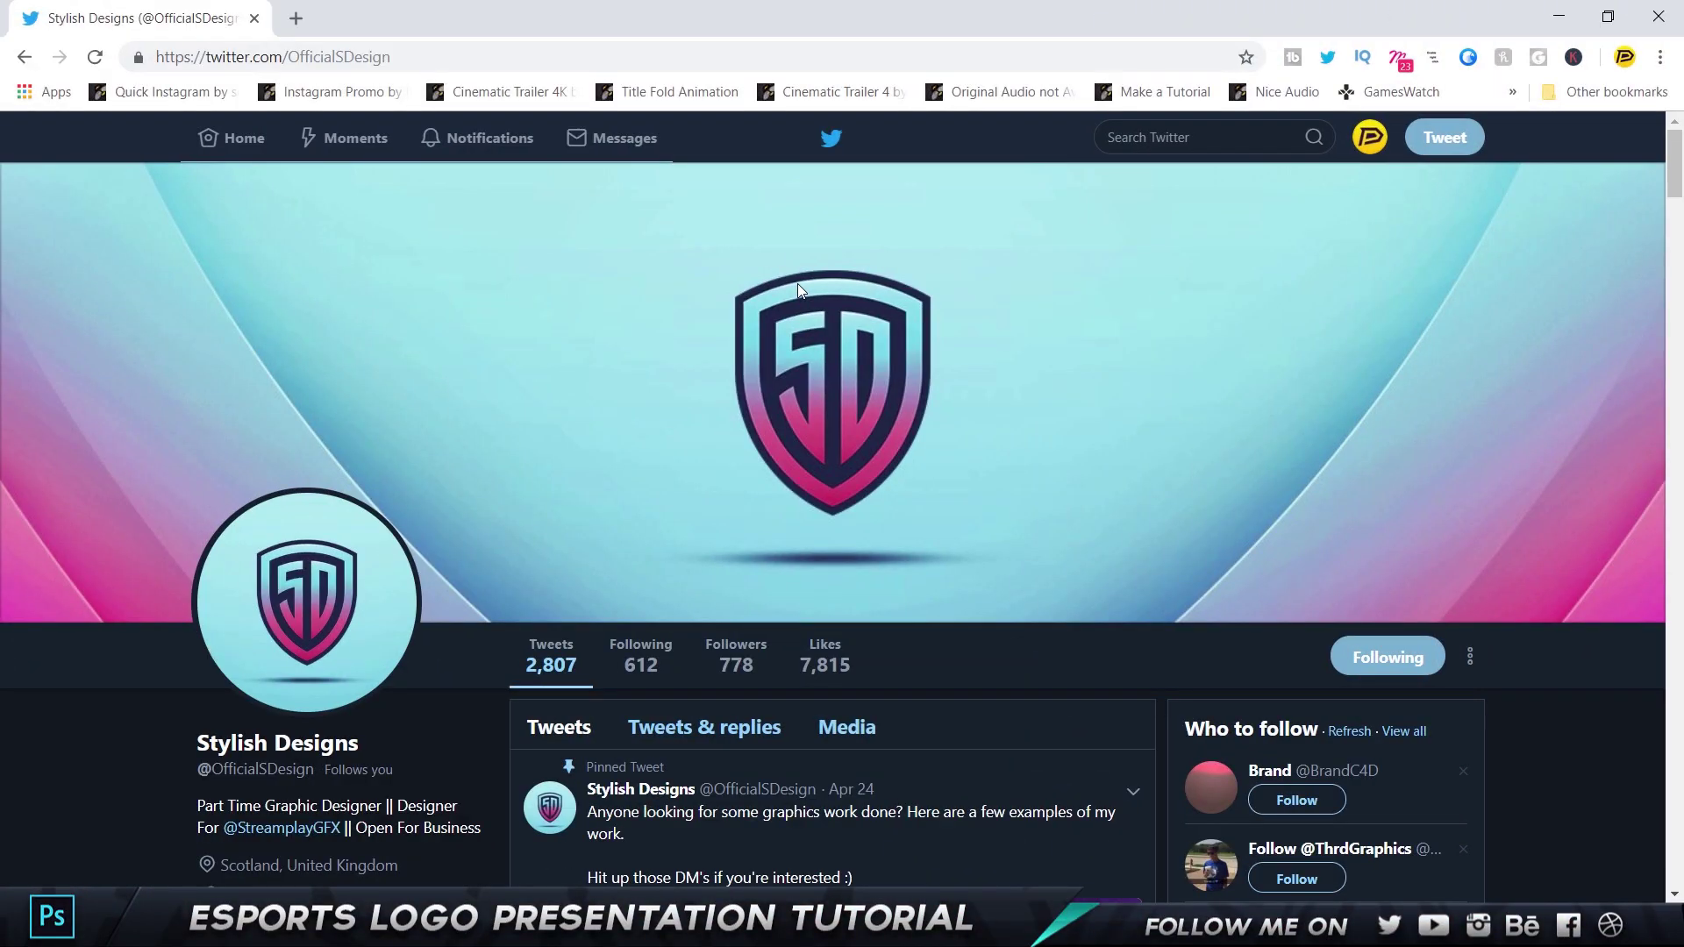
# Look through the Stylish Designs Twitter profile for example logo presentations, including the Bootcamp Royale logo post
pyautogui.scroll(-4, 857, 482)
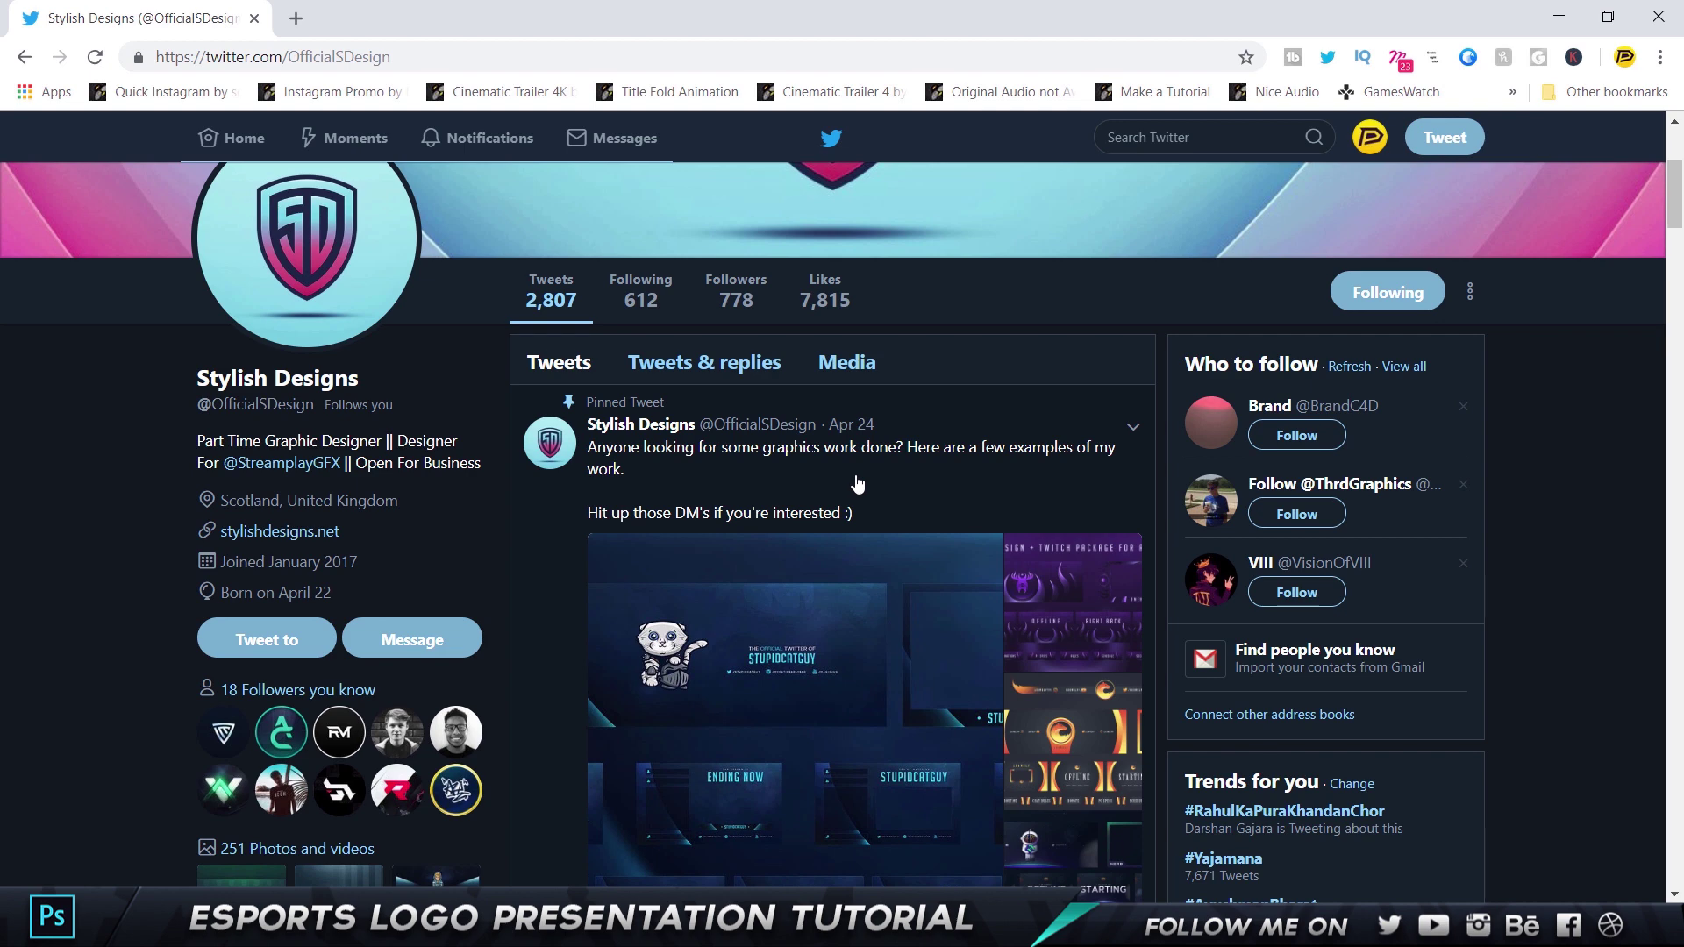
pyautogui.scroll(-10, 857, 482)
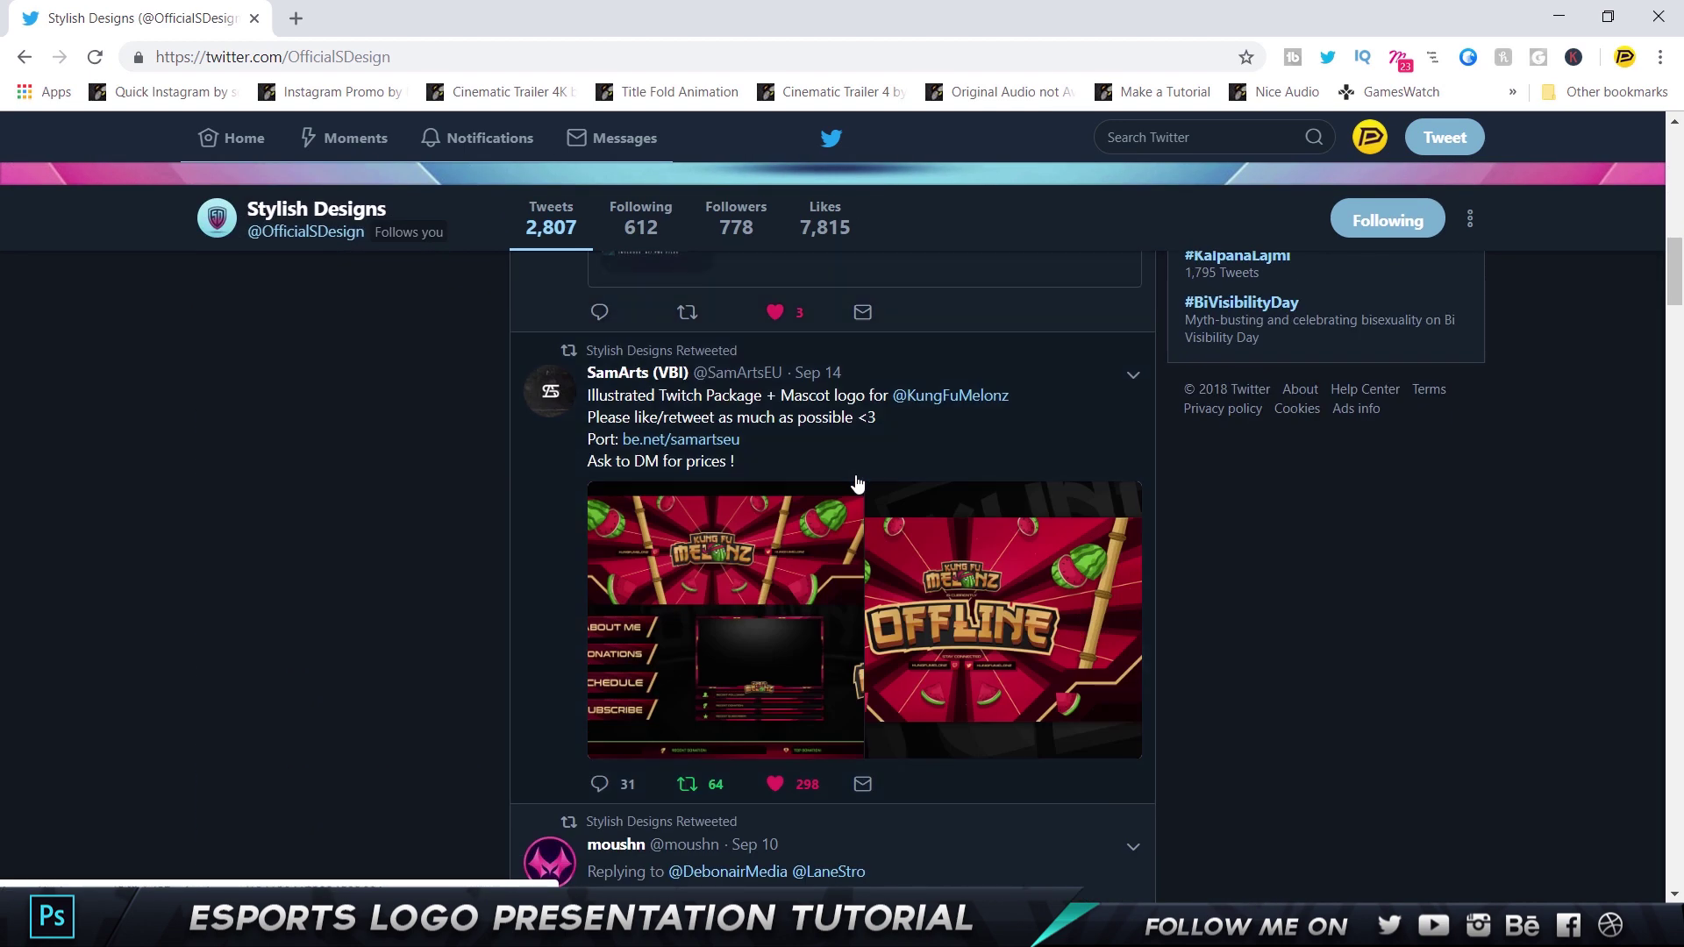
pyautogui.scroll(-10, 857, 482)
pyautogui.scroll(-10, 857, 482)
pyautogui.scroll(3, 1286, 500)
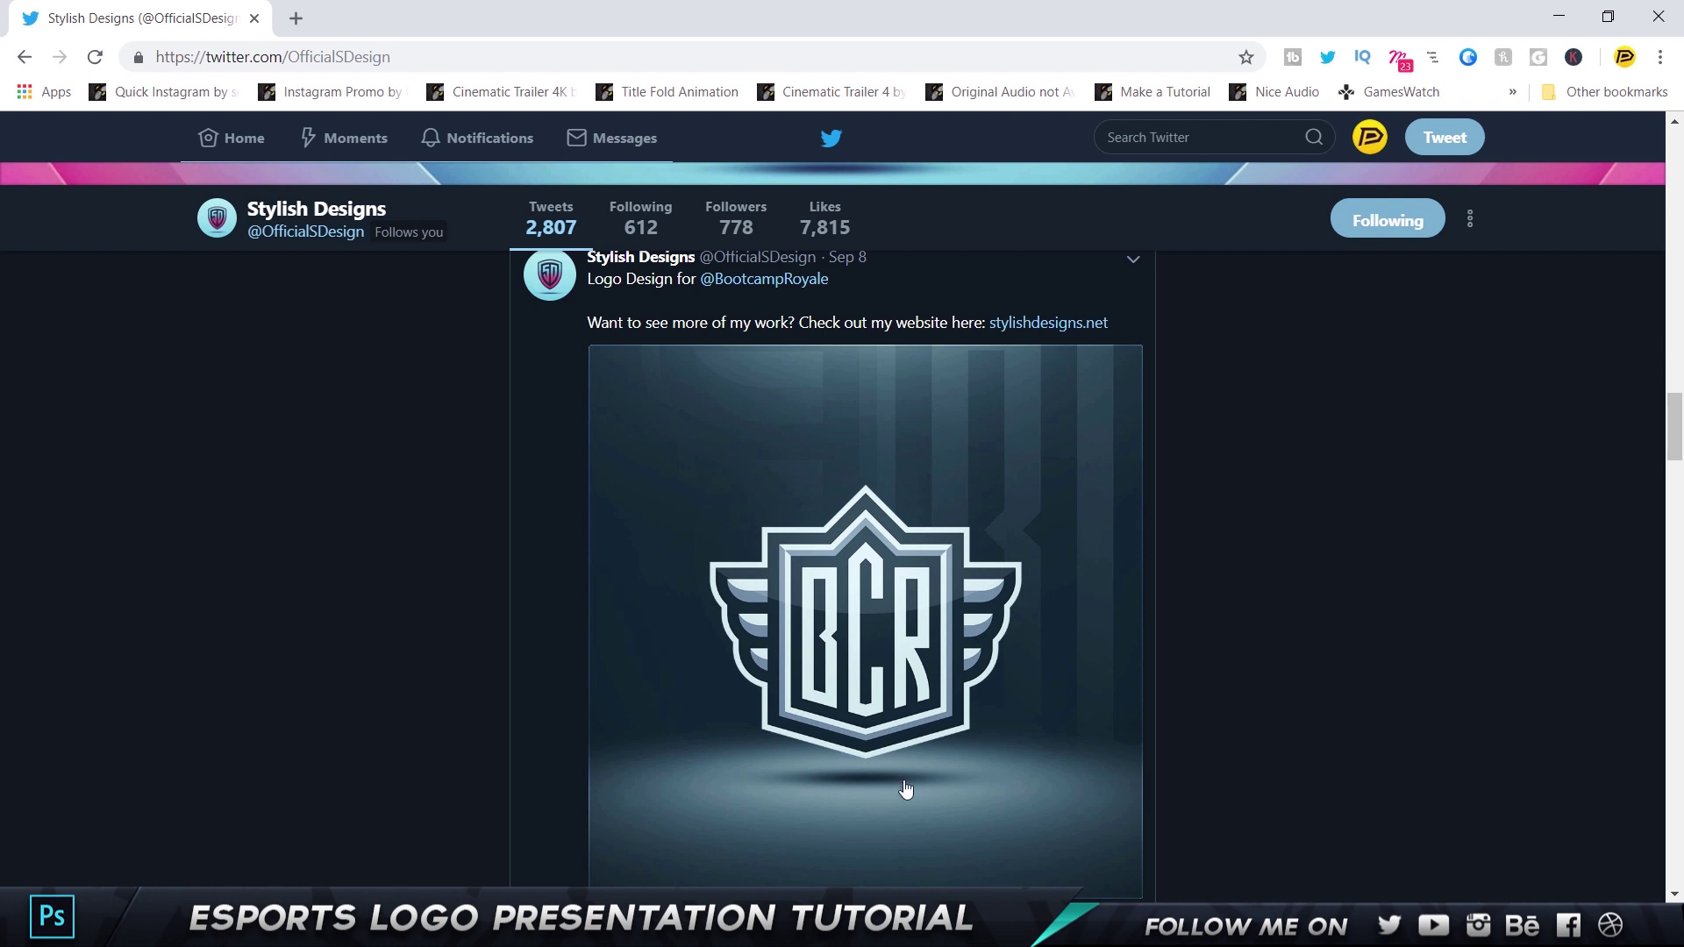
pyautogui.scroll(-2, 710, 794)
pyautogui.scroll(2, 592, 657)
pyautogui.scroll(2, 673, 376)
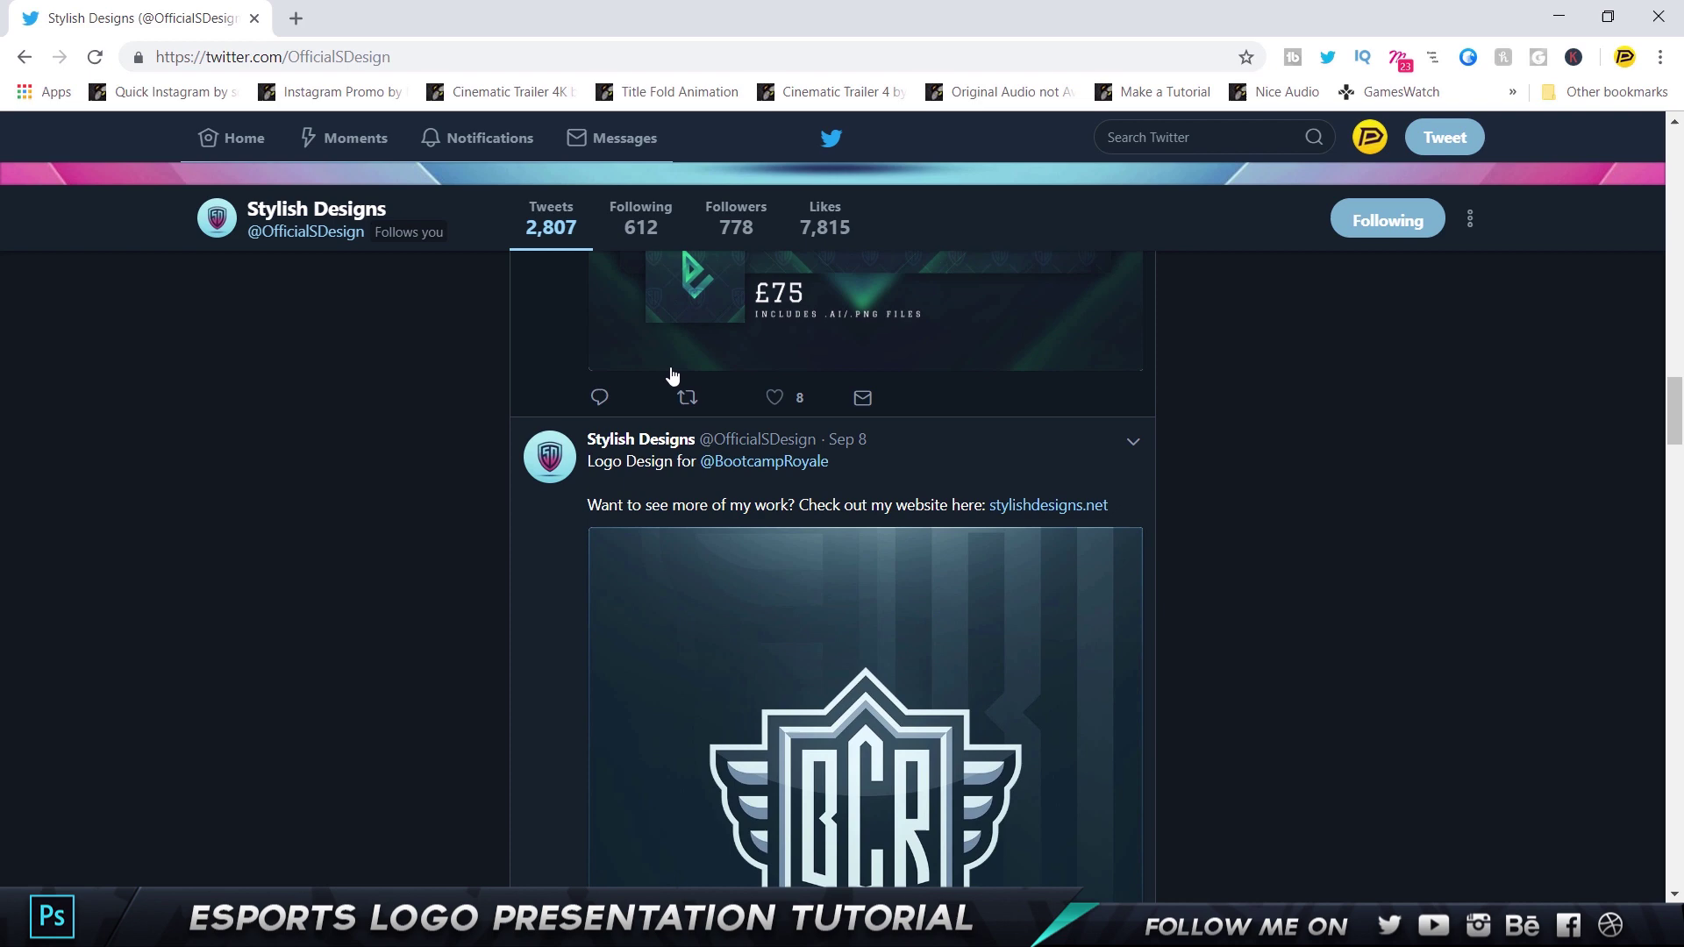
pyautogui.press('Home')
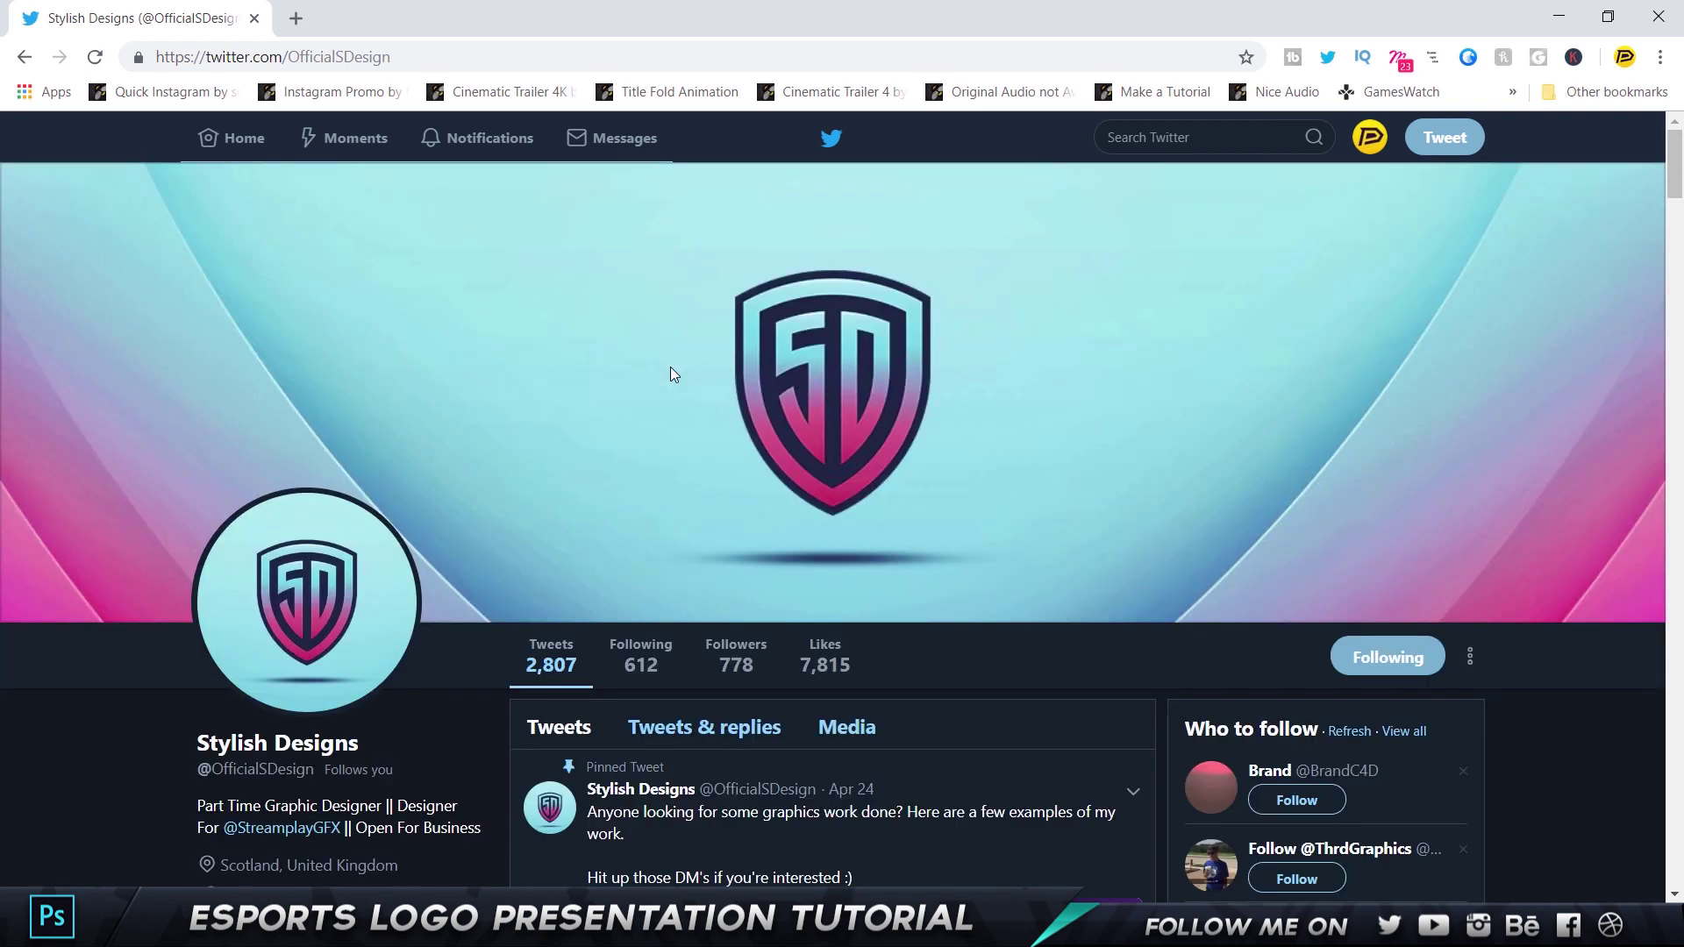
# Switch to Photoshop and create a new 1080 x 1080 pixel RGB document at 72 pixels/inch
pyautogui.hotkey('alt', 'Tab')
pyautogui.hotkey('alt', 'Tab')
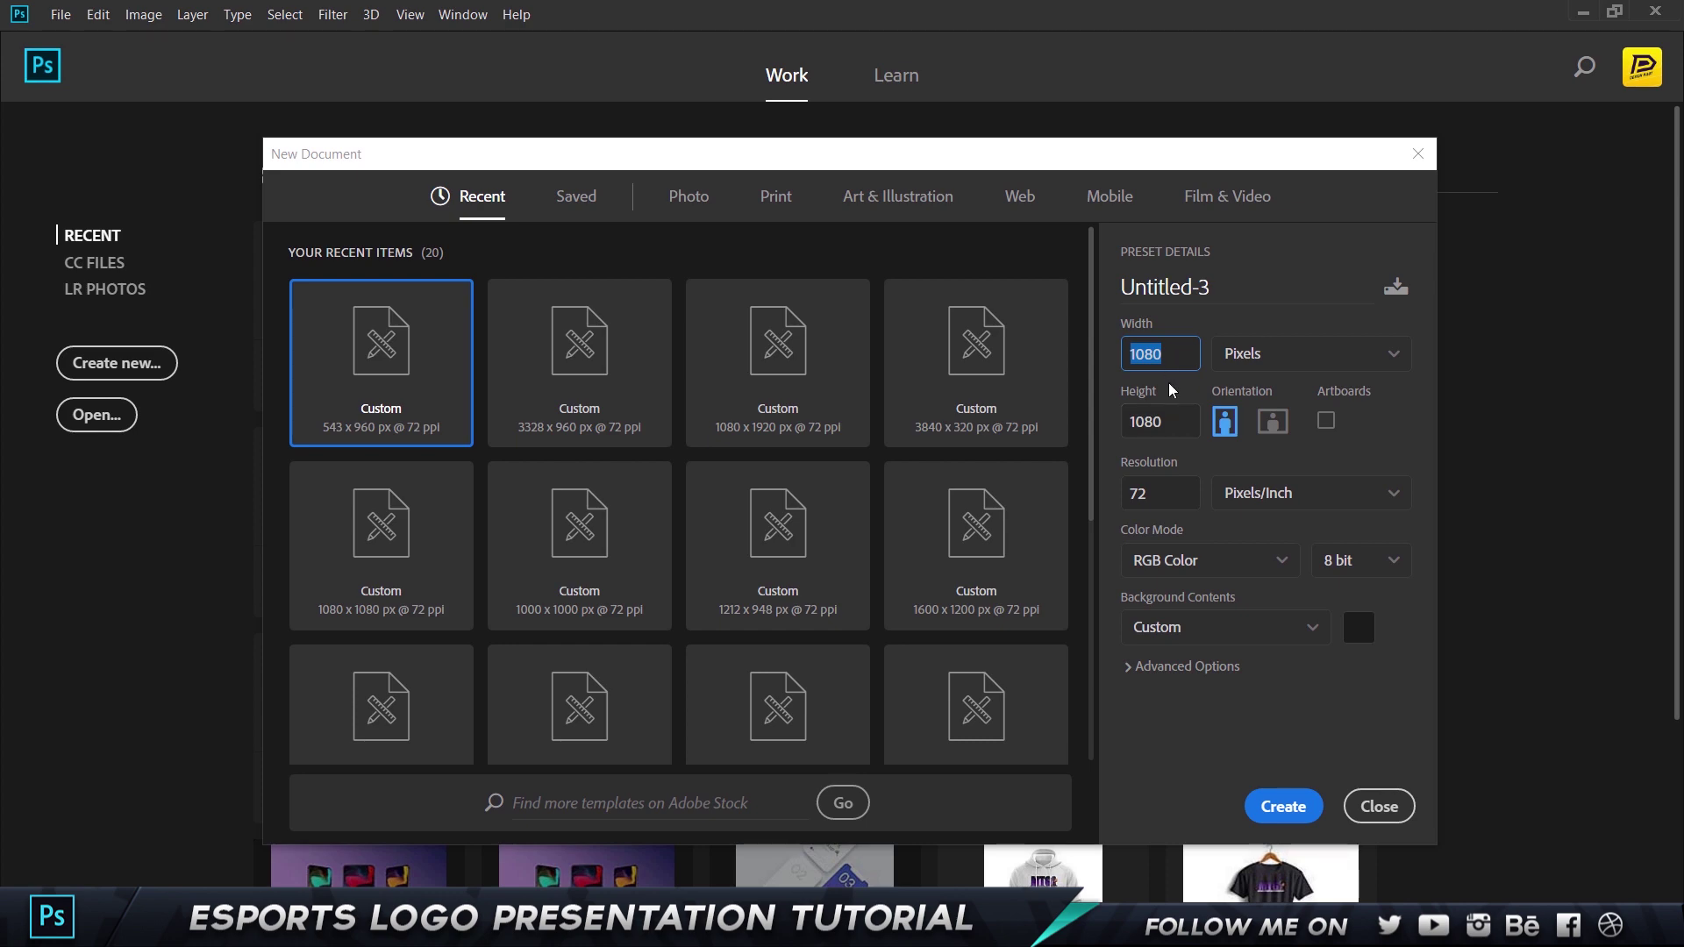
pyautogui.click(1169, 435)
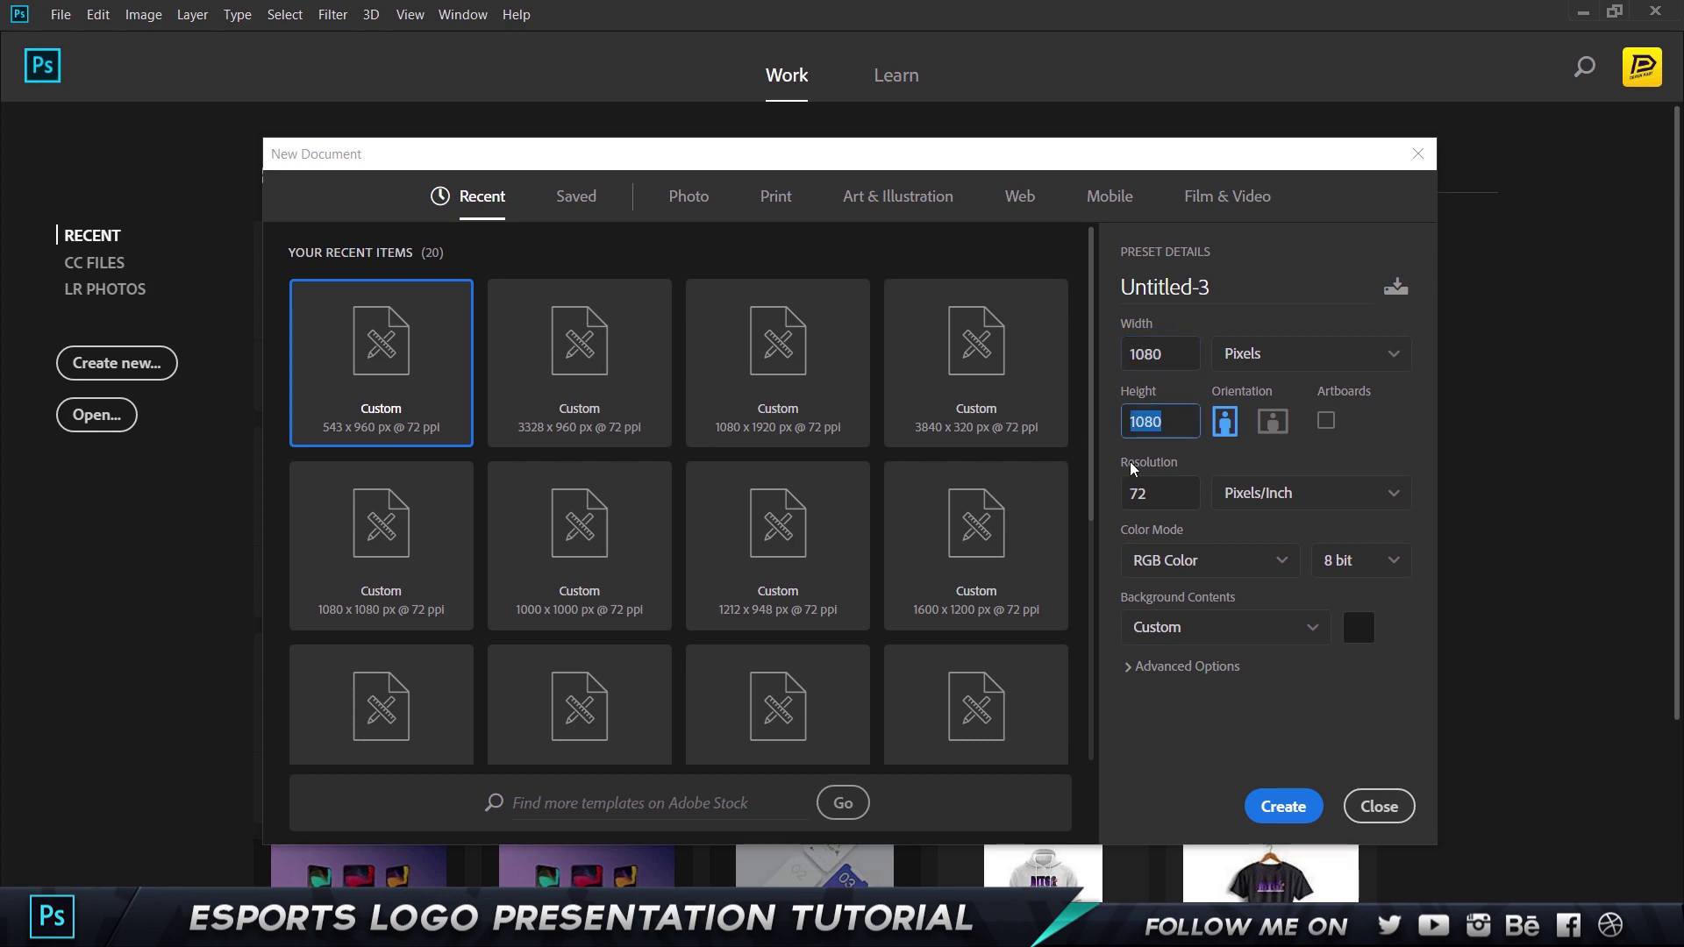
pyautogui.click(1291, 810)
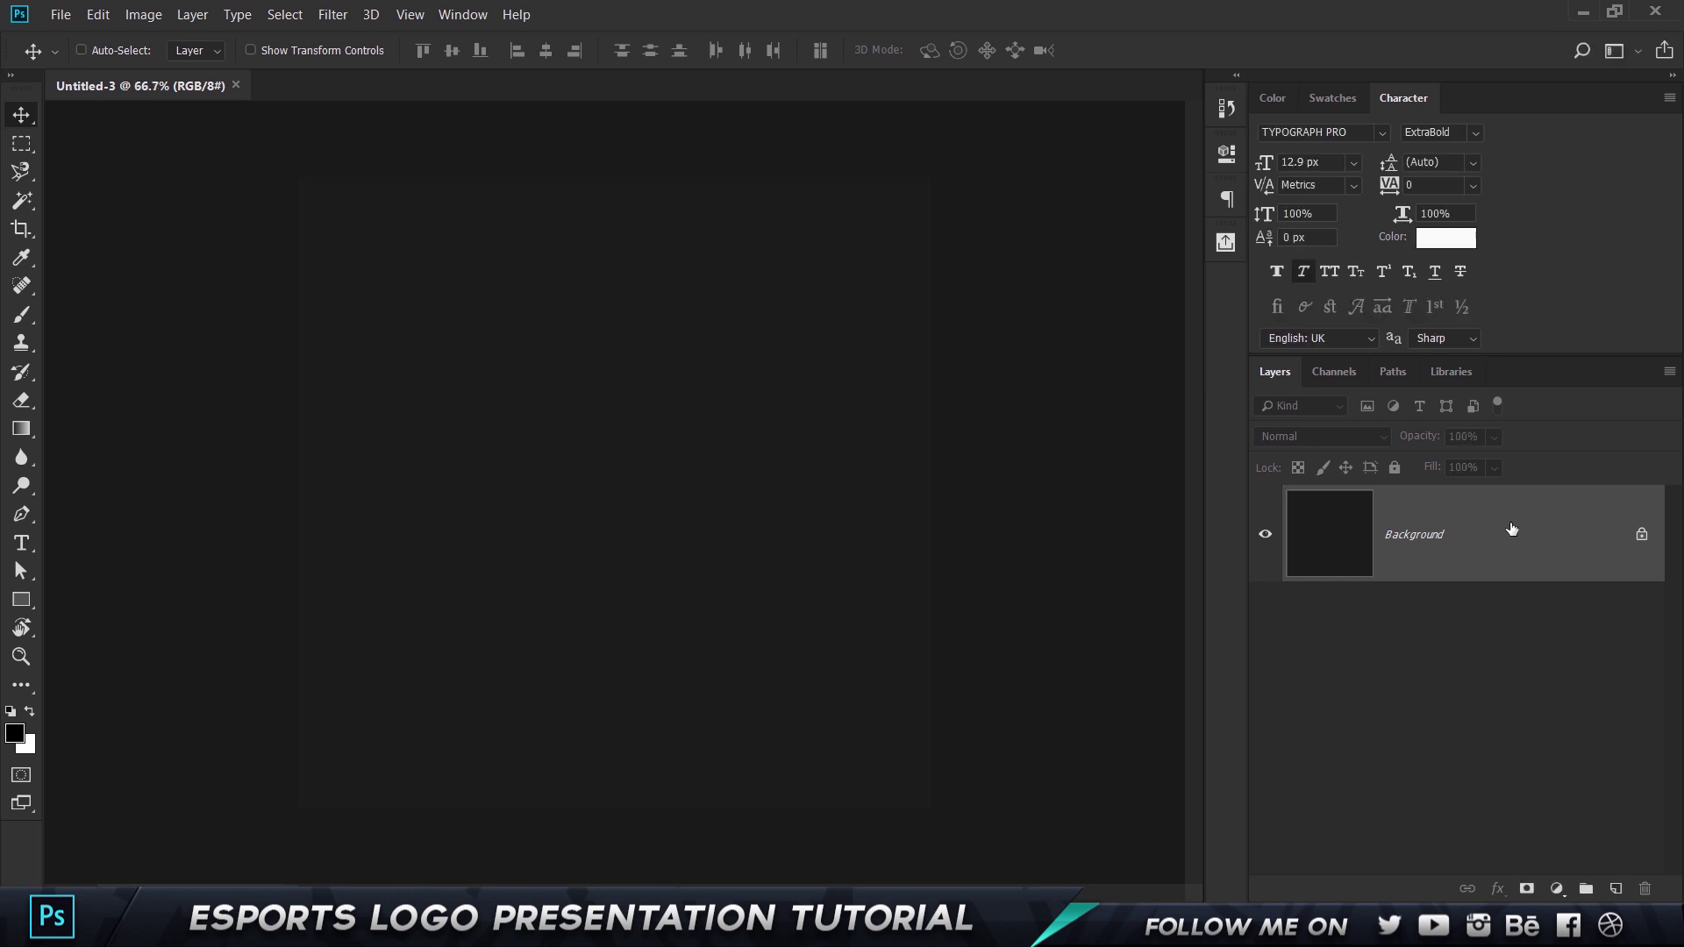
# Convert the locked Background into a regular layer and give it a color overlay of 16262d
pyautogui.doubleClick(1511, 528)
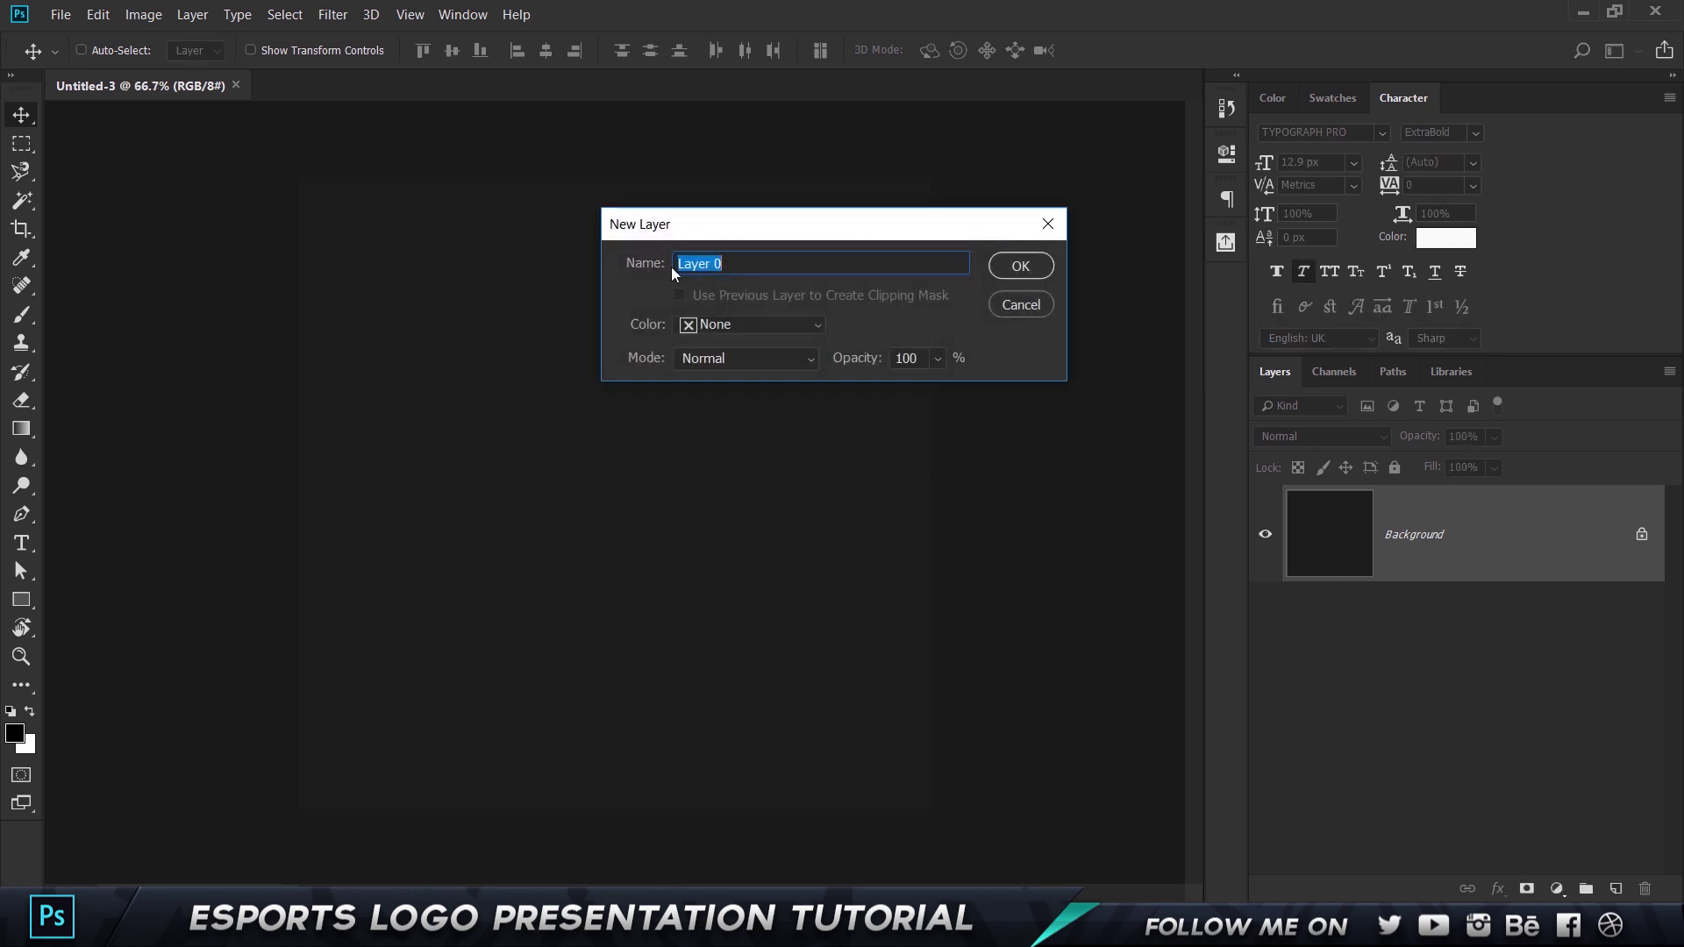
pyautogui.click(1016, 267)
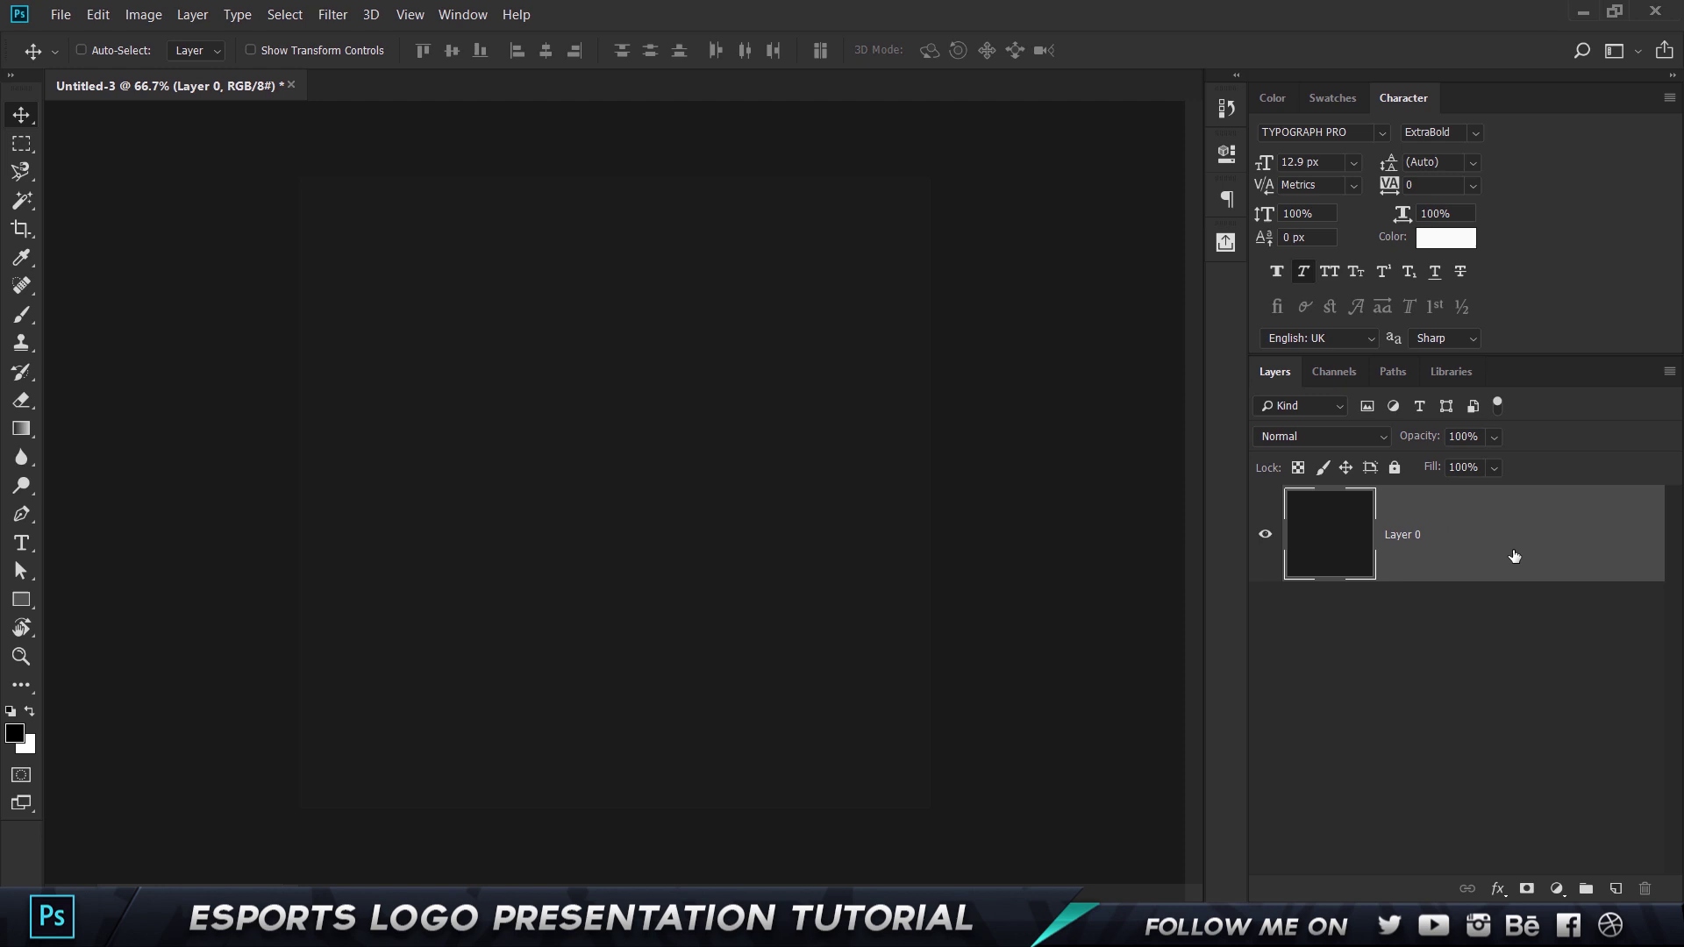
pyautogui.doubleClick(1333, 497)
pyautogui.click(866, 447)
pyautogui.click(1331, 229)
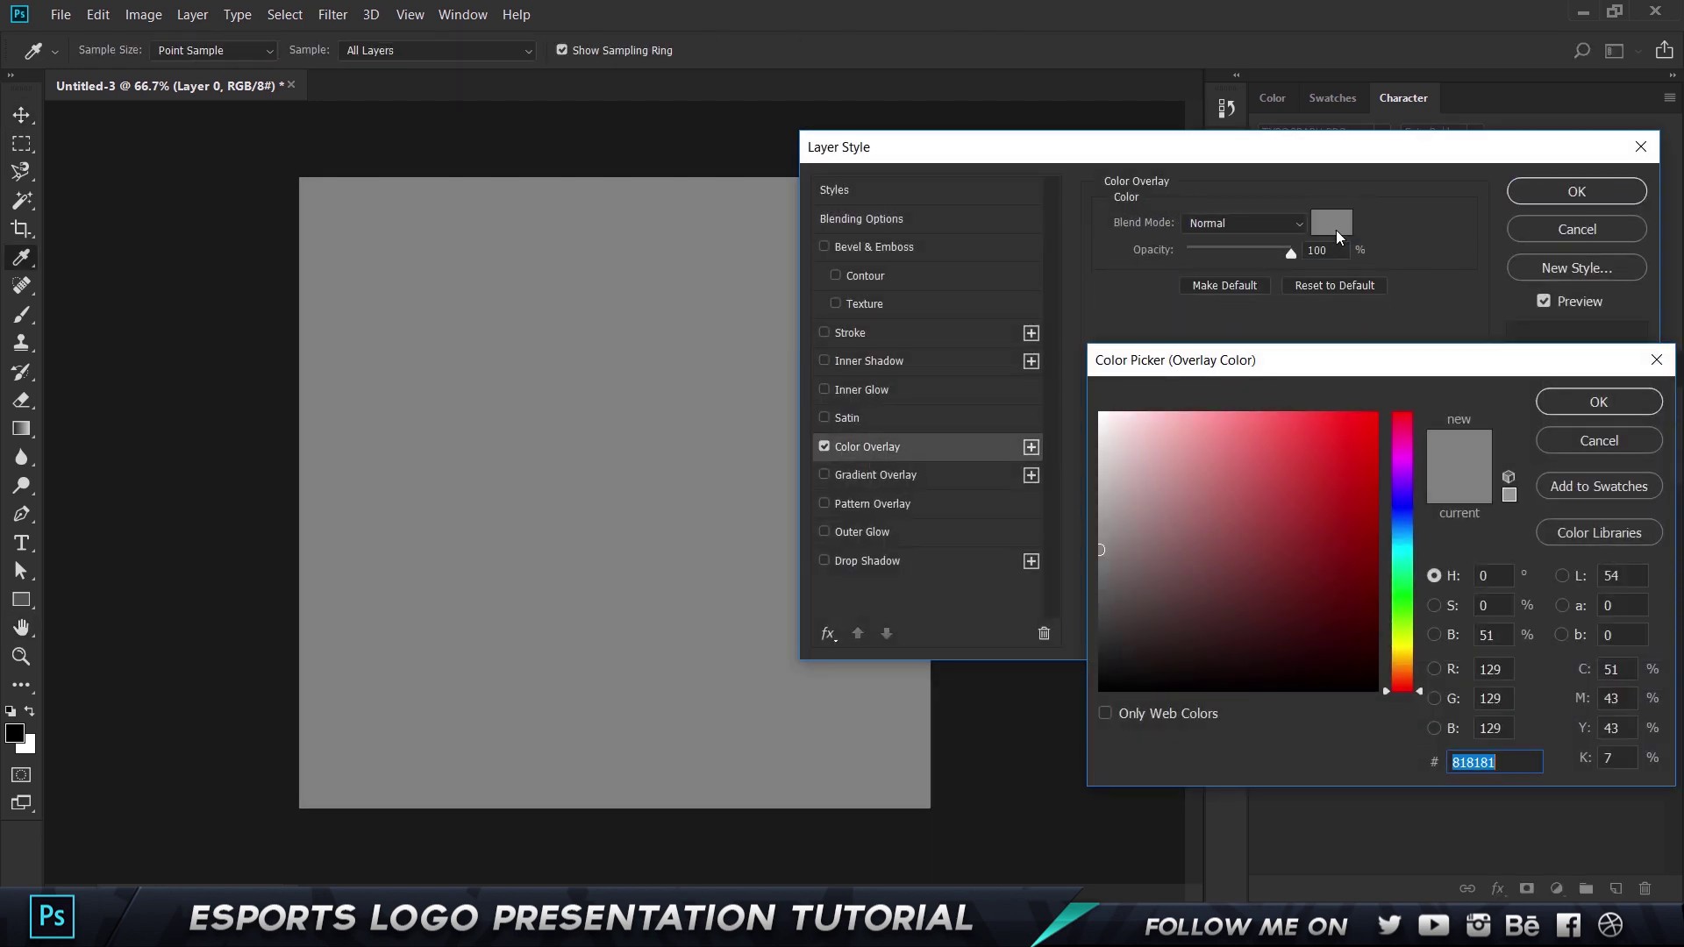
pyautogui.write('162')
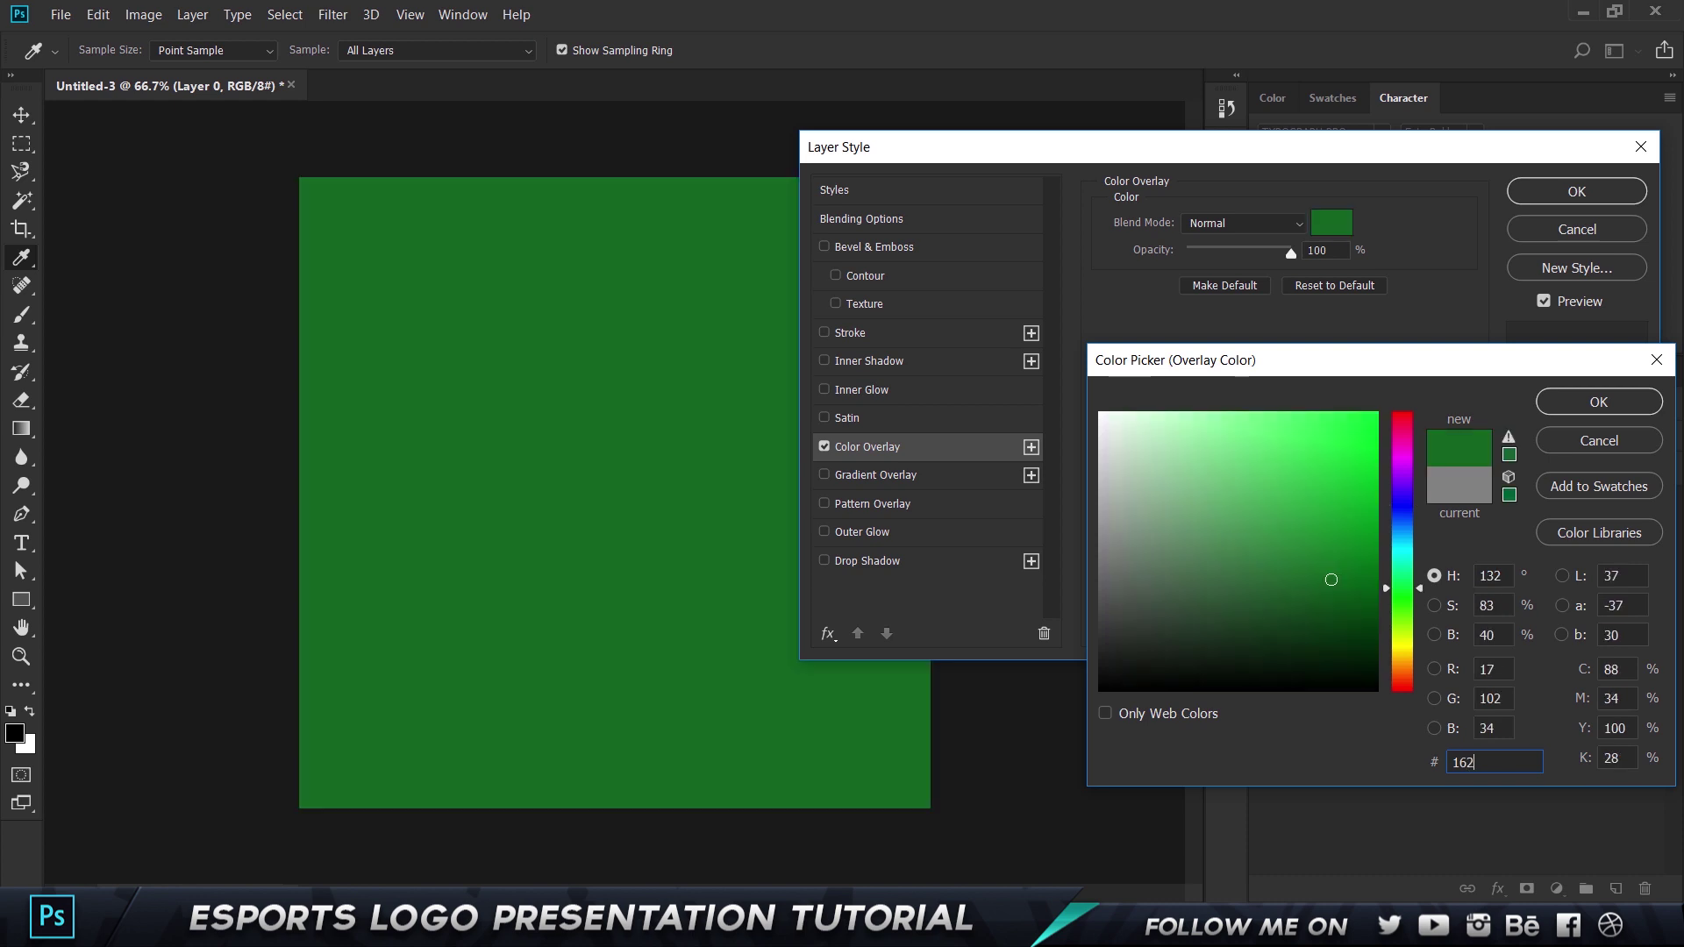
pyautogui.write('62d')
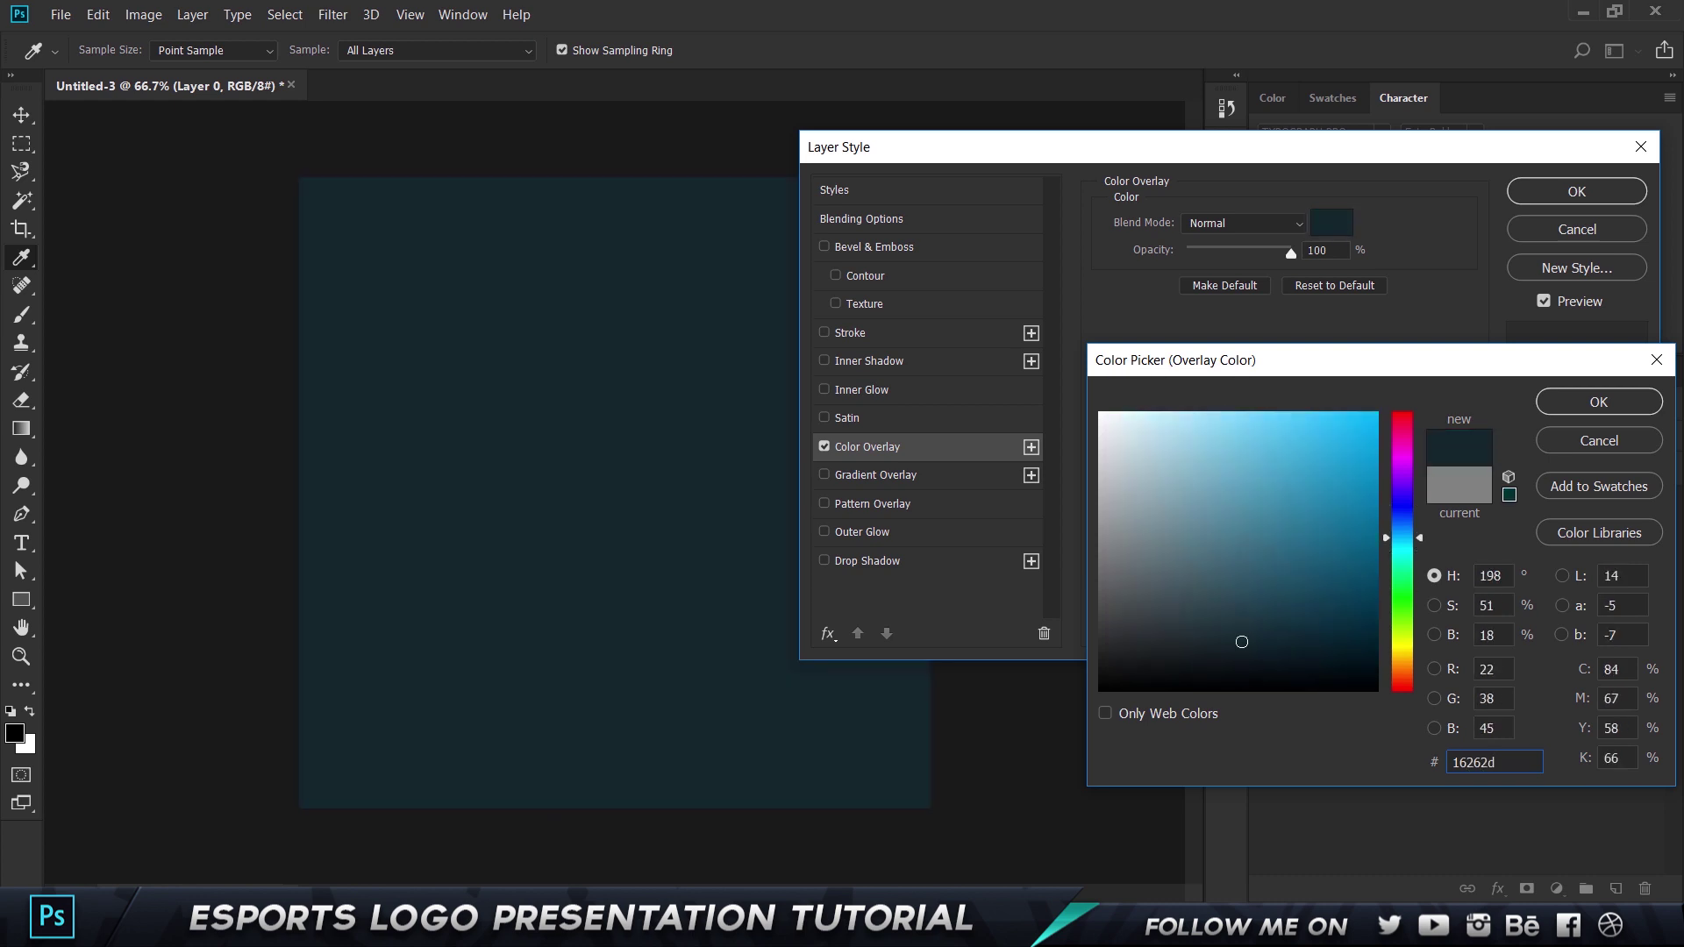
pyautogui.press('Return')
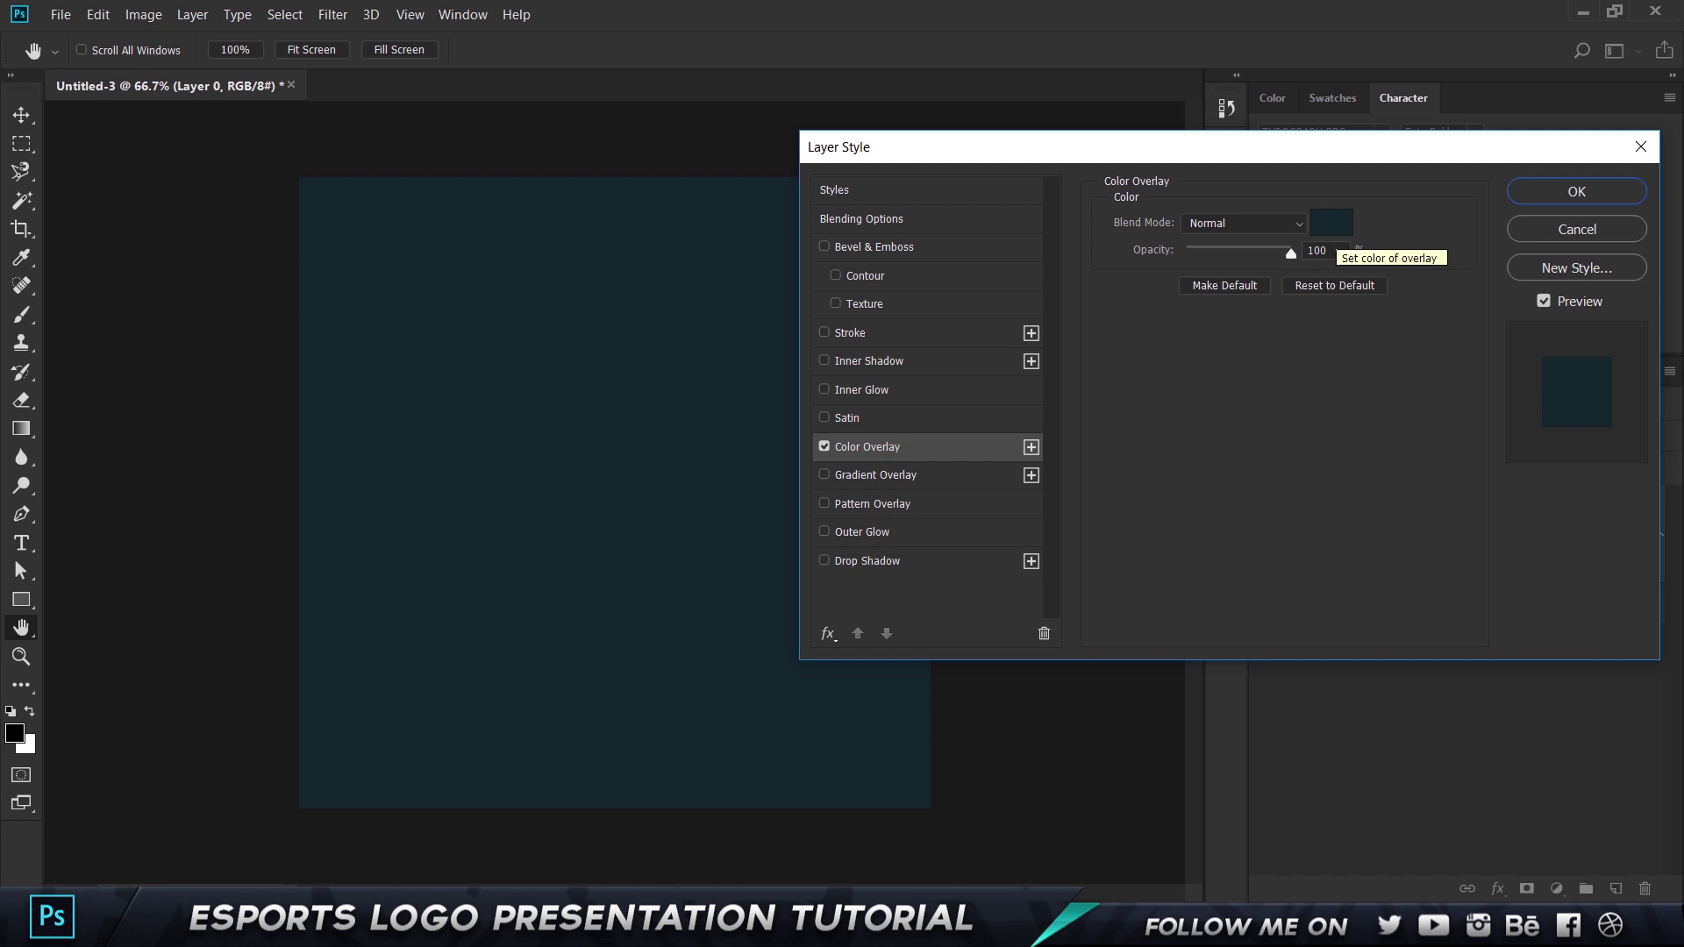
# Shift the background overlay's hue to the dark red 2d1619 and apply the layer style
pyautogui.click(1331, 228)
pyautogui.moveTo(1421, 537); pyautogui.dragTo(1418, 419)
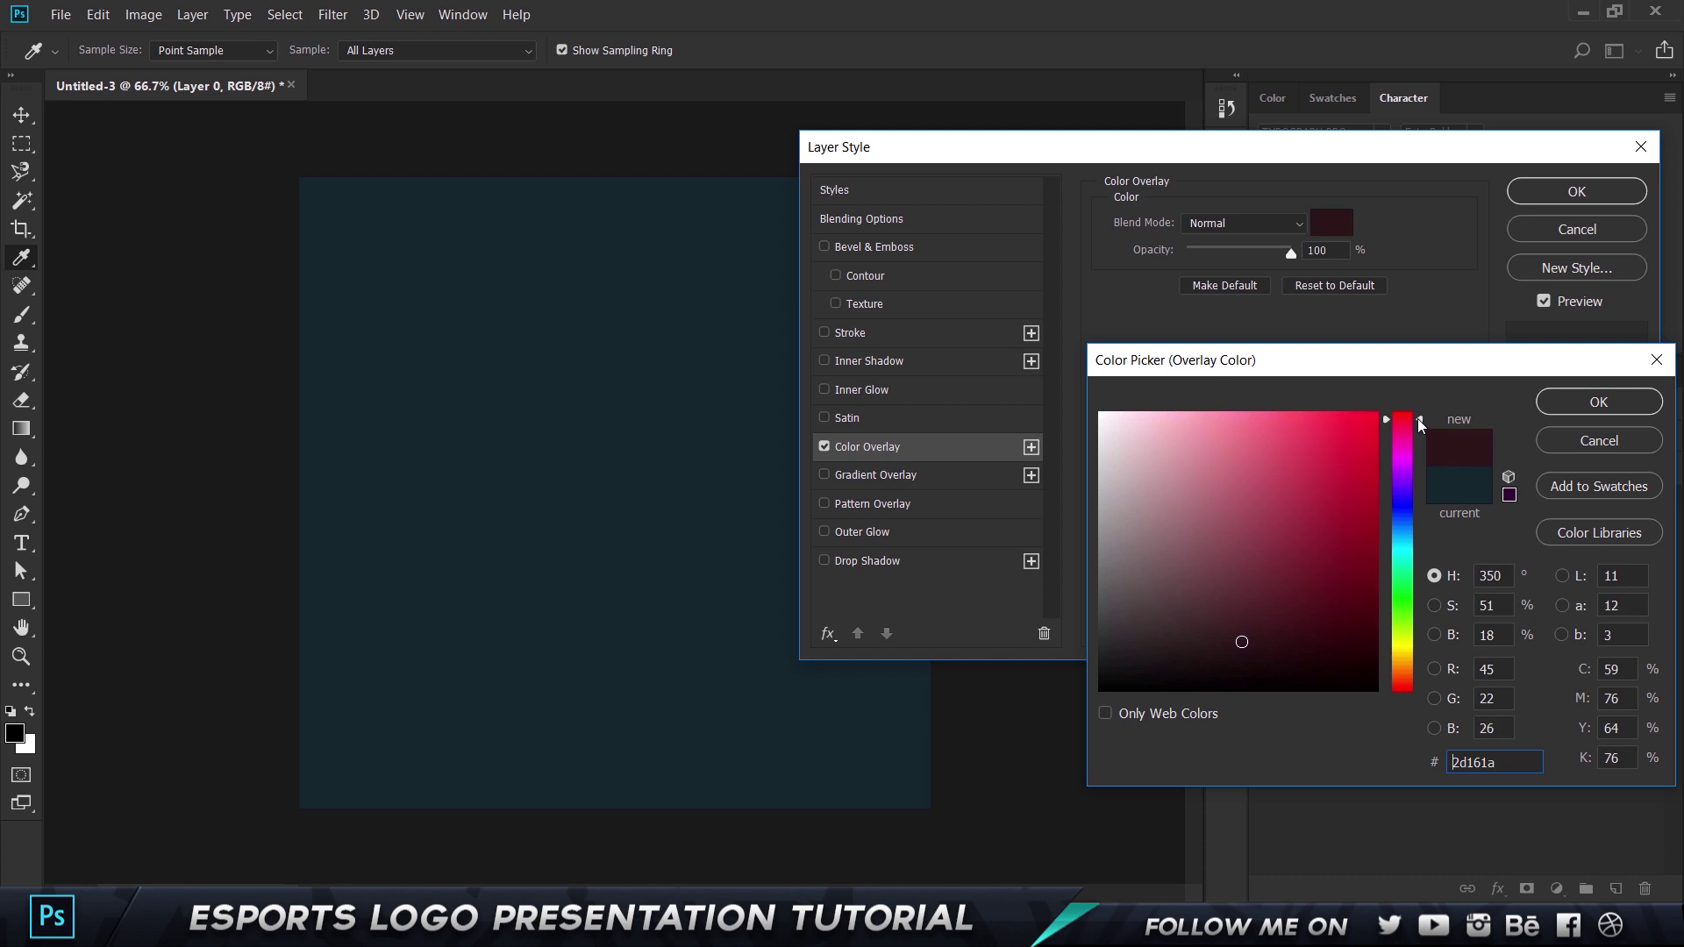
pyautogui.click(1601, 401)
pyautogui.click(1581, 197)
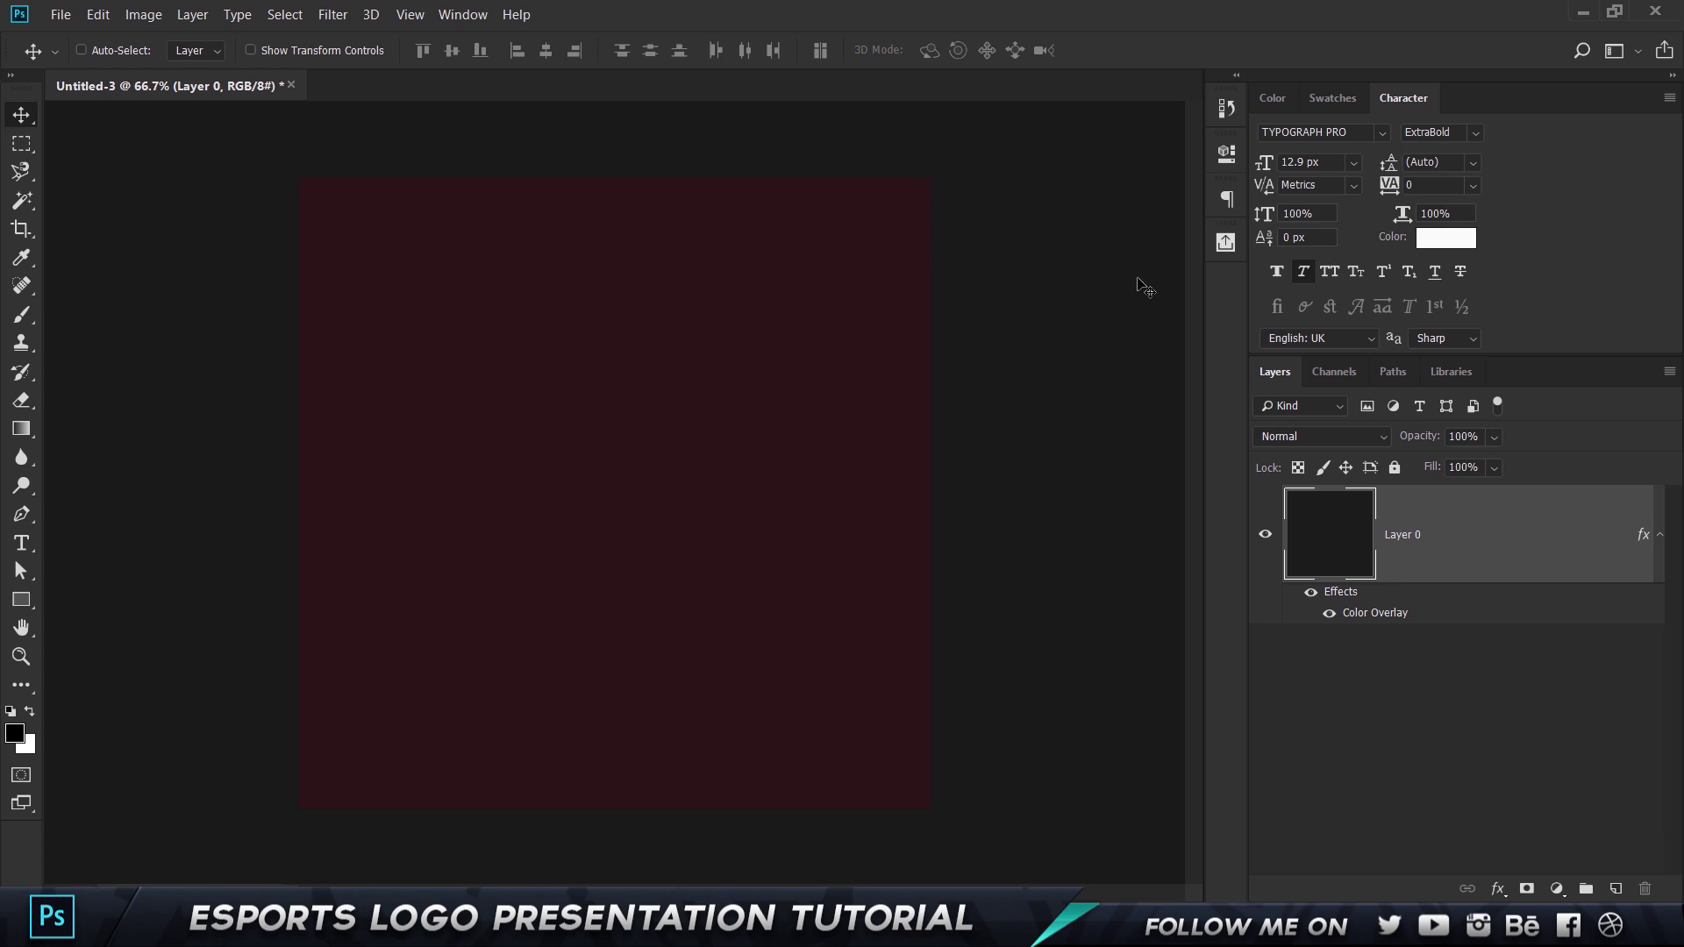
# Place the Full-Logo artwork on the canvas and add a gradient overlay using the Orange, Yellow, Orange preset
pyautogui.moveTo(1148, 286); pyautogui.dragTo(714, 644)
pyautogui.press('Return')
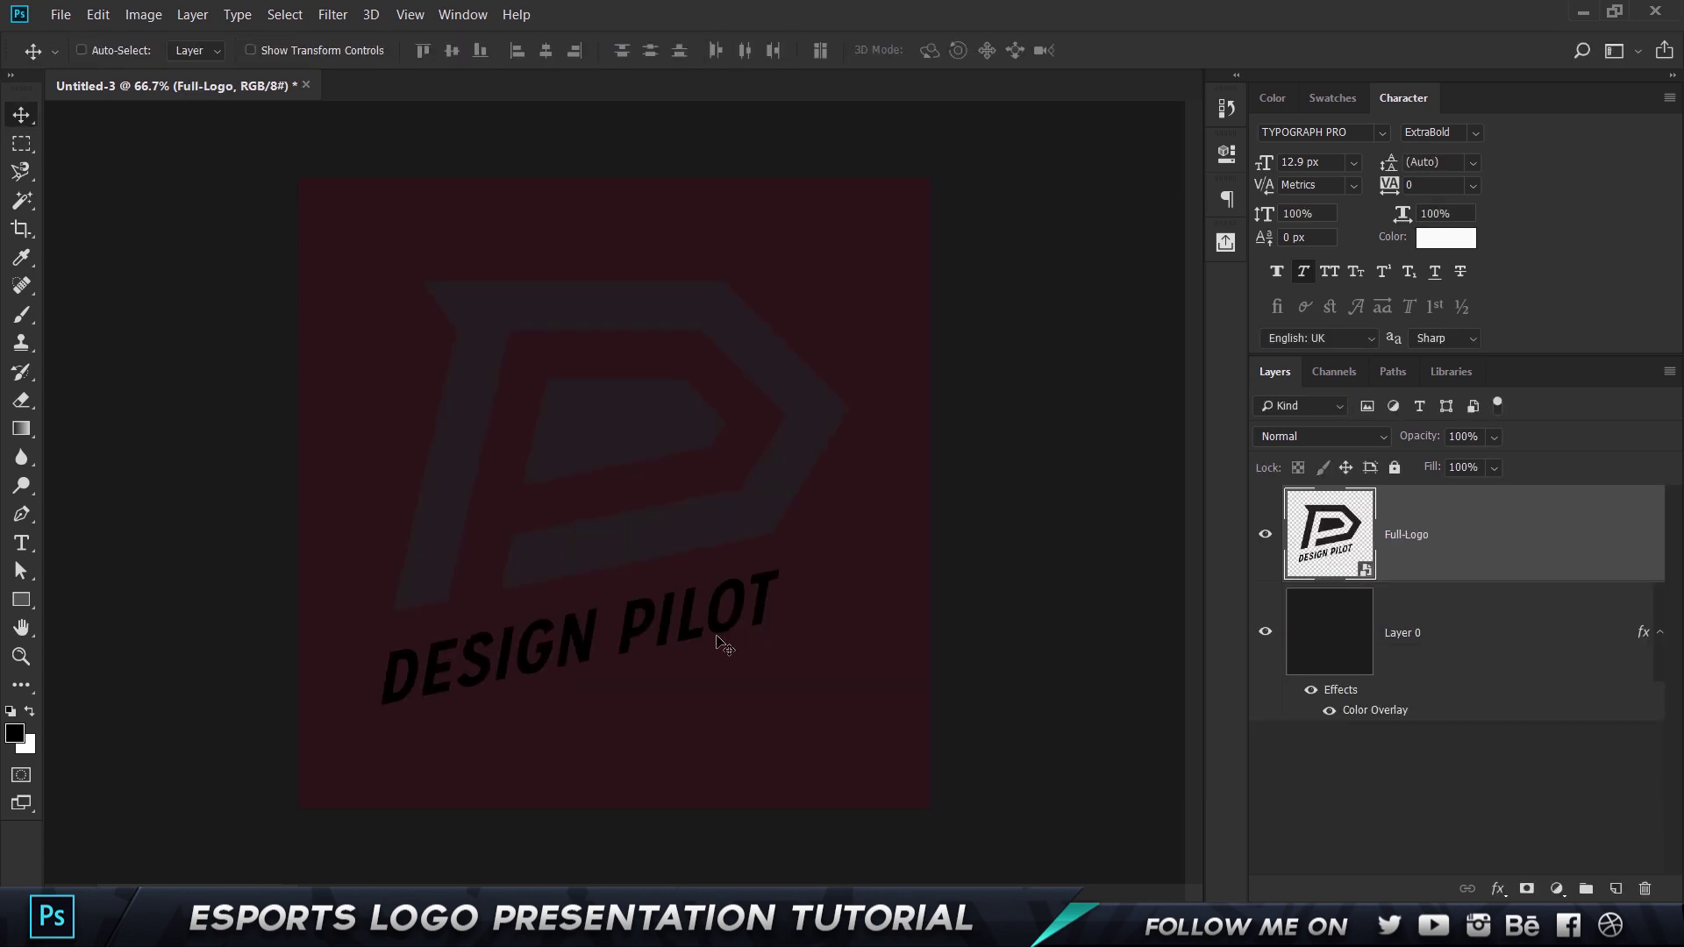
pyautogui.doubleClick(1525, 525)
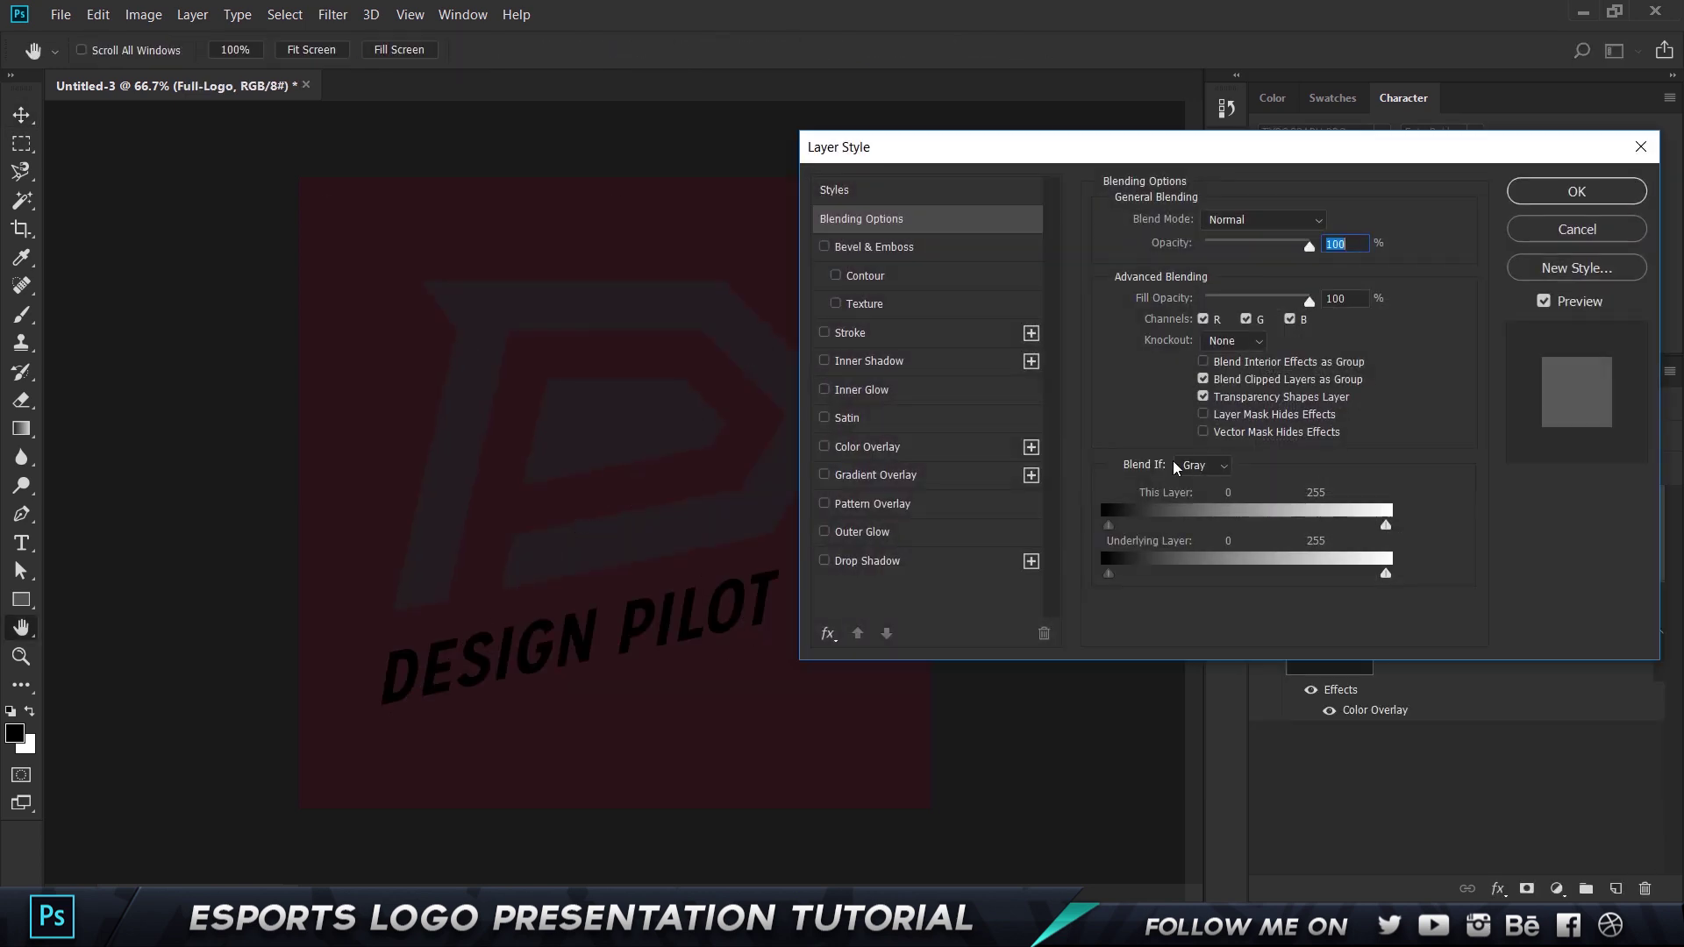
pyautogui.click(886, 478)
pyautogui.click(1233, 275)
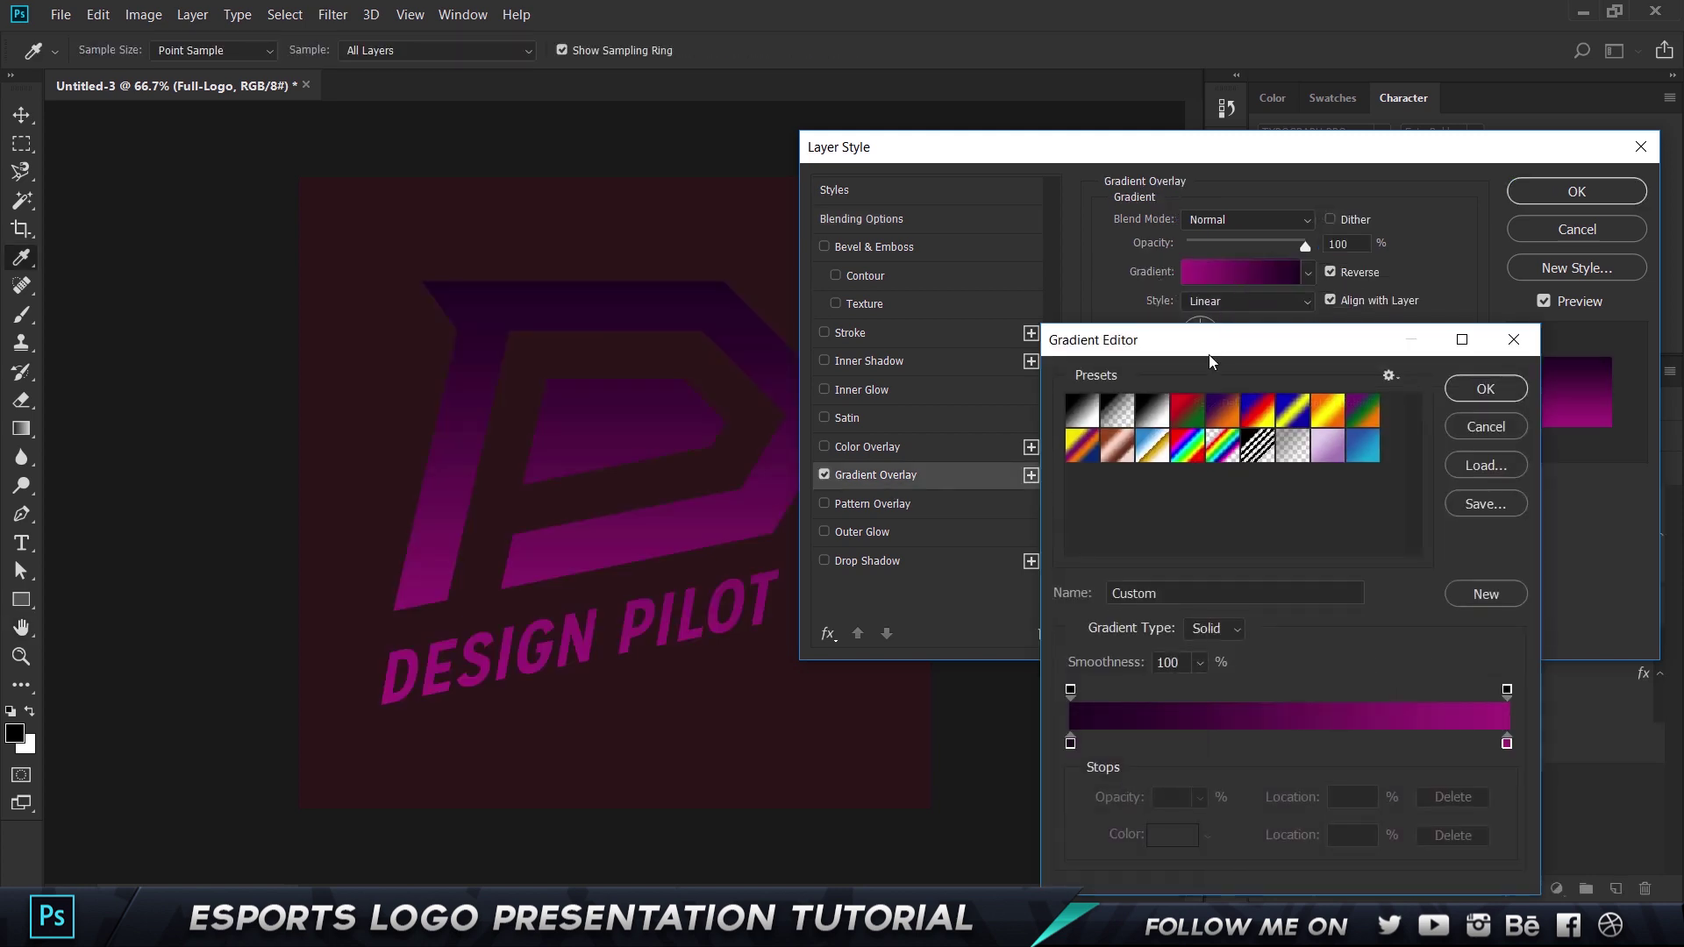
pyautogui.click(1327, 410)
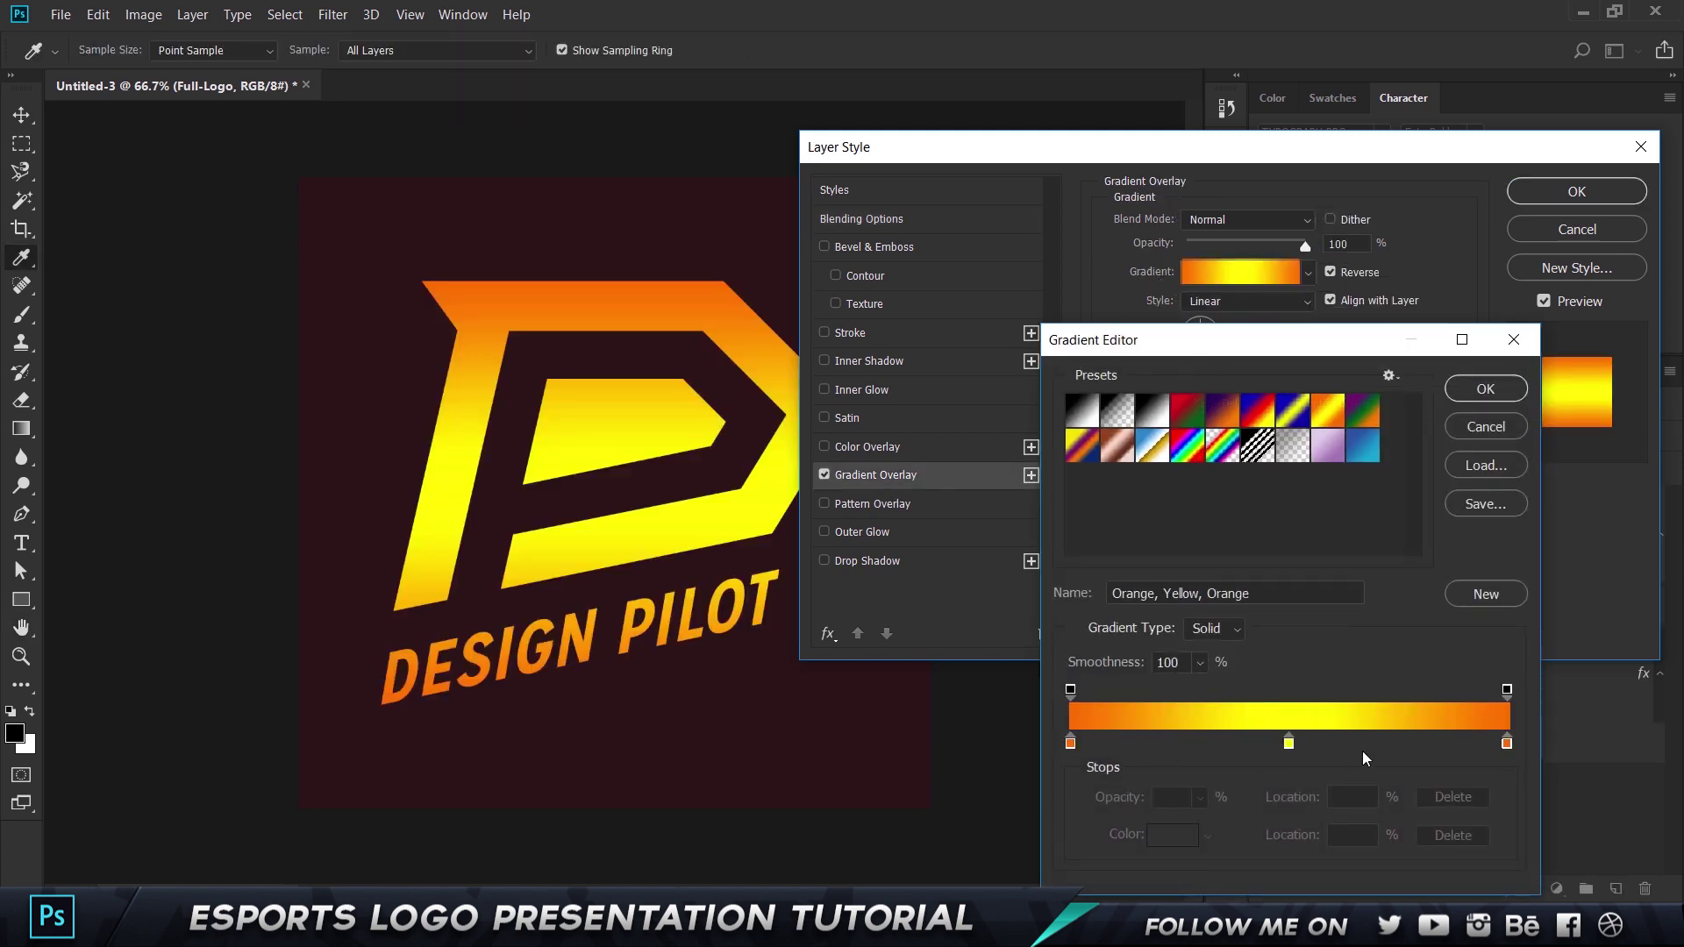
# Reduce the logo gradient to two stops, with ffc602 at the start and yellow at the end
pyautogui.moveTo(1508, 745); pyautogui.dragTo(1570, 744)
pyautogui.click(1070, 744)
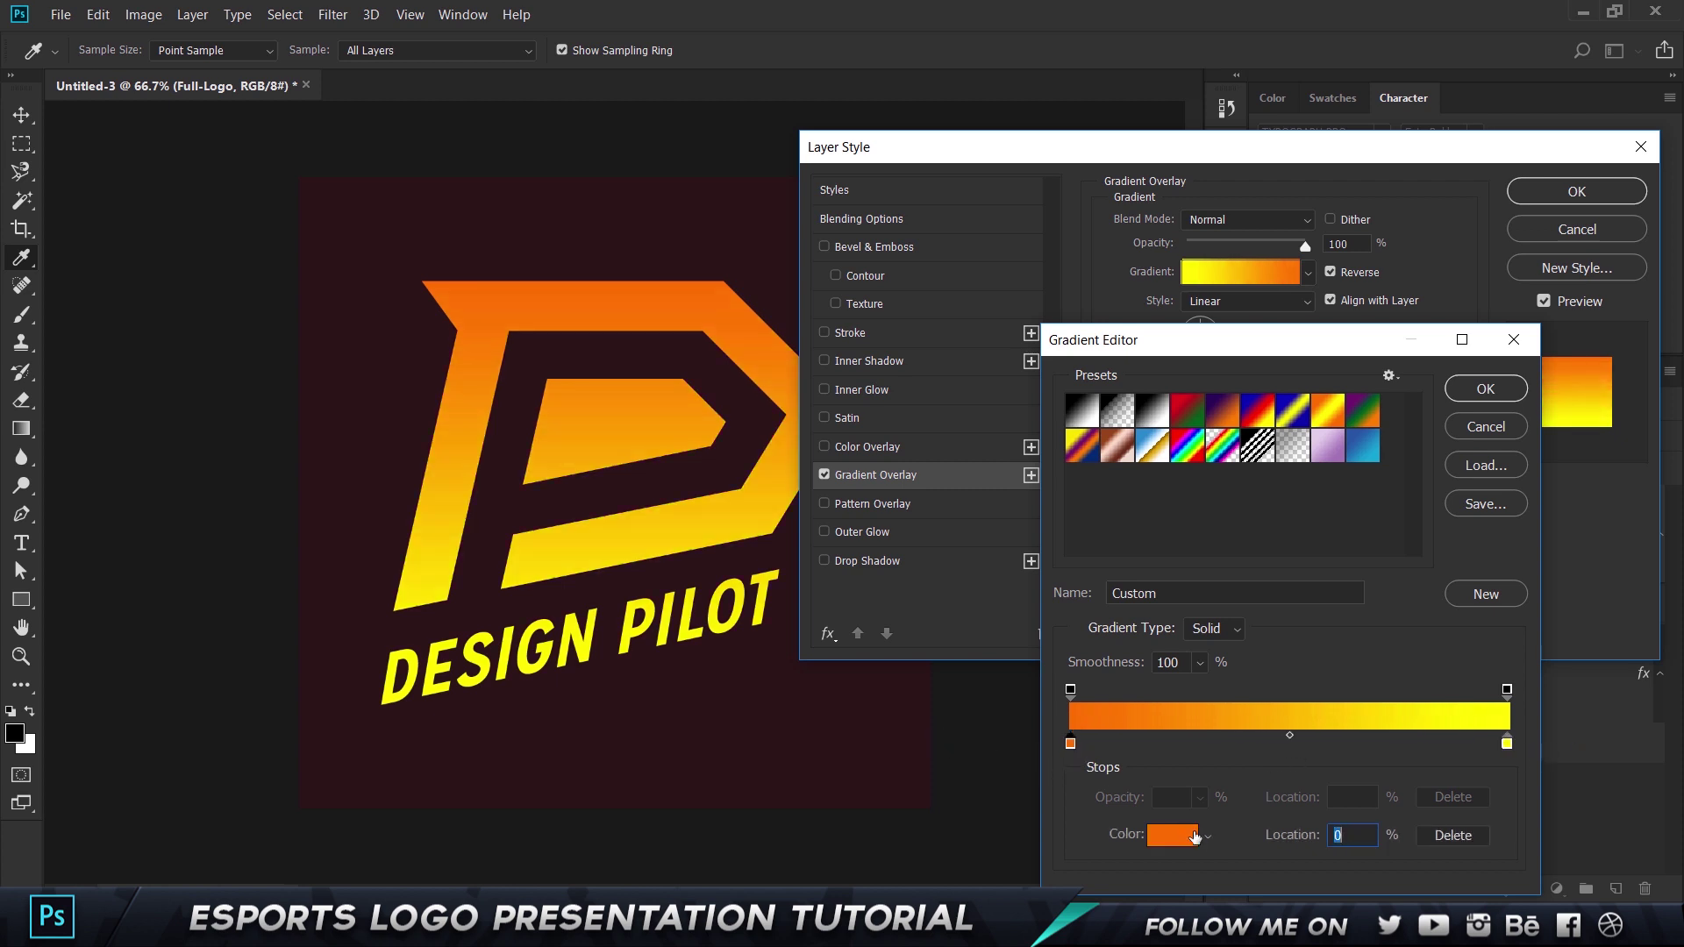
pyautogui.click(1179, 835)
pyautogui.moveTo(1403, 667); pyautogui.dragTo(1404, 654)
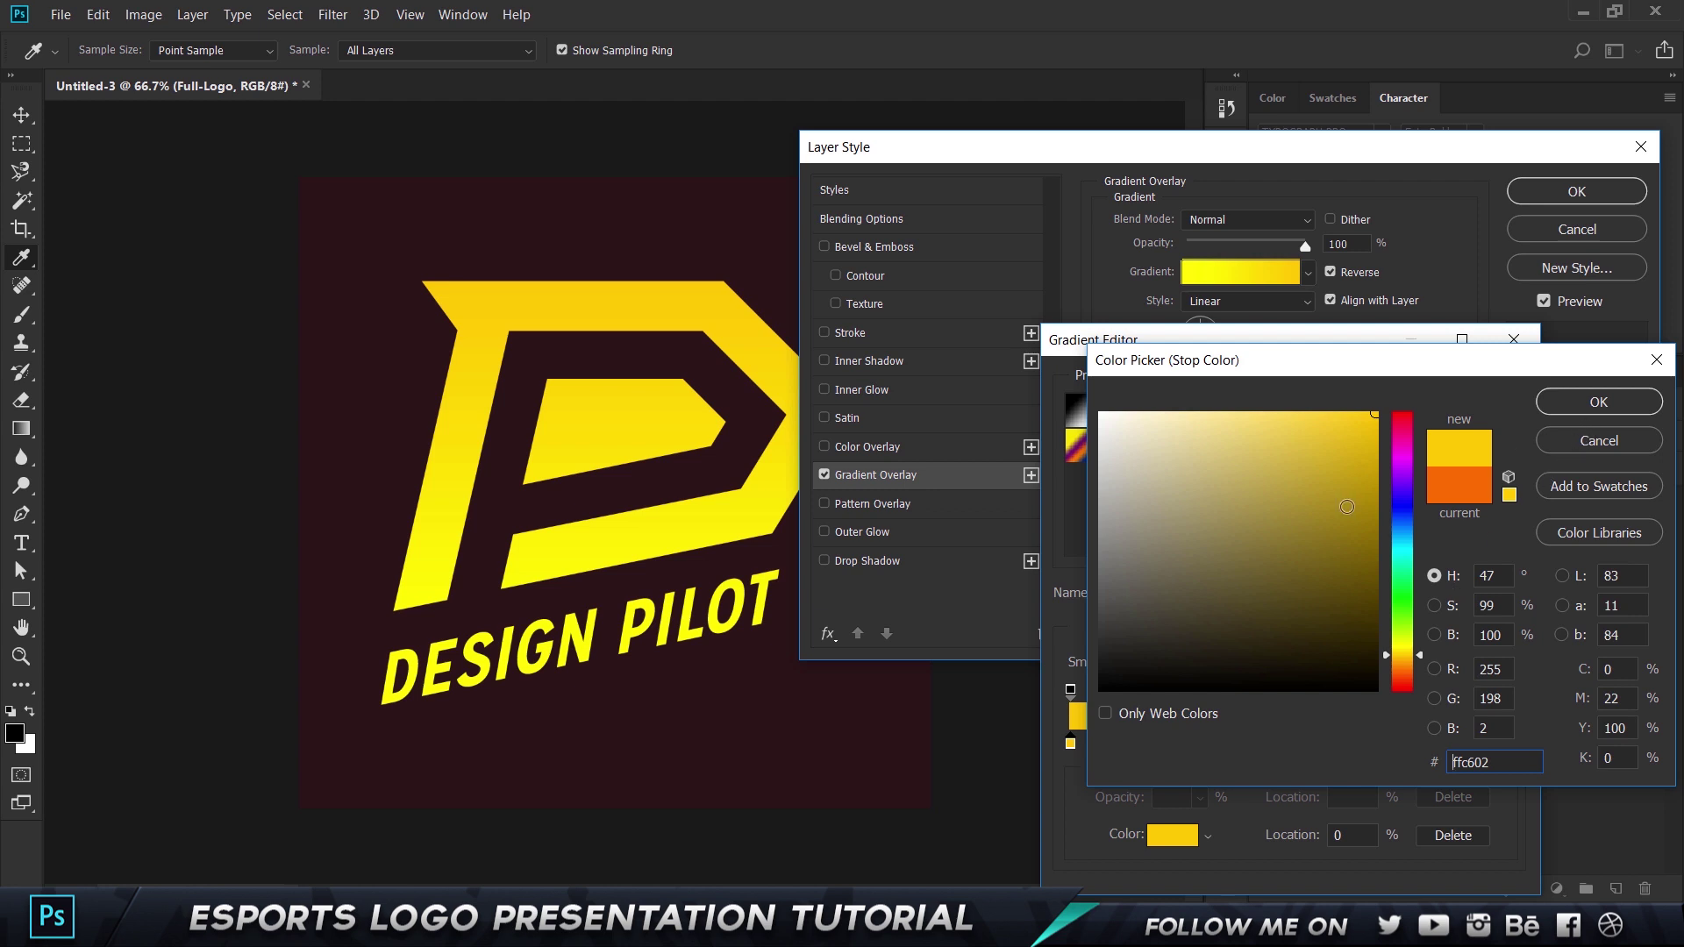
pyautogui.click(1595, 404)
pyautogui.click(1492, 380)
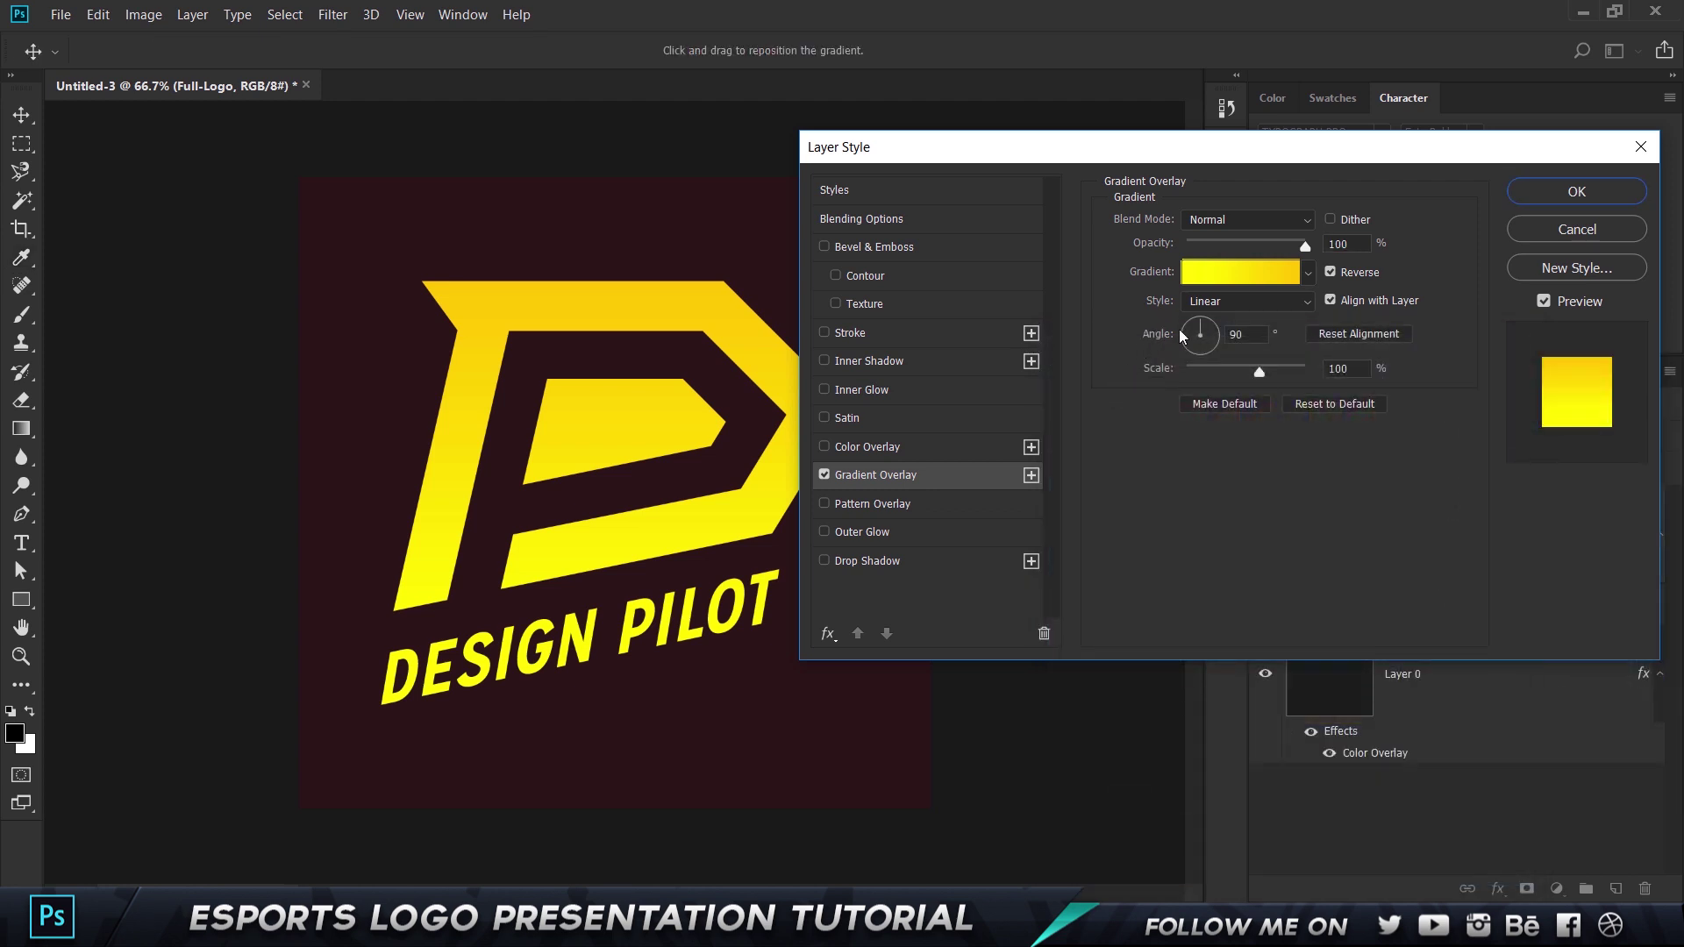
# Set the logo's gradient overlay style to Radial and apply the layer style
pyautogui.click(1215, 310)
pyautogui.click(1206, 355)
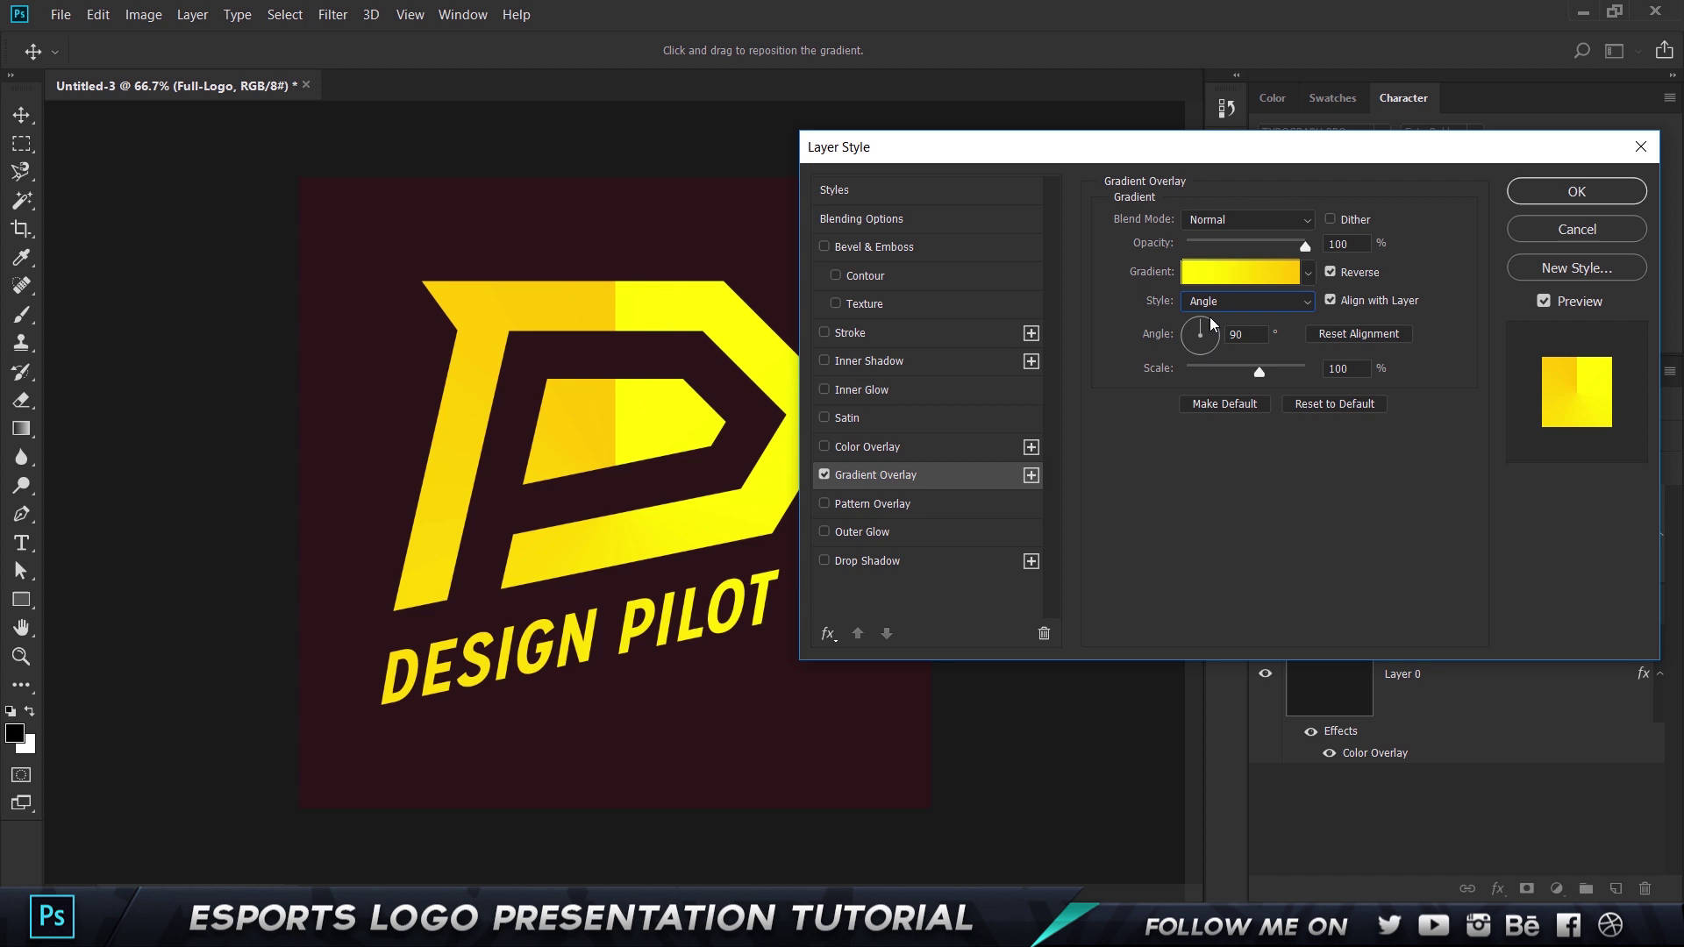
pyautogui.click(1217, 309)
pyautogui.click(1216, 338)
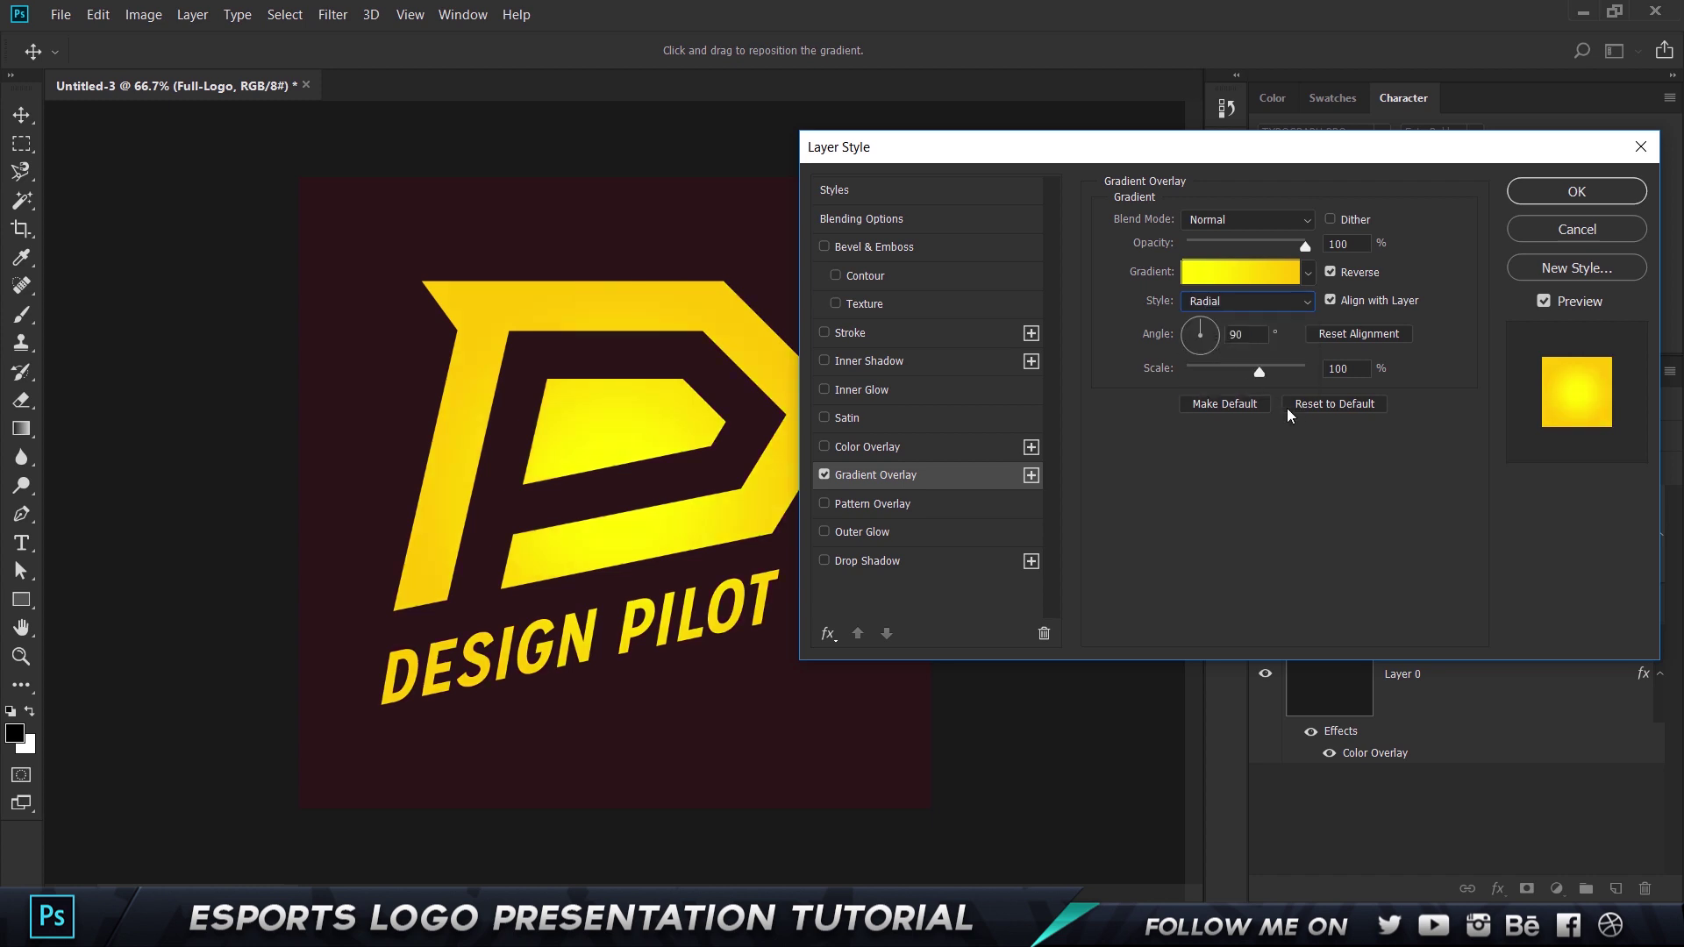
pyautogui.click(1568, 194)
# Change the background layer's color overlay to the dark purple 29162d
pyautogui.doubleClick(1498, 673)
pyautogui.press('h')
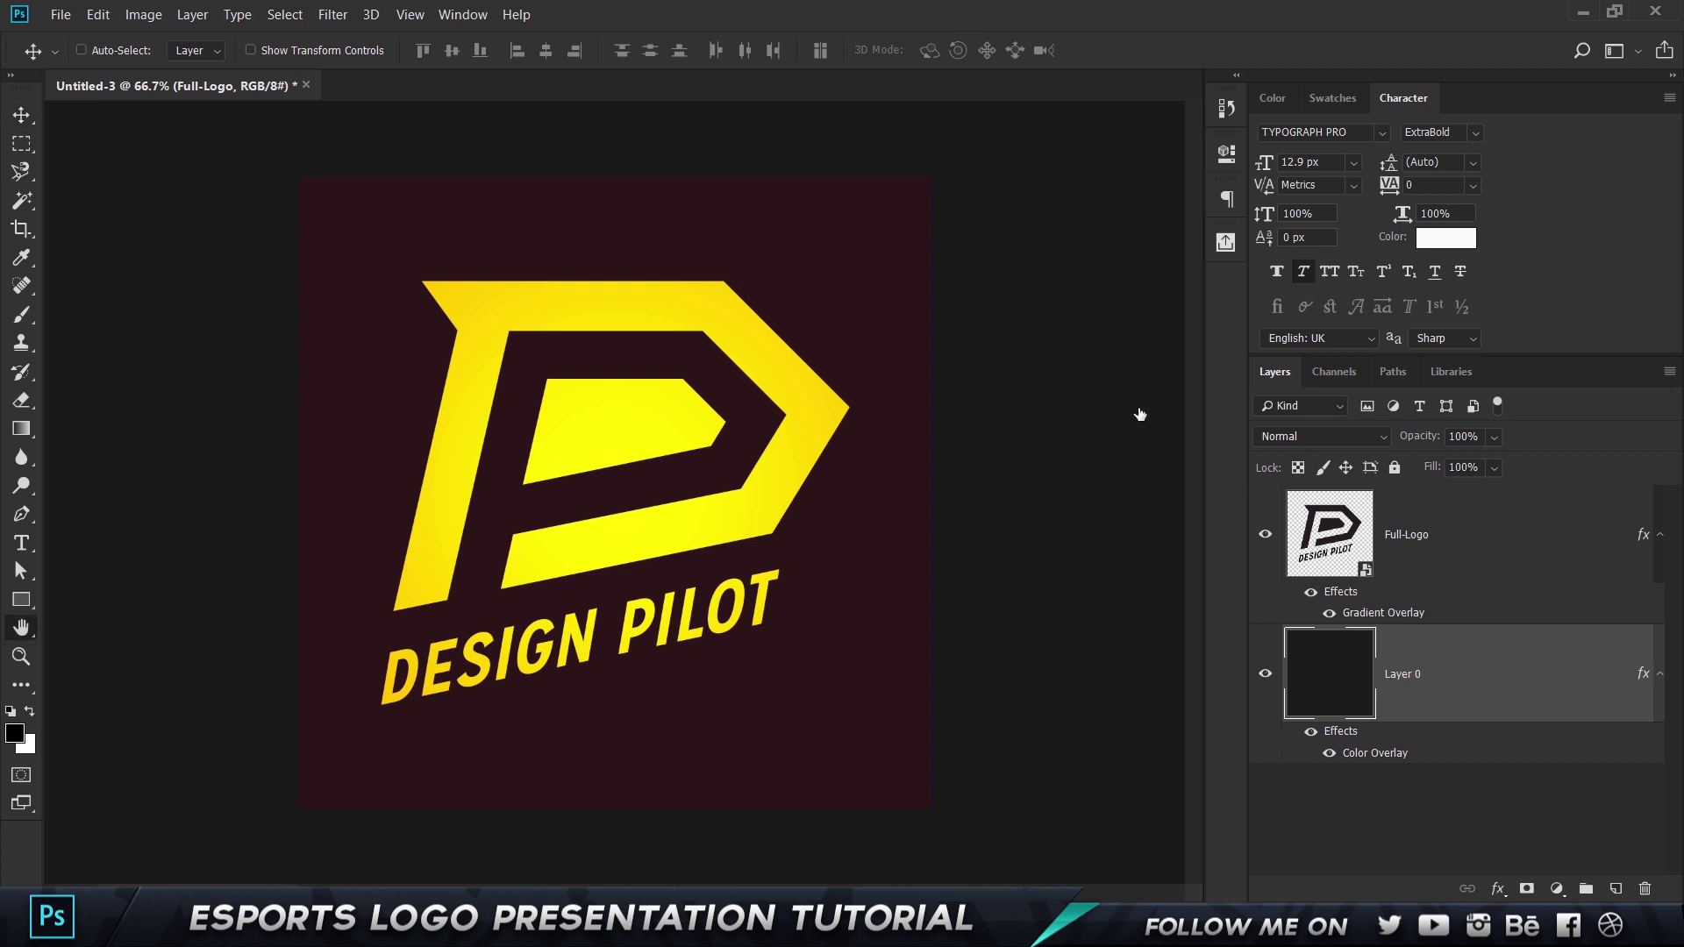
pyautogui.click(947, 446)
pyautogui.click(1351, 224)
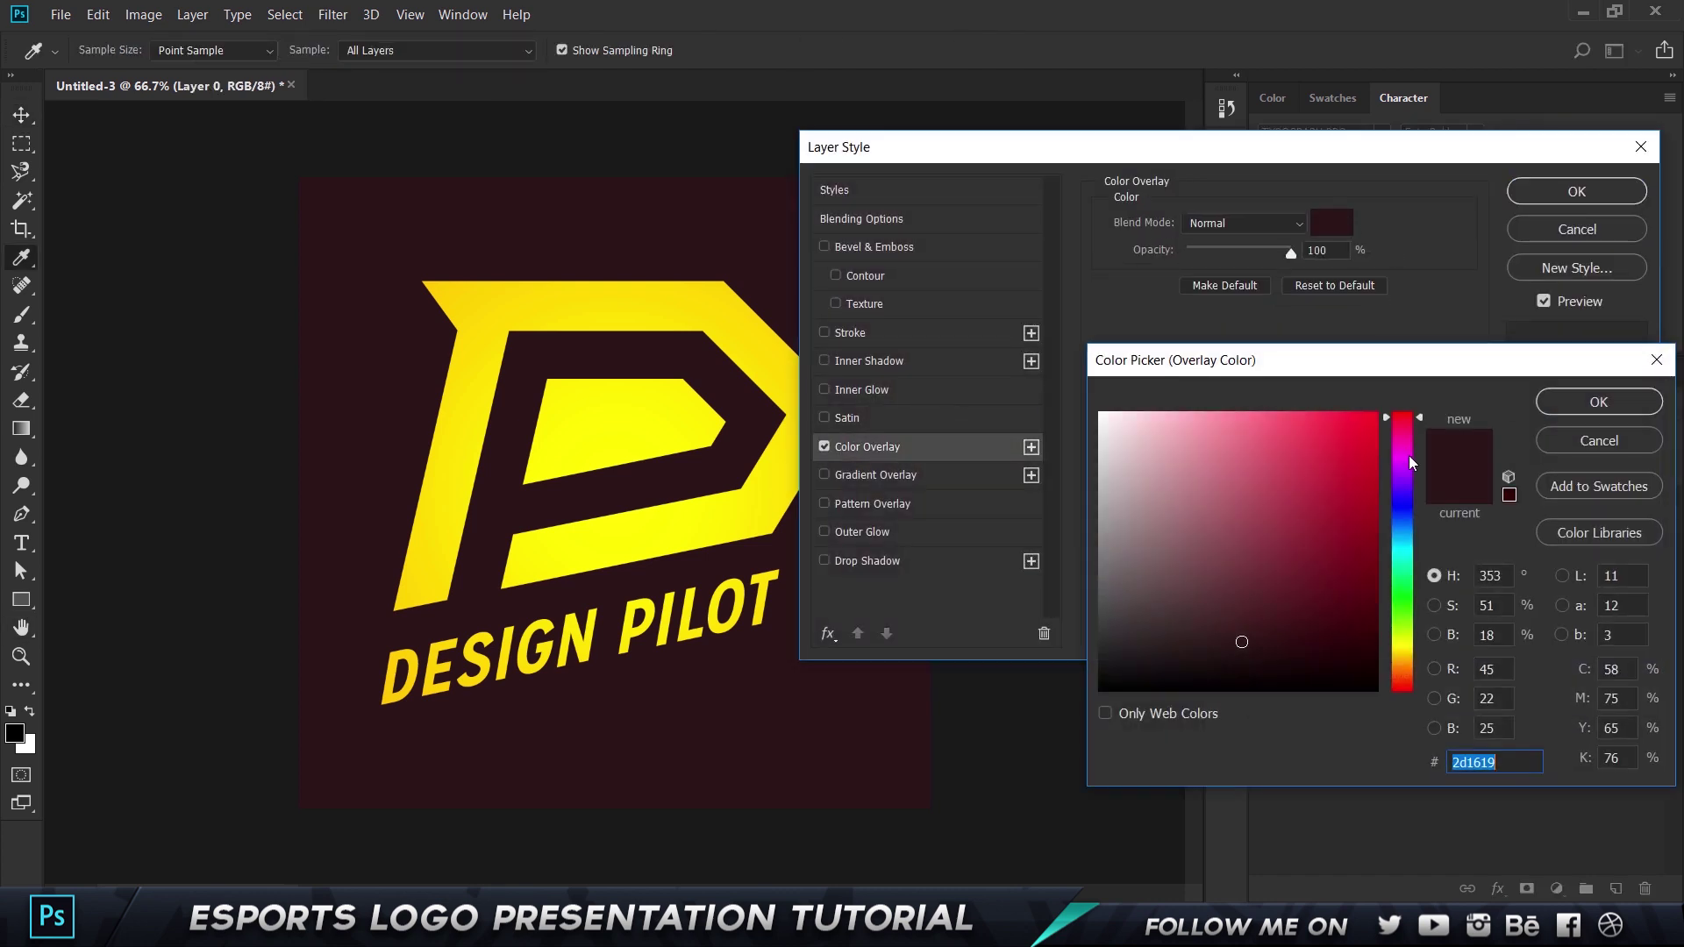
pyautogui.moveTo(1404, 430); pyautogui.dragTo(1407, 474)
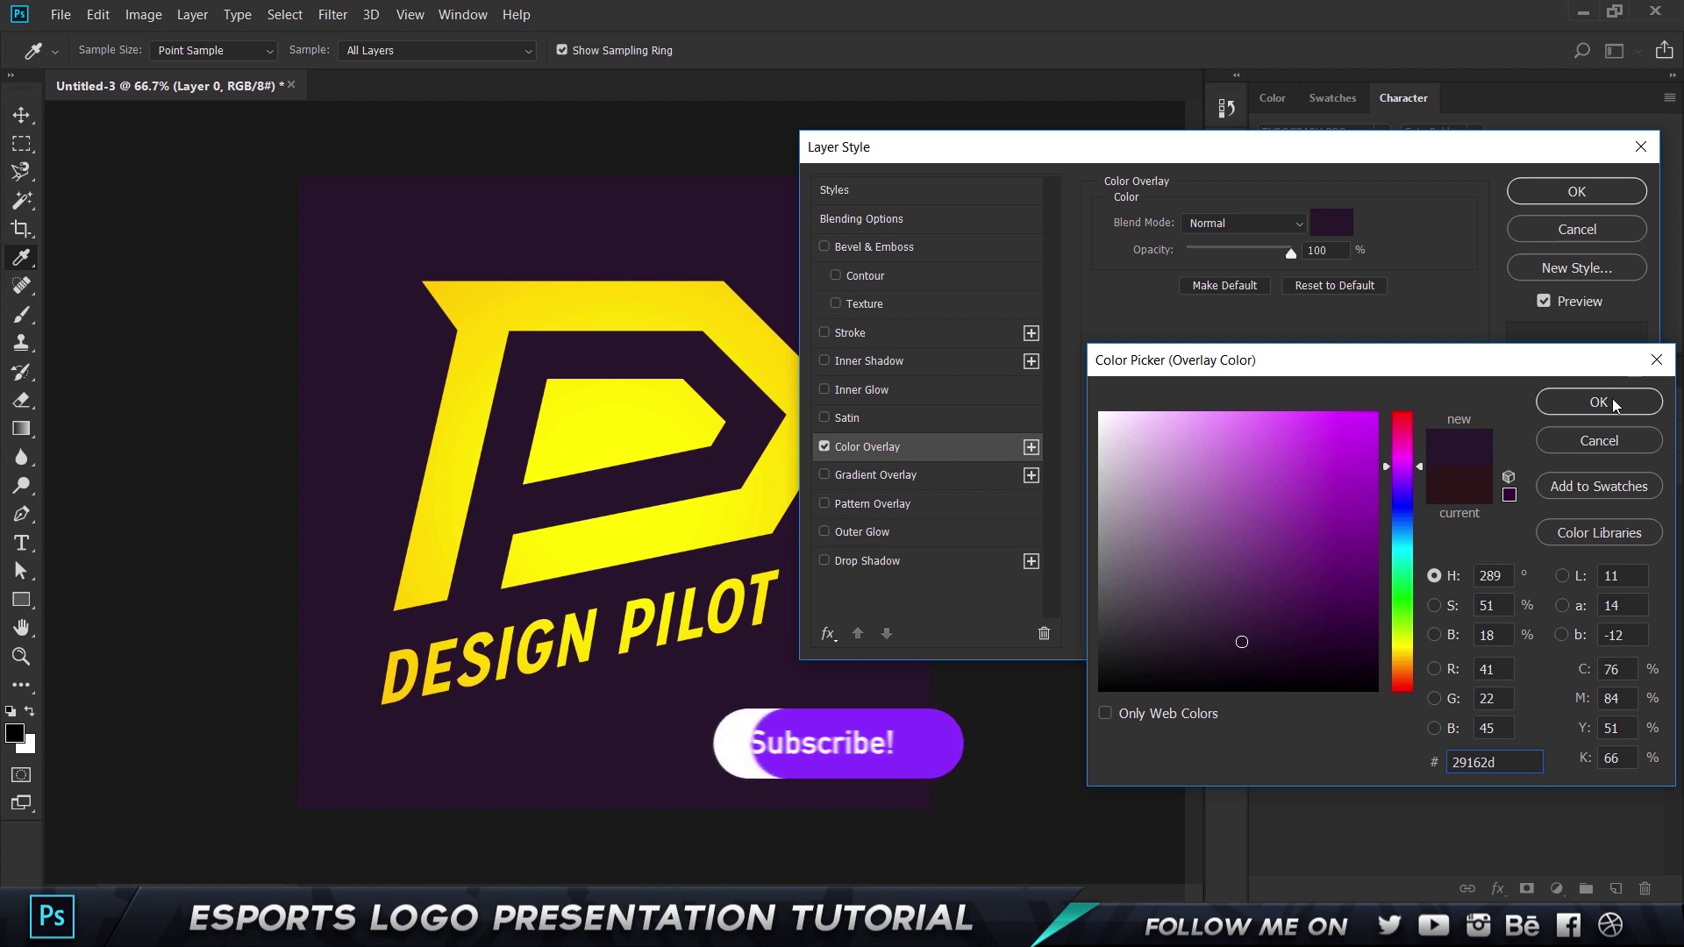
pyautogui.click(1598, 402)
pyautogui.click(1576, 191)
# Duplicate the Full-Logo layer and hide the copy
pyautogui.press('v')
pyautogui.click(1518, 537)
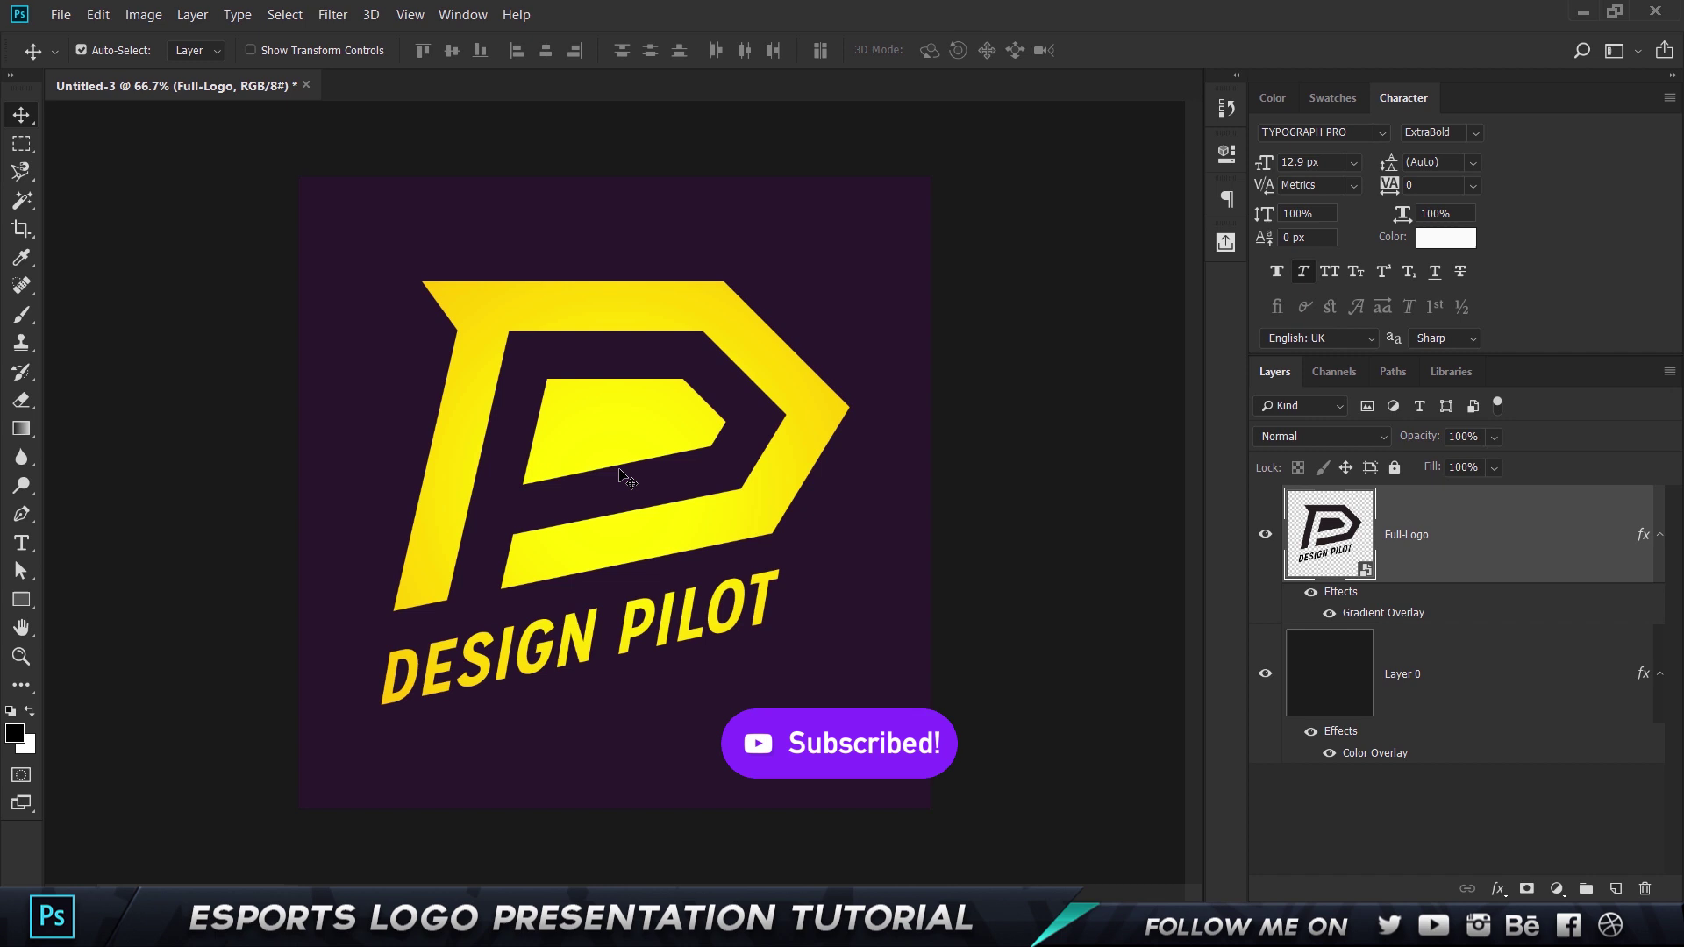
pyautogui.press('ctrl')
pyautogui.hotkey('ctrl', 'j')
pyautogui.hotkey('ctrl', ',')
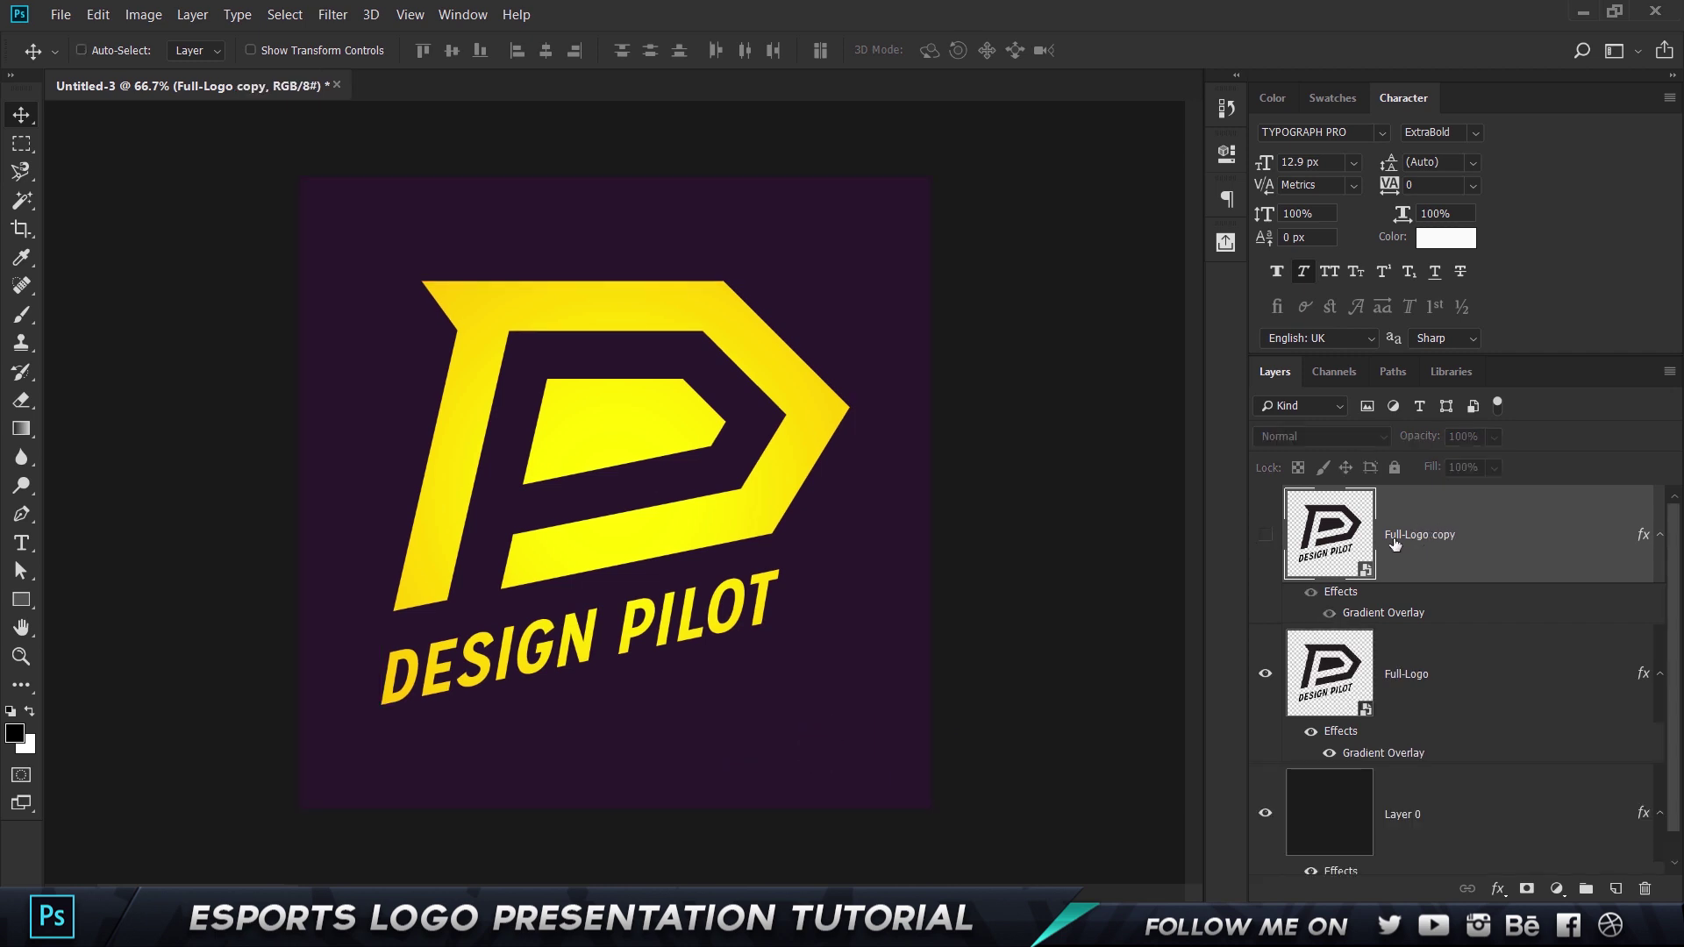
# Enlarge the original Full-Logo to about 115% and move it toward the canvas's upper right, partly beyond the edge
pyautogui.click(1495, 702)
pyautogui.moveTo(535, 540); pyautogui.dragTo(706, 419)
pyautogui.hotkey('ctrl', 't')
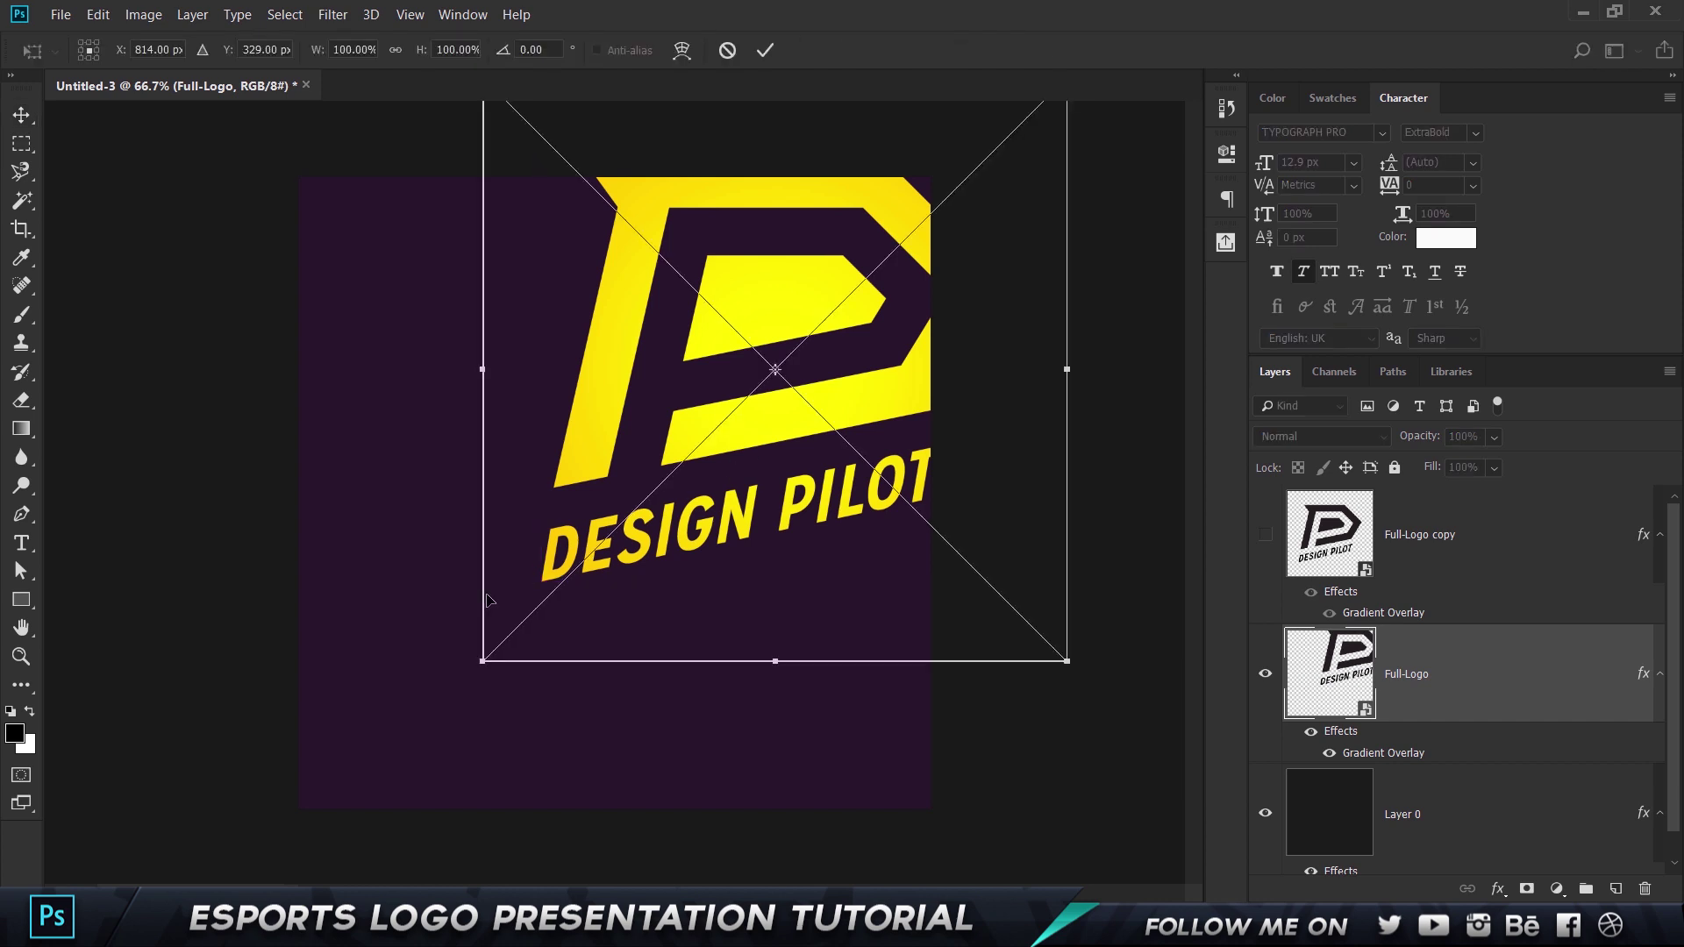
pyautogui.moveTo(483, 660); pyautogui.dragTo(377, 740)
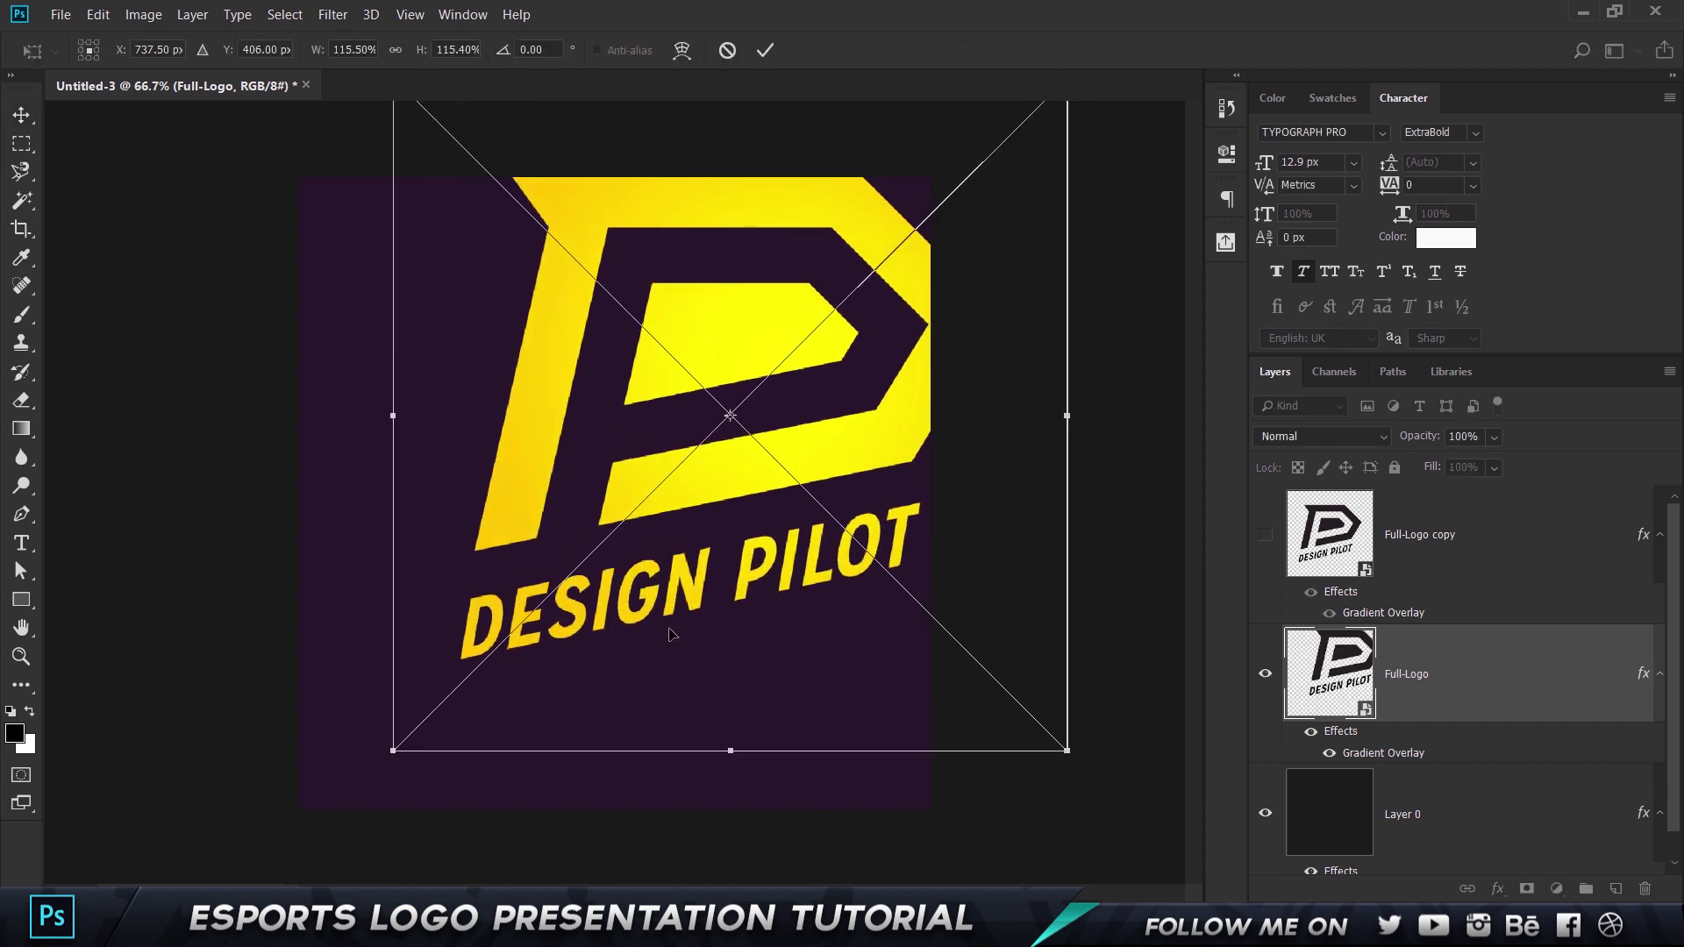
pyautogui.press('Return')
pyautogui.moveTo(857, 455); pyautogui.dragTo(909, 438)
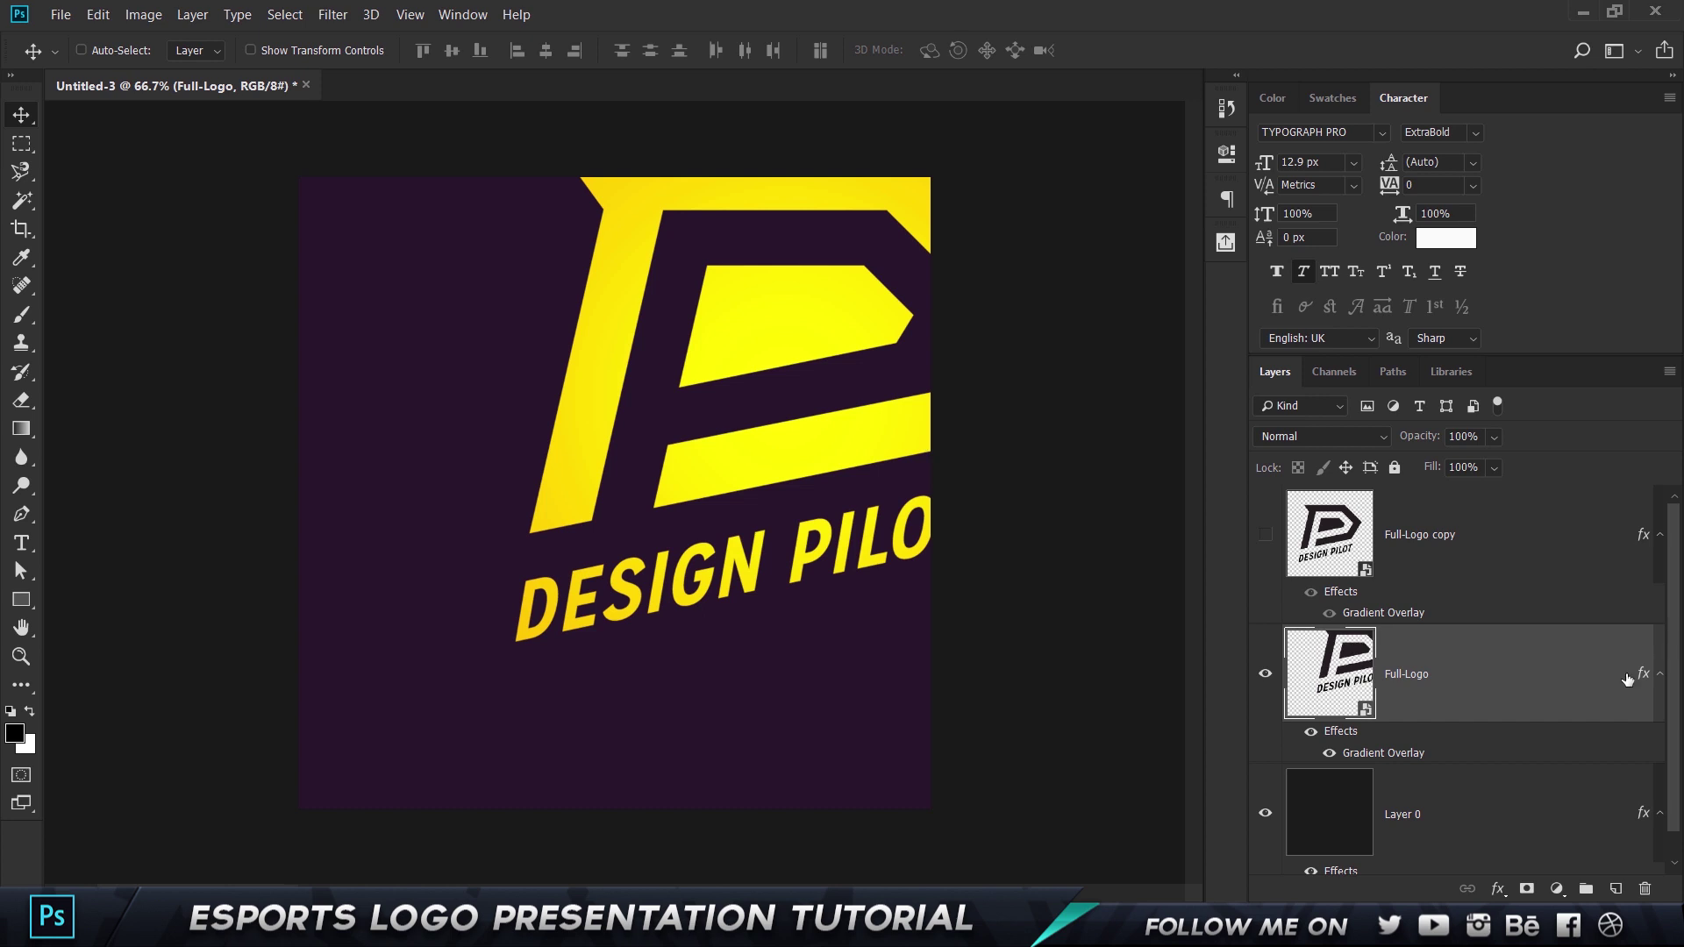
# Add a layer mask to the Full-Logo layer and ready a black Soft Round brush at 1200 px
pyautogui.click(1525, 888)
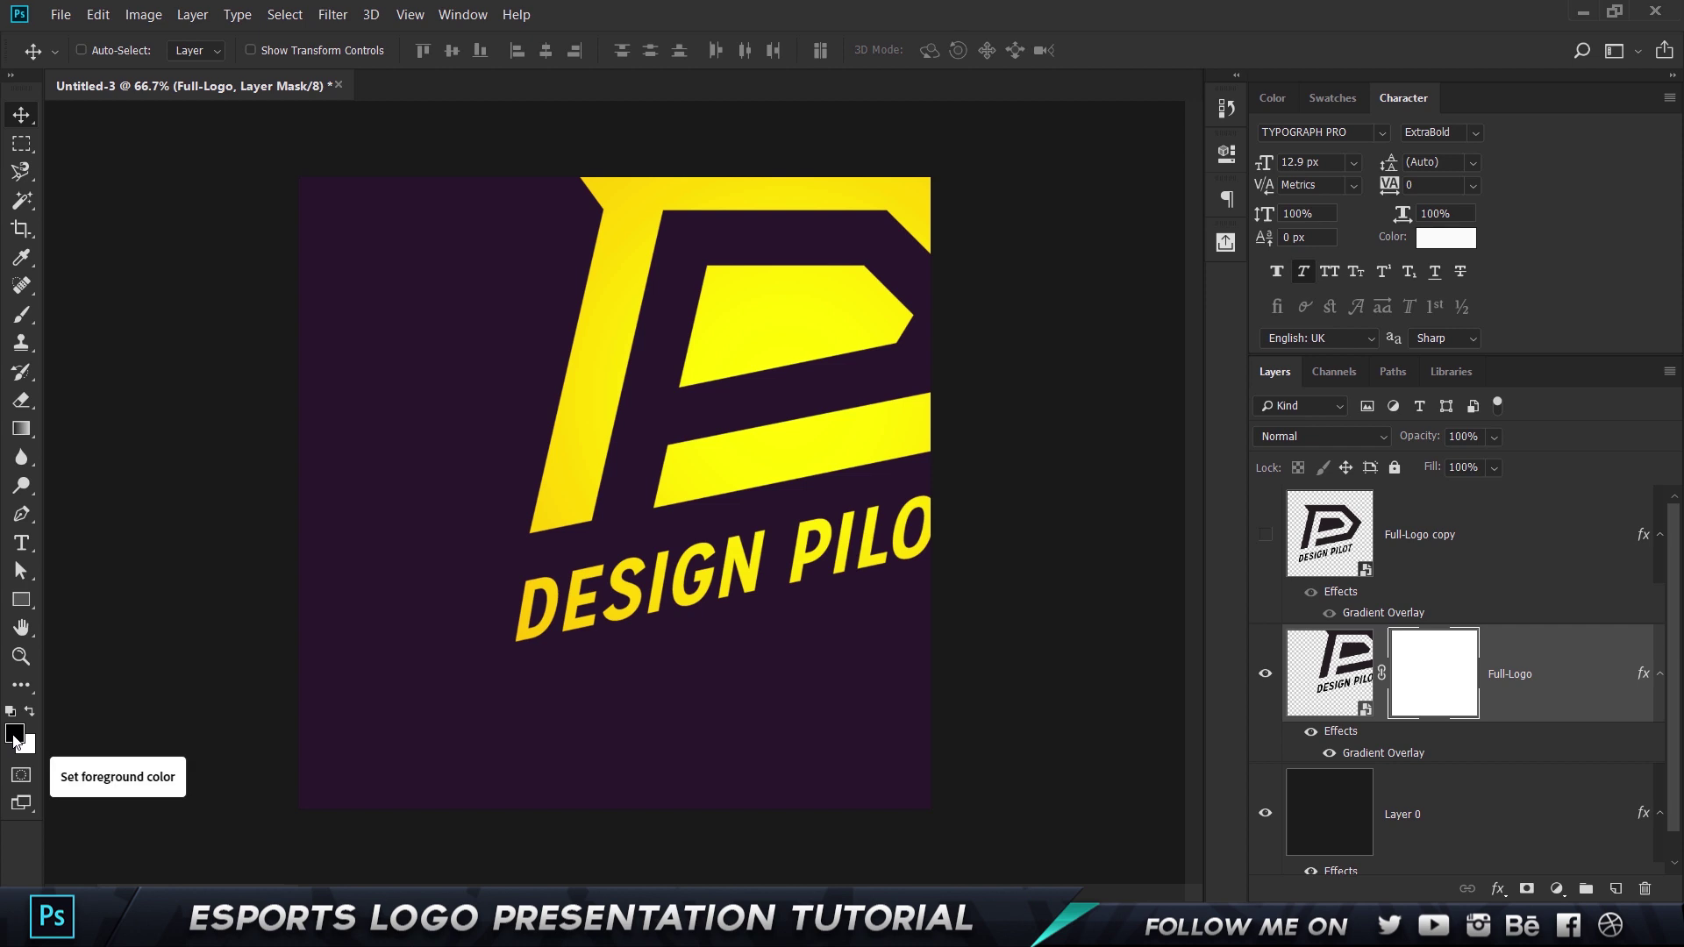
pyautogui.press('b')
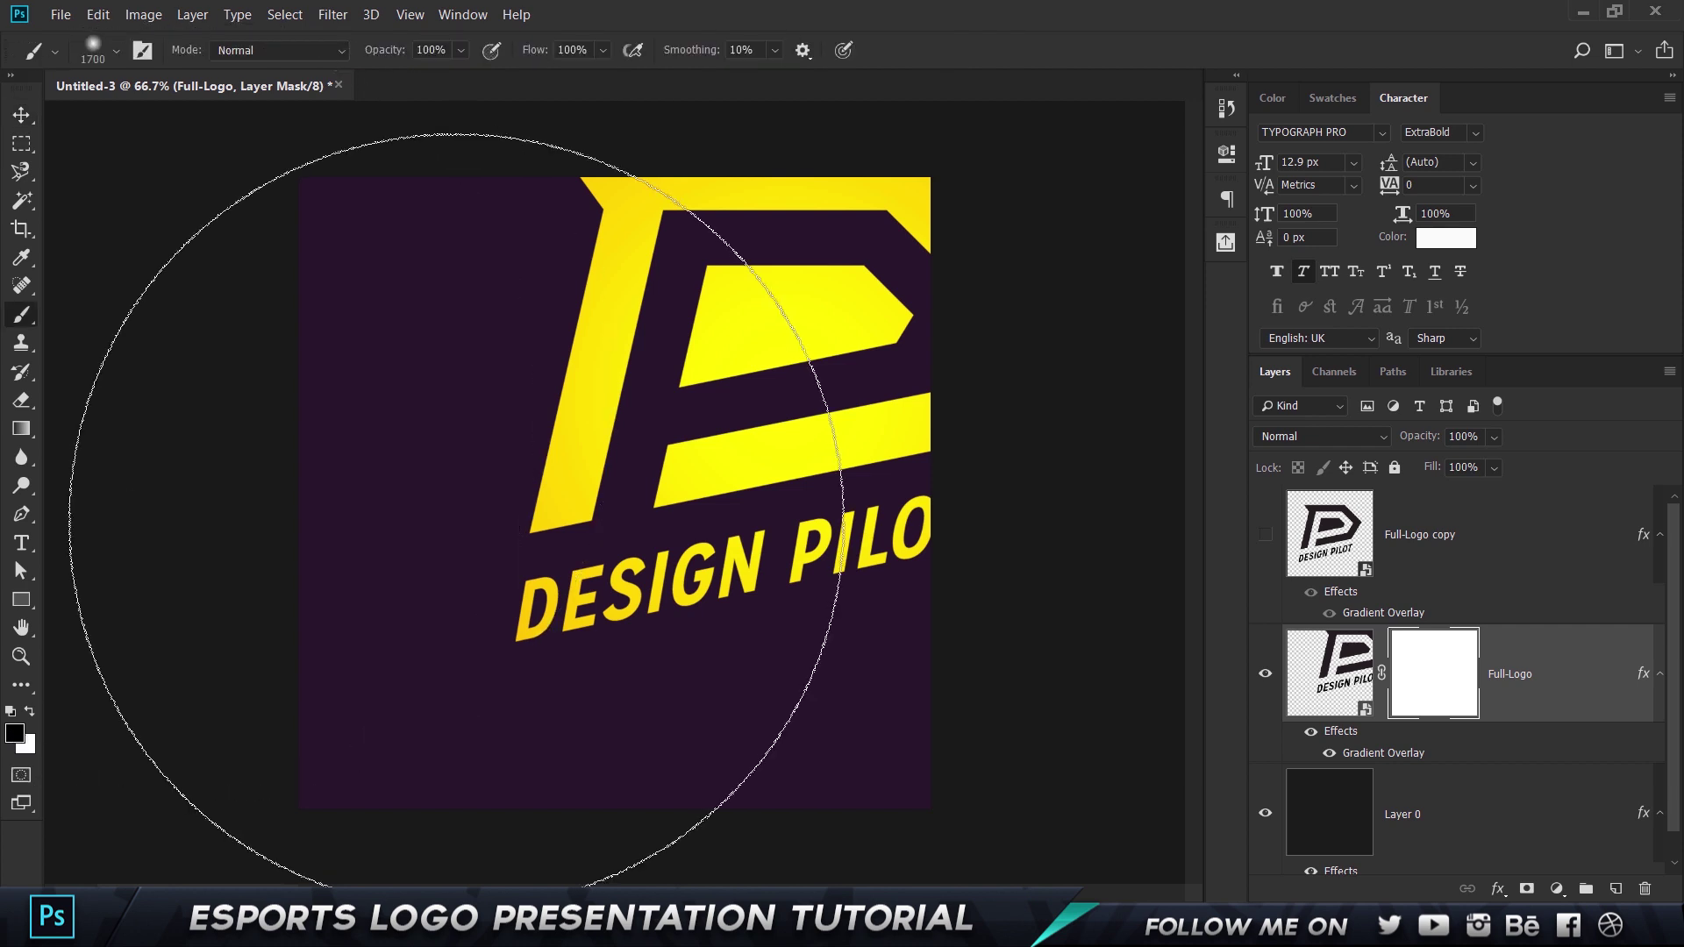
pyautogui.click(91, 44)
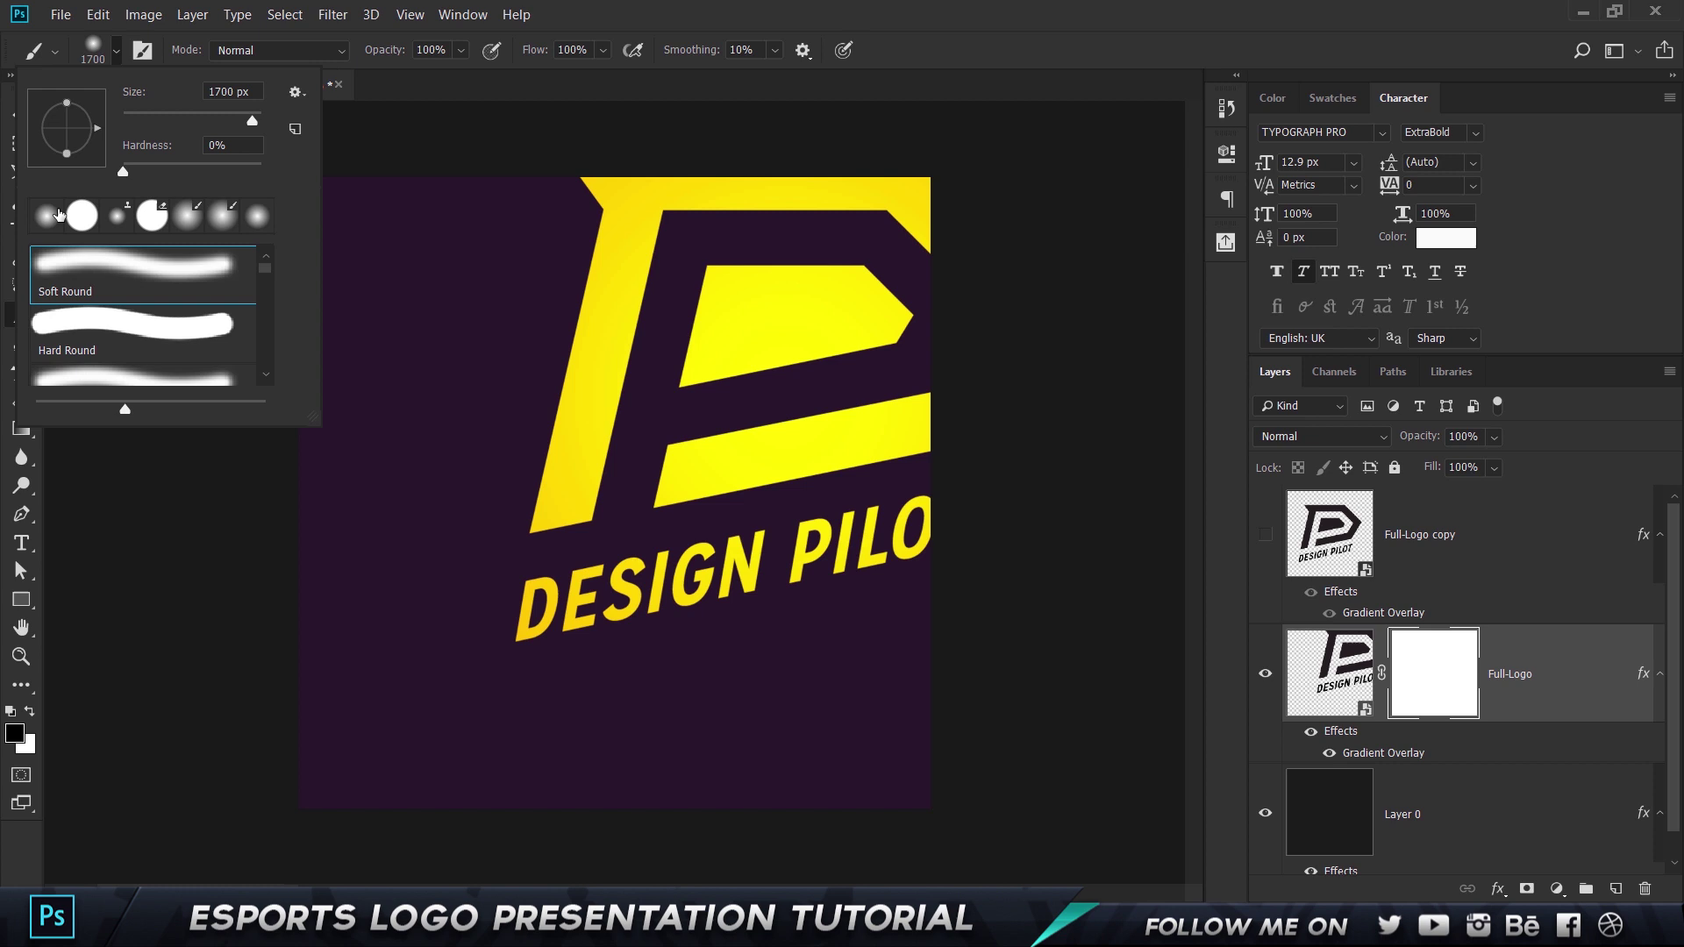
pyautogui.click(48, 215)
pyautogui.click(1061, 10)
pyautogui.press('[')
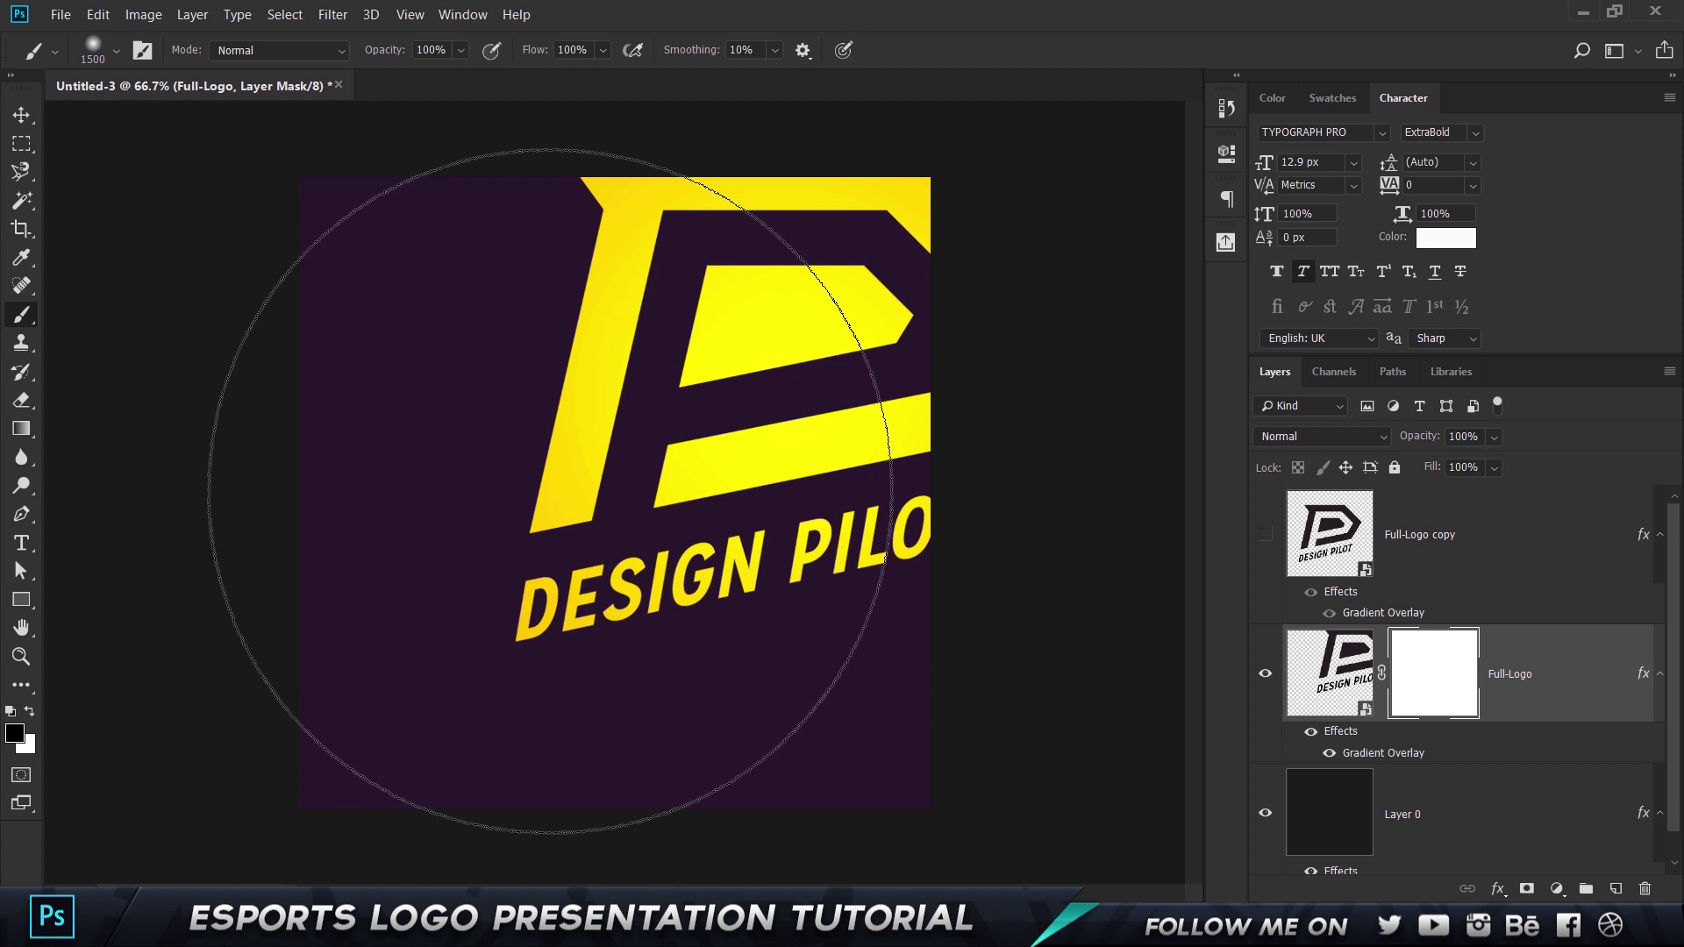
pyautogui.press('[')
pyautogui.press('[')
pyautogui.press('[')
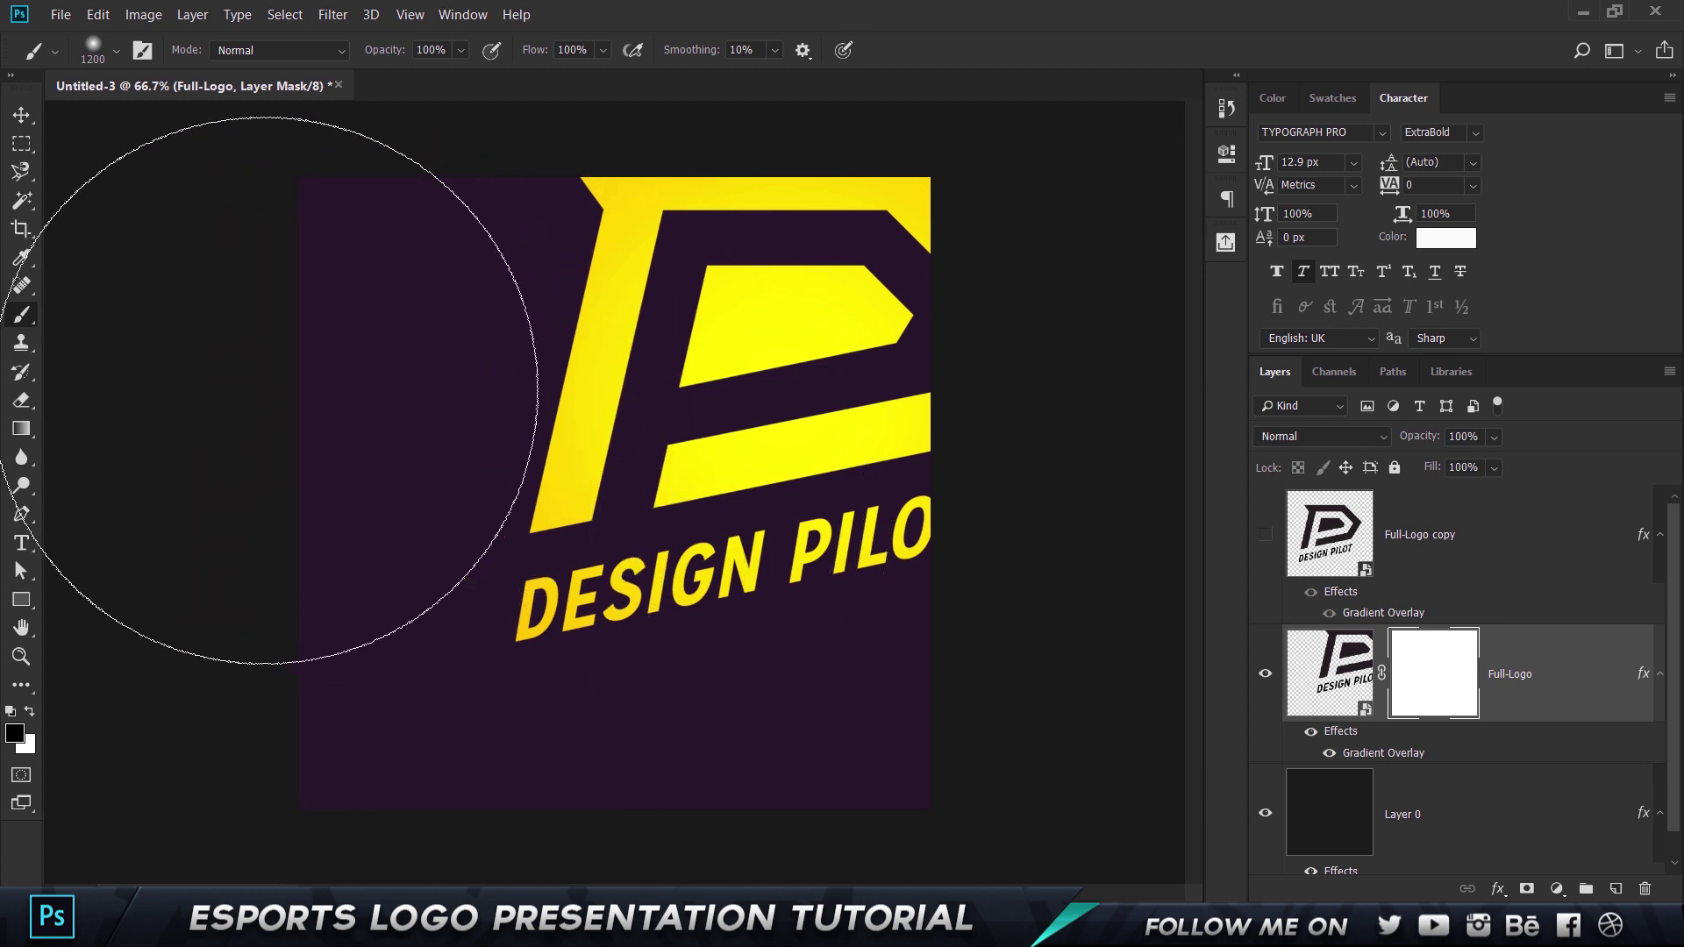
# Try fading the lower-left part of the large logo on its mask and setting the layer opacity to 10%
pyautogui.moveTo(570, 711)
pyautogui.mouseDown()
pyautogui.moveTo(292, 327)
pyautogui.moveTo(935, 798)
pyautogui.mouseUp()
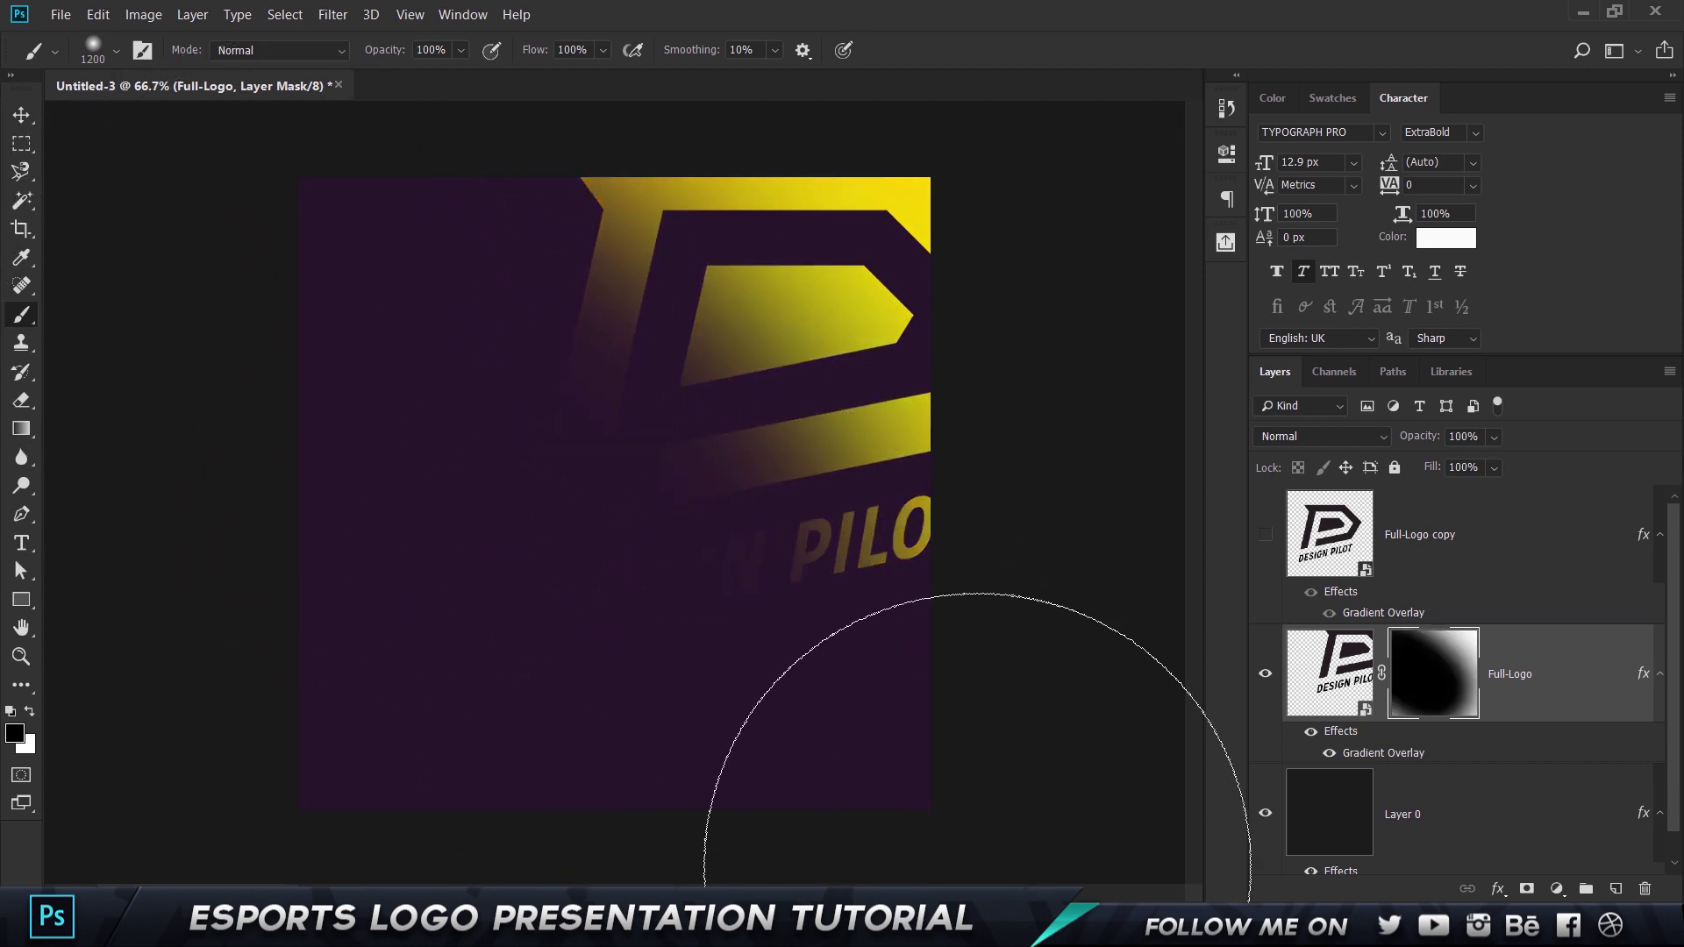
pyautogui.moveTo(271, 263)
pyautogui.mouseDown()
pyautogui.moveTo(553, 551)
pyautogui.moveTo(970, 865)
pyautogui.moveTo(190, 646)
pyautogui.mouseUp()
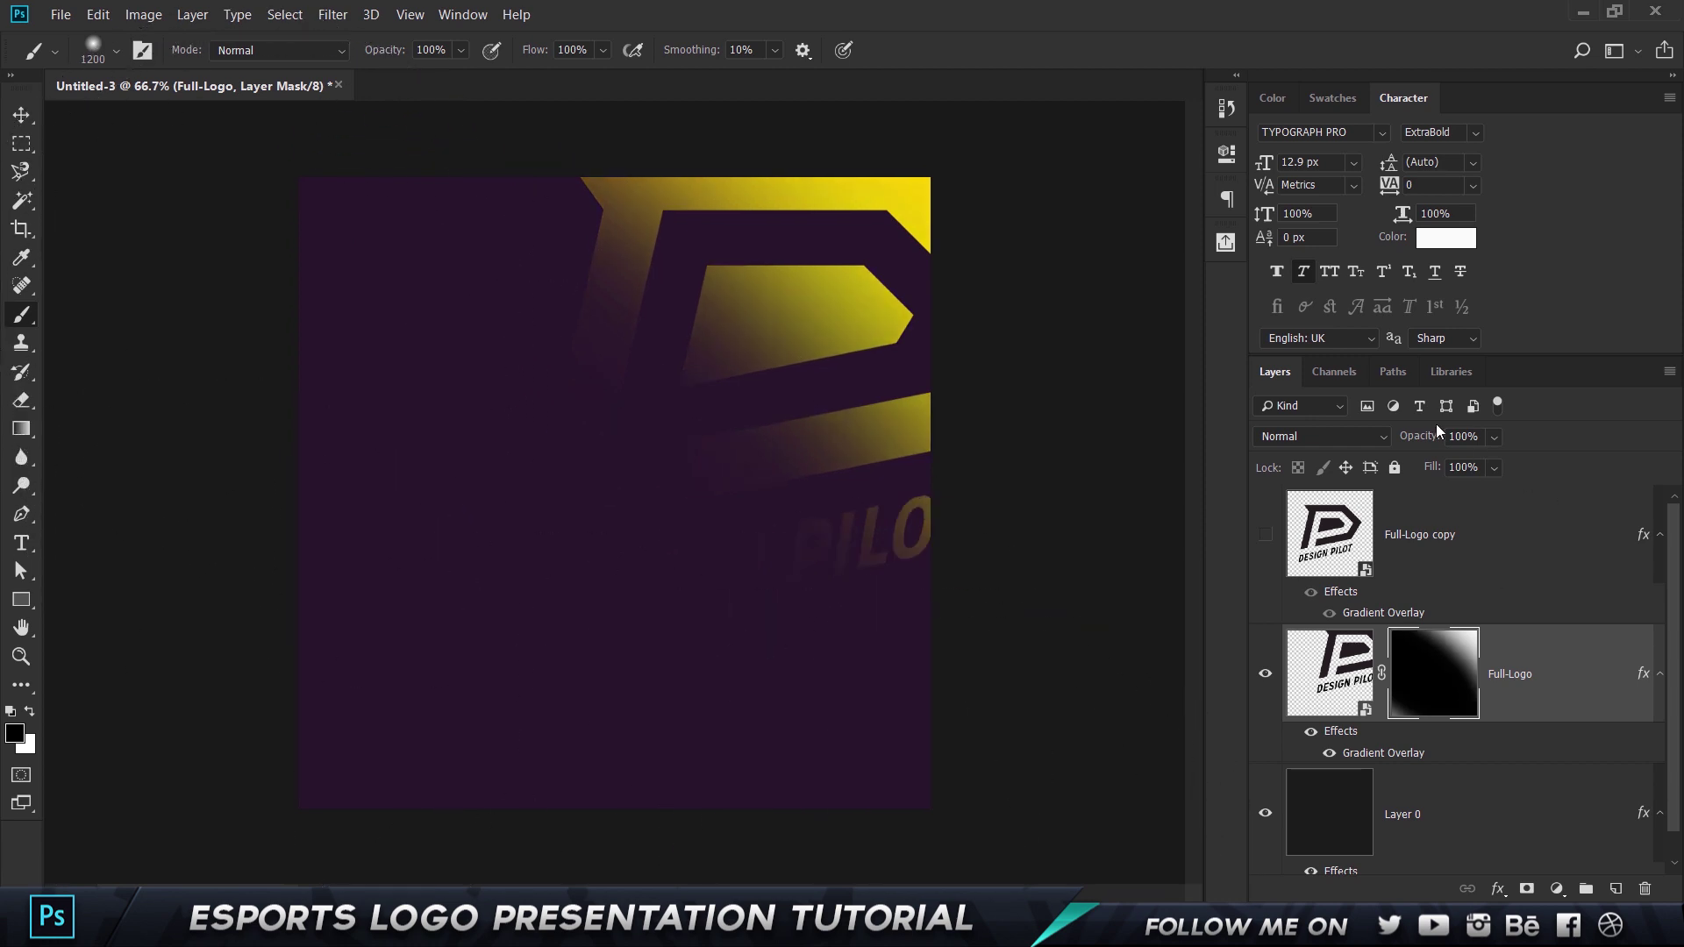
pyautogui.click(1462, 436)
pyautogui.write('10')
pyautogui.press('Return')
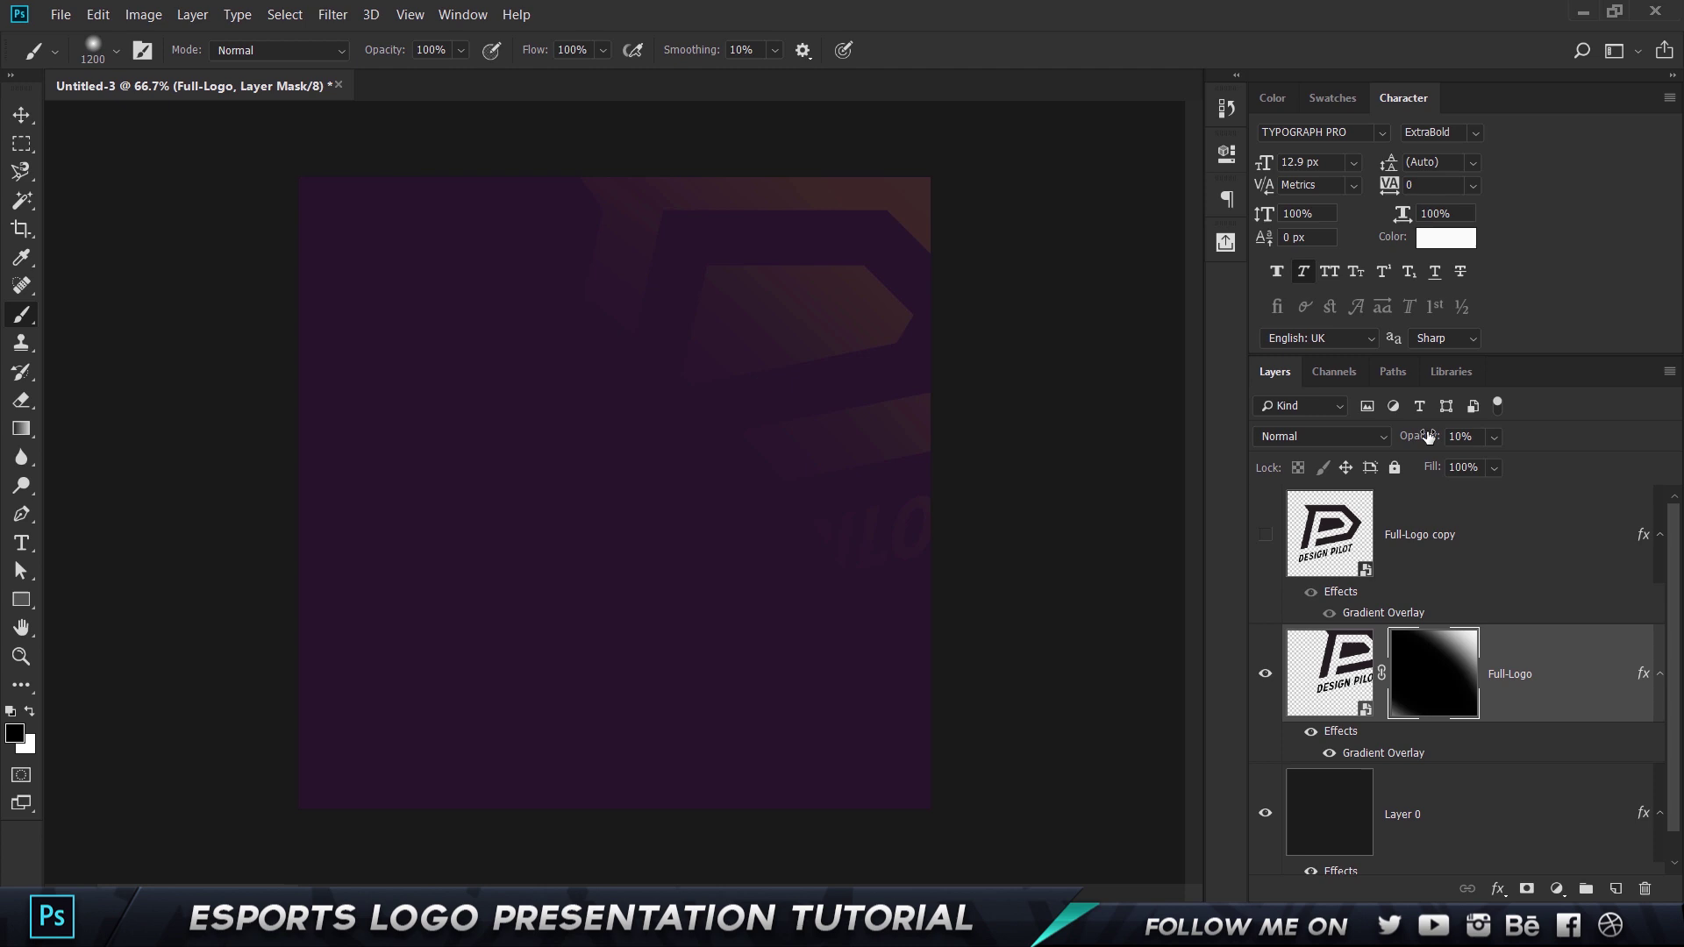
pyautogui.press('v')
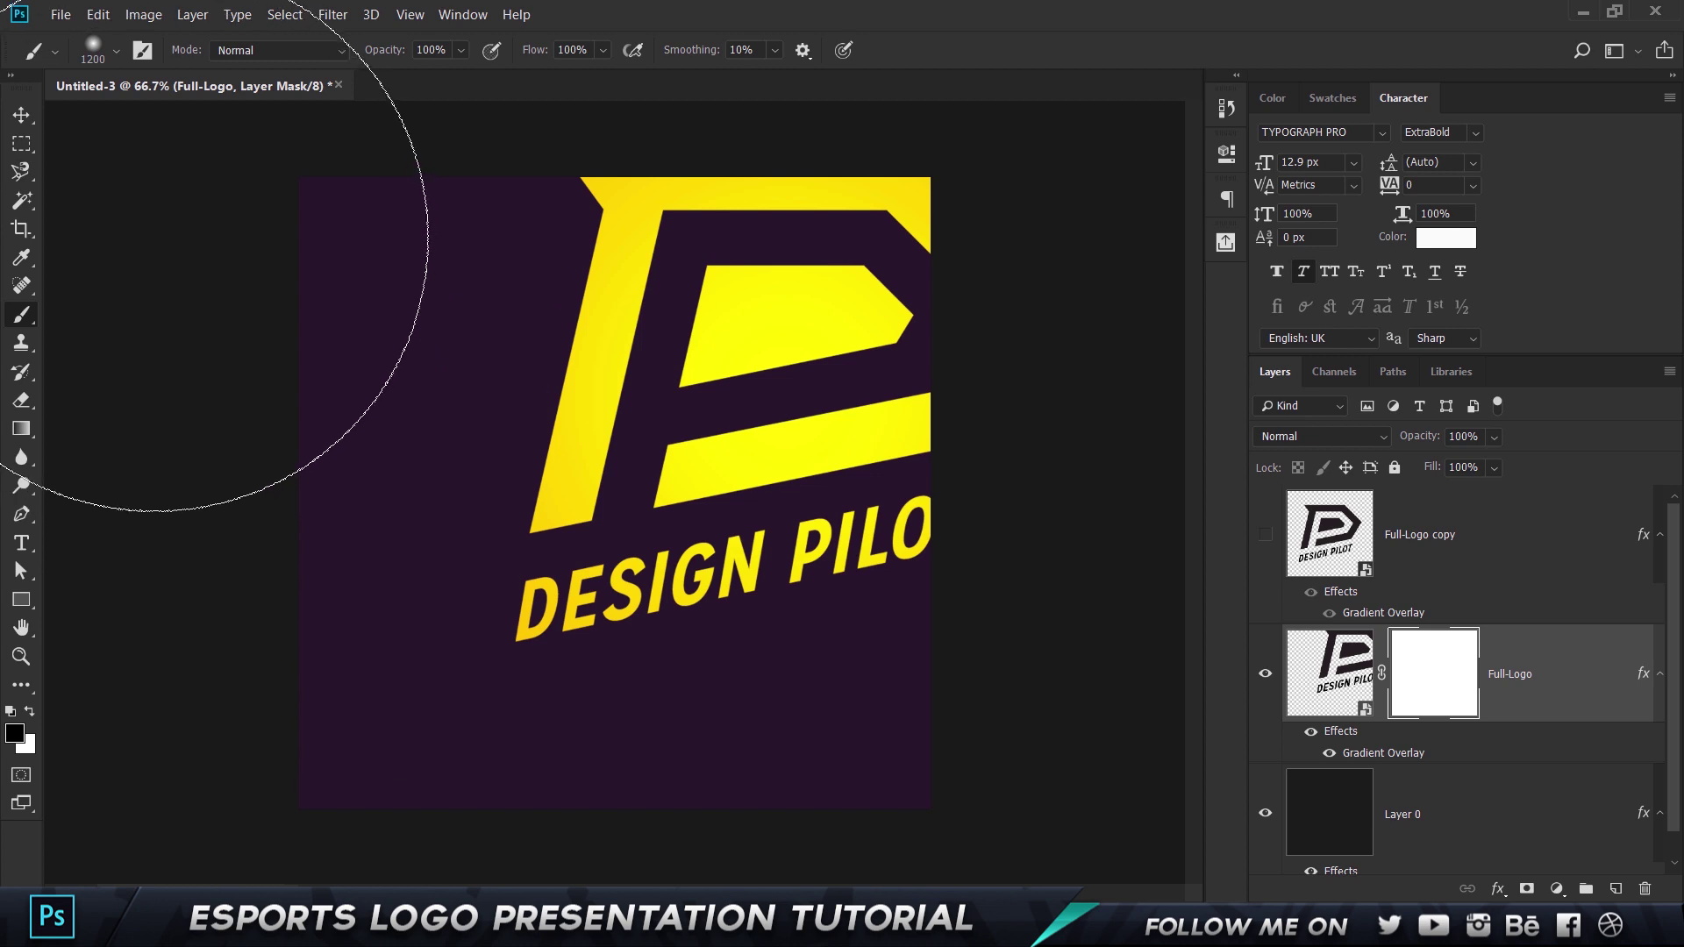
# Try other mask fades across the top and lower part of the logo, including at 10% layer opacity
pyautogui.moveTo(255, 201); pyautogui.dragTo(921, 202)
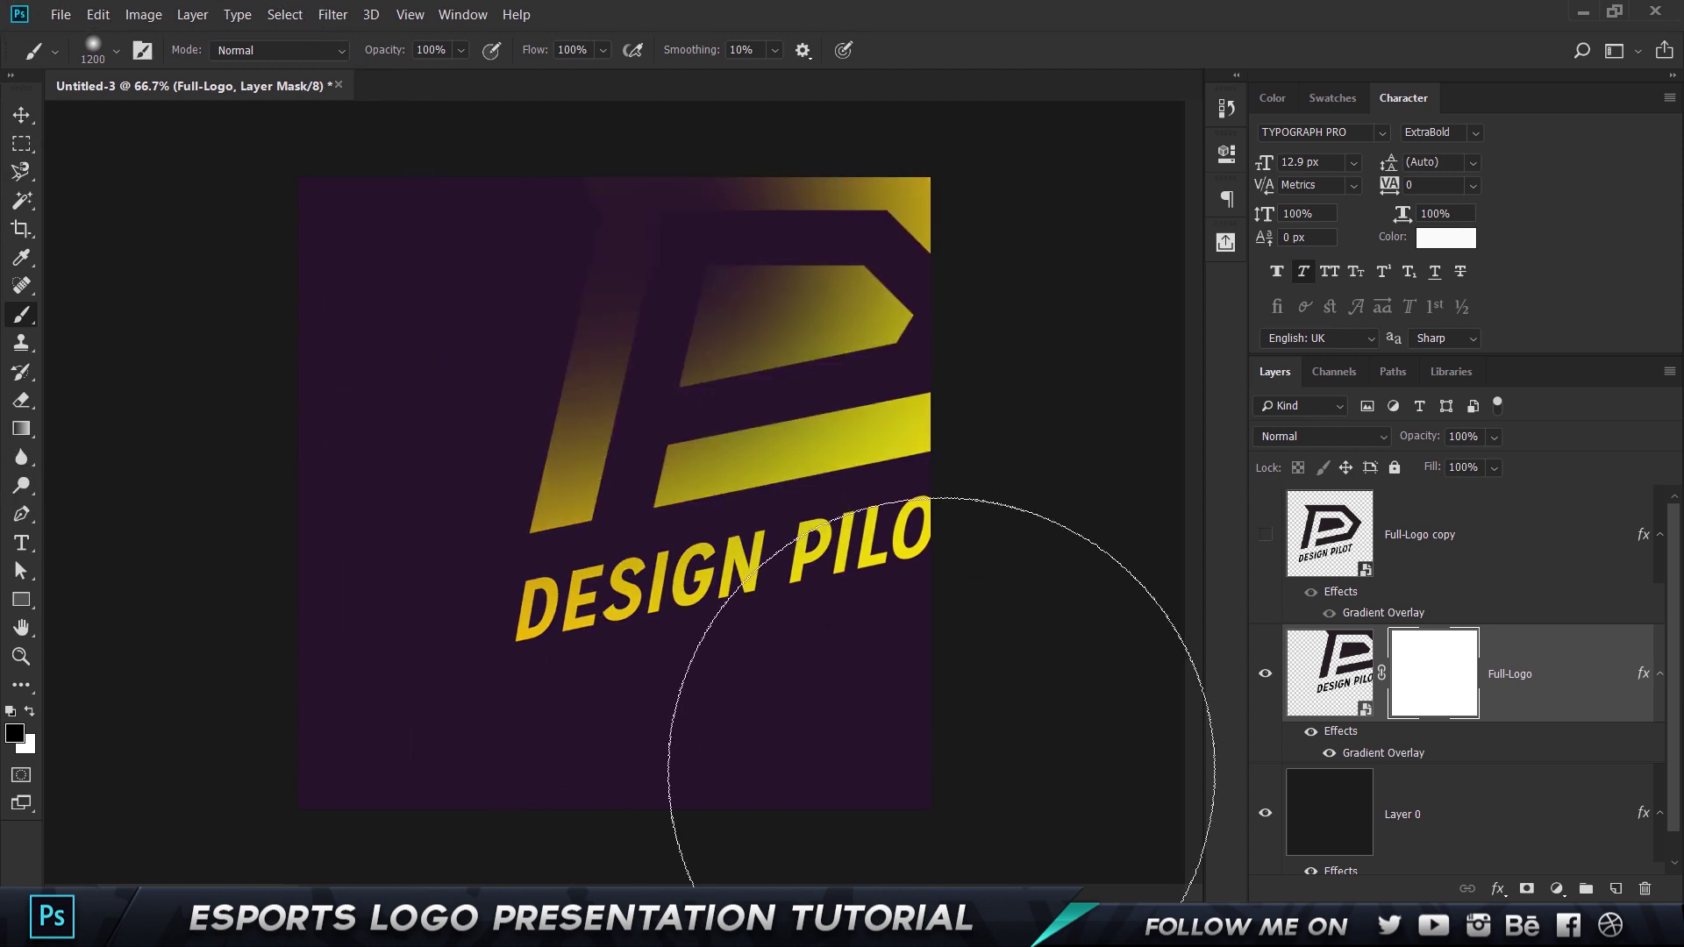
pyautogui.hotkey('ctrl', 'z')
pyautogui.moveTo(451, 582); pyautogui.dragTo(1354, 938)
pyautogui.hotkey('ctrl', 'z')
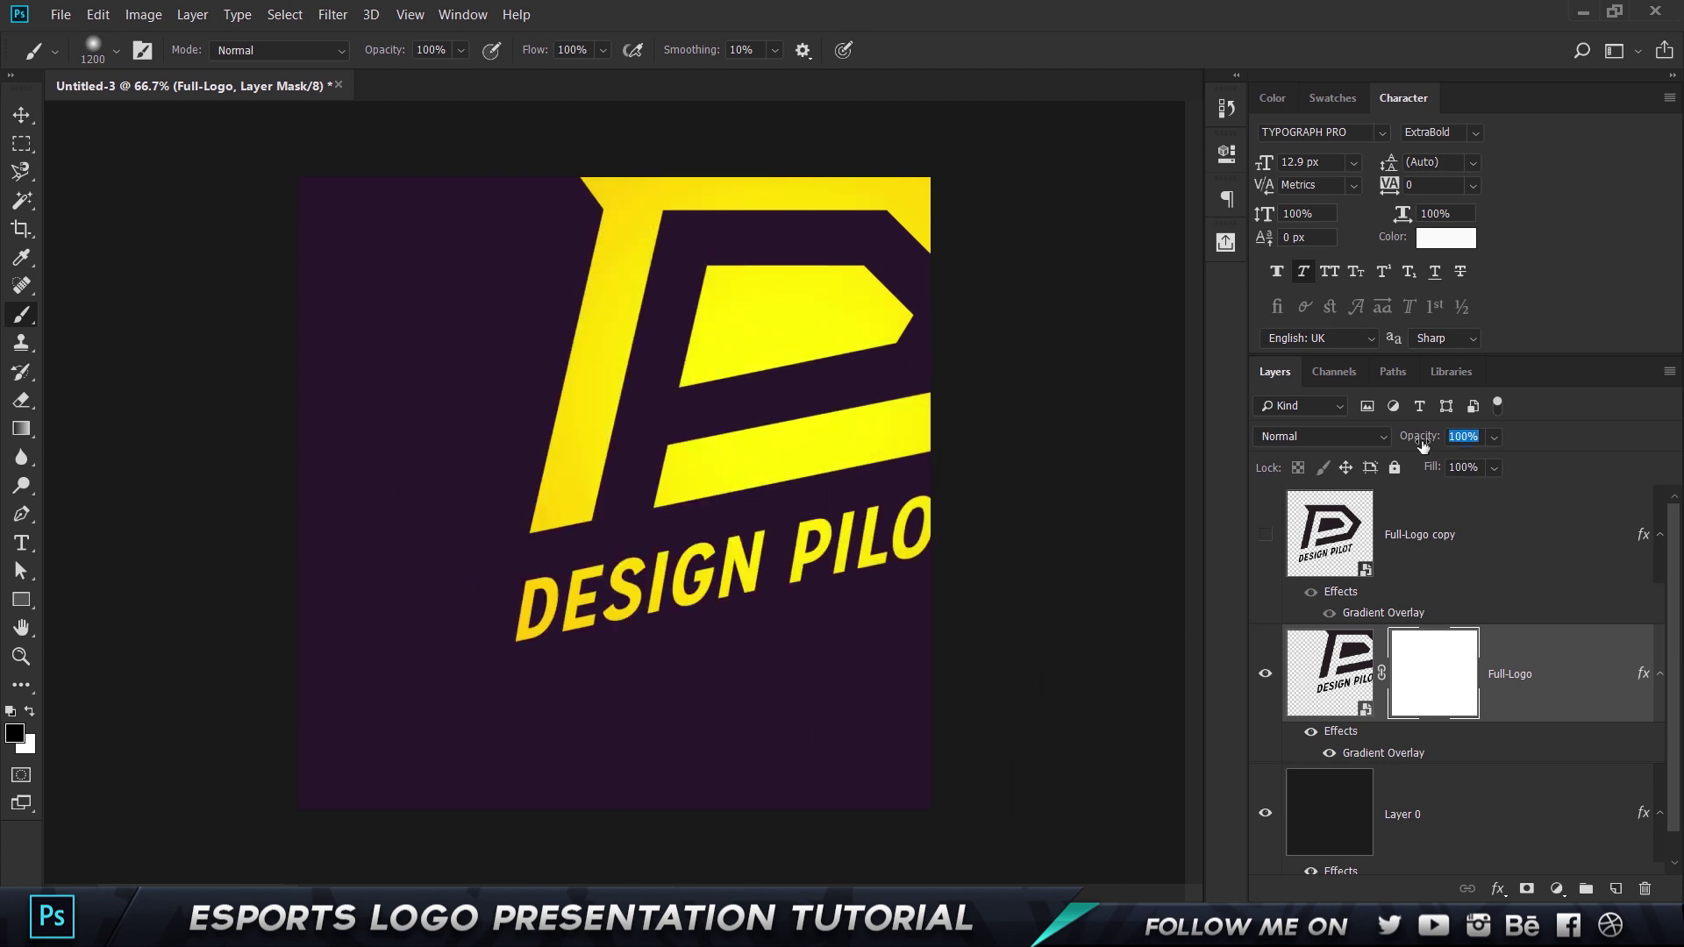
pyautogui.moveTo(1431, 441); pyautogui.dragTo(1422, 446)
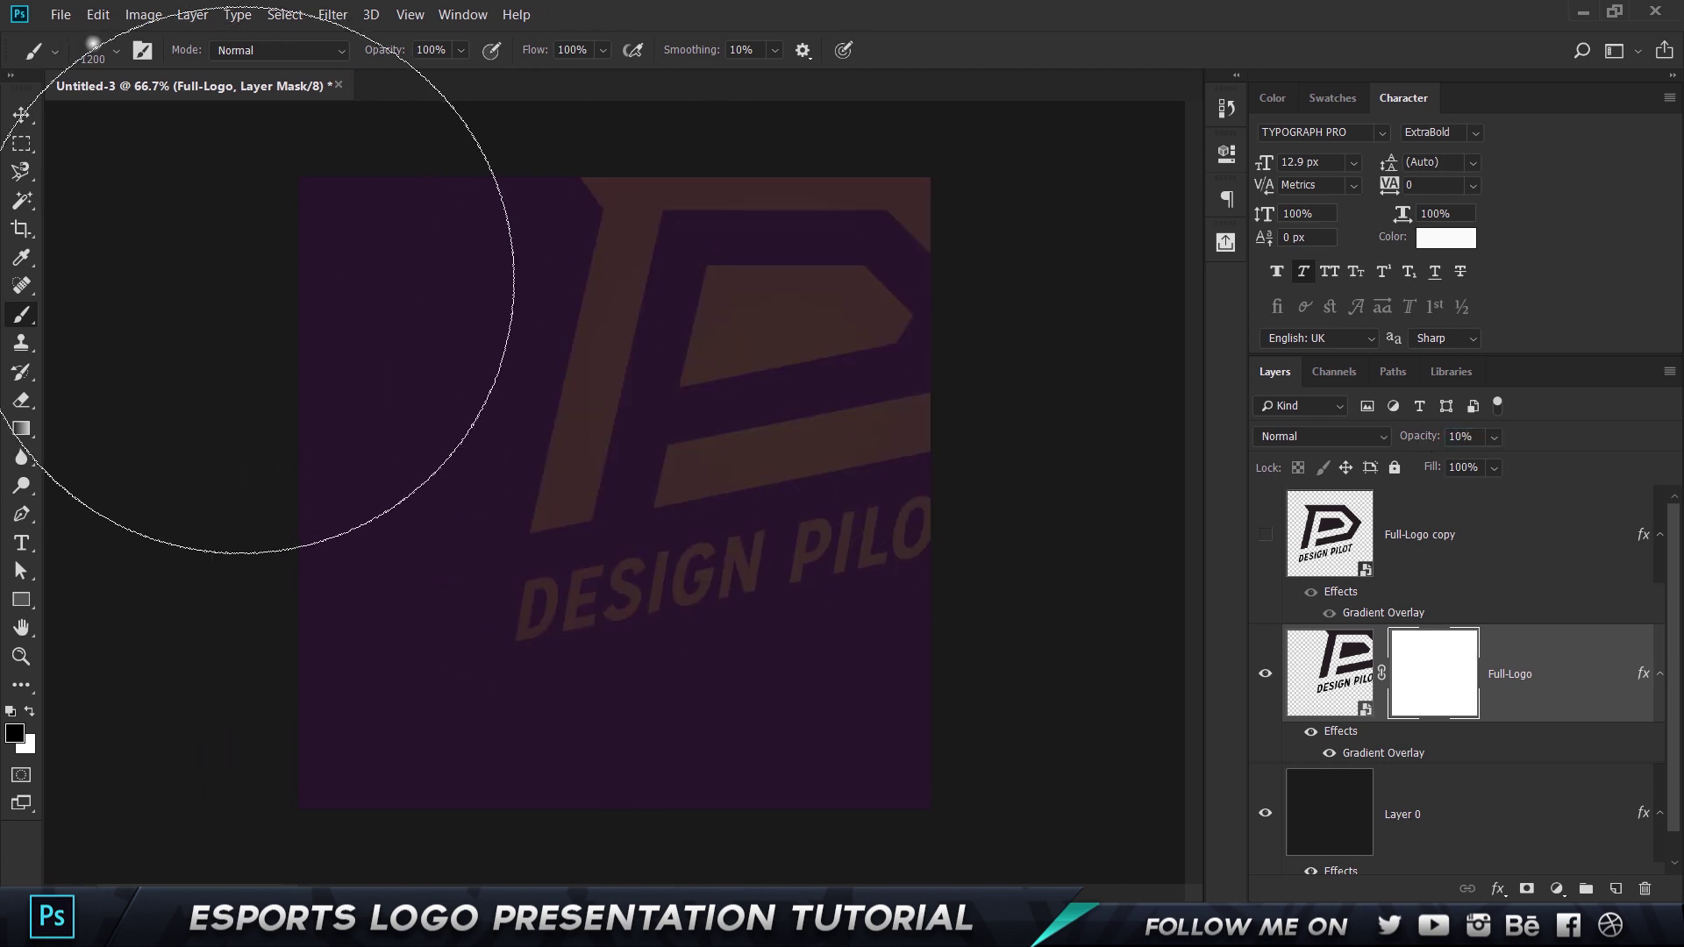
pyautogui.moveTo(933, 620); pyautogui.dragTo(1211, 701)
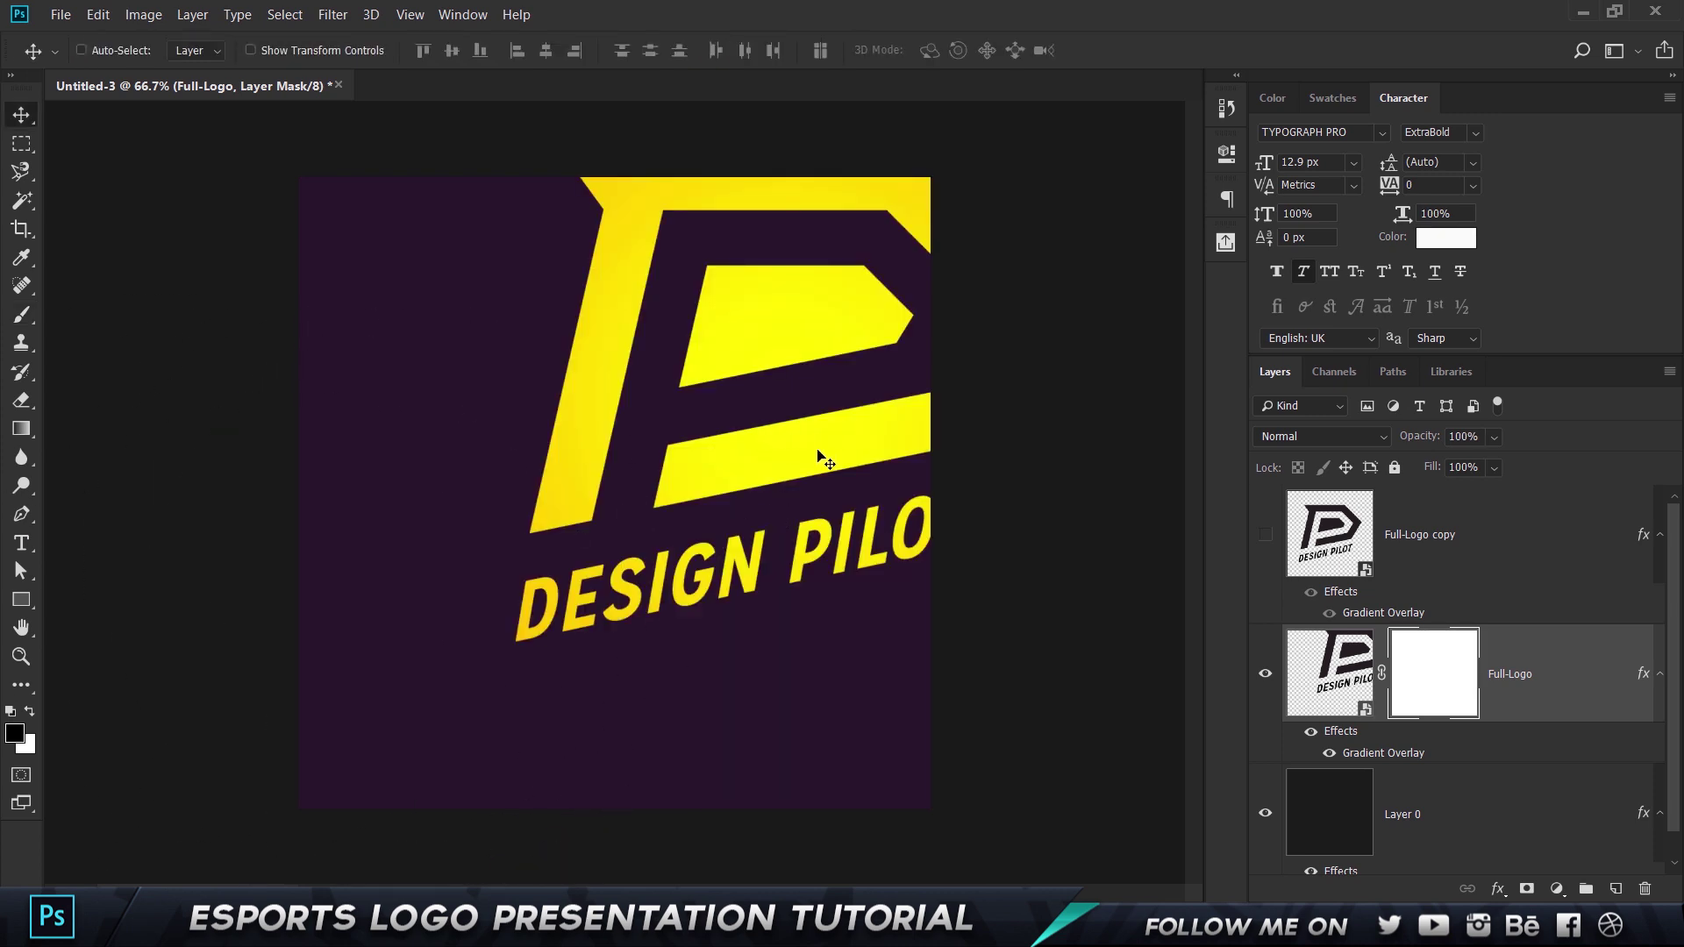
# Move the Full-Logo artwork back toward the canvas centre and enlarge it until it extends beyond the canvas edges
pyautogui.click(1330, 673)
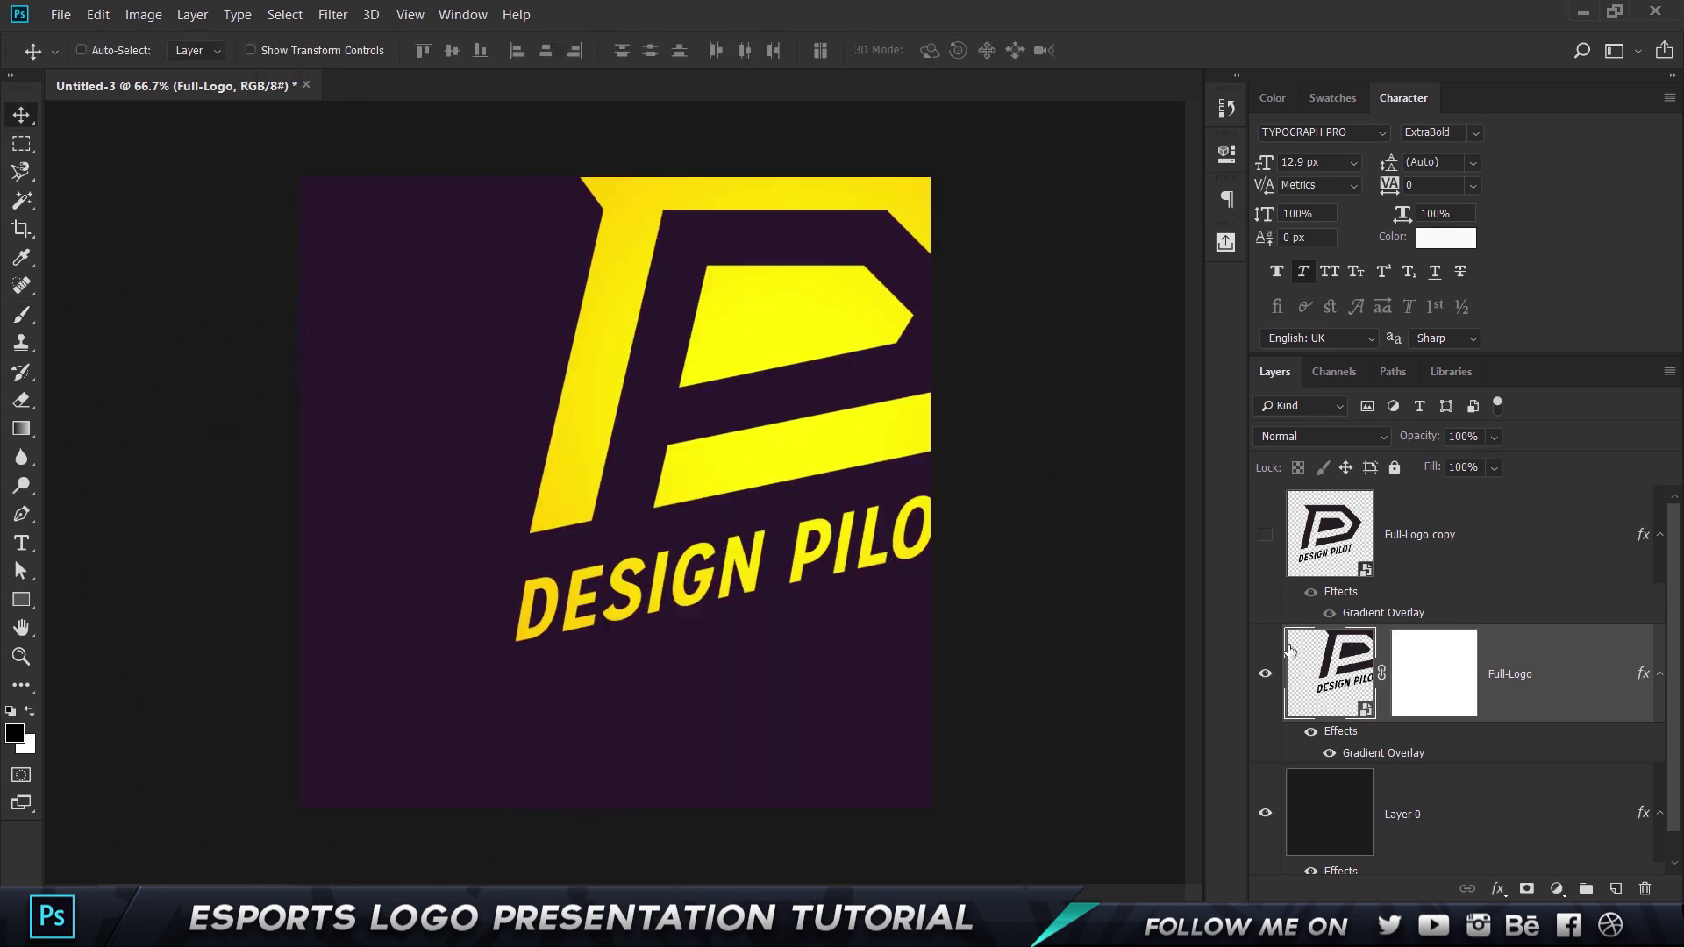
pyautogui.moveTo(682, 518); pyautogui.dragTo(613, 564)
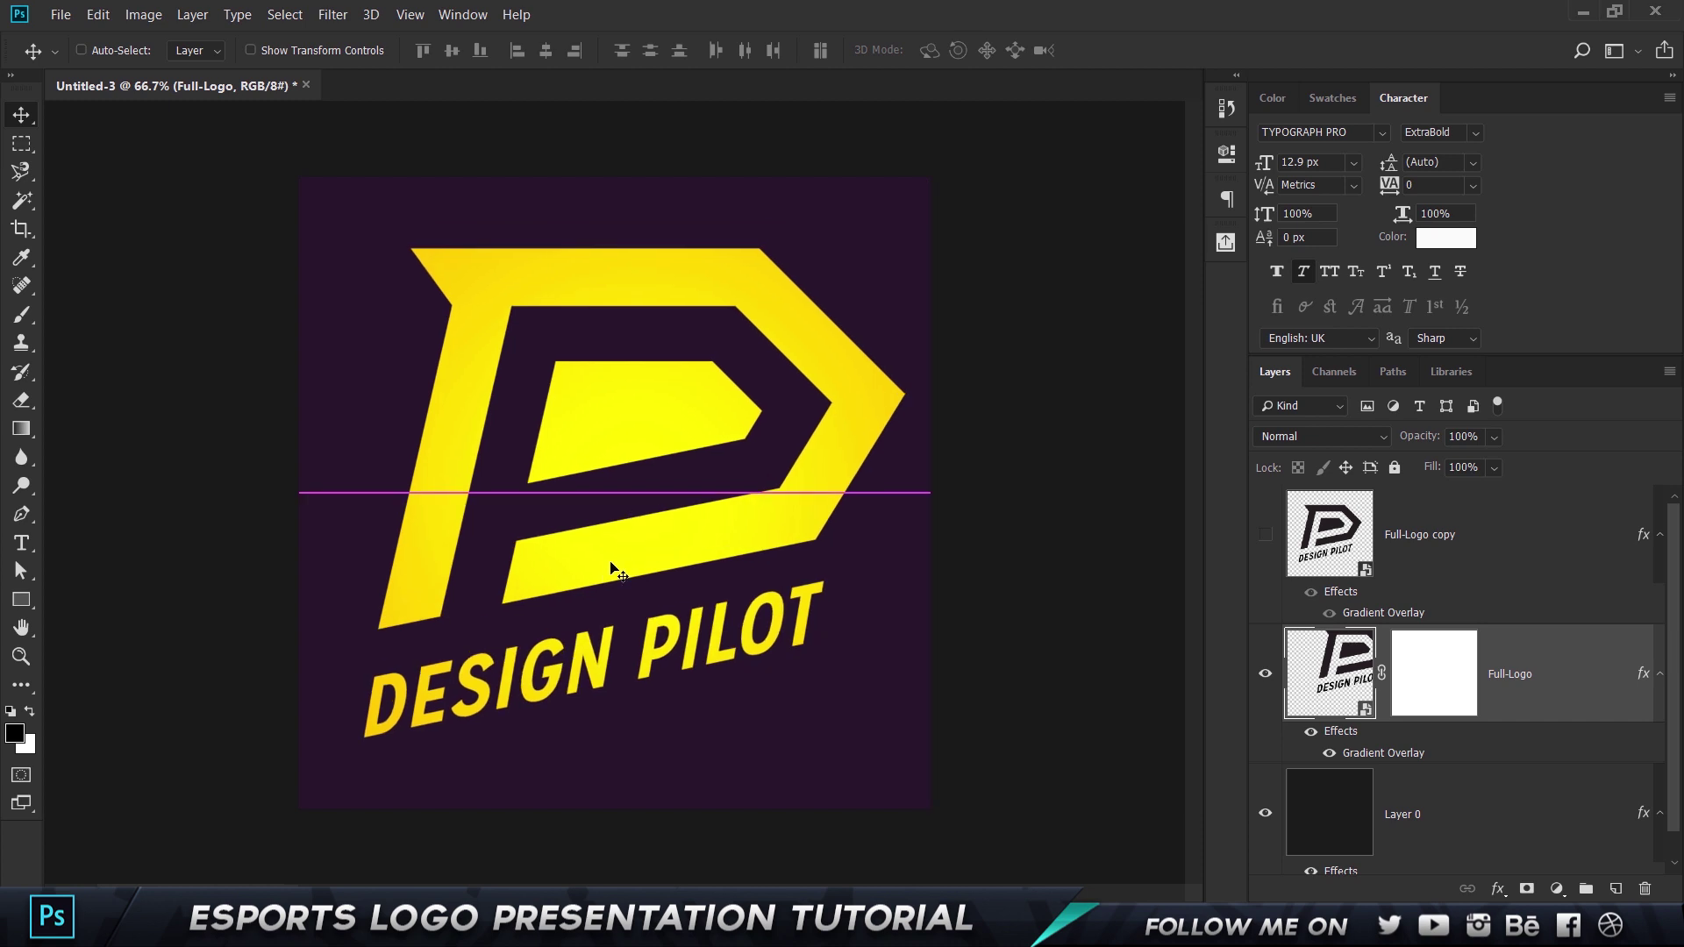
pyautogui.hotkey('ctrl', 't')
pyautogui.scroll(-3, 877, 378)
pyautogui.moveTo(788, 328); pyautogui.dragTo(1045, 274)
pyautogui.press('Return')
pyautogui.moveTo(639, 406); pyautogui.dragTo(658, 478)
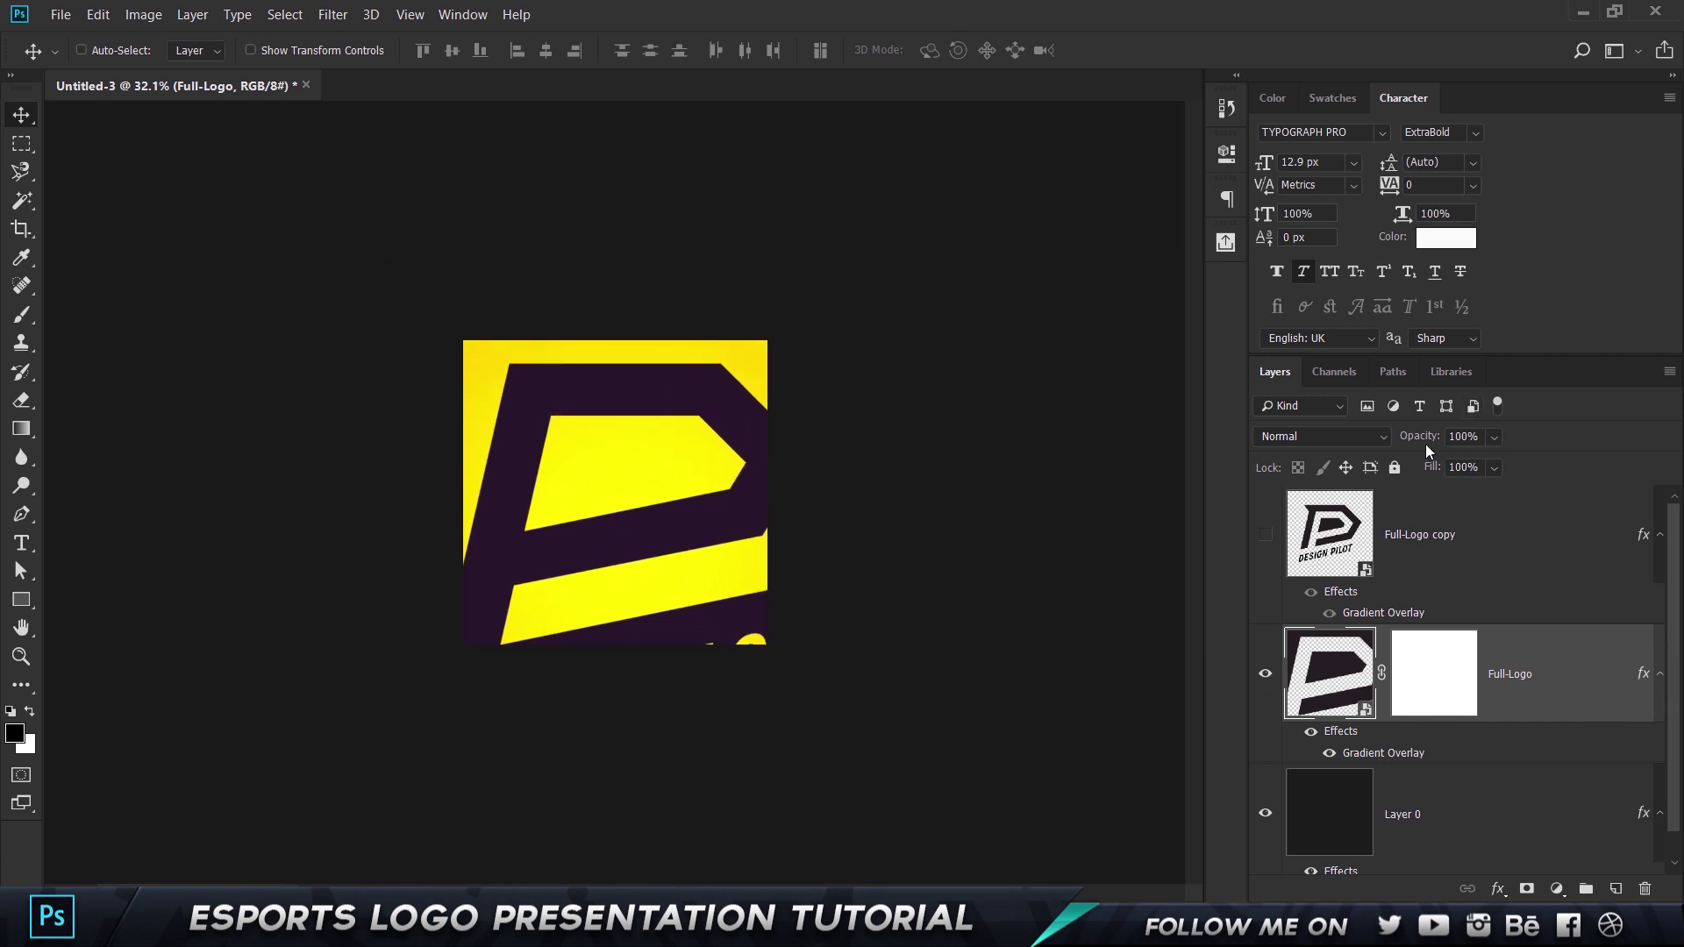
# Set the Full-Logo layer's opacity to 10% and paint black across the lower part of its mask to fade the logo downward
pyautogui.click(1462, 435)
pyautogui.write('10')
pyautogui.press('Return')
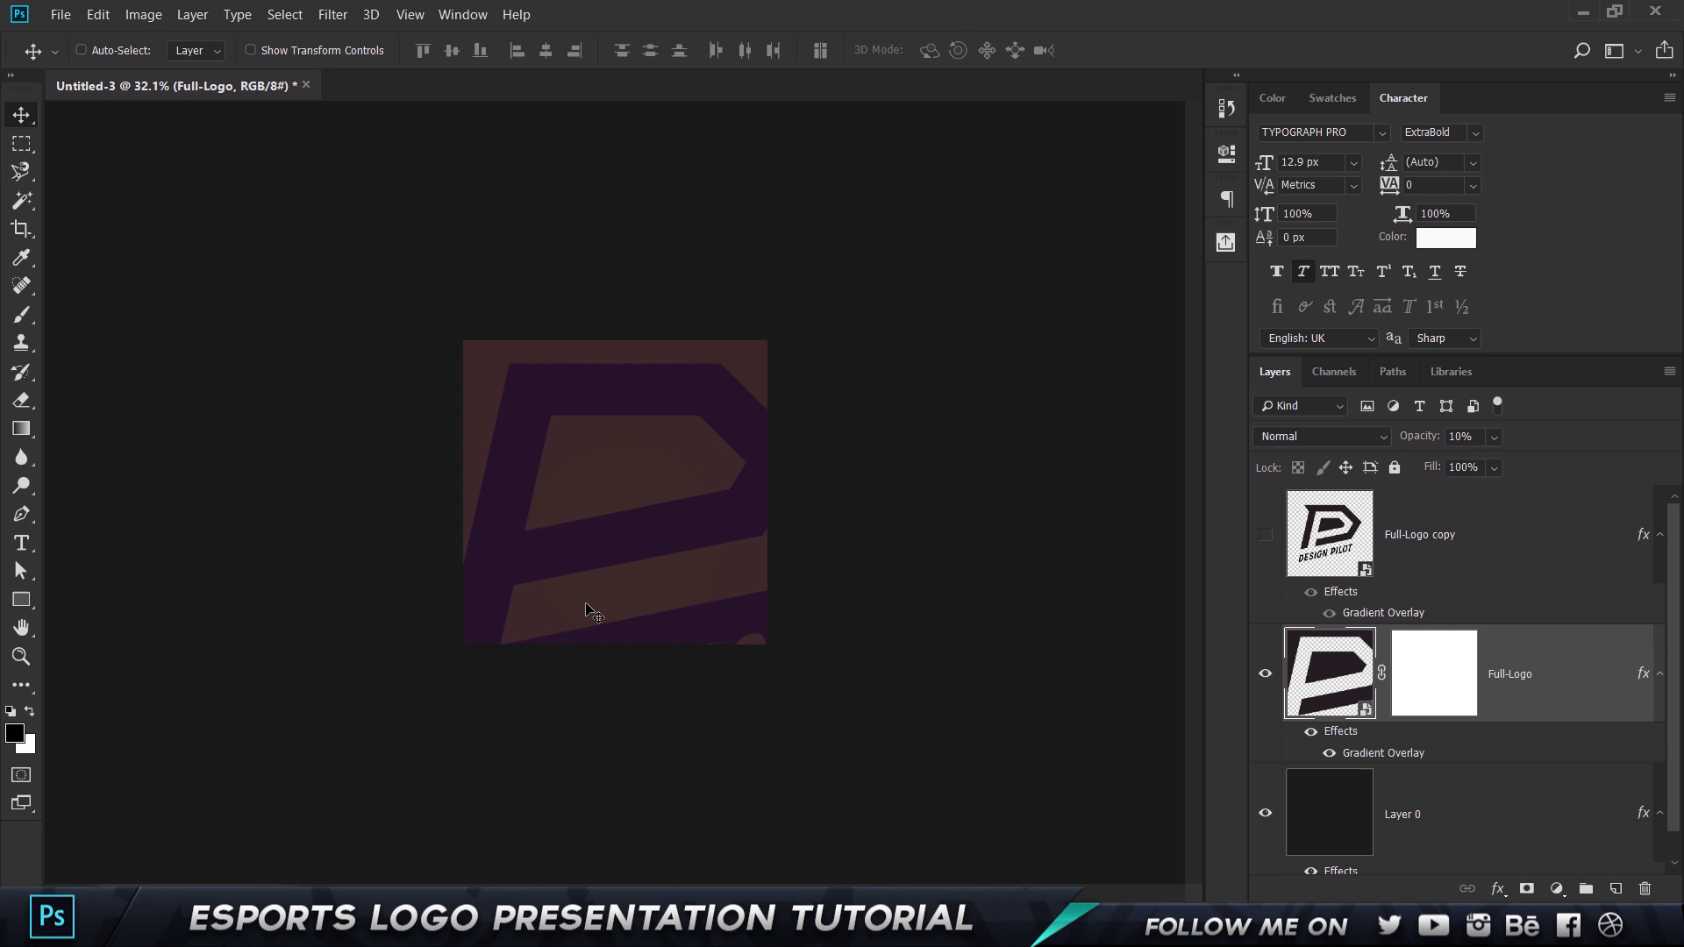
pyautogui.press('b')
pyautogui.click(1445, 683)
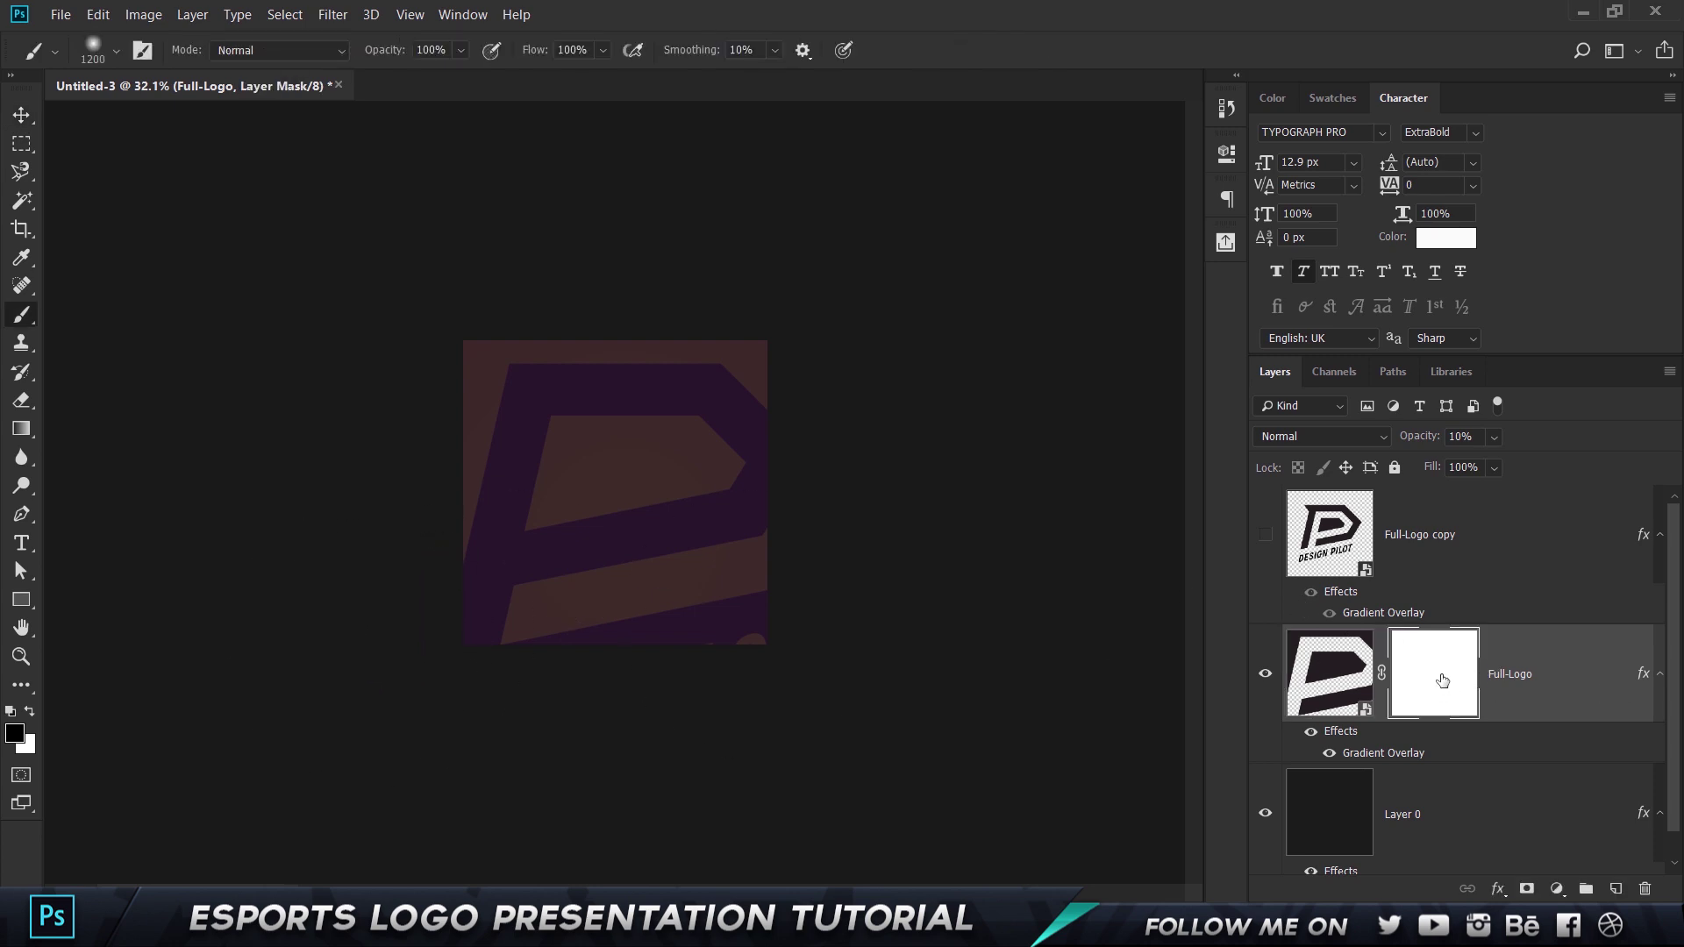
pyautogui.moveTo(564, 631); pyautogui.dragTo(936, 623)
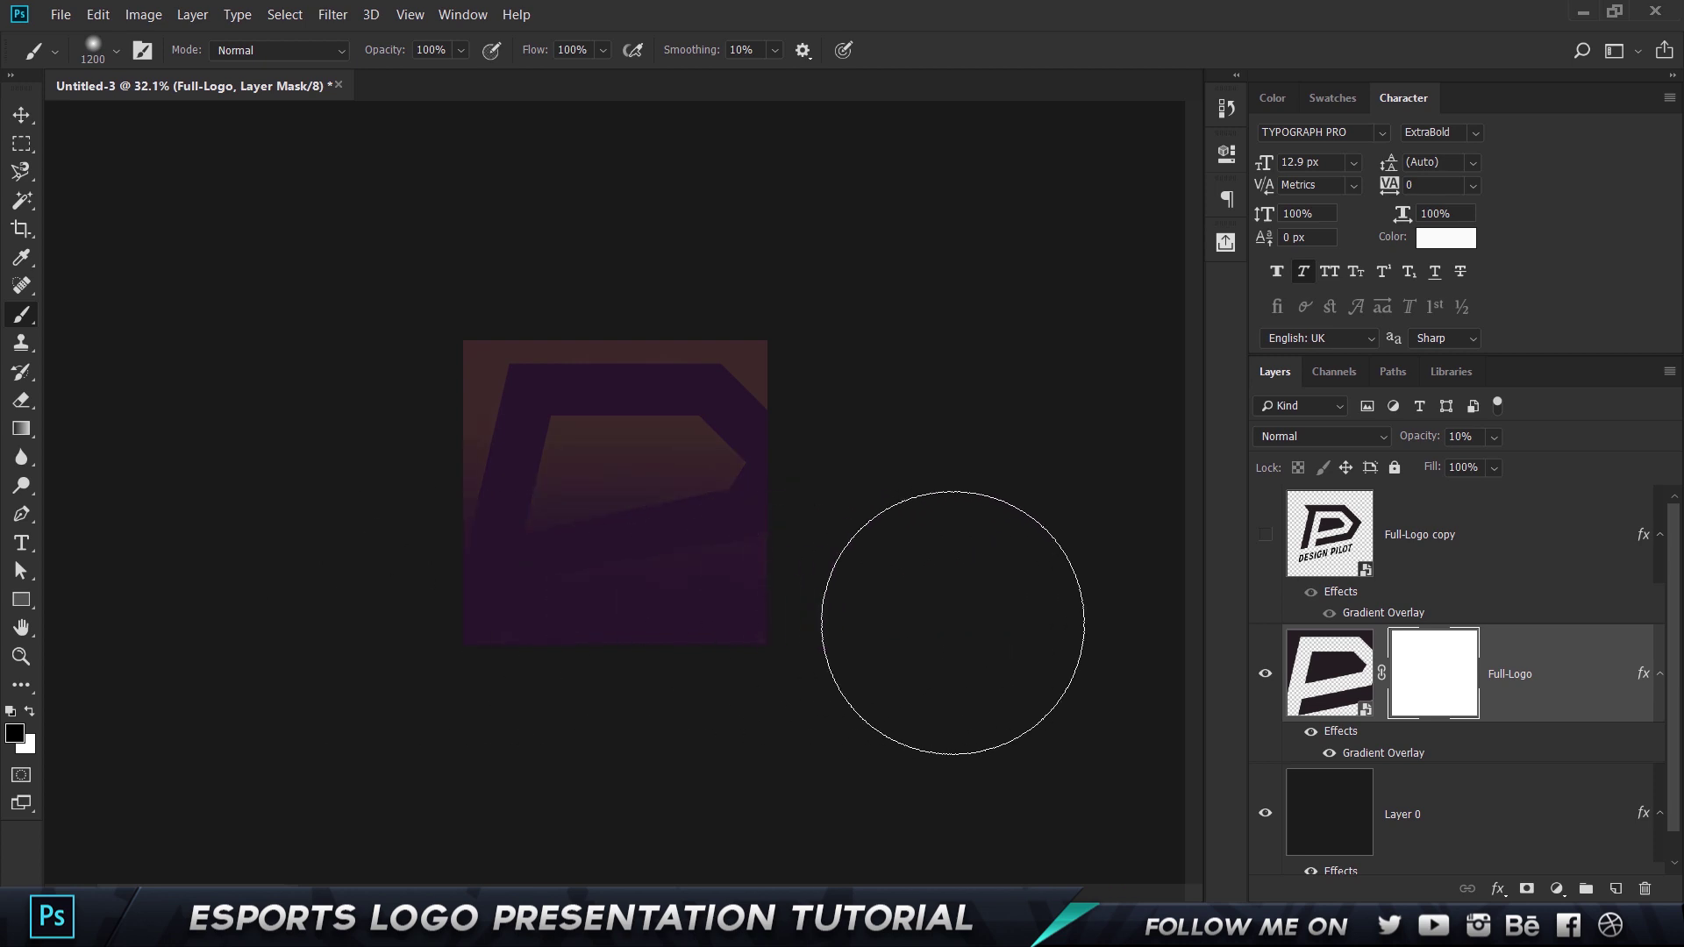
pyautogui.press('v')
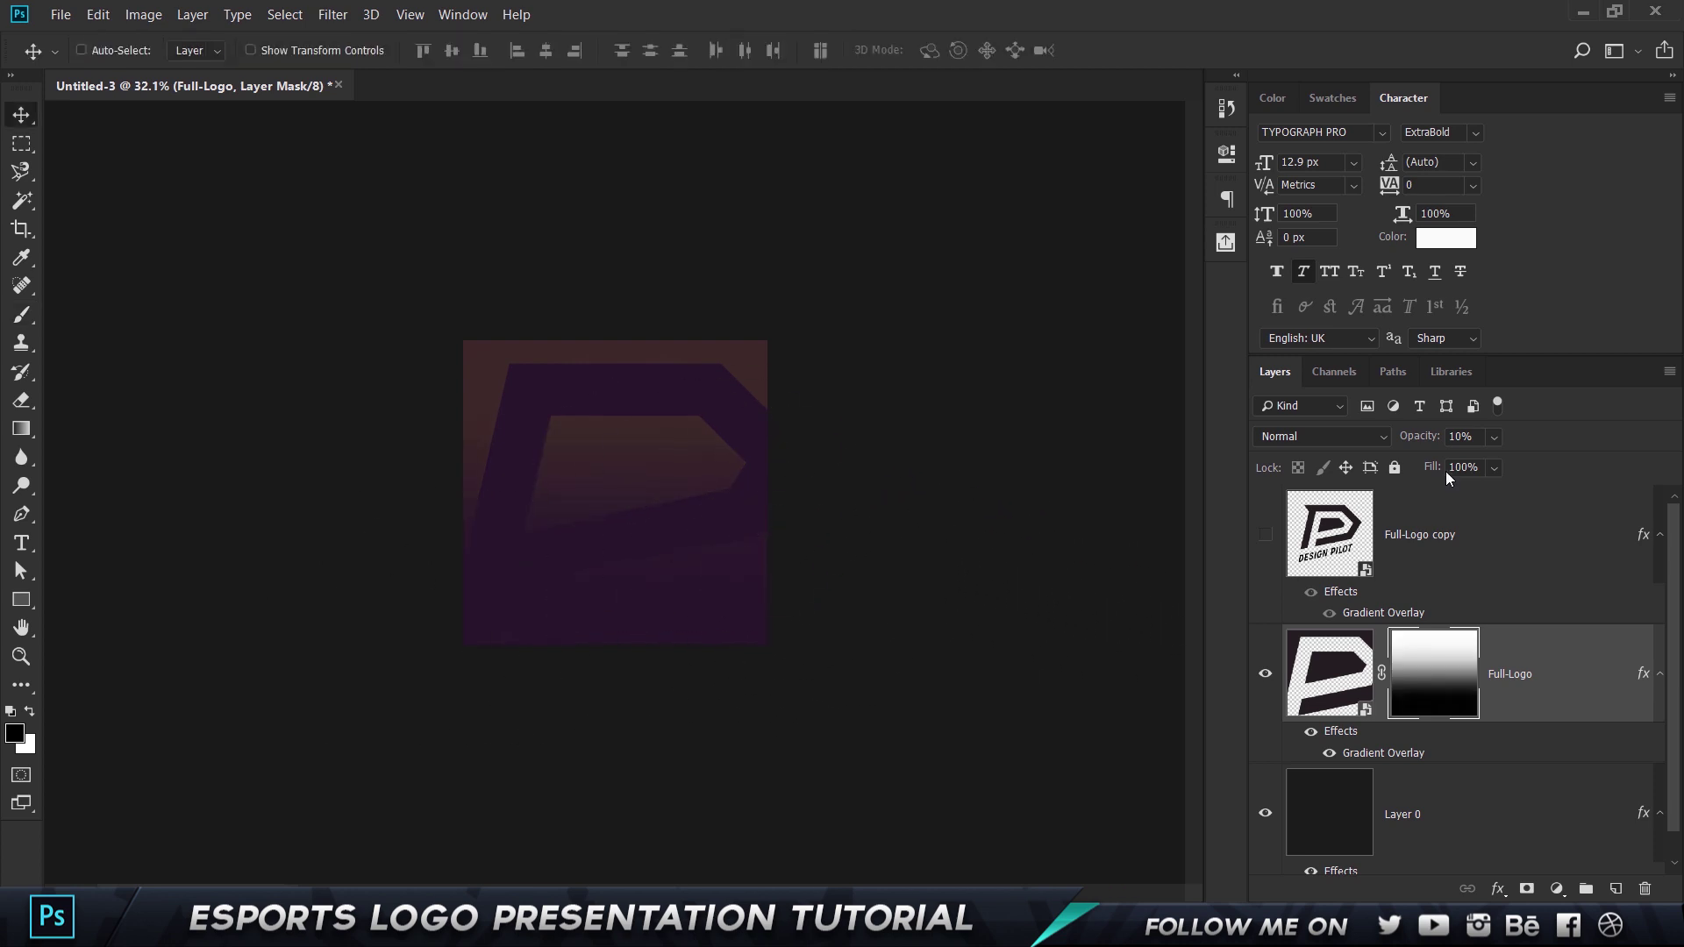
# Try the Luminosity blend mode on the Full-Logo layer, then return it to Normal
pyautogui.click(1351, 436)
pyautogui.click(1354, 682)
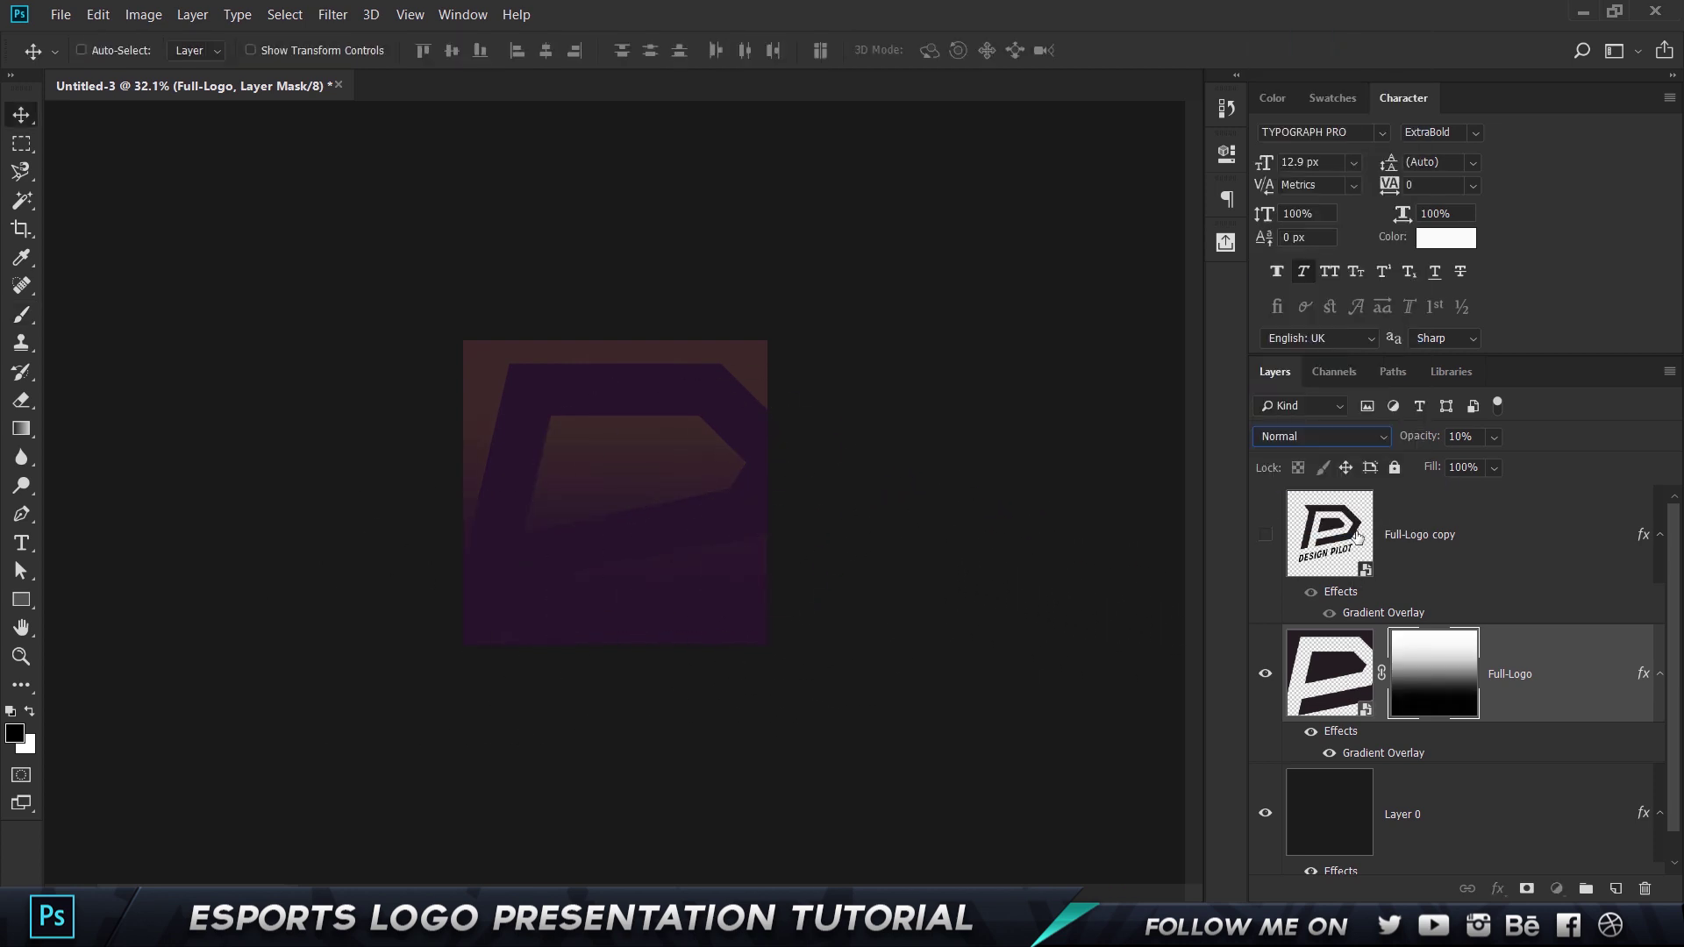
pyautogui.click(1348, 436)
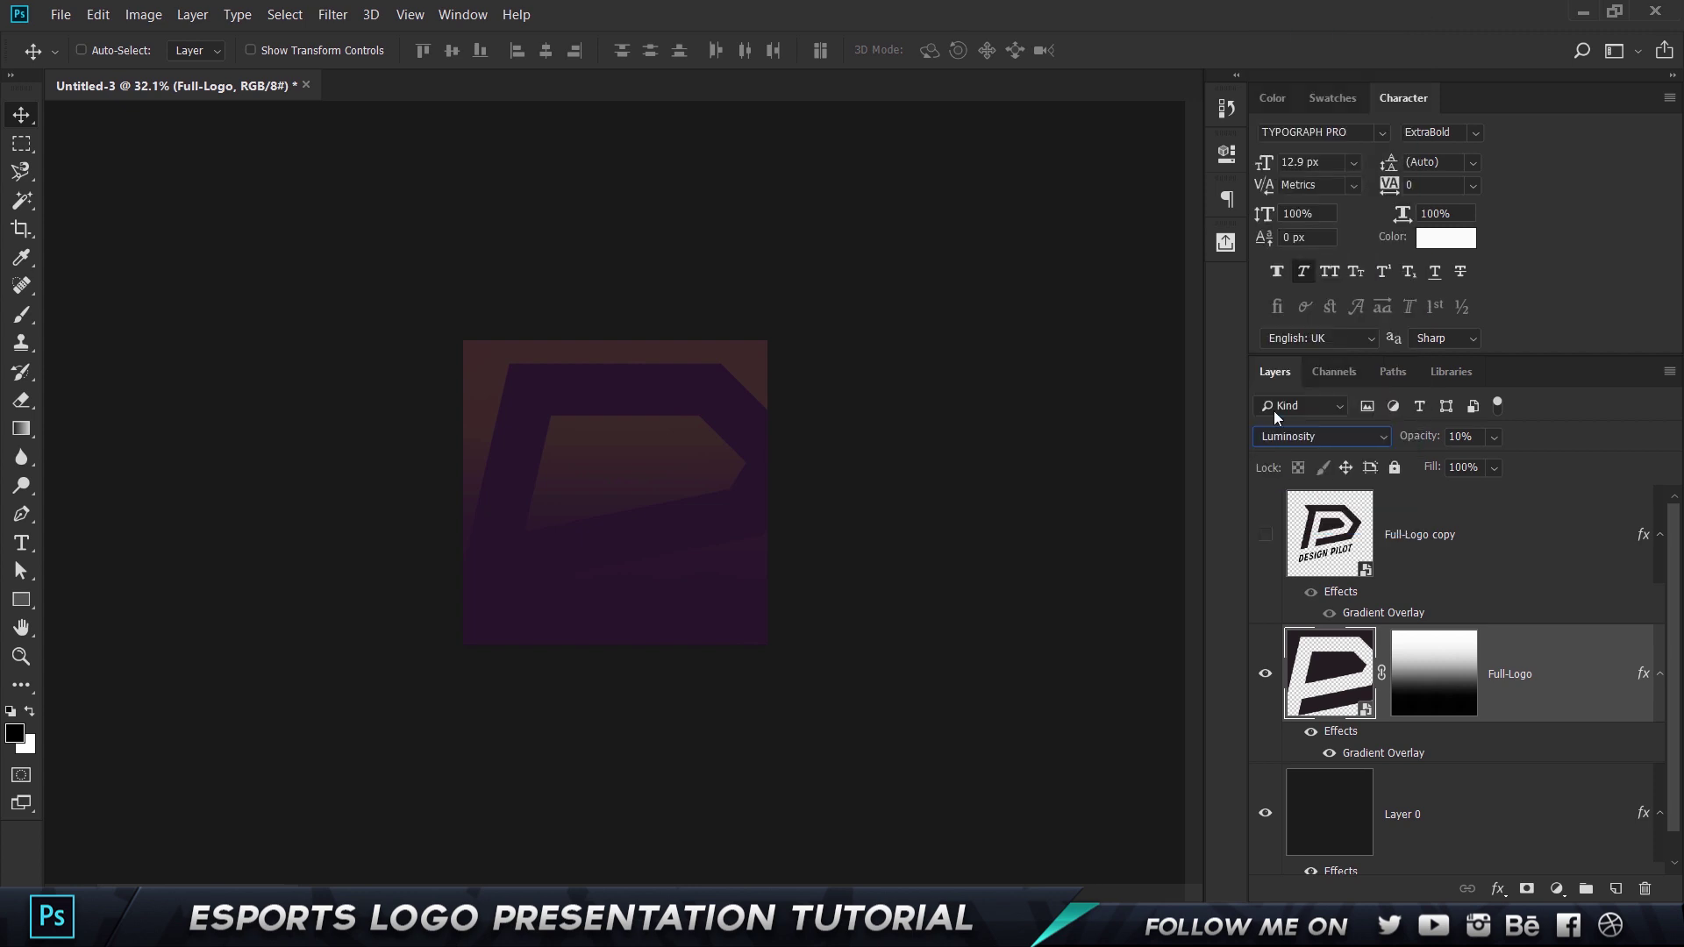
pyautogui.rightClick(1584, 660)
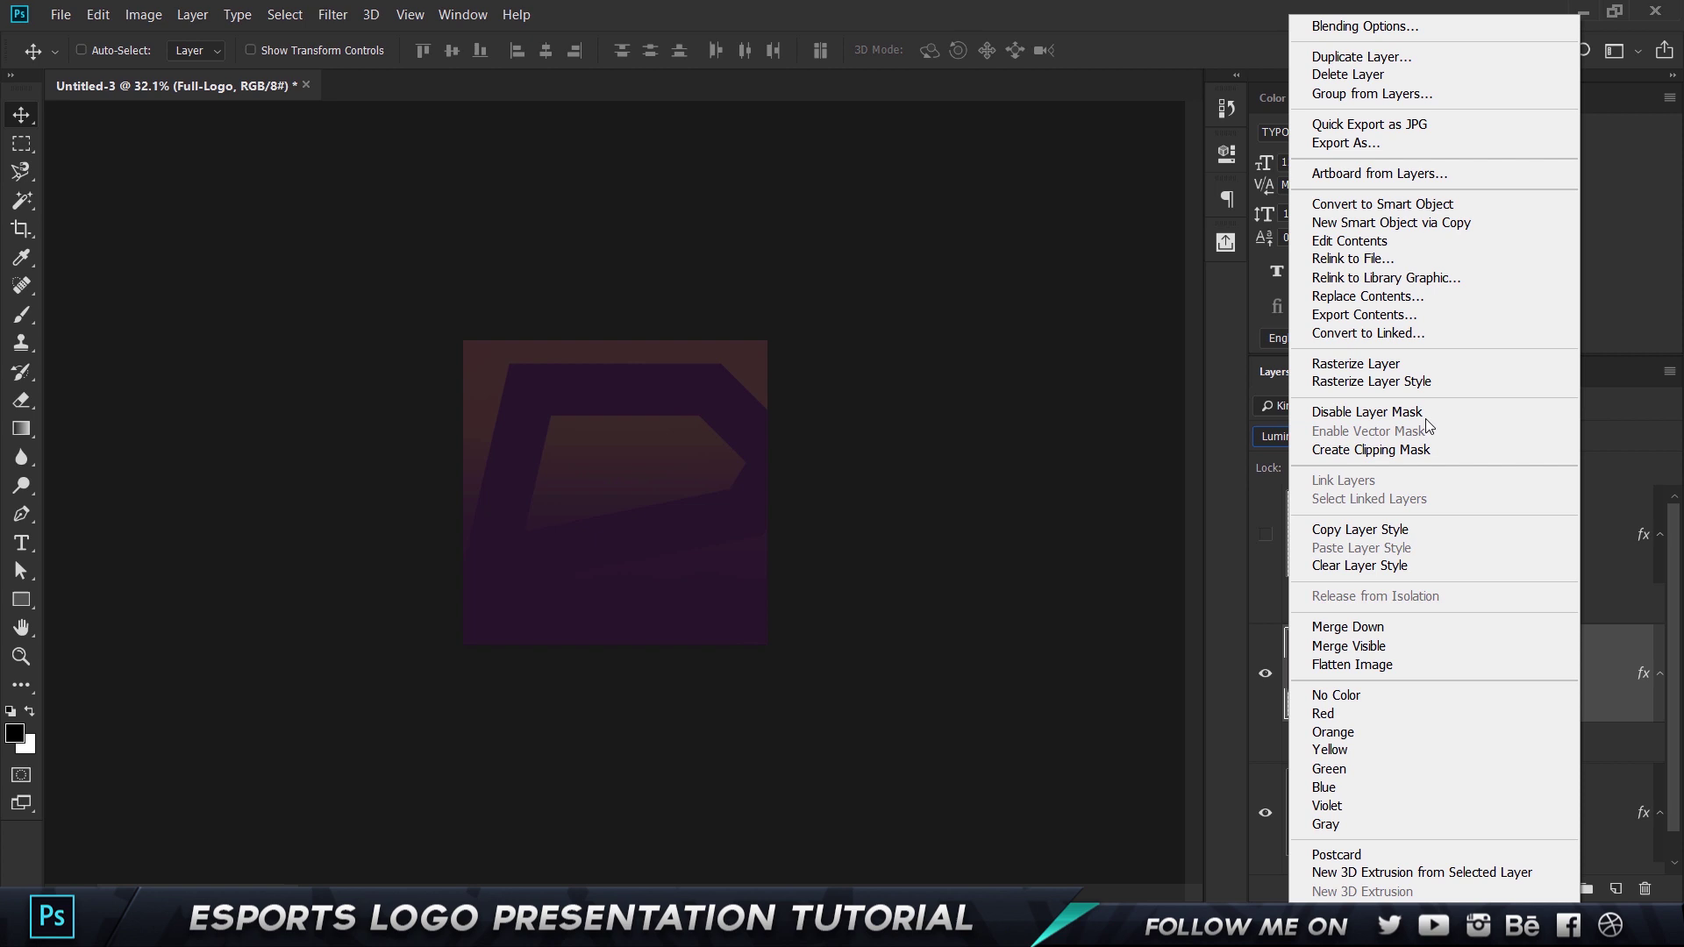
pyautogui.click(1270, 436)
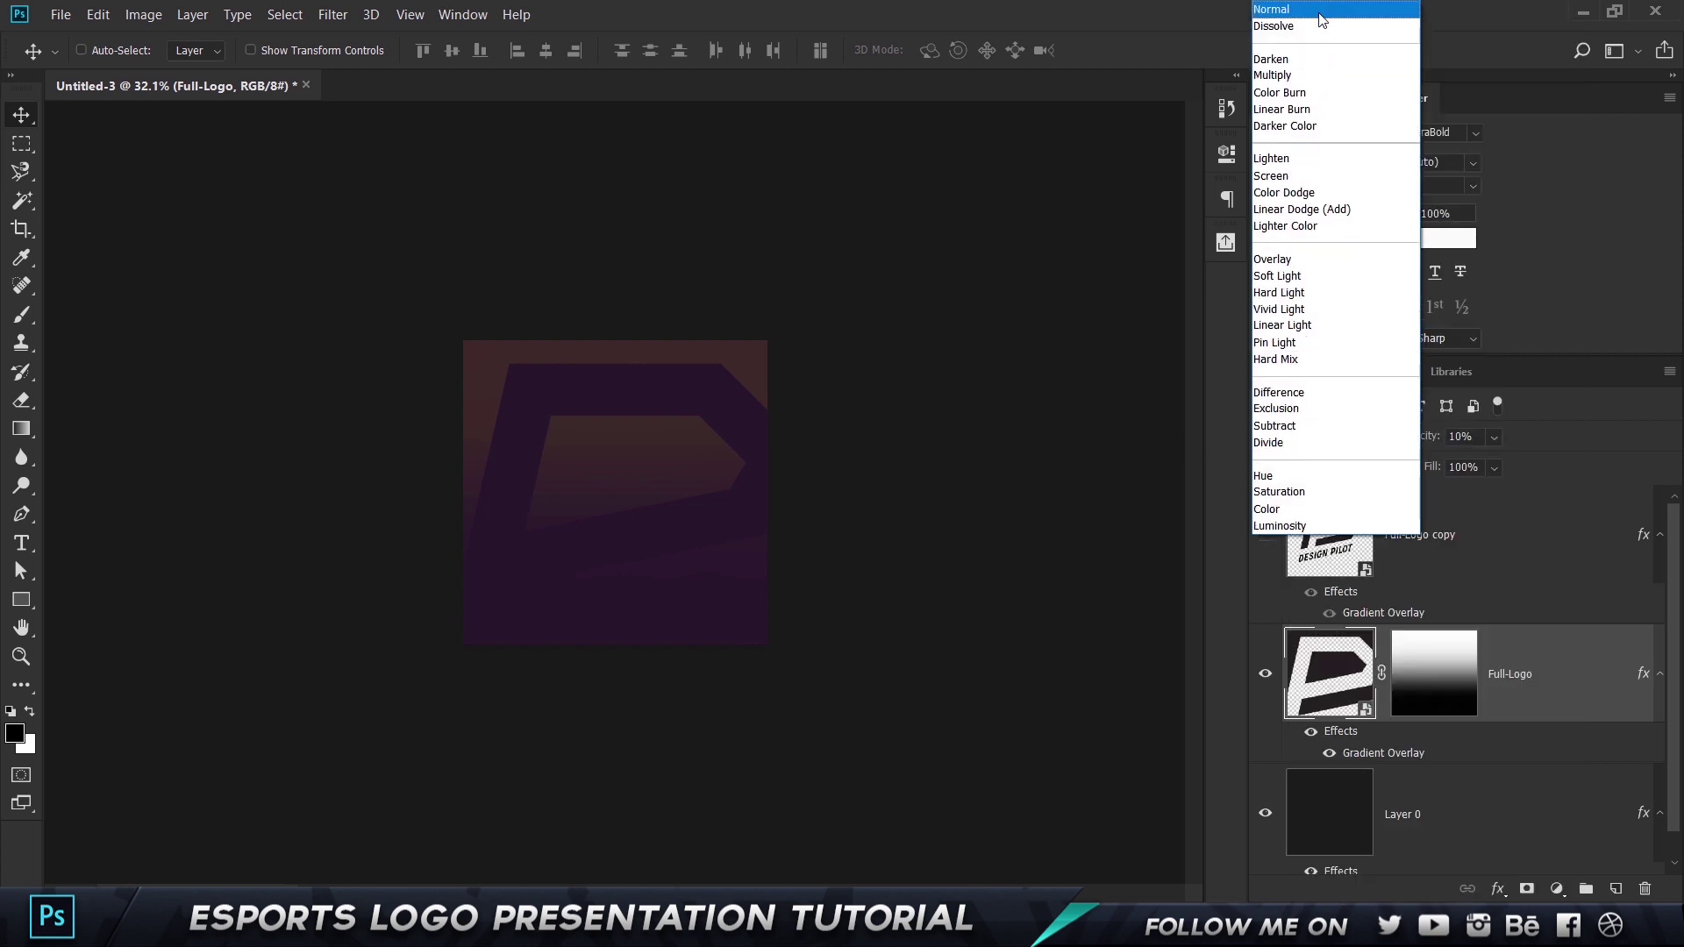
pyautogui.click(1321, 10)
# Try rasterizing the Full-Logo layer style with its mask attached, then undo it
pyautogui.rightClick(1560, 644)
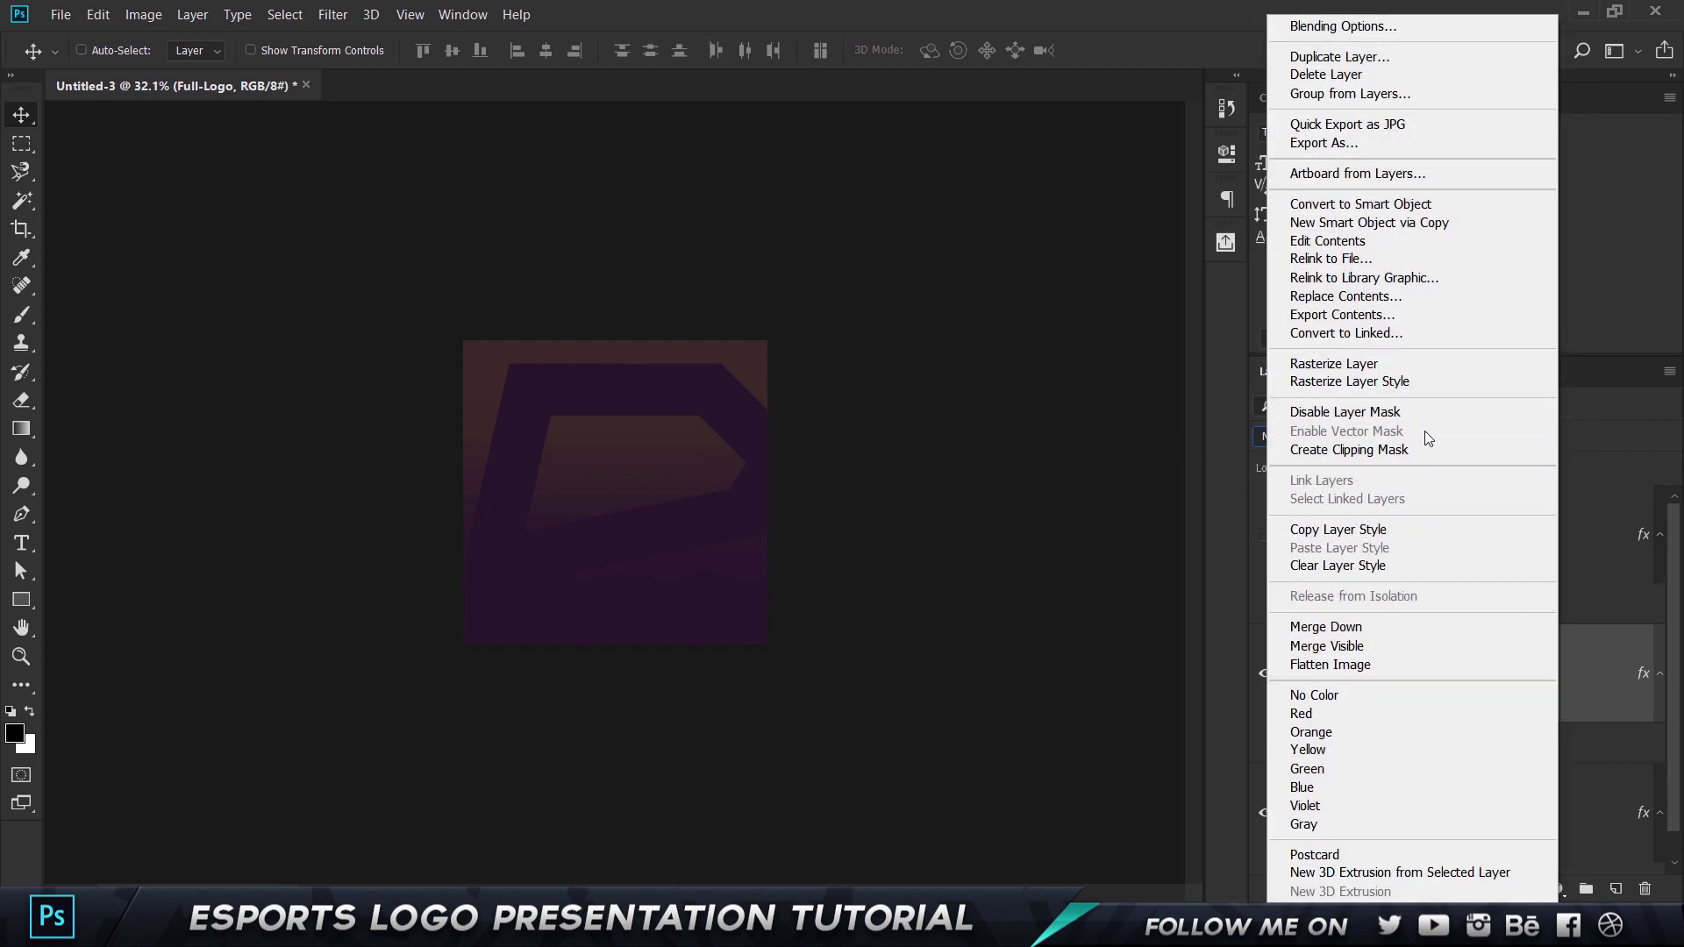
pyautogui.click(1381, 376)
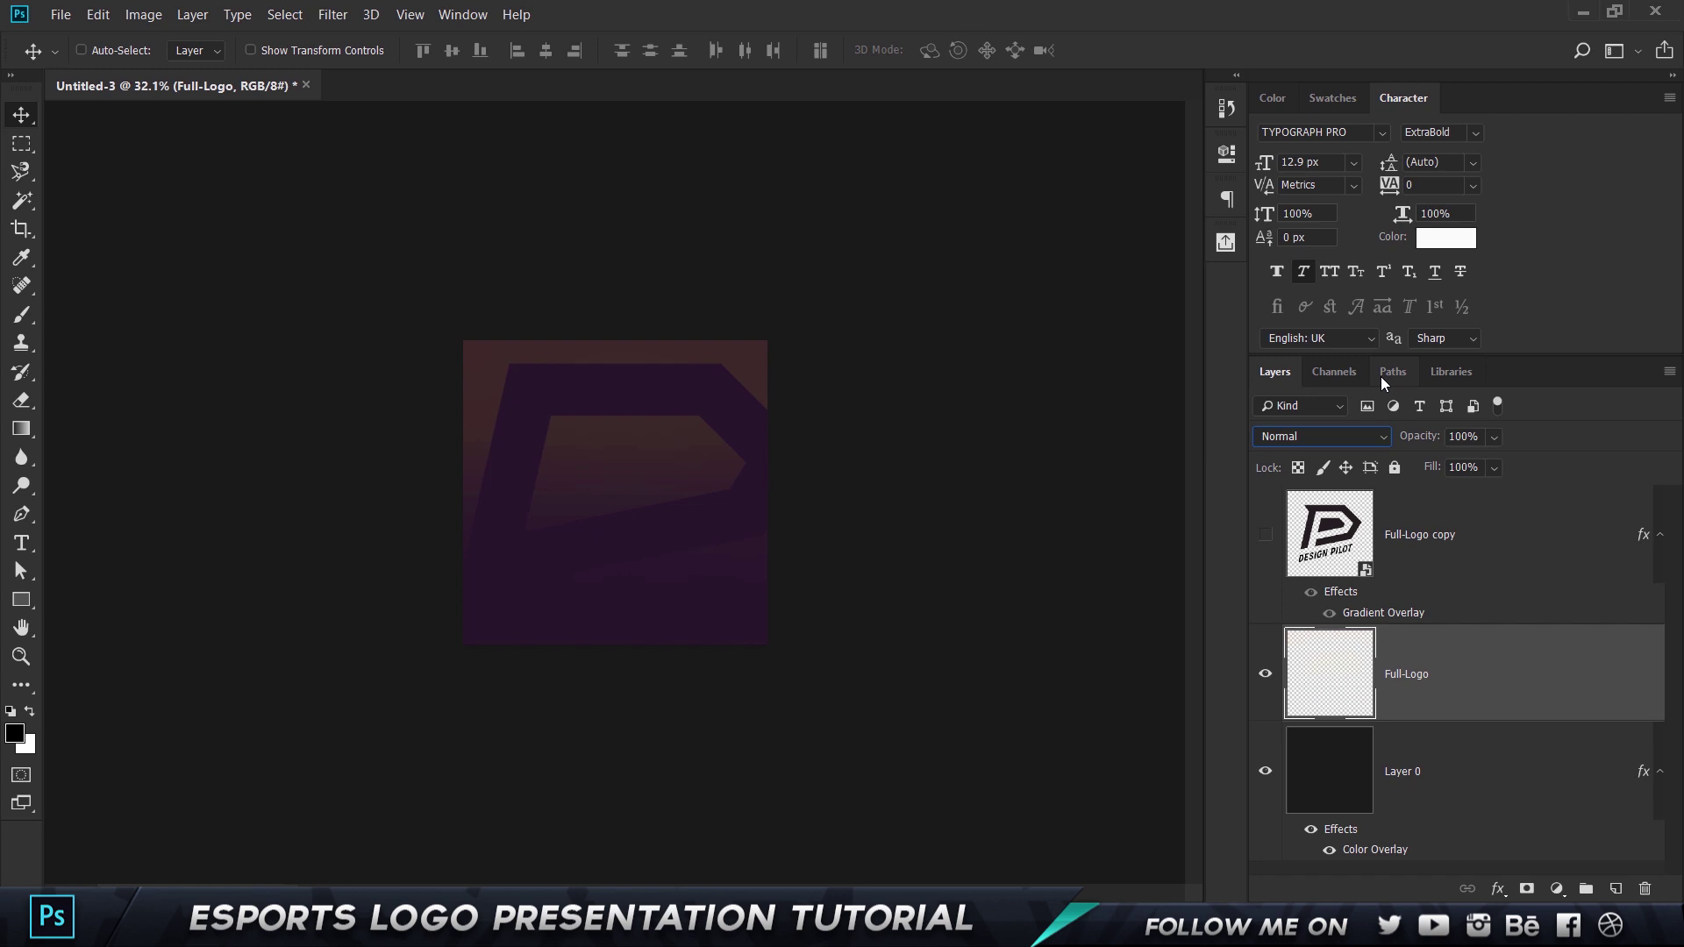
pyautogui.hotkey('ctrl', 'z')
# Set the Full-Logo layer's opacity to 100% and move its layer mask onto the Full-Logo copy layer
pyautogui.click(1403, 436)
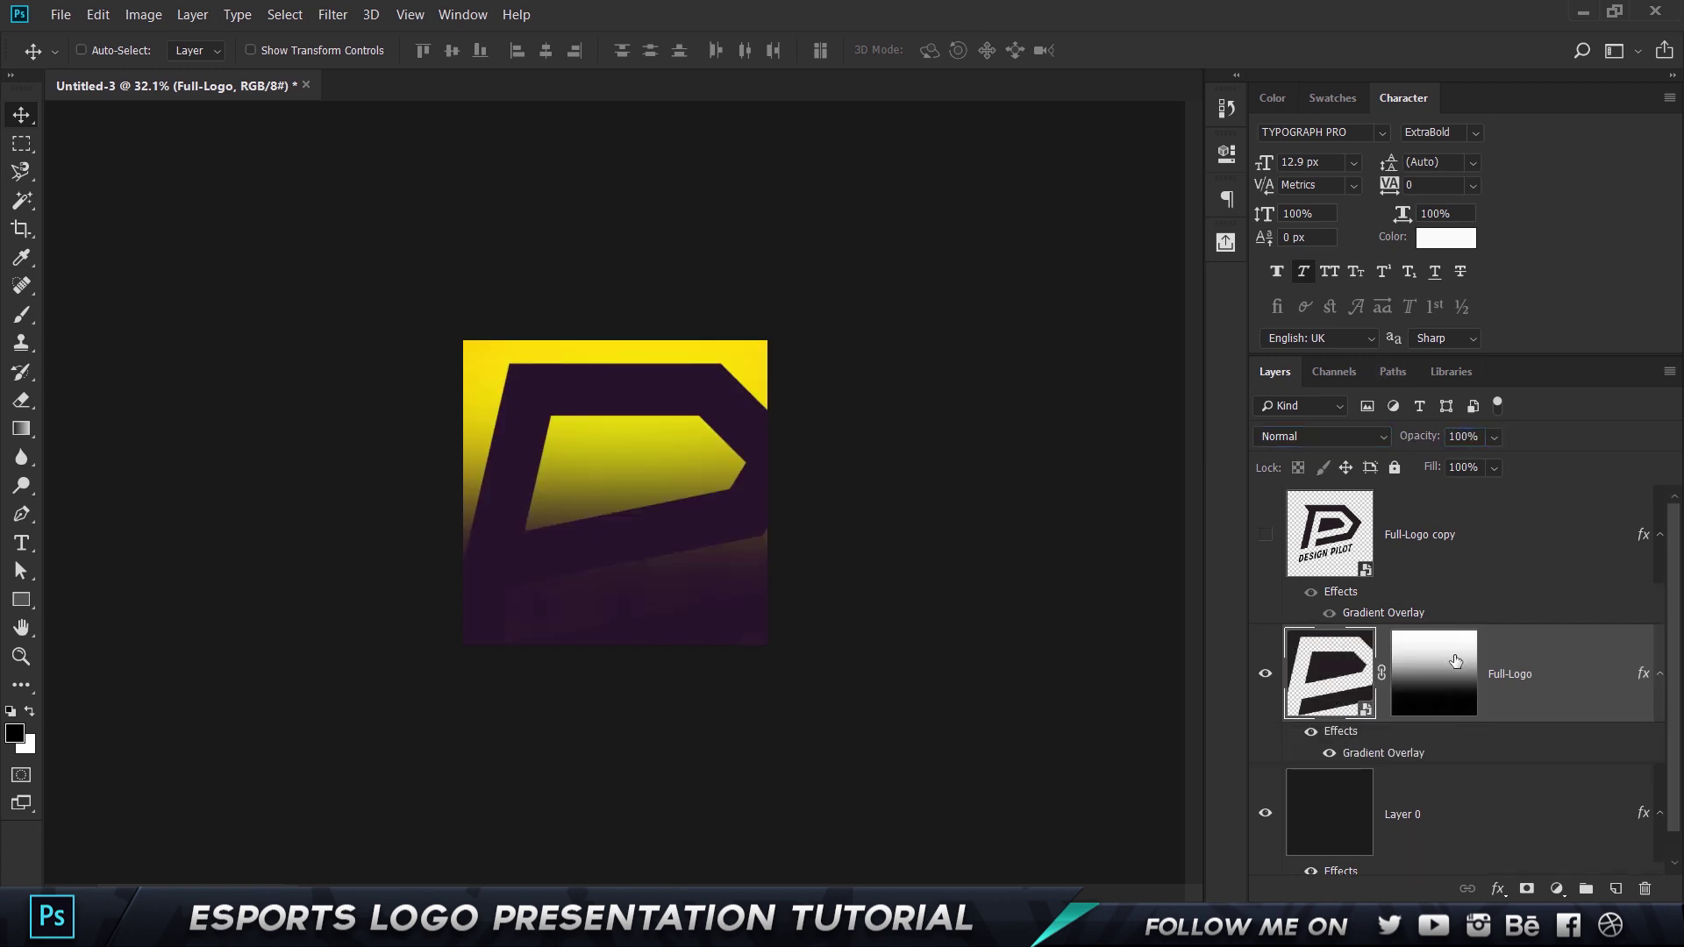
pyautogui.rightClick(1456, 658)
pyautogui.moveTo(1452, 666); pyautogui.dragTo(1449, 547)
# Rasterize the Full-Logo layer style and move the mask from the copy back onto Full-Logo
pyautogui.rightClick(1483, 669)
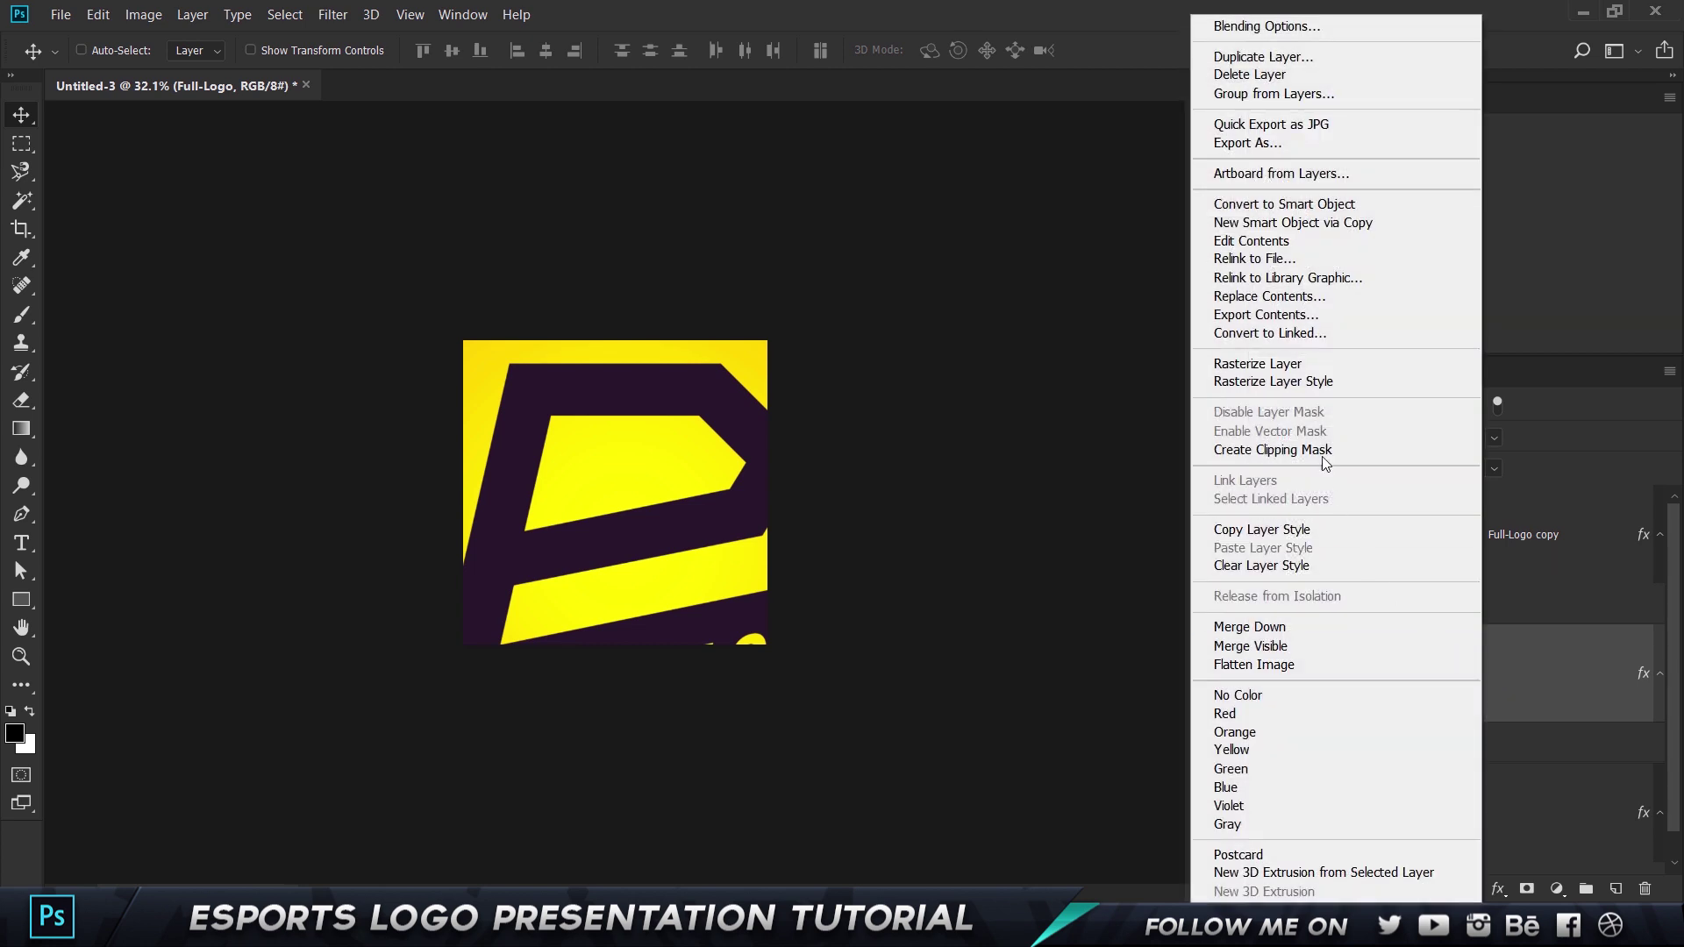
pyautogui.click(1313, 382)
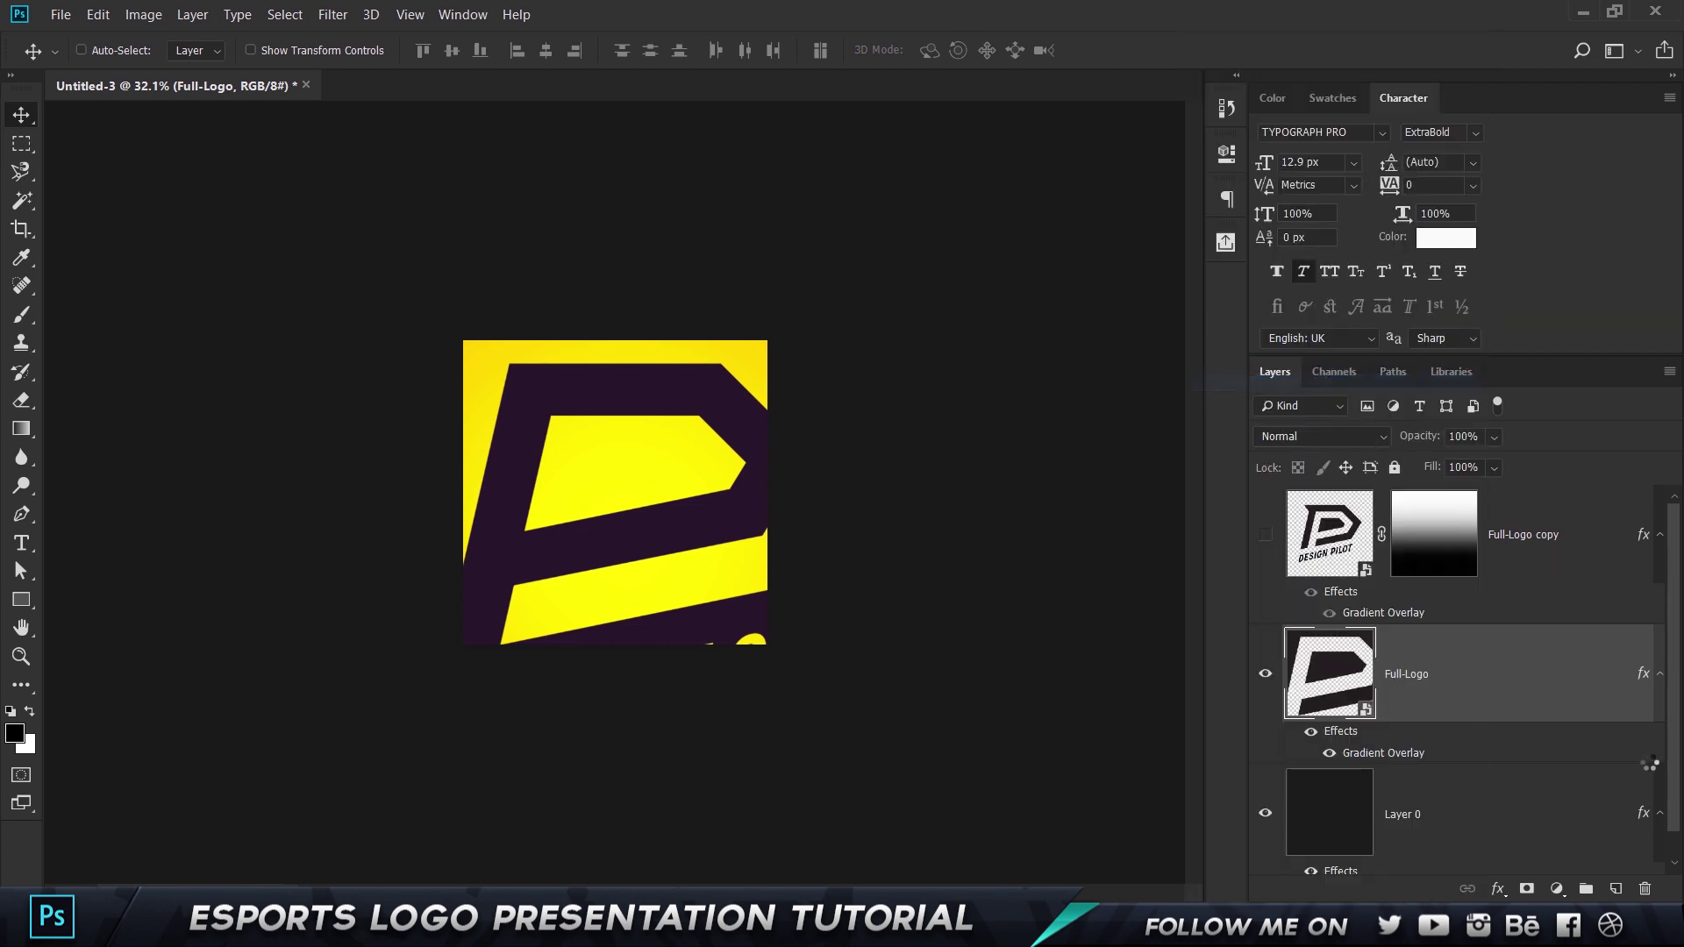
pyautogui.moveTo(1417, 539); pyautogui.dragTo(1447, 675)
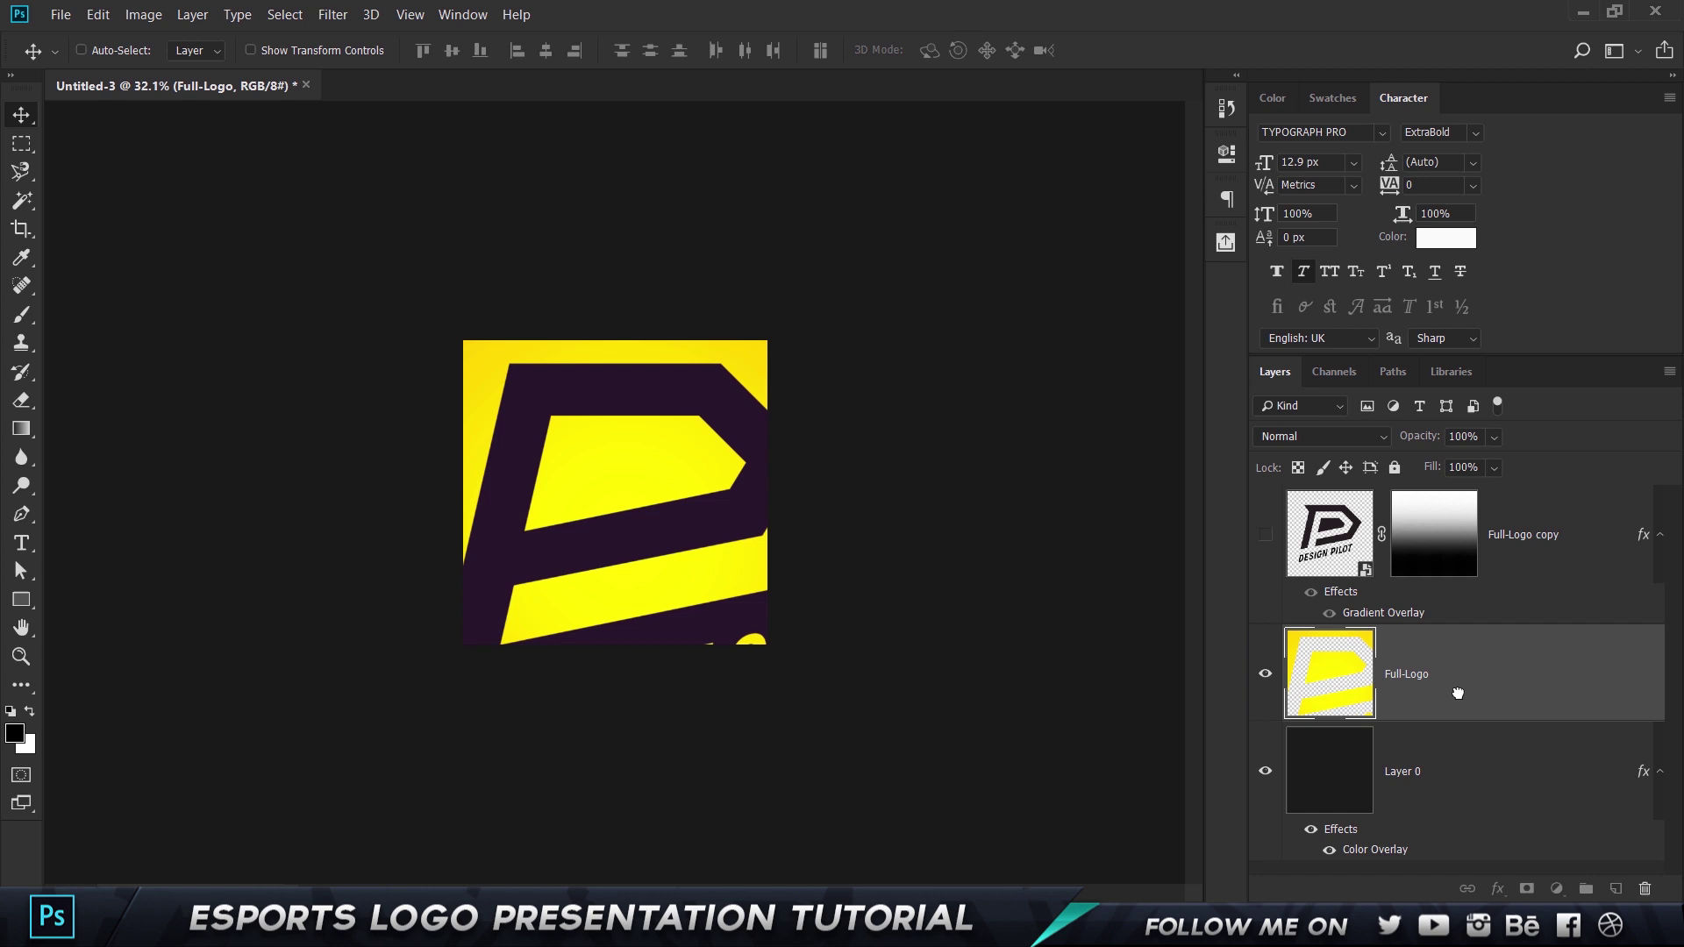
# Set the rasterized Full-Logo layer to 10% opacity with the Luminosity blend mode
pyautogui.click(1414, 446)
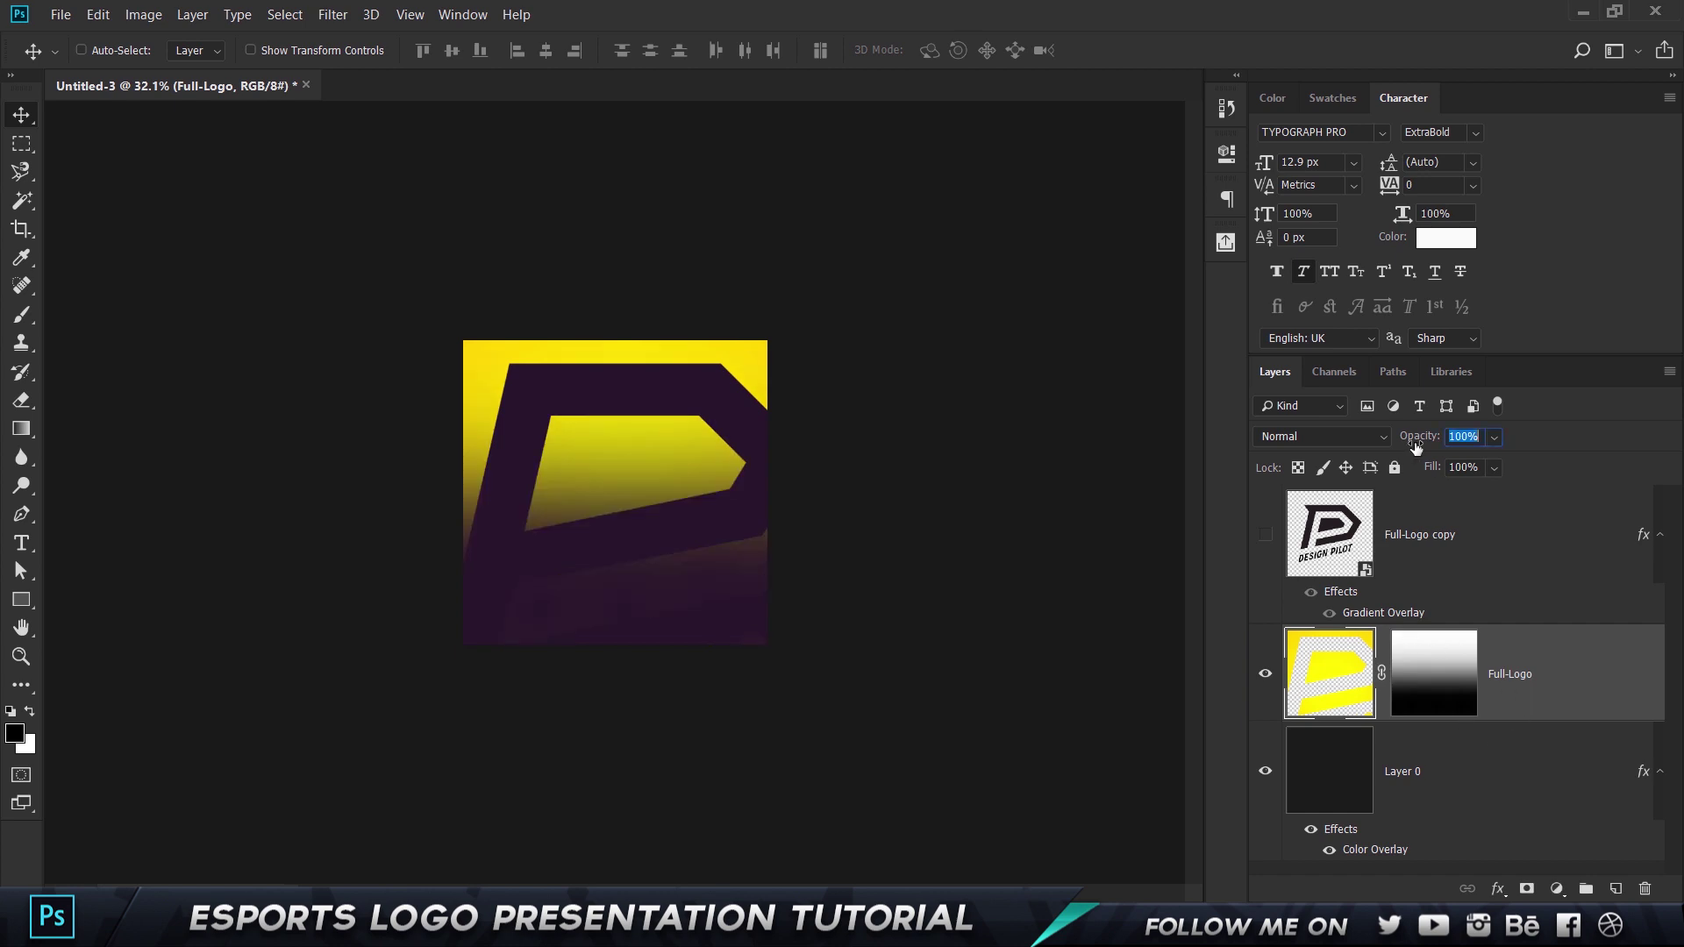
pyautogui.write('10')
pyautogui.press('Return')
pyautogui.hotkey('ctrl', '+')
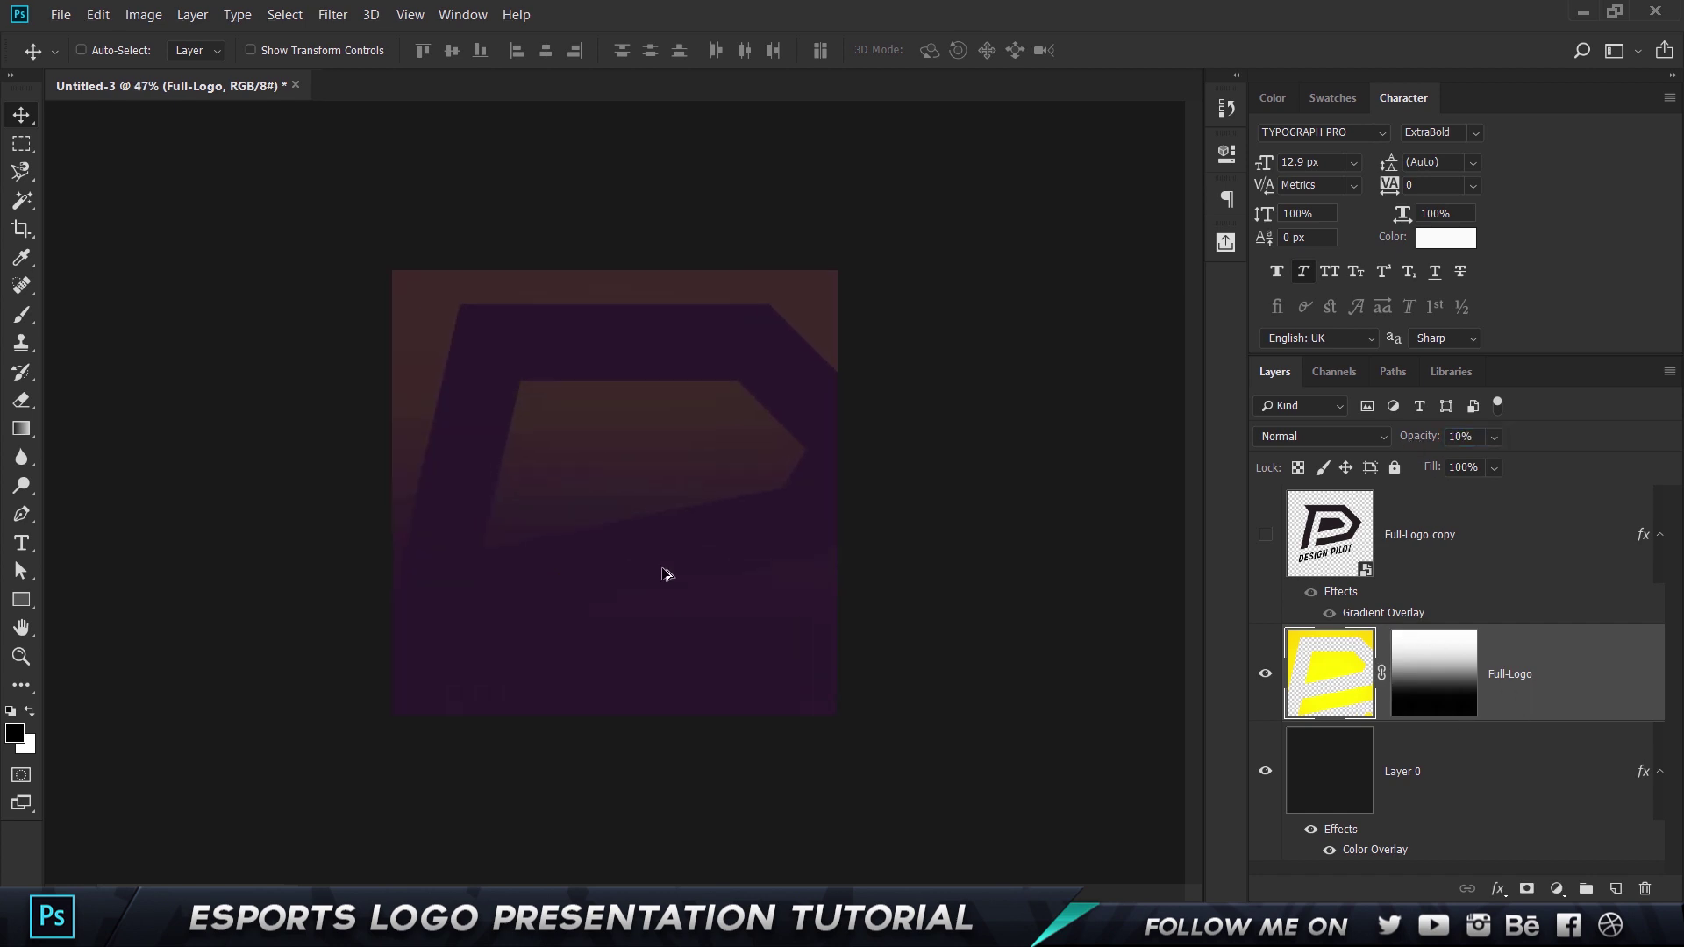
pyautogui.click(1307, 436)
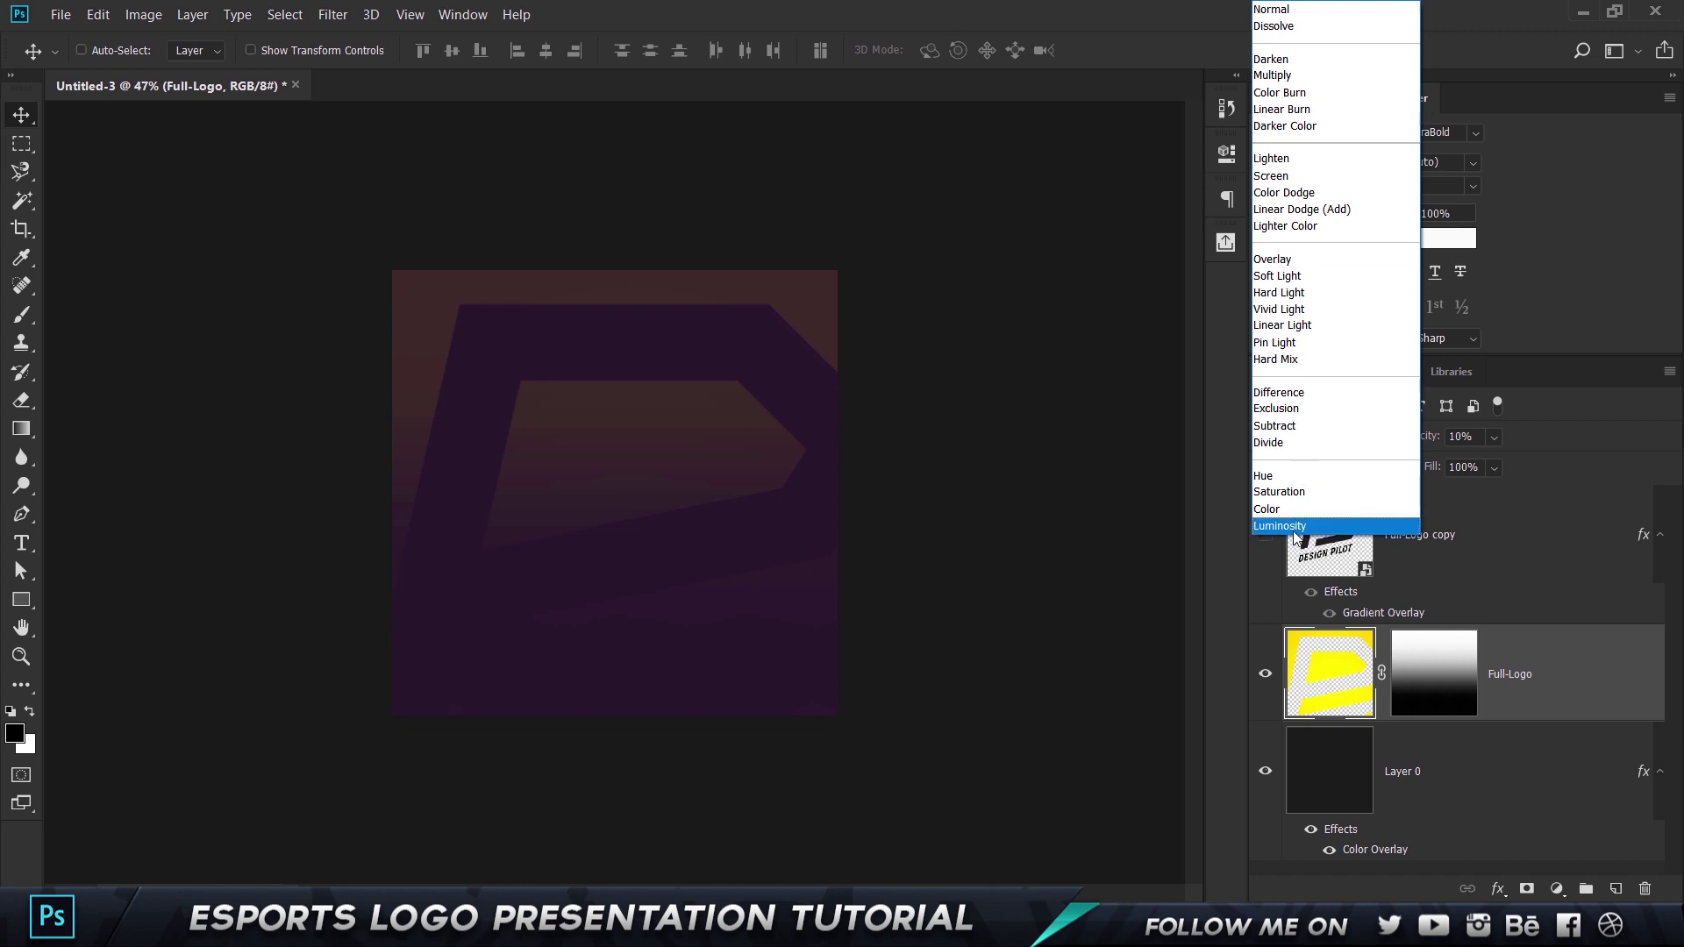
pyautogui.click(1296, 527)
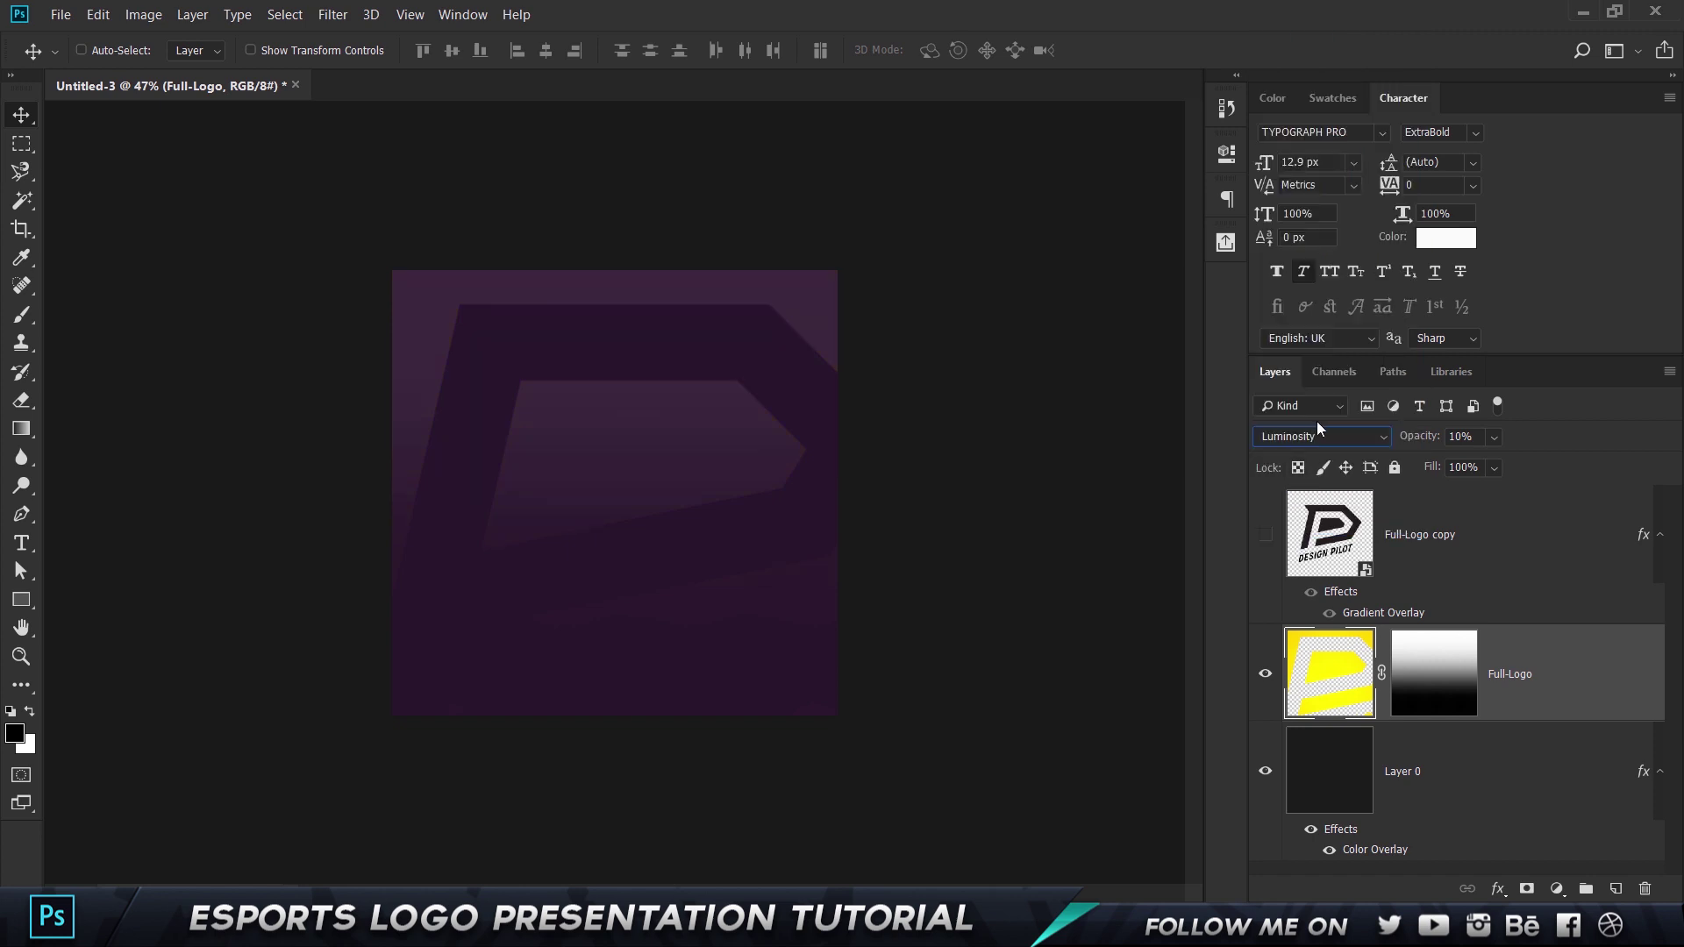
# Lower the Full-Logo layer's opacity to 5%
pyautogui.click(1436, 441)
pyautogui.write('5')
pyautogui.press('Return')
pyautogui.scroll(1, 613, 624)
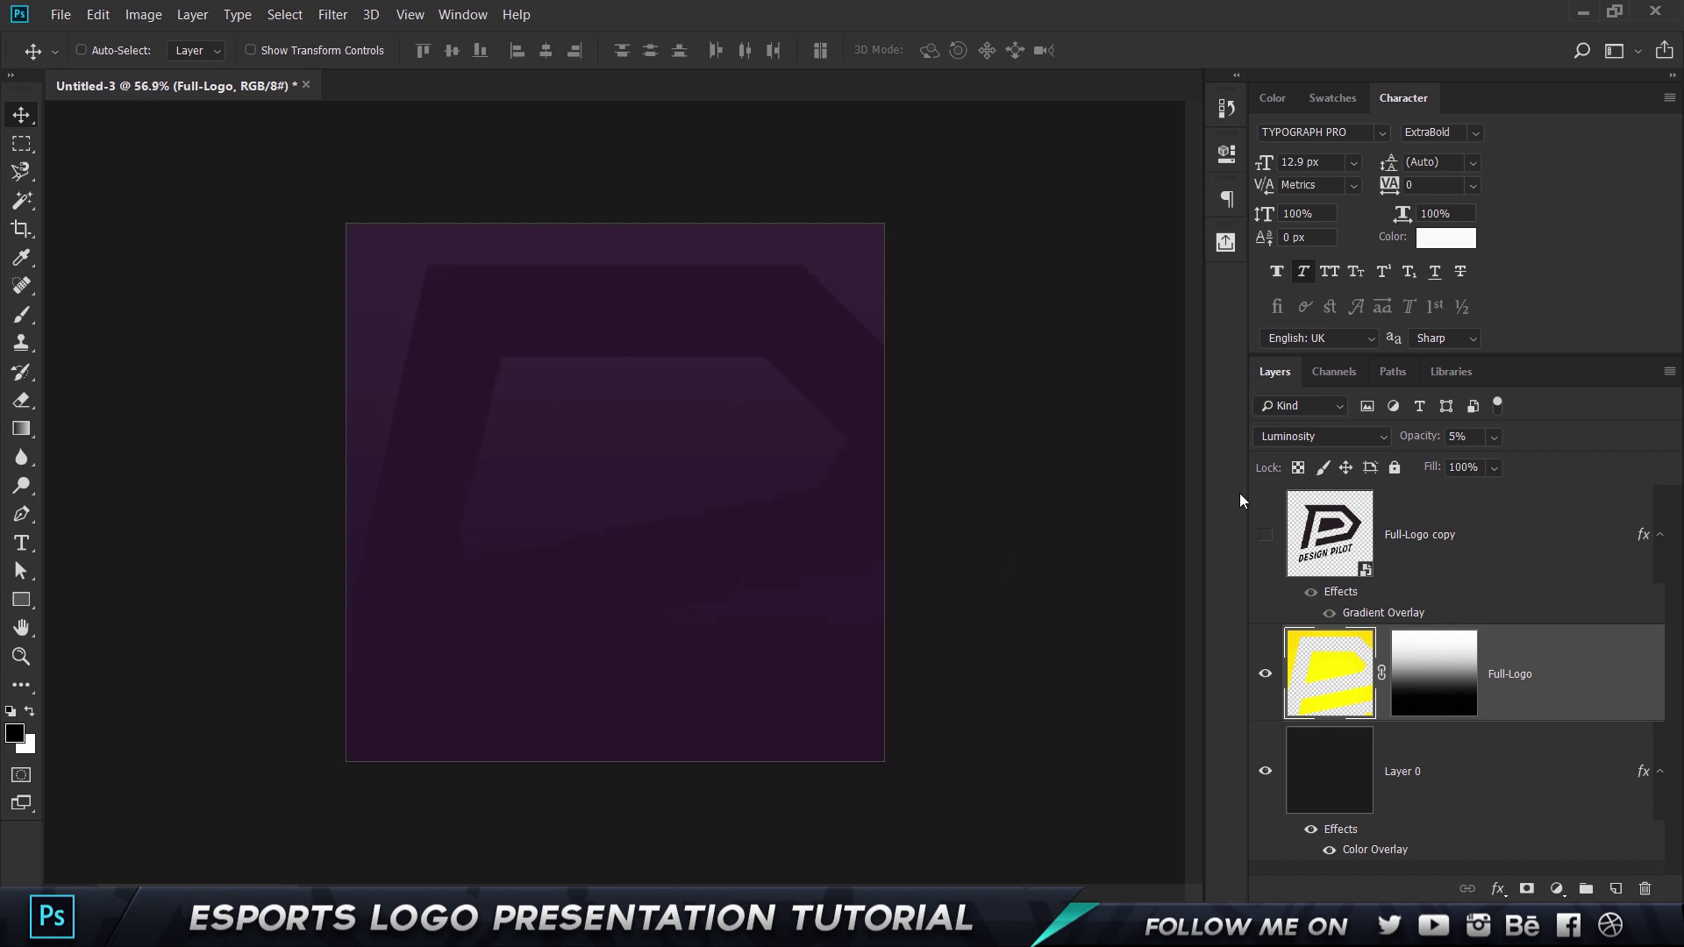
# Add a new layer above Full-Logo and draw a circular selection spanning nearly the whole canvas
pyautogui.click(1616, 889)
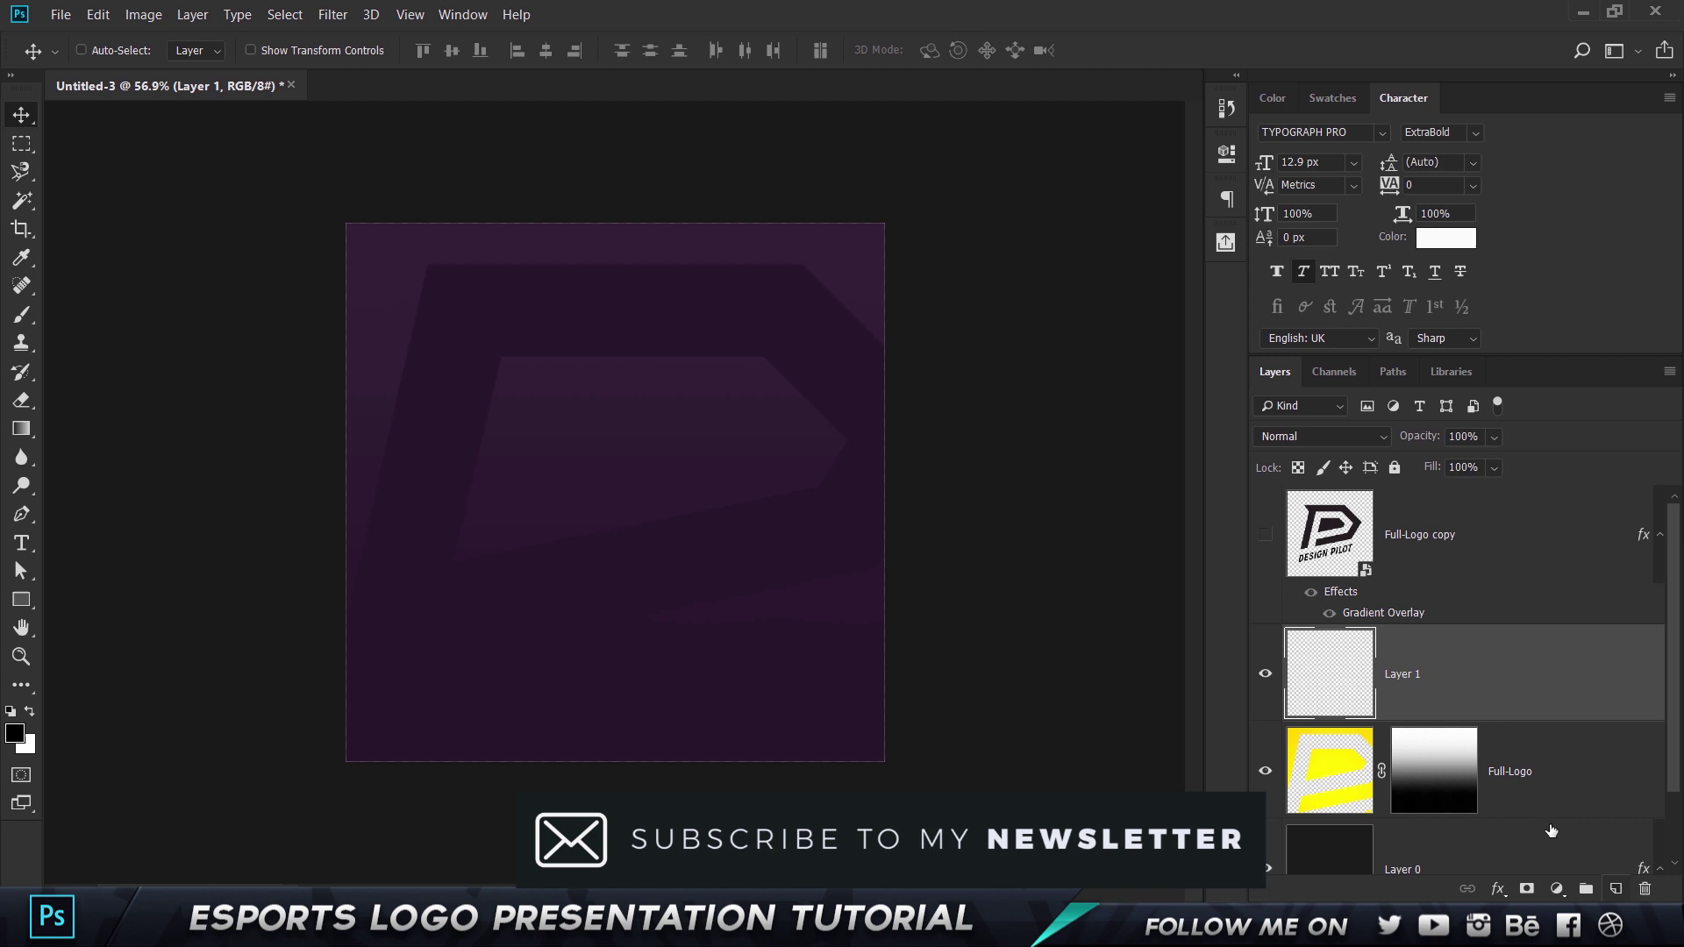
pyautogui.moveTo(21, 143); pyautogui.dragTo(105, 170)
pyautogui.click(104, 166)
pyautogui.moveTo(345, 224); pyautogui.dragTo(930, 756)
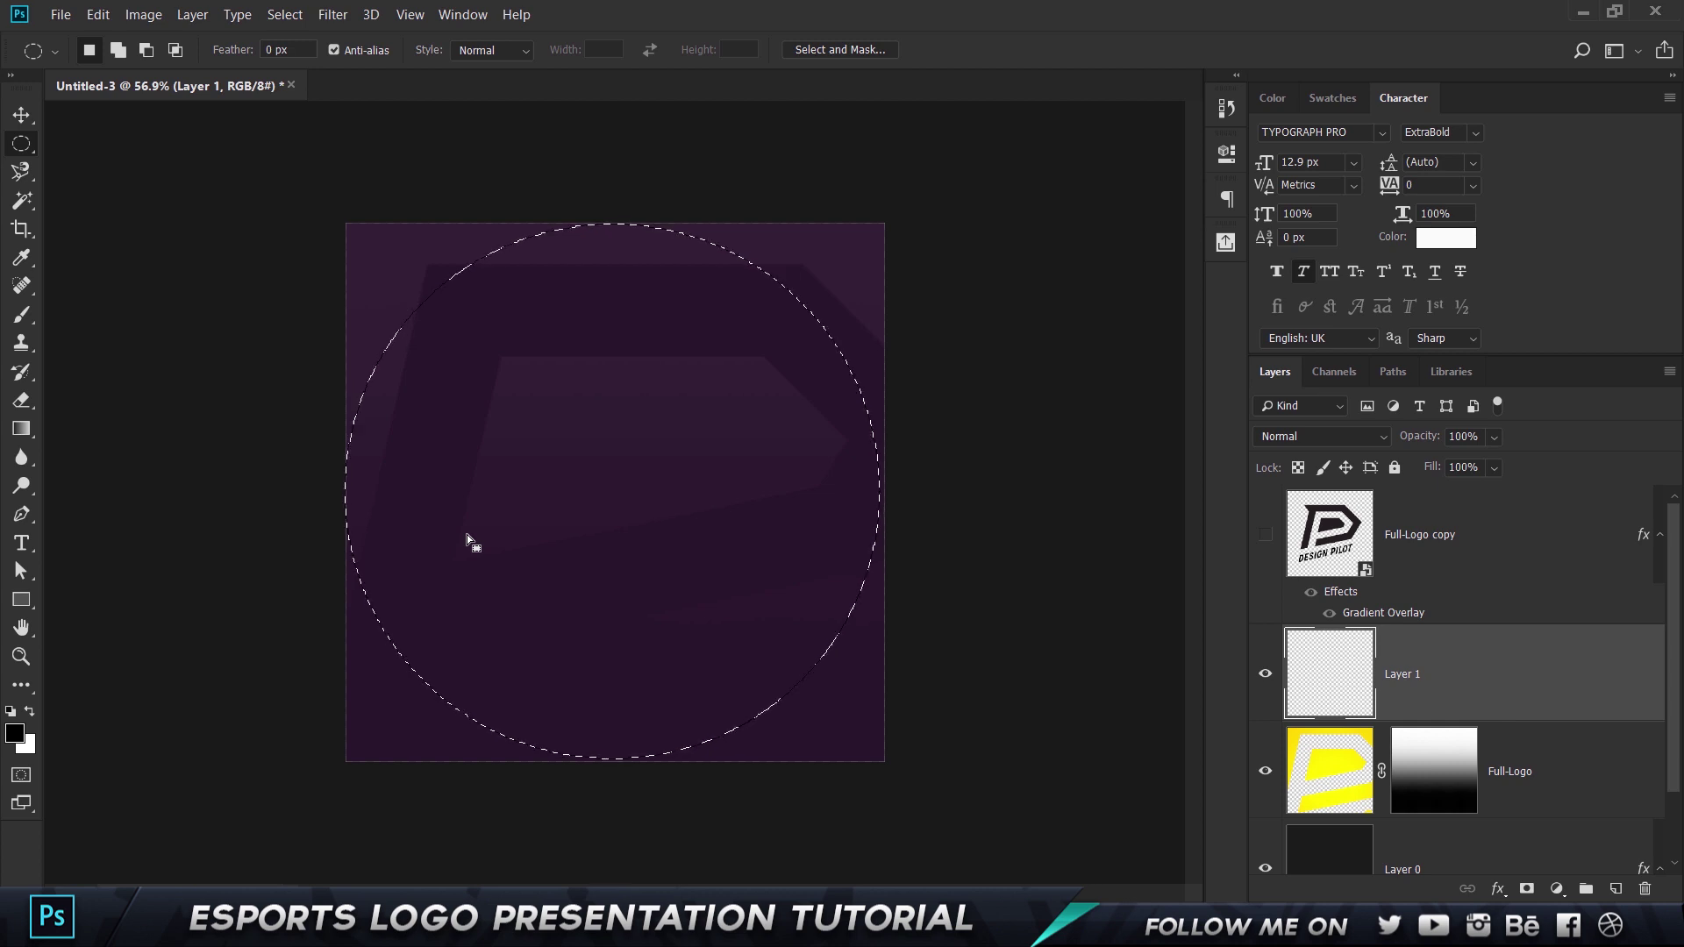
# Invert the circular selection, fill the canvas corners outside the circle with black on Layer 1, and deselect
pyautogui.hotkey('alt', 'BackSpace')
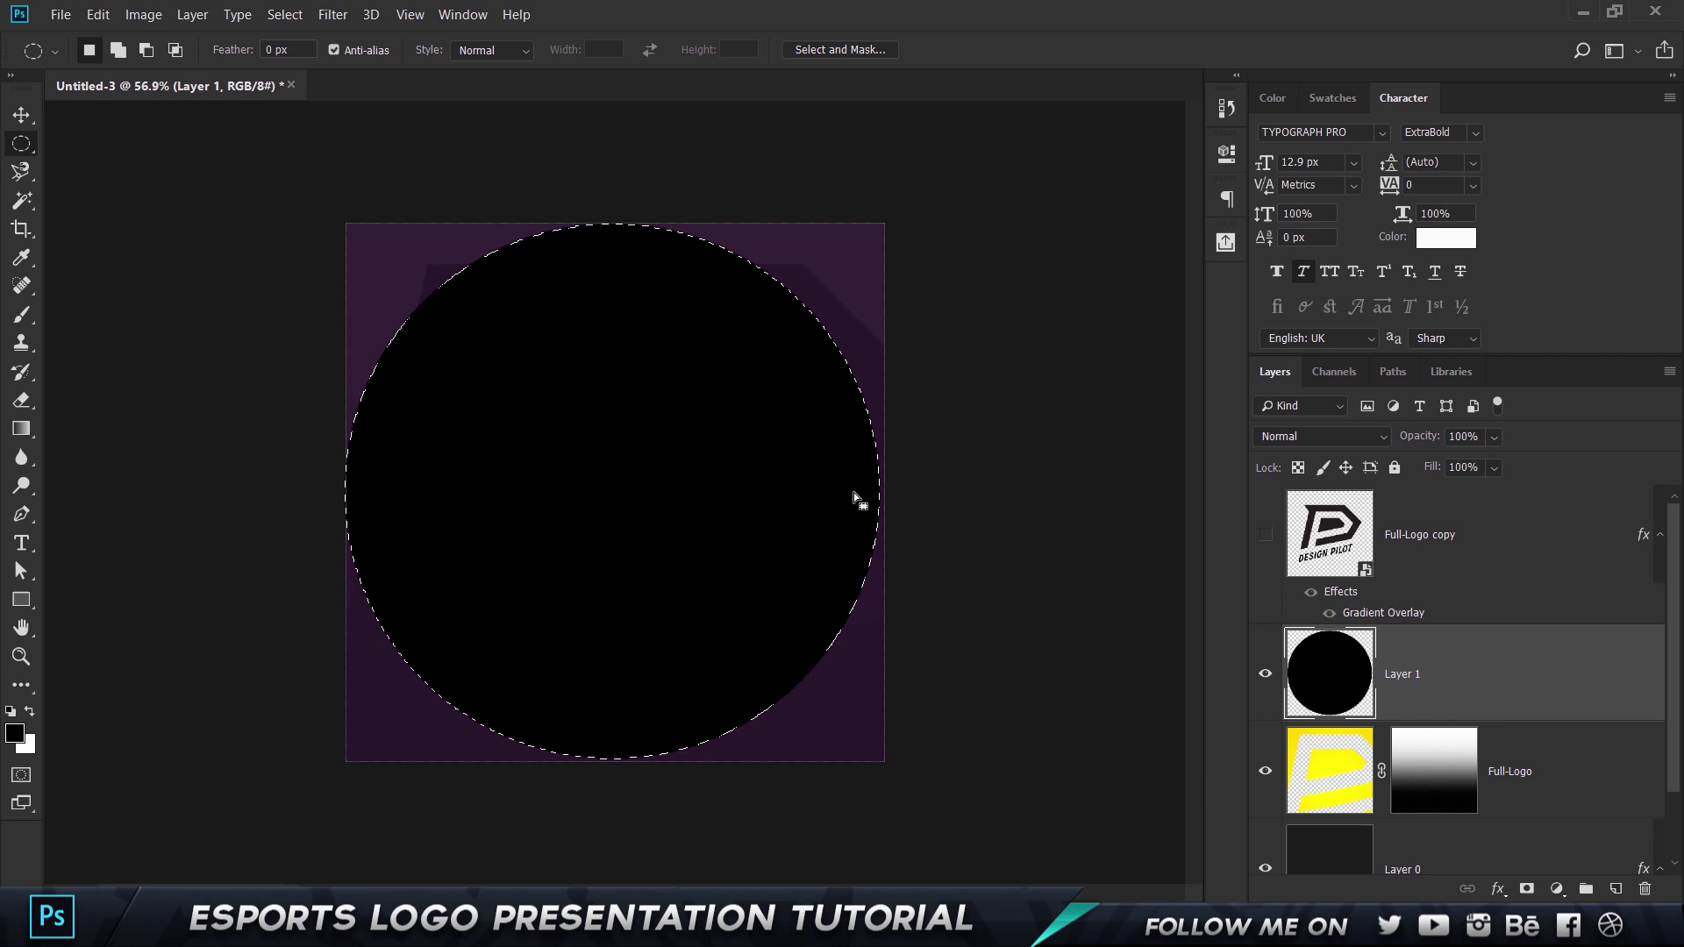
pyautogui.hotkey('ctrl', 'z')
pyautogui.click(284, 14)
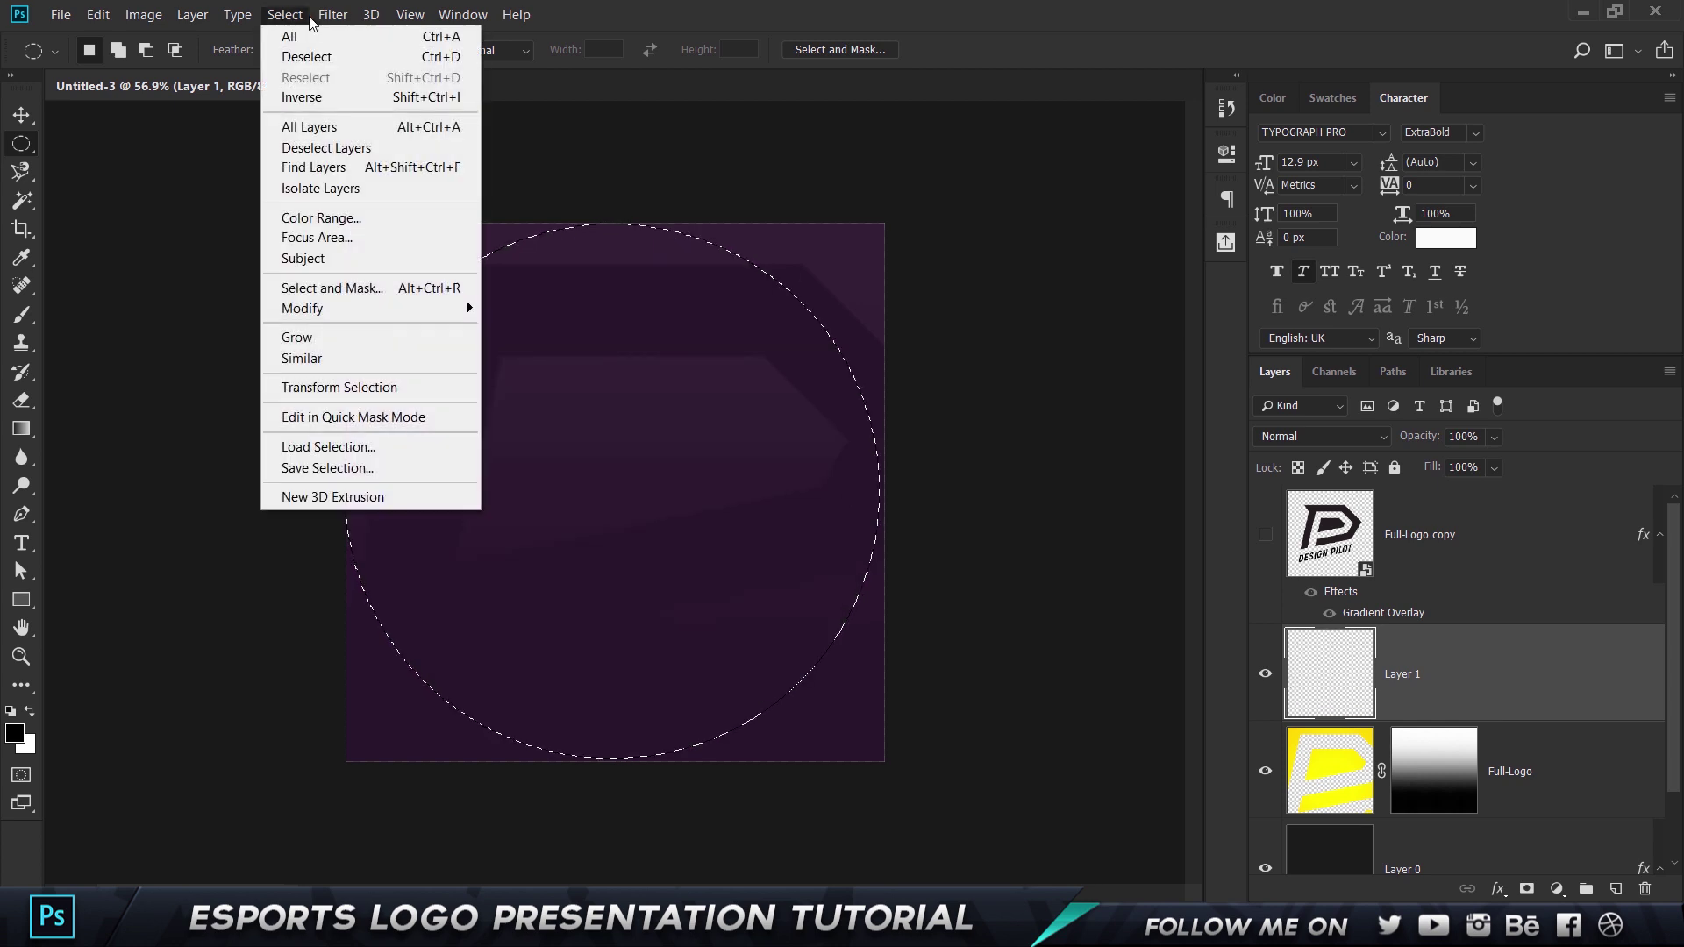
pyautogui.click(310, 98)
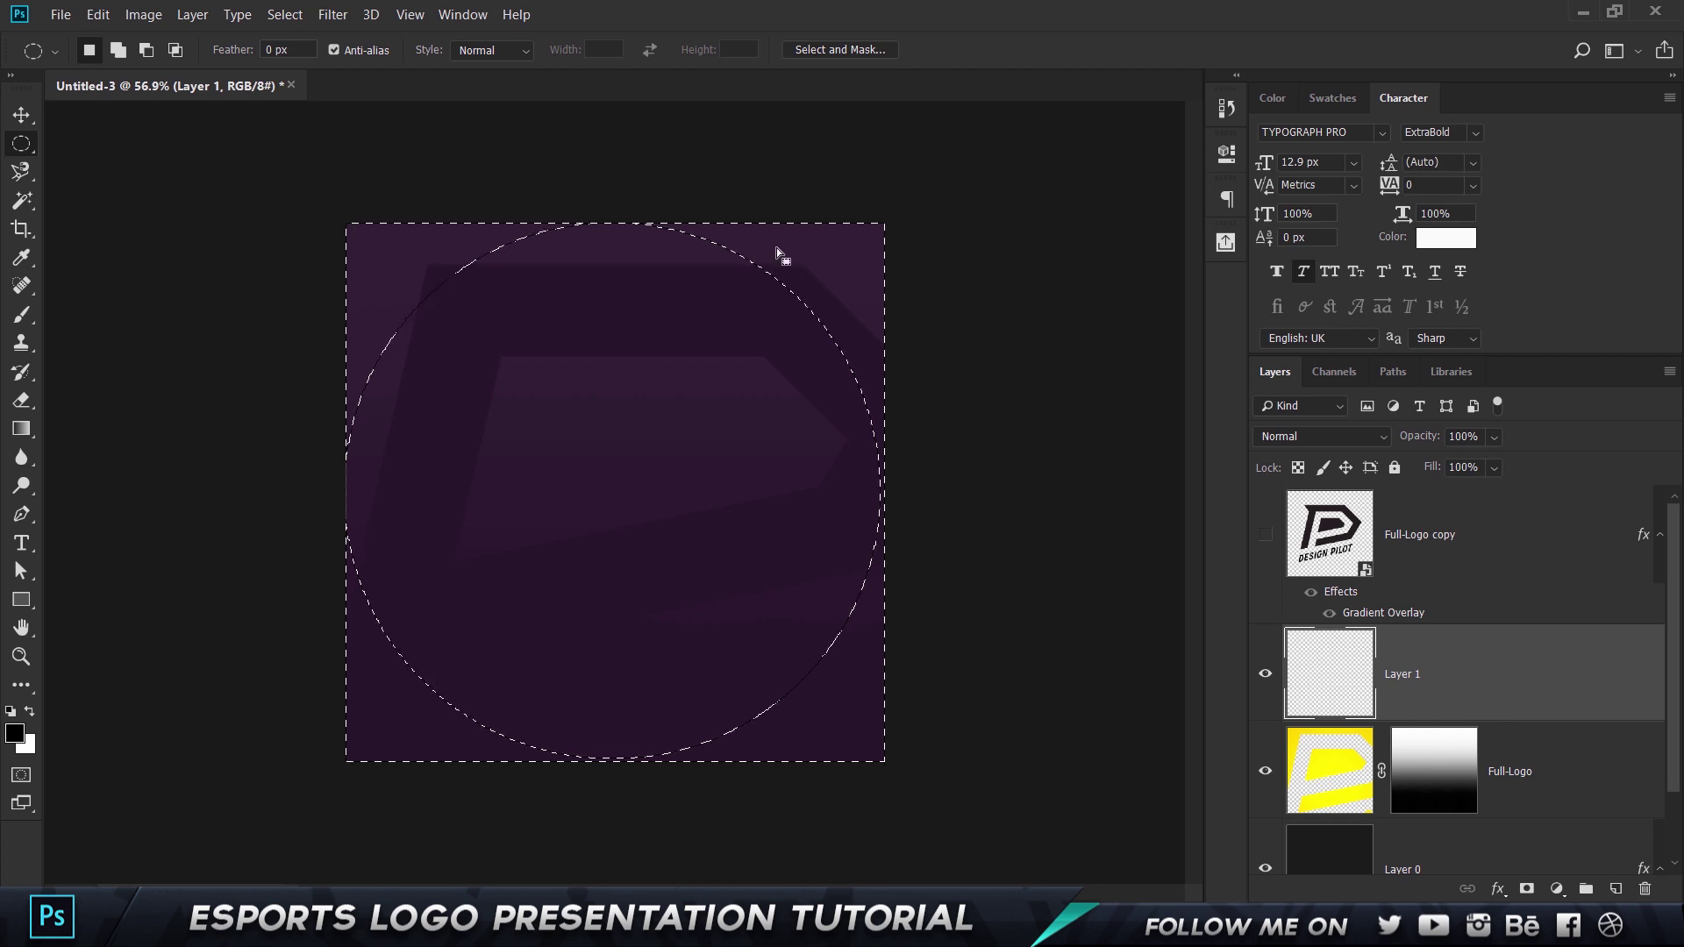
pyautogui.press('alt')
pyautogui.hotkey('alt', 'BackSpace')
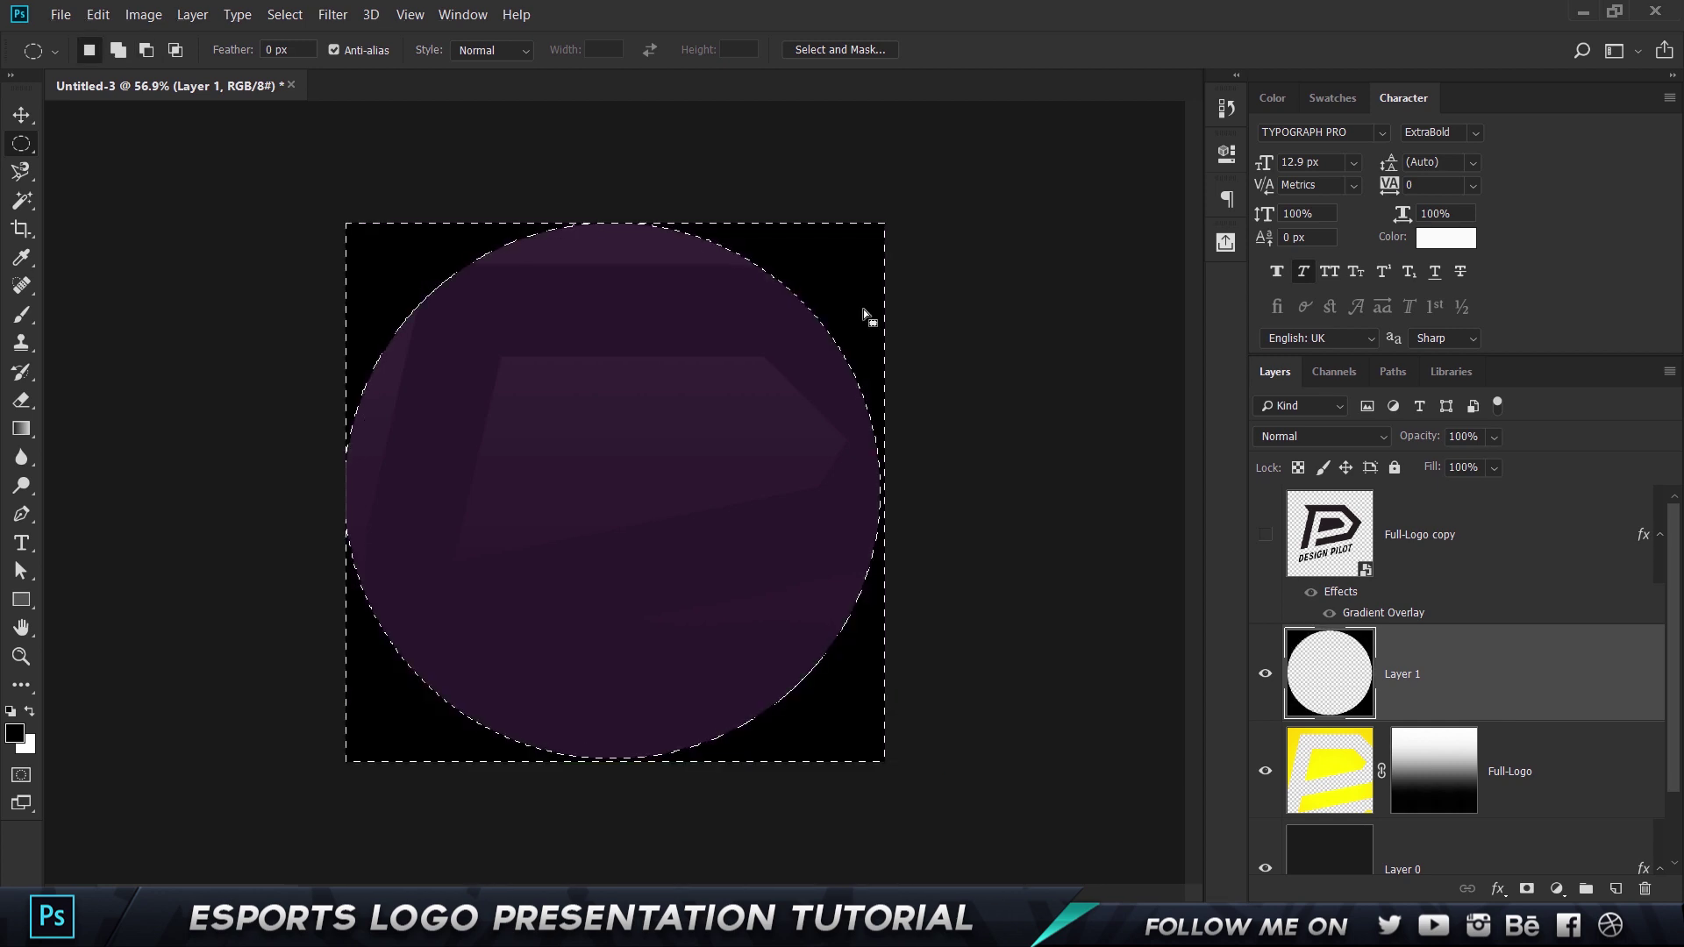
pyautogui.hotkey('ctrl', 'd')
pyautogui.press('v')
# Apply a Gaussian Blur with a 150-pixel radius to the black corners on Layer 1
pyautogui.click(332, 14)
pyautogui.moveTo(521, 235)
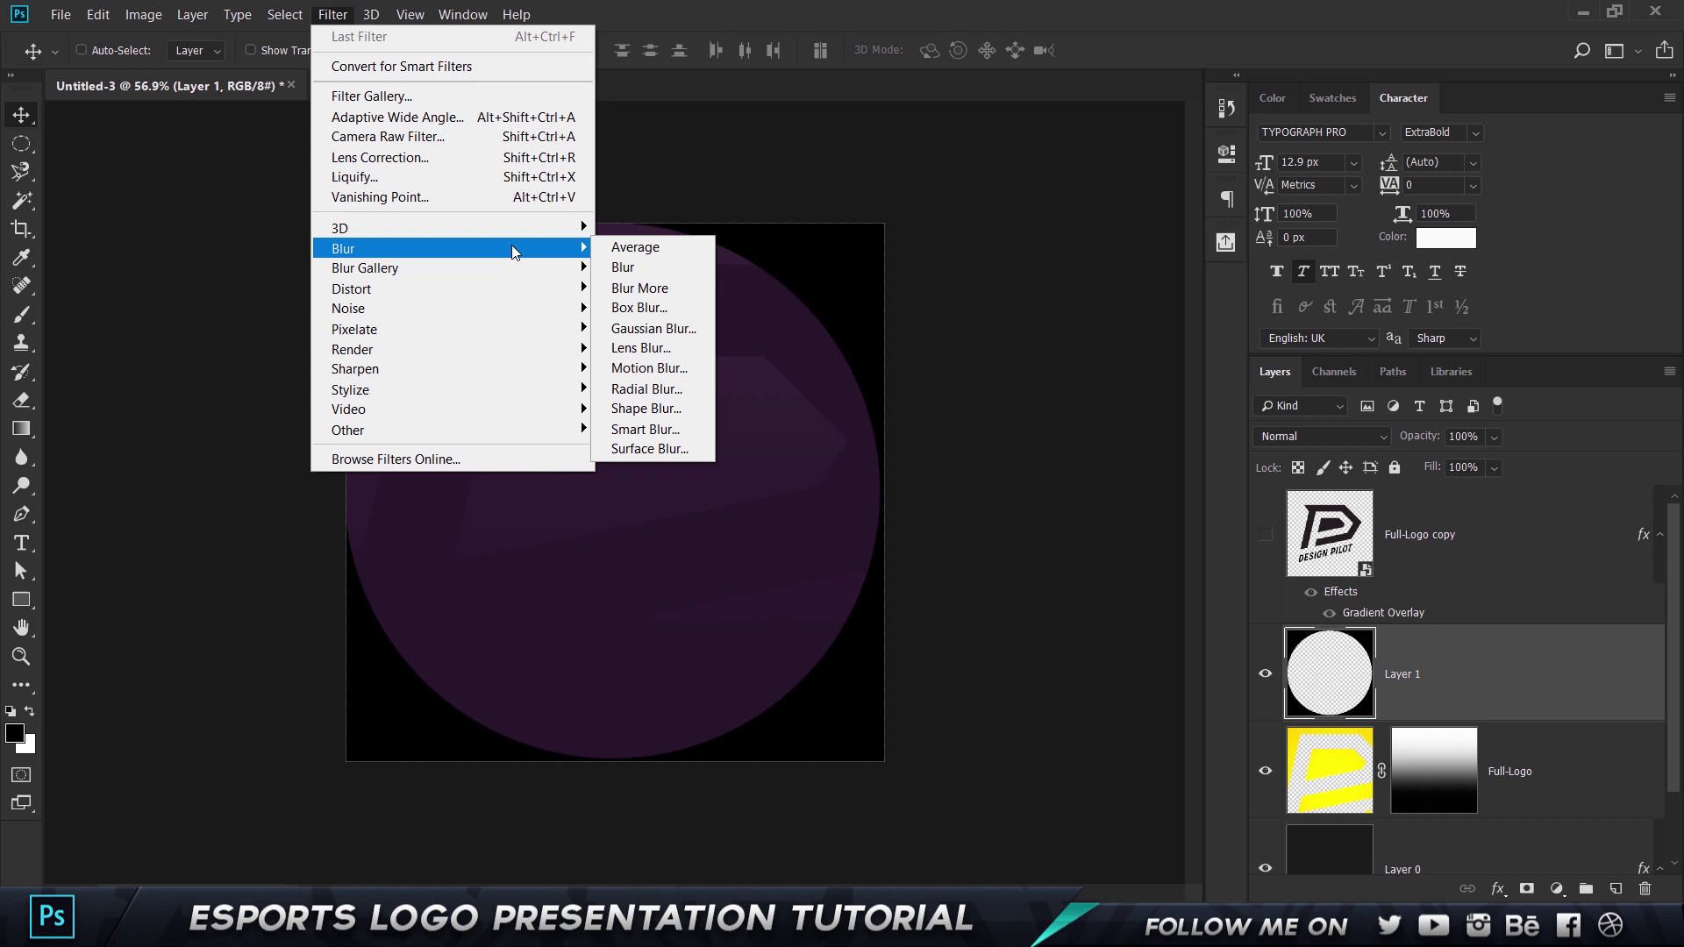
pyautogui.click(681, 330)
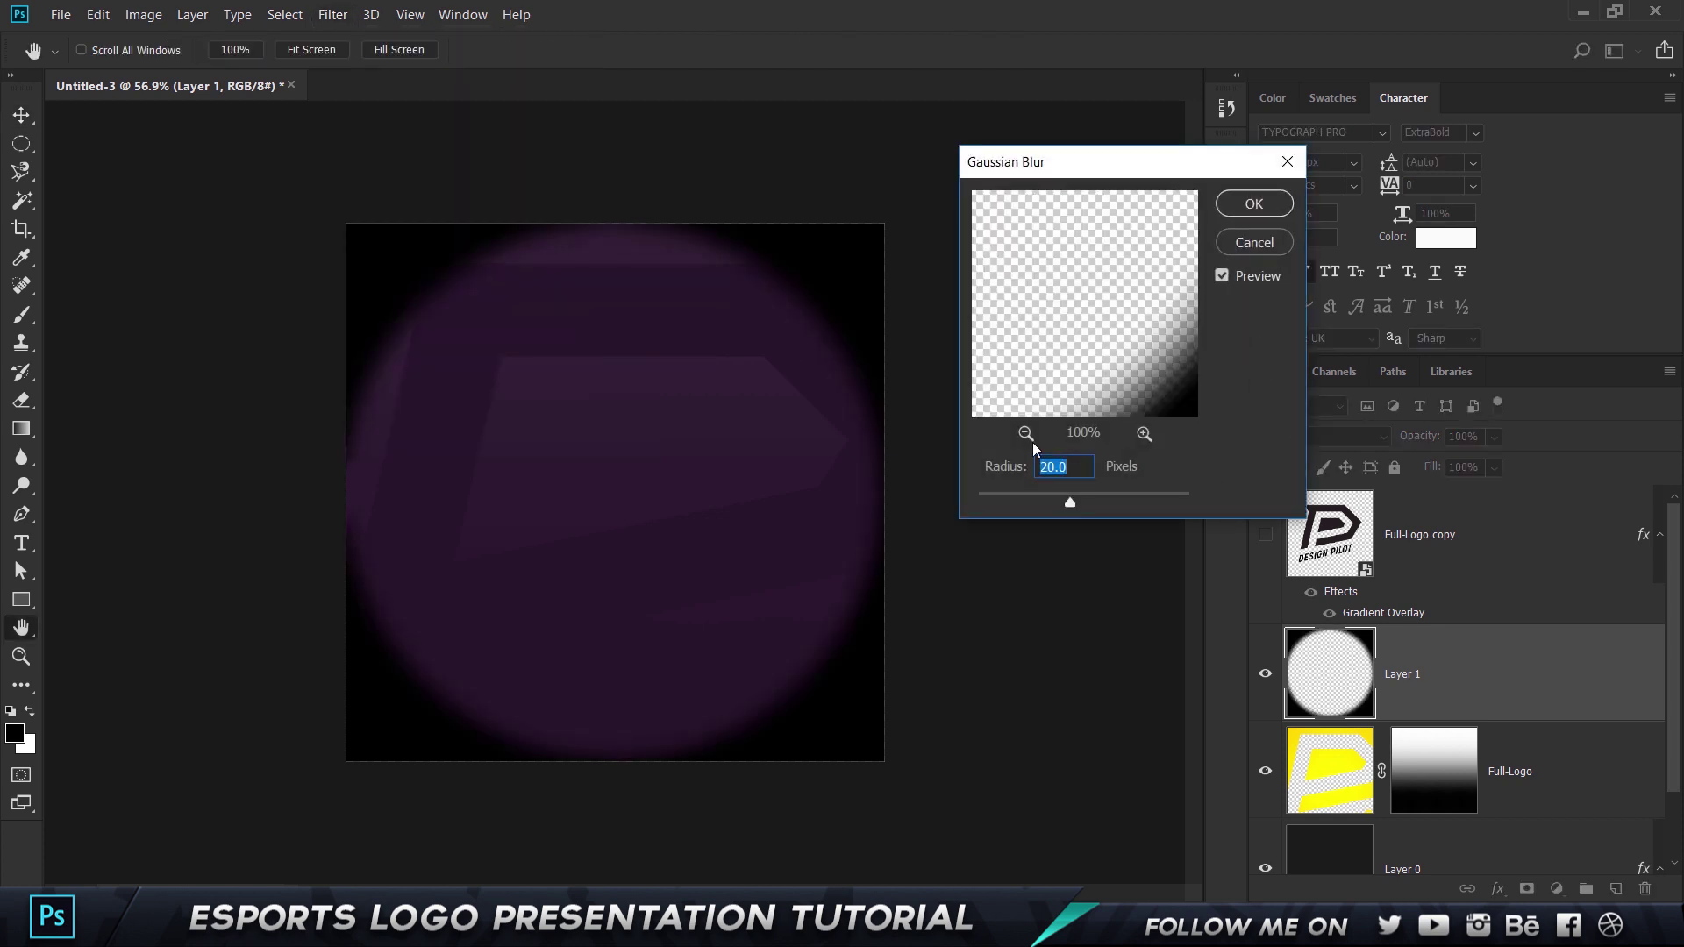
pyautogui.write('70')
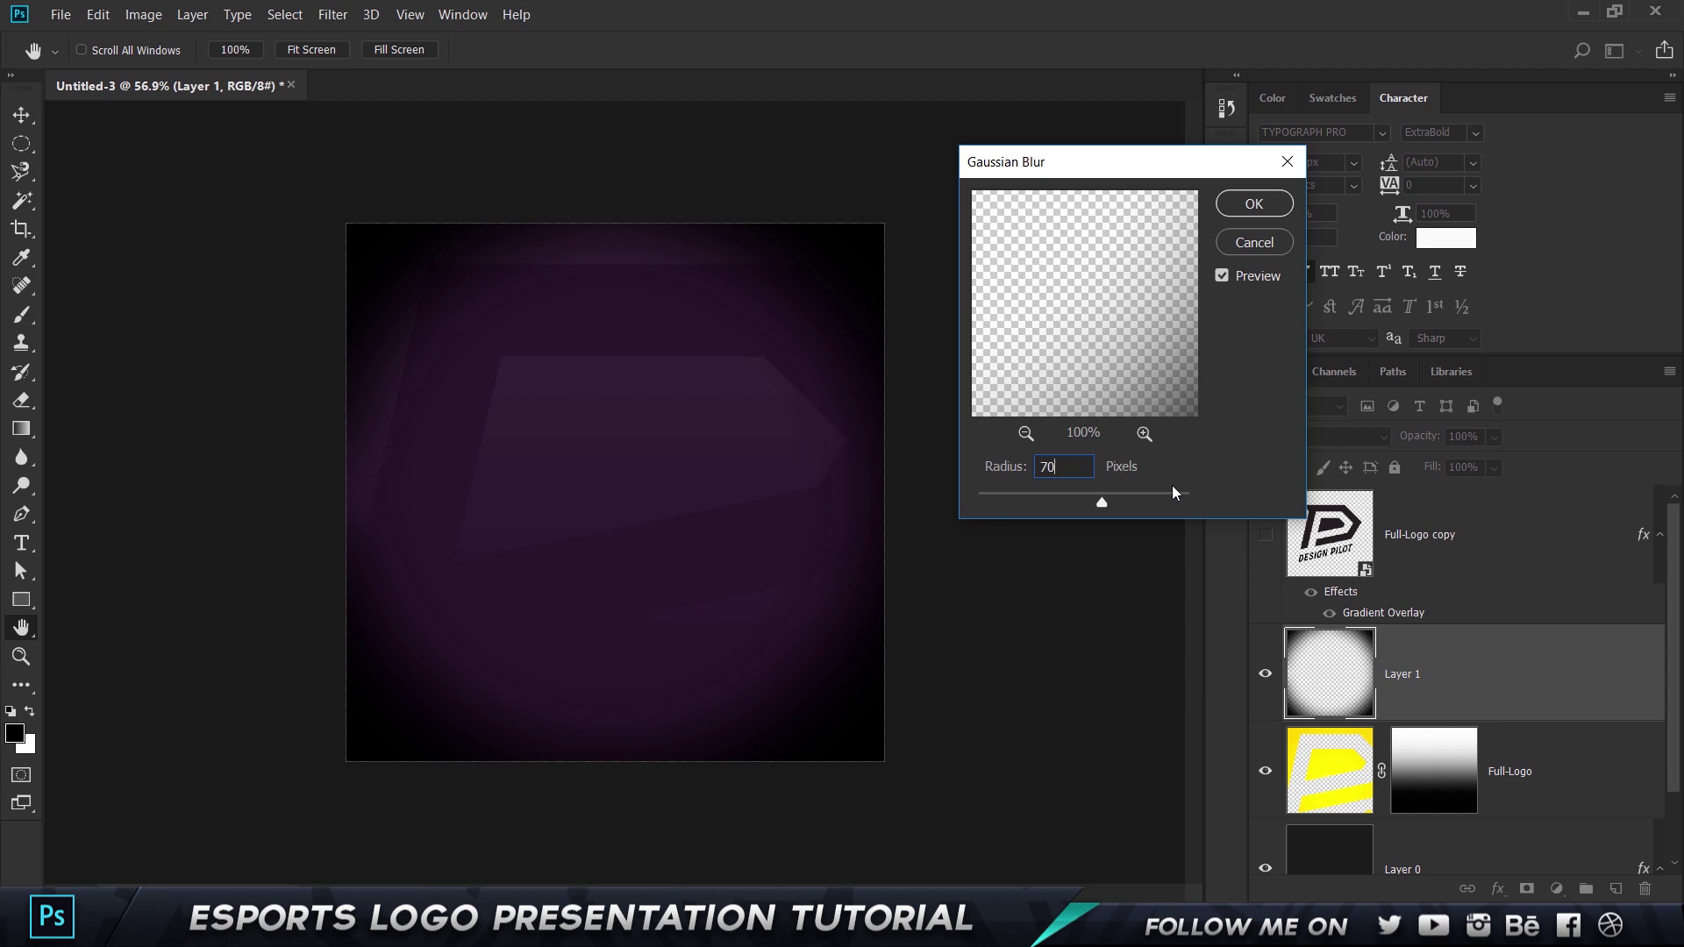
pyautogui.press('BackSpace')
pyautogui.press('BackSpace')
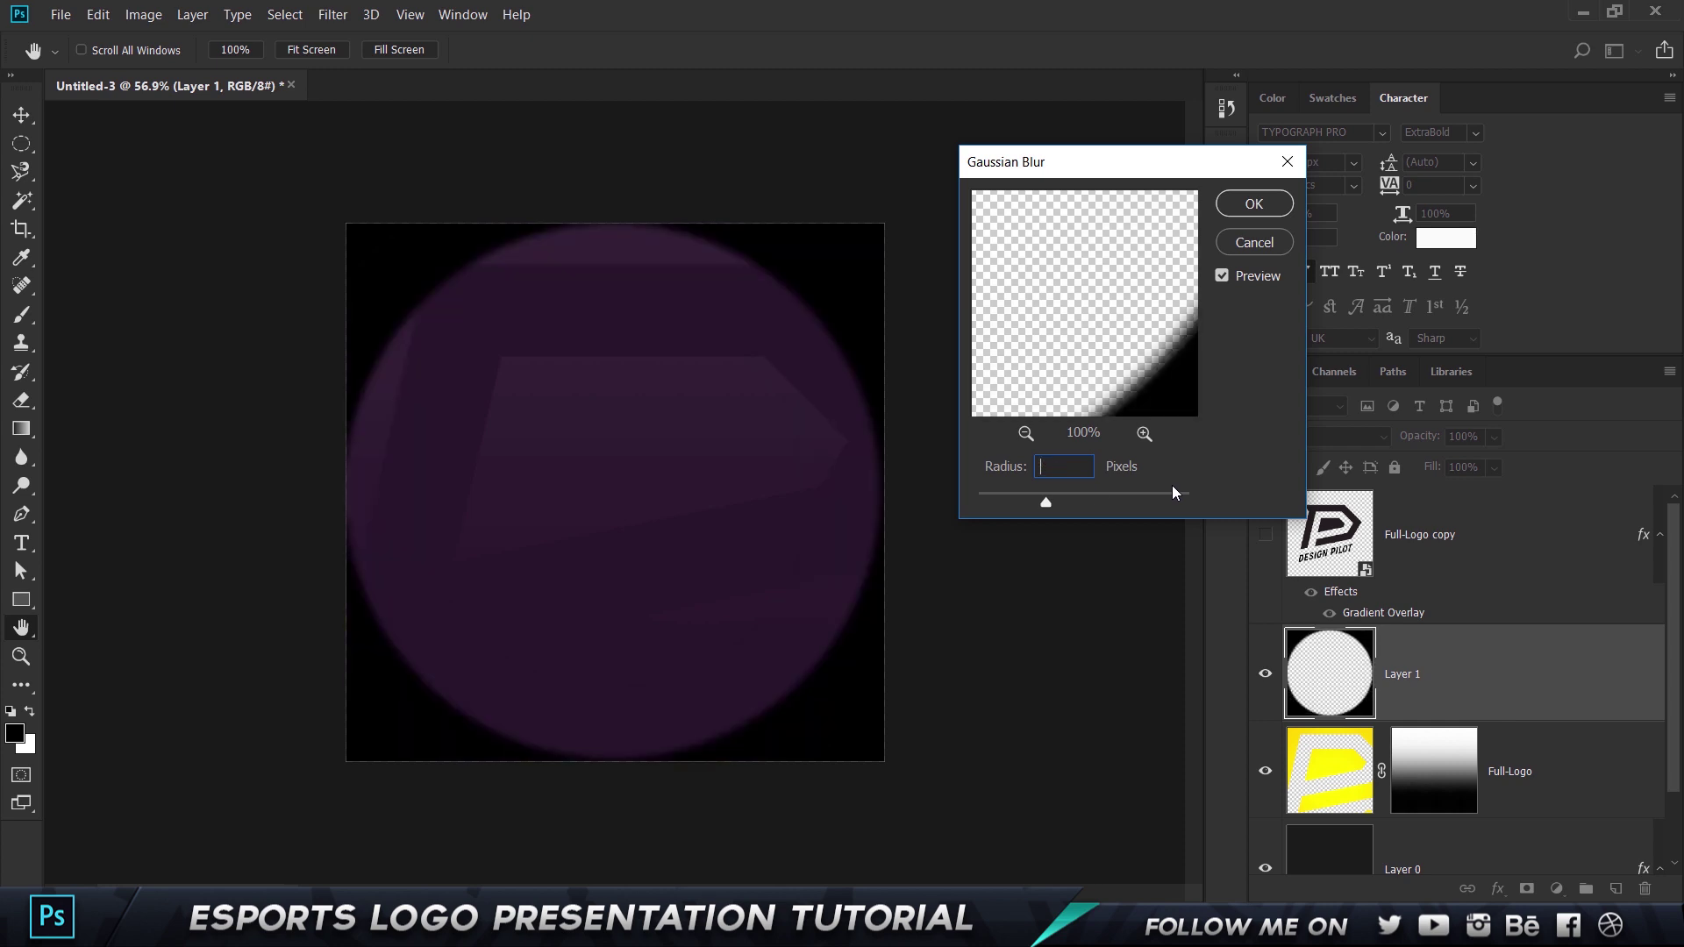
pyautogui.write('150')
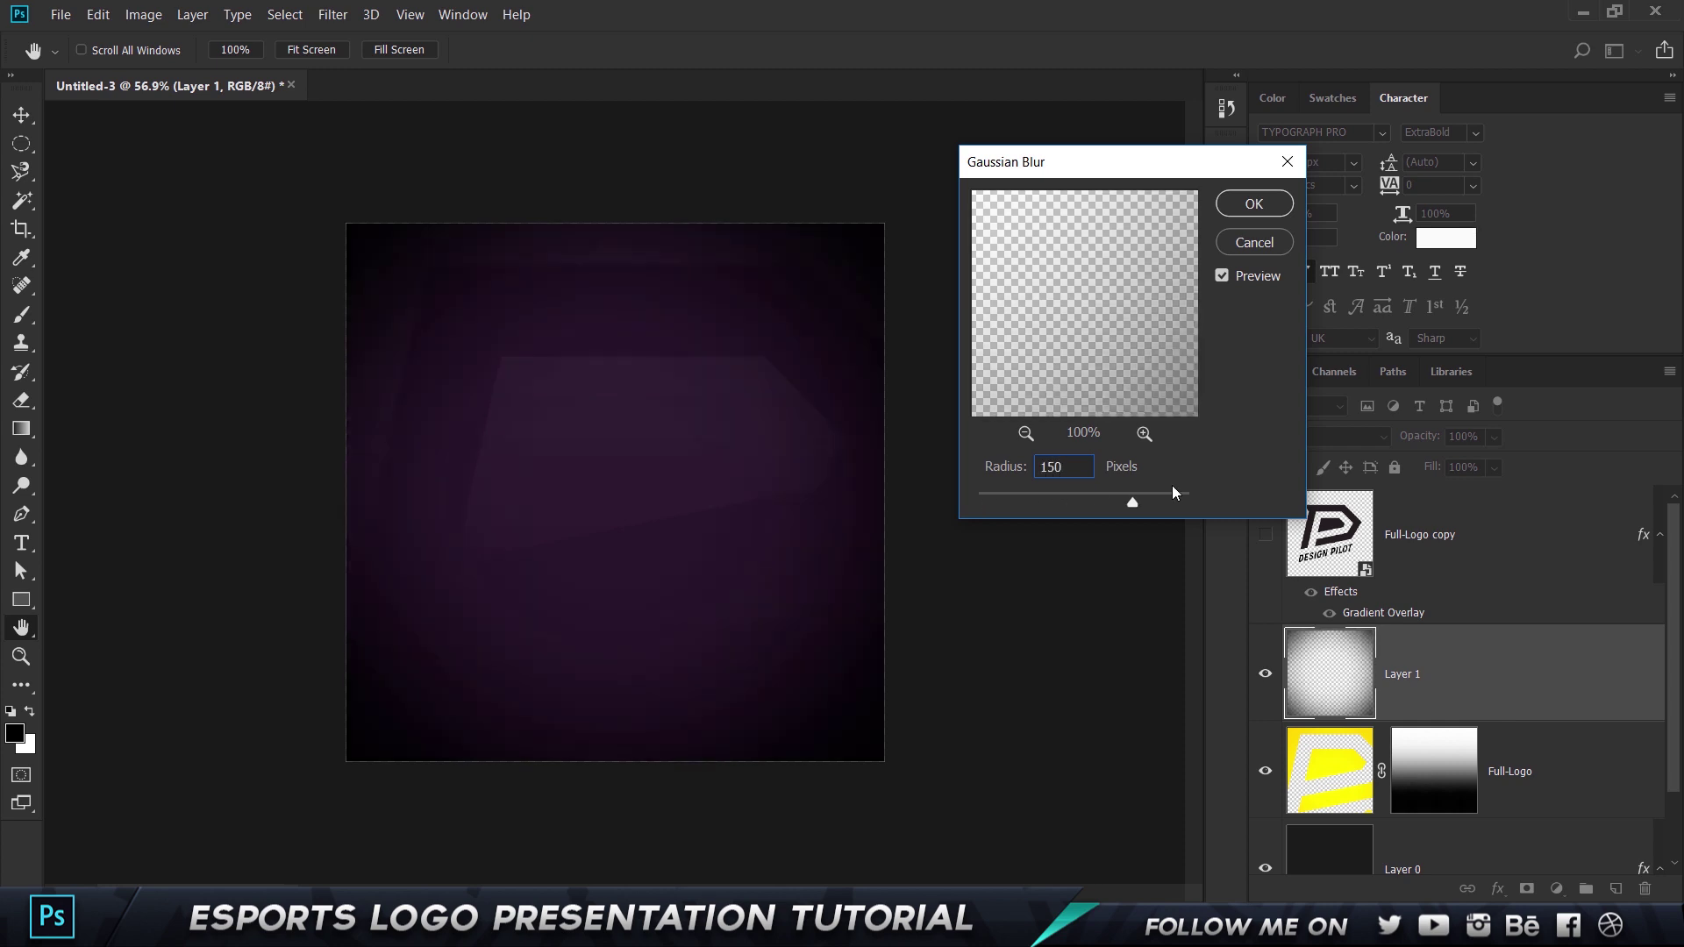
pyautogui.write('v')
pyautogui.press('Return')
# Set Layer 1's opacity to 20%
pyautogui.click(1407, 439)
pyautogui.write('10')
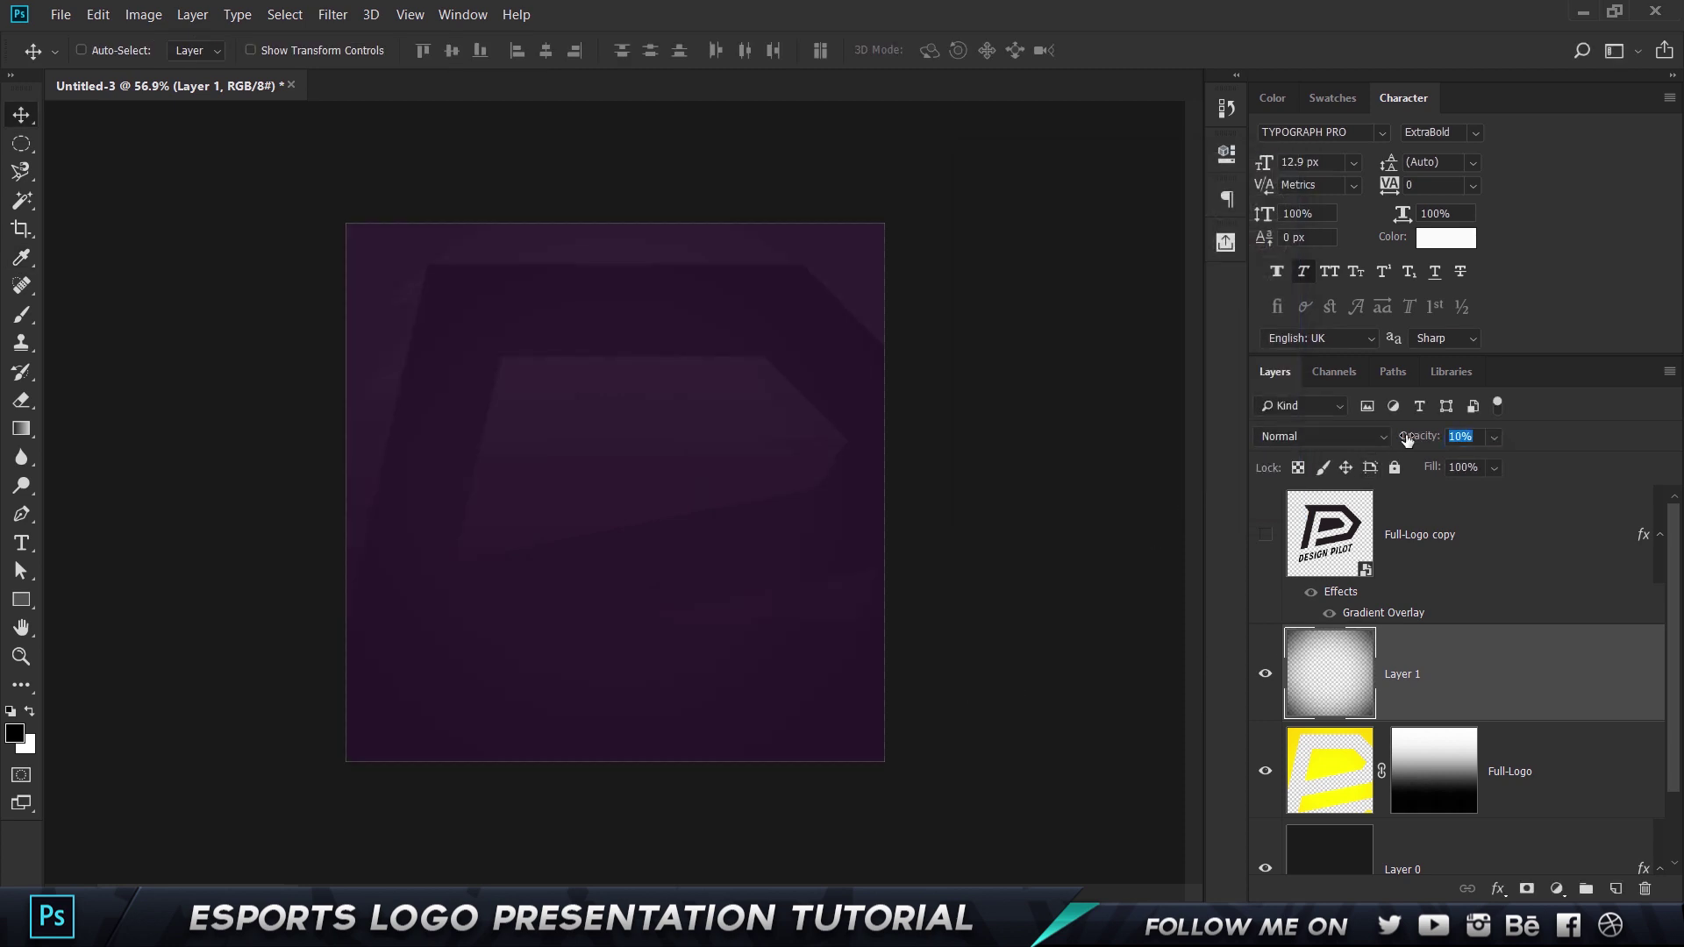
pyautogui.moveTo(1404, 439); pyautogui.dragTo(1407, 440)
pyautogui.moveTo(736, 309); pyautogui.dragTo(864, 307)
# Erase the upper part of the blurred black vignette with the 1400 px Soft Round eraser
pyautogui.press('e')
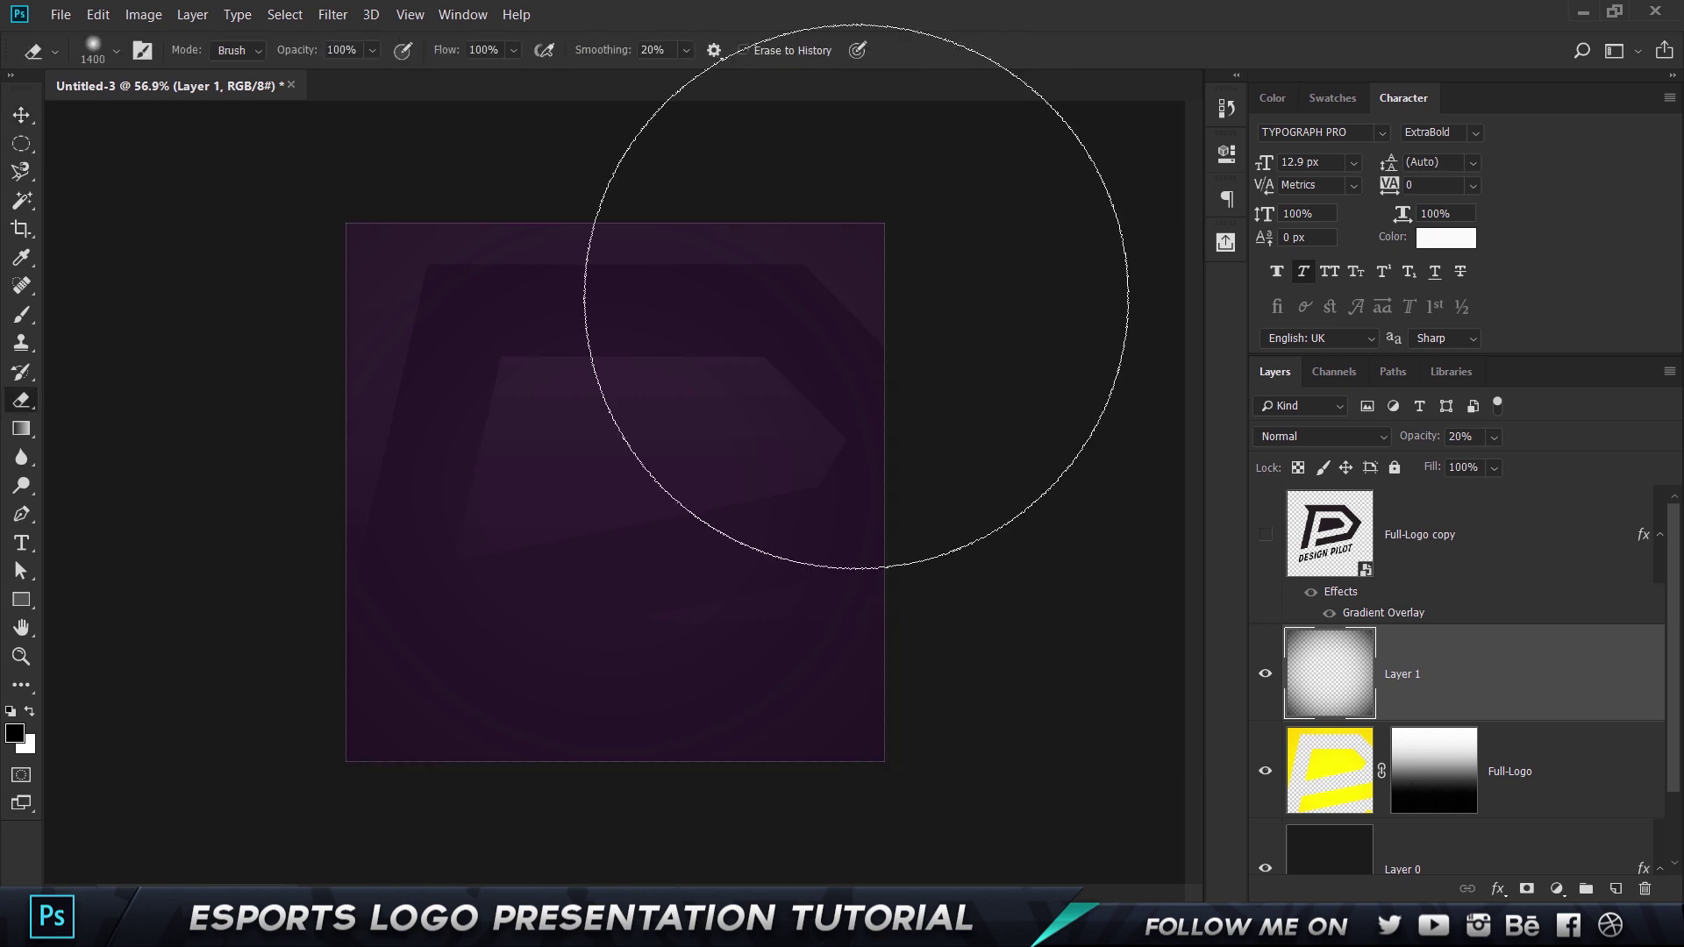
pyautogui.click(116, 50)
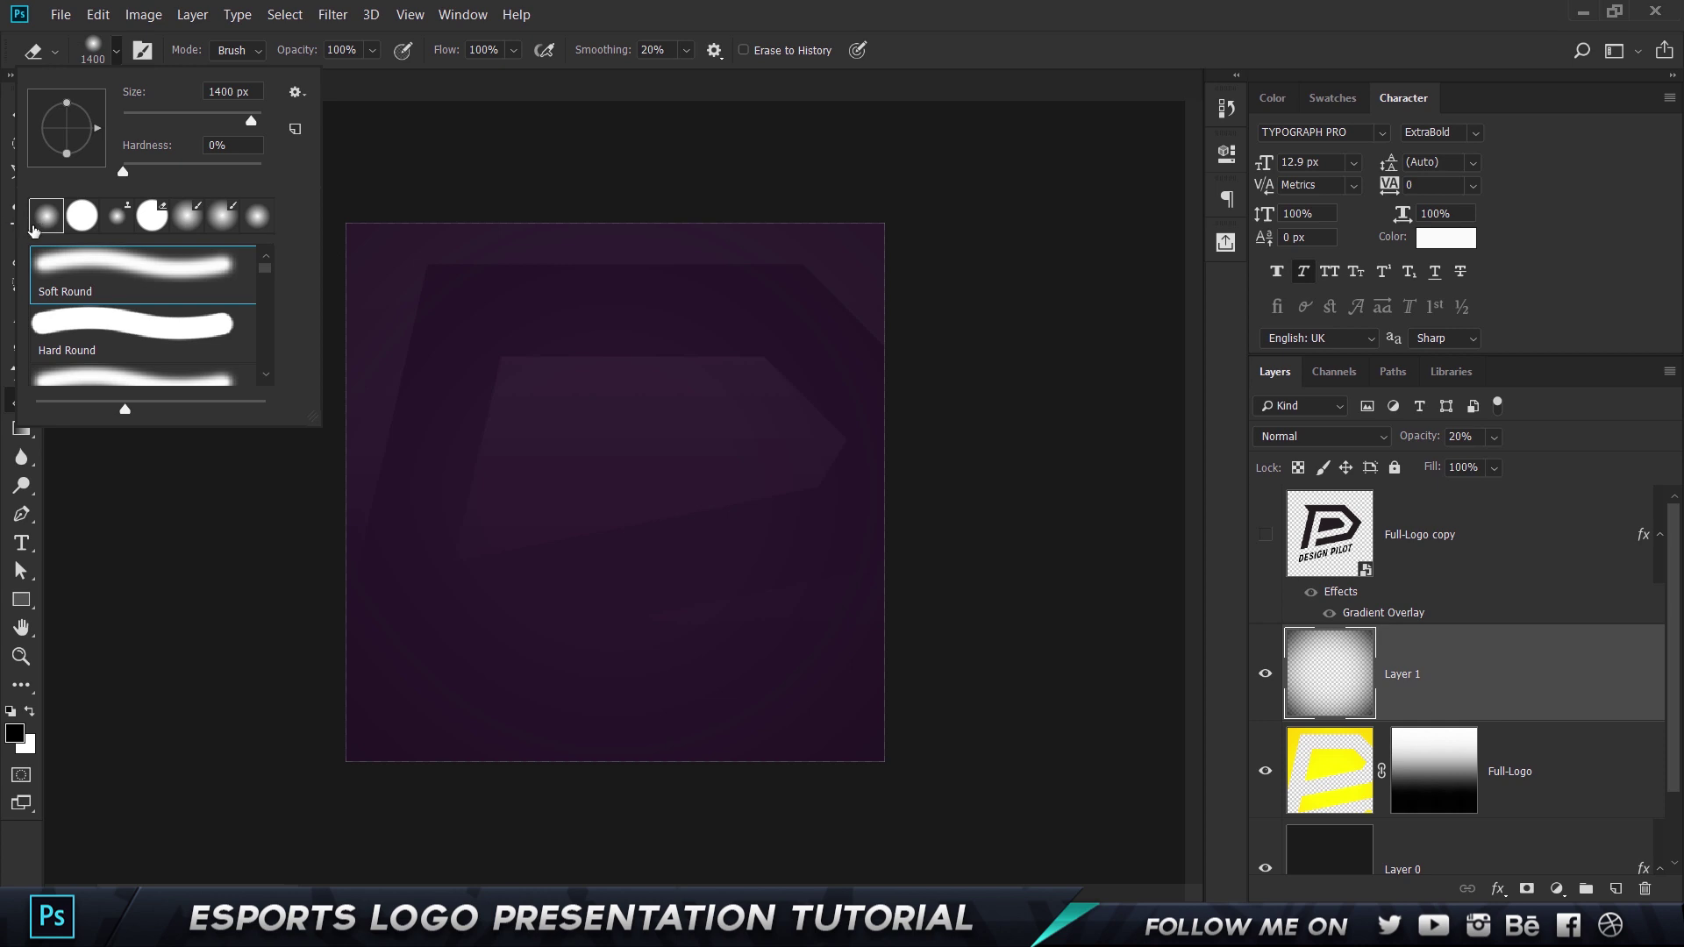
pyautogui.click(979, 9)
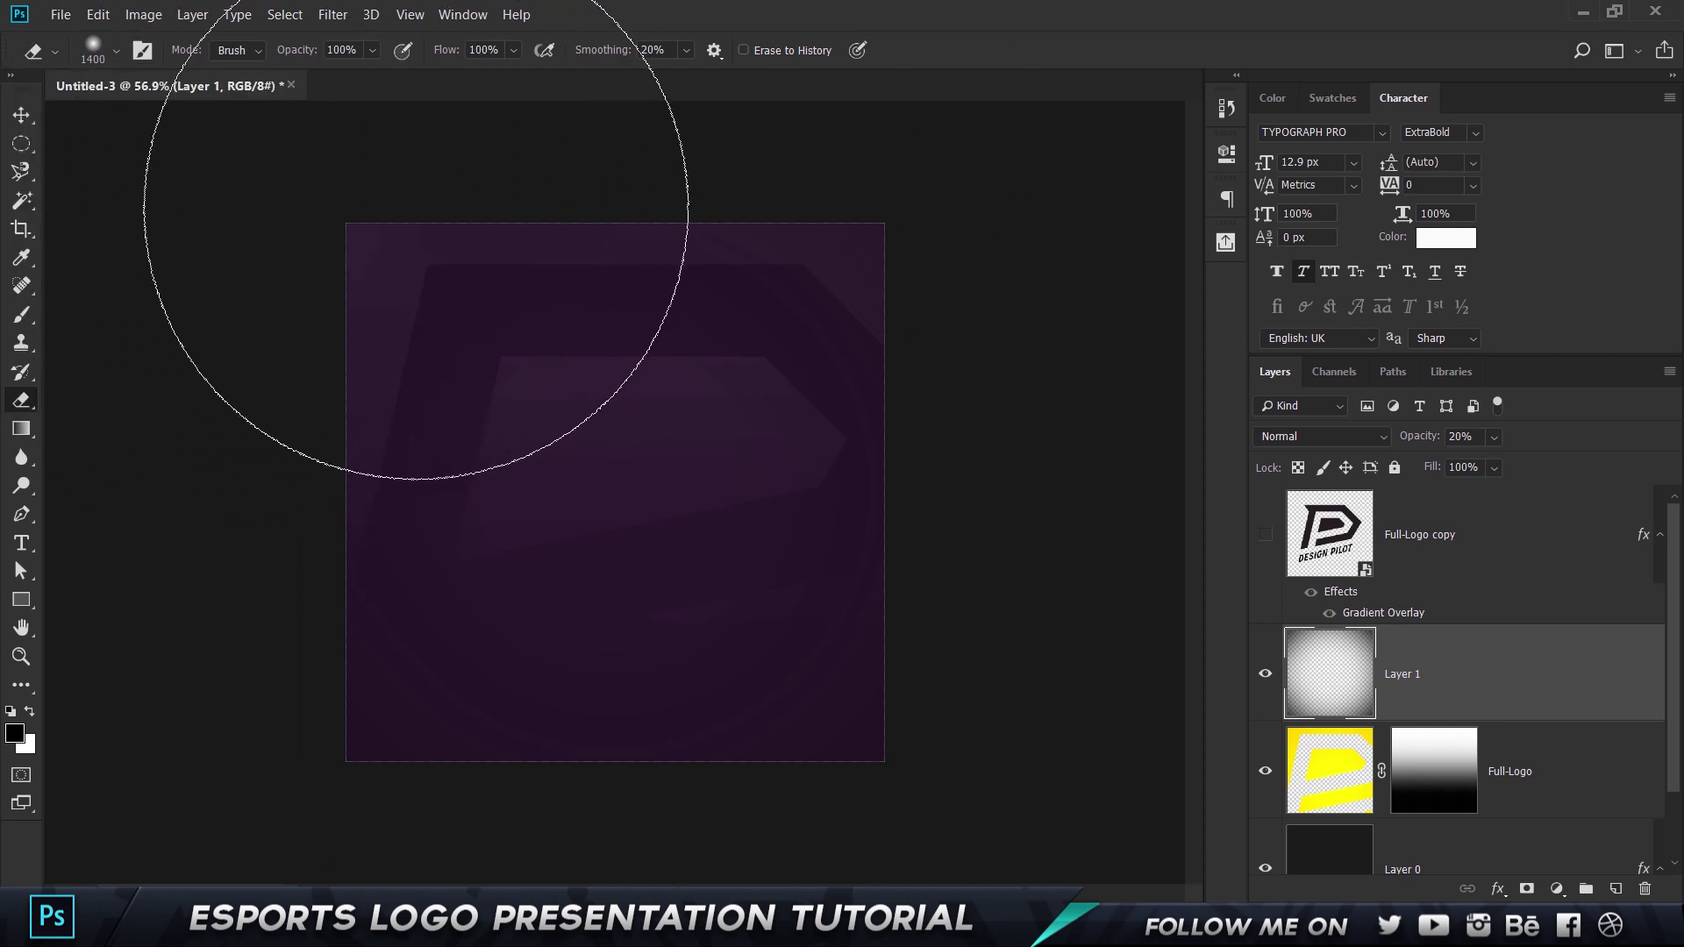
pyautogui.moveTo(320, 132)
pyautogui.mouseDown()
pyautogui.moveTo(489, 244)
pyautogui.moveTo(996, 337)
pyautogui.mouseUp()
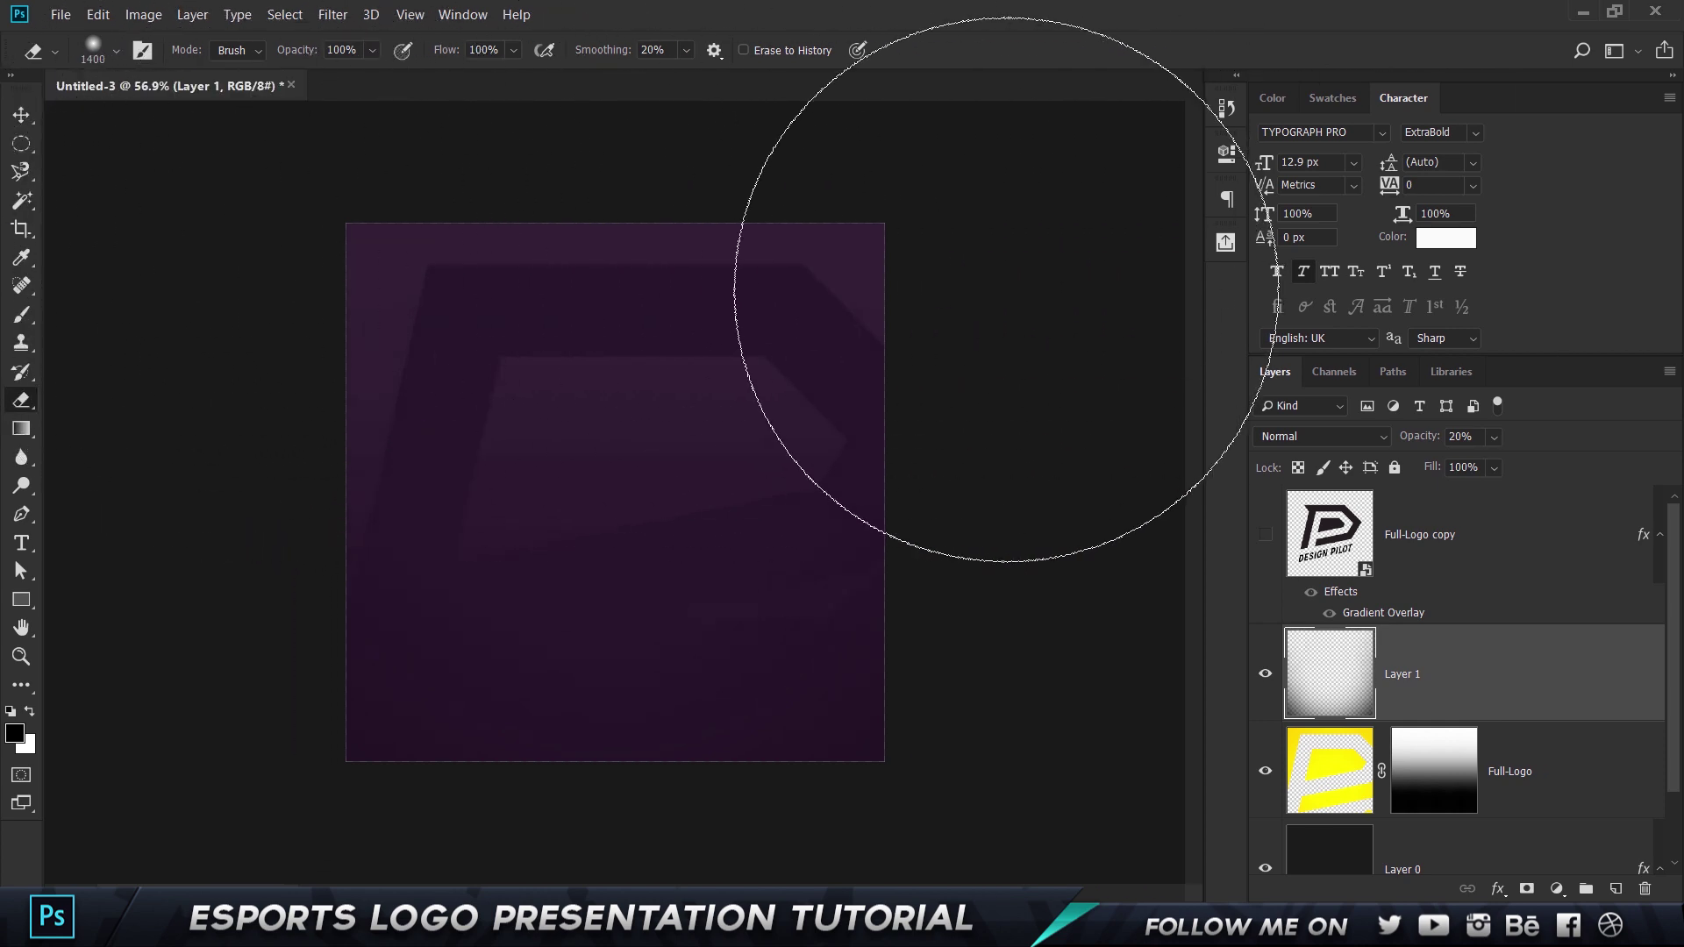
# Enlarge the remaining vignette slightly beyond the canvas edges and set its layer opacity to 35%
pyautogui.press('v')
pyautogui.hotkey('ctrl', 't')
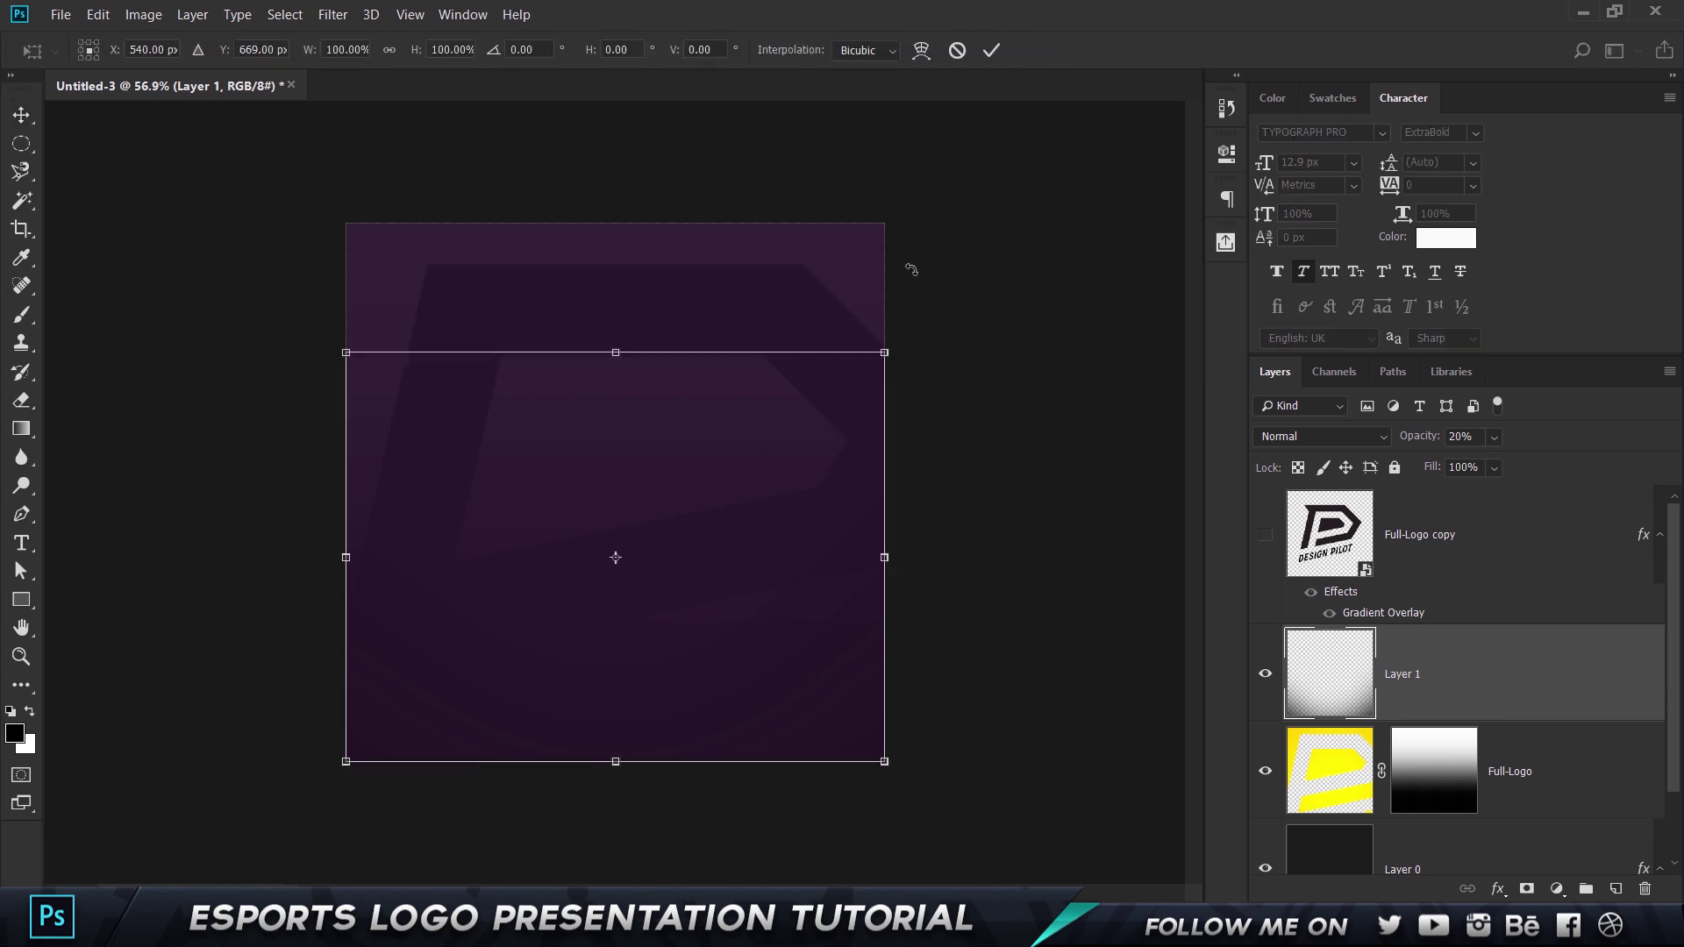
pyautogui.moveTo(887, 359); pyautogui.dragTo(916, 331)
pyautogui.press('Return')
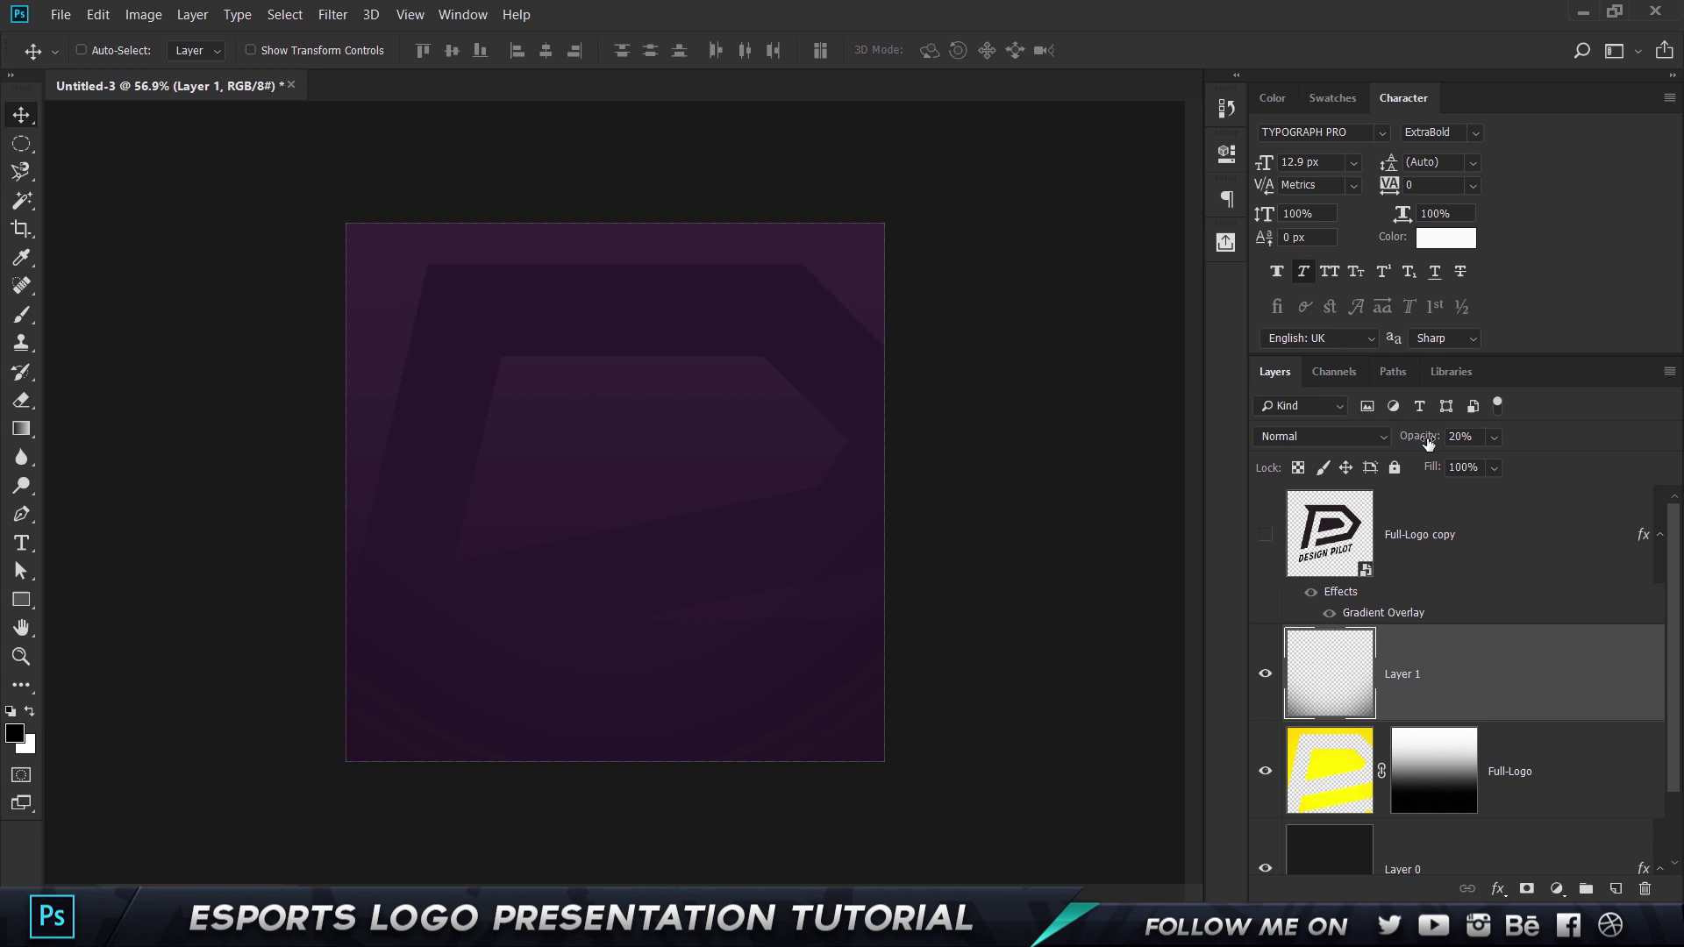
pyautogui.moveTo(1428, 442); pyautogui.dragTo(1427, 443)
# Rename the Full-Logo layer to "Faded Logo" and the Layer 0 background layer to "BG"
pyautogui.doubleClick(1510, 772)
pyautogui.write('Fad')
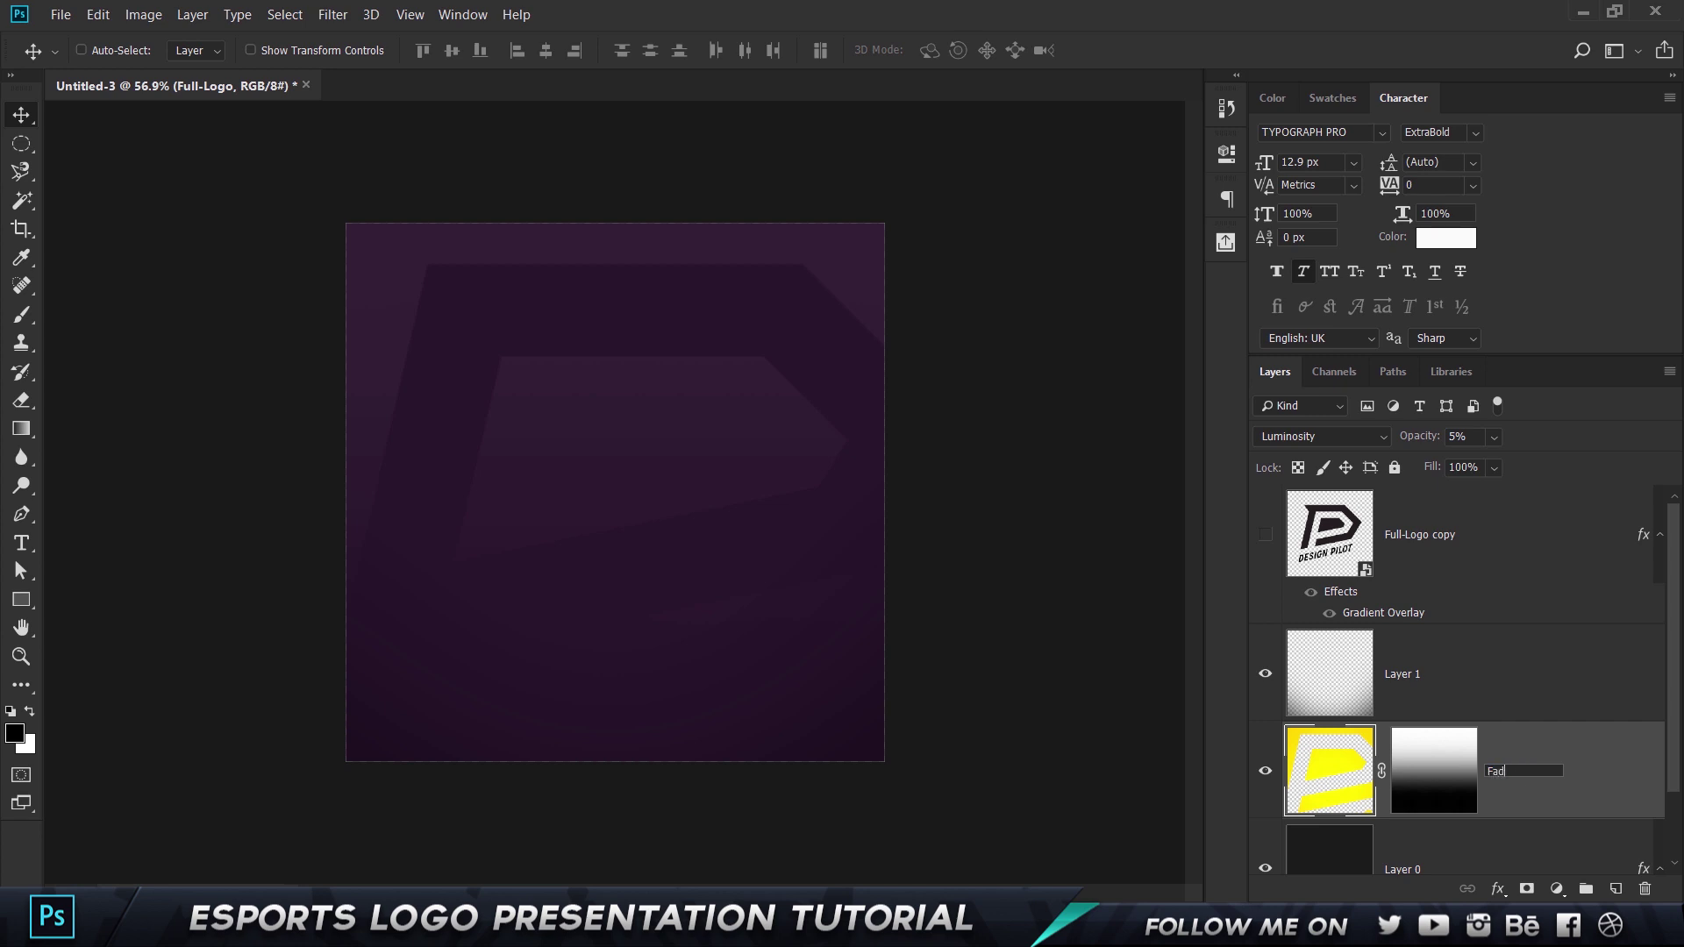
pyautogui.write('ed Logo')
pyautogui.press('Return')
pyautogui.scroll(-1, 1428, 839)
pyautogui.doubleClick(1414, 786)
pyautogui.write('BG')
pyautogui.press('Return')
# Rename Layer 1 to "Vignette"
pyautogui.scroll(1, 1407, 772)
pyautogui.doubleClick(1406, 673)
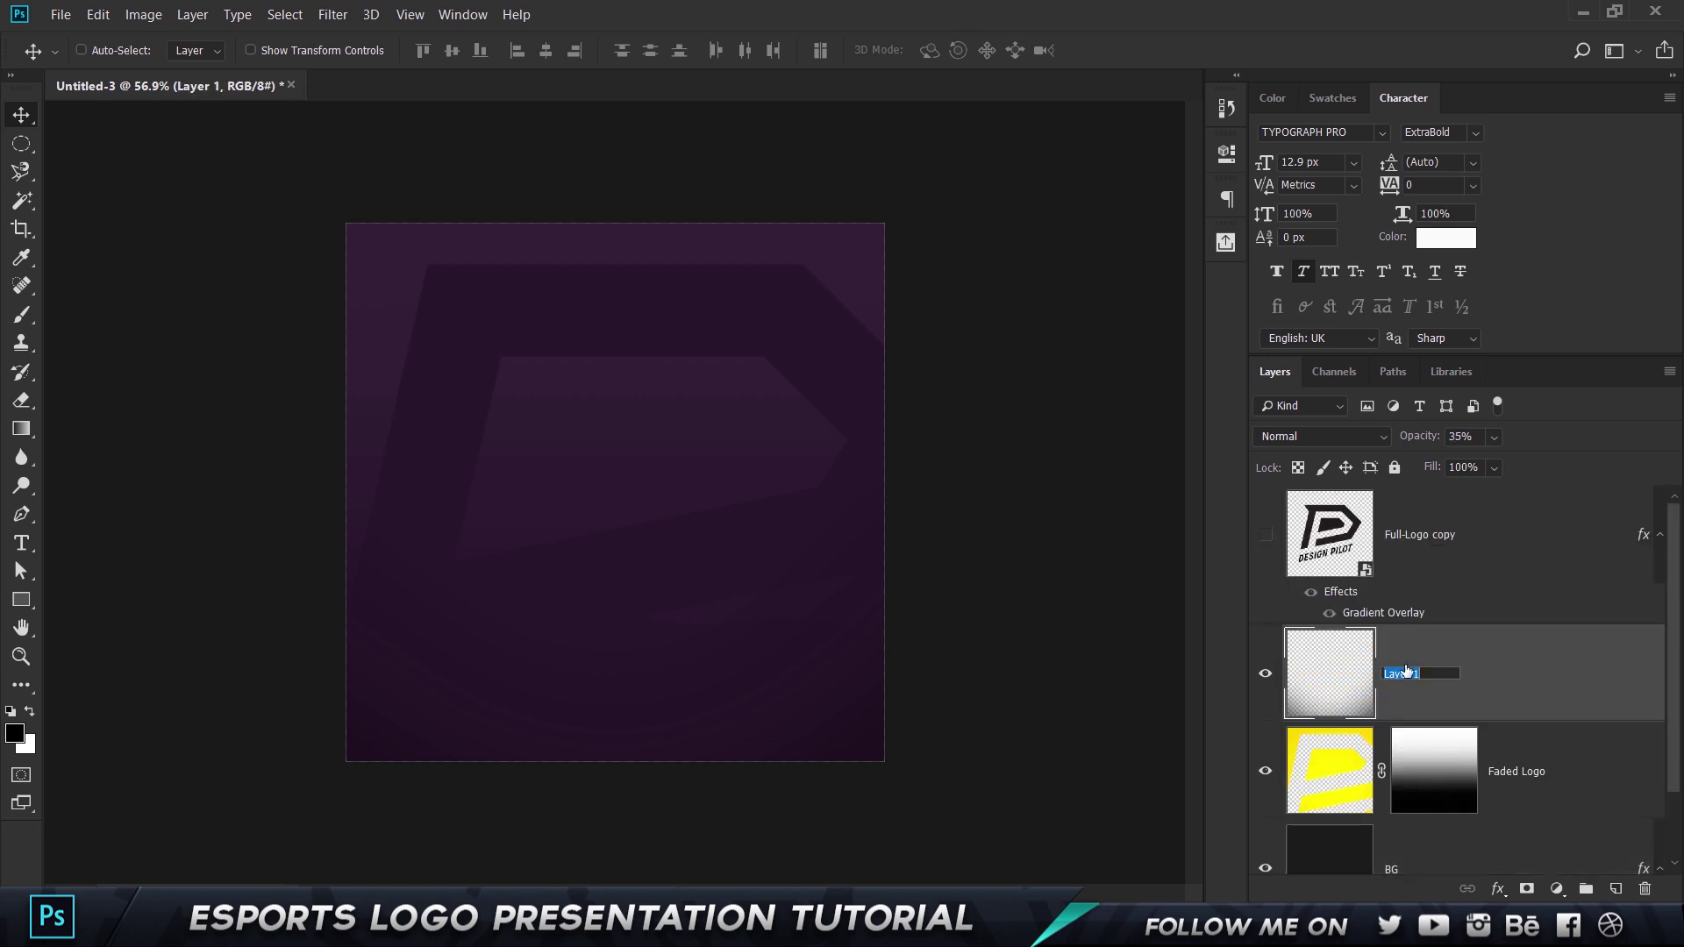
pyautogui.write('Vign')
pyautogui.press('Return')
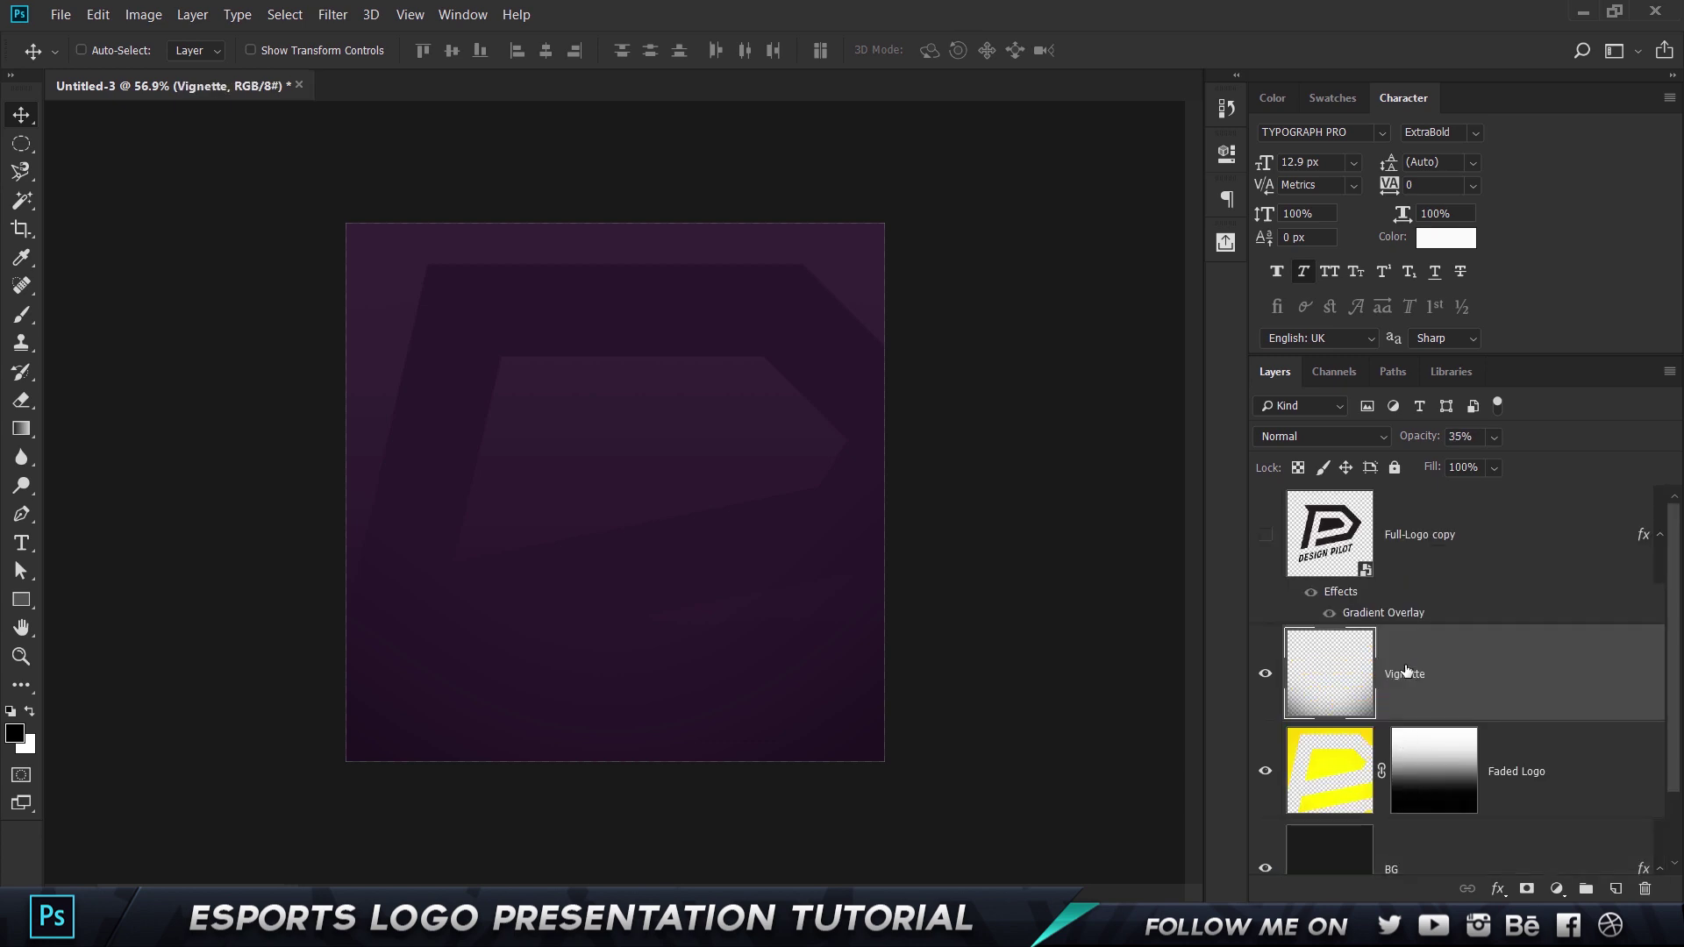
# On a new layer above Vignette, paint one soft white dab centred above the canvas's upper edge with a 1900 px brush
pyautogui.click(1612, 887)
pyautogui.press('b')
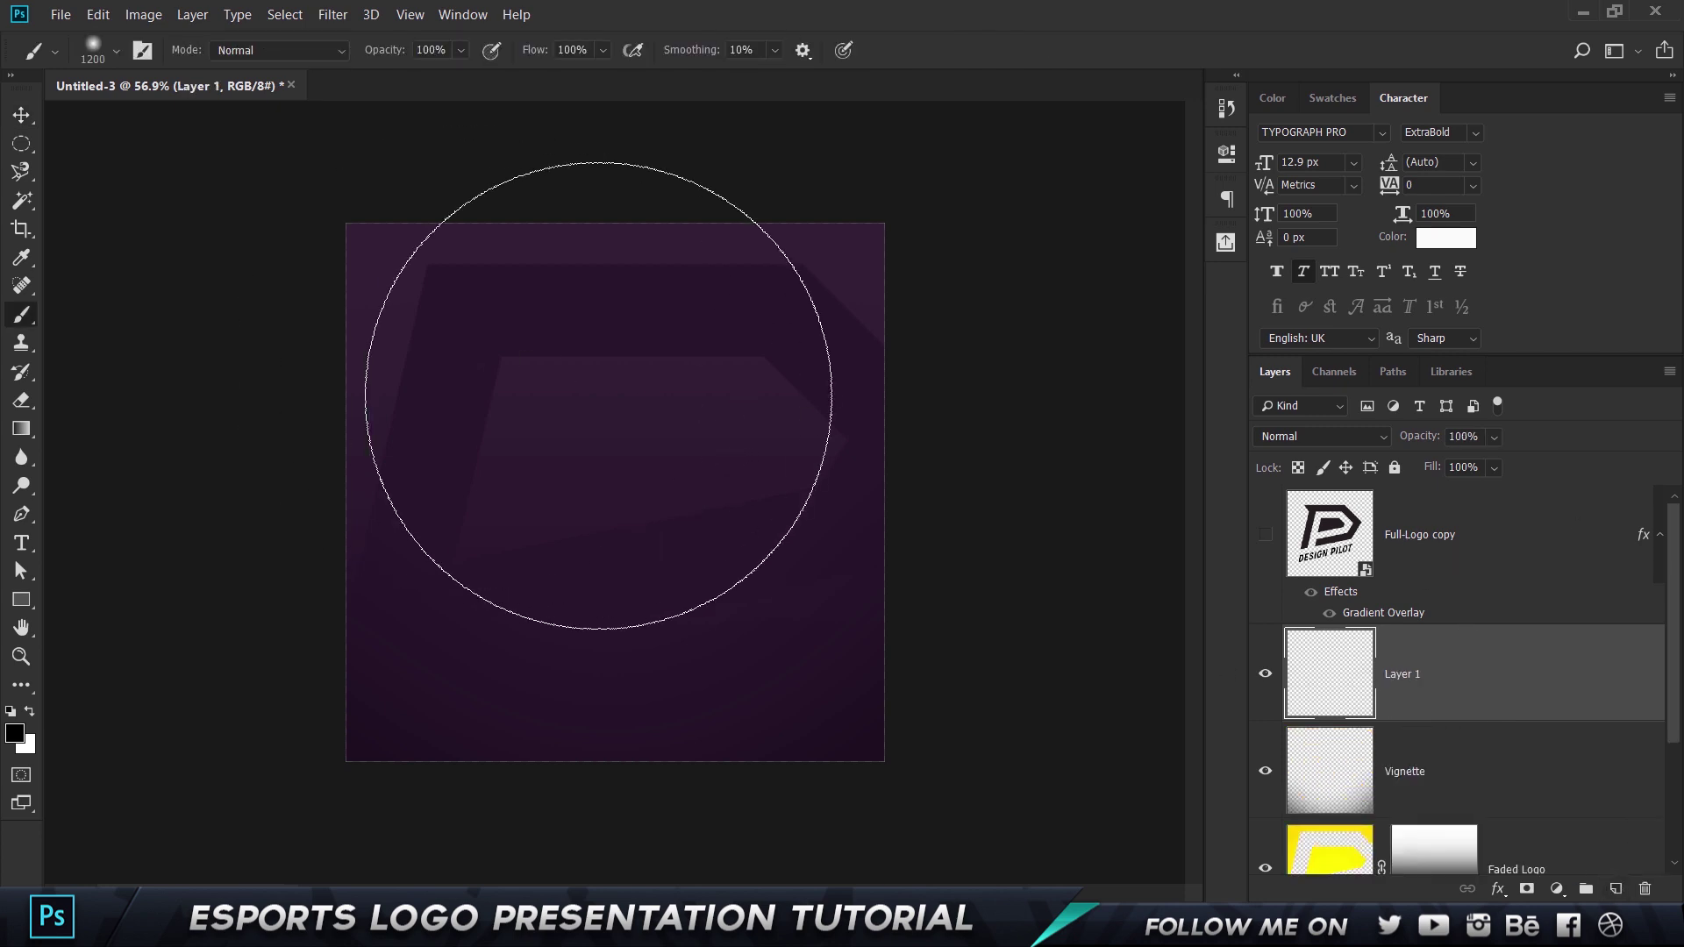
pyautogui.press('x')
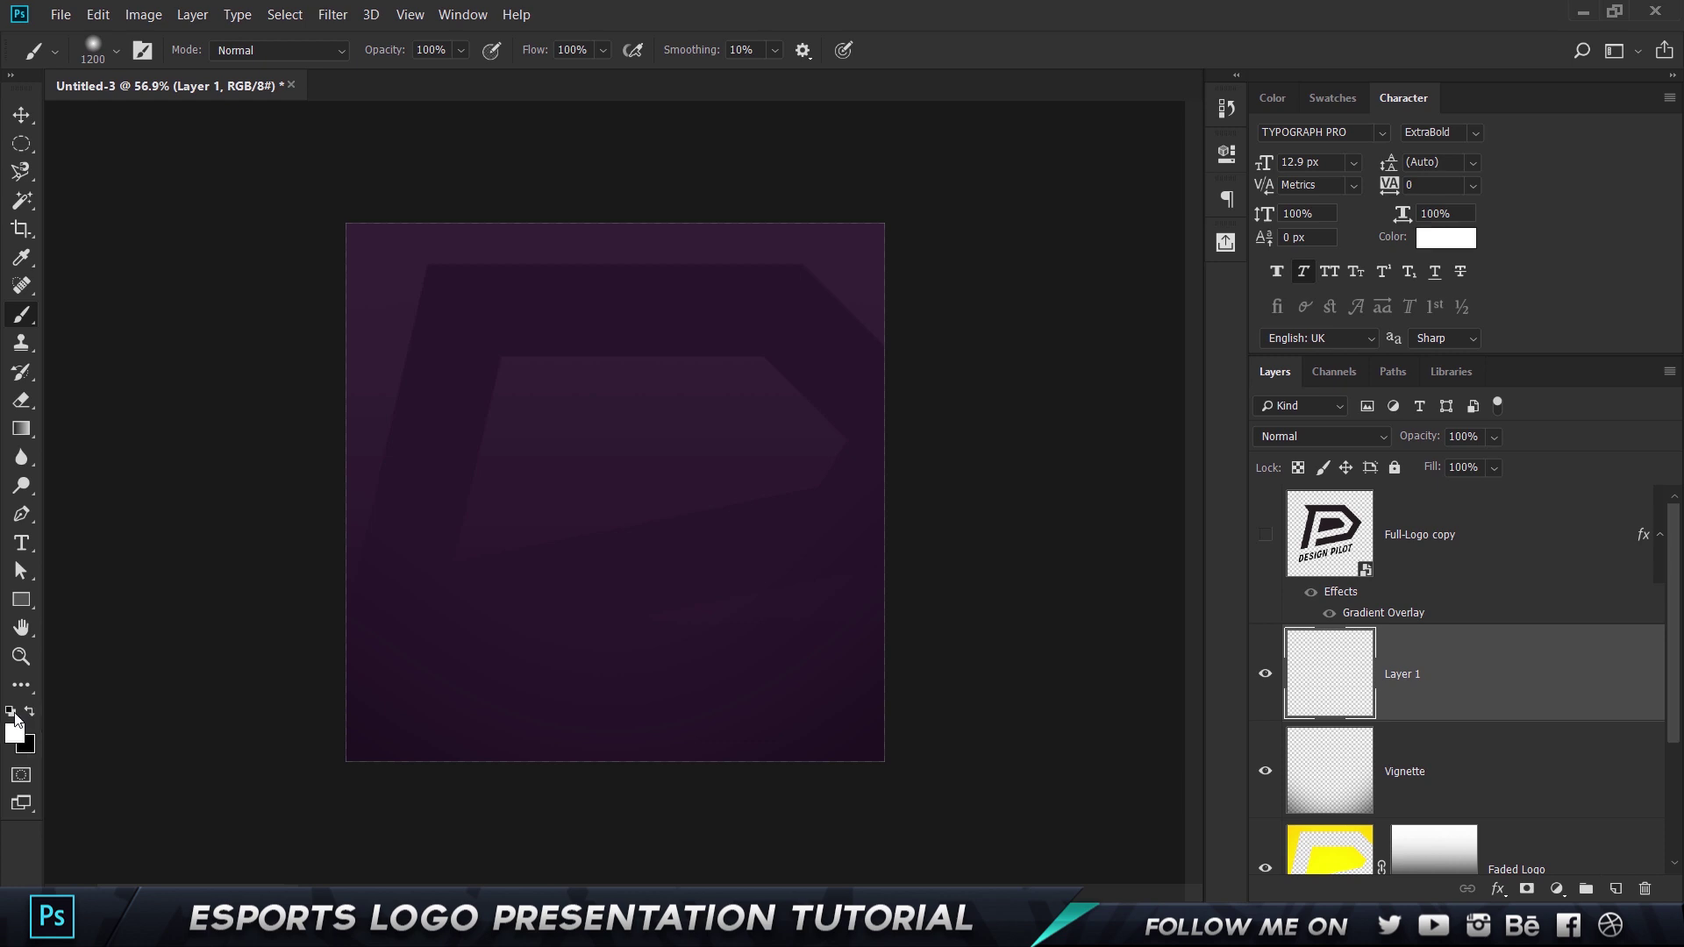
pyautogui.scroll(-4, 602, 263)
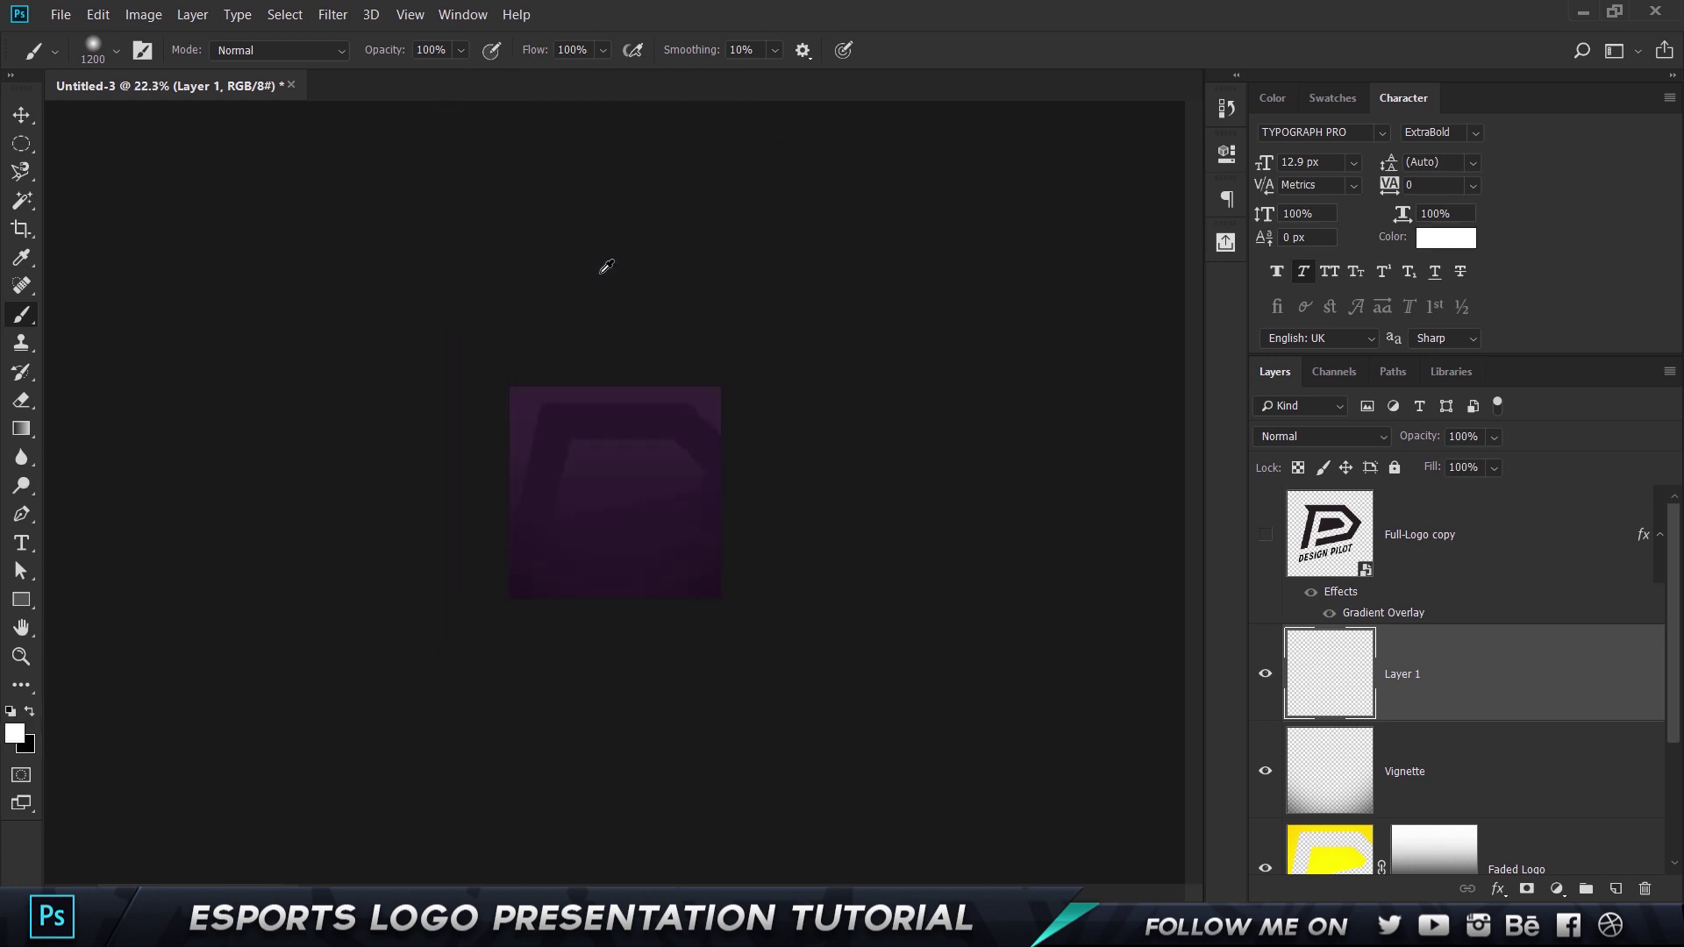
pyautogui.press(']')
pyautogui.press(']')
pyautogui.press(']')
pyautogui.press(']')
pyautogui.press(']')
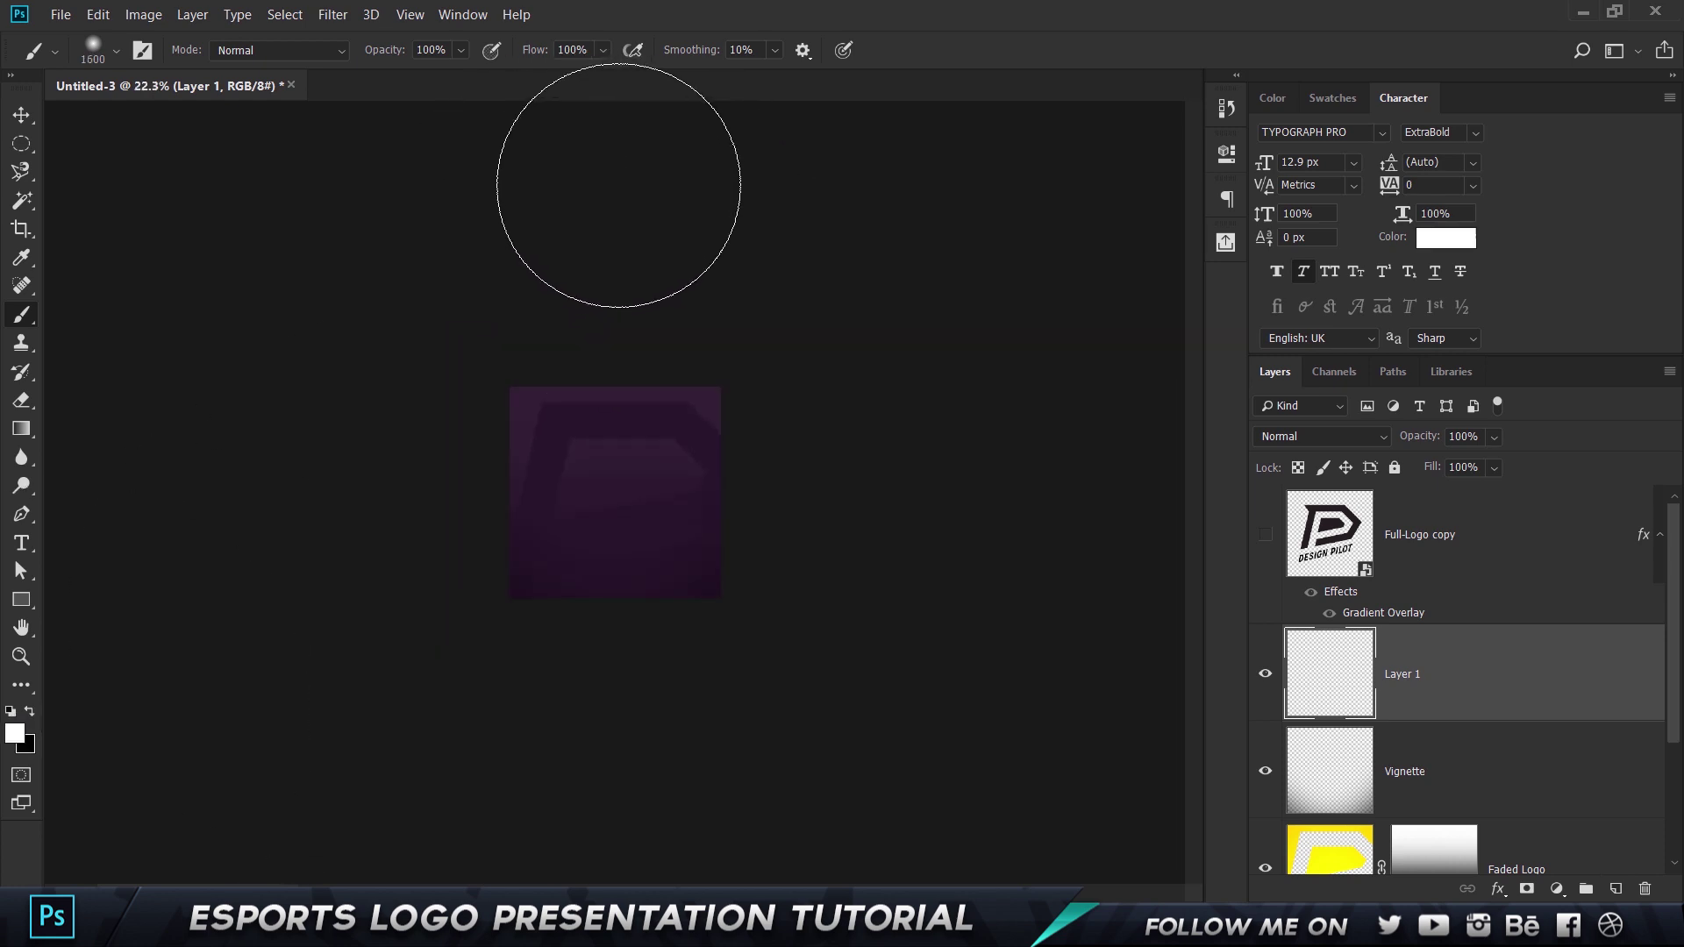
pyautogui.press(']')
pyautogui.press(']')
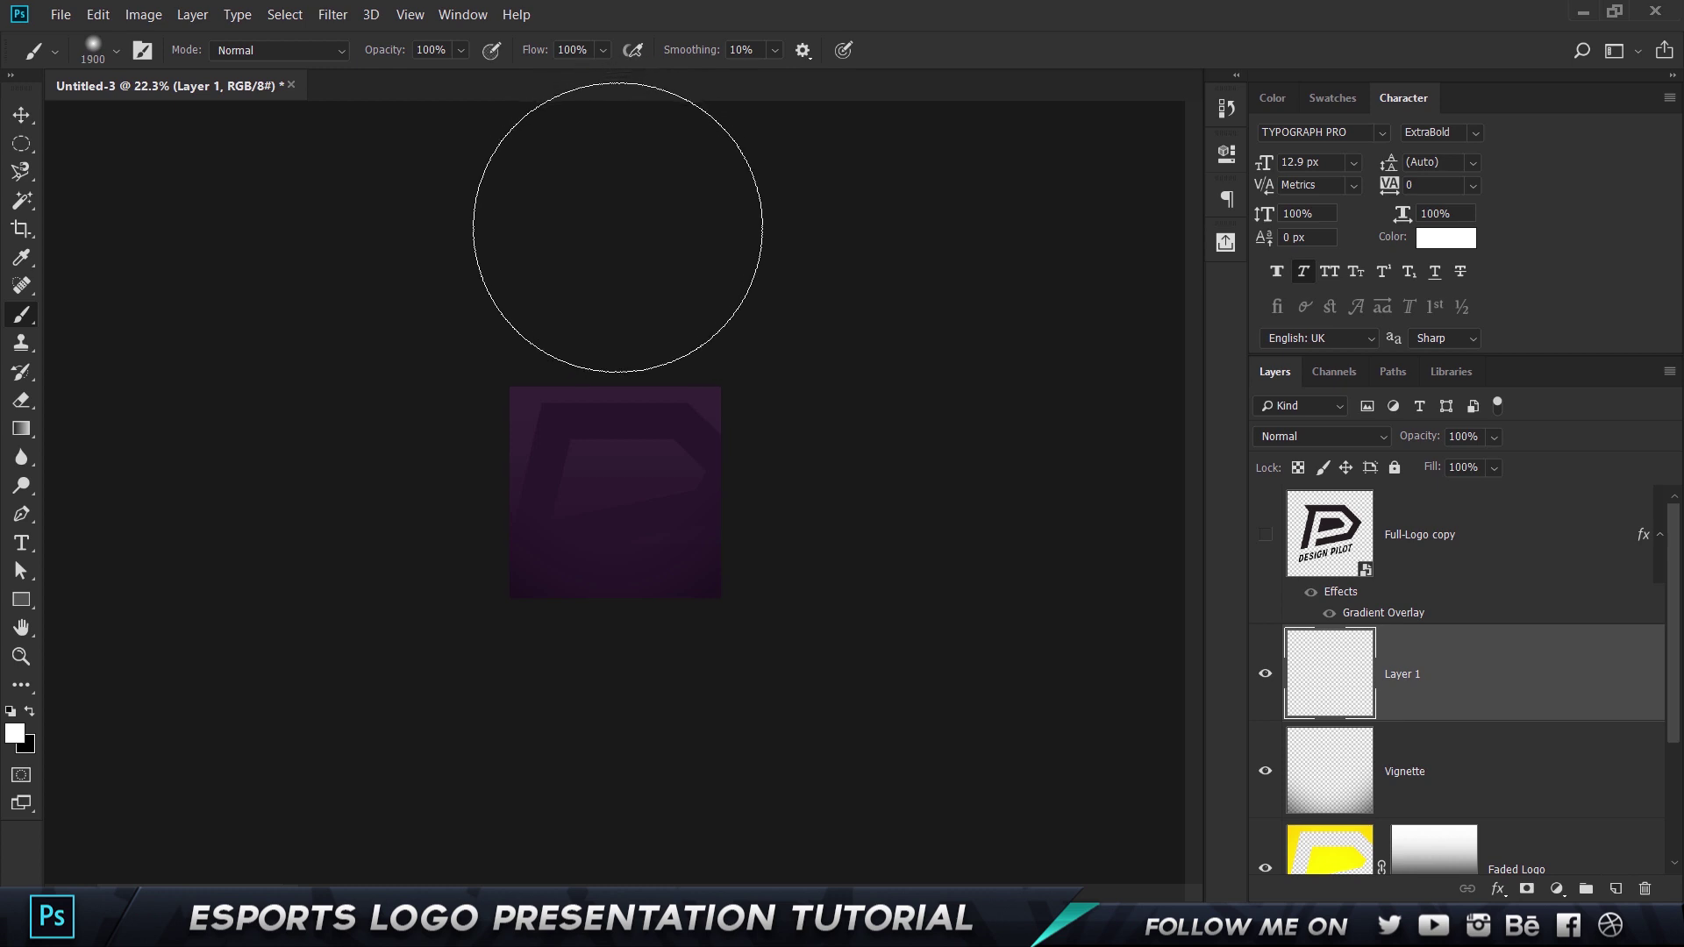
pyautogui.click(623, 227)
pyautogui.scroll(3, 639, 293)
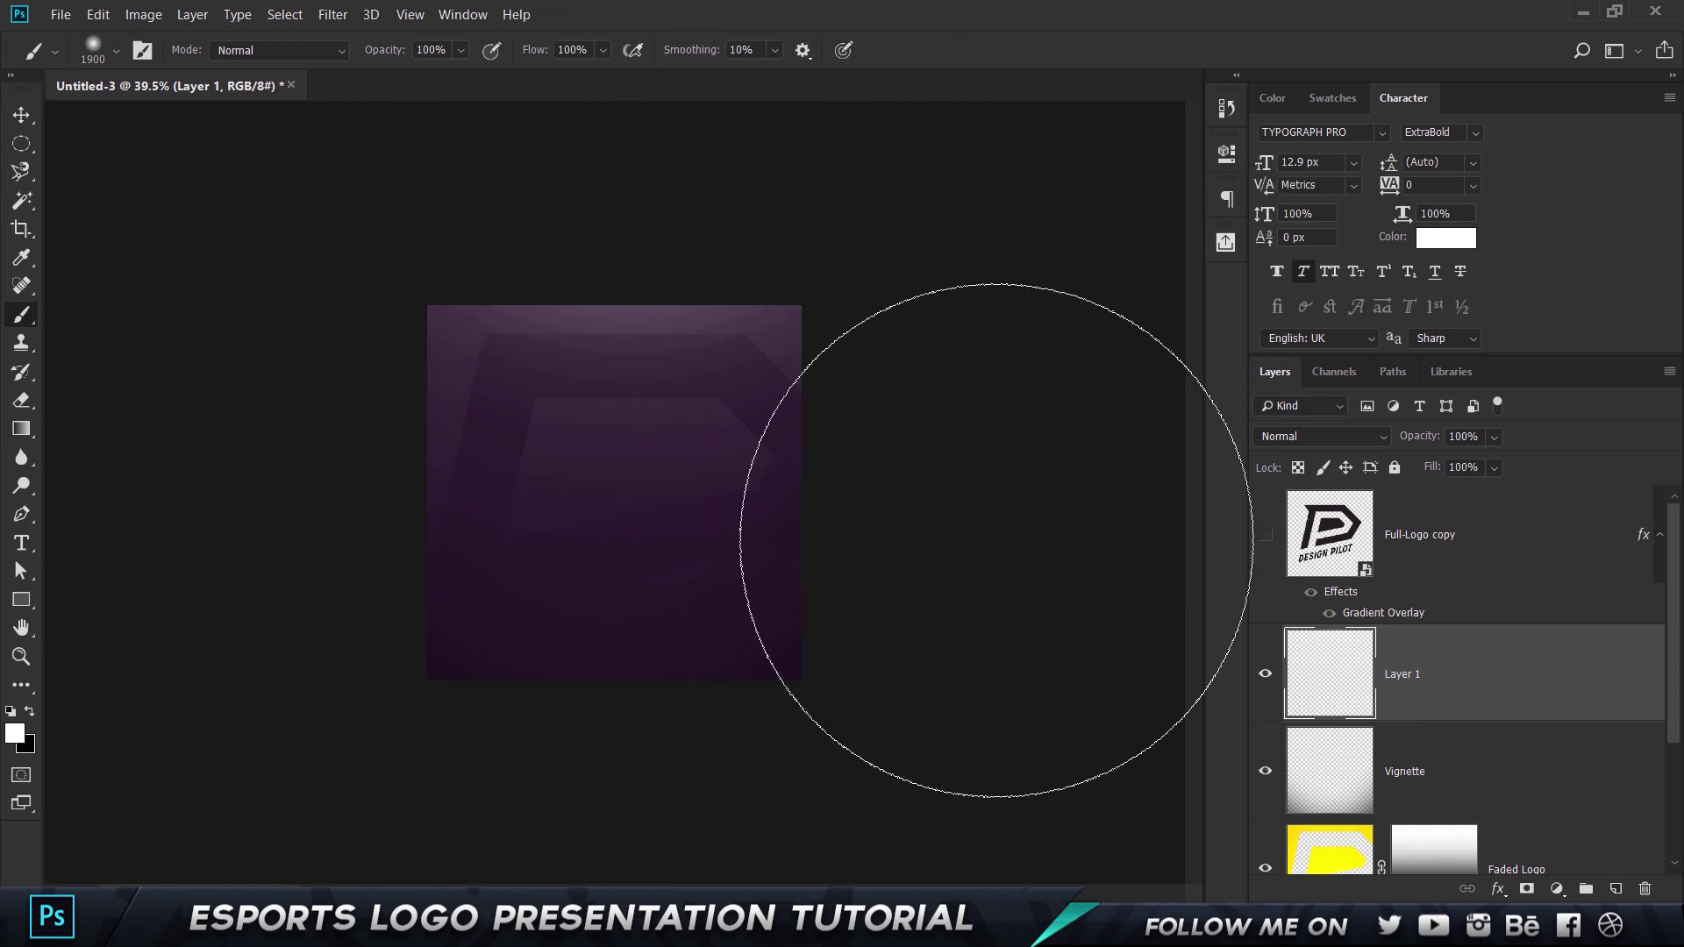
# Duplicate the white glow layer and set the copy's blend mode to Soft Light
pyautogui.press('v')
pyautogui.hotkey('ctrl', 'j')
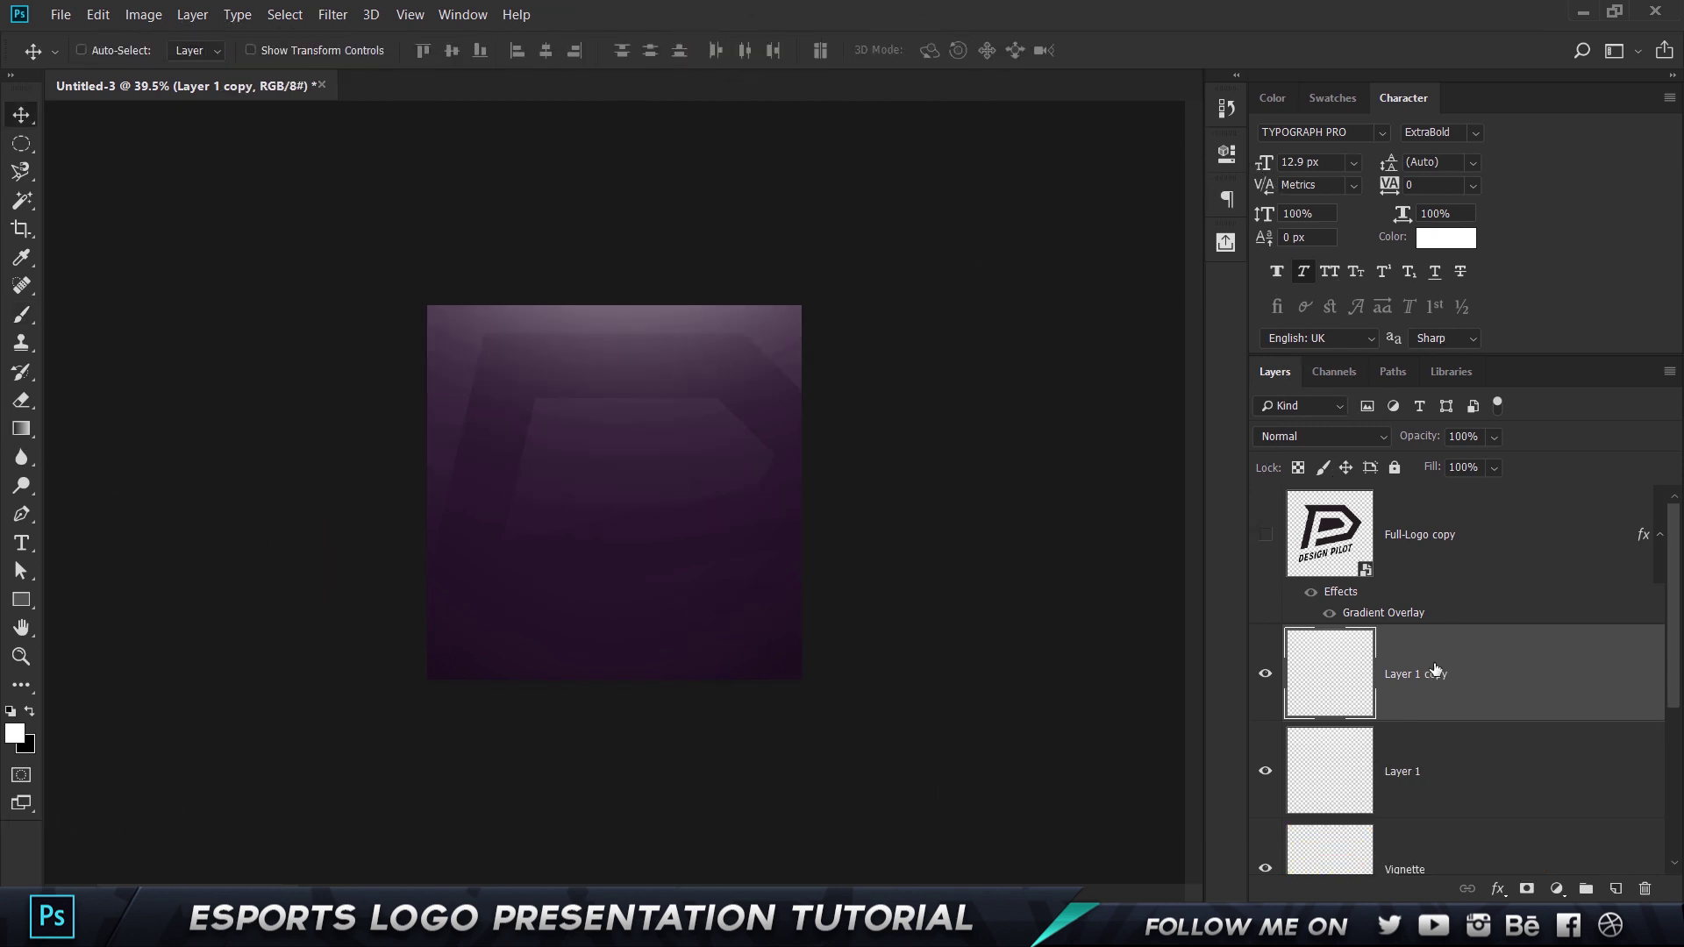
pyautogui.click(1348, 439)
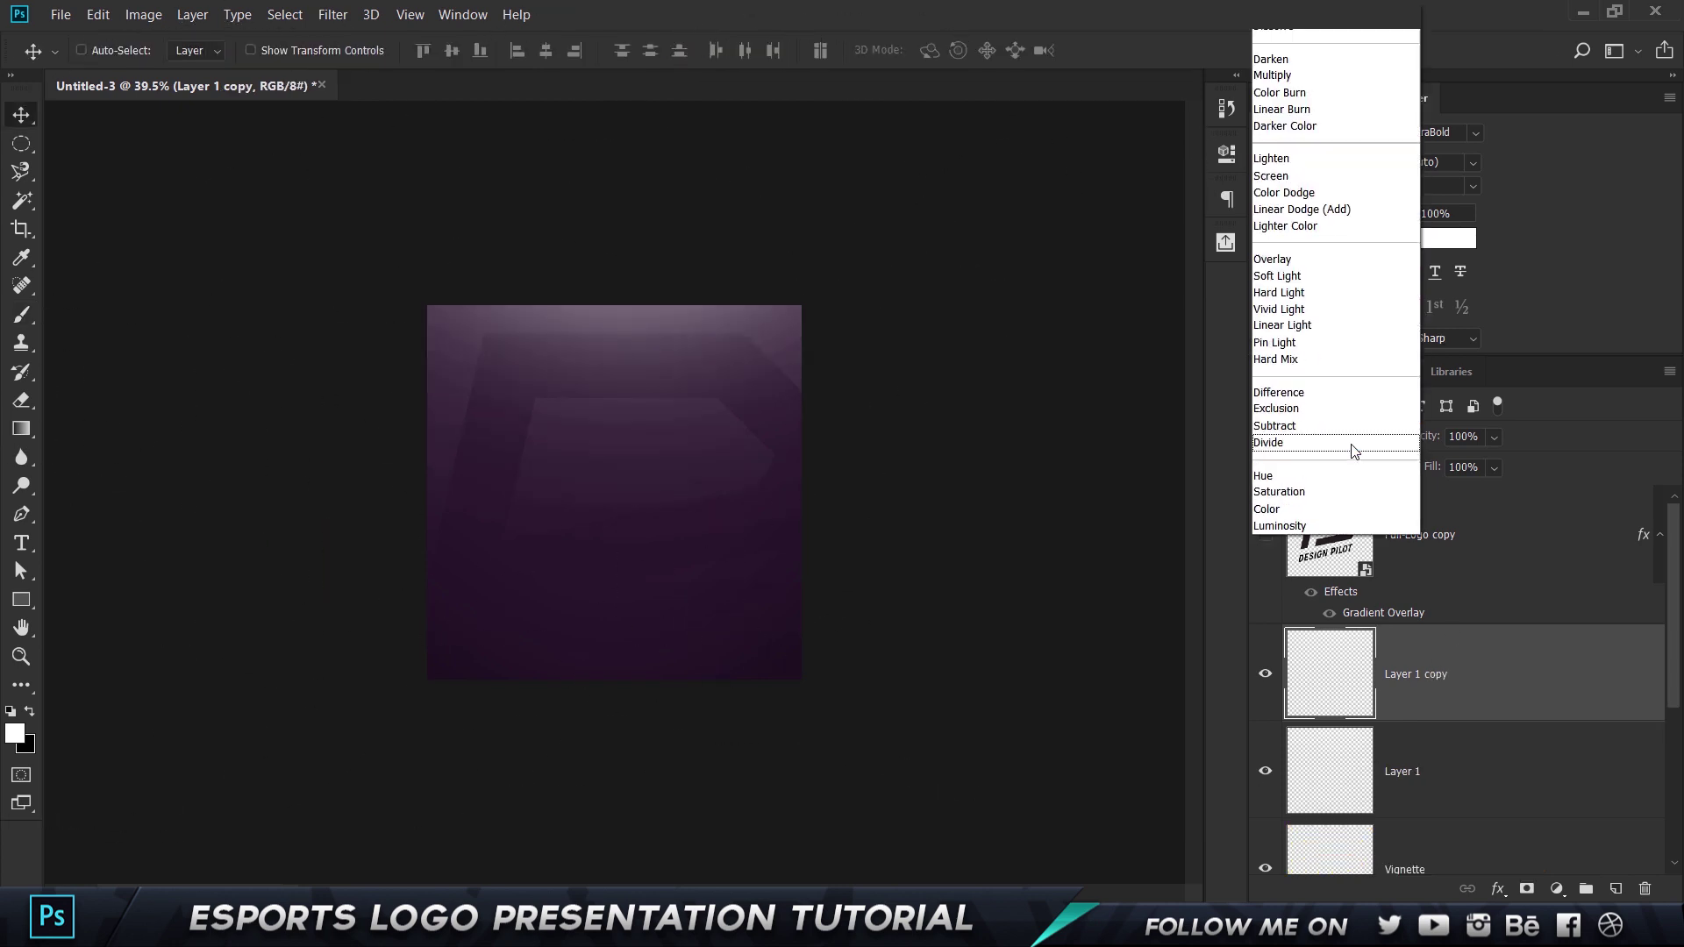
pyautogui.click(1302, 263)
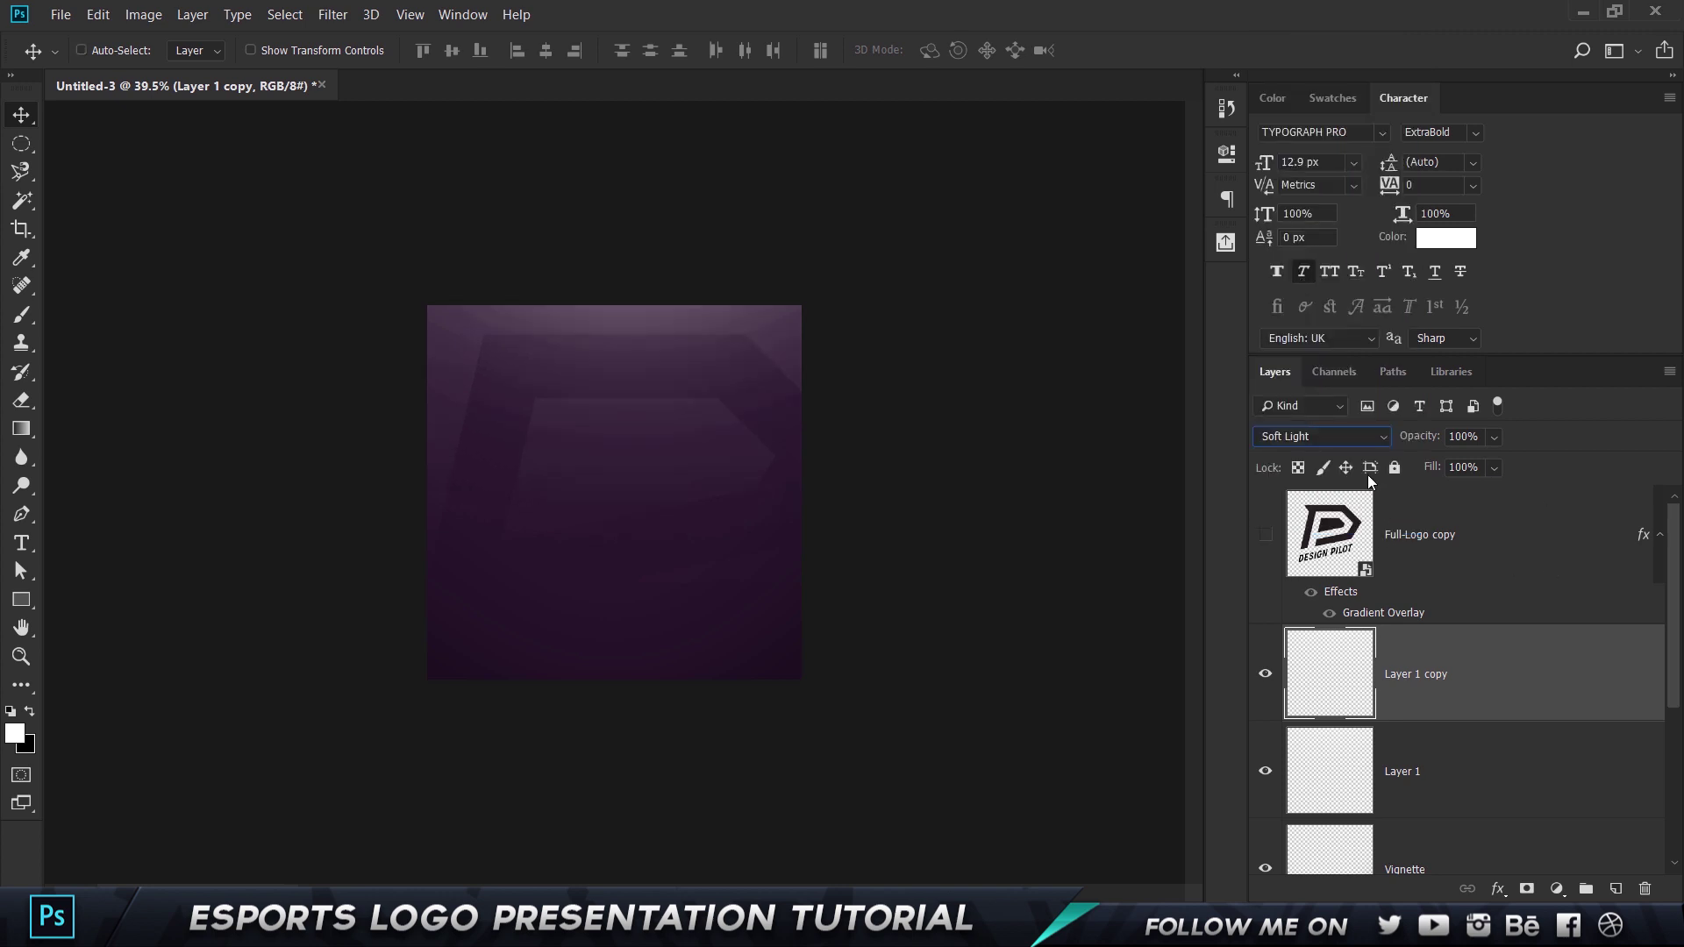
# Duplicate the Soft Light glow copy and set the new copy's blend mode to Overlay
pyautogui.scroll(-2, 1496, 714)
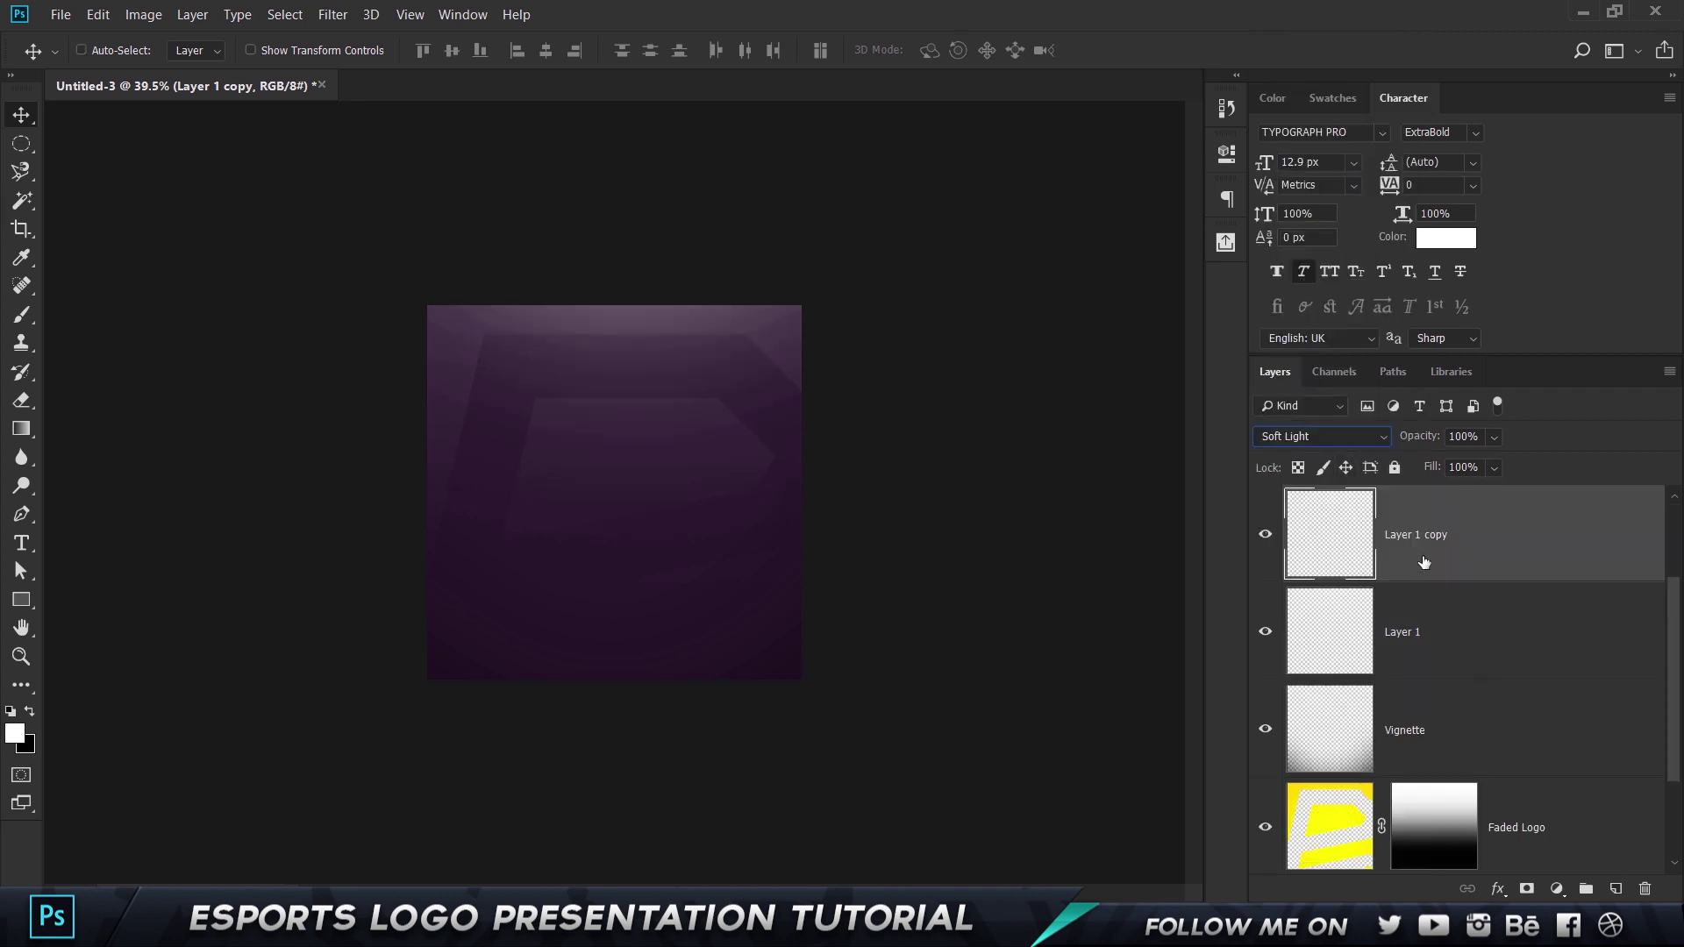
pyautogui.hotkey('ctrl', 'j')
pyautogui.click(1332, 439)
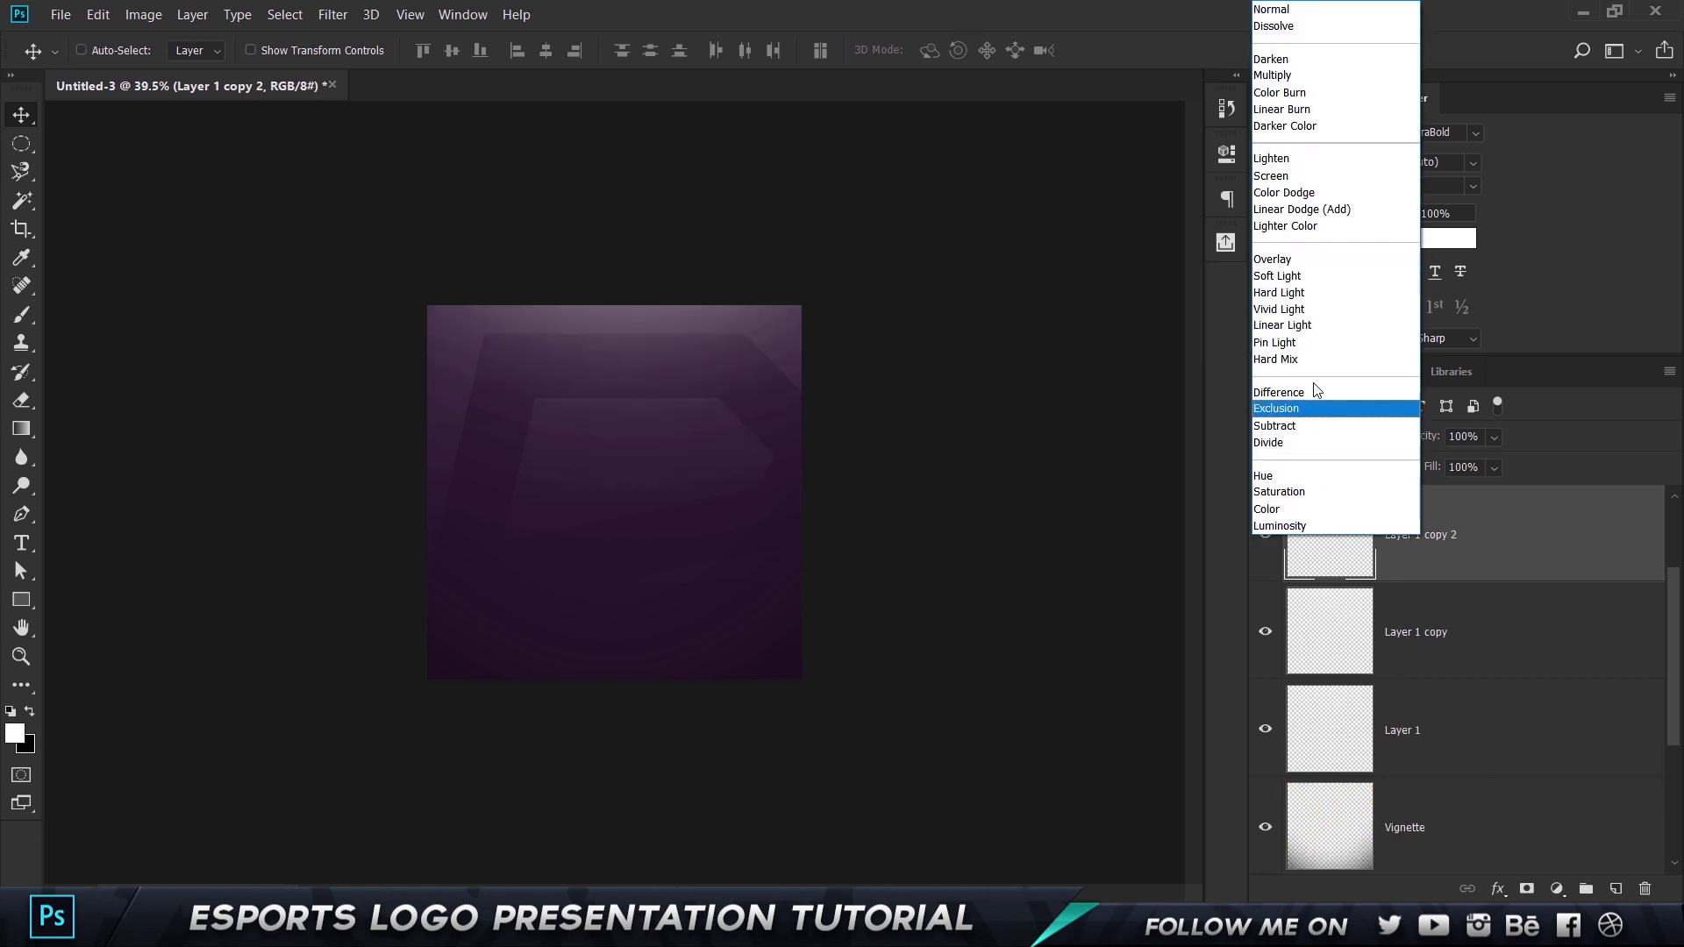
pyautogui.click(1298, 262)
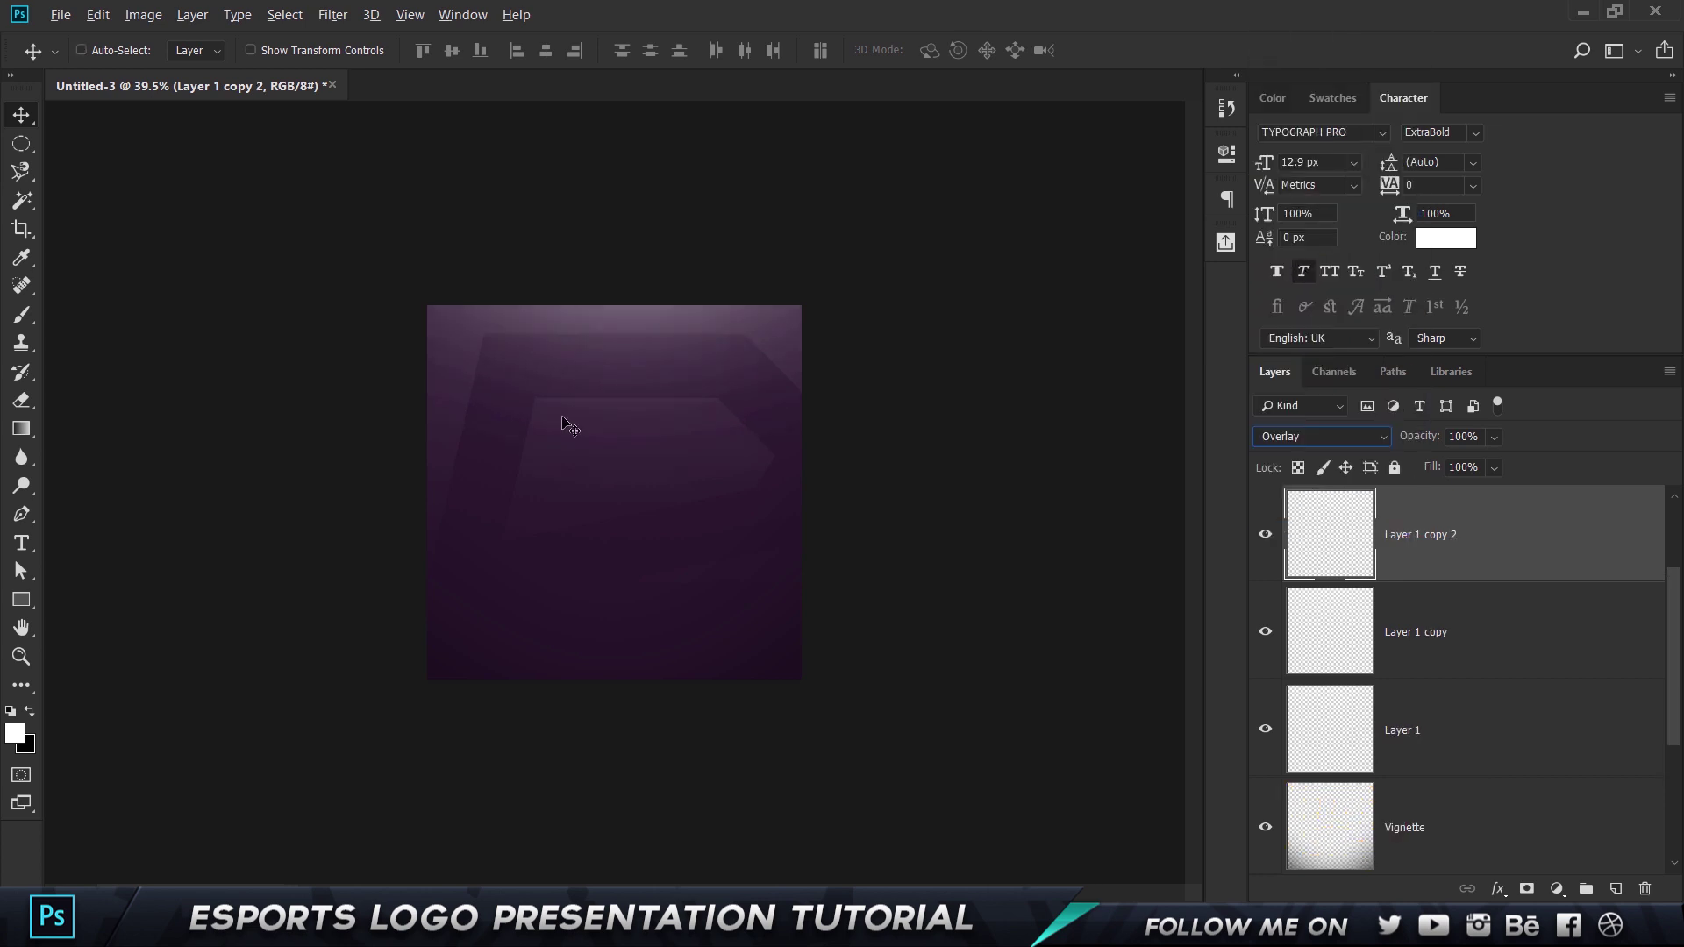
# Merge the white glow layer and its two copies into a single layer
pyautogui.keyDown('shift'); pyautogui.click(1473, 754); pyautogui.keyUp('shift')
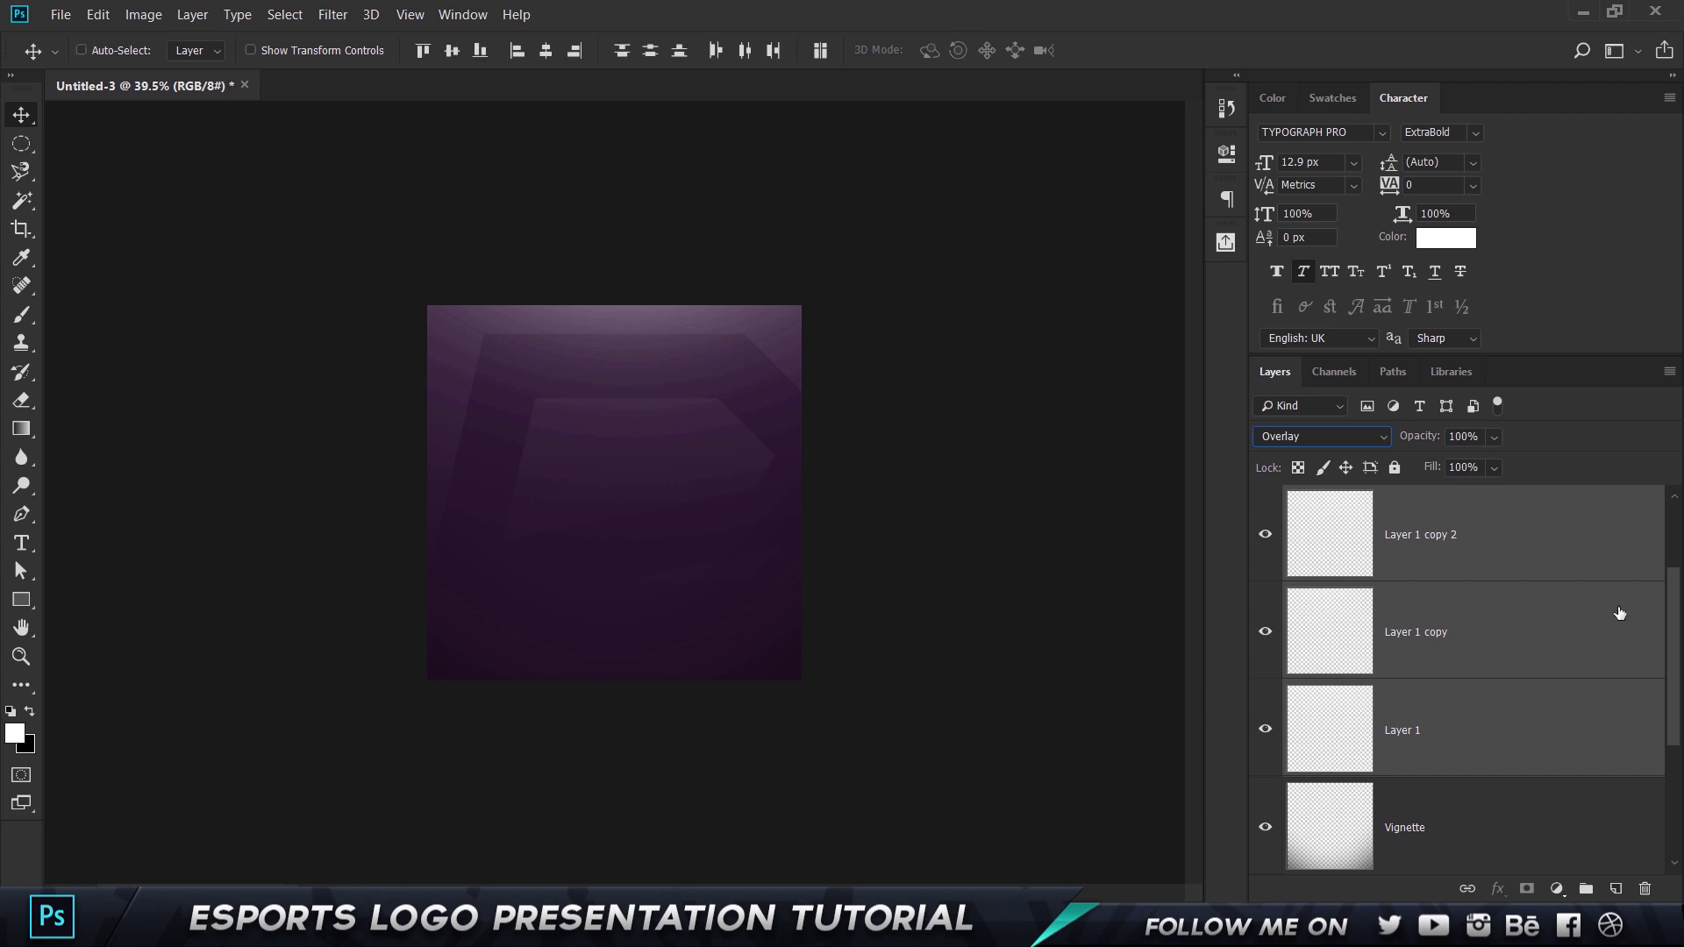
pyautogui.hotkey('ctrl', 'e')
pyautogui.hotkey('ctrl', 'z')
pyautogui.rightClick(1353, 536)
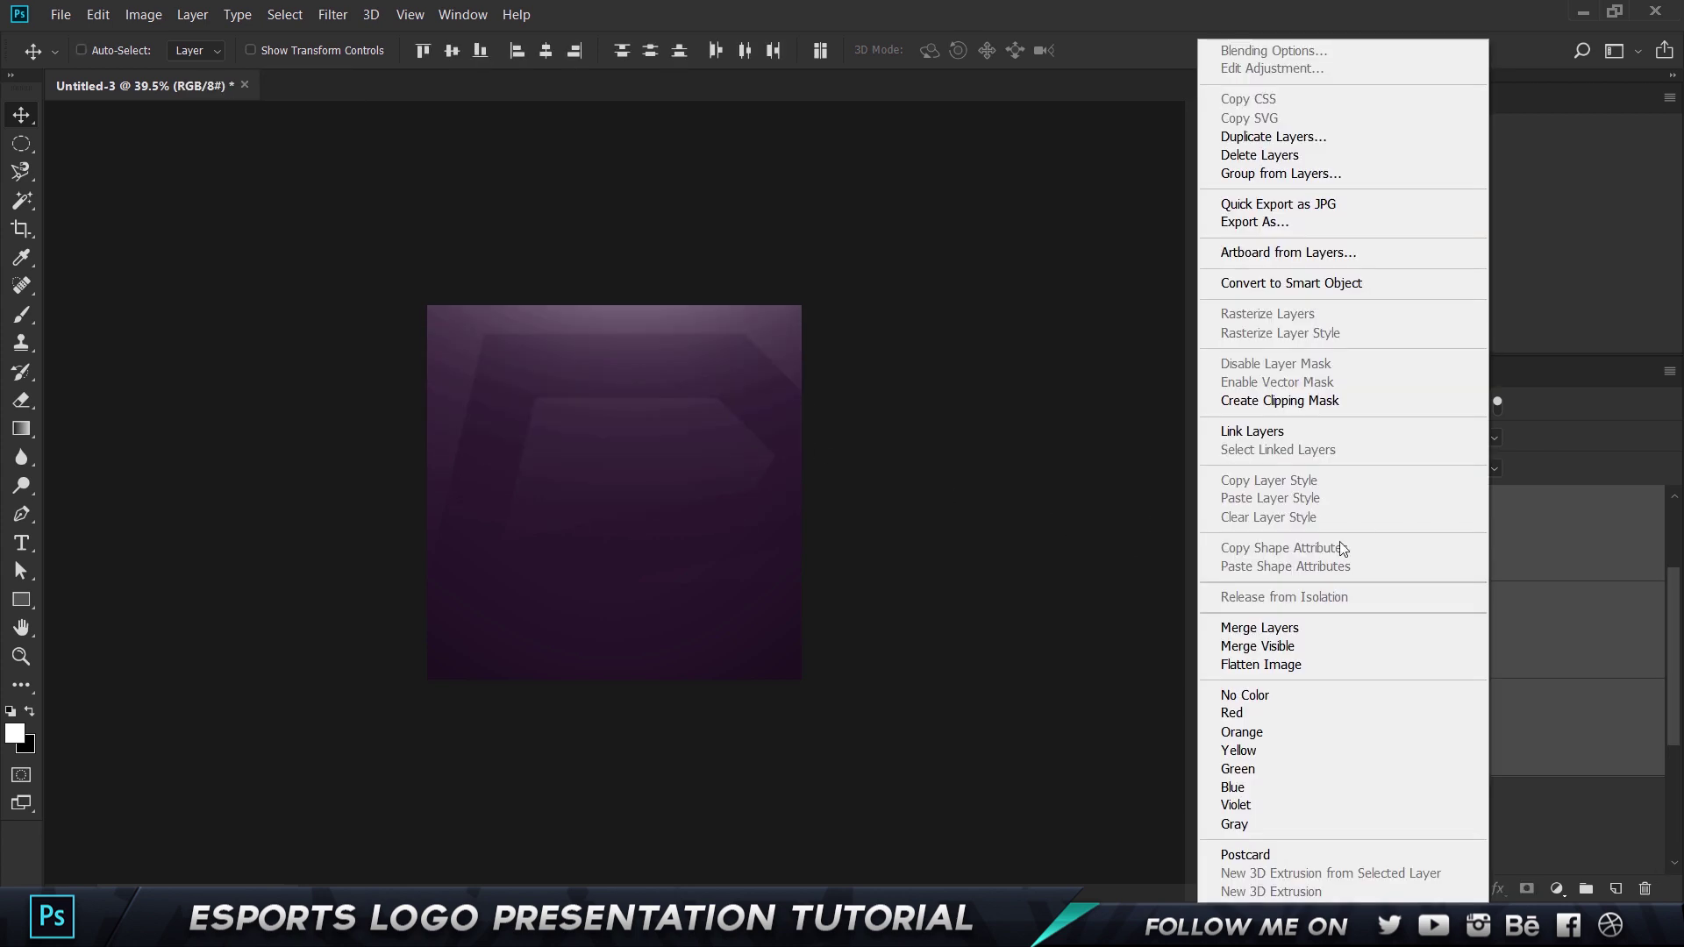
pyautogui.click(1272, 629)
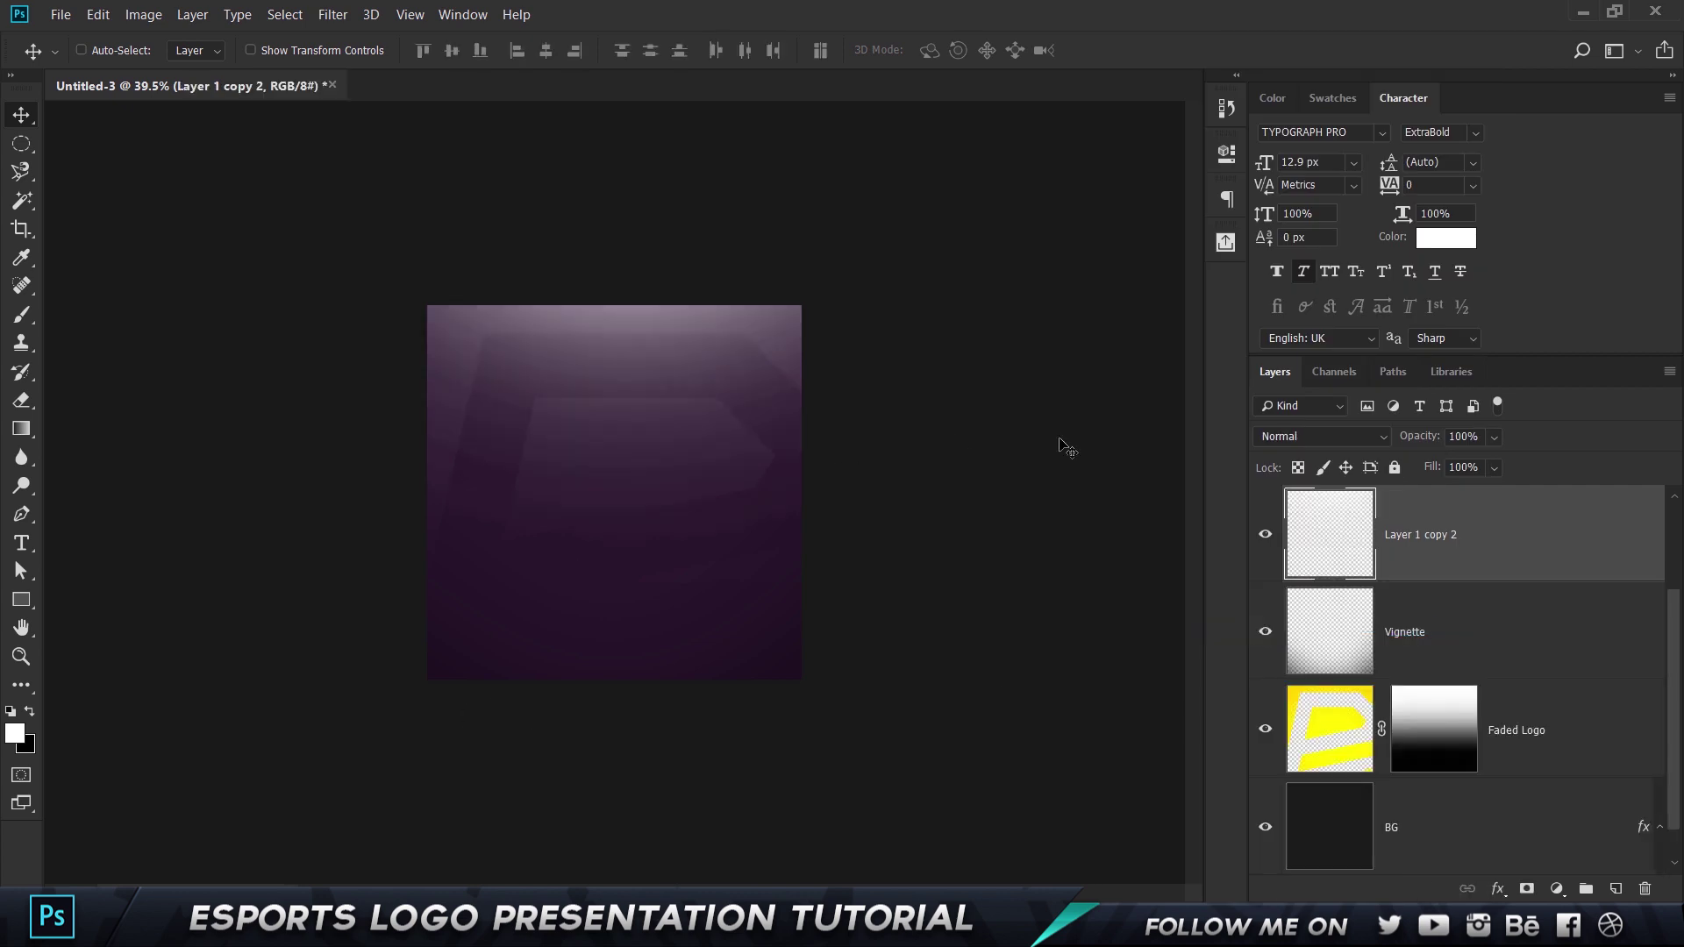
# Try Overlay and a series of other blend modes on the merged glow layer, ending back on Normal
pyautogui.click(1318, 436)
pyautogui.click(1307, 260)
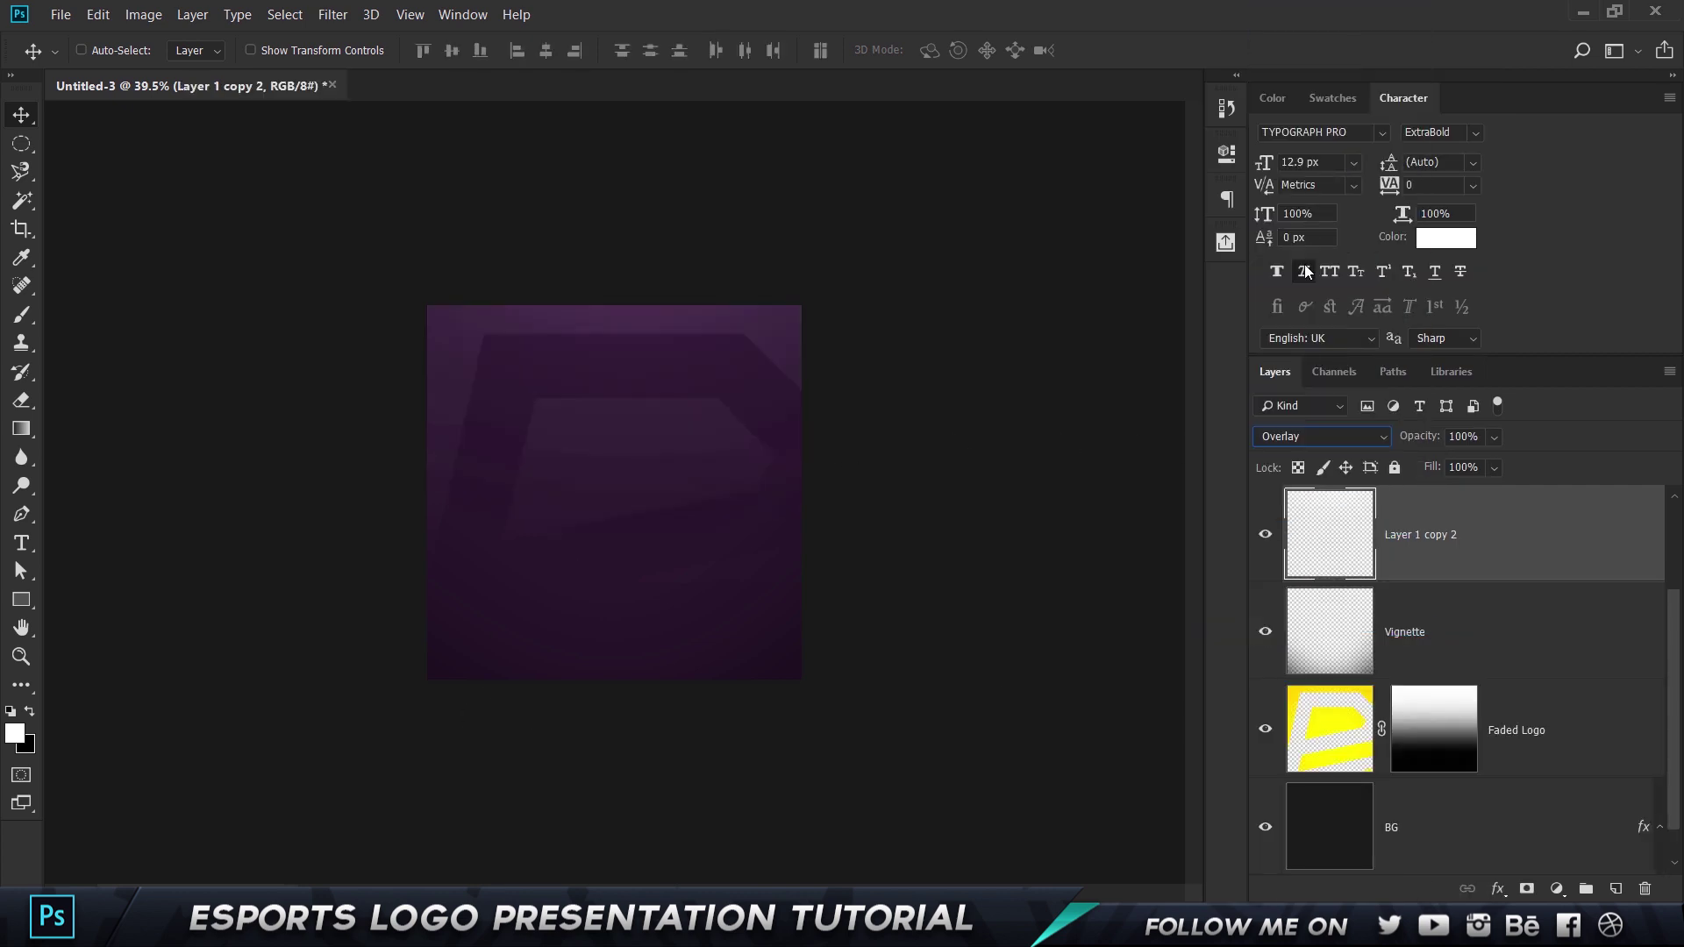
pyautogui.hotkey('shift', '+')
pyautogui.hotkey('shift', '-')
pyautogui.hotkey('shift', '-')
pyautogui.hotkey('shift', '-')
pyautogui.hotkey('shift', '-')
pyautogui.hotkey('shift', '-')
pyautogui.hotkey('shift', '-')
pyautogui.hotkey('shift', '-')
pyautogui.hotkey('shift', '-')
pyautogui.hotkey('shift', '-')
pyautogui.hotkey('shift', '-')
pyautogui.hotkey('shift', '-')
pyautogui.hotkey('shift', '-')
pyautogui.hotkey('shift', '-')
pyautogui.hotkey('shift', '-')
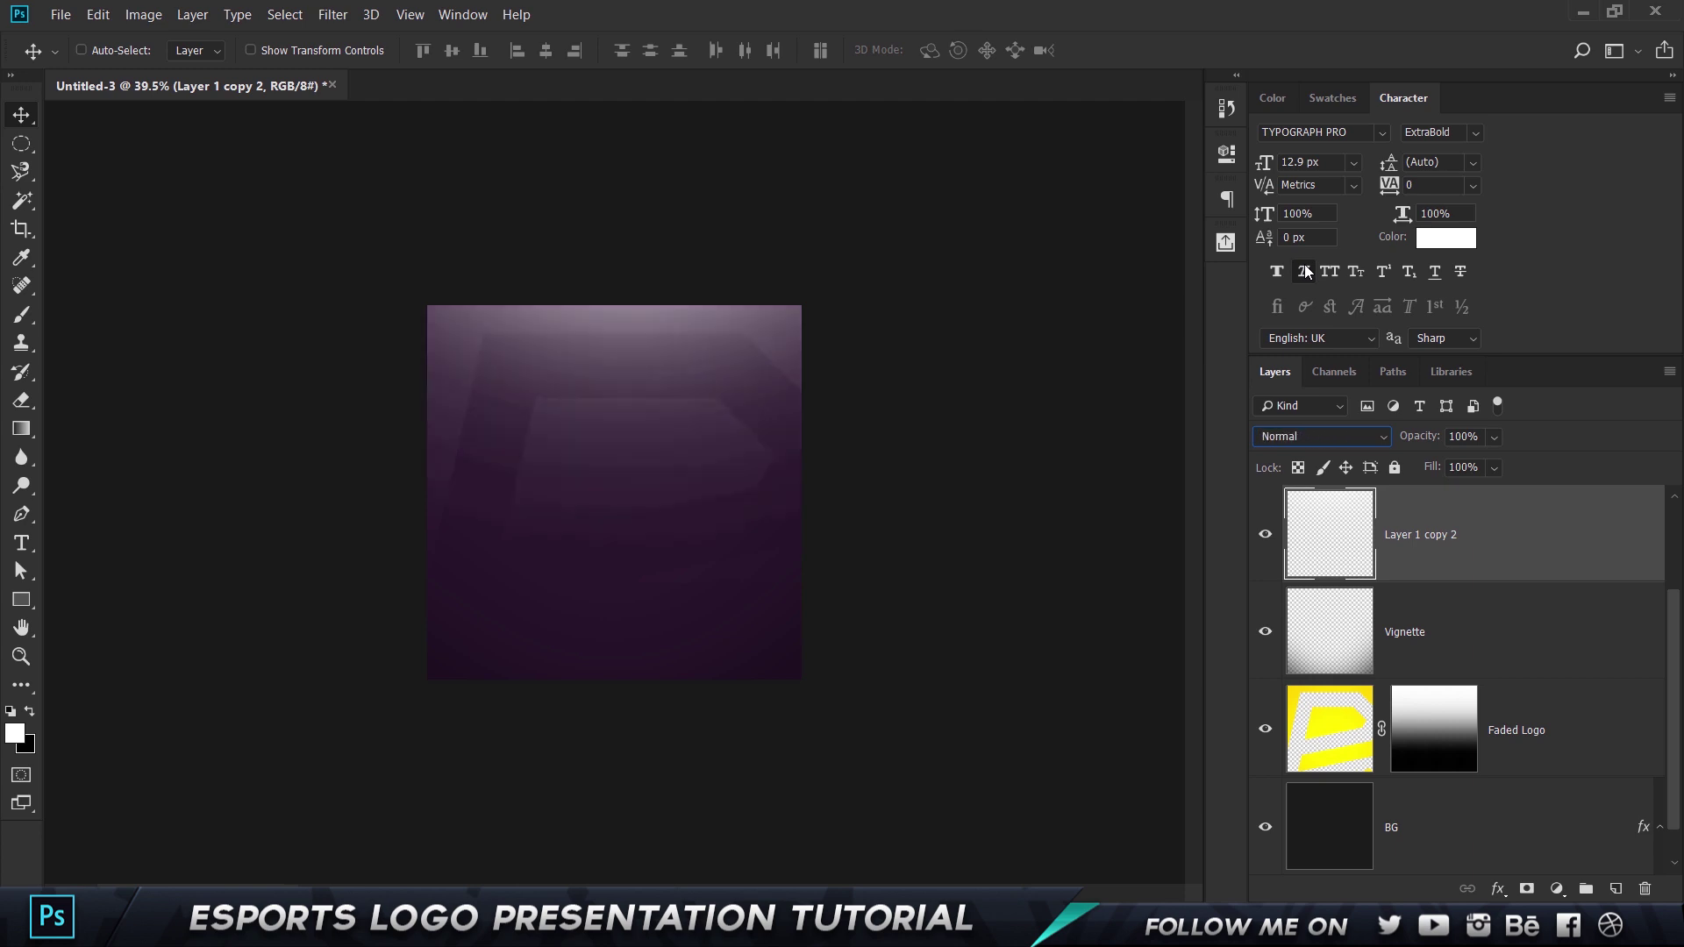
# Try opacities of 50% and 70% on the merged glow layer and settle on 55%
pyautogui.click(1419, 438)
pyautogui.write('50')
pyautogui.press('Return')
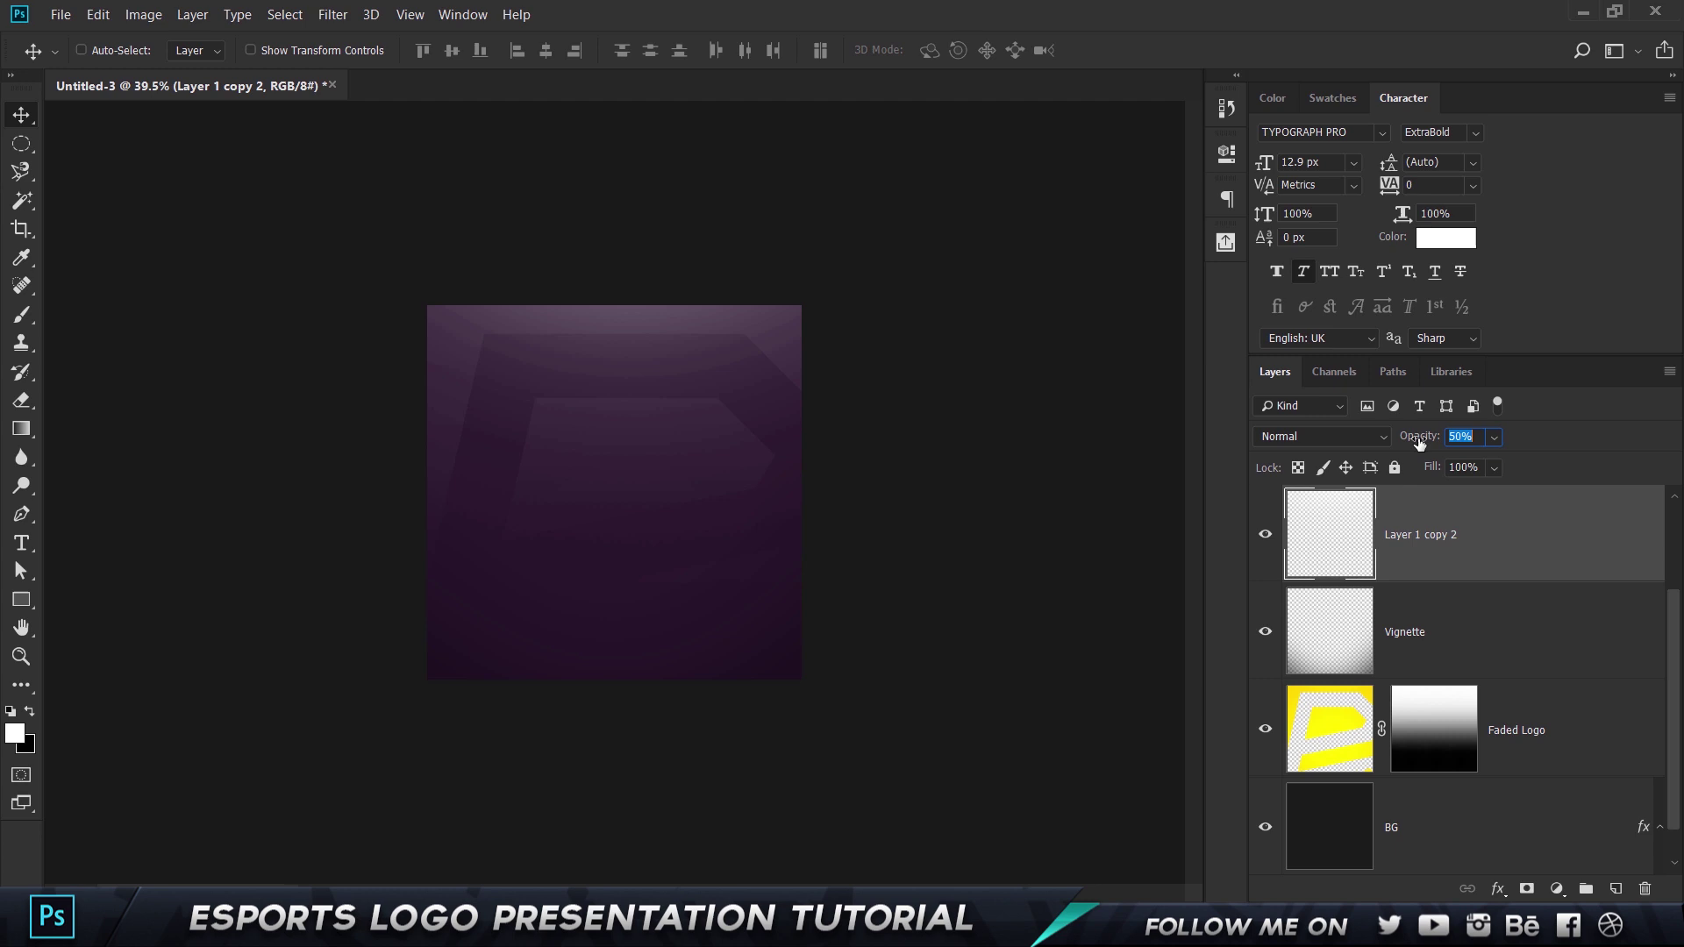
pyautogui.write('70')
pyautogui.press('Return')
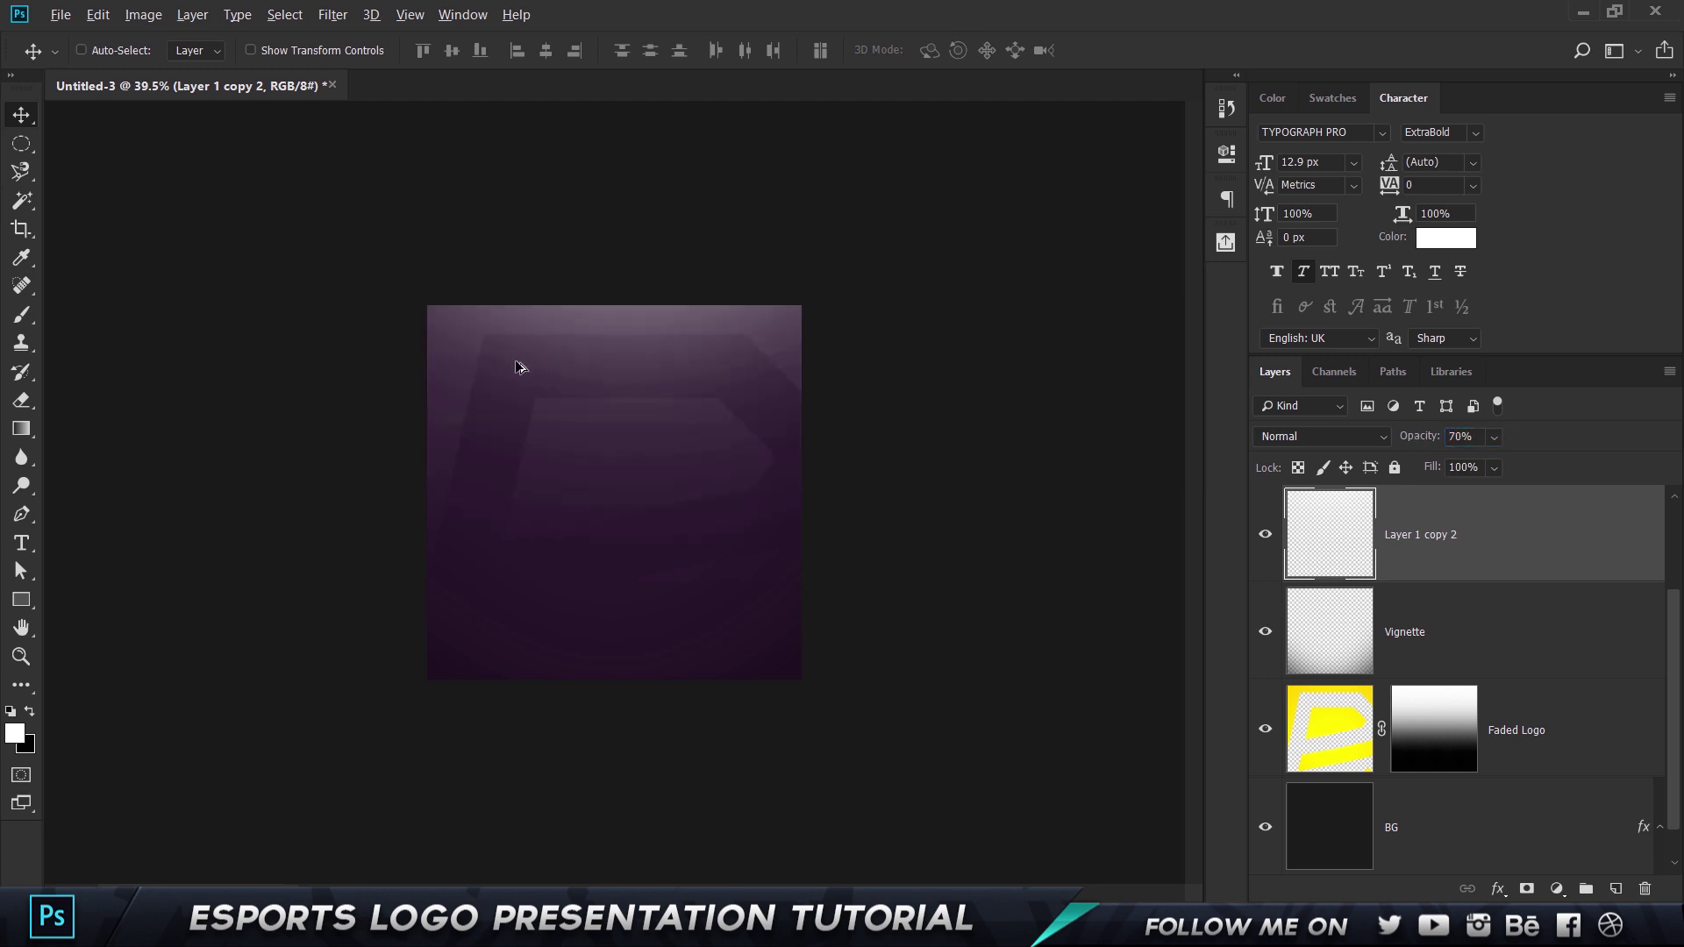
pyautogui.scroll(2, 520, 365)
pyautogui.click(1429, 443)
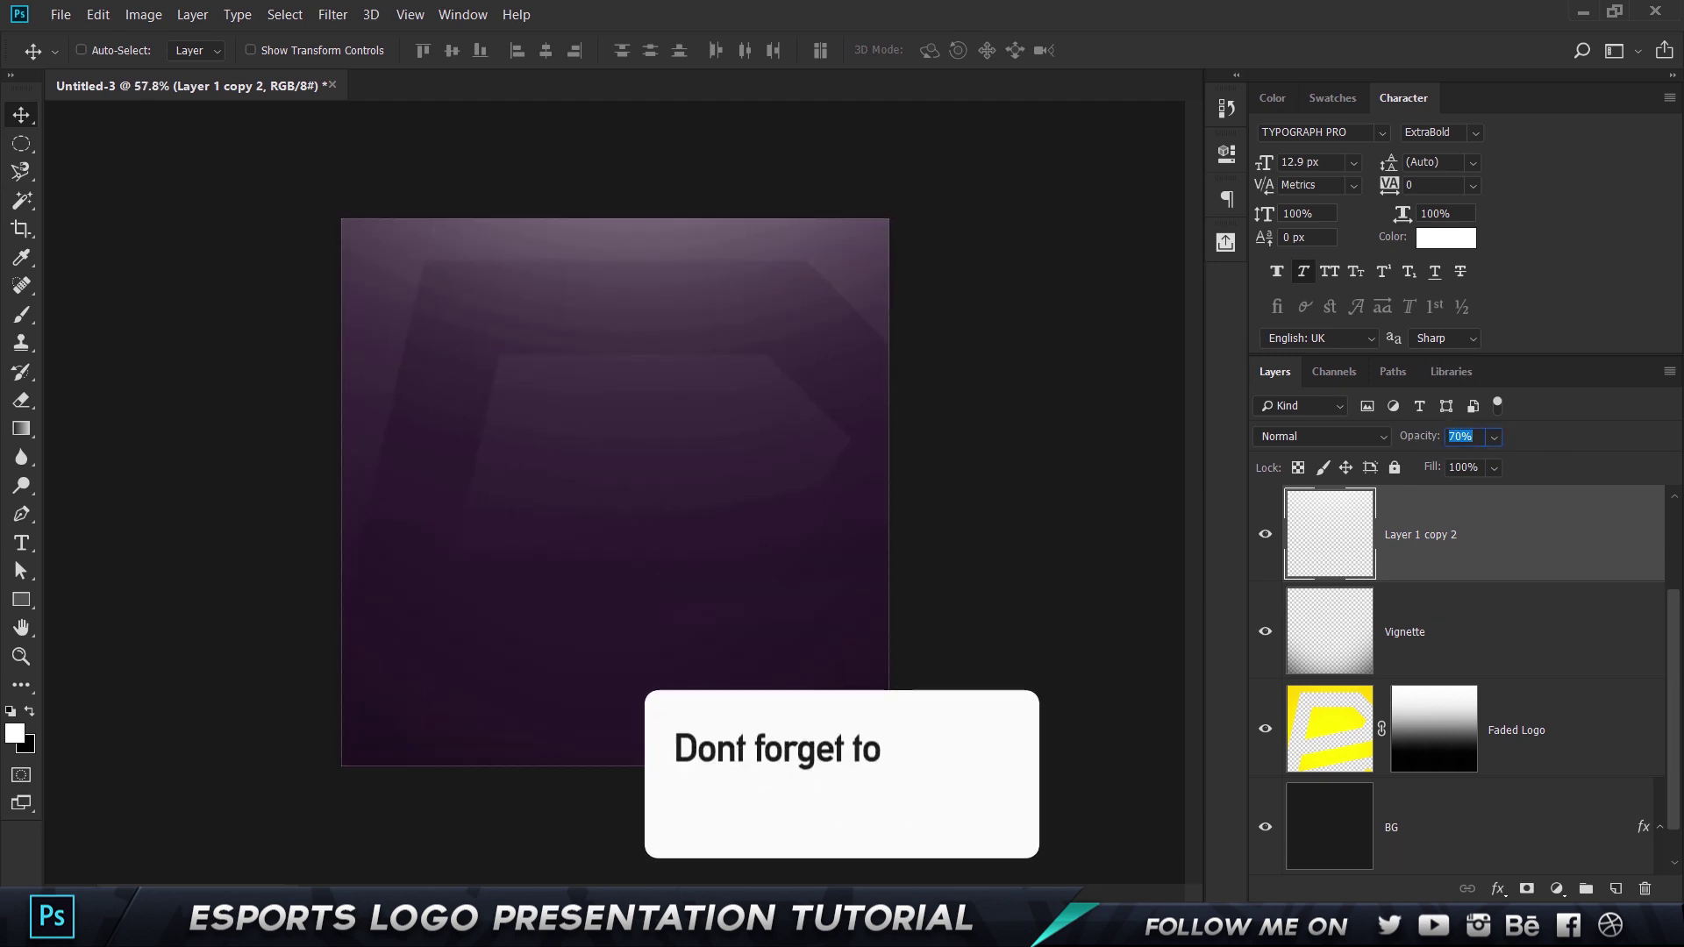
pyautogui.write('50')
pyautogui.moveTo(1432, 444); pyautogui.dragTo(1436, 445)
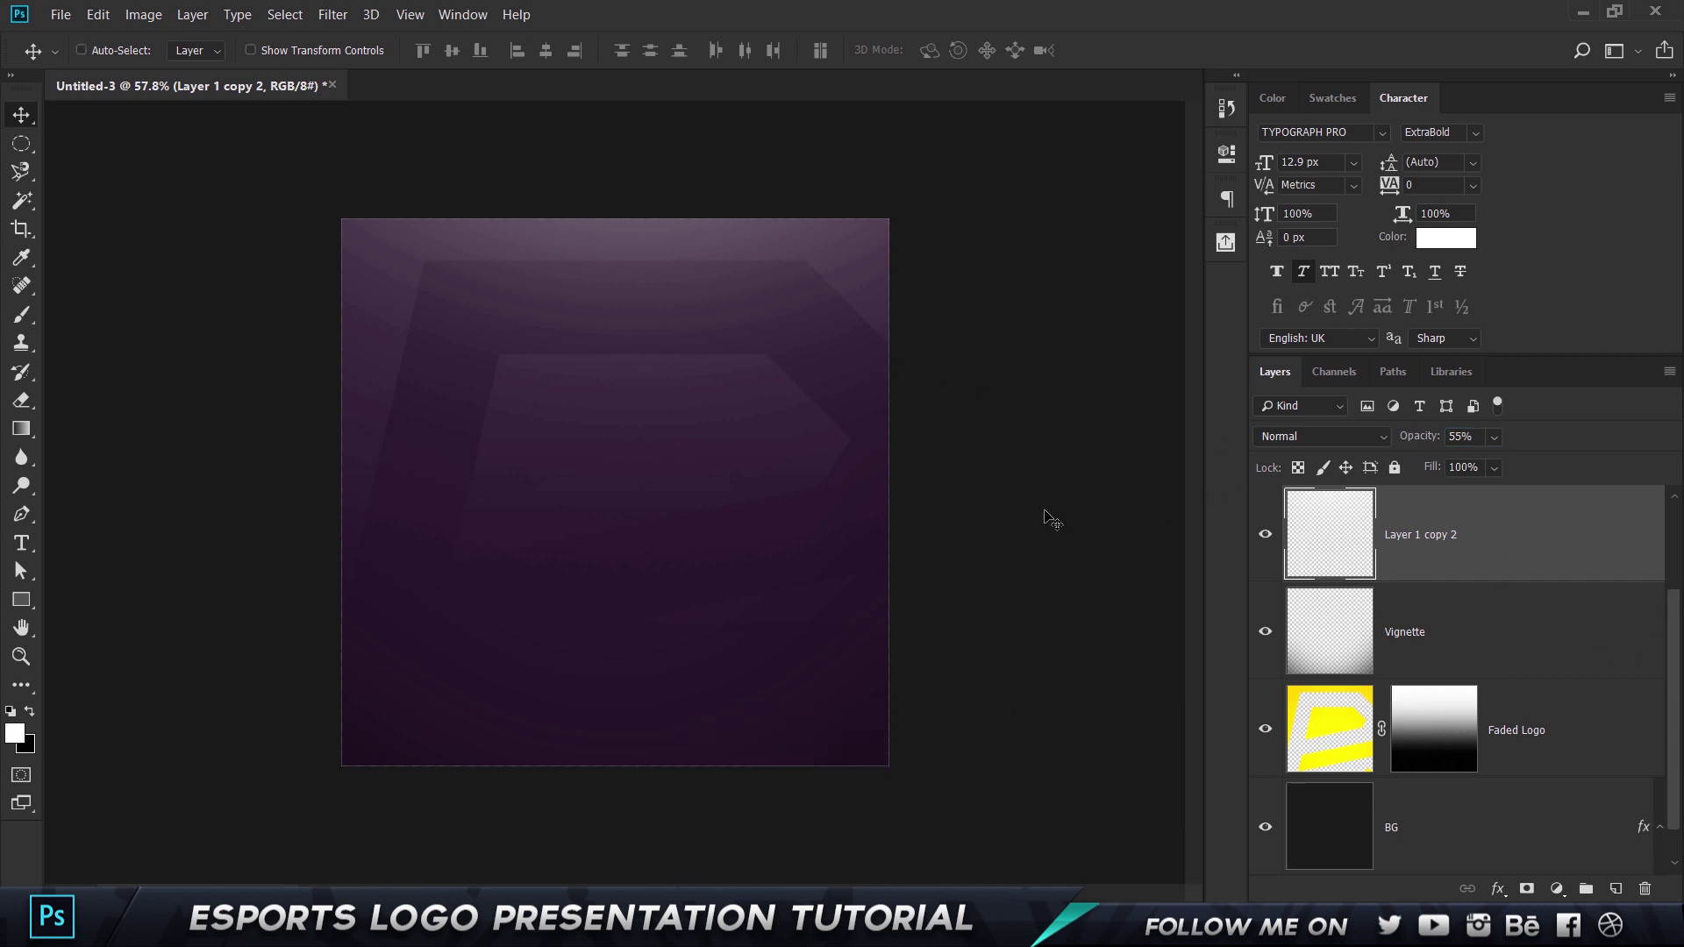
# Add a layer mask to the merged glow layer and fade both sides of the glow with a soft 1500 px black brush
pyautogui.click(1527, 889)
pyautogui.press('x')
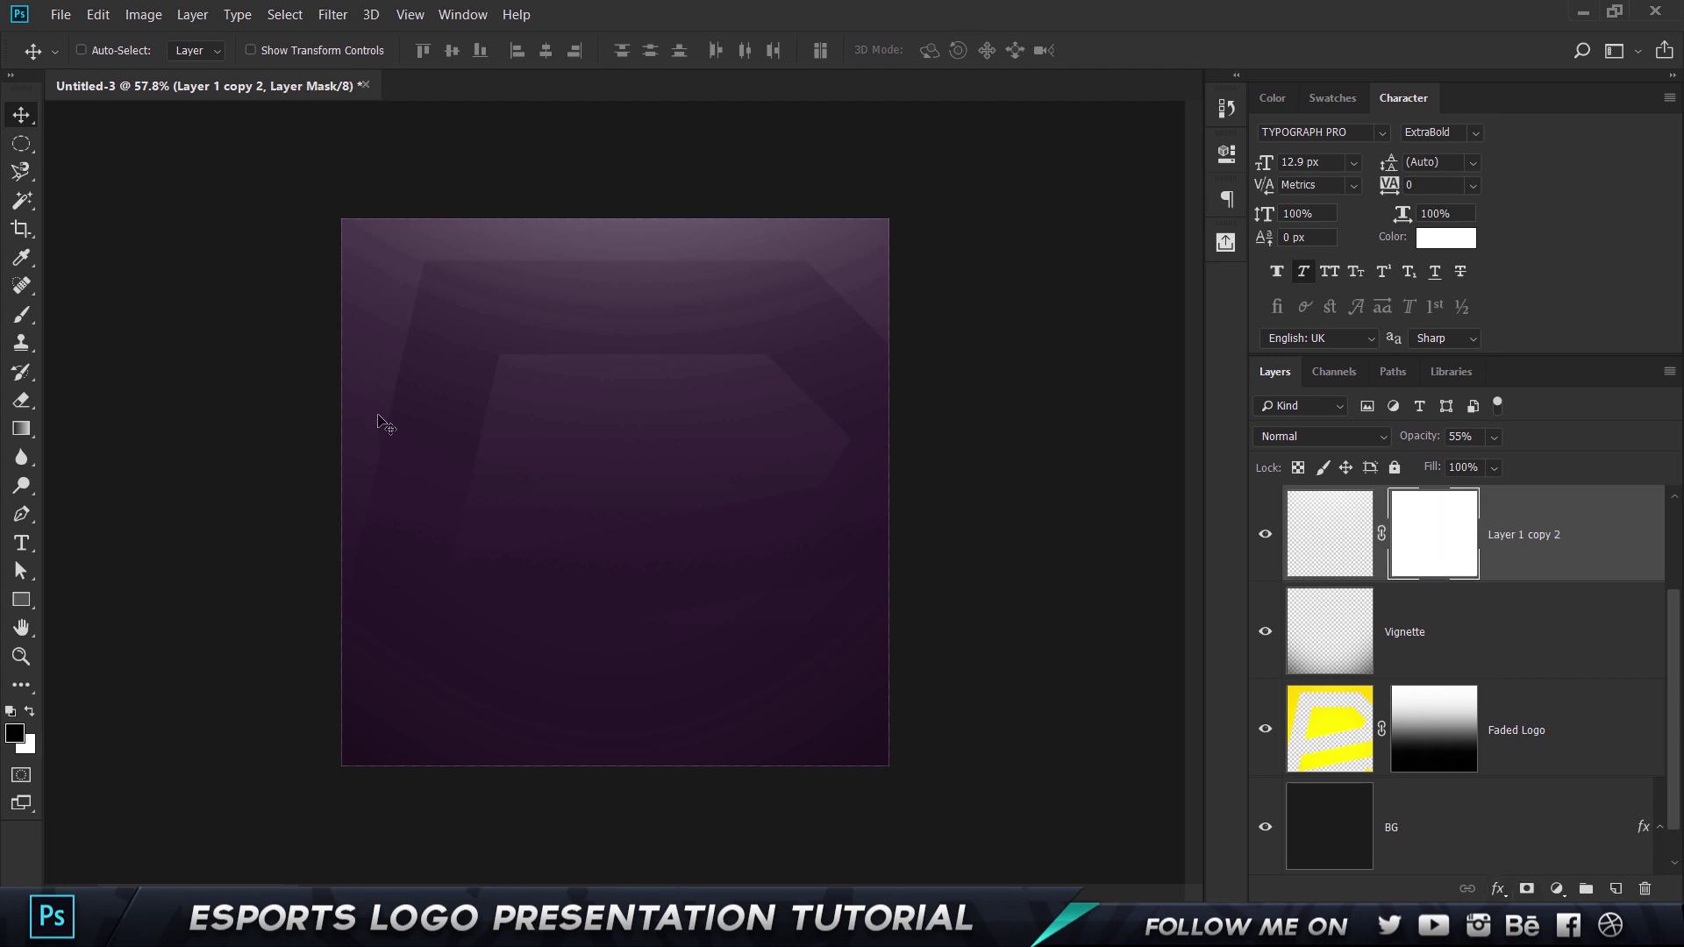
pyautogui.press('b')
pyautogui.press('[')
pyautogui.press('[')
pyautogui.press('[')
pyautogui.press('[')
pyautogui.click(1131, 324)
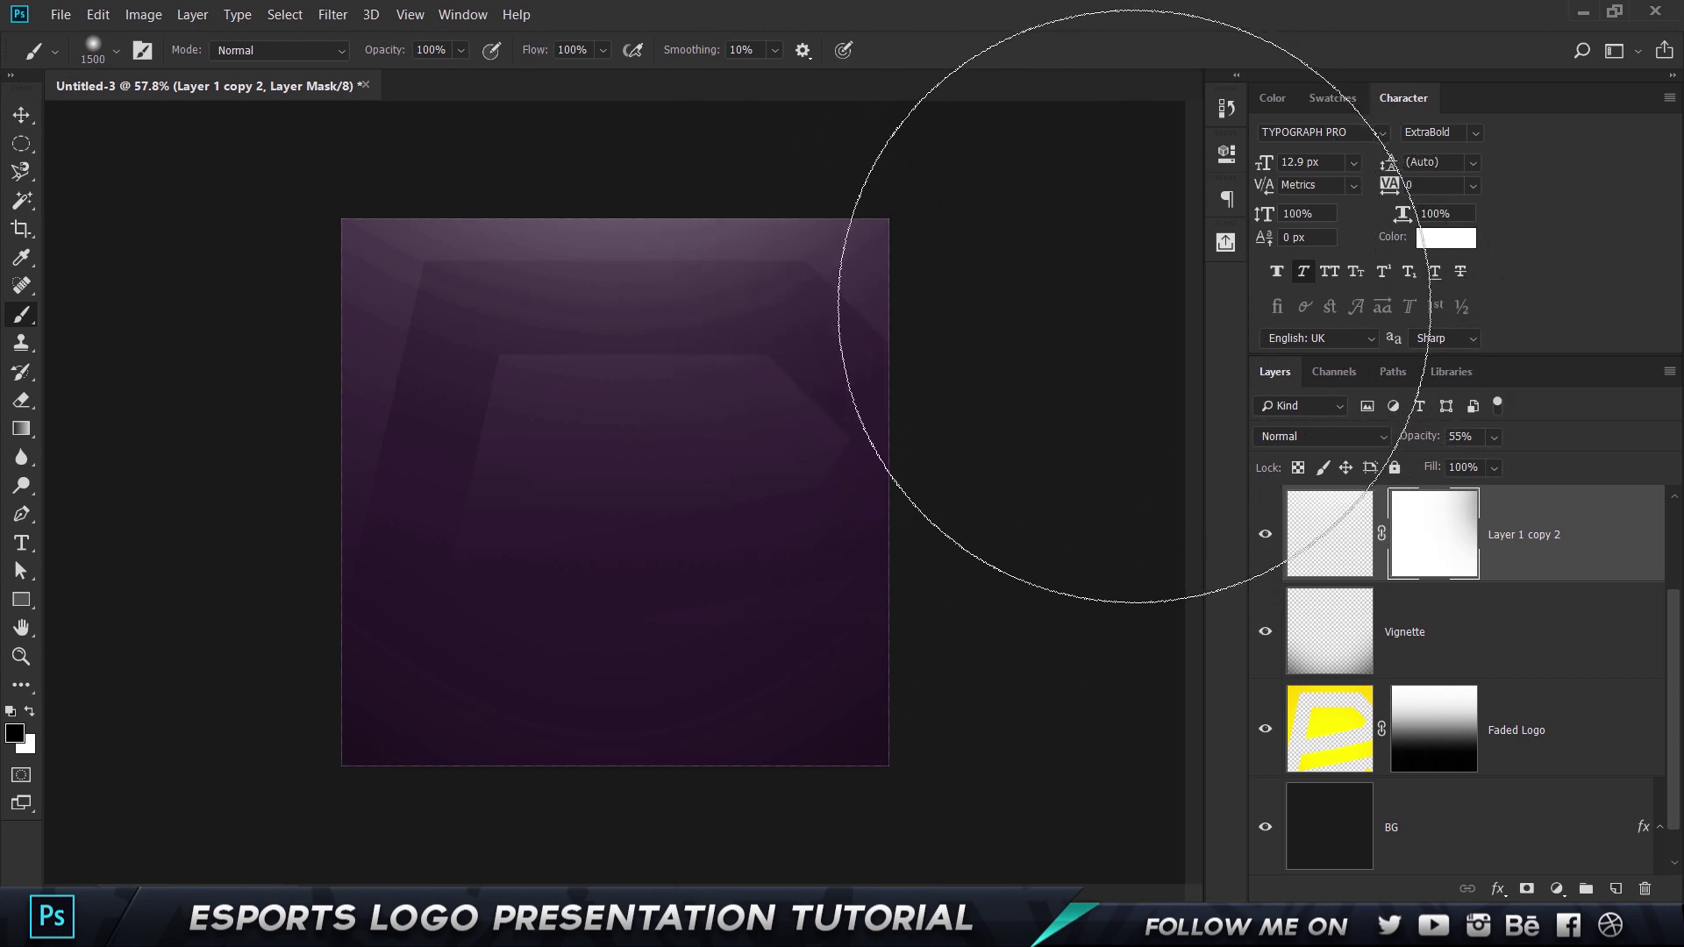
pyautogui.click(1102, 342)
pyautogui.moveTo(145, 381)
pyautogui.mouseDown()
pyautogui.moveTo(308, 654)
pyautogui.moveTo(582, 714)
pyautogui.mouseUp()
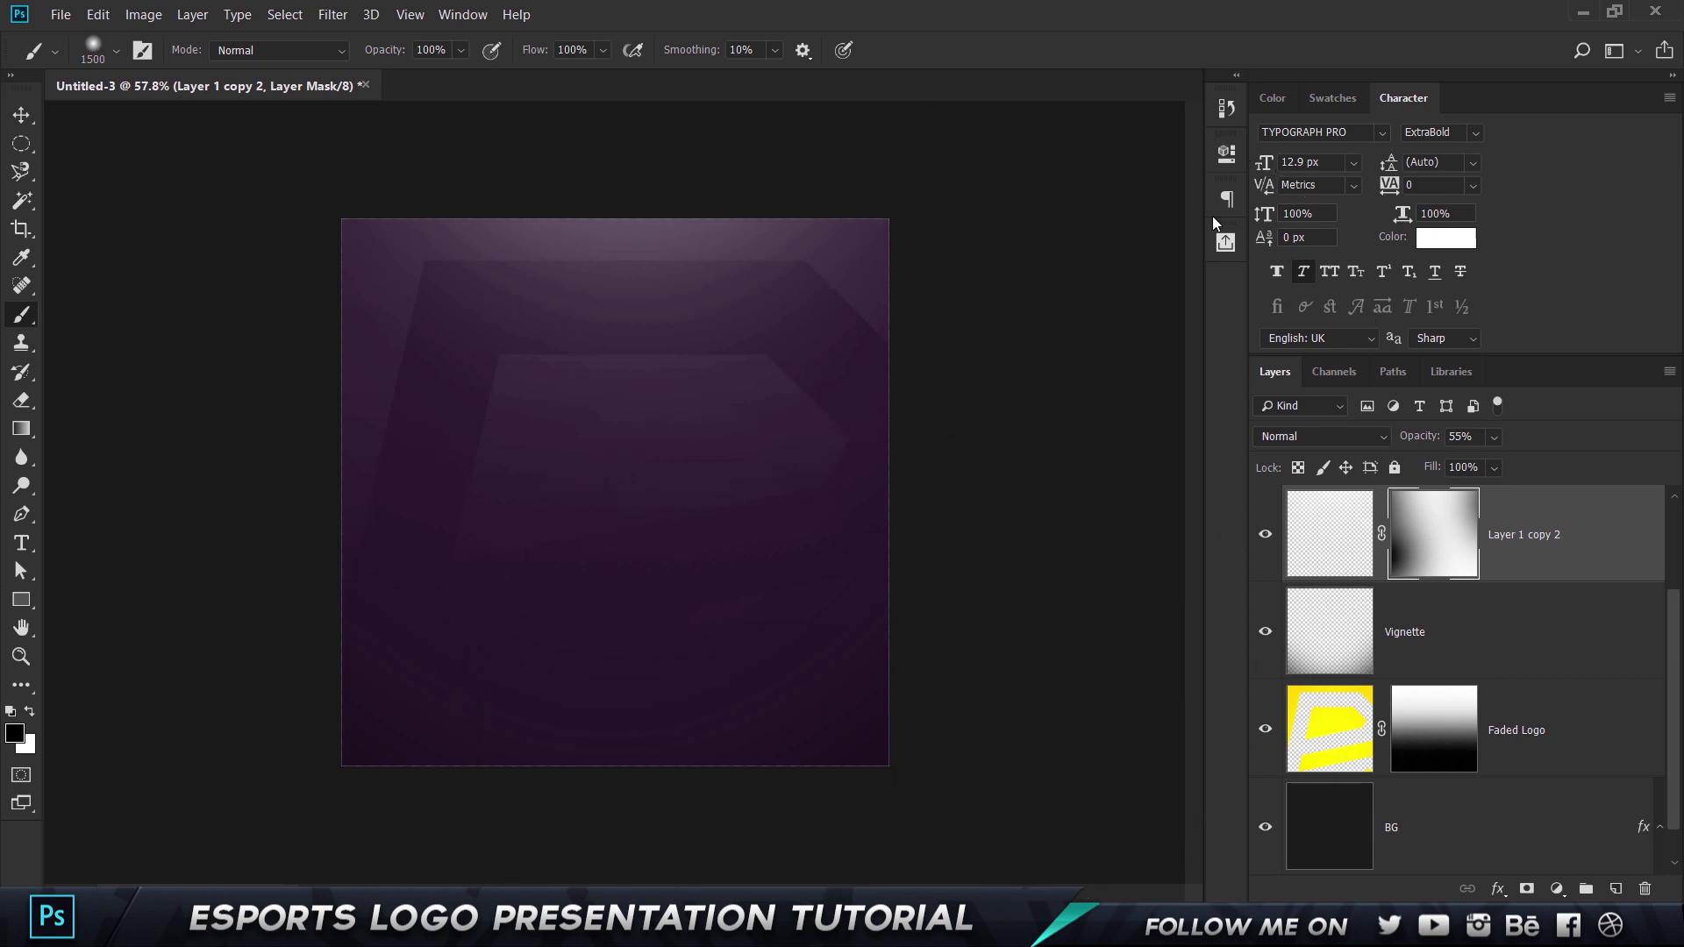
pyautogui.click(1127, 150)
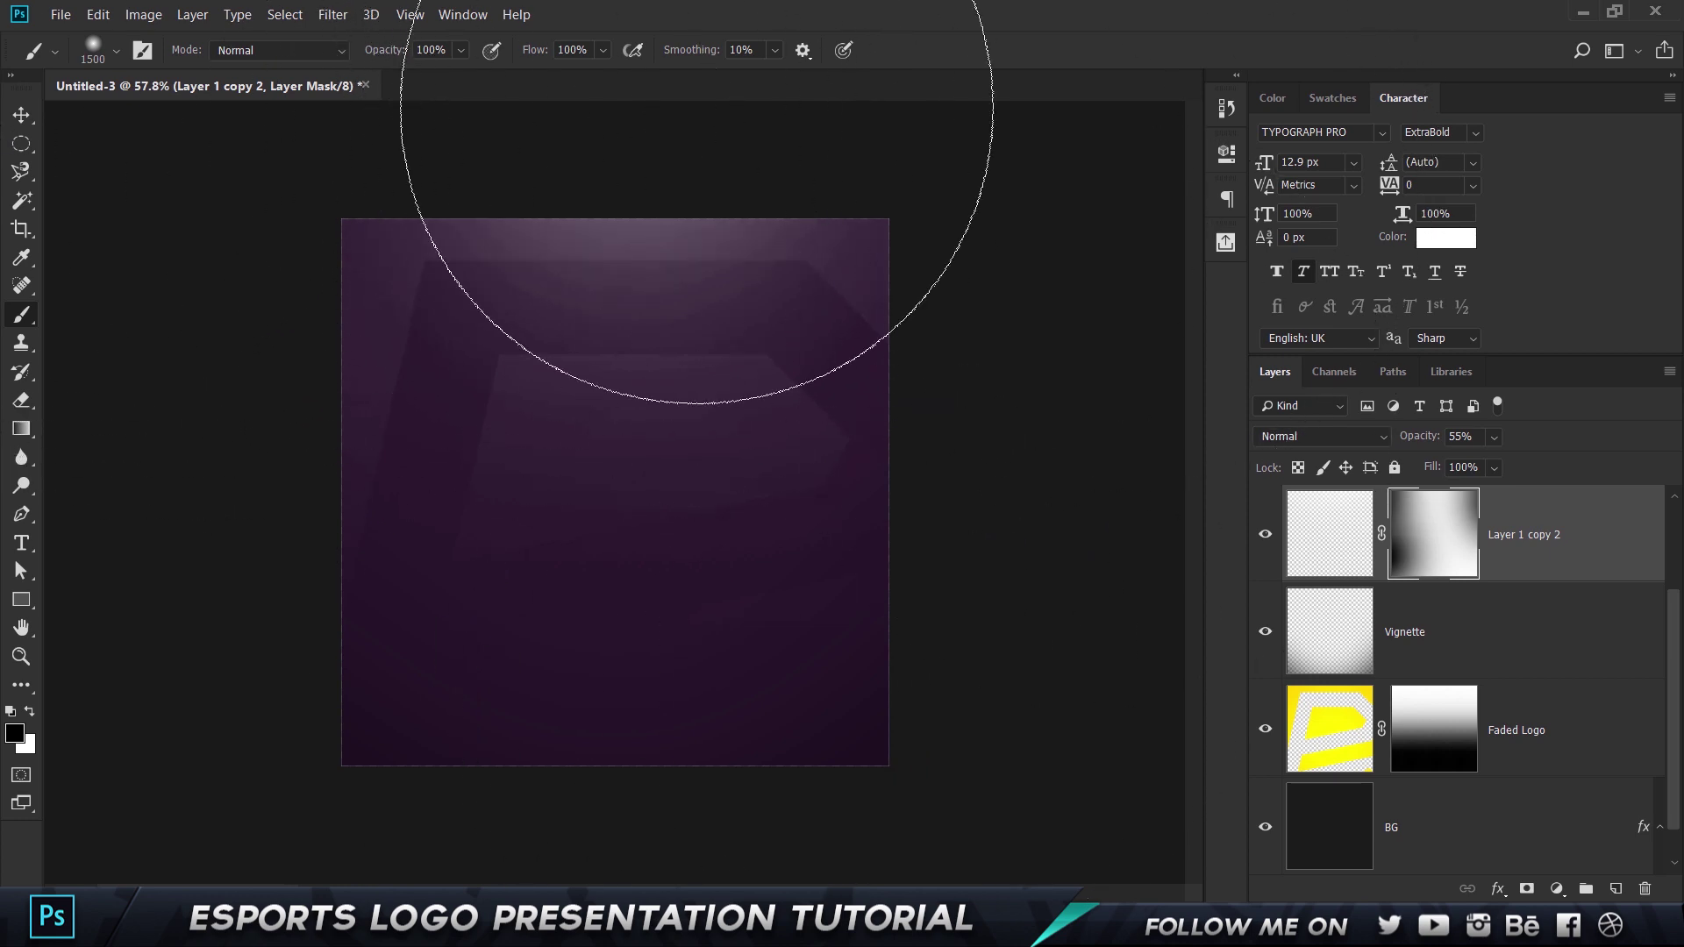
pyautogui.press('v')
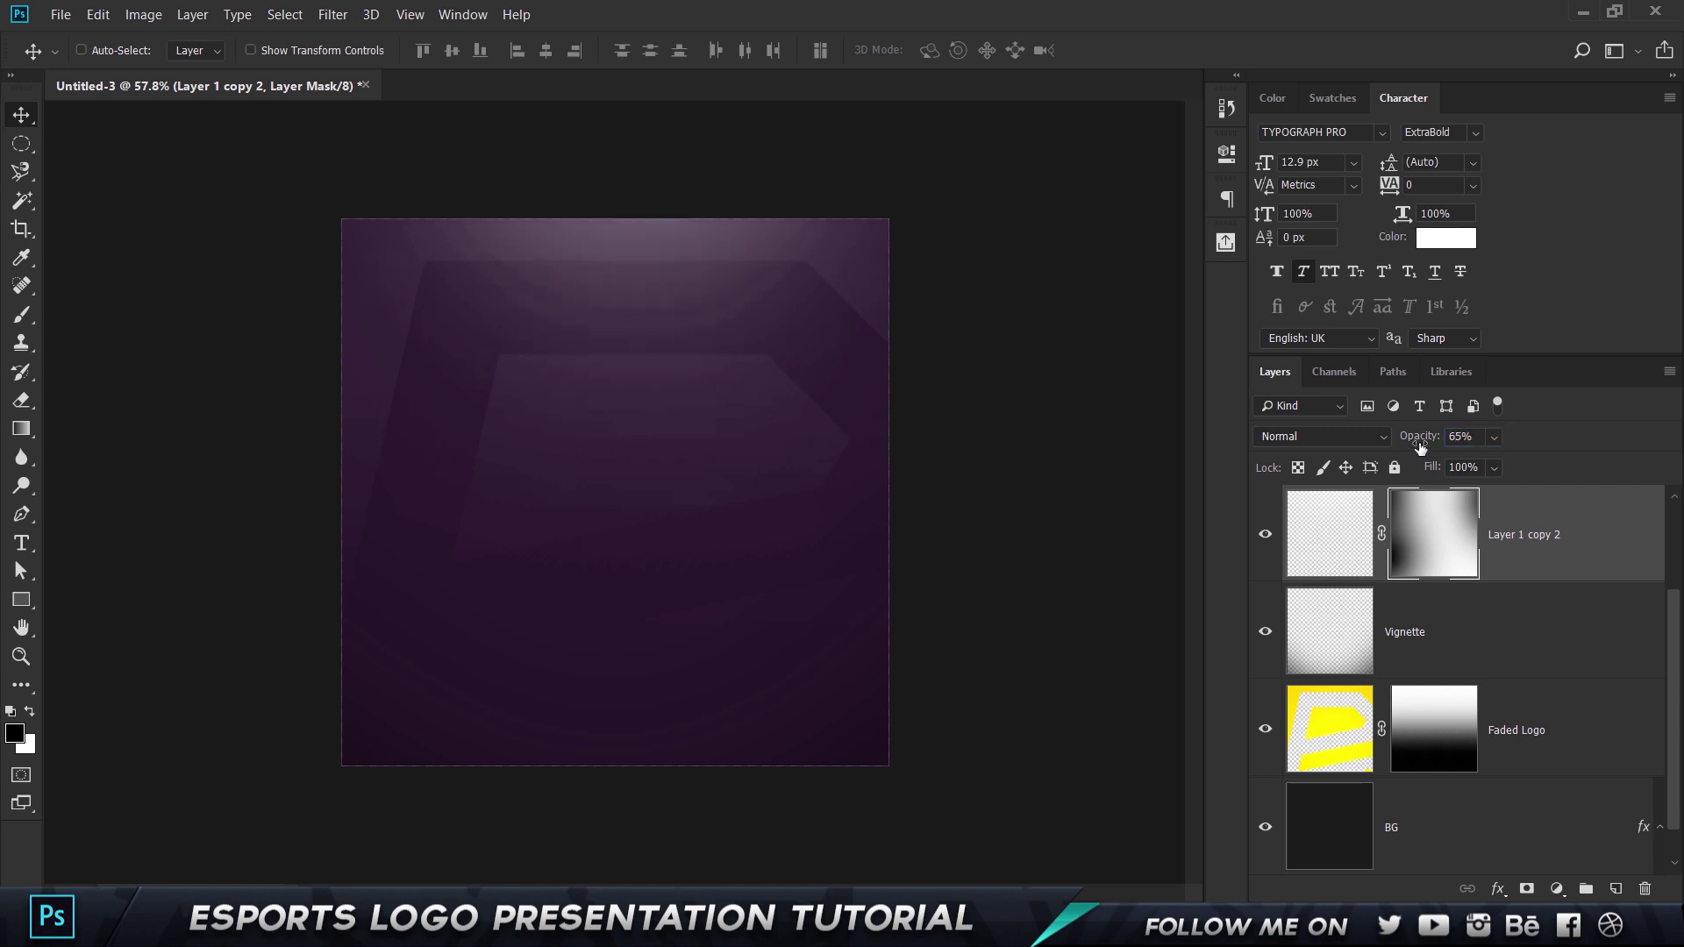
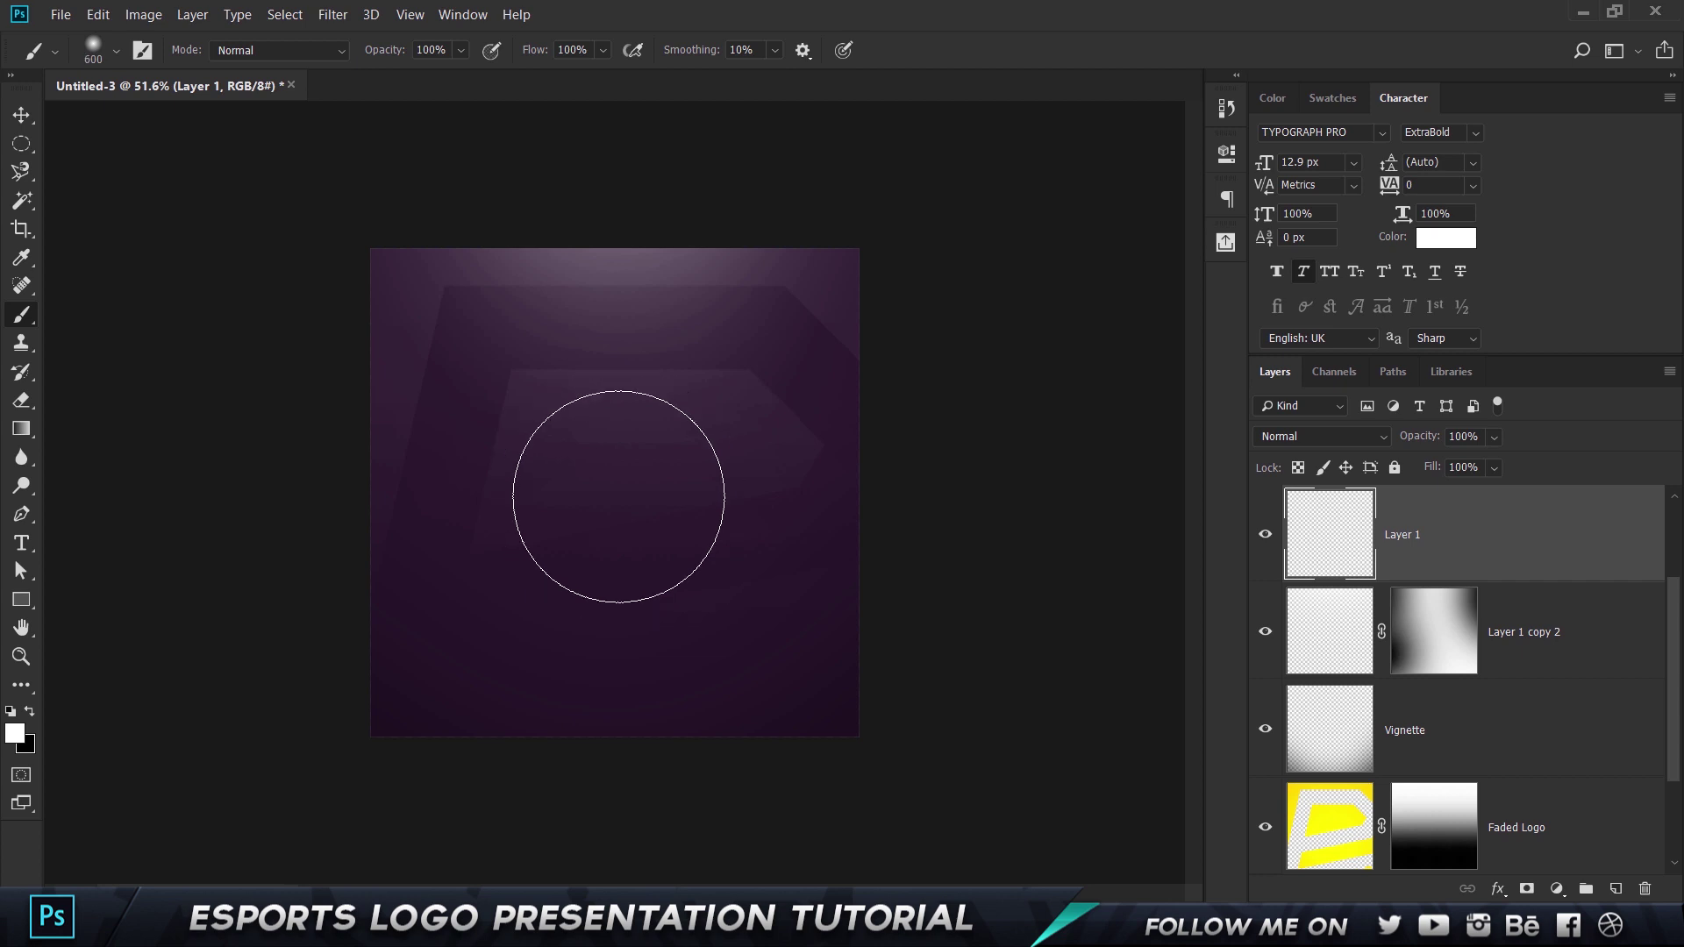
# Paint a large soft white glow at the canvas centre on the new layer and rename the layer "Base Light"
pyautogui.click(618, 497)
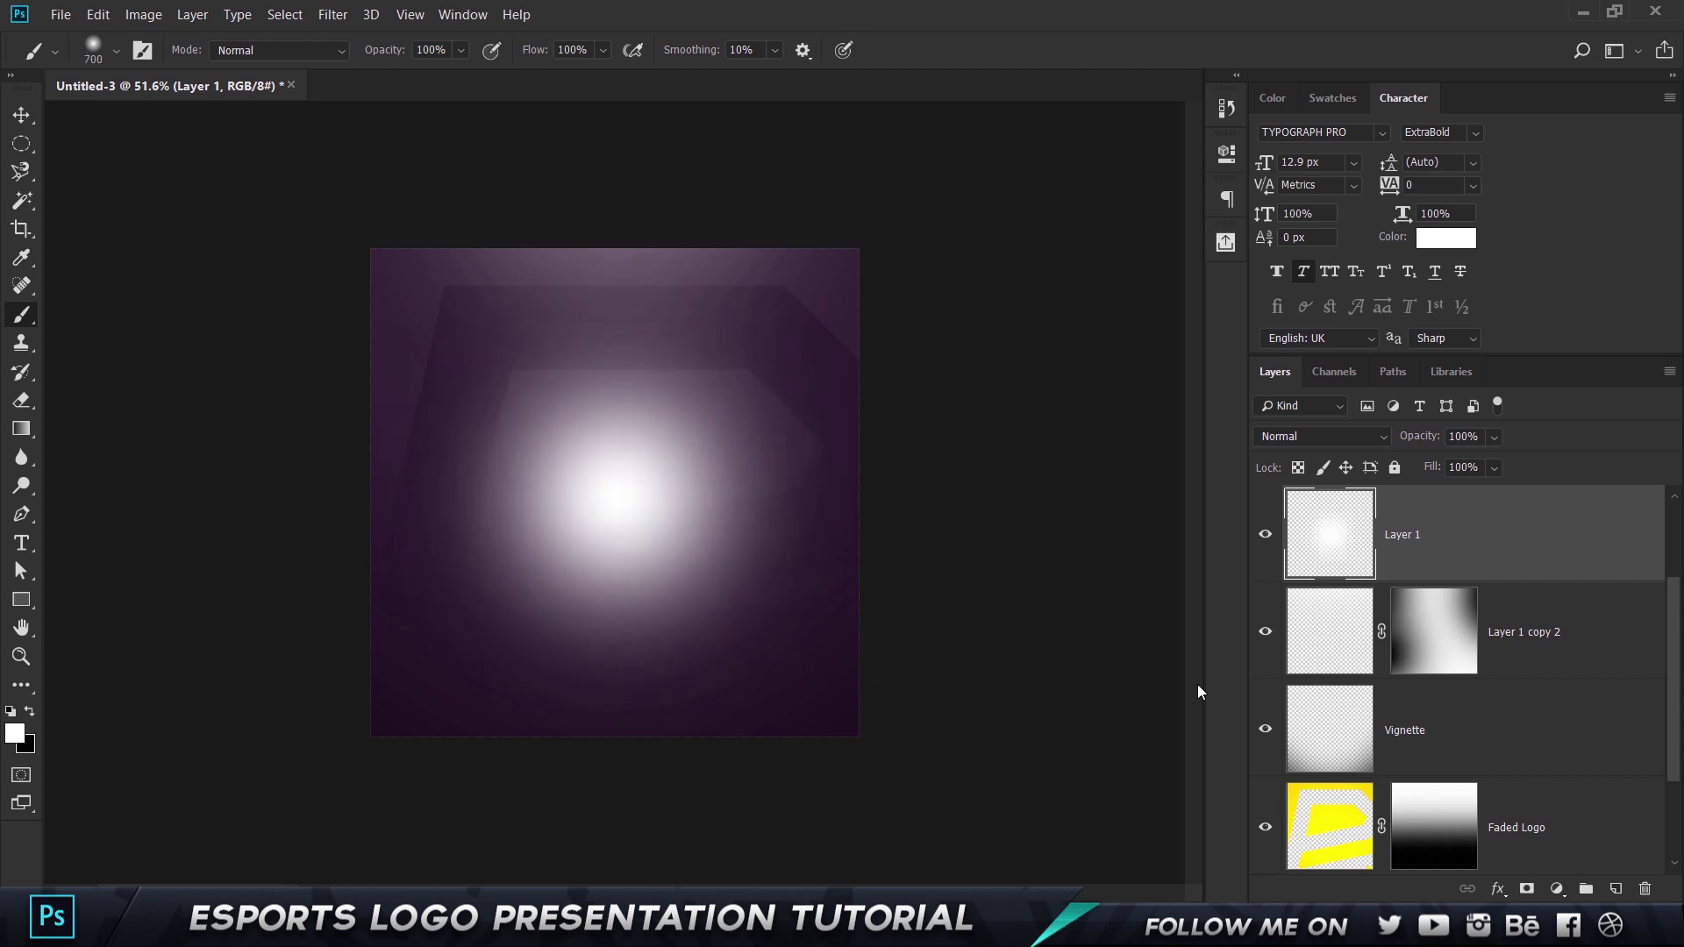
pyautogui.press('v')
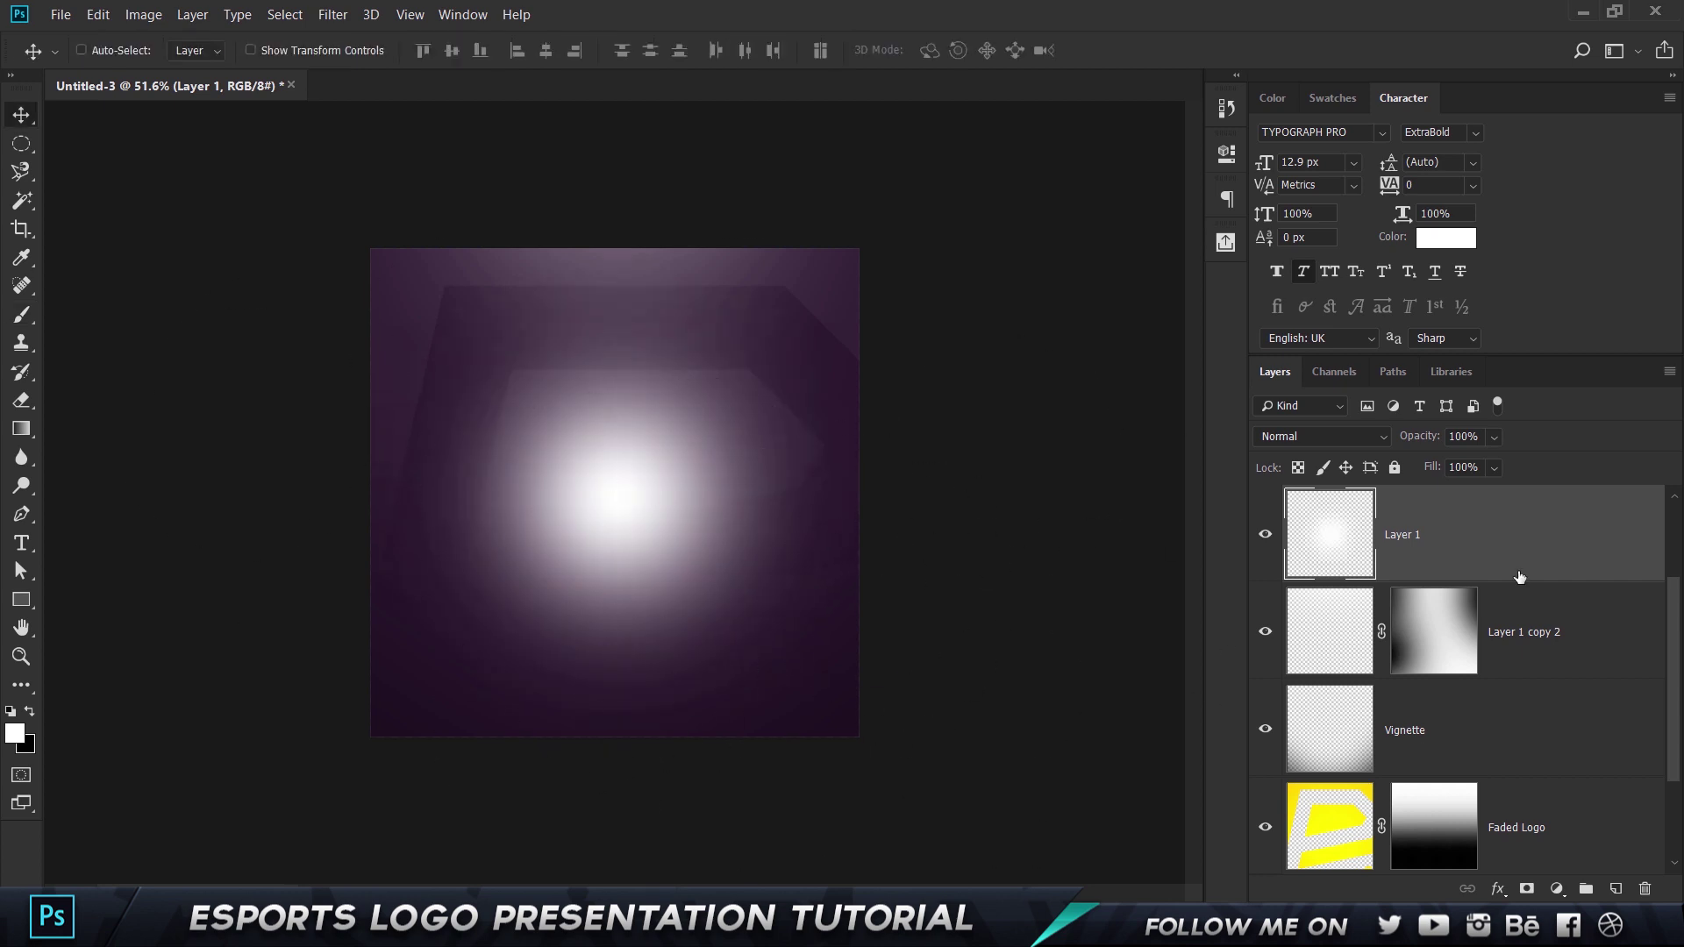
pyautogui.doubleClick(1403, 535)
pyautogui.write('S')
pyautogui.write('ase Light')
pyautogui.press('Return')
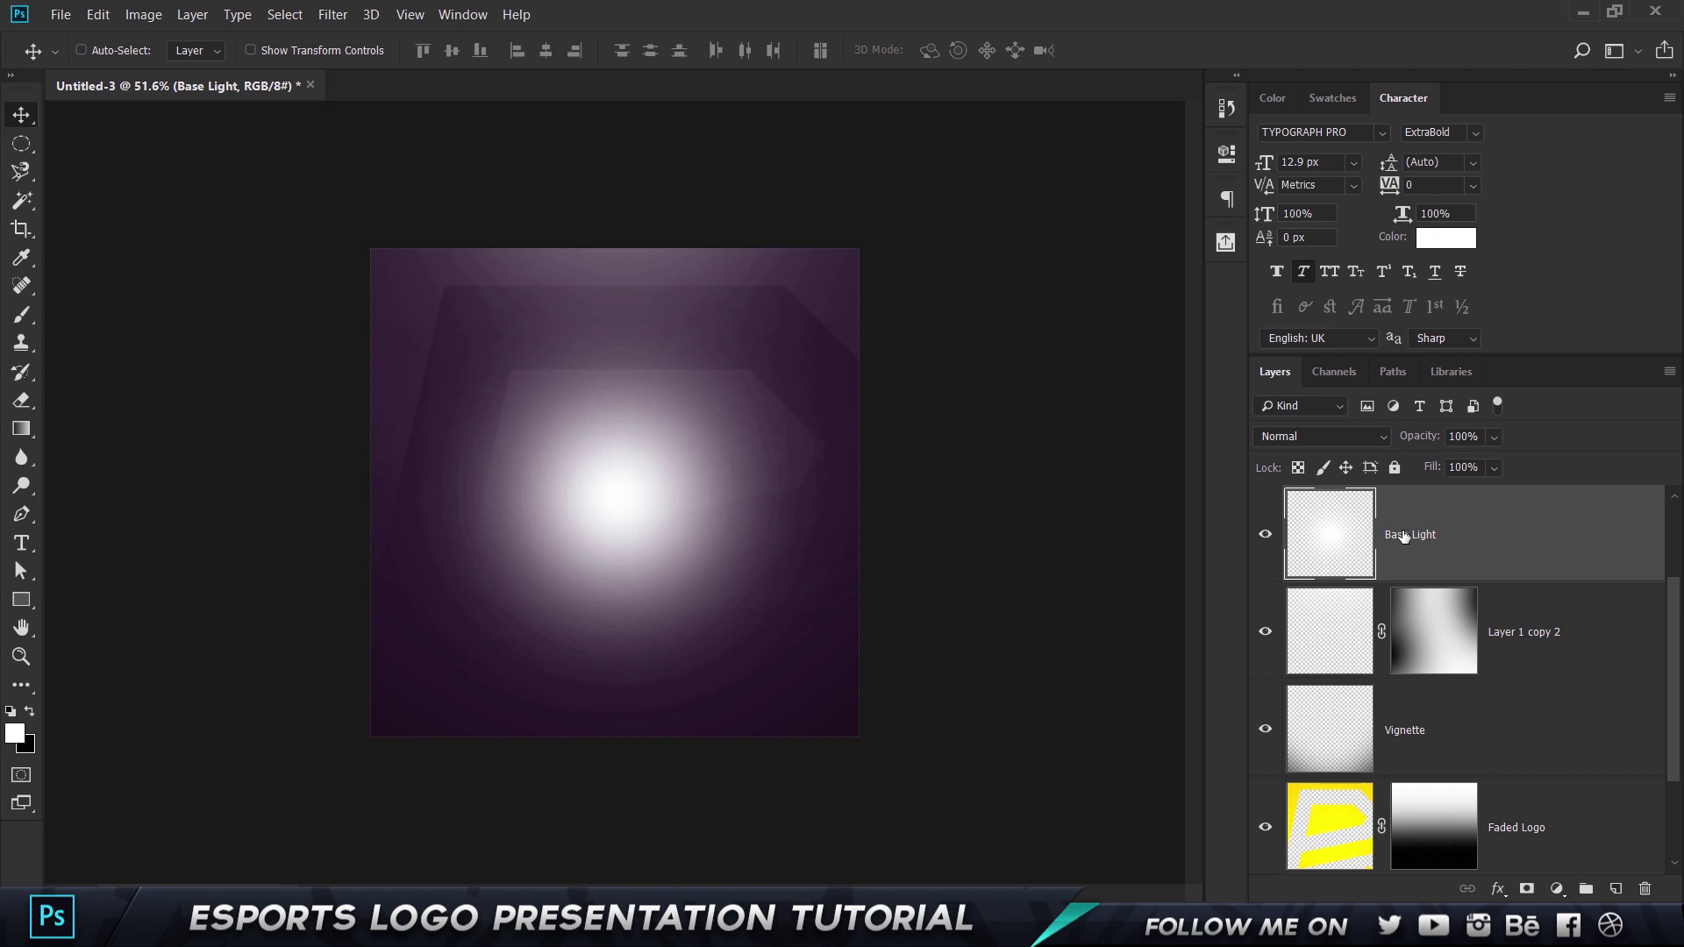
# Apply a perspective transform to the Base Light glow, narrowing its upper edge and widening its lower edge to about 315% width
pyautogui.hotkey('ctrl', 't')
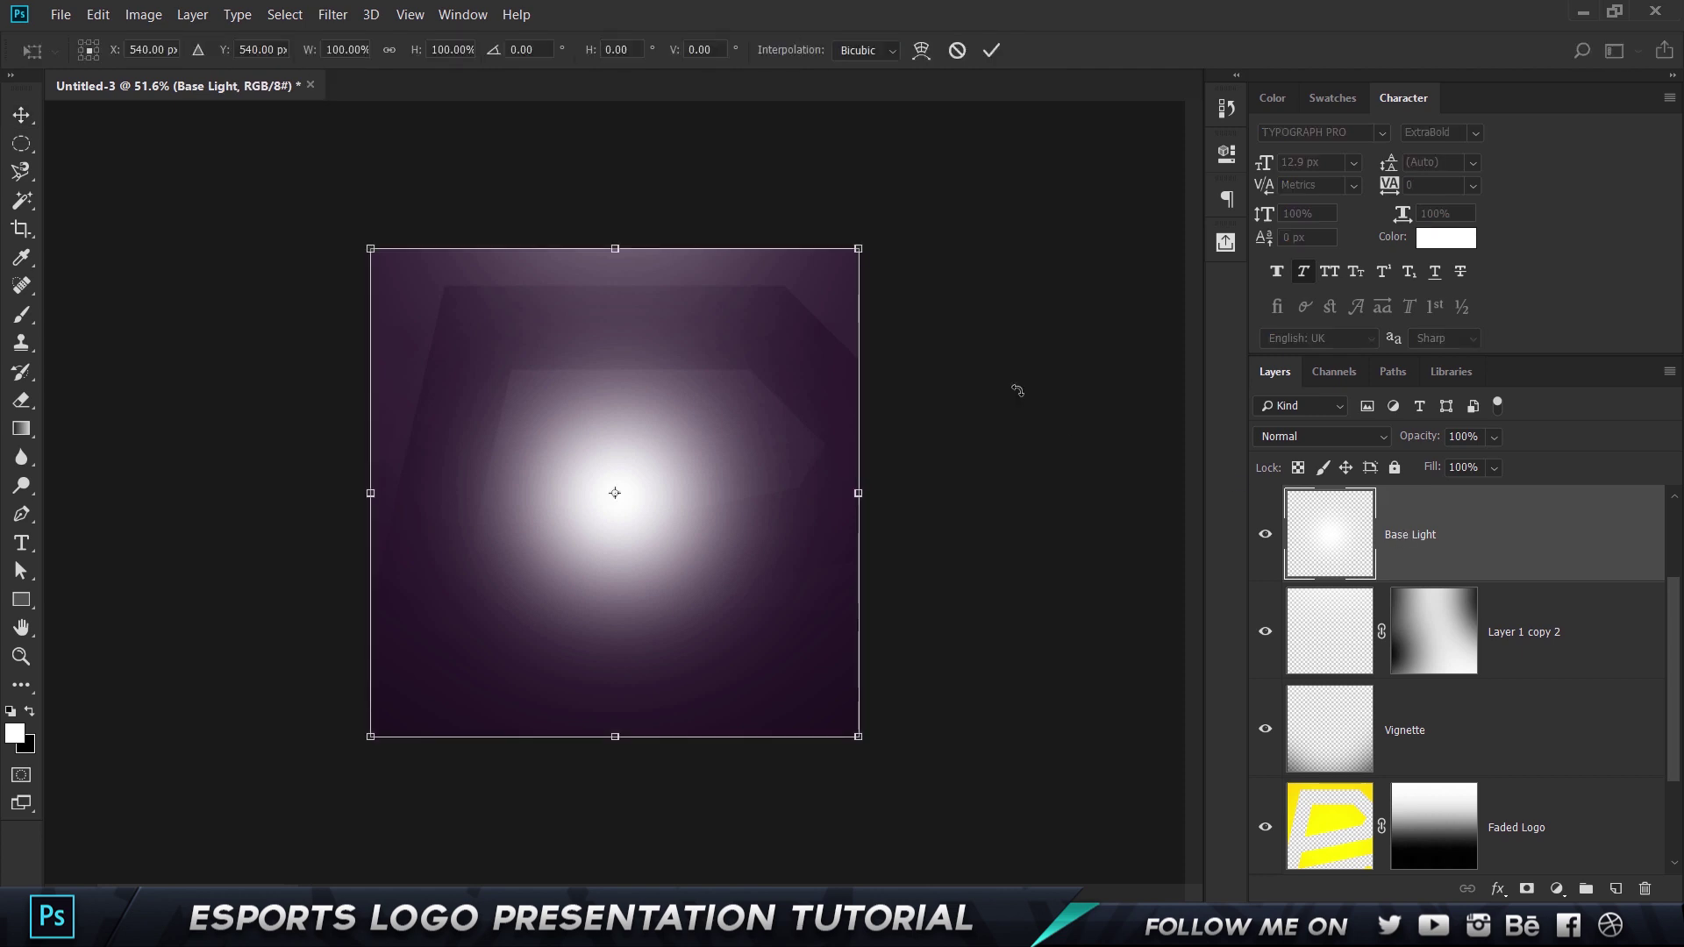
pyautogui.rightClick(635, 426)
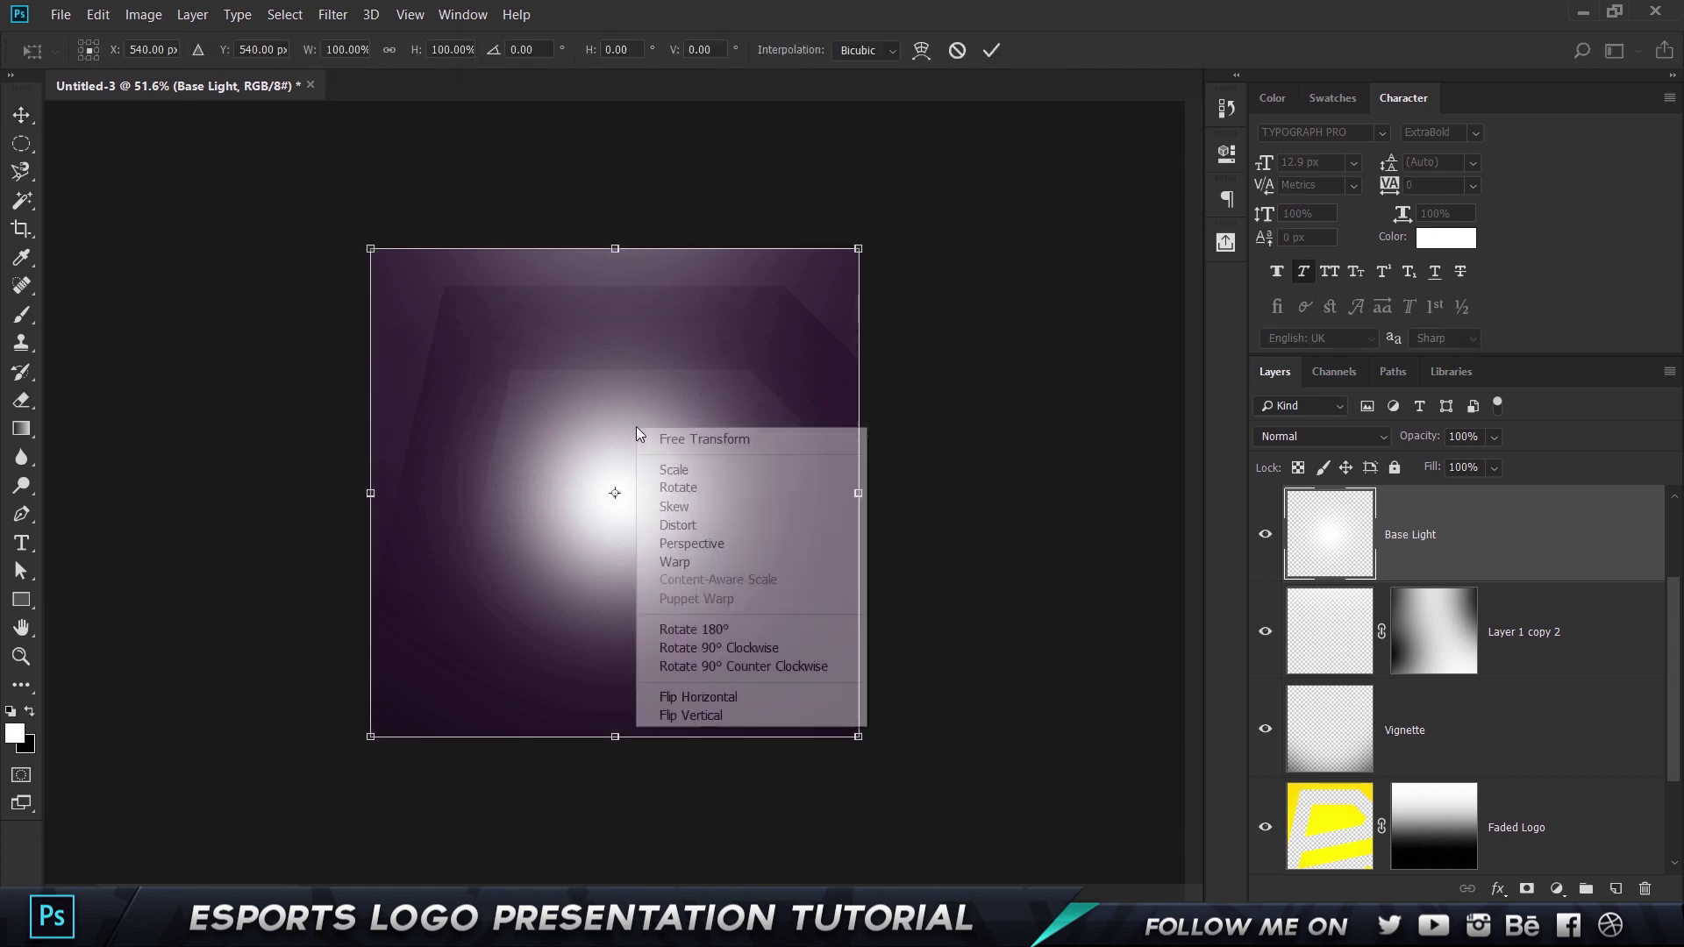
pyautogui.click(727, 544)
pyautogui.moveTo(859, 252); pyautogui.dragTo(781, 262)
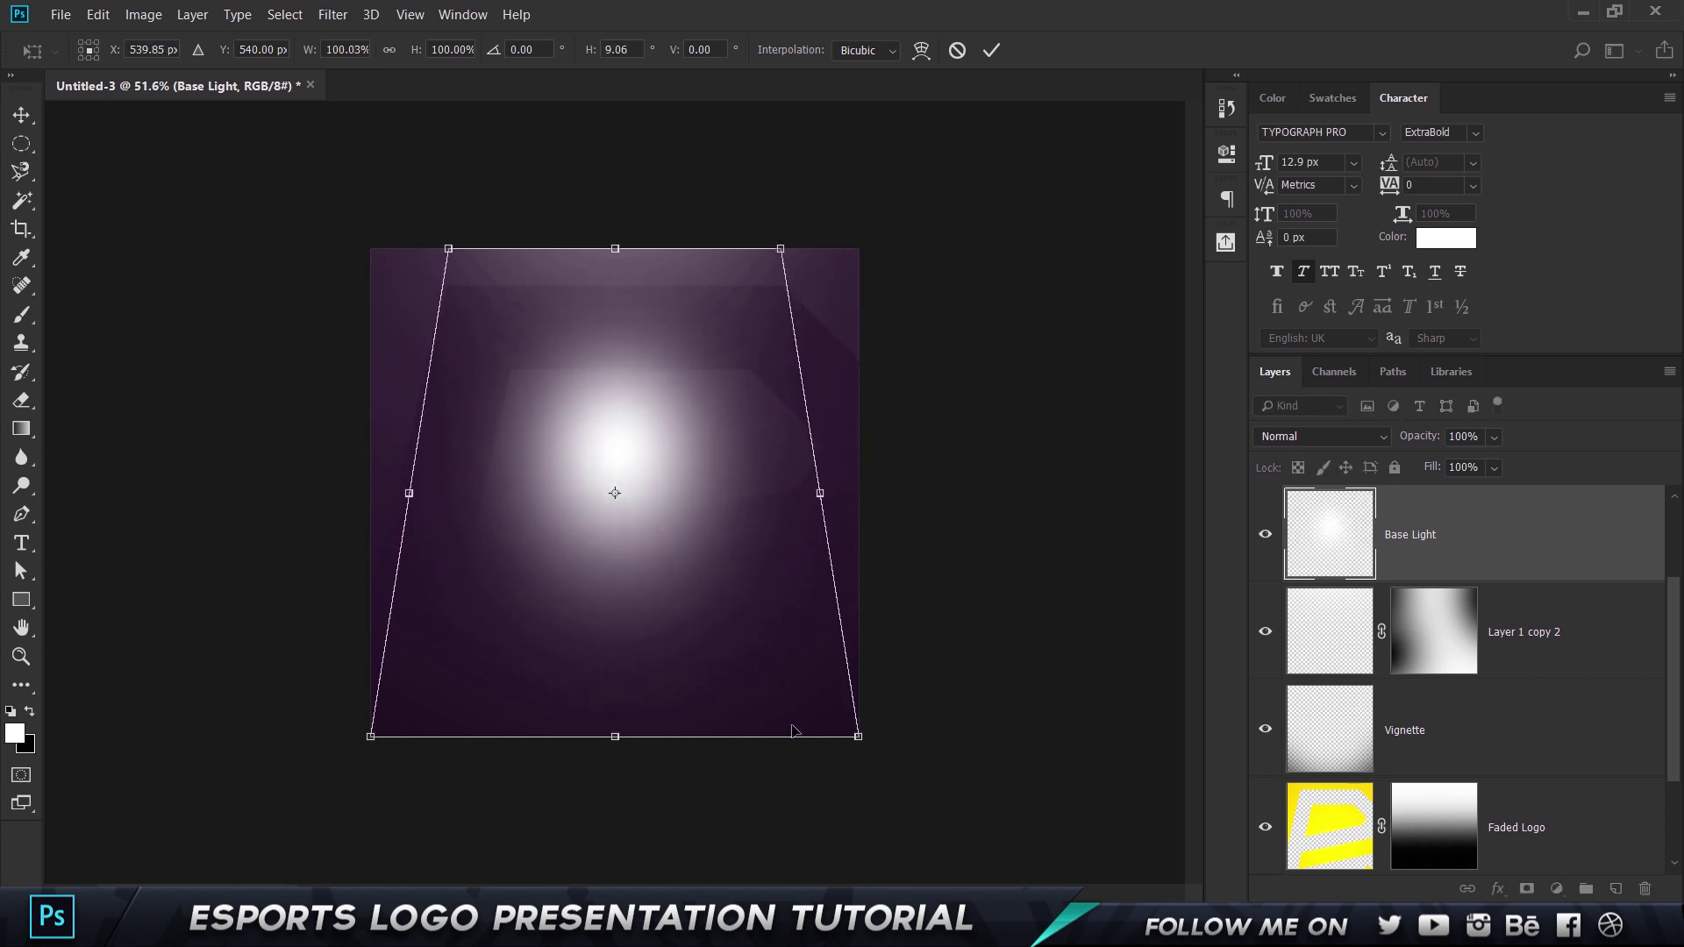
pyautogui.scroll(-8, 784, 641)
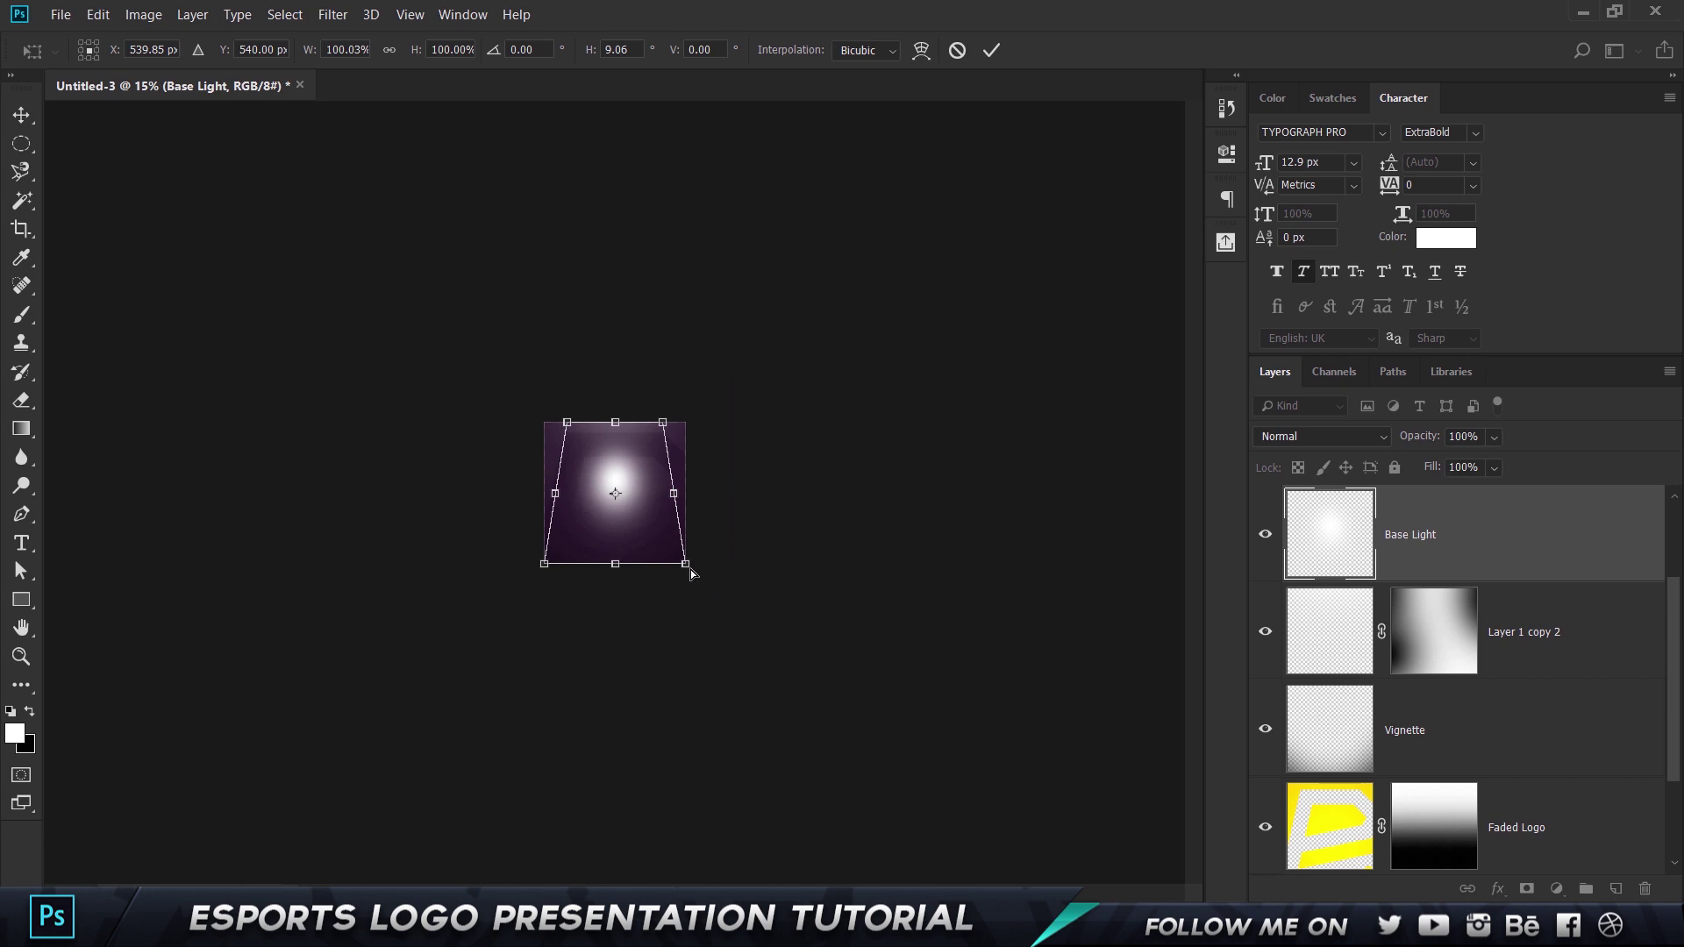
pyautogui.moveTo(690, 570); pyautogui.dragTo(843, 564)
pyautogui.hotkey('ctrl', '+')
pyautogui.hotkey('alt', 'space')
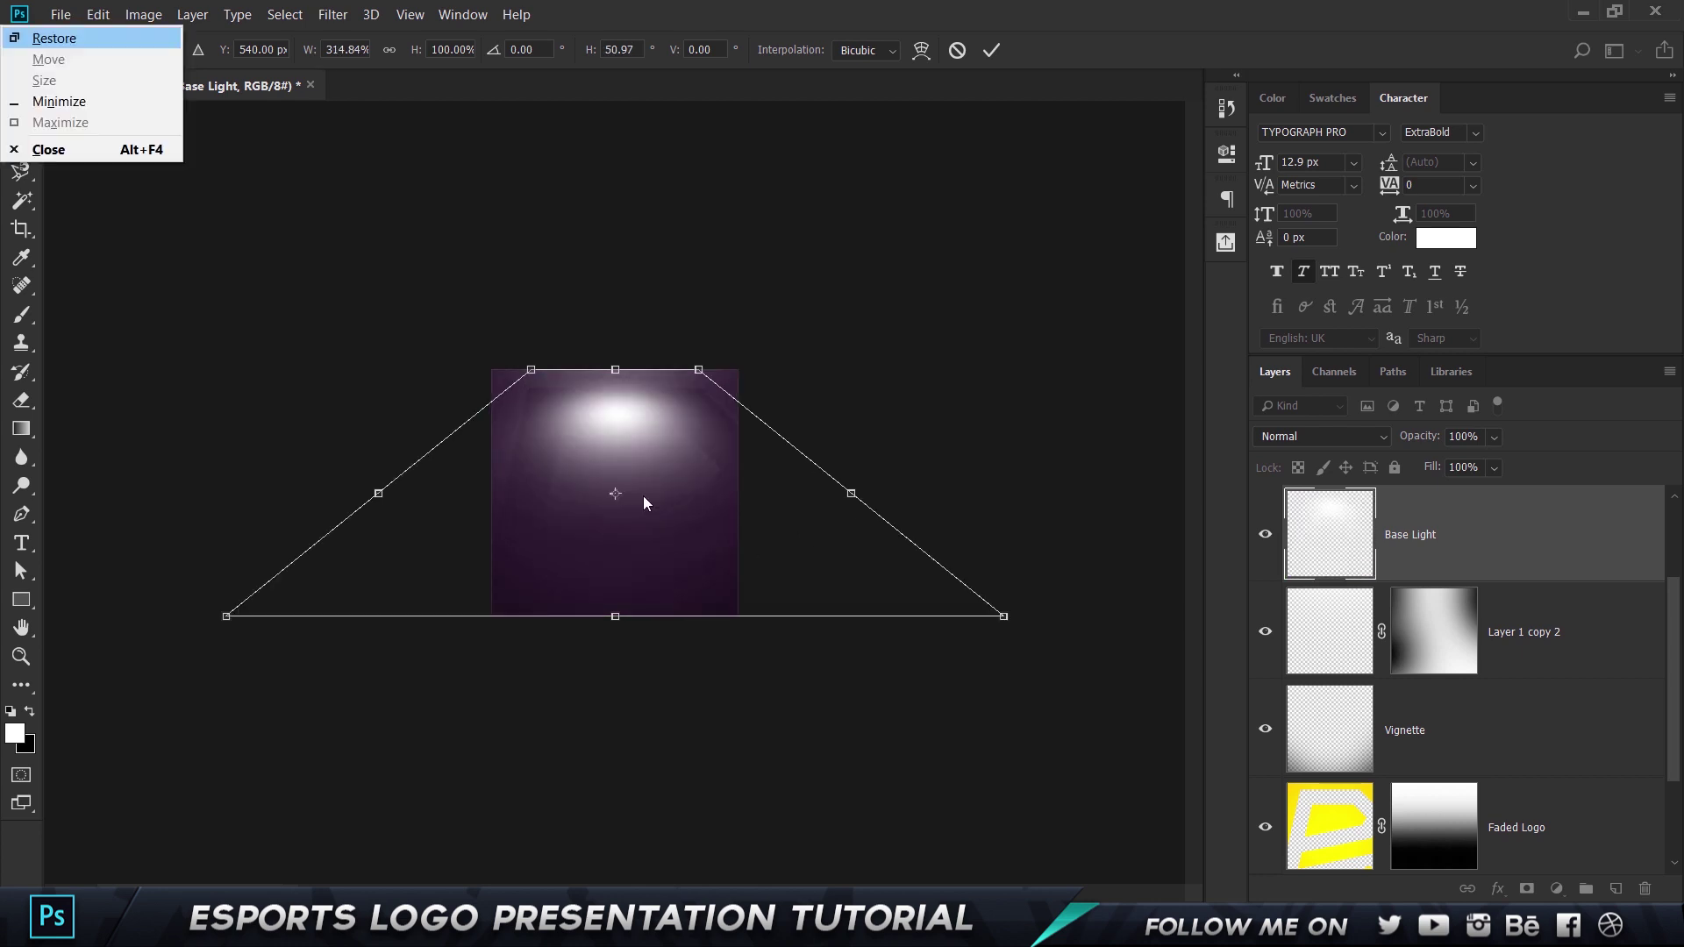
pyautogui.press('Escape')
pyautogui.press('Return')
pyautogui.hotkey('ctrl', '0')
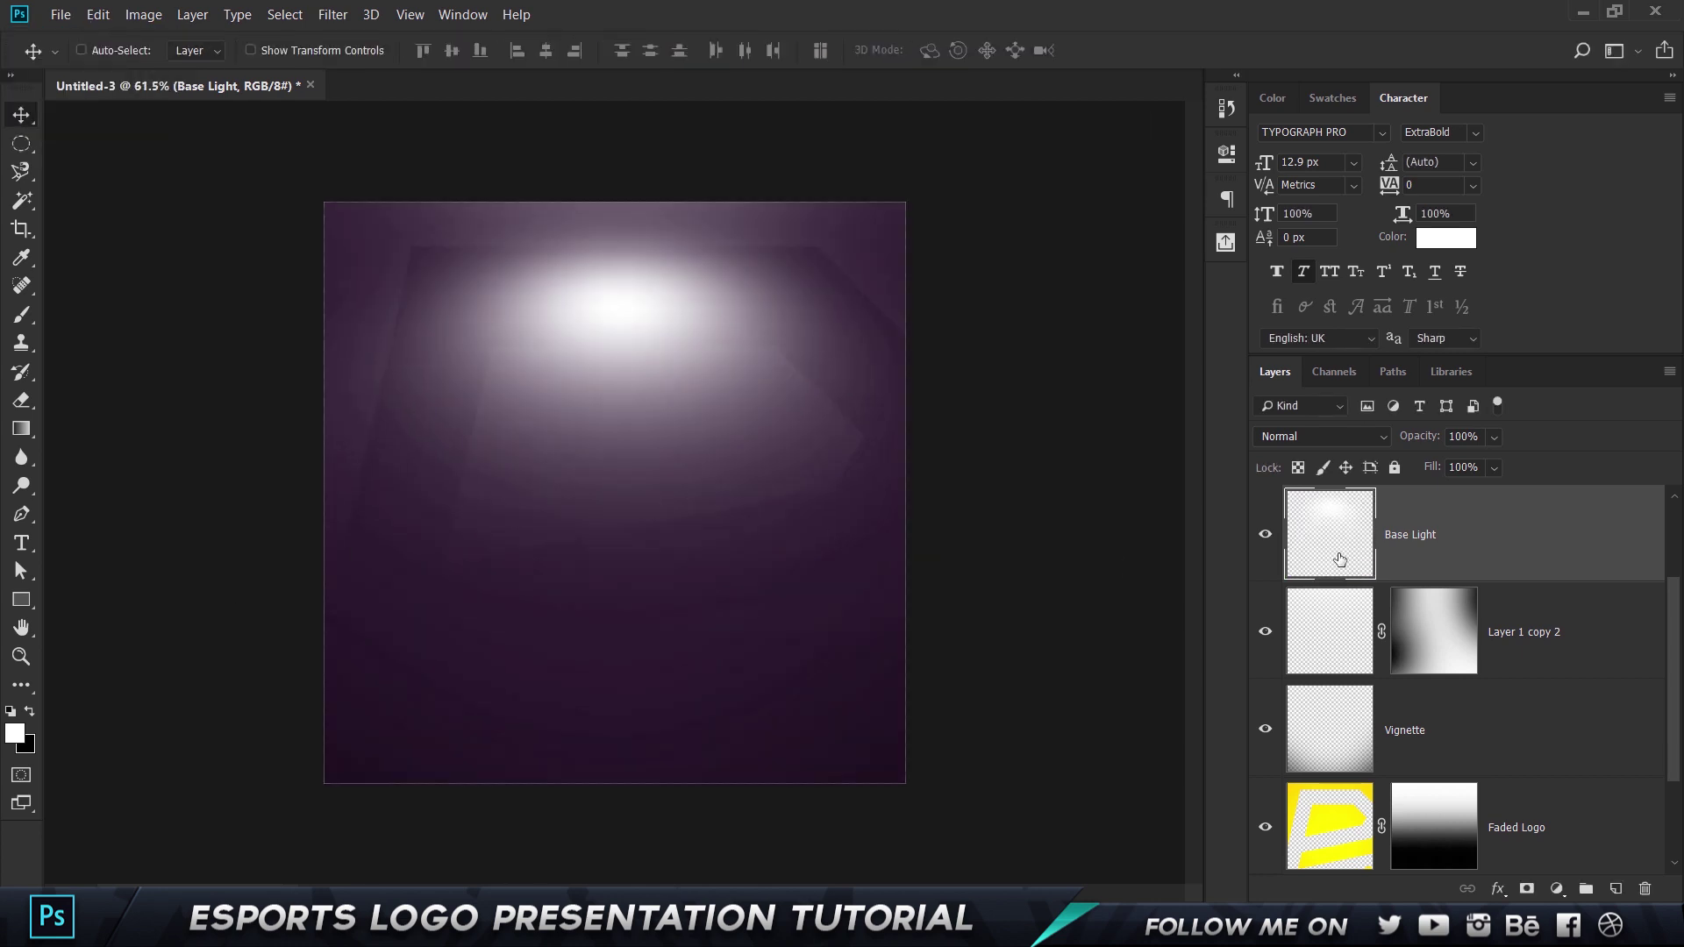
# Set the Base Light layer's opacity to 60% and move the glow straight down into the lower part of the canvas
pyautogui.click(1424, 445)
pyautogui.write('60')
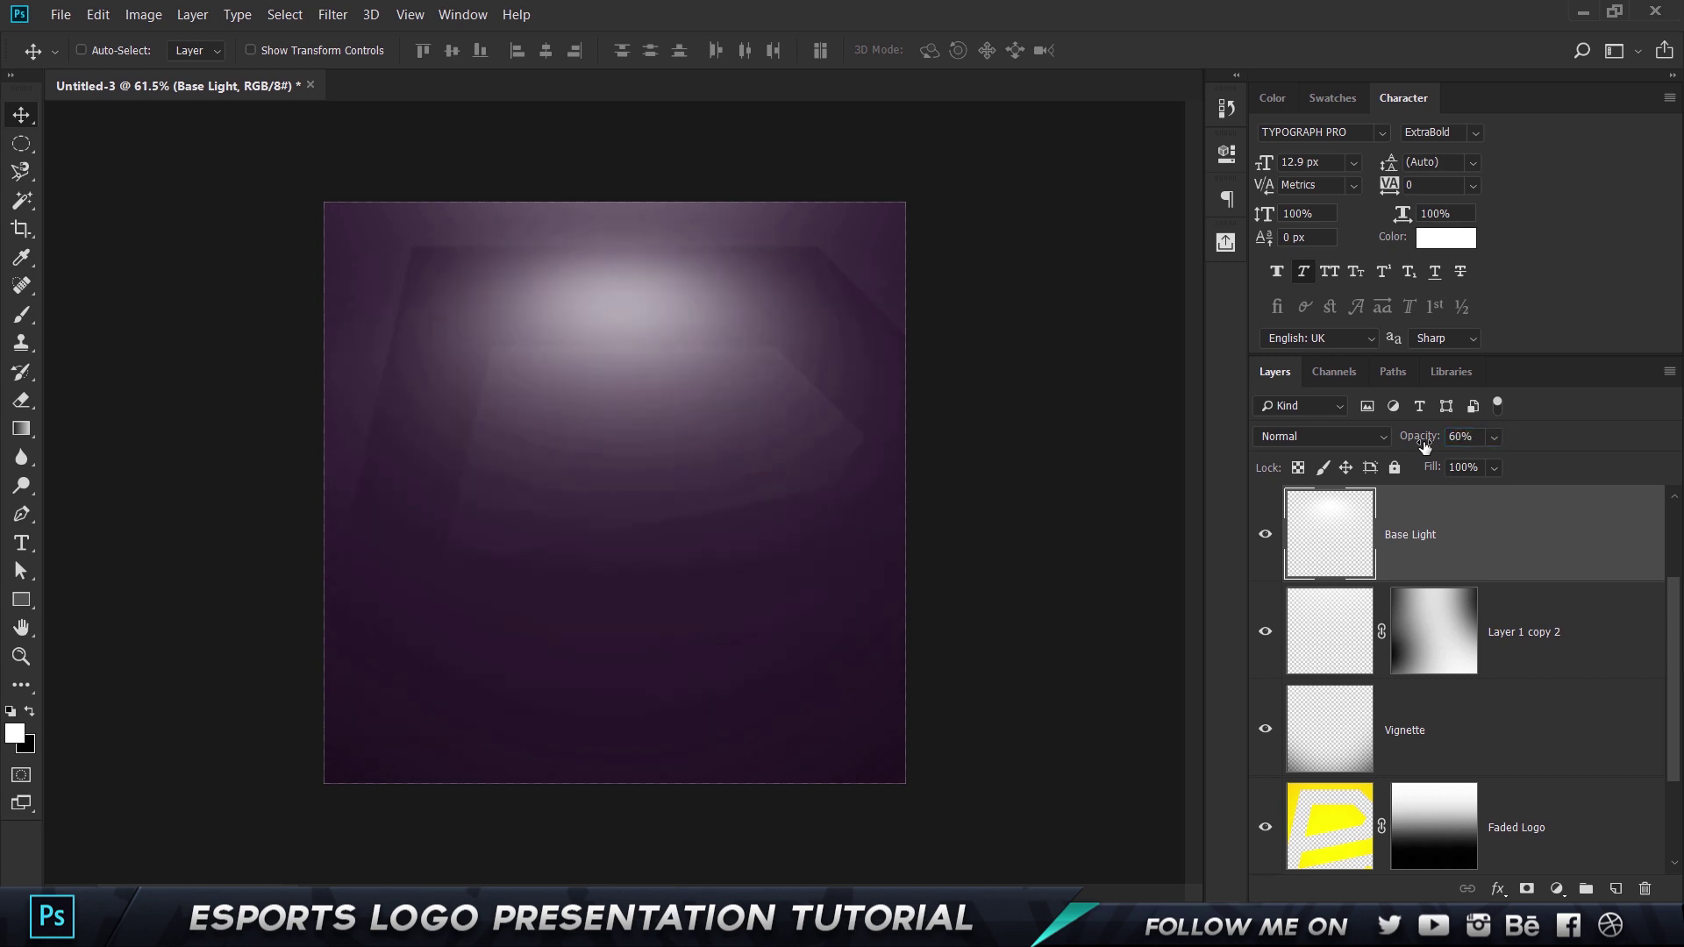
pyautogui.moveTo(640, 333); pyautogui.dragTo(640, 649)
# Flatten the Base Light glow with another perspective transform that widens its lower edge, and move it slightly down
pyautogui.hotkey('ctrl', '-')
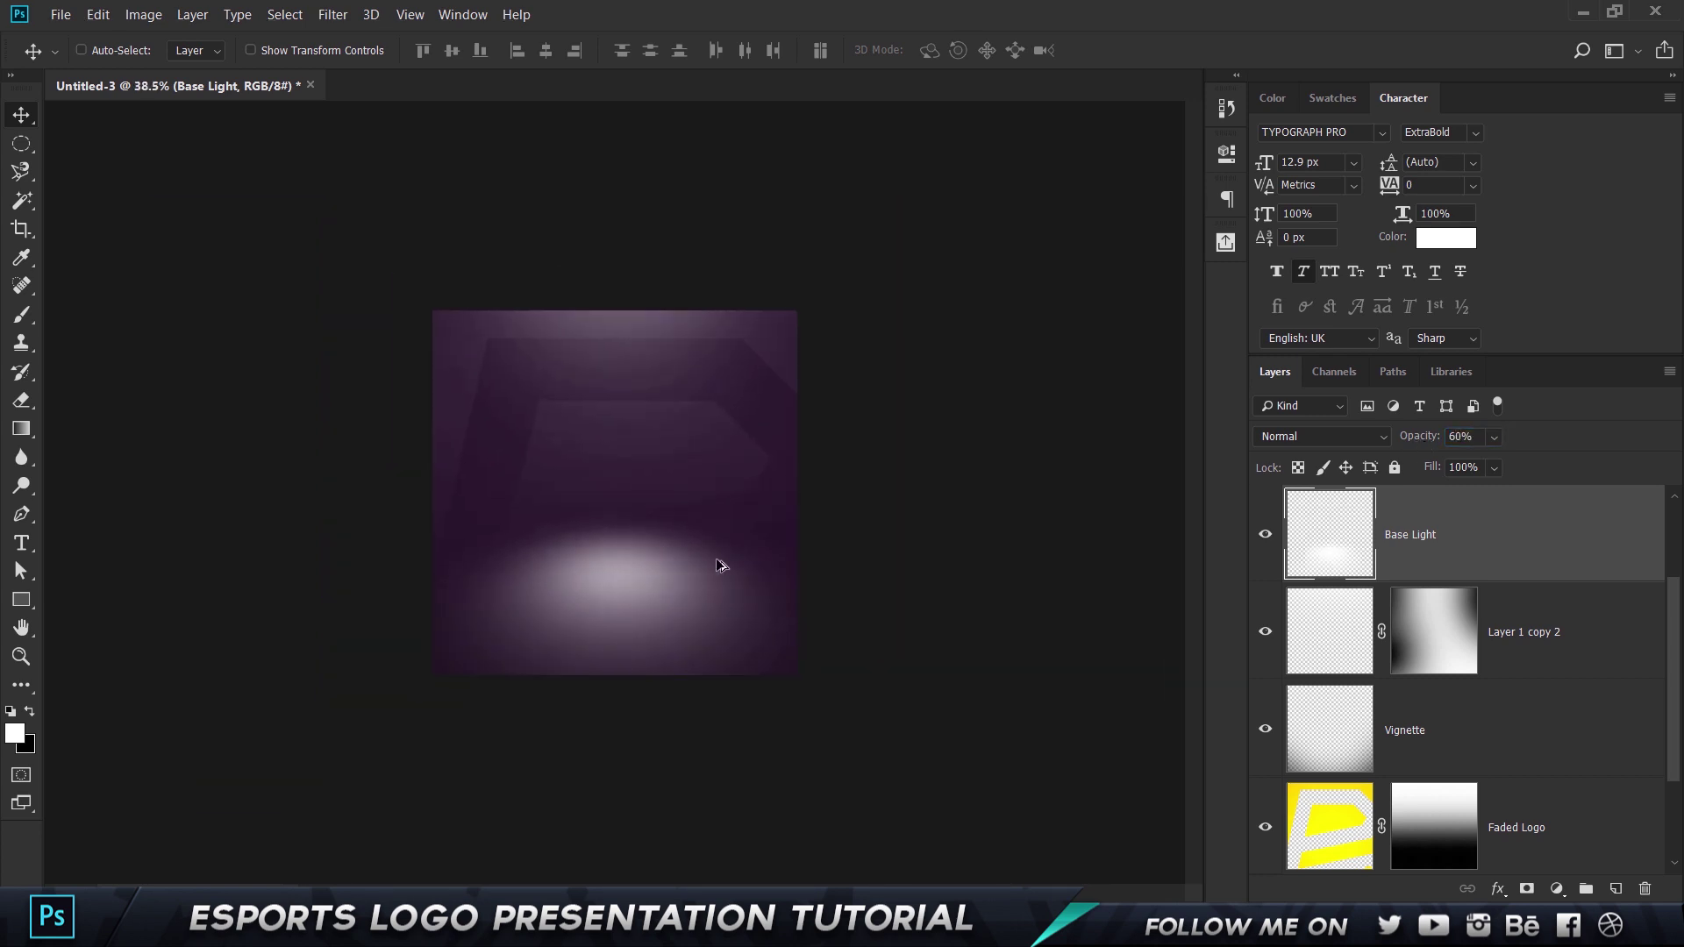
pyautogui.hotkey('ctrl', 't')
pyautogui.rightClick(663, 587)
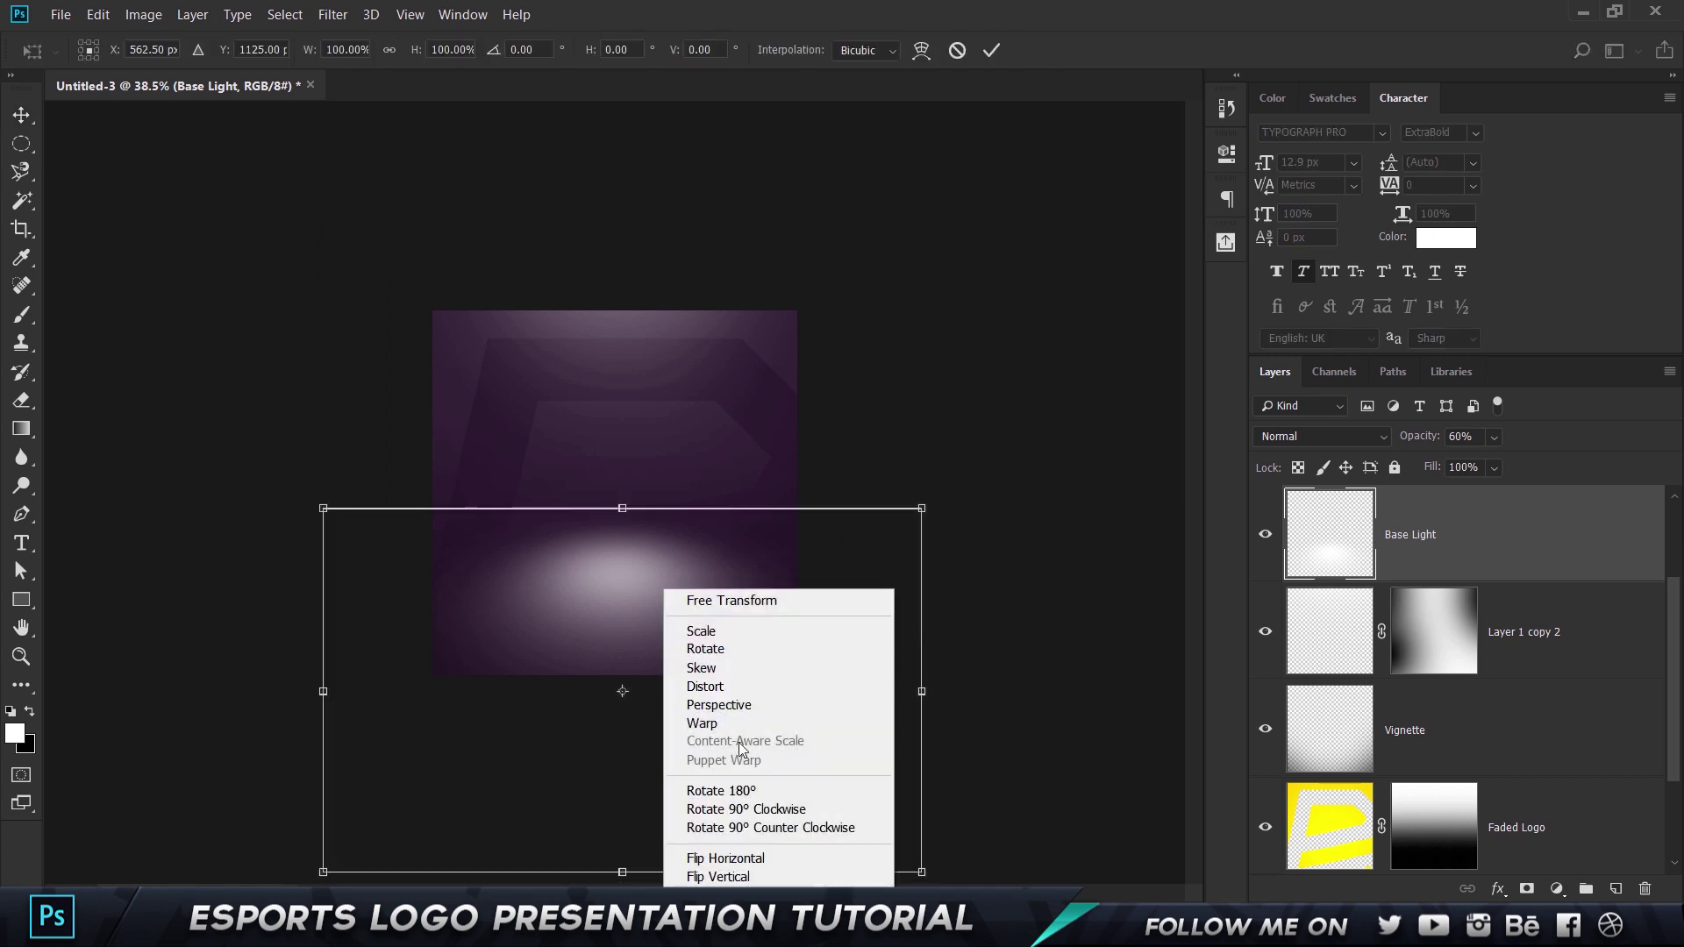
pyautogui.click(754, 704)
pyautogui.moveTo(923, 880); pyautogui.dragTo(1199, 870)
pyautogui.press('Return')
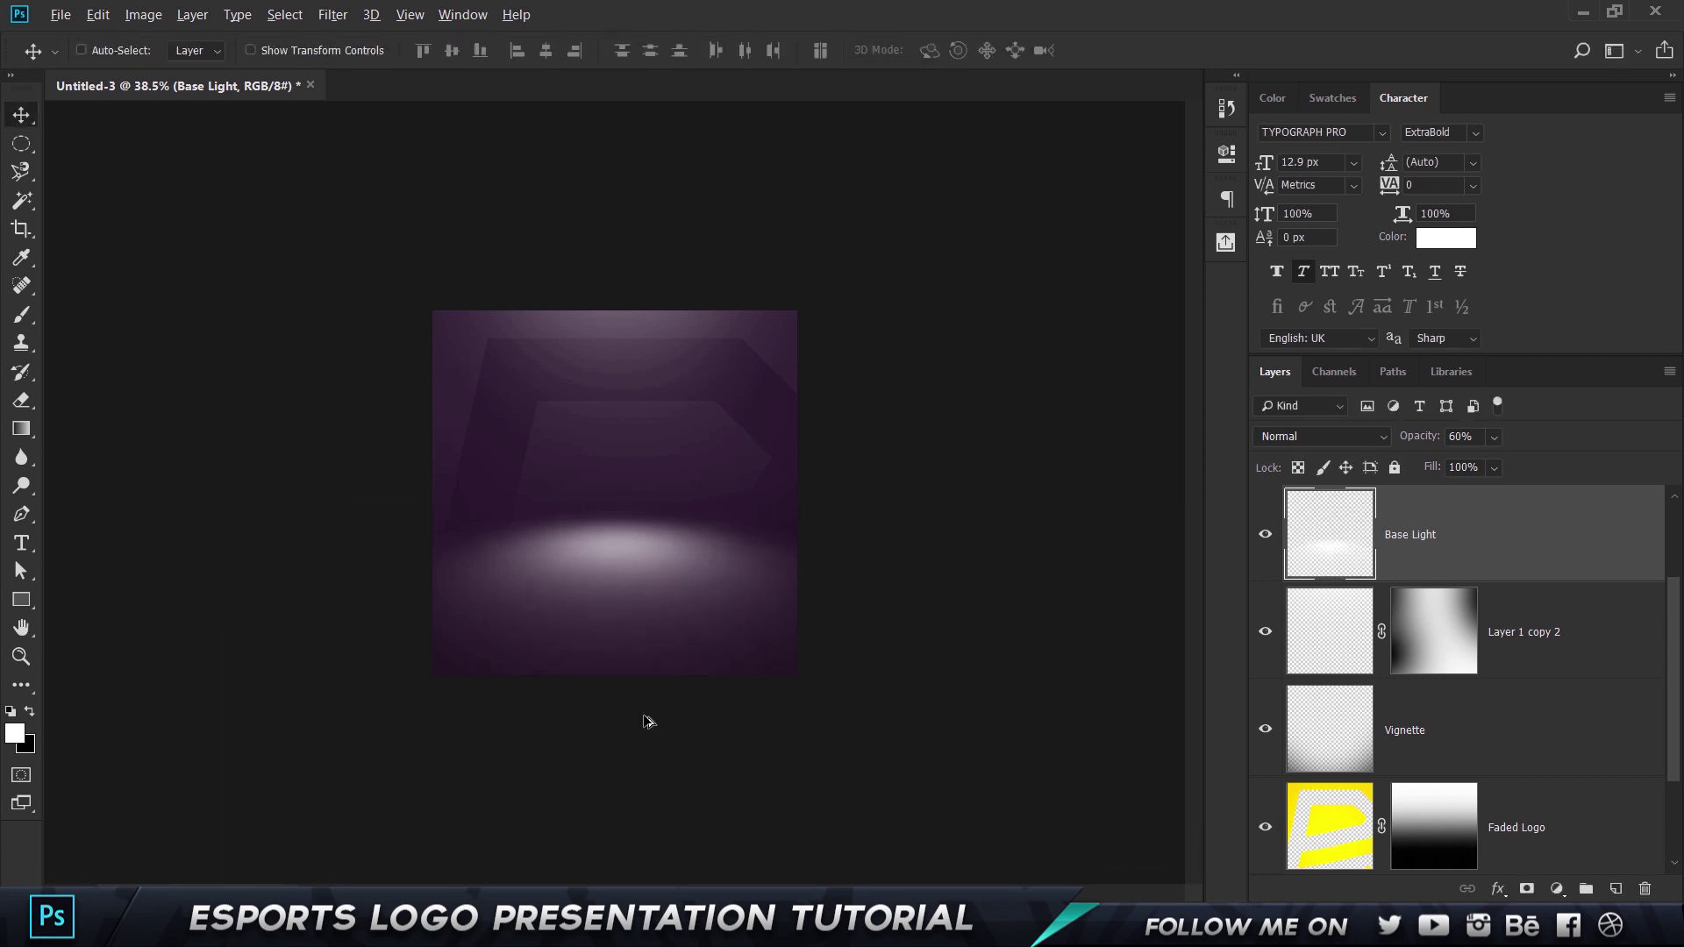
pyautogui.scroll(4, 647, 722)
pyautogui.moveTo(643, 561); pyautogui.dragTo(645, 613)
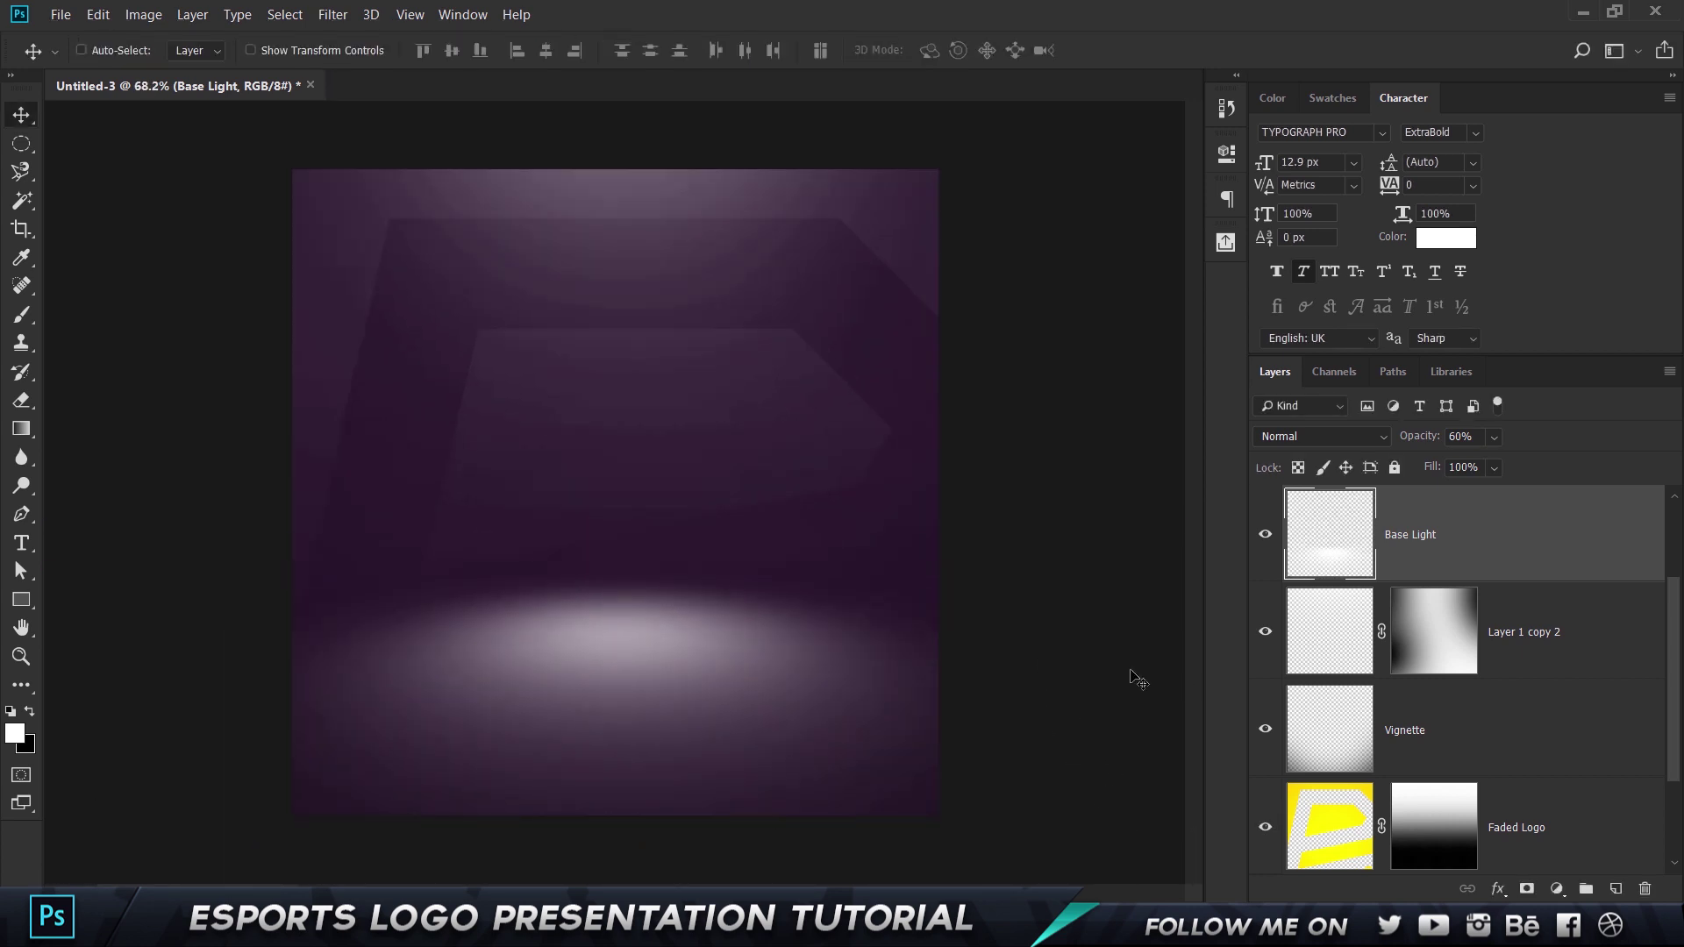
# Widen the lower edge of the Base Light glow once more with a perspective transform to make a thinner floor light
pyautogui.scroll(-4, 892, 633)
pyautogui.hotkey('ctrl', 't')
pyautogui.rightClick(673, 606)
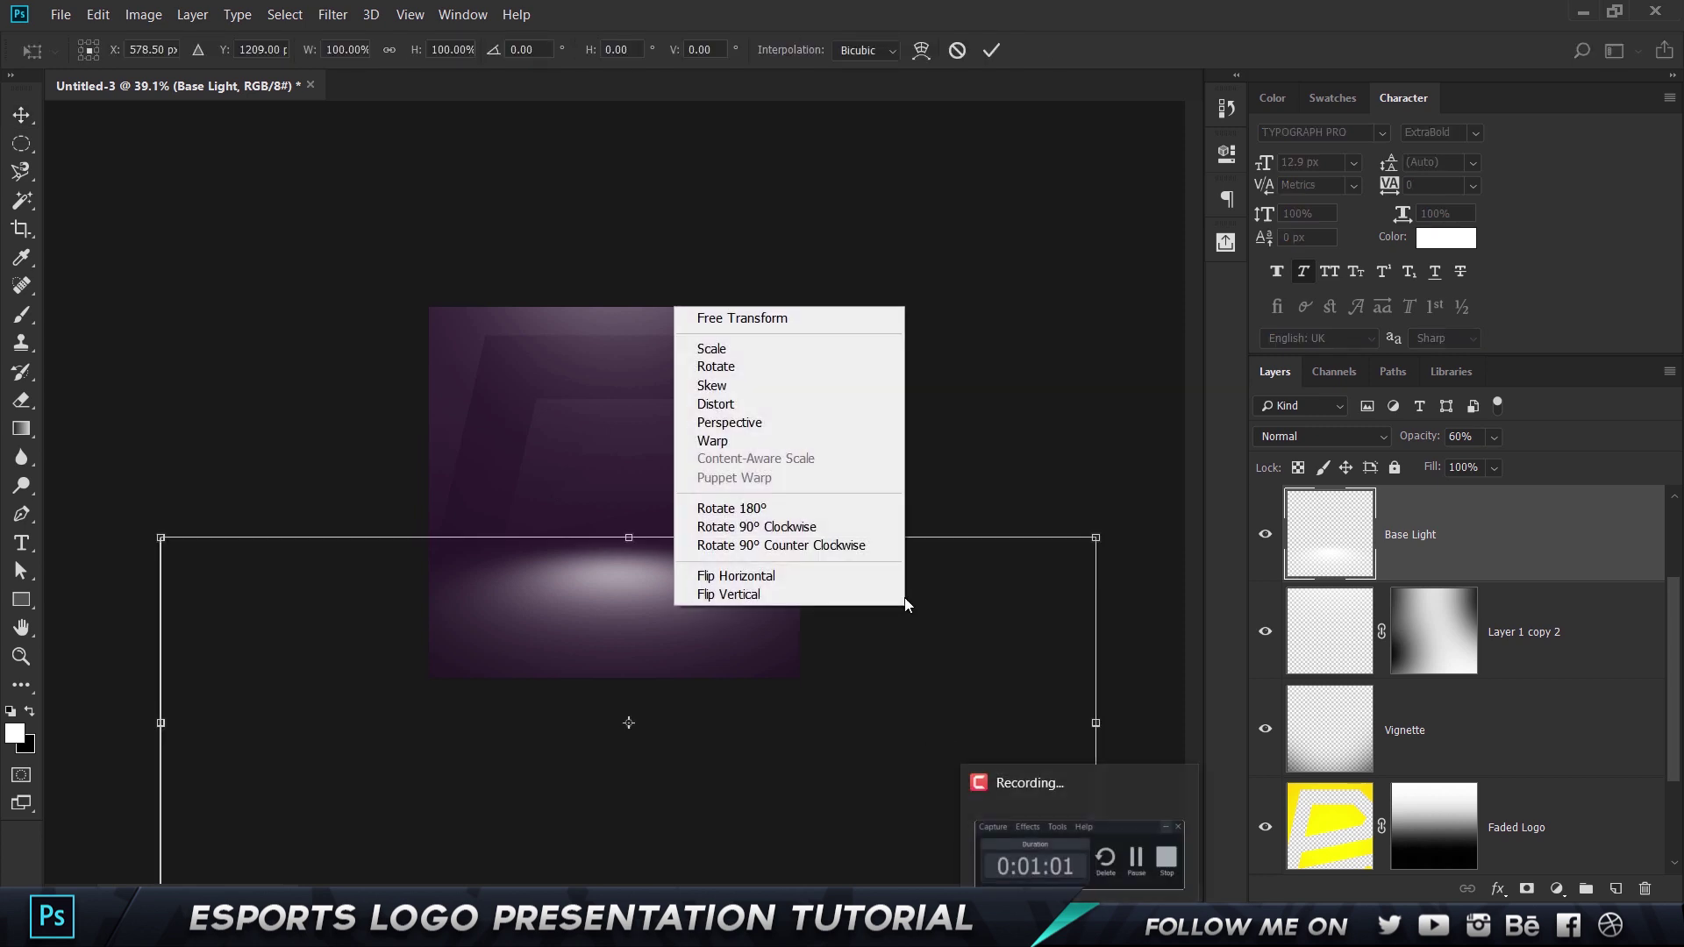
pyautogui.click(781, 423)
pyautogui.scroll(-2, 803, 610)
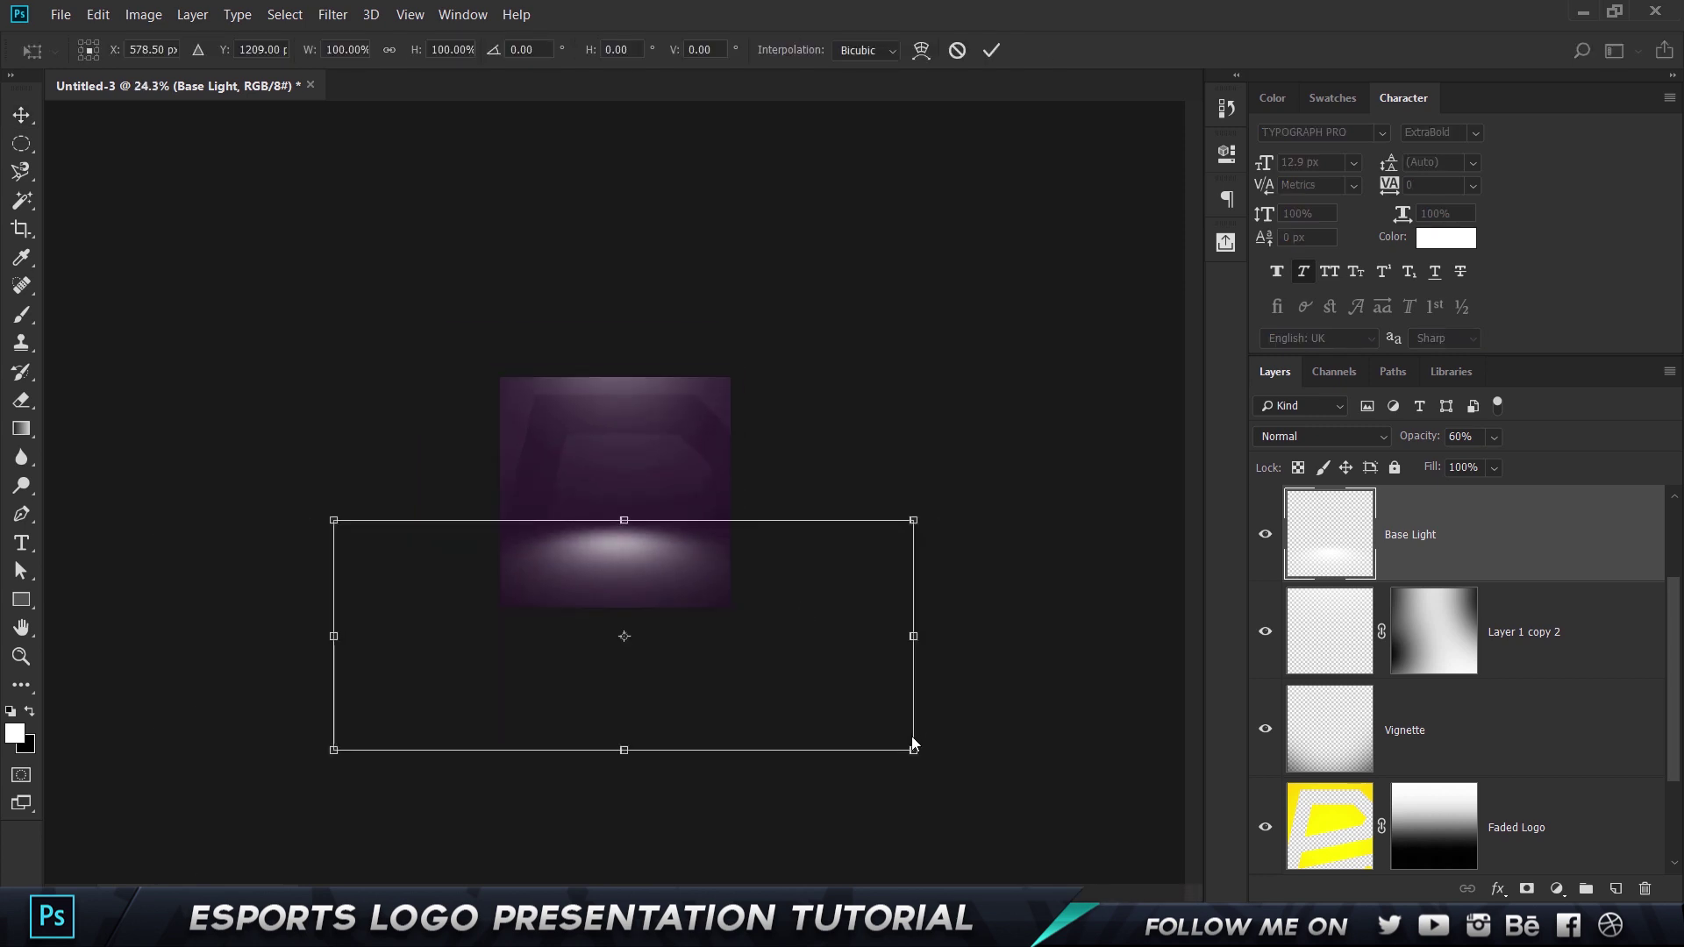
pyautogui.moveTo(914, 750); pyautogui.dragTo(1035, 749)
pyautogui.press('Return')
# Make black the foreground colour and add a new layer named Base Shadow directly above Base Light
pyautogui.press('x')
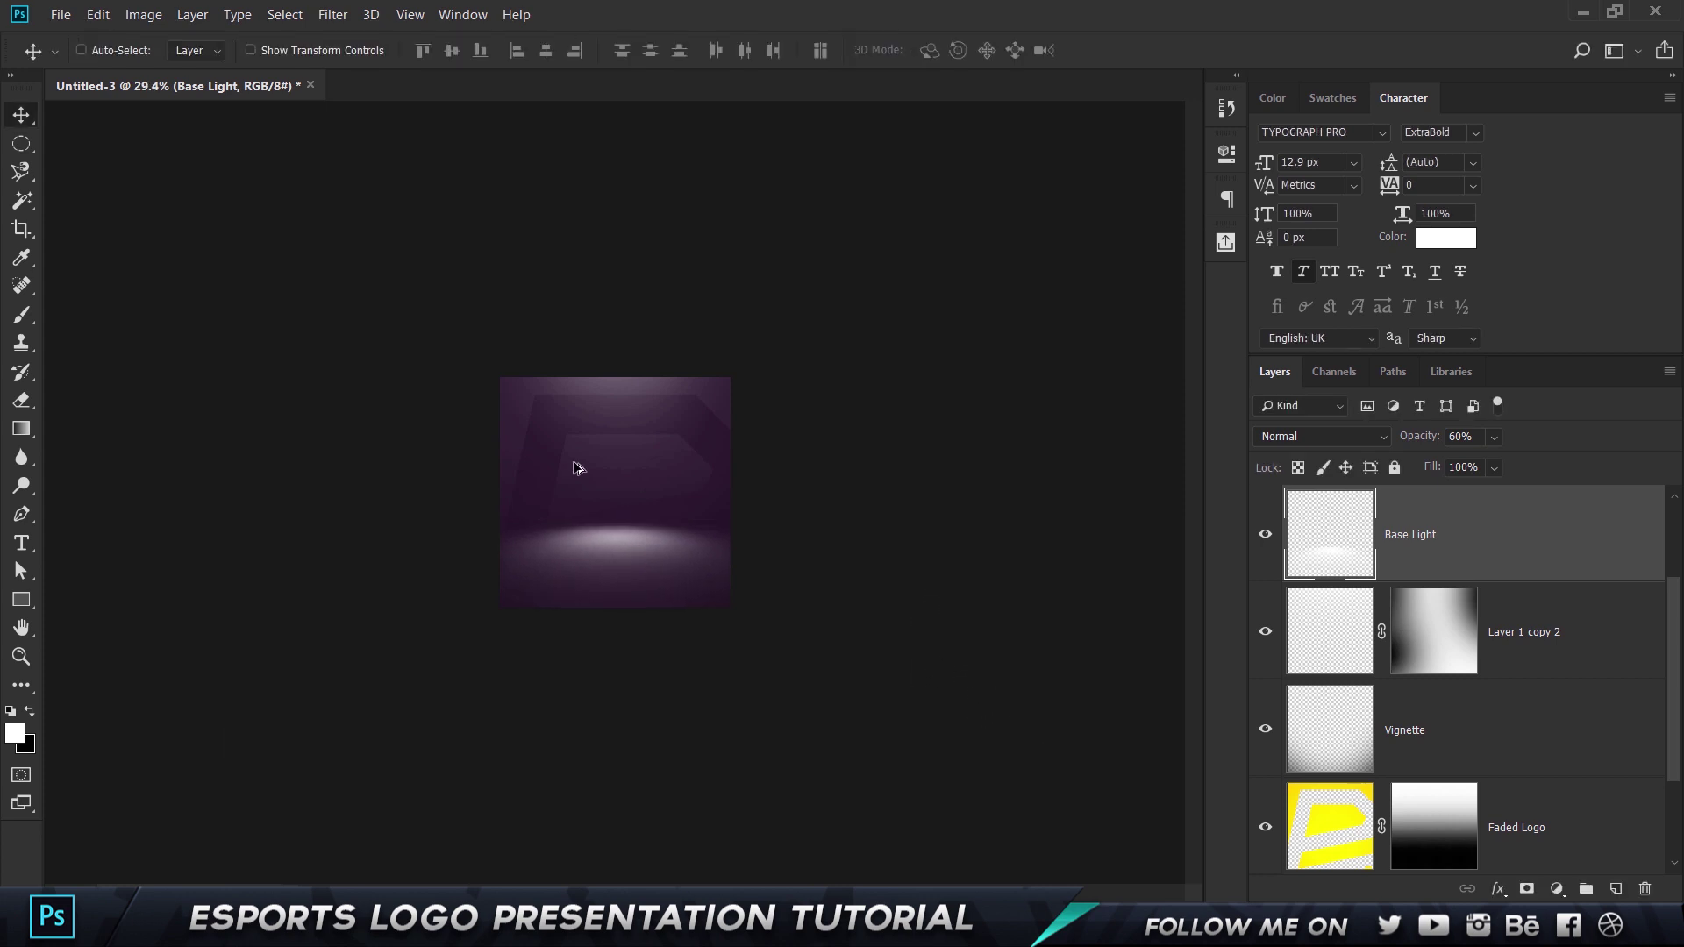
pyautogui.scroll(4, 575, 465)
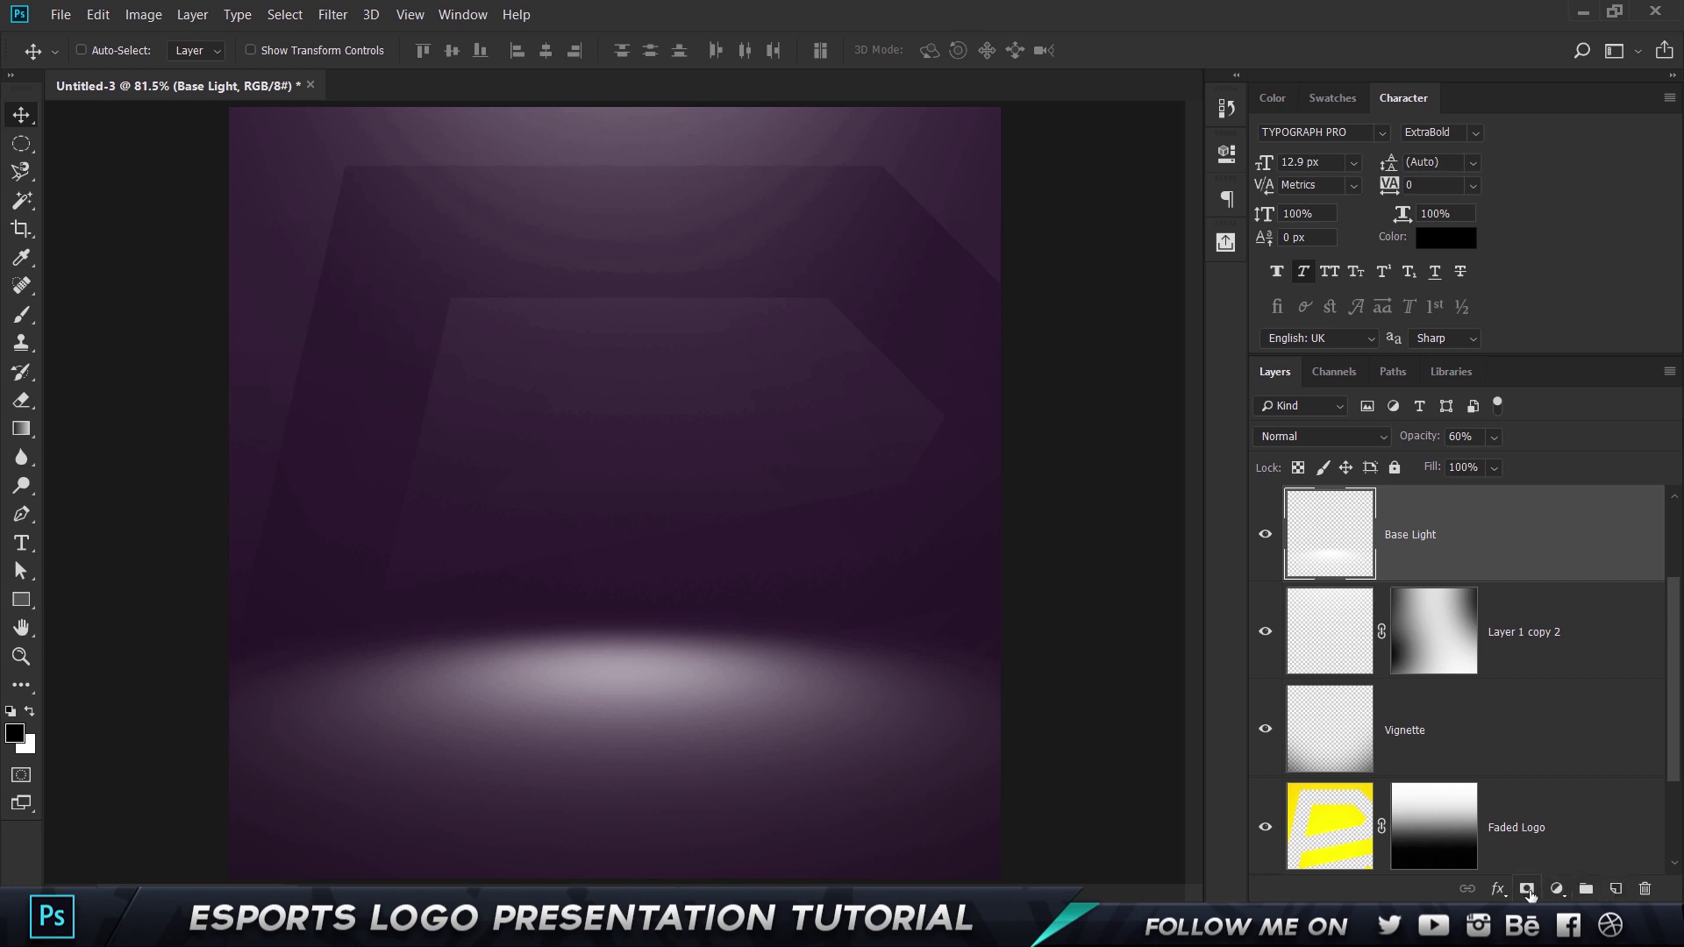
pyautogui.click(1618, 891)
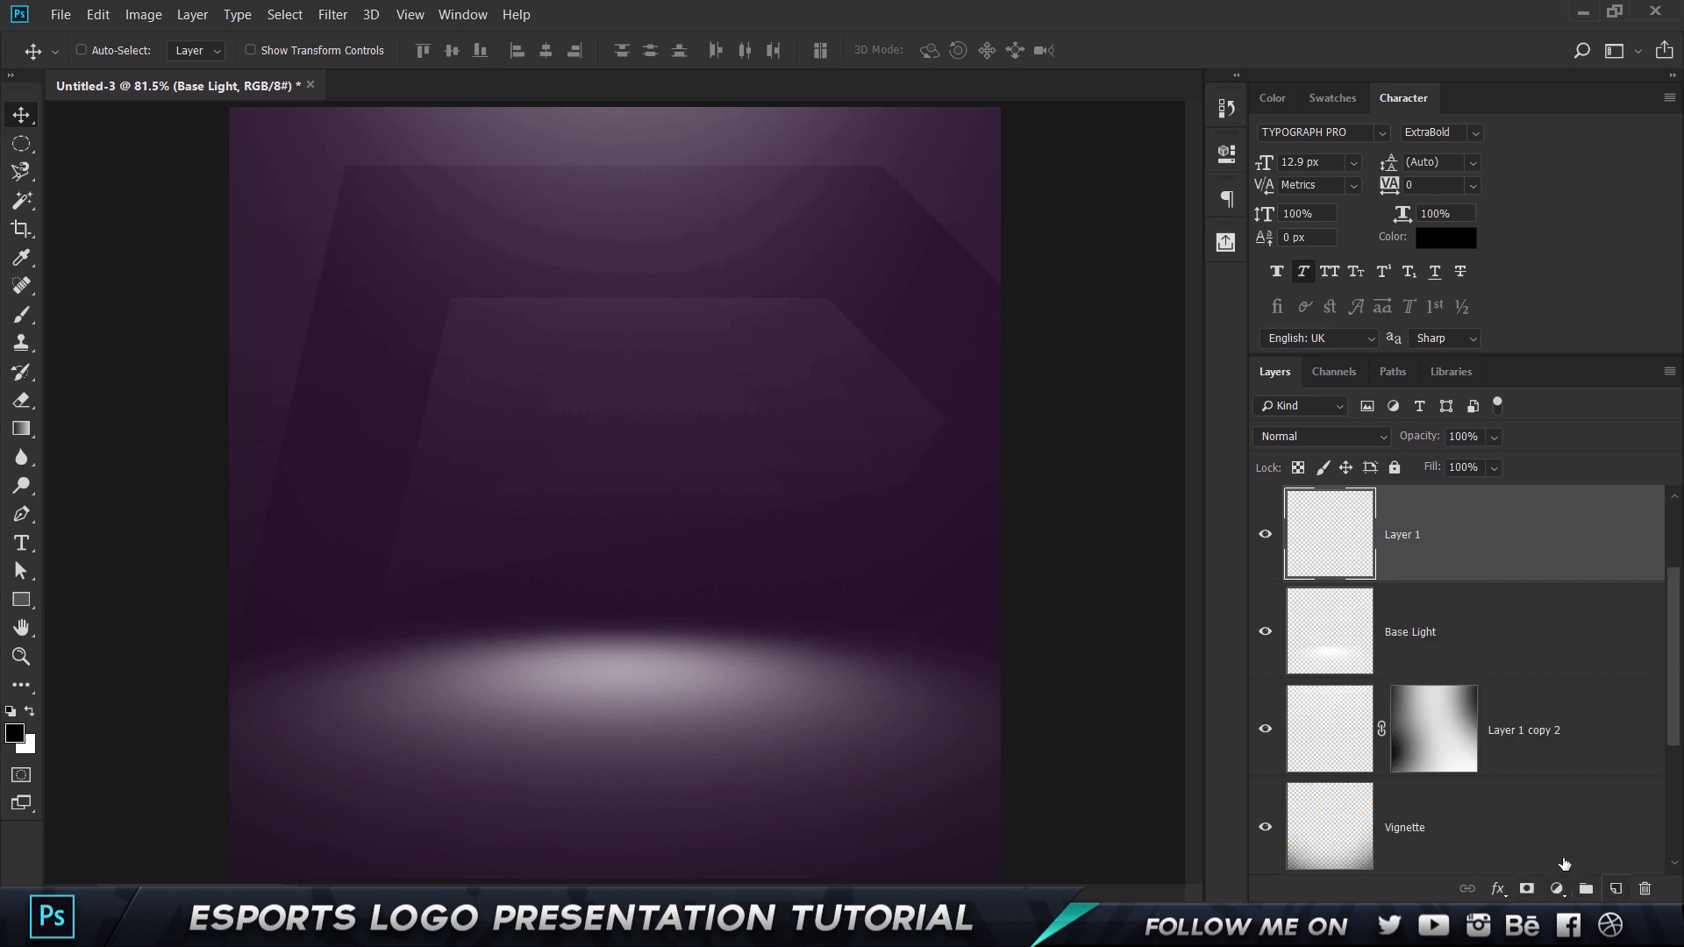
pyautogui.doubleClick(1413, 534)
pyautogui.write('b')
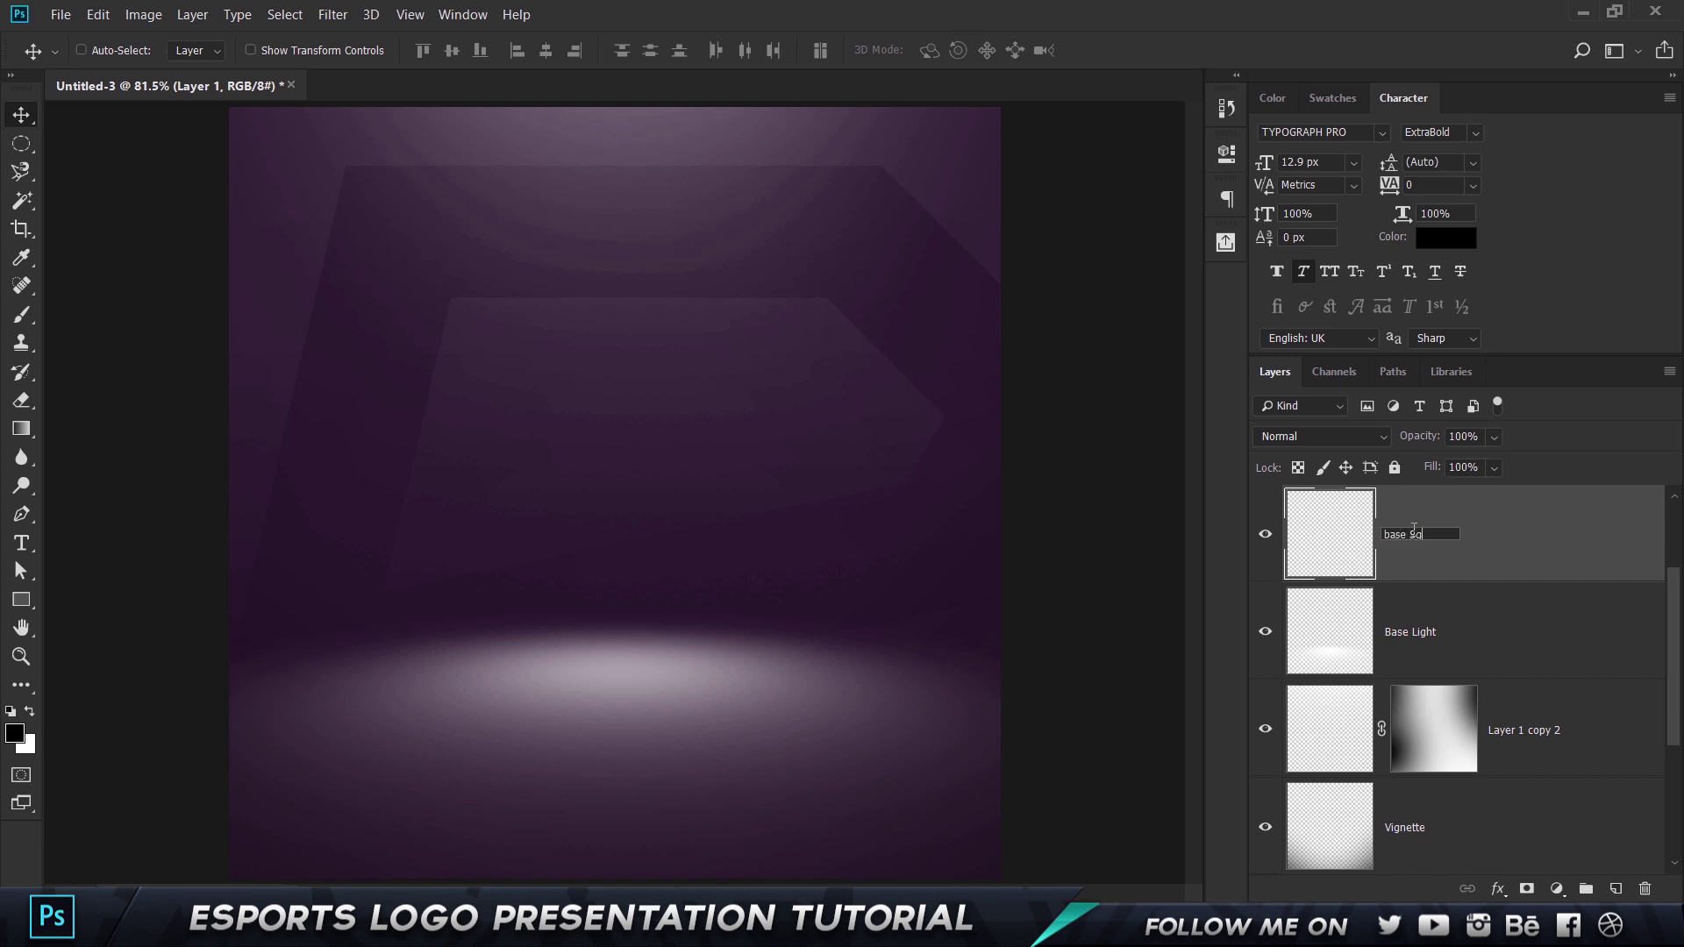
pyautogui.write('ase Shadow')
pyautogui.press('Return')
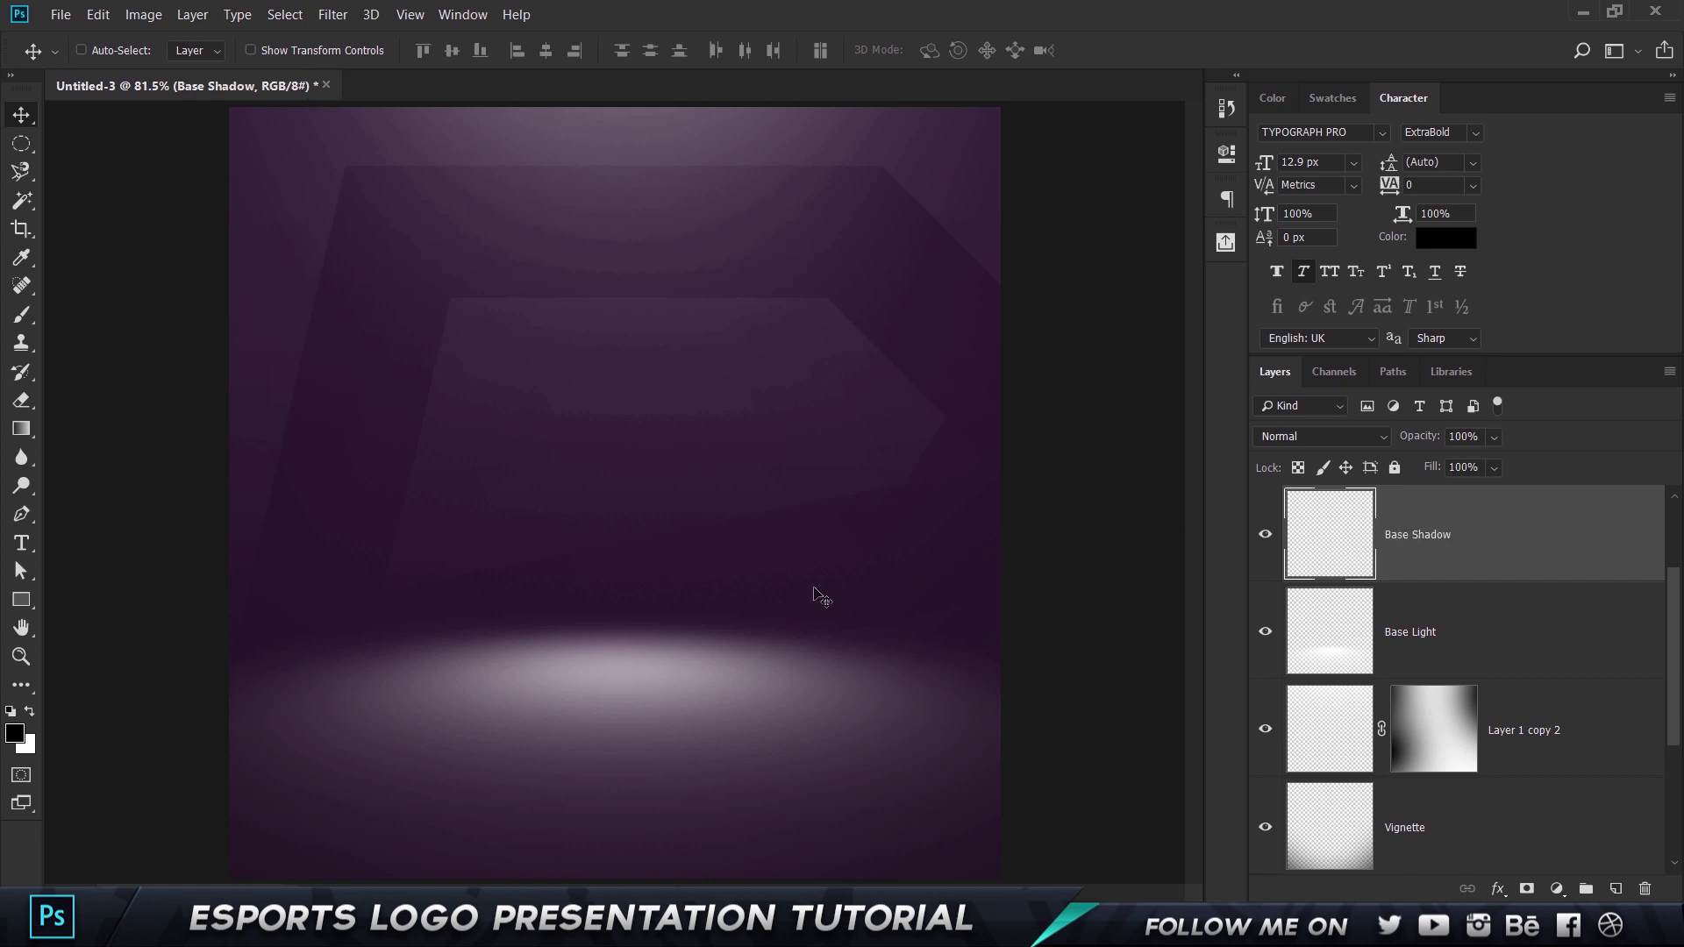
# Paint one soft black 700 px brush dab mid-canvas on Base Shadow and squash it vertically to about 13.6% height
pyautogui.press('b')
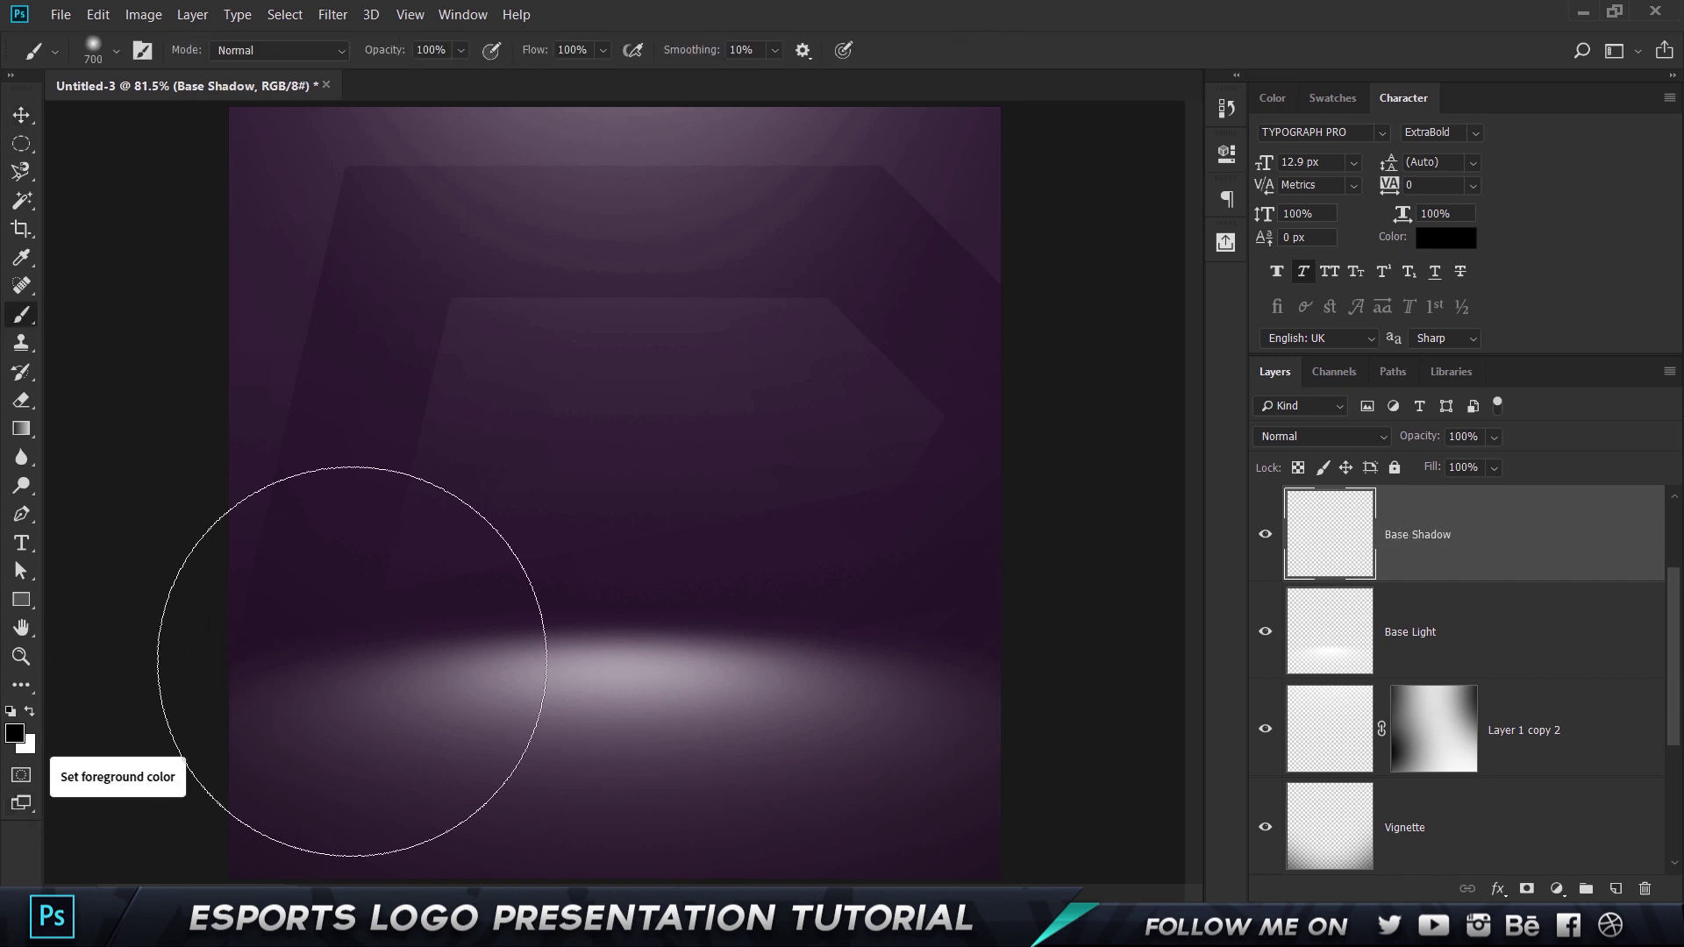
pyautogui.click(625, 523)
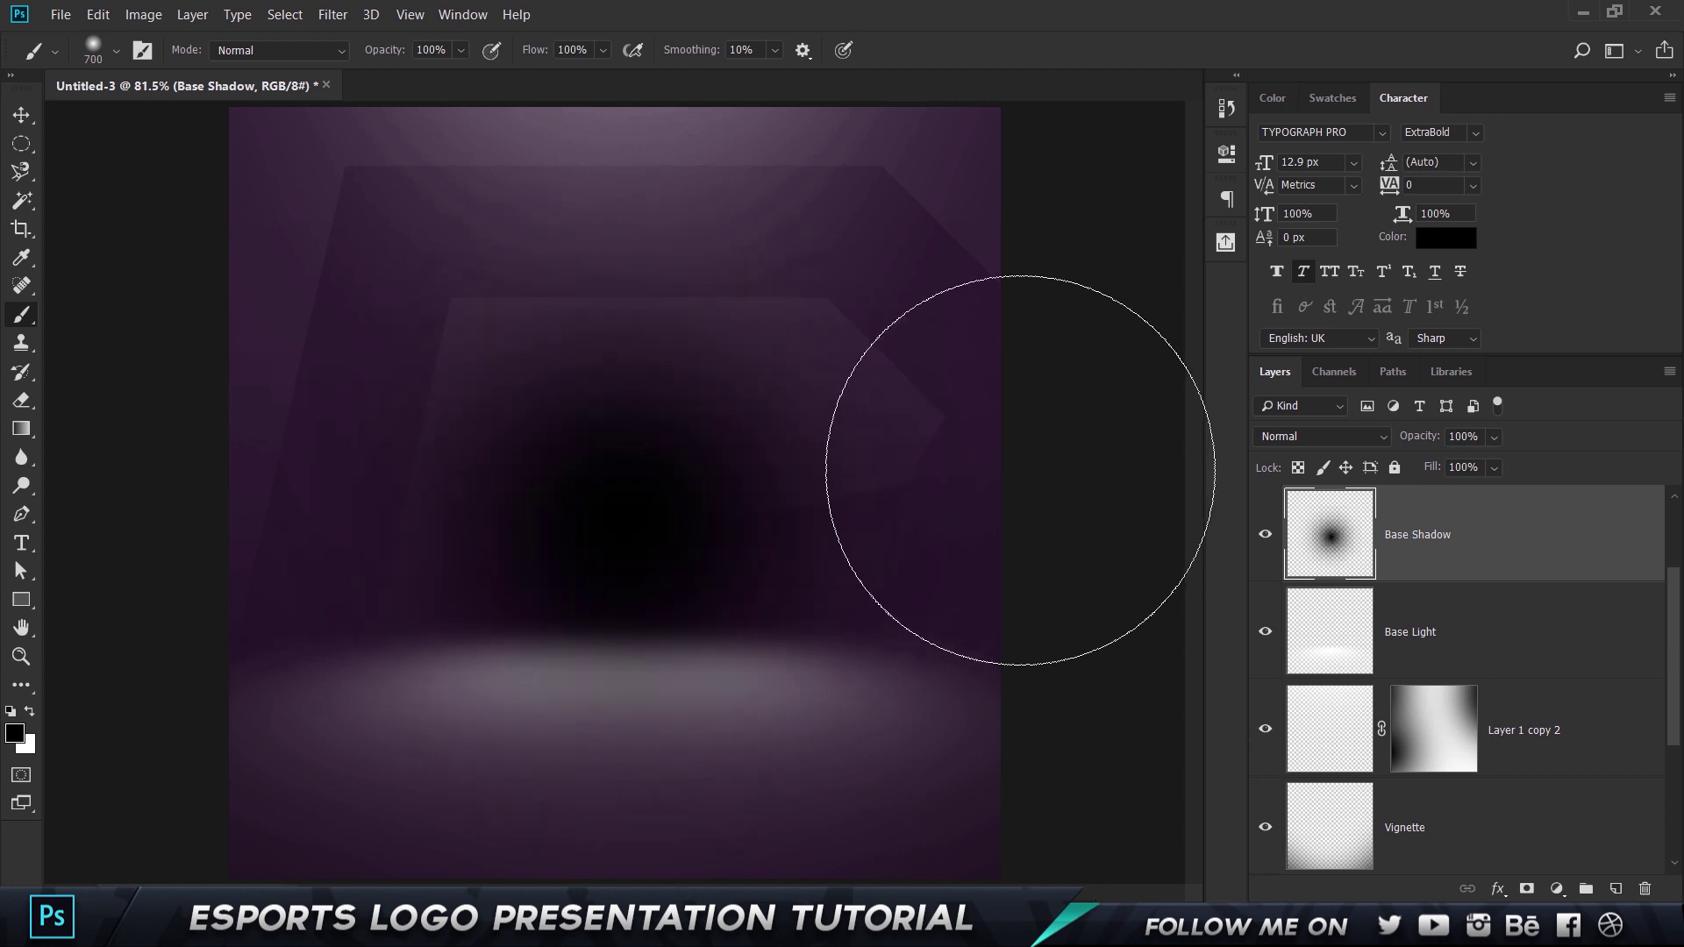
pyautogui.hotkey('ctrl', 't')
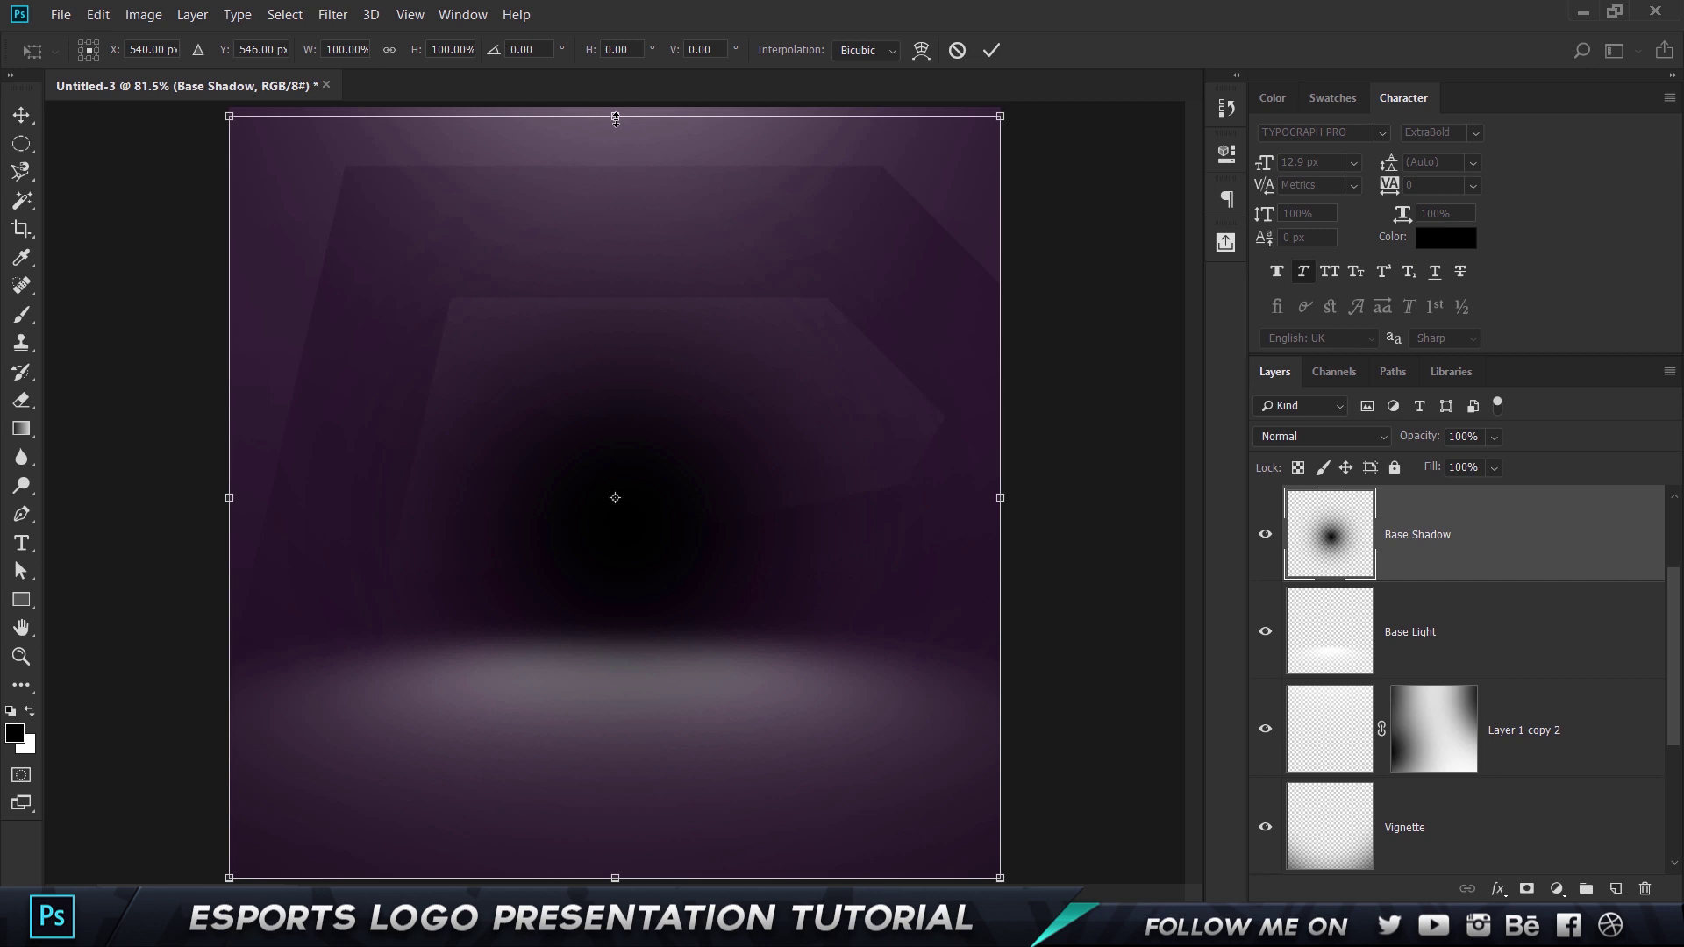
pyautogui.moveTo(615, 137); pyautogui.dragTo(615, 450)
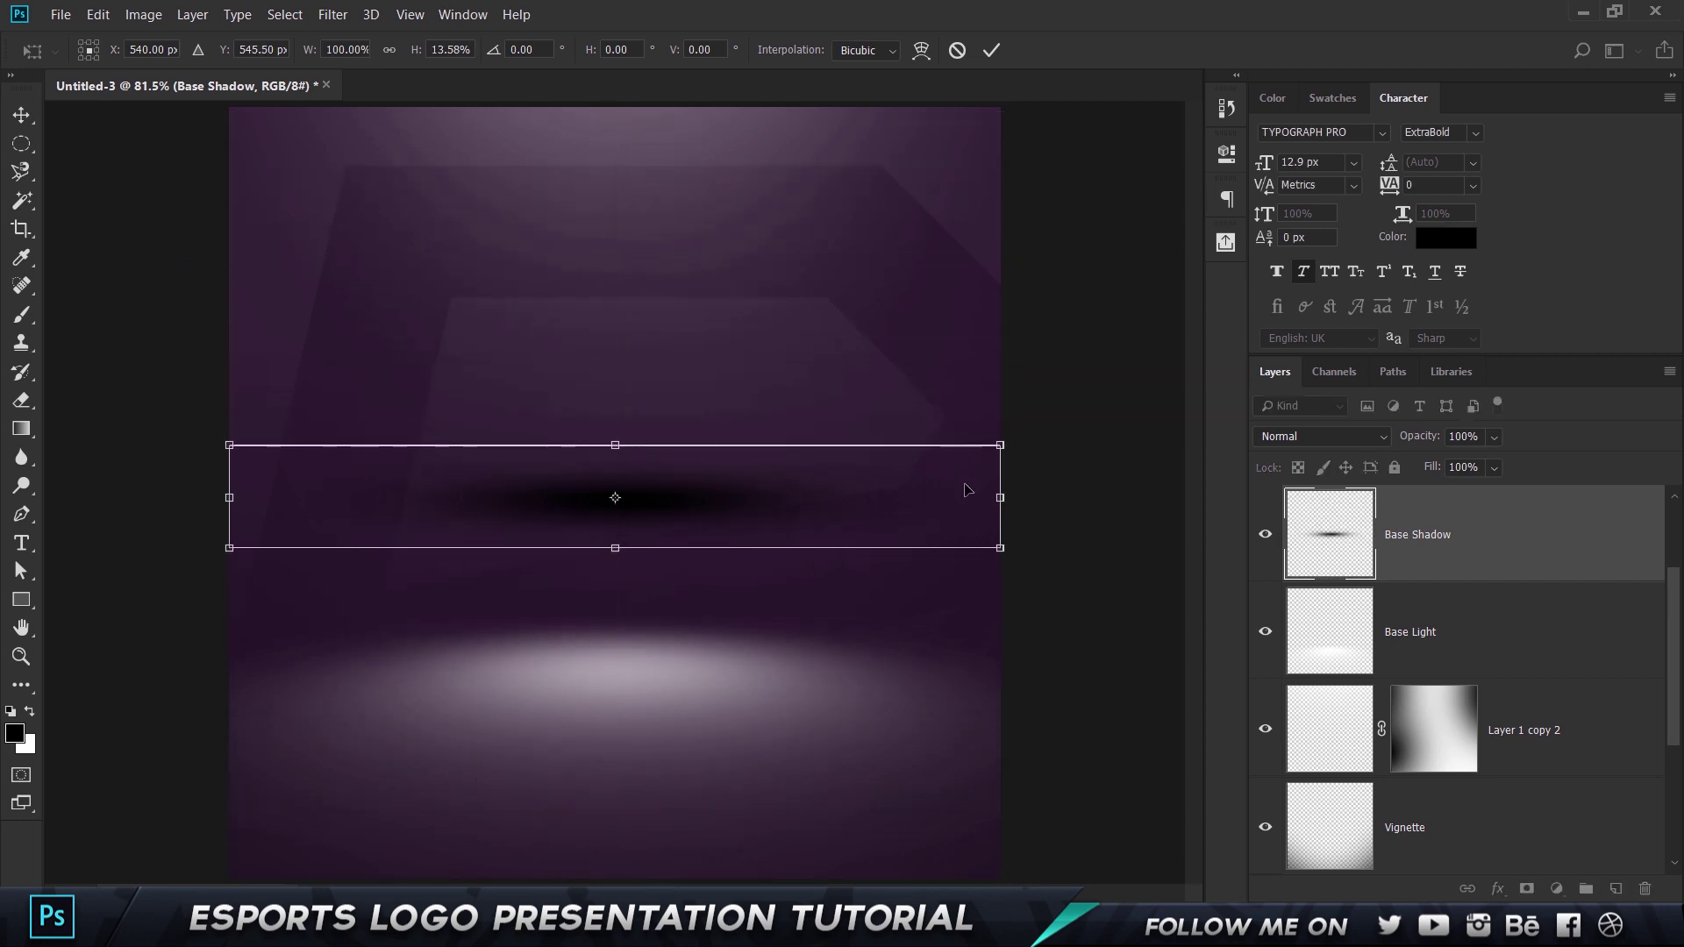
pyautogui.press('Return')
pyautogui.press('b')
pyautogui.press('v')
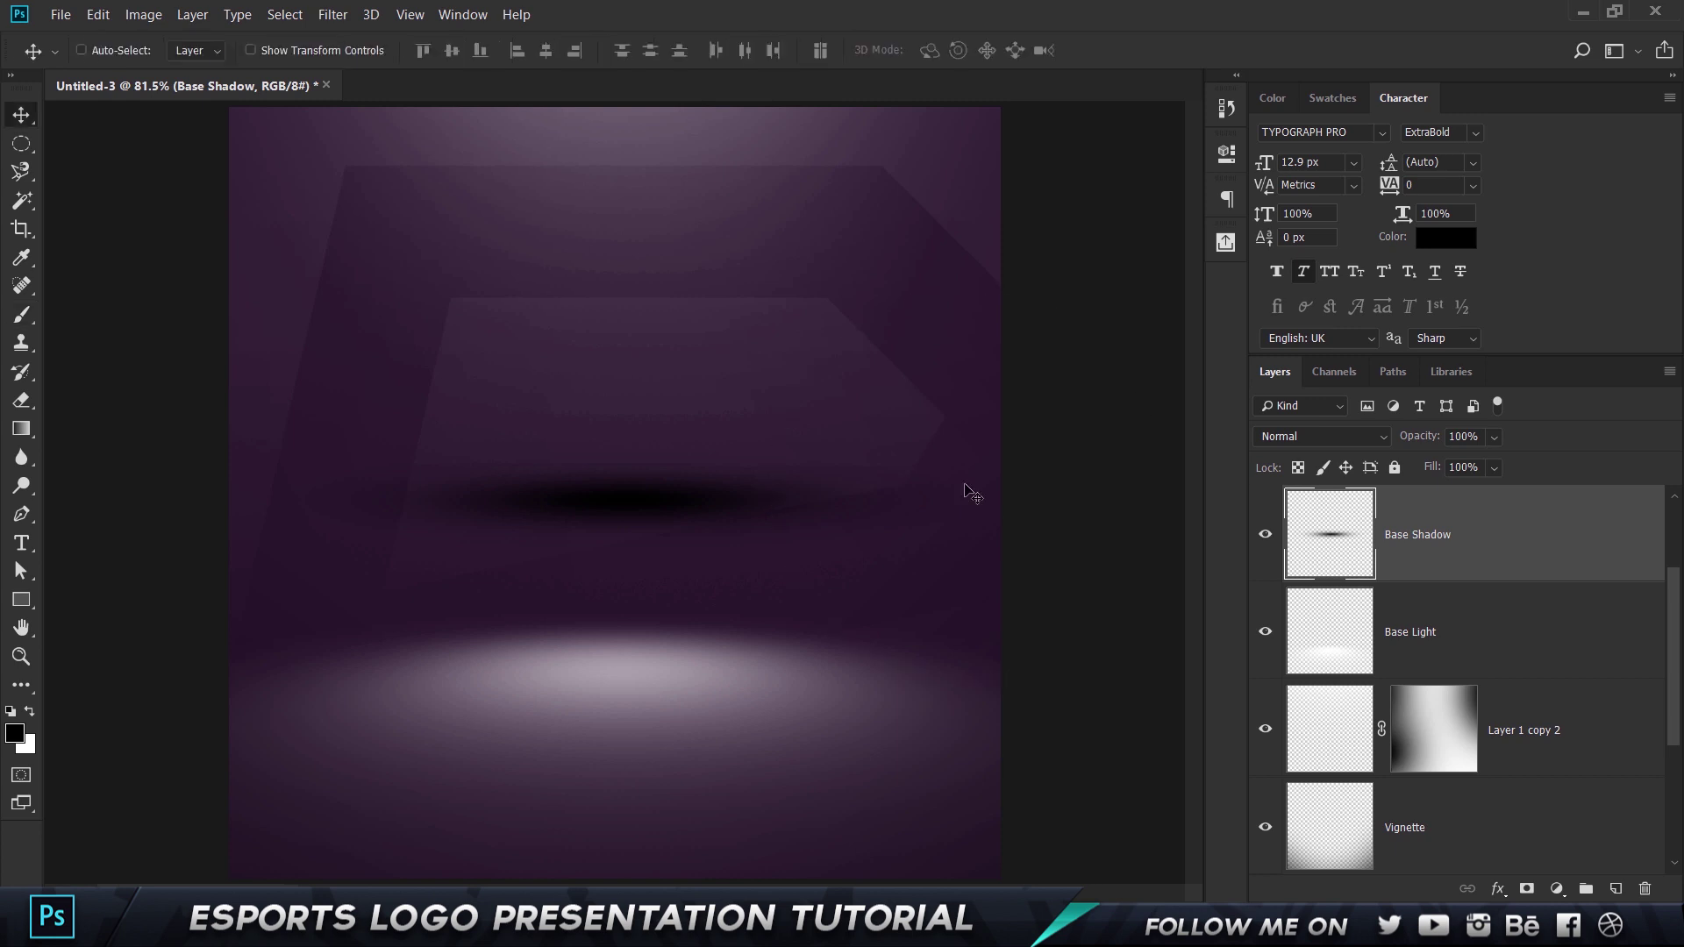
# Scale the flattened shadow down about its centre to a little over half size and move it down onto the floor light
pyautogui.hotkey('ctrl', 't')
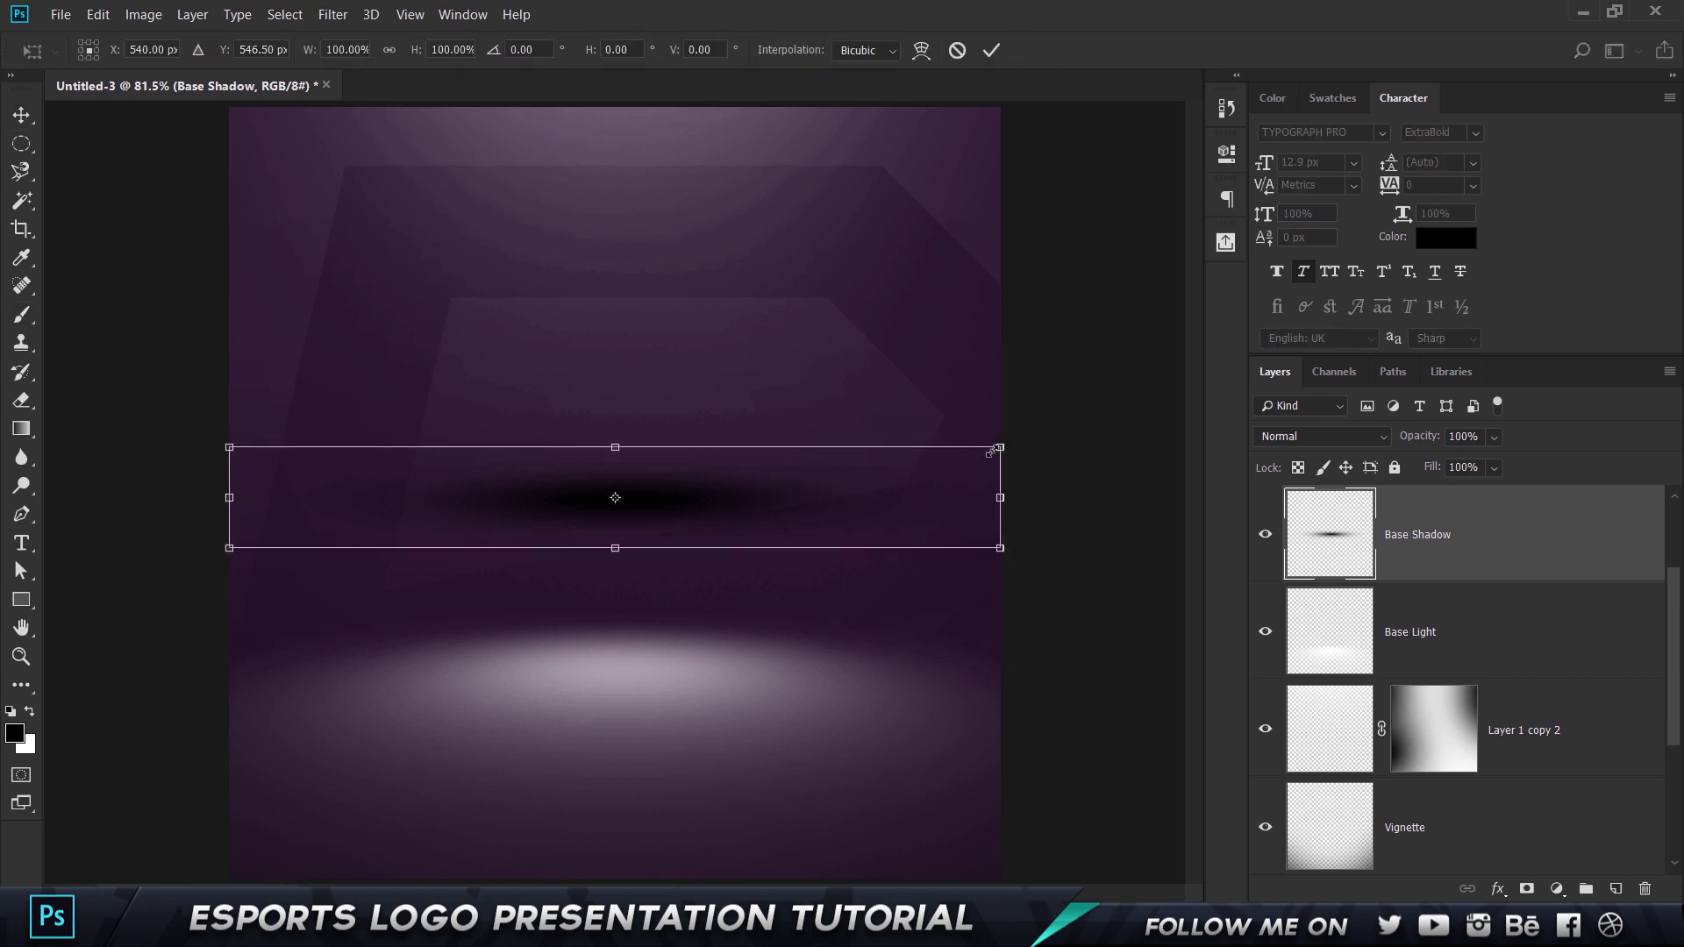
pyautogui.moveTo(1001, 450); pyautogui.dragTo(838, 467)
pyautogui.press('Return')
pyautogui.moveTo(654, 540); pyautogui.dragTo(666, 742)
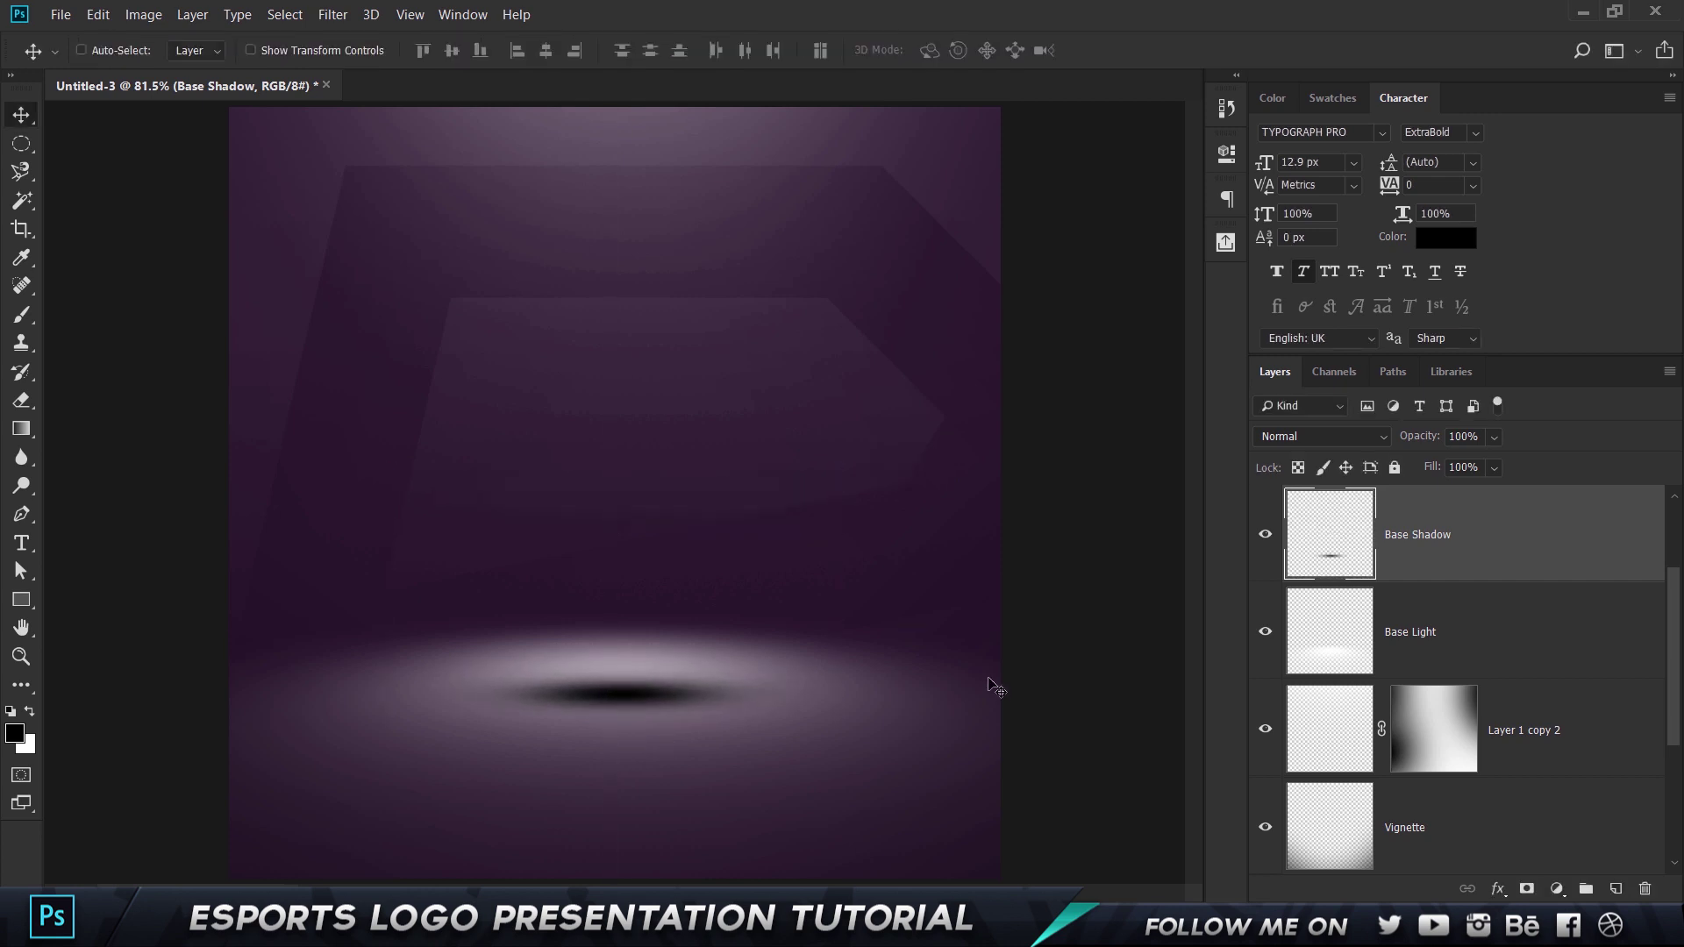
# Cycle through the blend modes for the Base Shadow layer and set it to Soft Light
pyautogui.click(1301, 435)
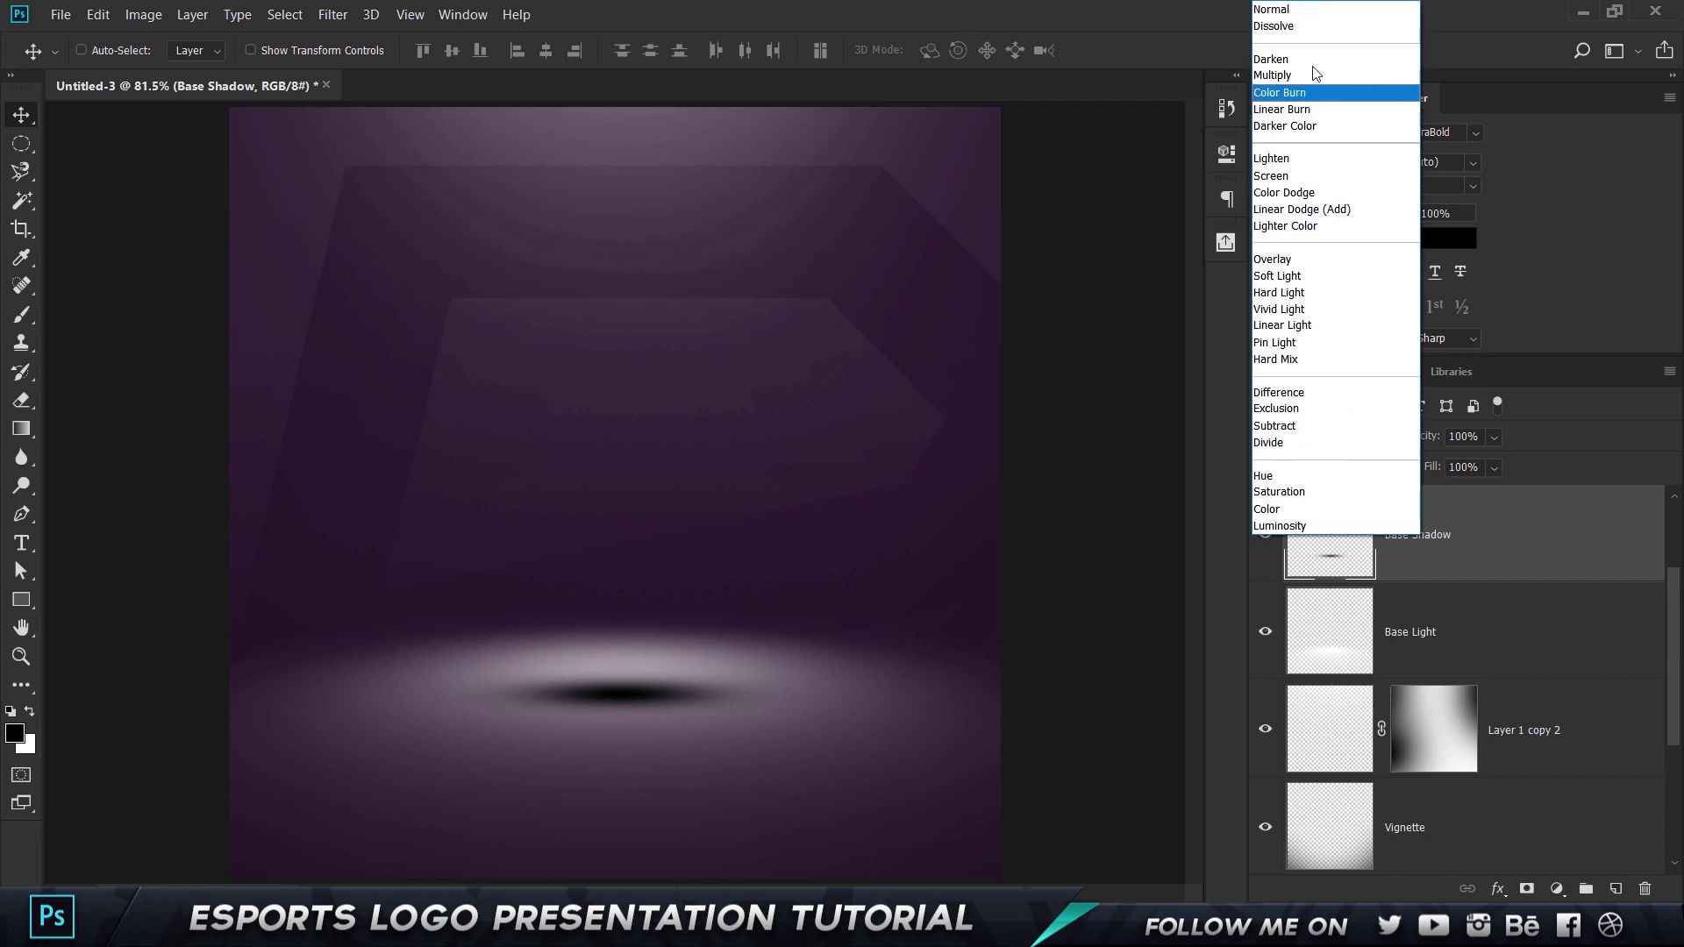
pyautogui.click(1307, 4)
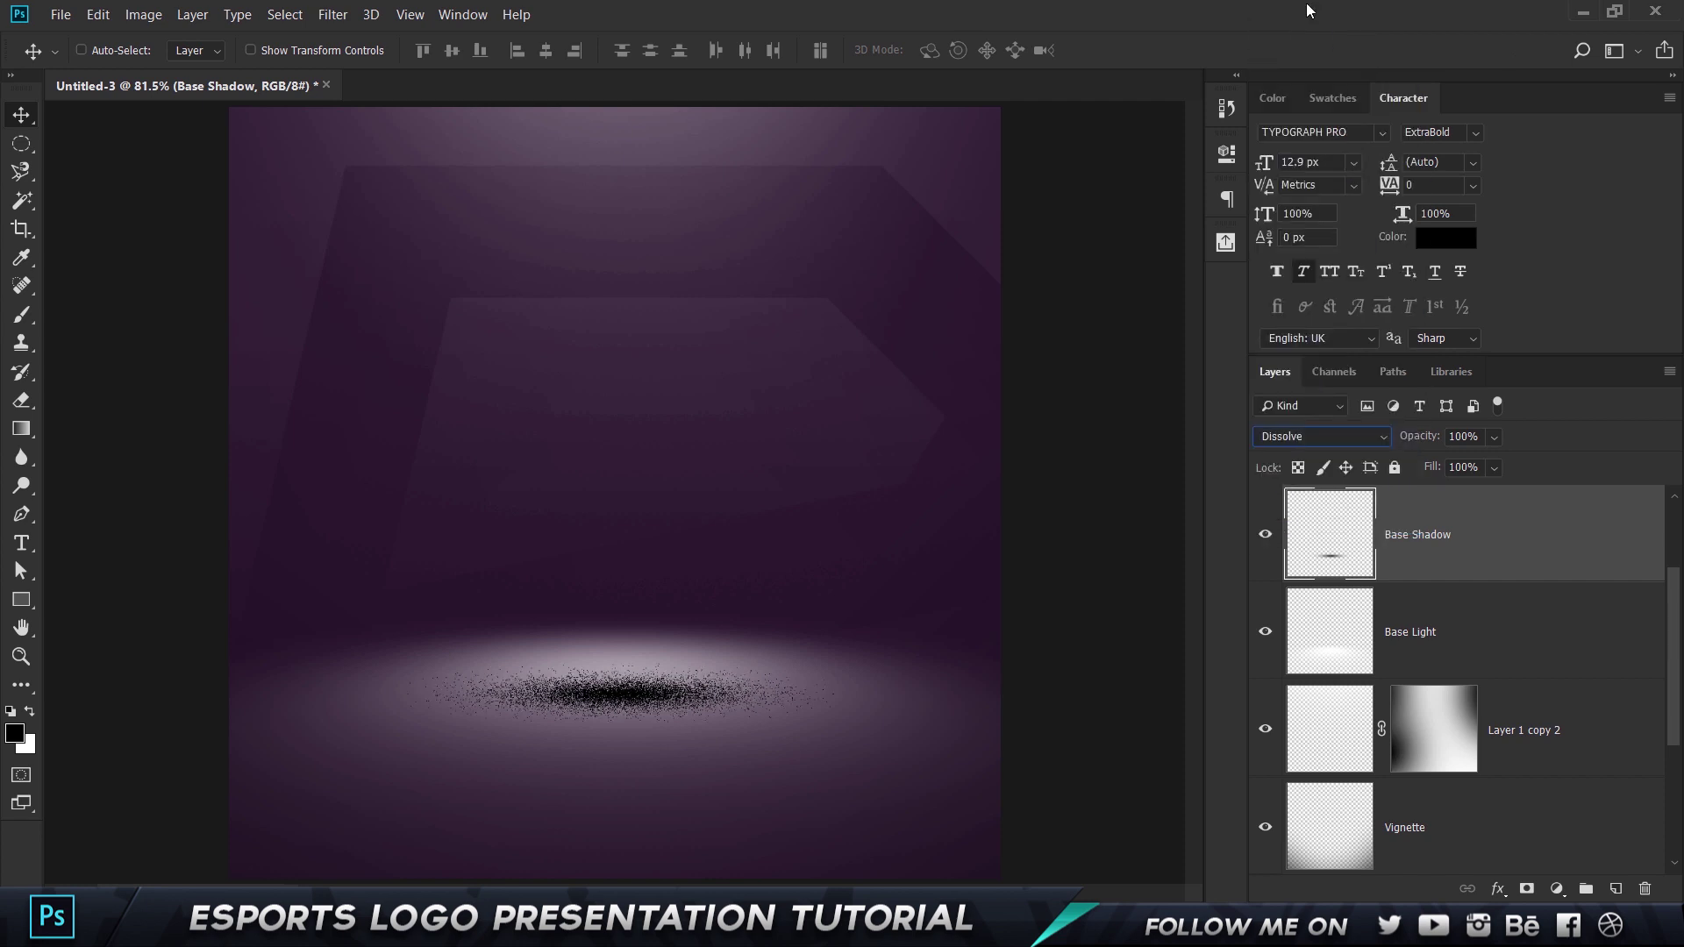
pyautogui.press('Down')
pyautogui.press('Down')
pyautogui.press('Down')
pyautogui.press('Down')
pyautogui.press('Down')
pyautogui.press('Down')
pyautogui.press('Down')
pyautogui.press('Down')
pyautogui.press('Down')
pyautogui.press('Down')
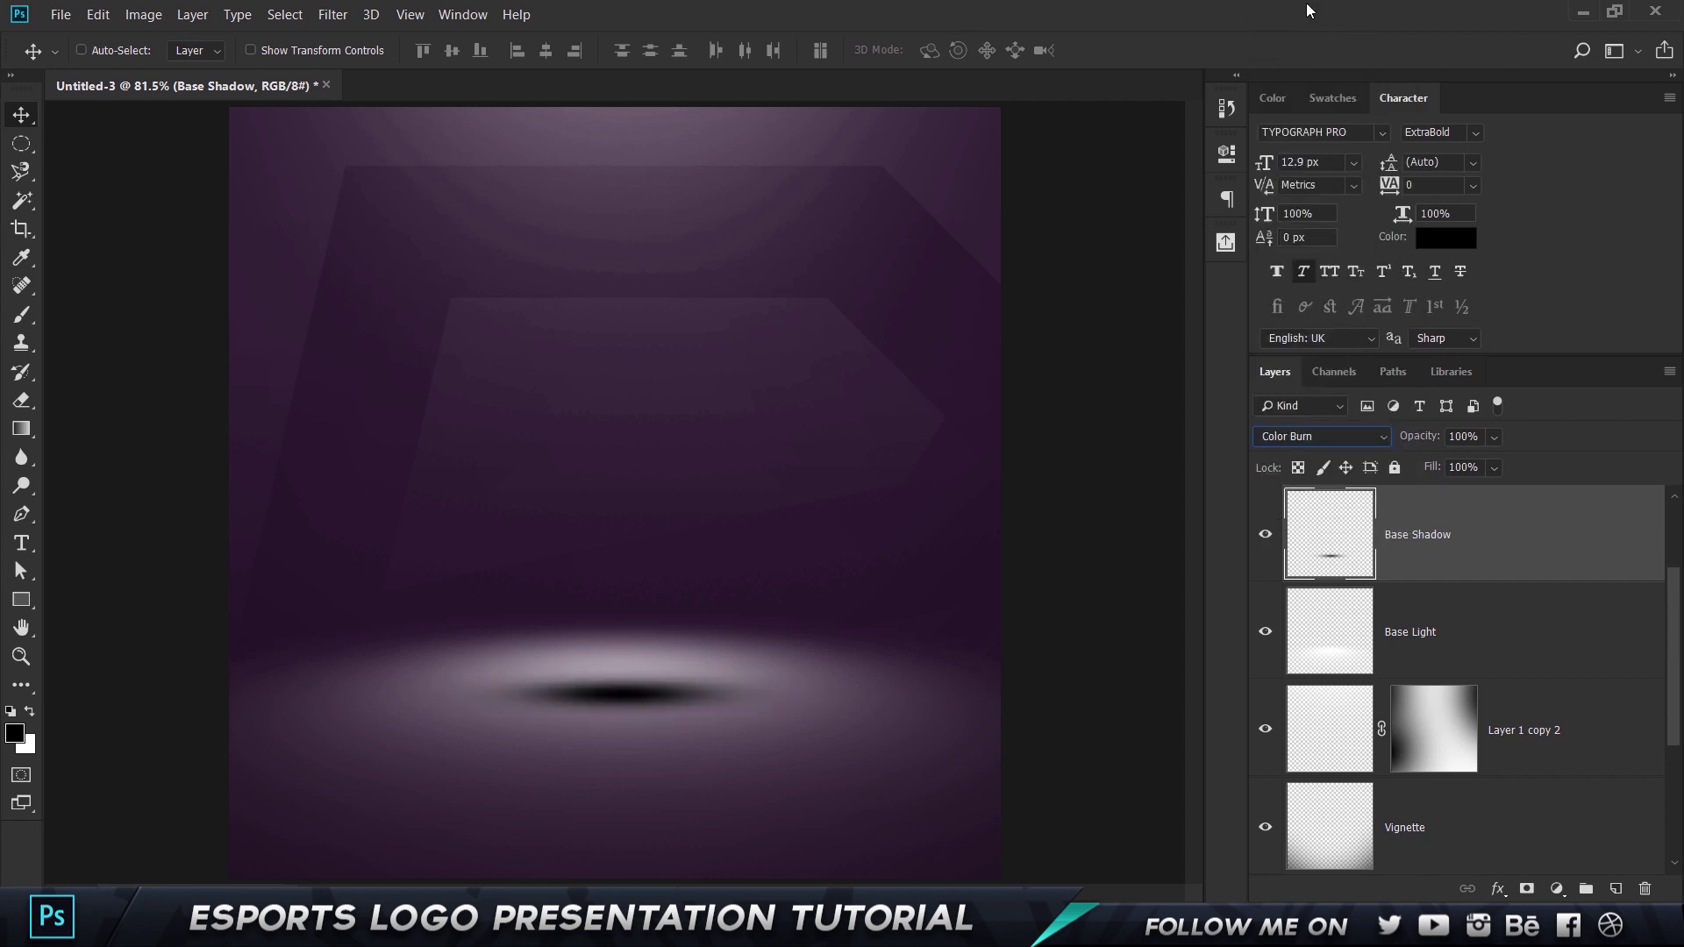
pyautogui.press('Down')
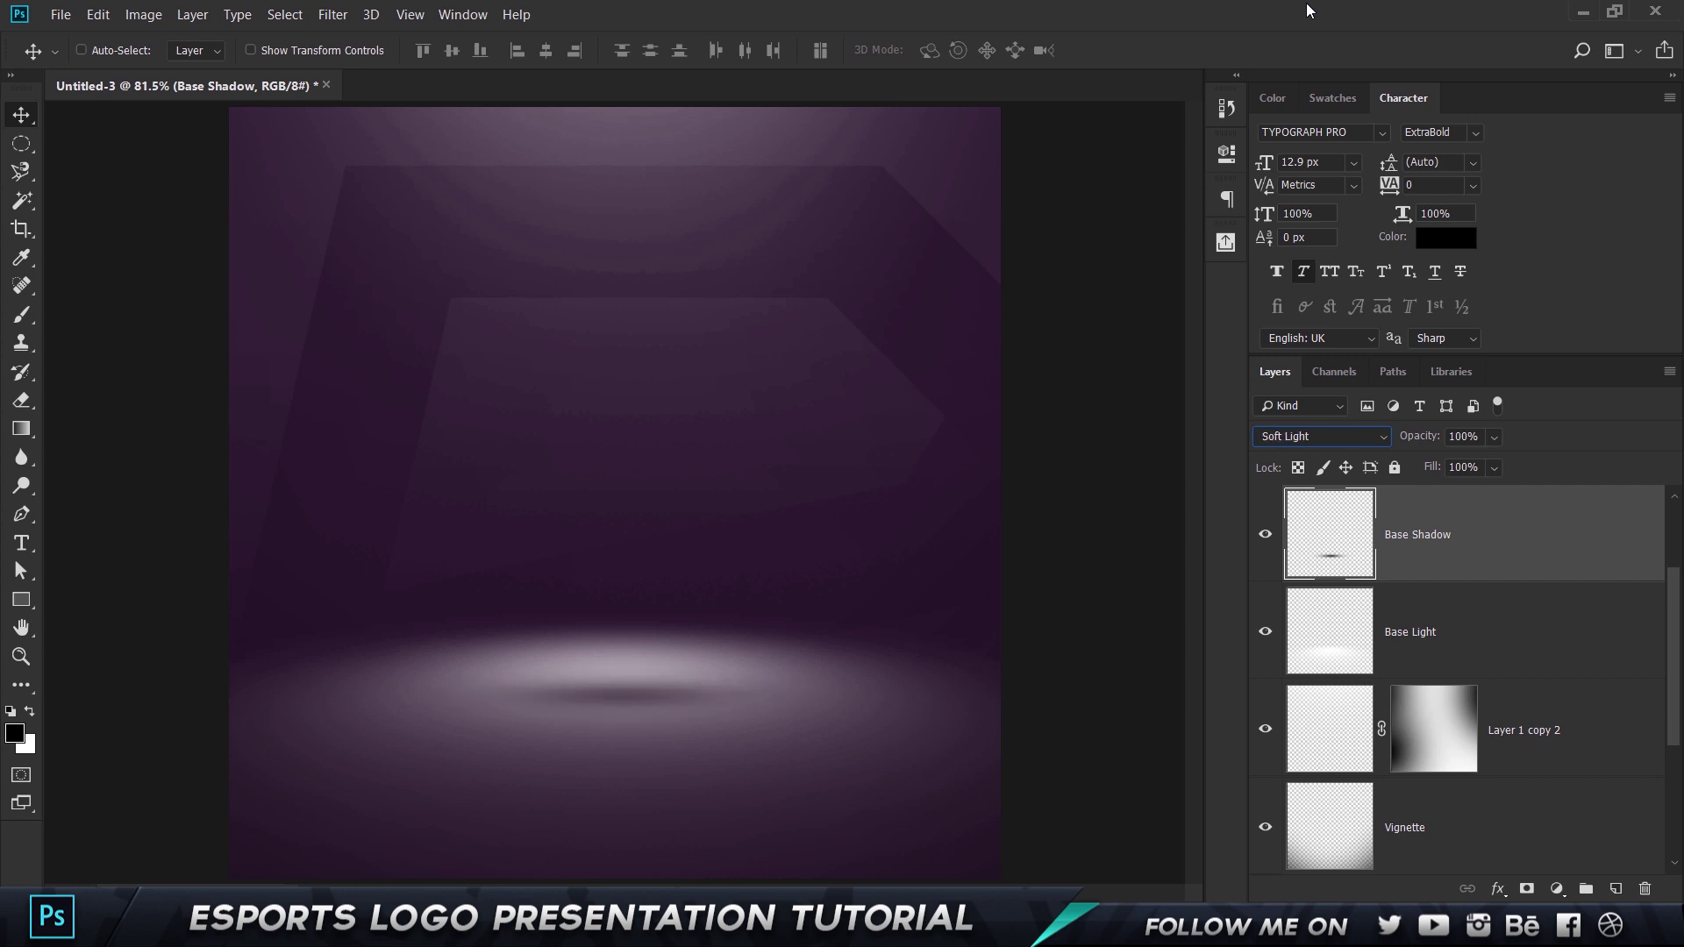
# Duplicate the Base Shadow layer and set the copy's opacity to 60%
pyautogui.hotkey('ctrl', 'j')
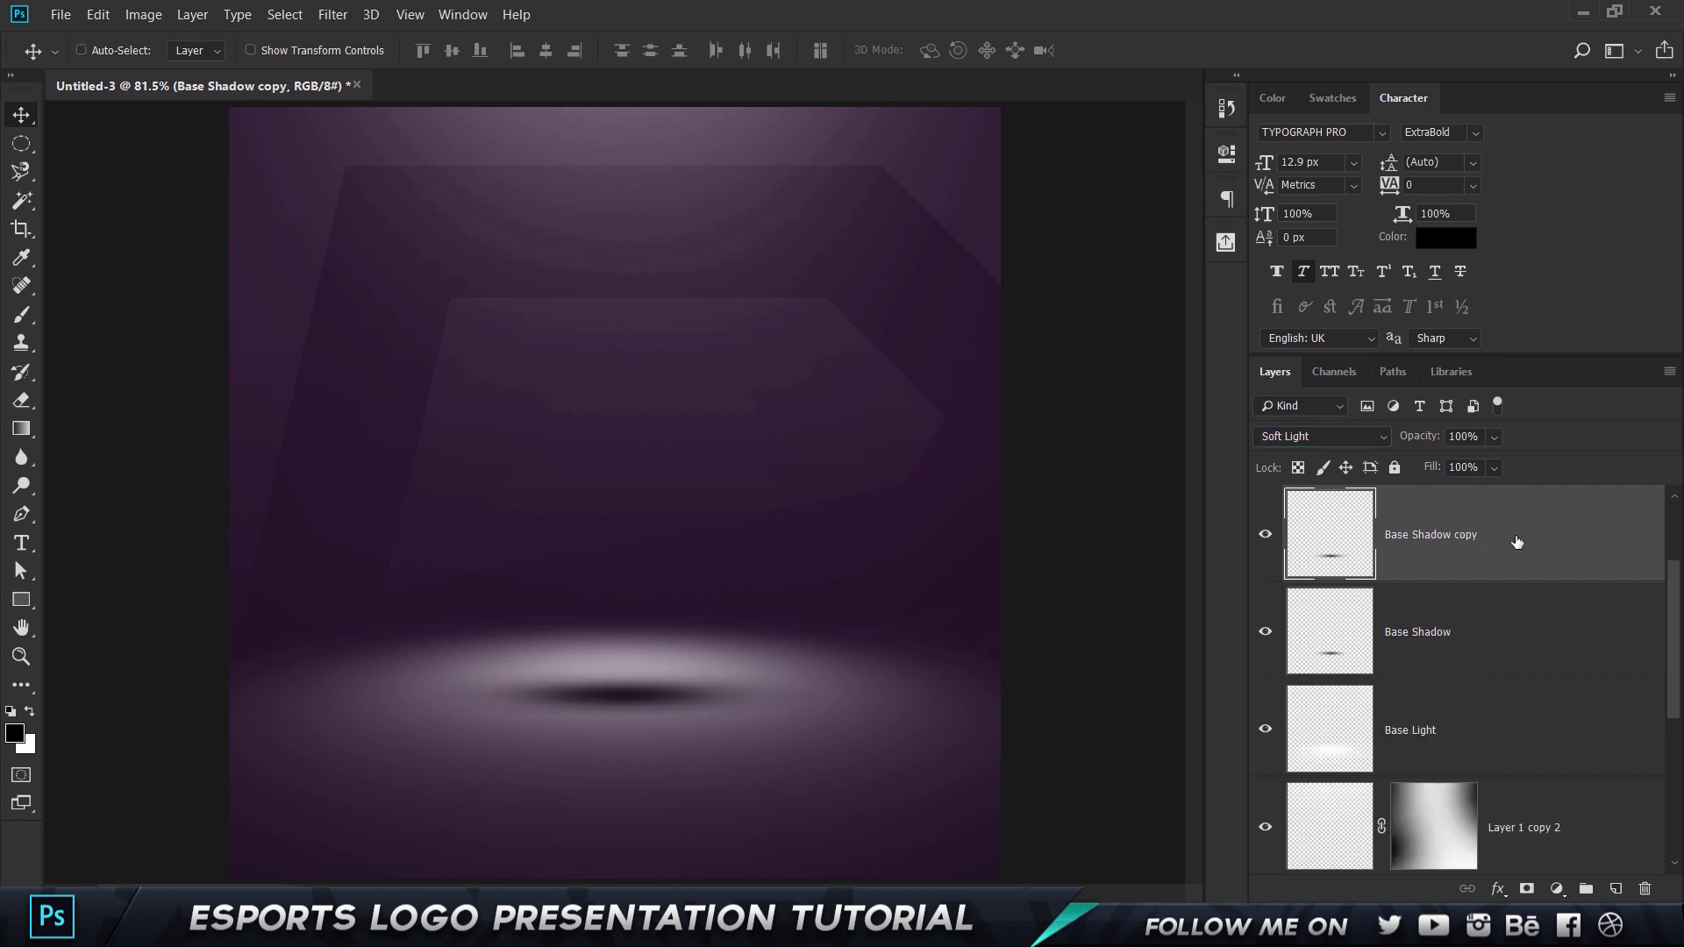
pyautogui.click(1432, 441)
pyautogui.write('60')
pyautogui.press('Return')
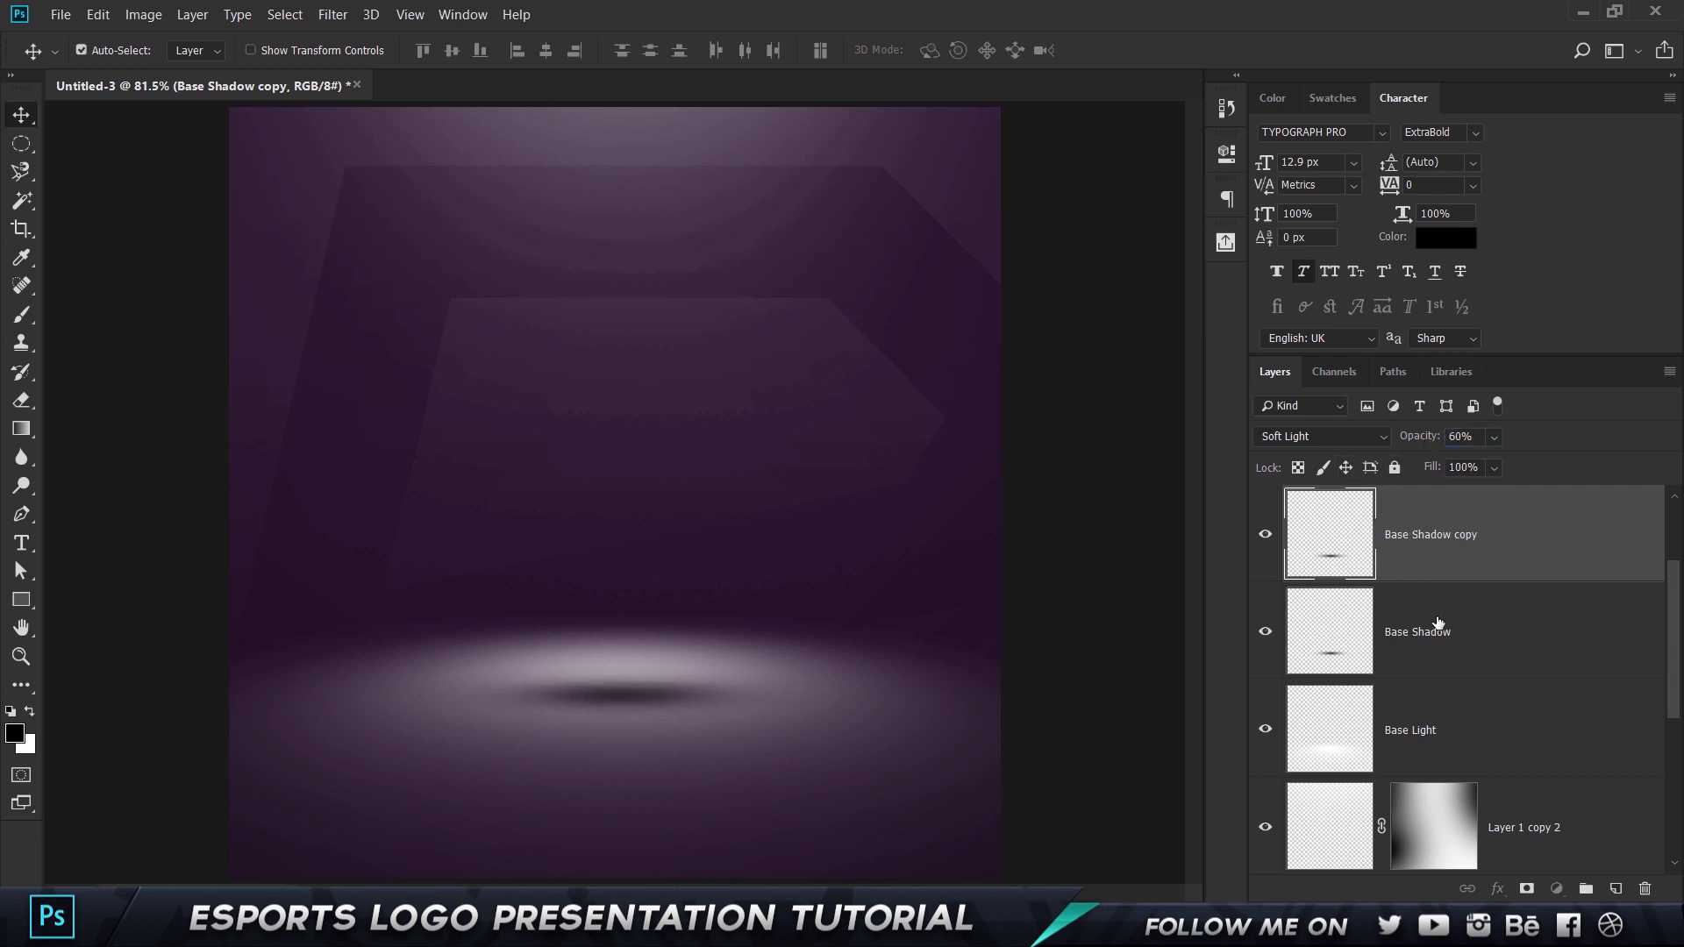
# Enlarge Base Shadow and its copy together slightly about their centre, and save the document as eSports Presentation.psd
pyautogui.keyDown('shift'); pyautogui.click(1431, 628); pyautogui.keyUp('shift')
pyautogui.hotkey('ctrl', 't')
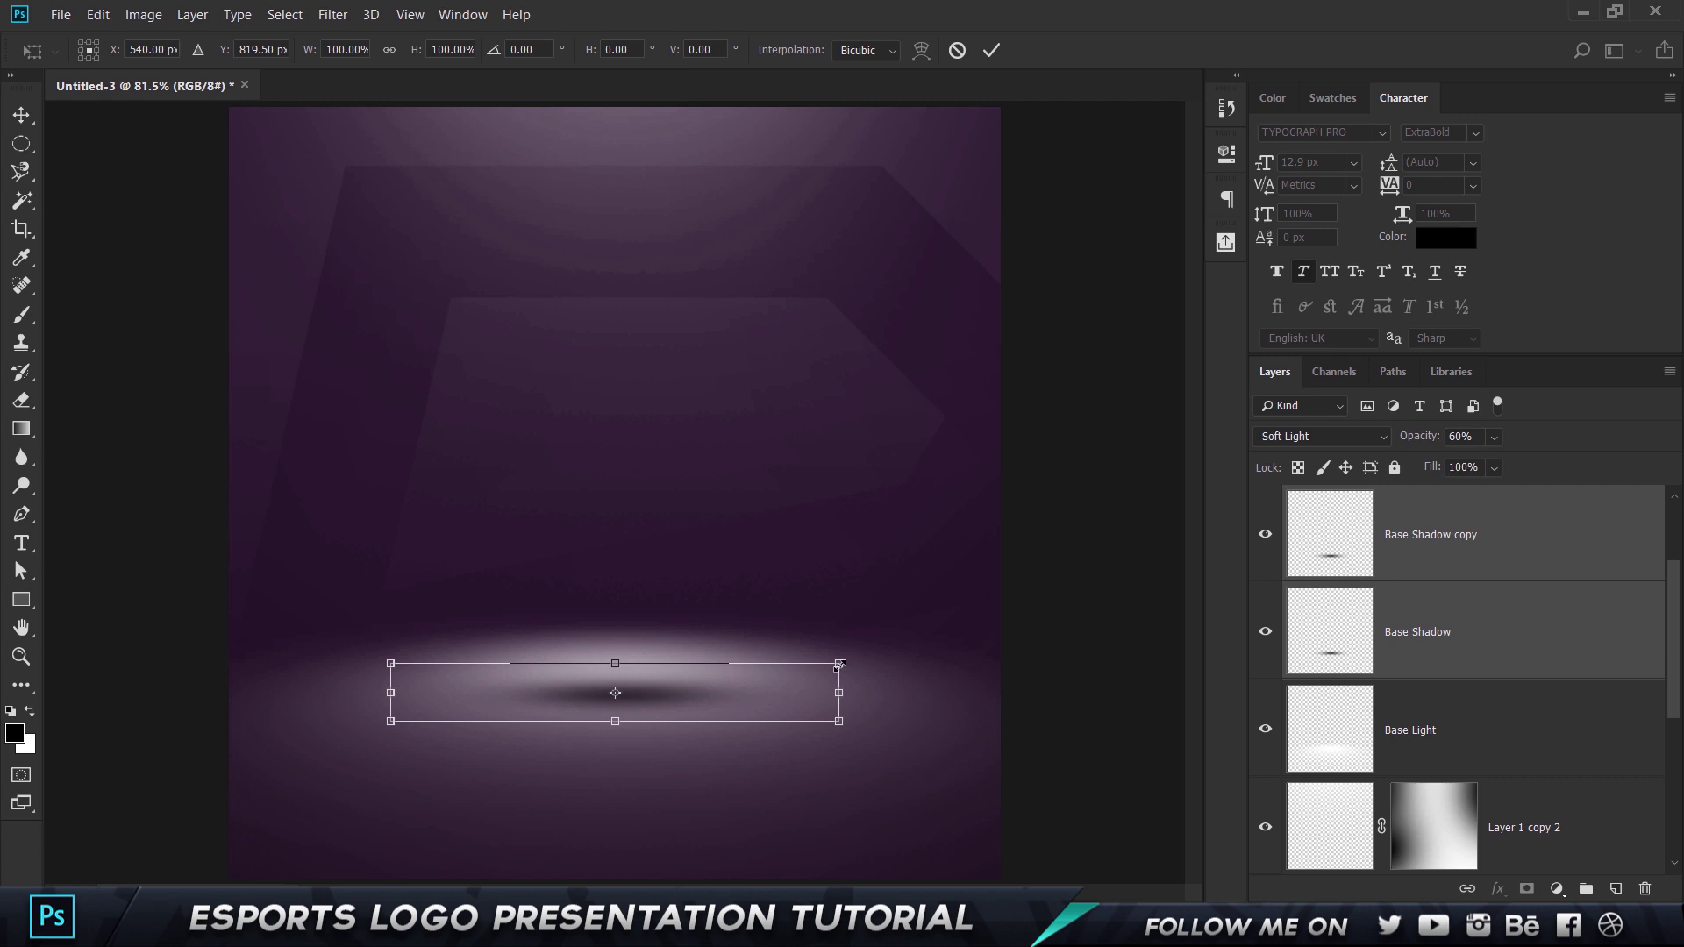
pyautogui.moveTo(839, 664); pyautogui.dragTo(877, 656)
pyautogui.press('Return')
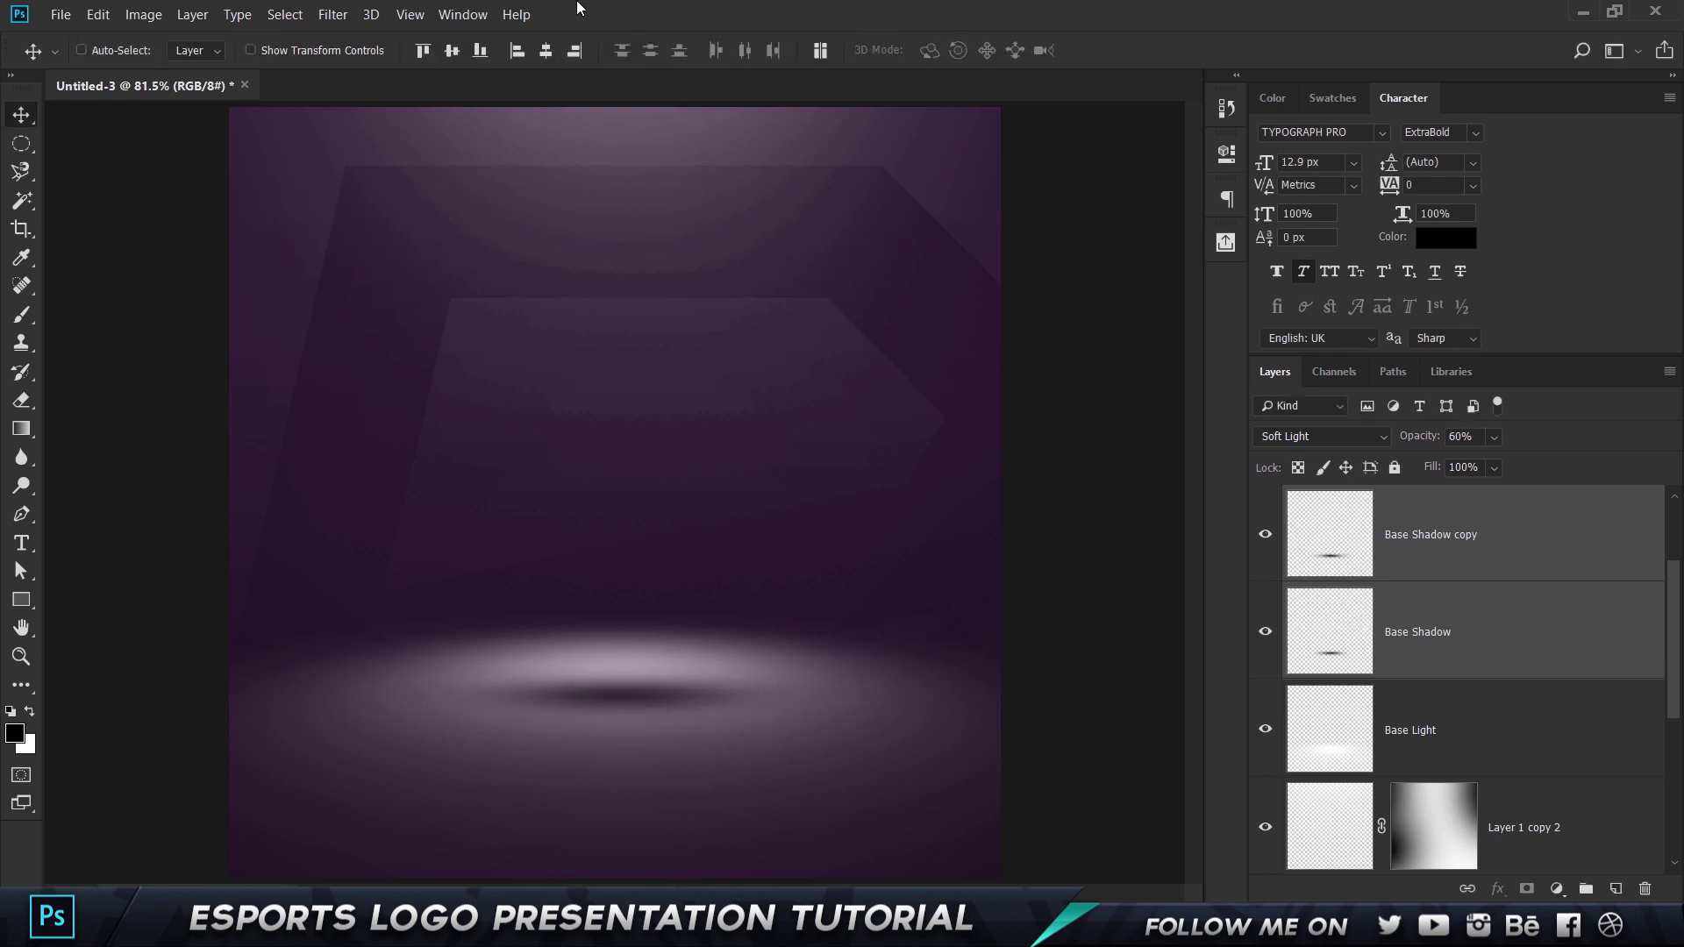
pyautogui.click(1511, 760)
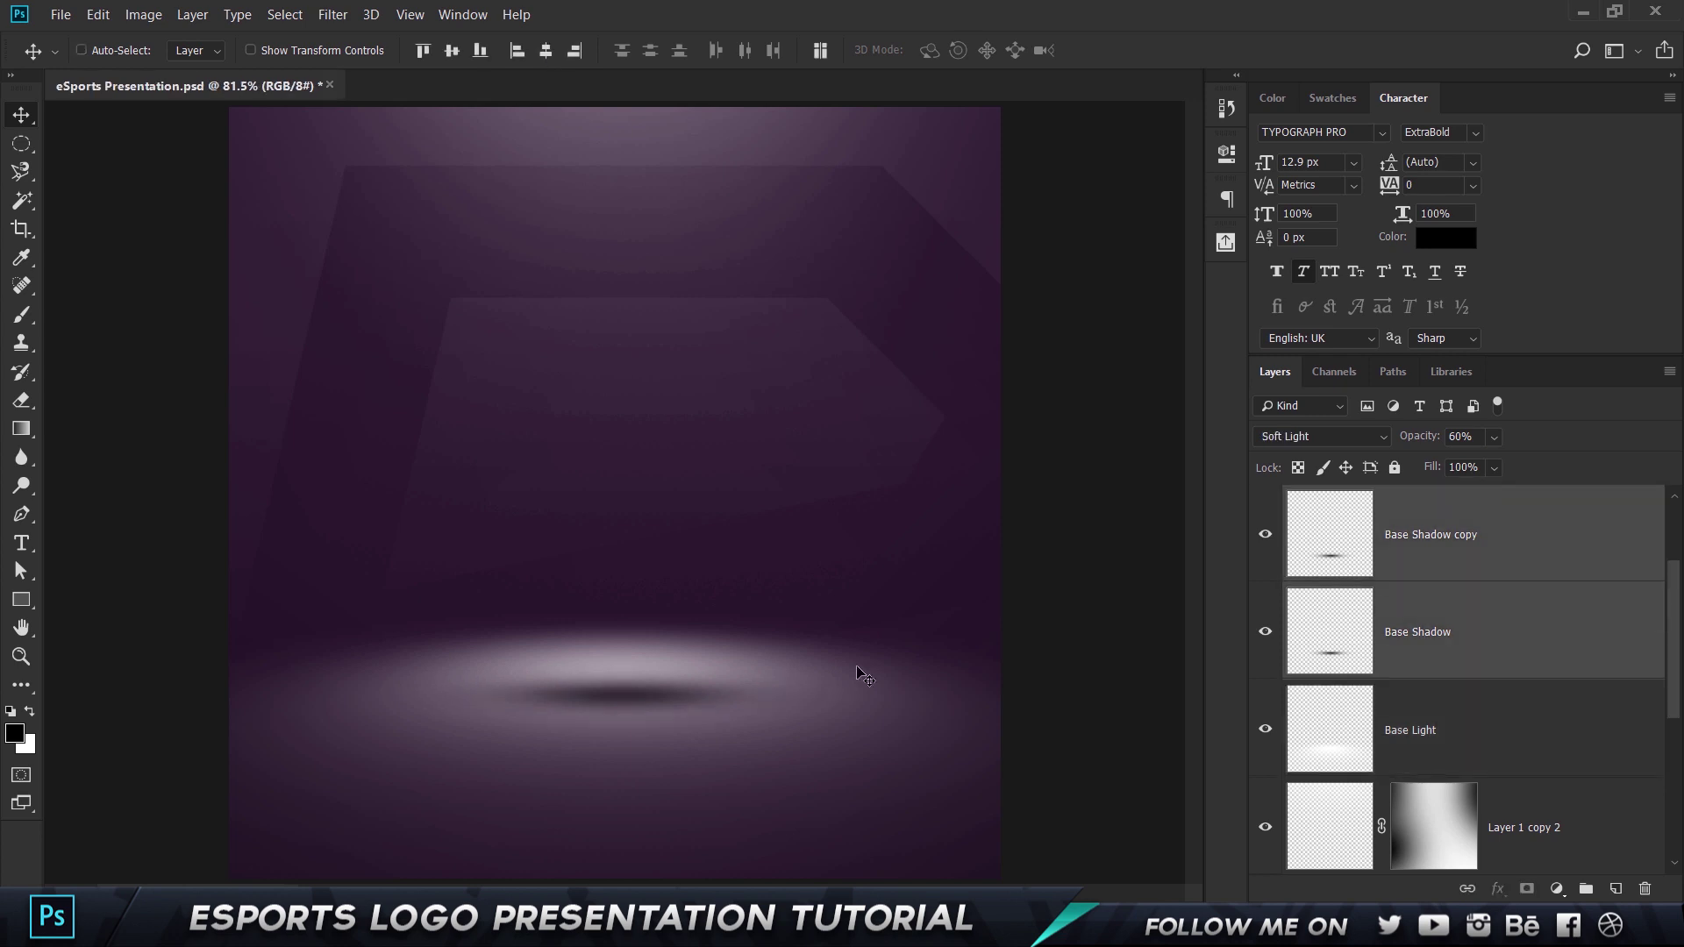
# Show the hidden Full-Logo copy layer above the shadow layers and select it
pyautogui.scroll(-4, 1288, 696)
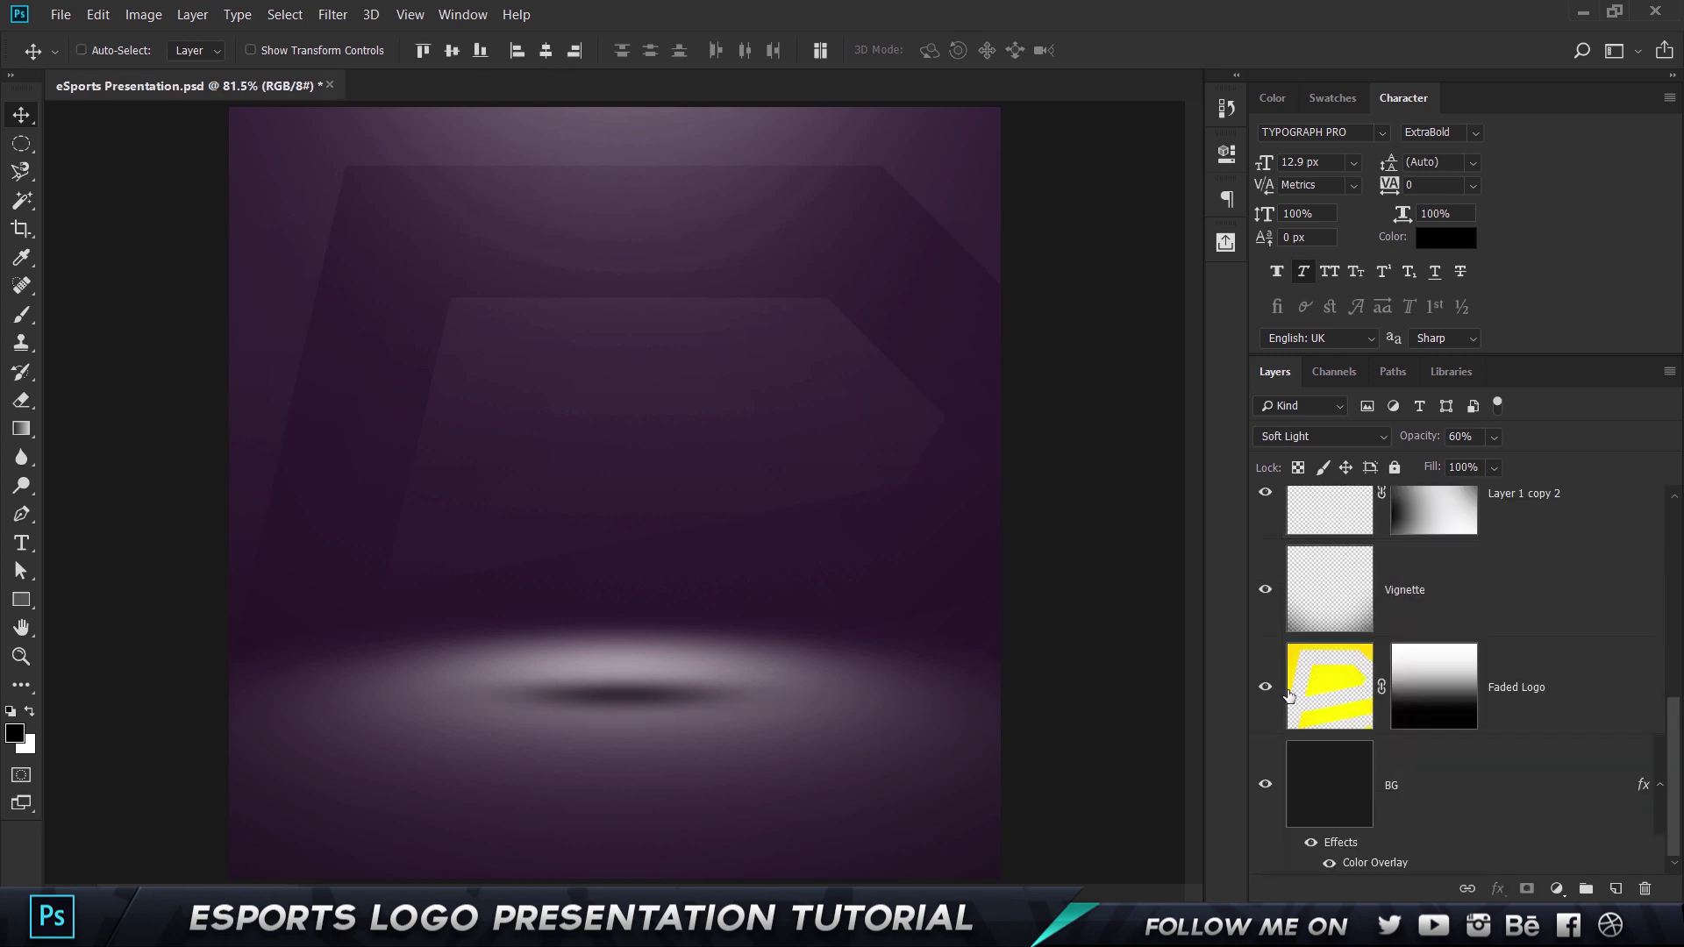
pyautogui.scroll(5, 1288, 649)
pyautogui.click(1266, 545)
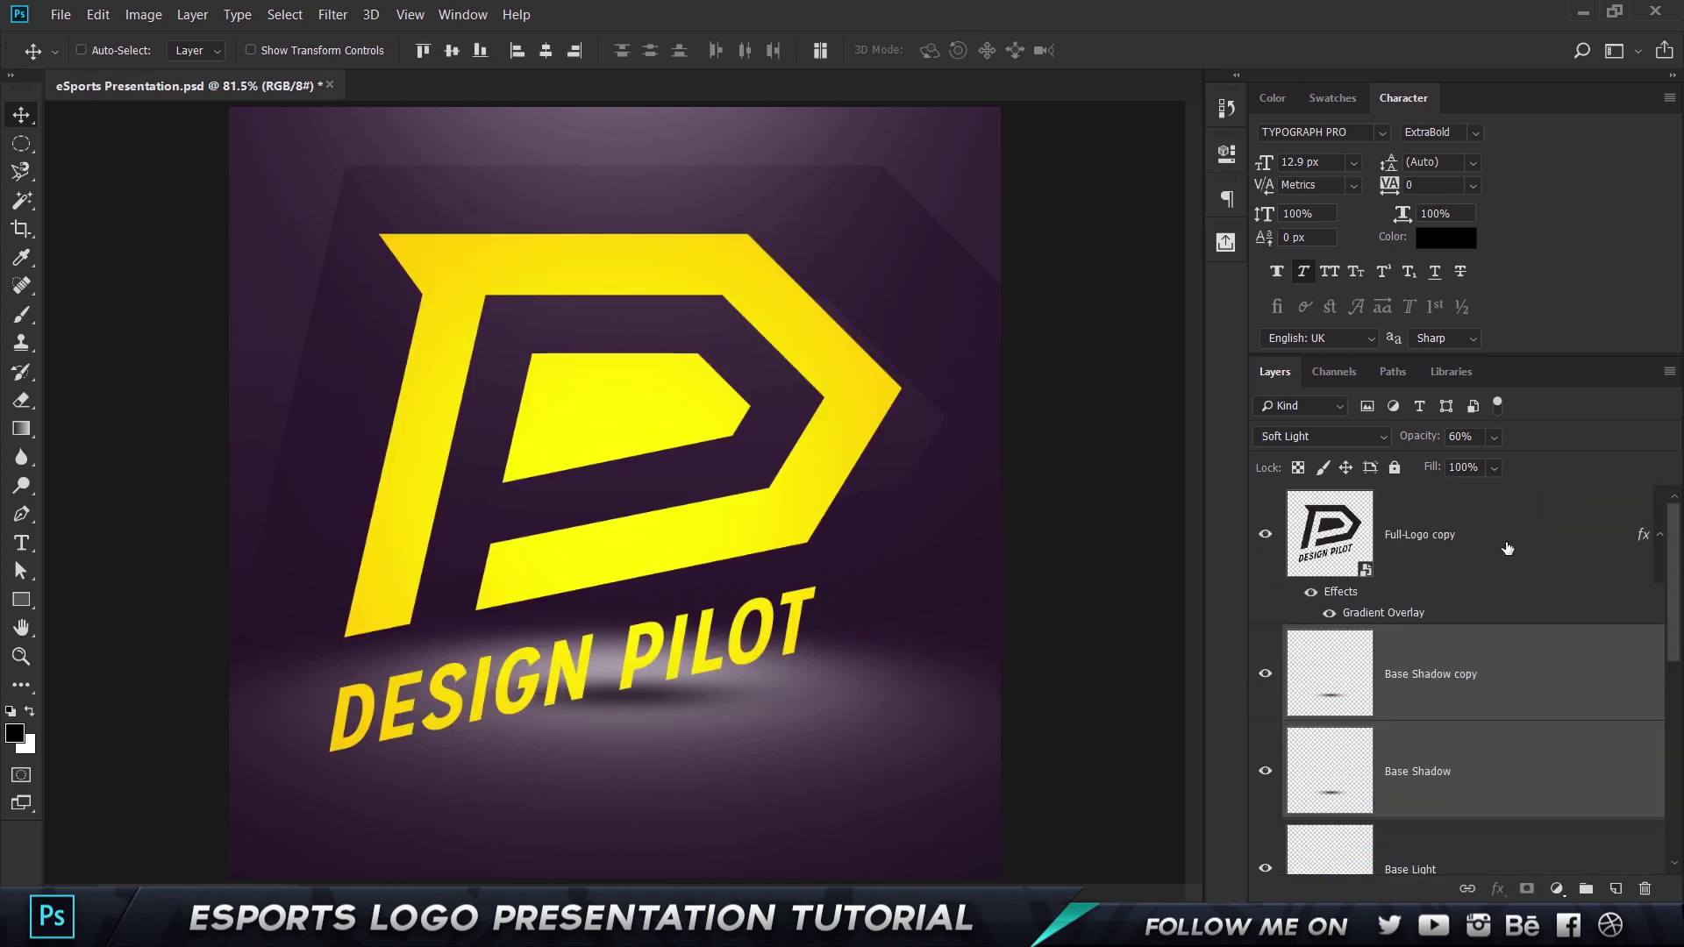
pyautogui.click(1514, 545)
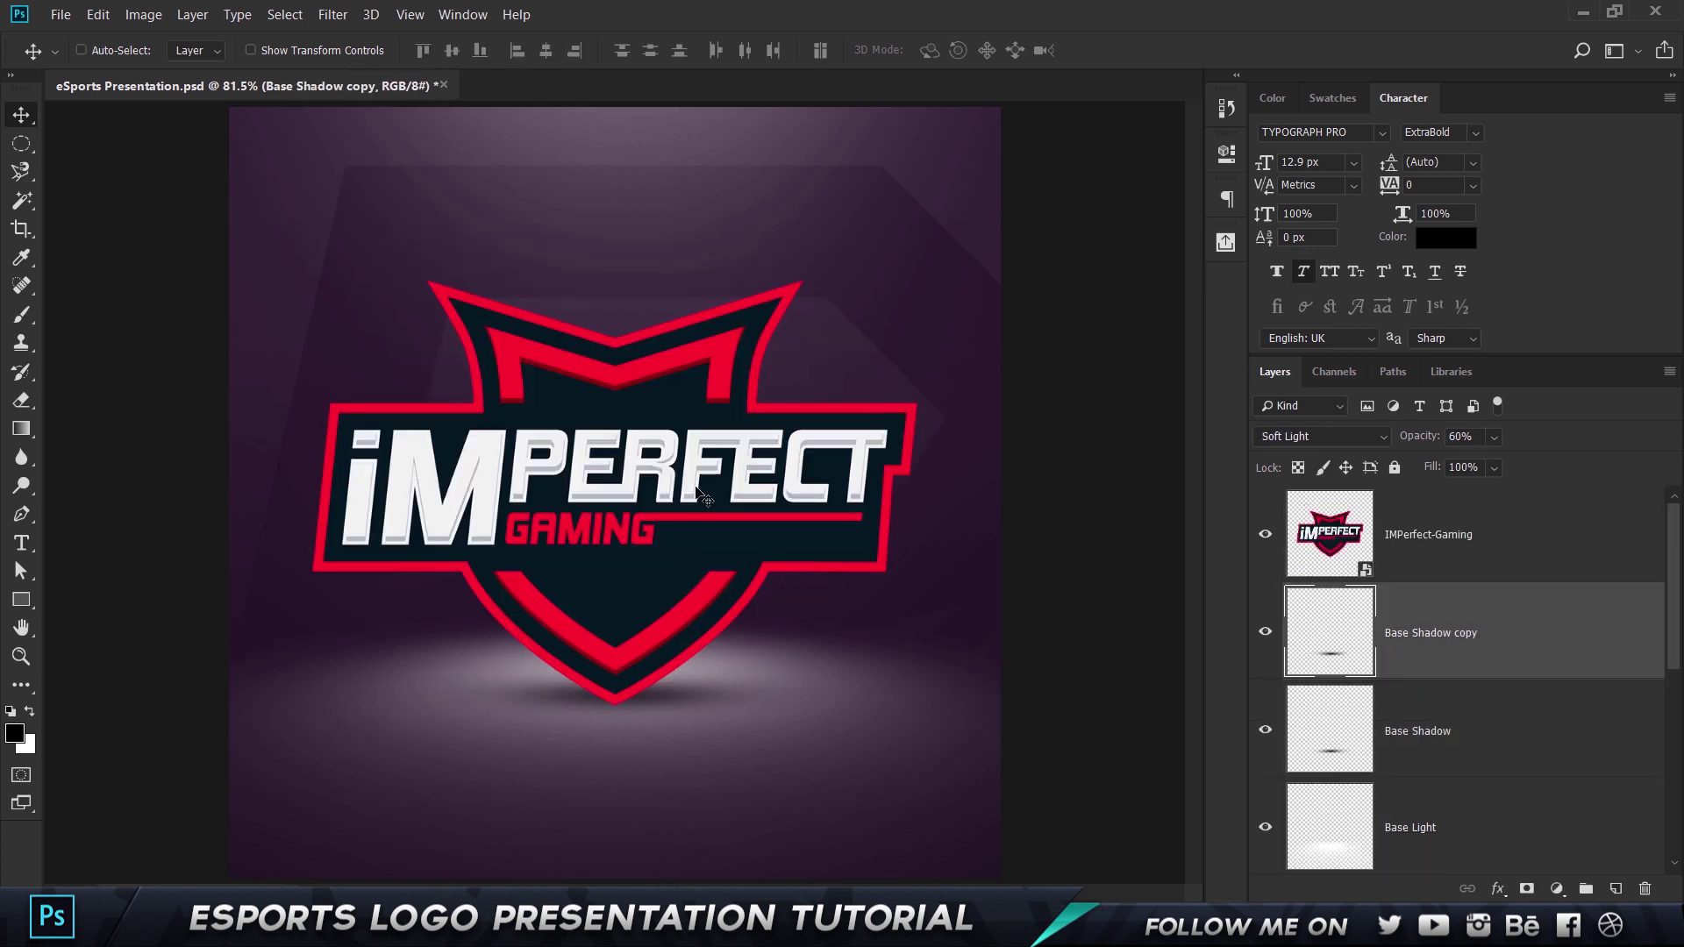
# Scale the IMPerfect-Gaming logo down slightly about its centre so its lower point sits just above the floor shadow
pyautogui.click(1430, 535)
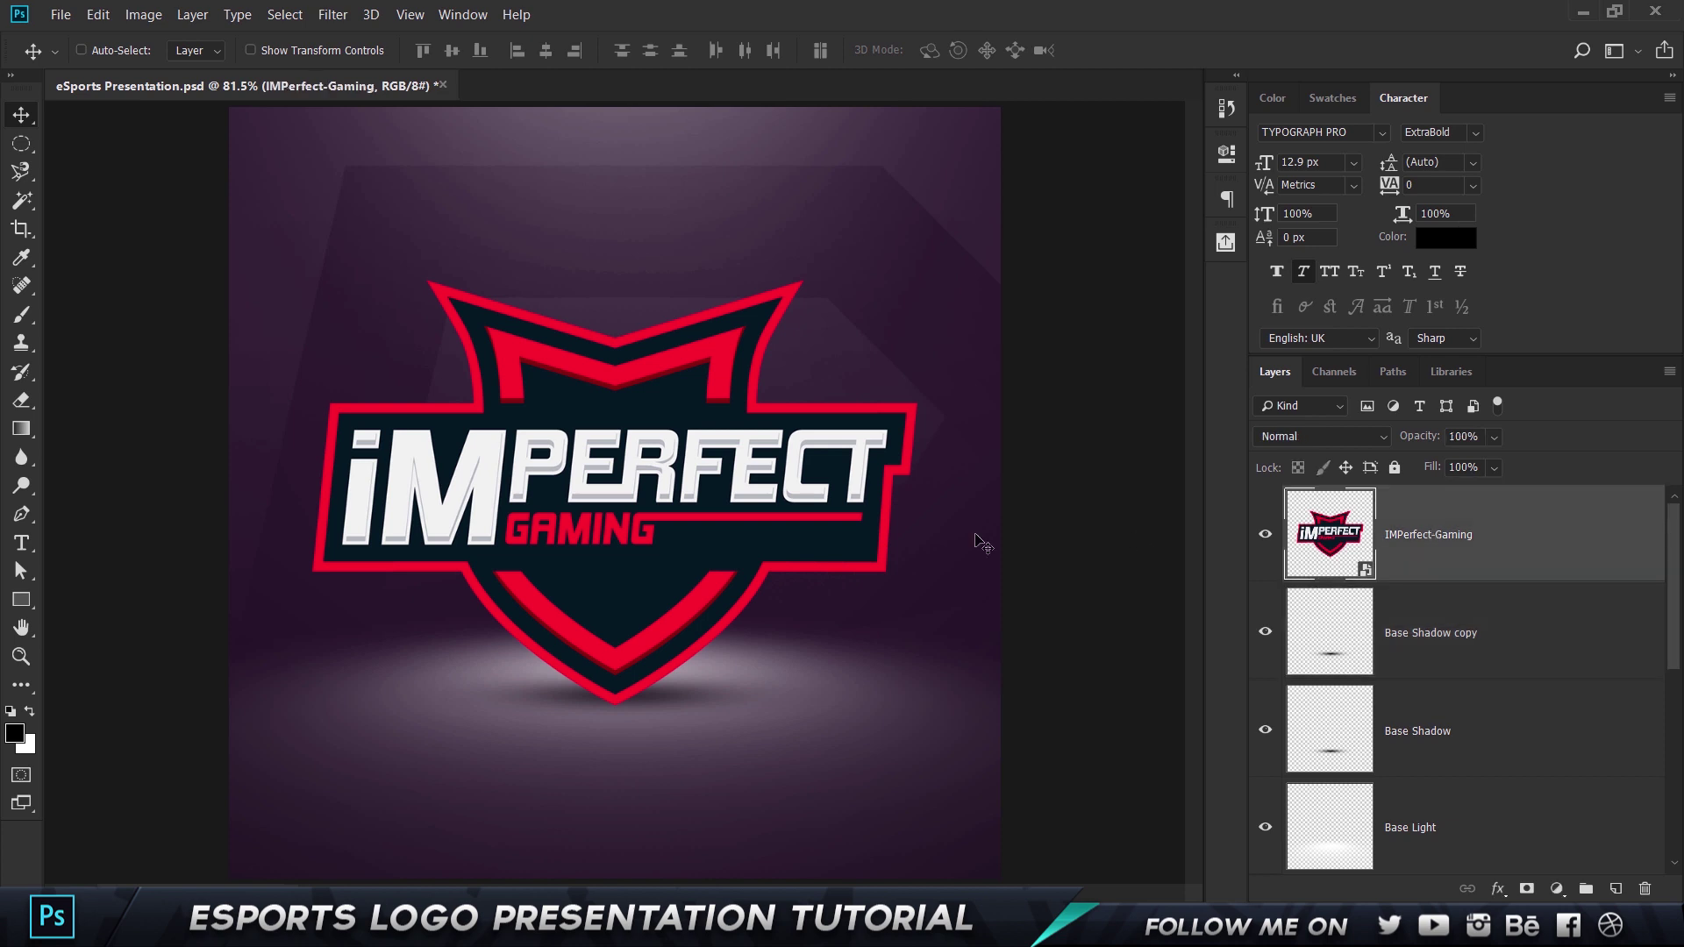
pyautogui.hotkey('ctrl', 't')
pyautogui.moveTo(997, 281); pyautogui.dragTo(945, 312)
pyautogui.press('Return')
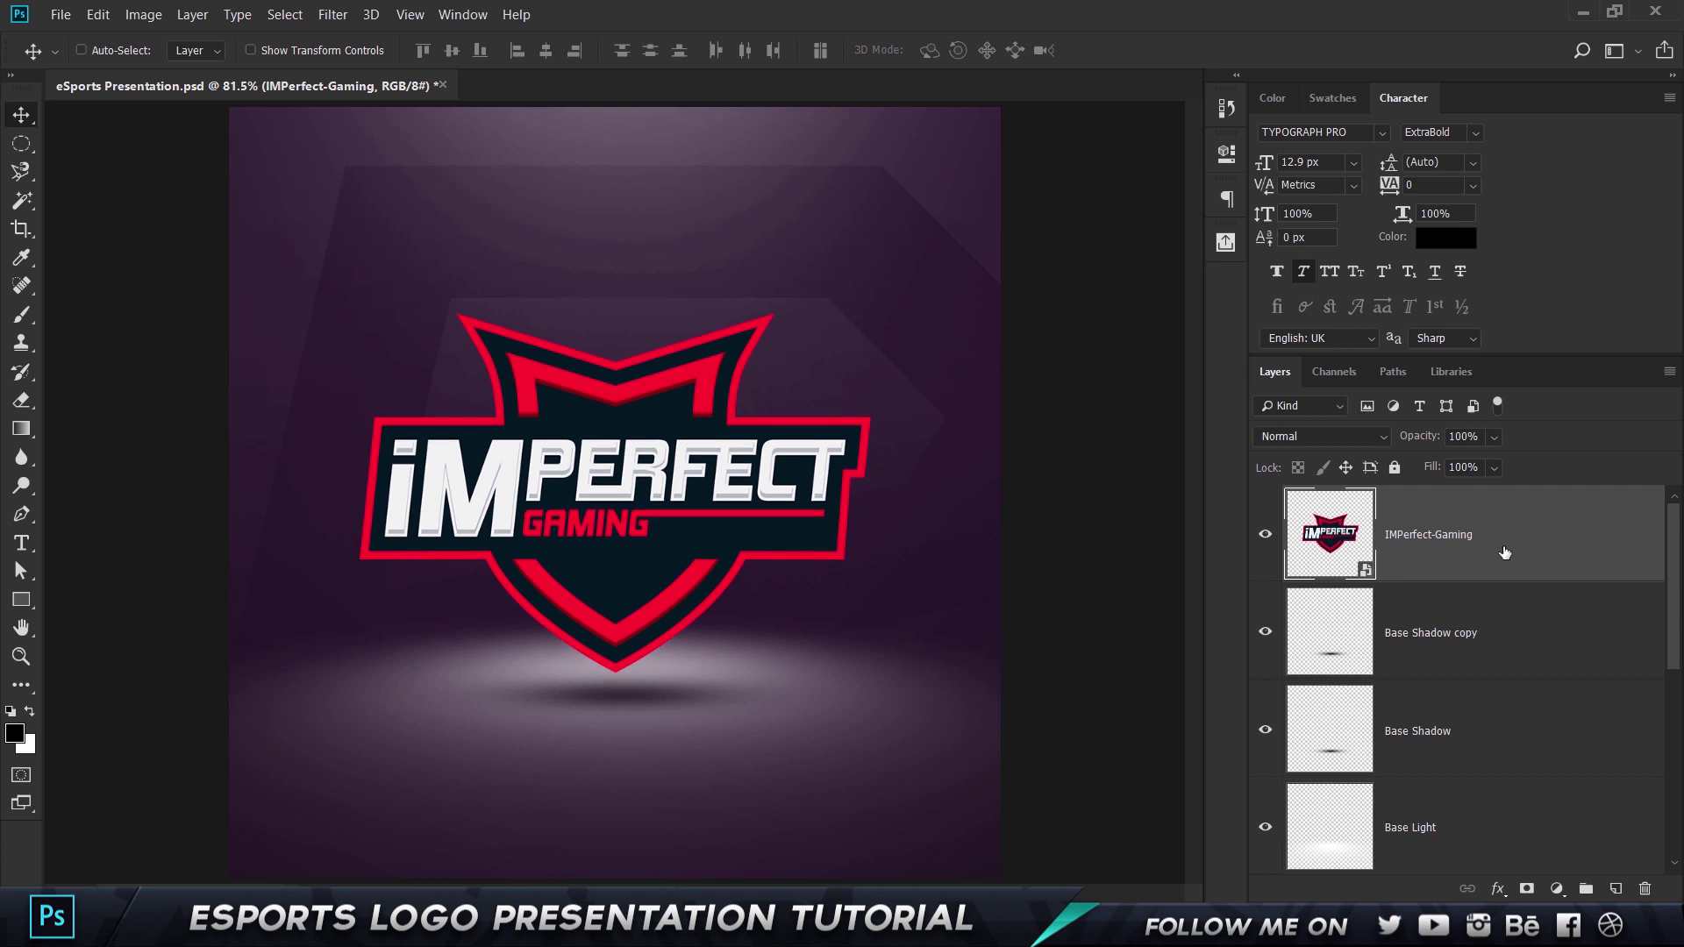
# Rename the Layer 1 copy 2 glow layer to Top LIGHT
pyautogui.scroll(-3, 1477, 687)
pyautogui.doubleClick(1530, 634)
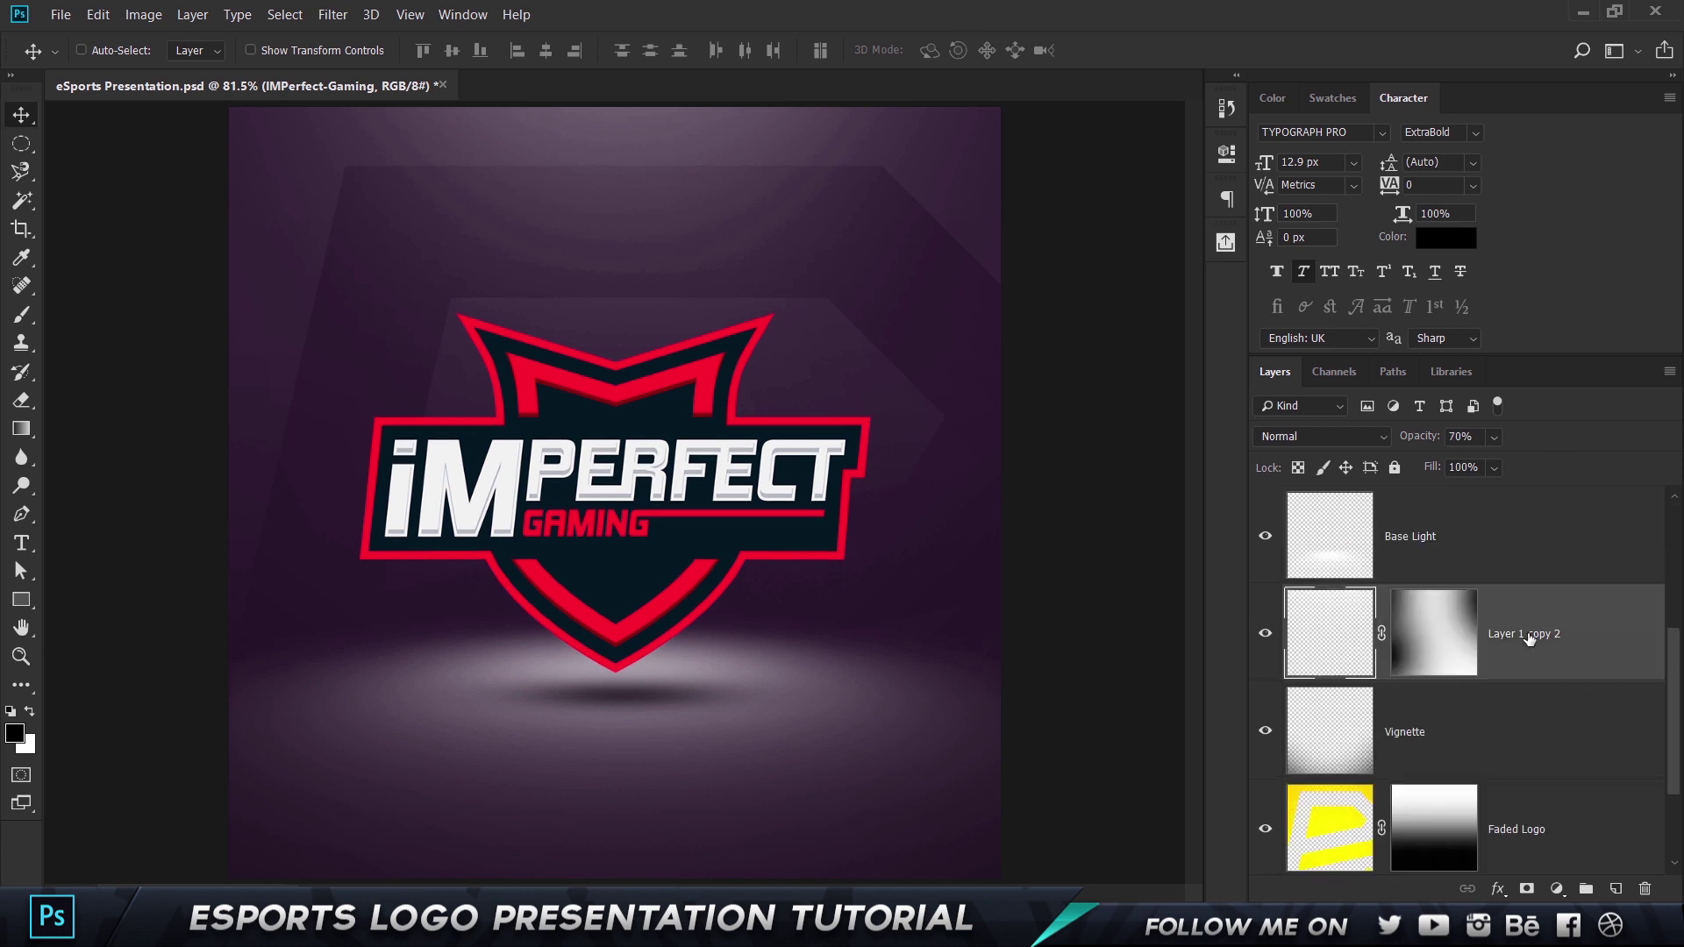
pyautogui.write('TOP')
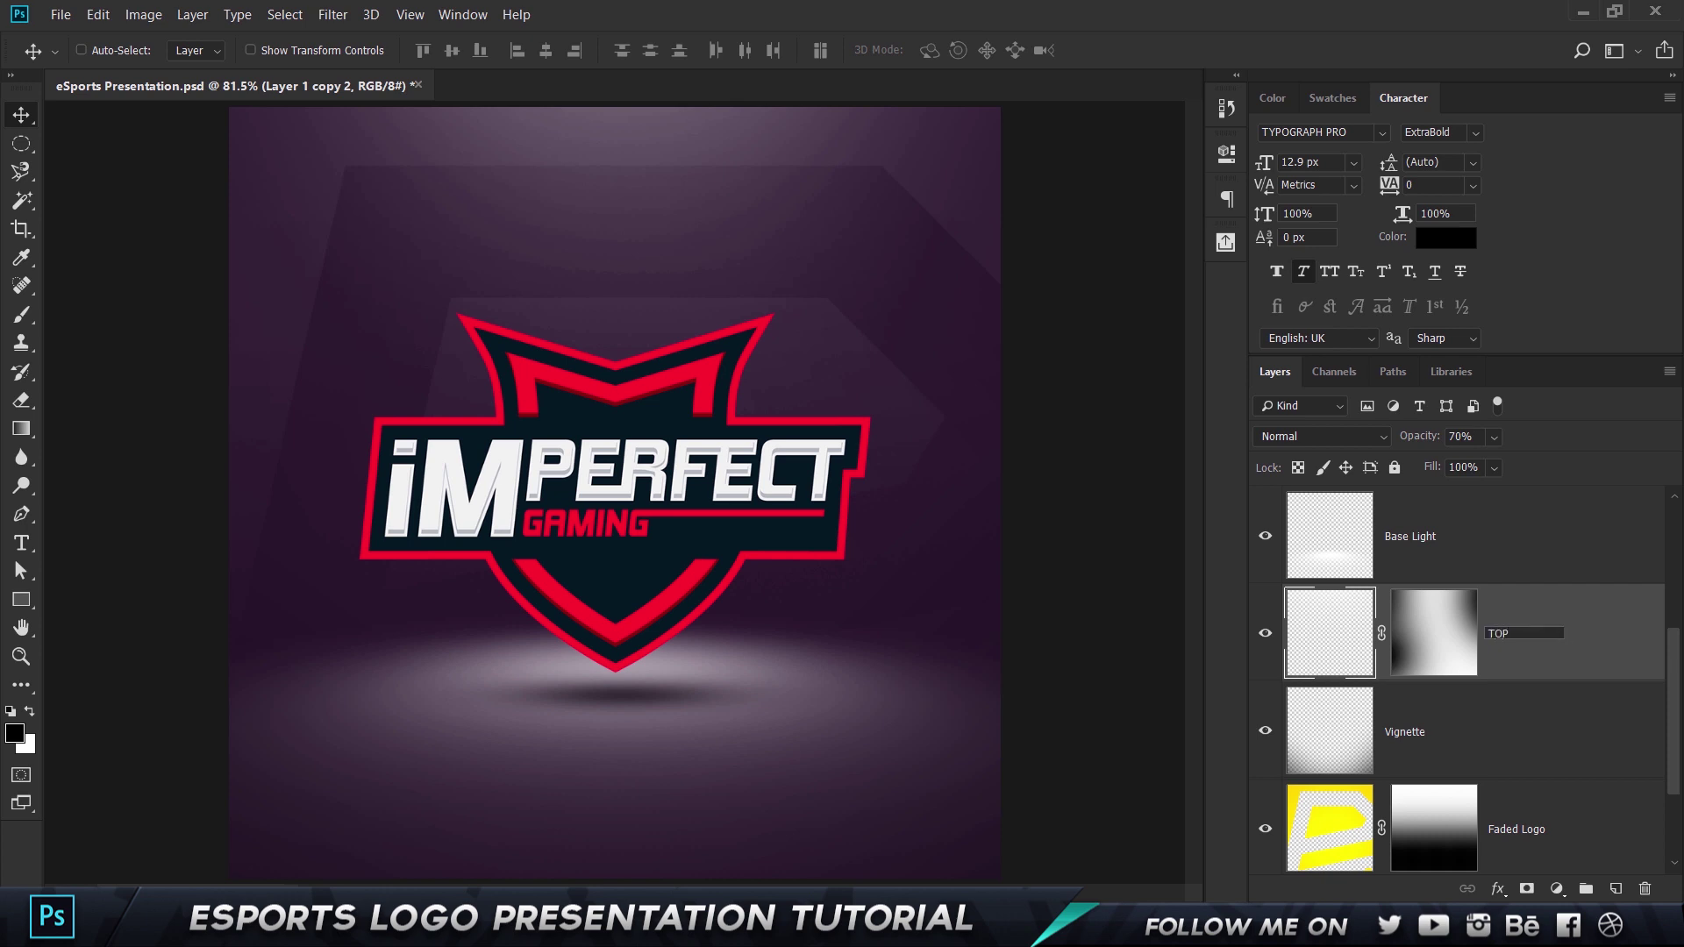
pyautogui.write(' LIGHT')
pyautogui.press('Return')
# Move the Top LIGHT layer above the IMPerfect-Gaming logo and set its opacity to 100%
pyautogui.moveTo(1534, 650); pyautogui.dragTo(1531, 496)
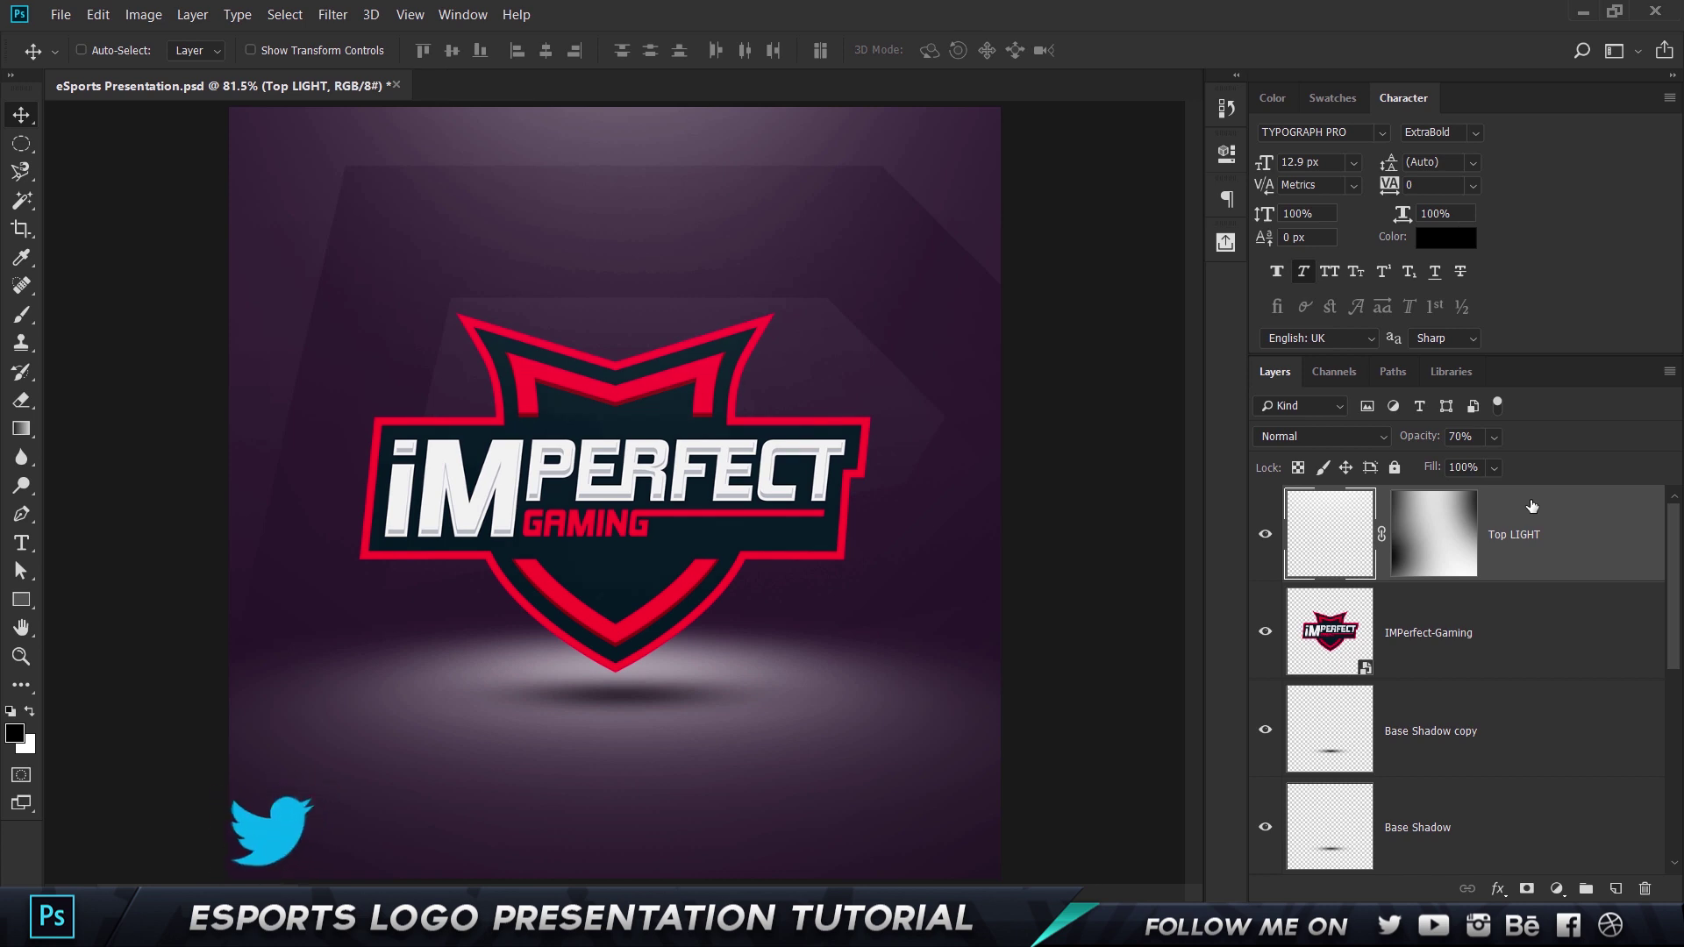
pyautogui.moveTo(1401, 447); pyautogui.dragTo(1635, 487)
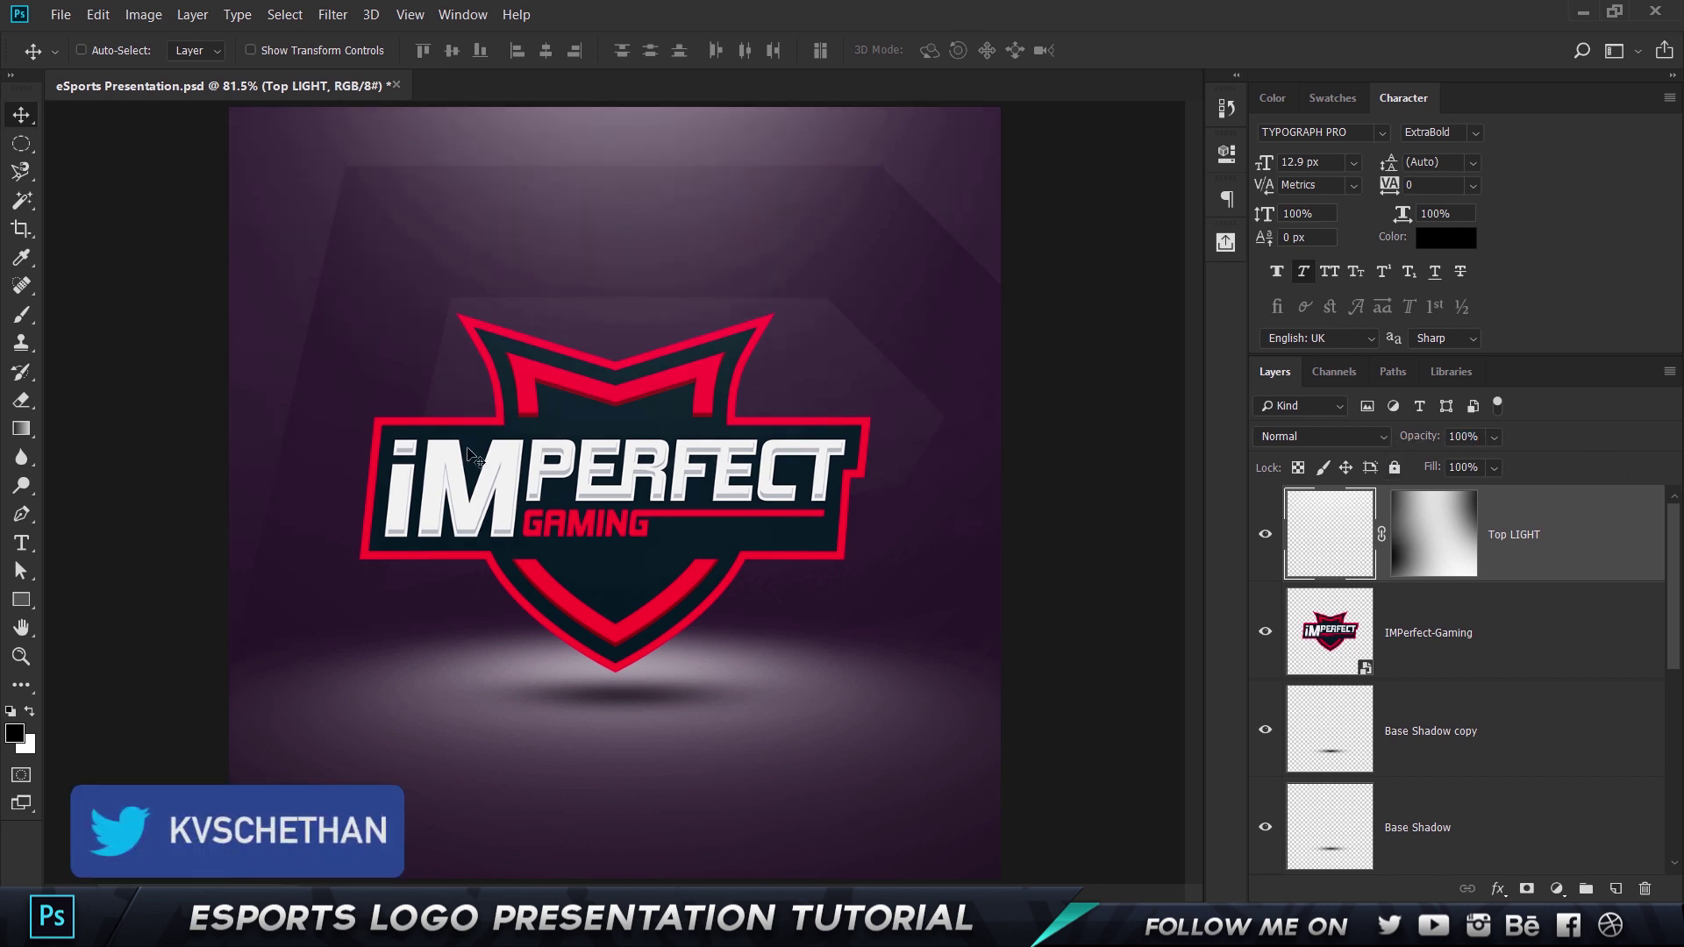
# Change the BG layer's Color Overlay to dark red 2d1616 by shifting its hue to 0°
pyautogui.scroll(-5, 1403, 607)
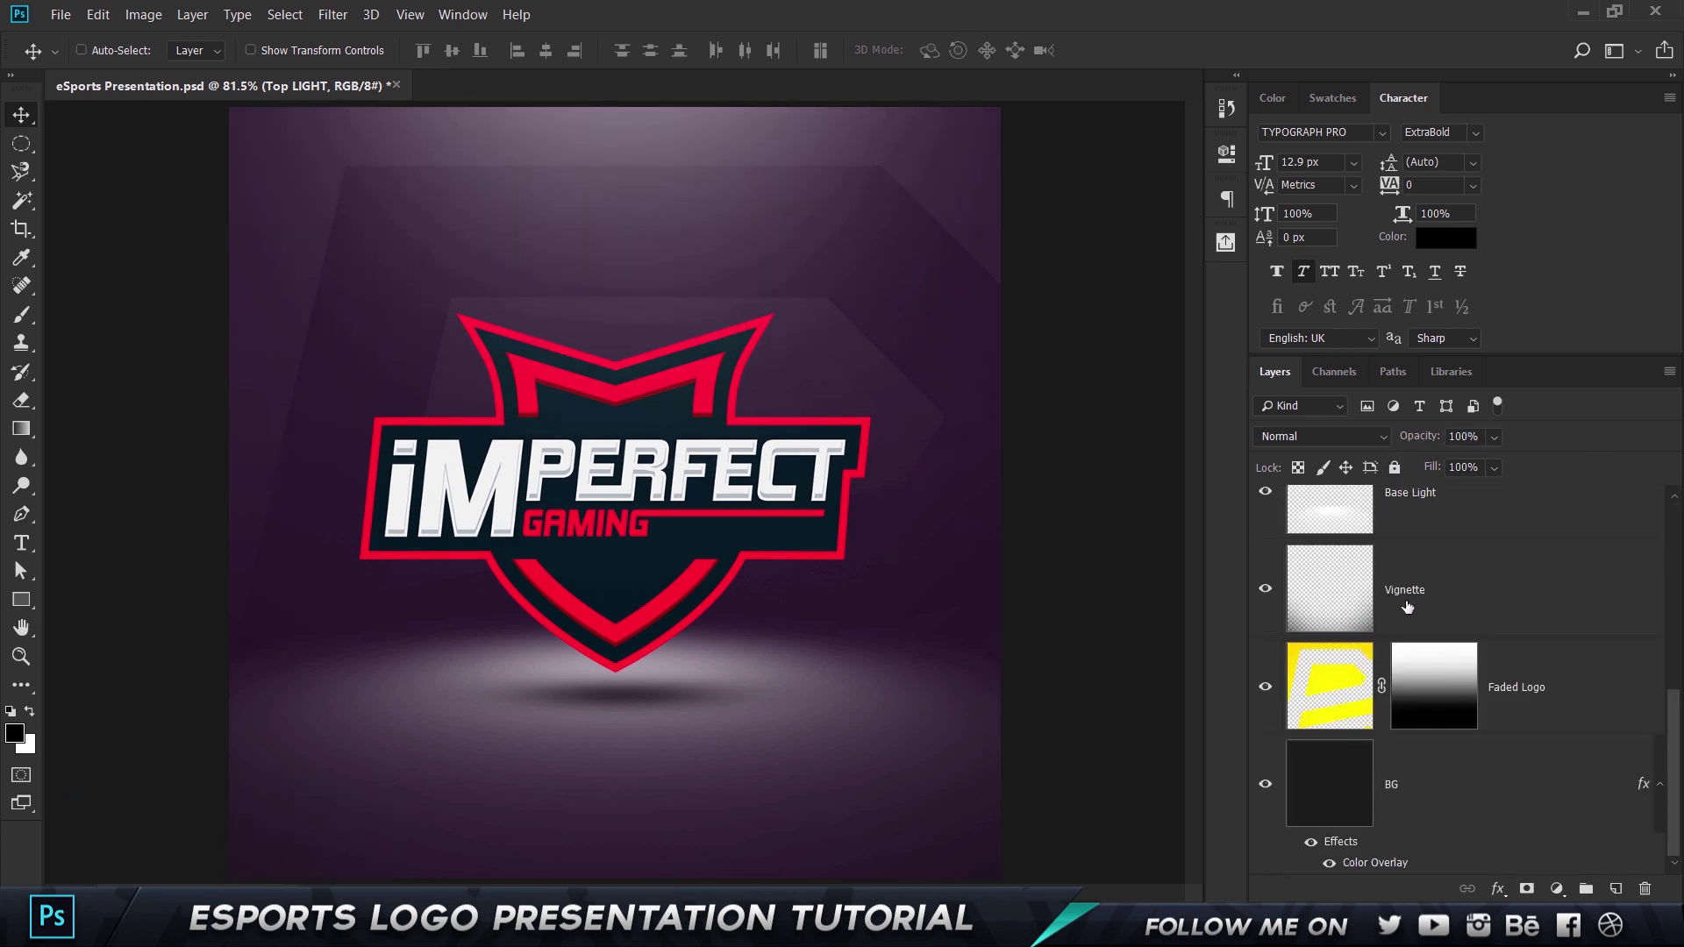
pyautogui.doubleClick(1491, 805)
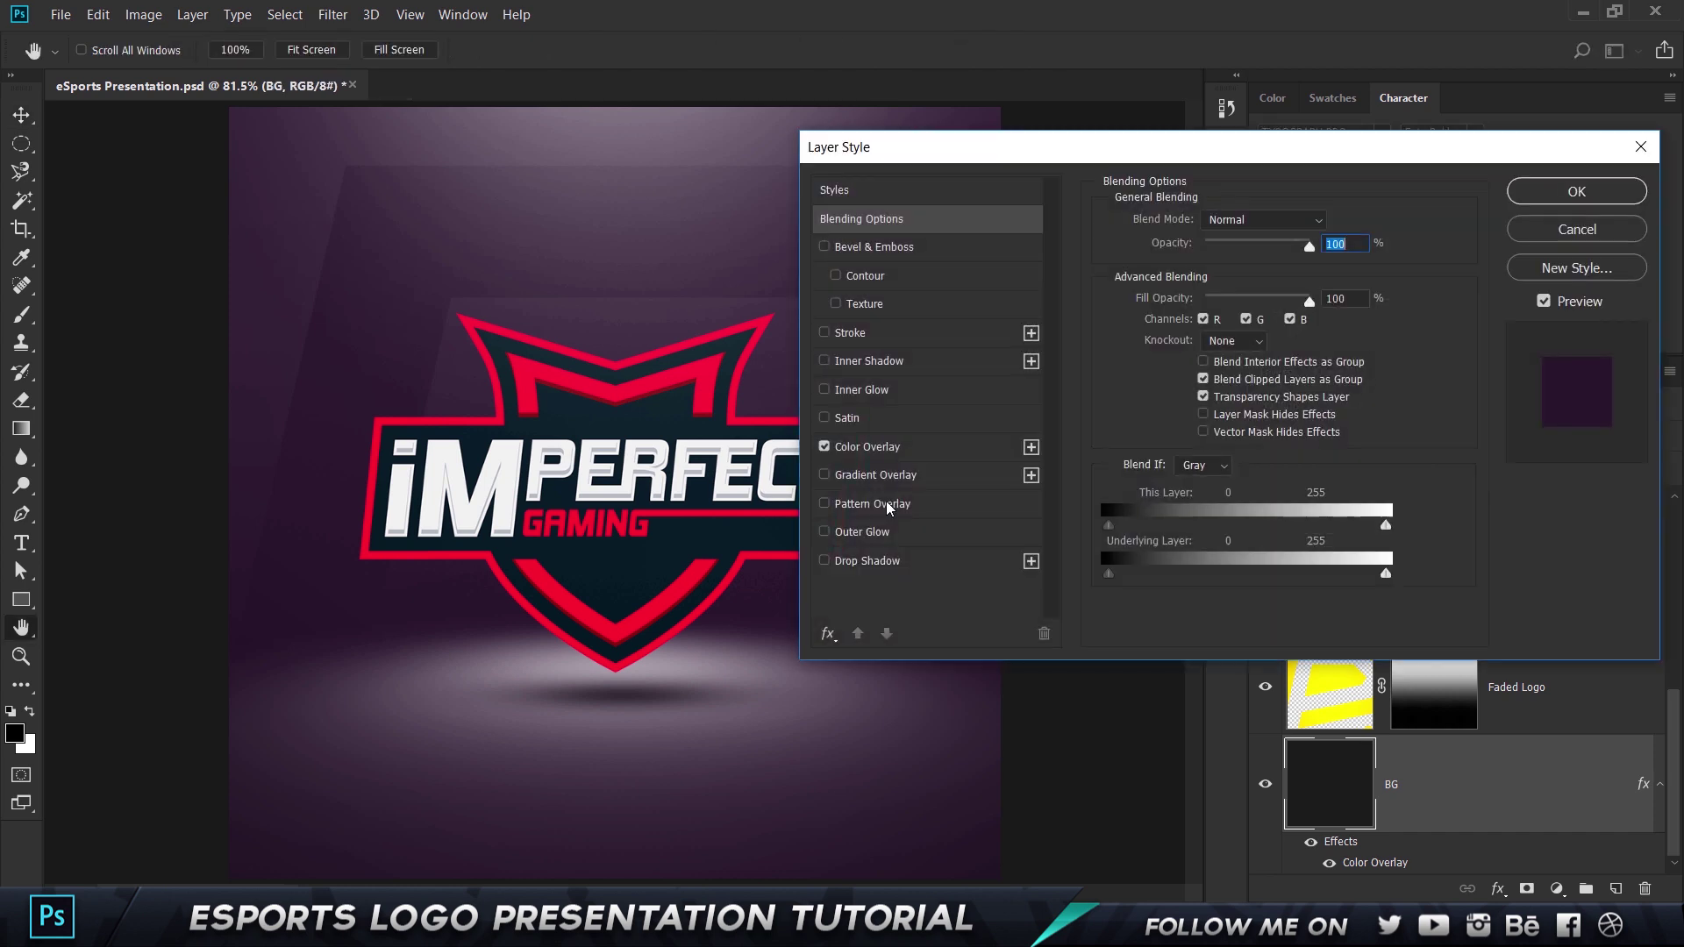
pyautogui.click(874, 447)
pyautogui.click(1331, 222)
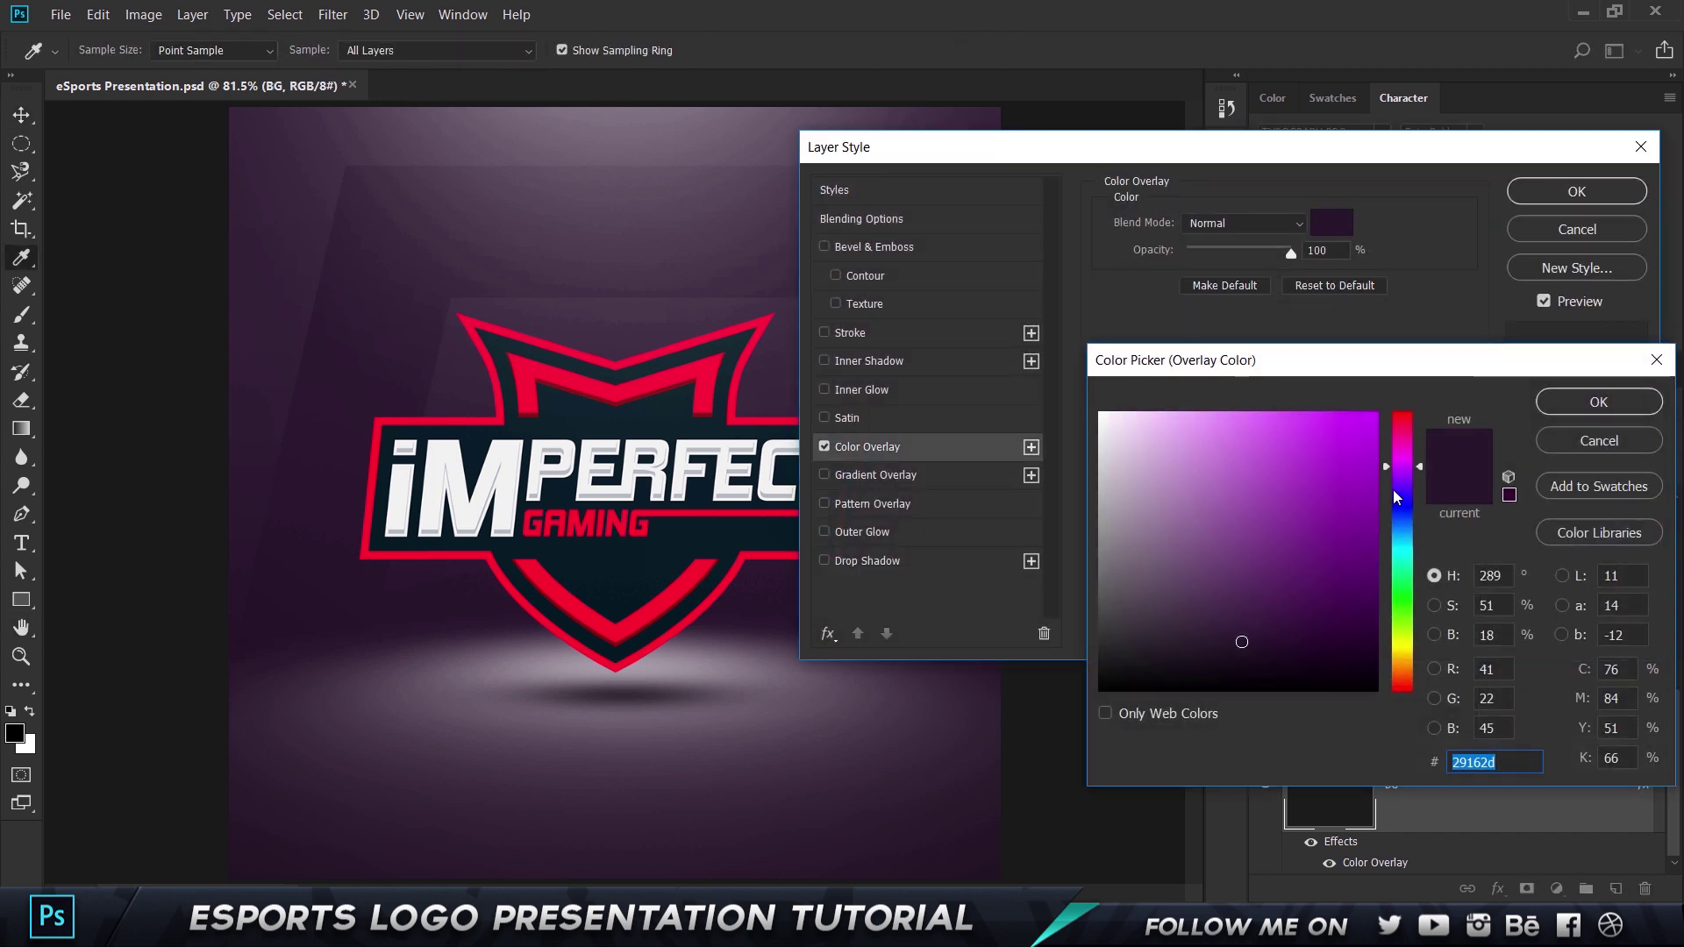
pyautogui.moveTo(1394, 490); pyautogui.dragTo(1398, 404)
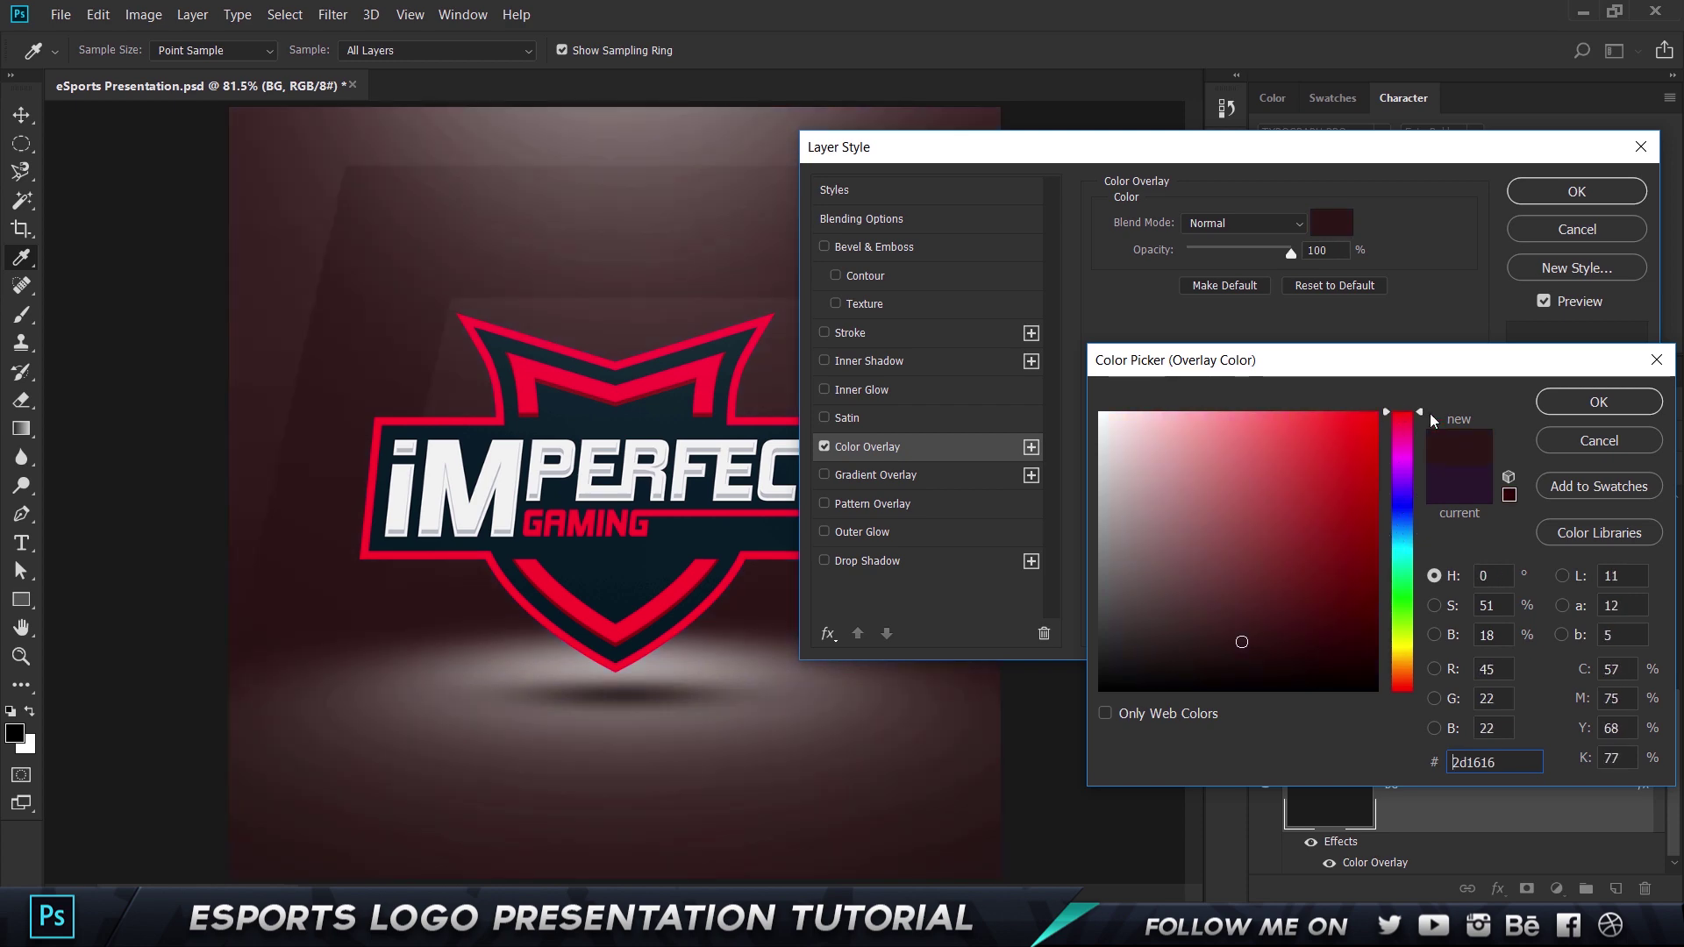
pyautogui.click(1598, 401)
pyautogui.press('v')
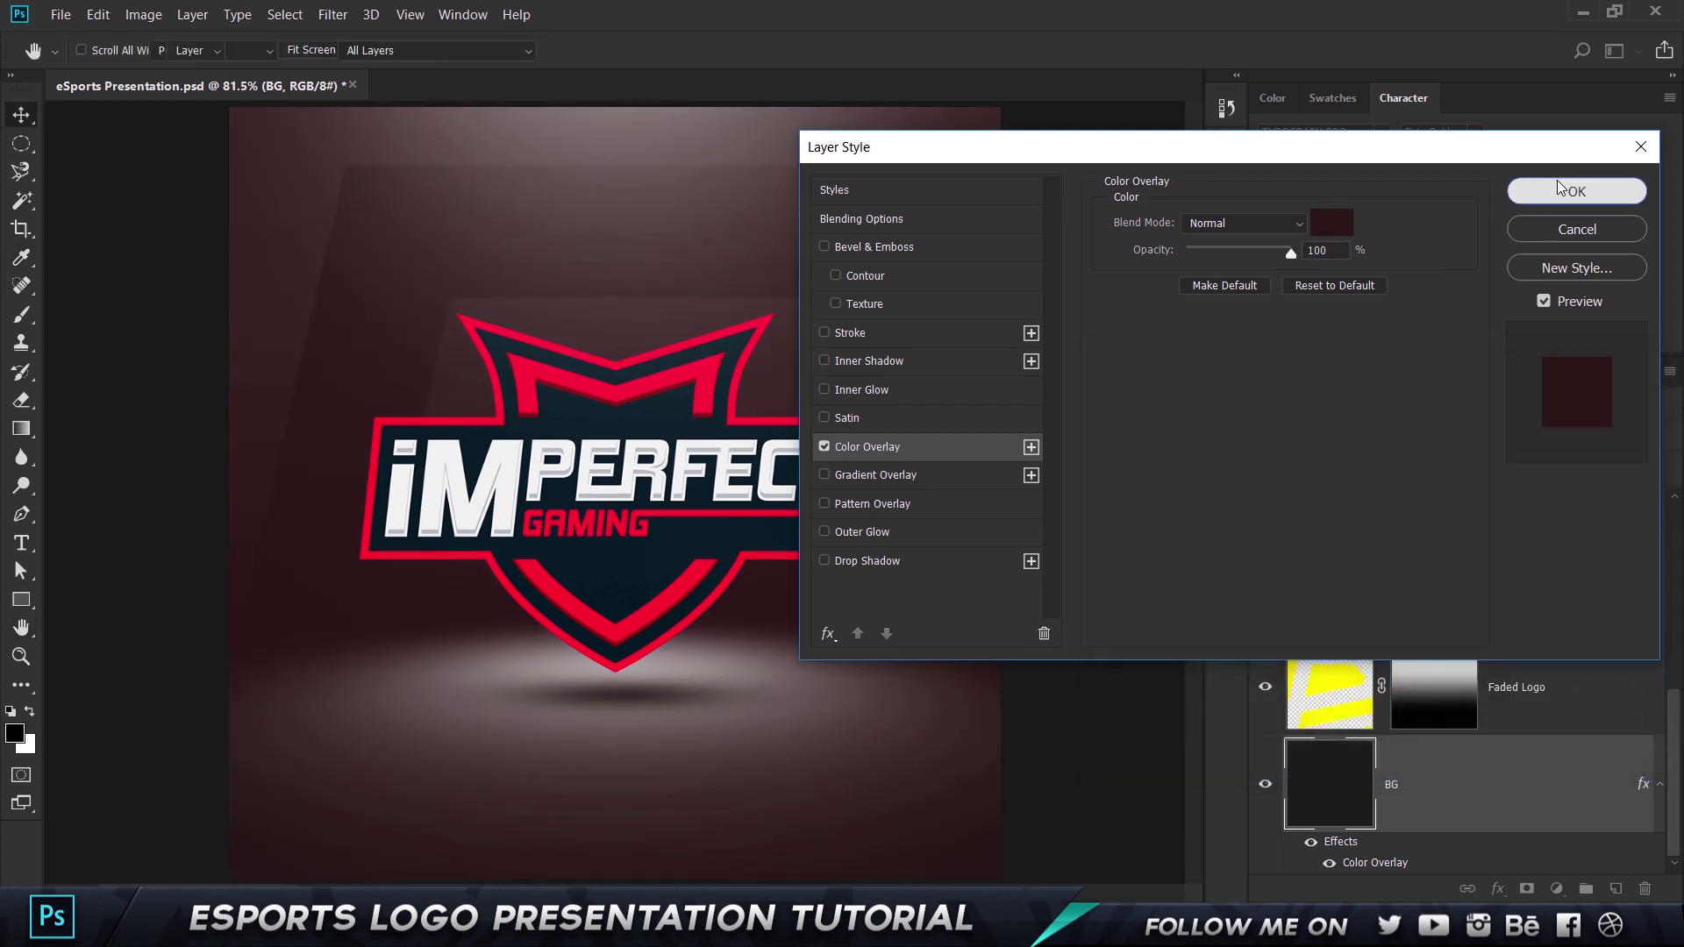
# Apply the dark red Color Overlay and duplicate the Top LIGHT layer, with the copy in Overlay mode at 100% opacity
pyautogui.click(1569, 190)
pyautogui.click(1530, 543)
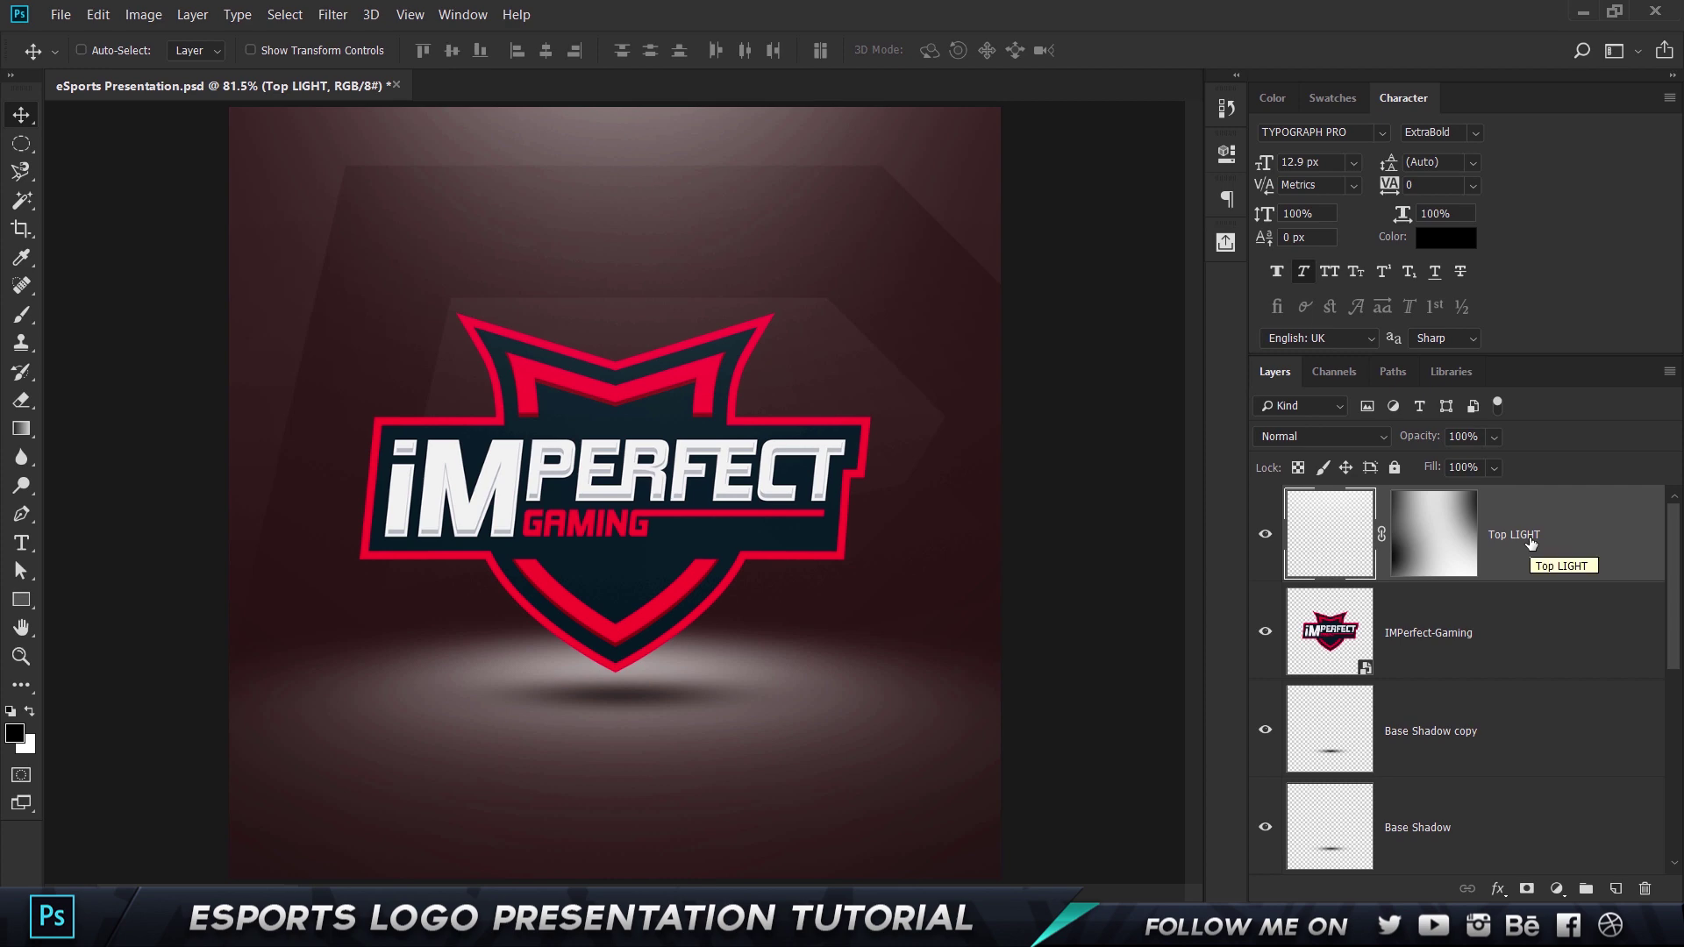
pyautogui.rightClick(1566, 565)
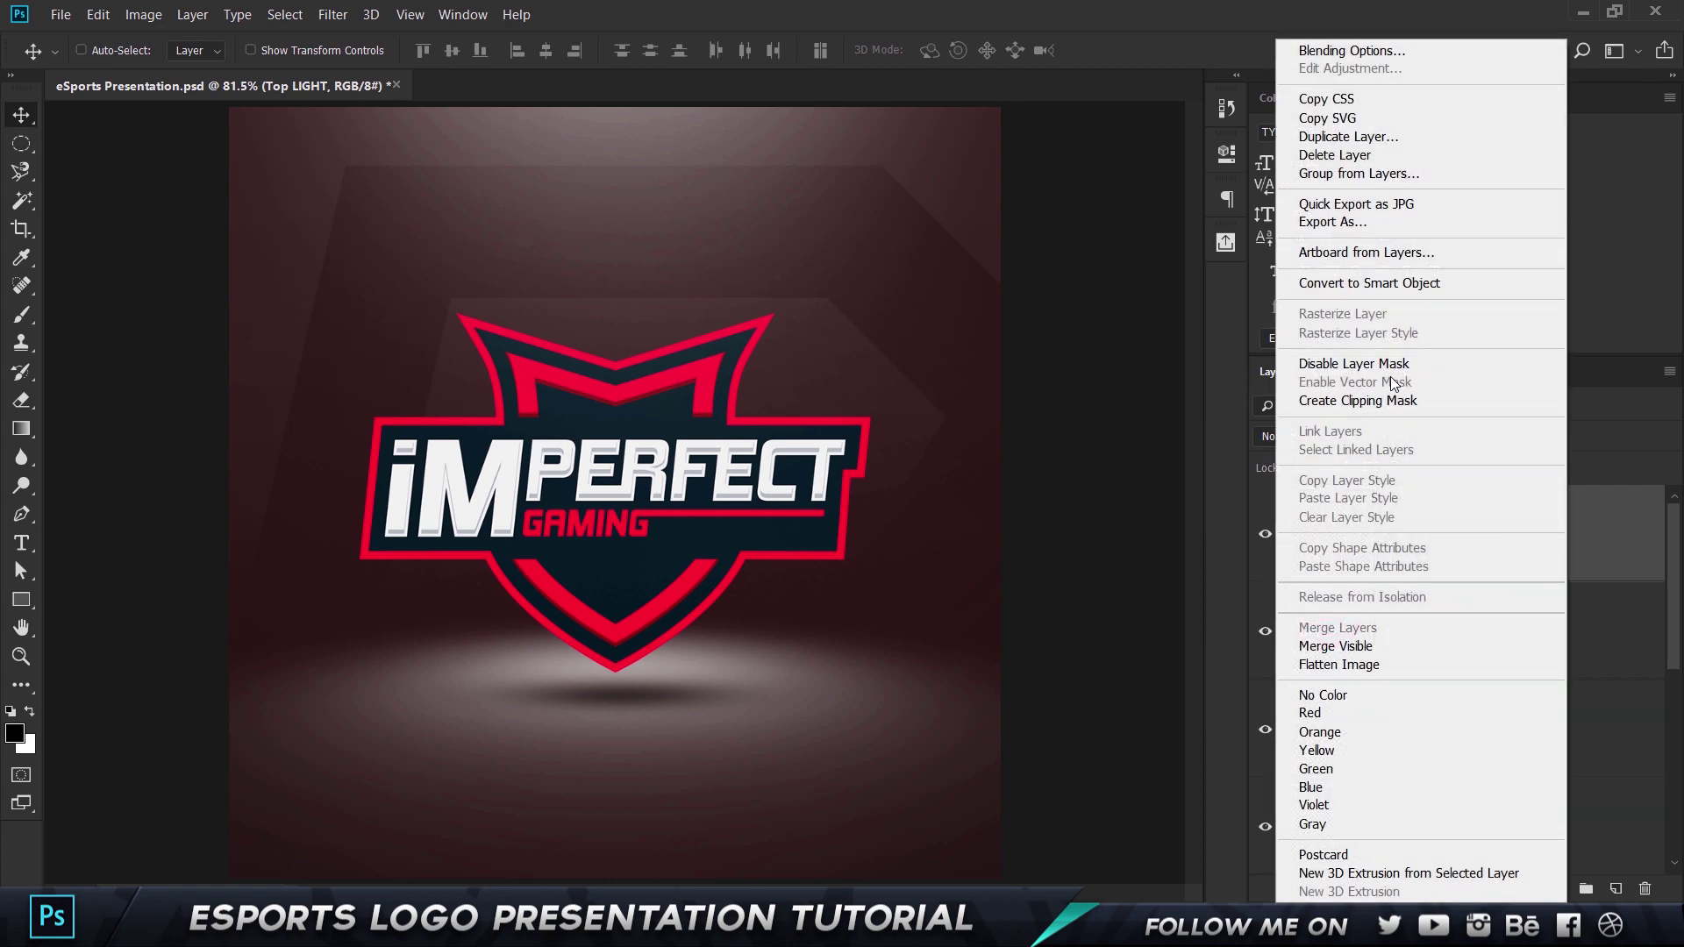
pyautogui.click(97, 14)
pyautogui.click(96, 14)
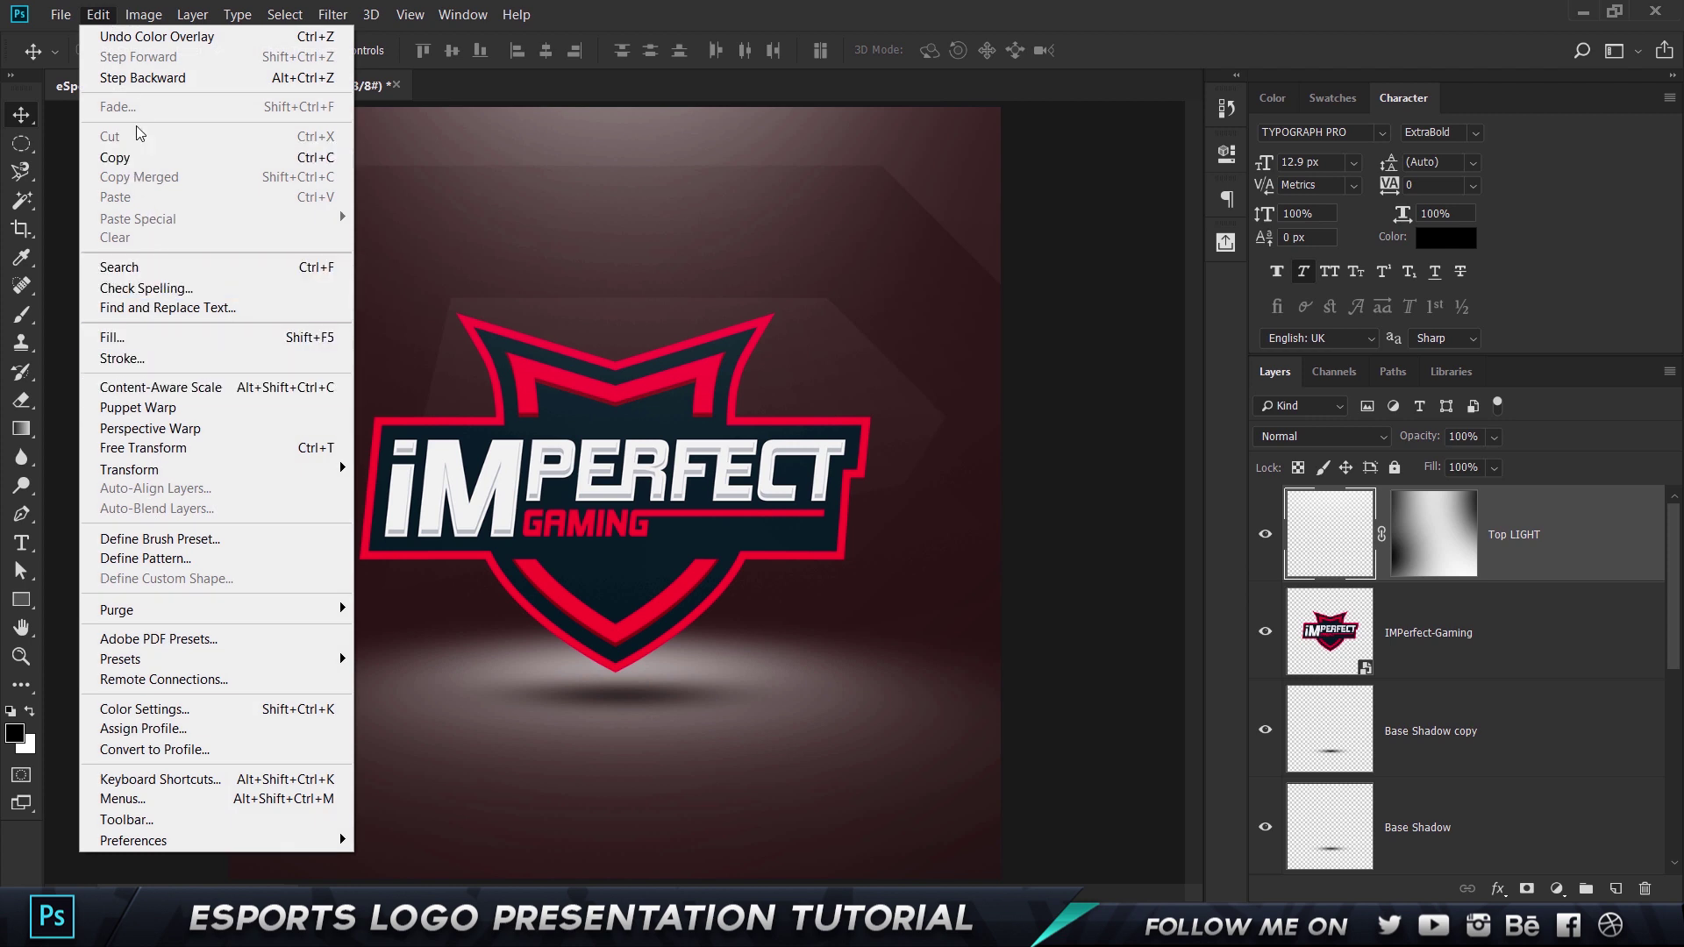
pyautogui.click(153, 76)
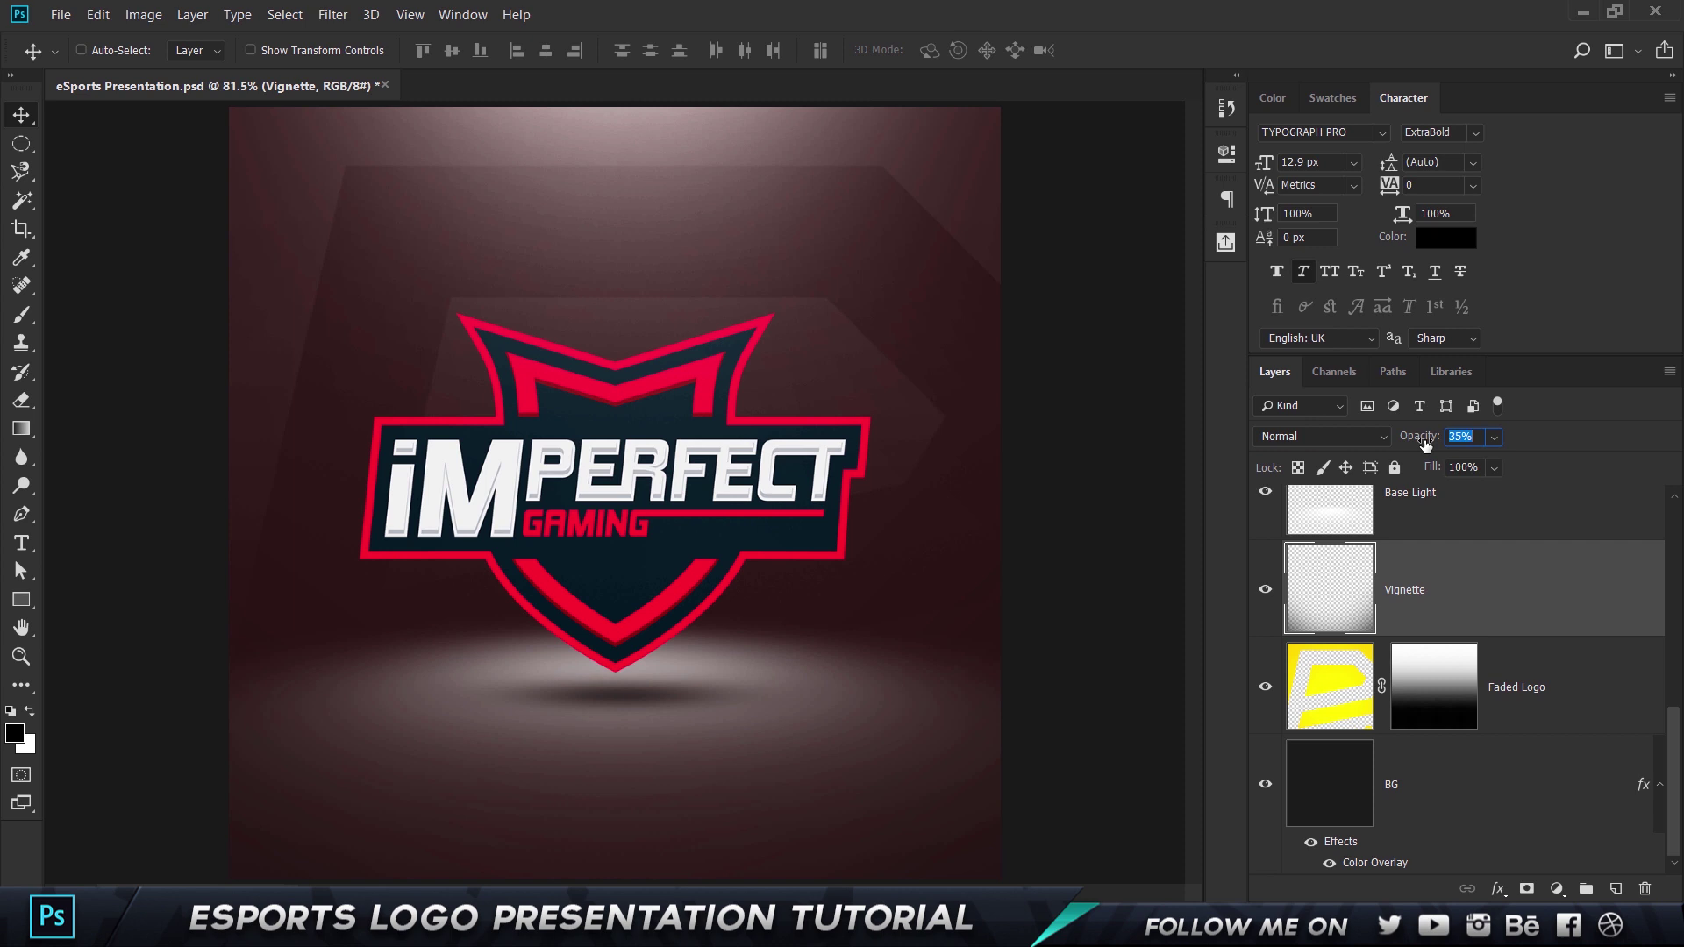
pyautogui.hotkey('ctrl', 'shift', 'z')
pyautogui.scroll(-5, 1539, 554)
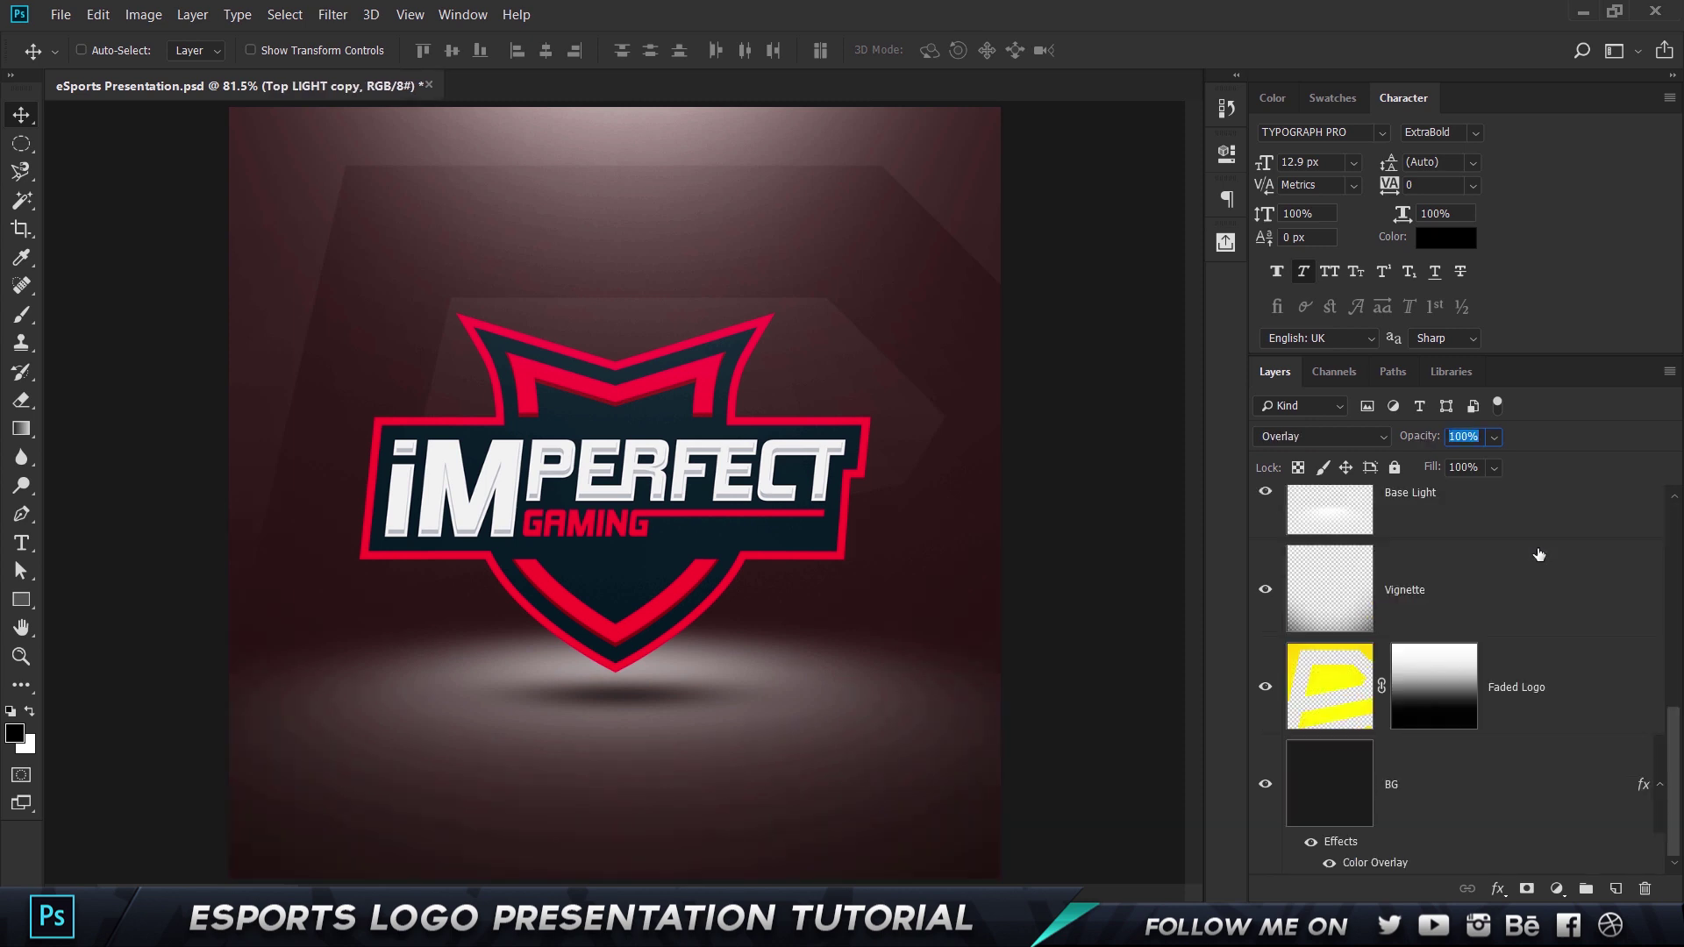
pyautogui.scroll(5, 1538, 554)
# Duplicate the IMPerfect-Gaming layer and move the copy between the Vignette and Faded Logo layers
pyautogui.click(1482, 832)
pyautogui.click(1495, 752)
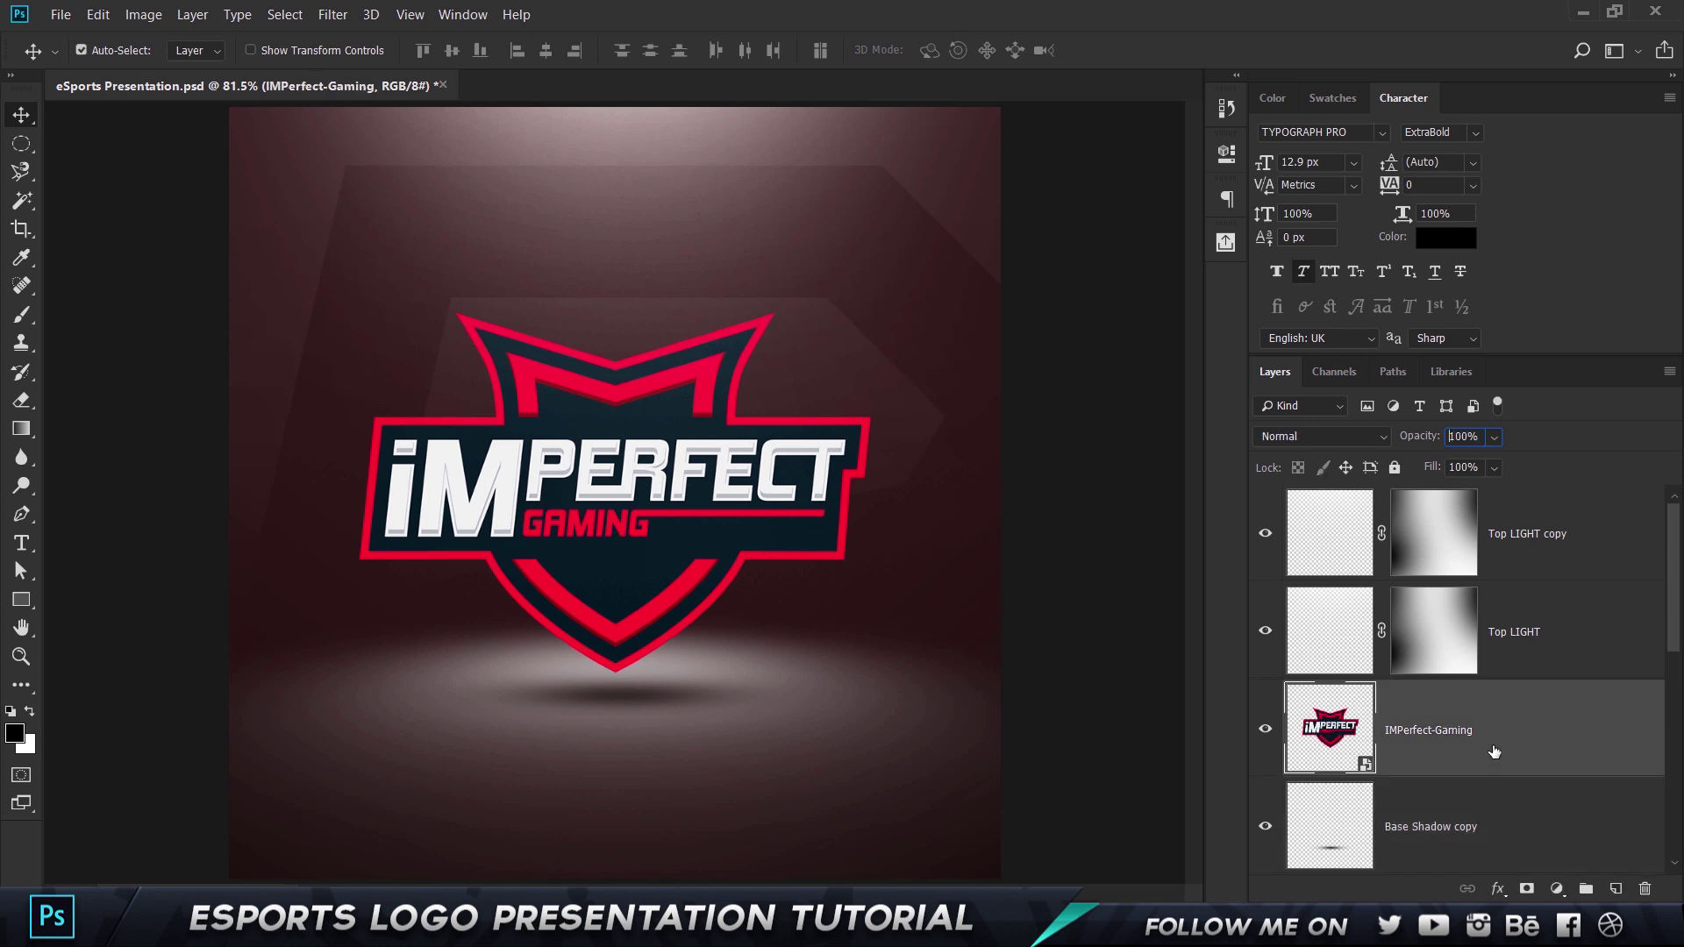
pyautogui.rightClick(1495, 752)
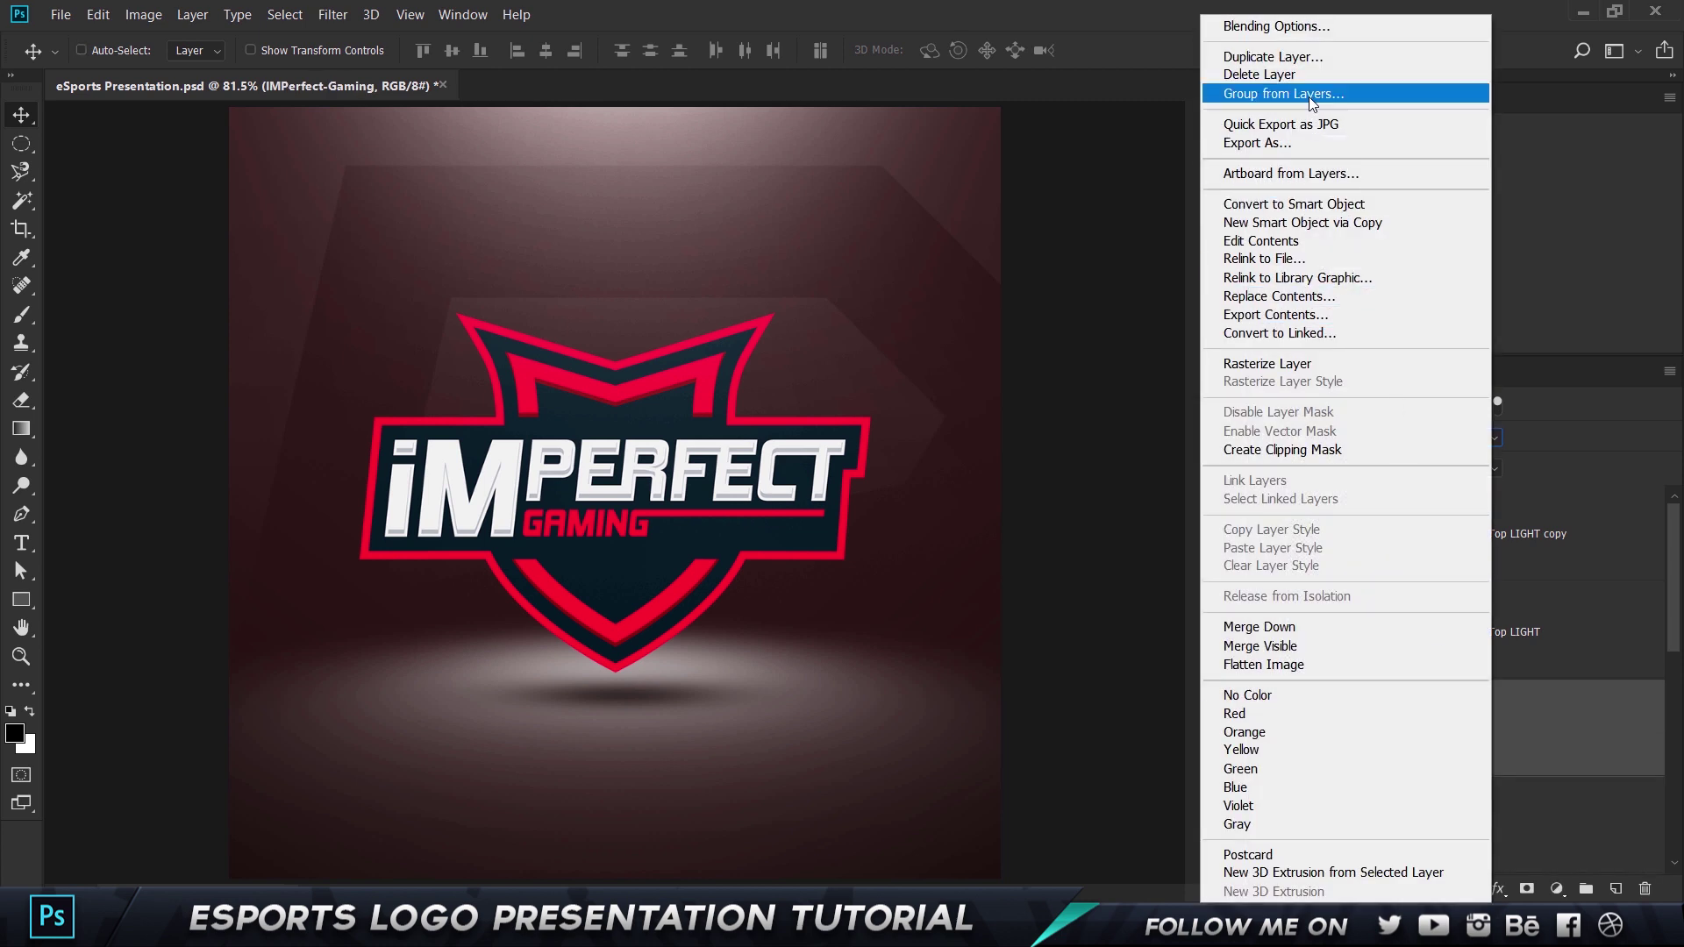
pyautogui.click(1298, 60)
pyautogui.click(1023, 242)
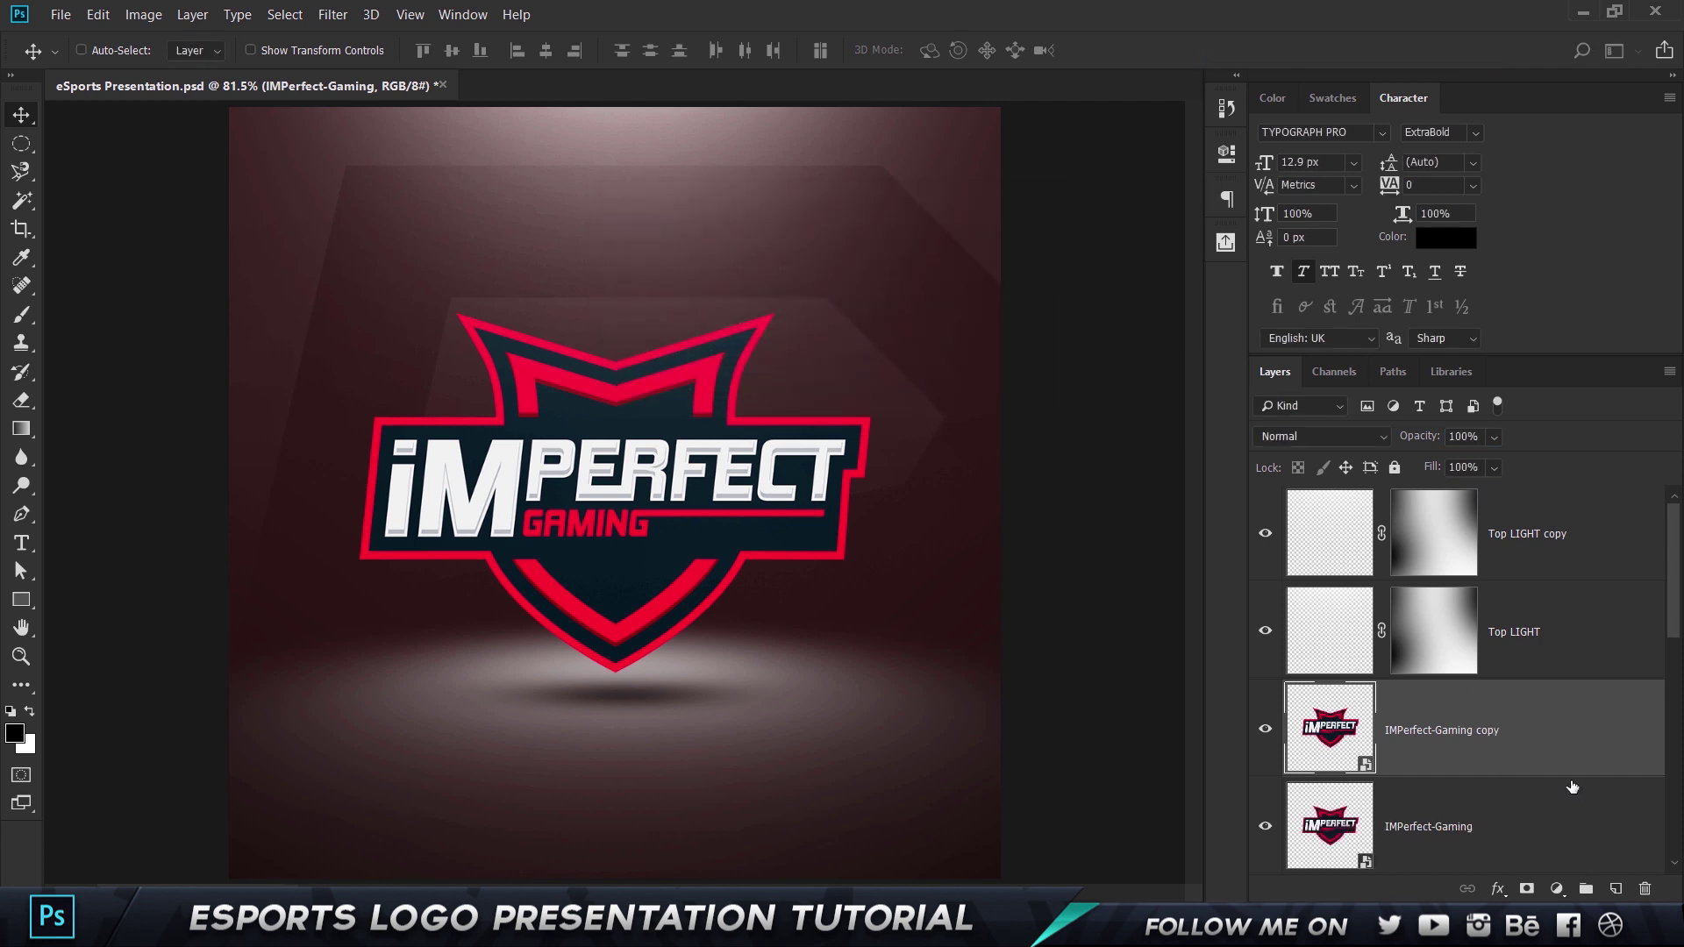
pyautogui.moveTo(1491, 632); pyautogui.dragTo(1521, 655)
# Scale the IMPerfect-Gaming copy up about its centre until it extends past the canvas edges as a background logo
pyautogui.hotkey('ctrl', 't')
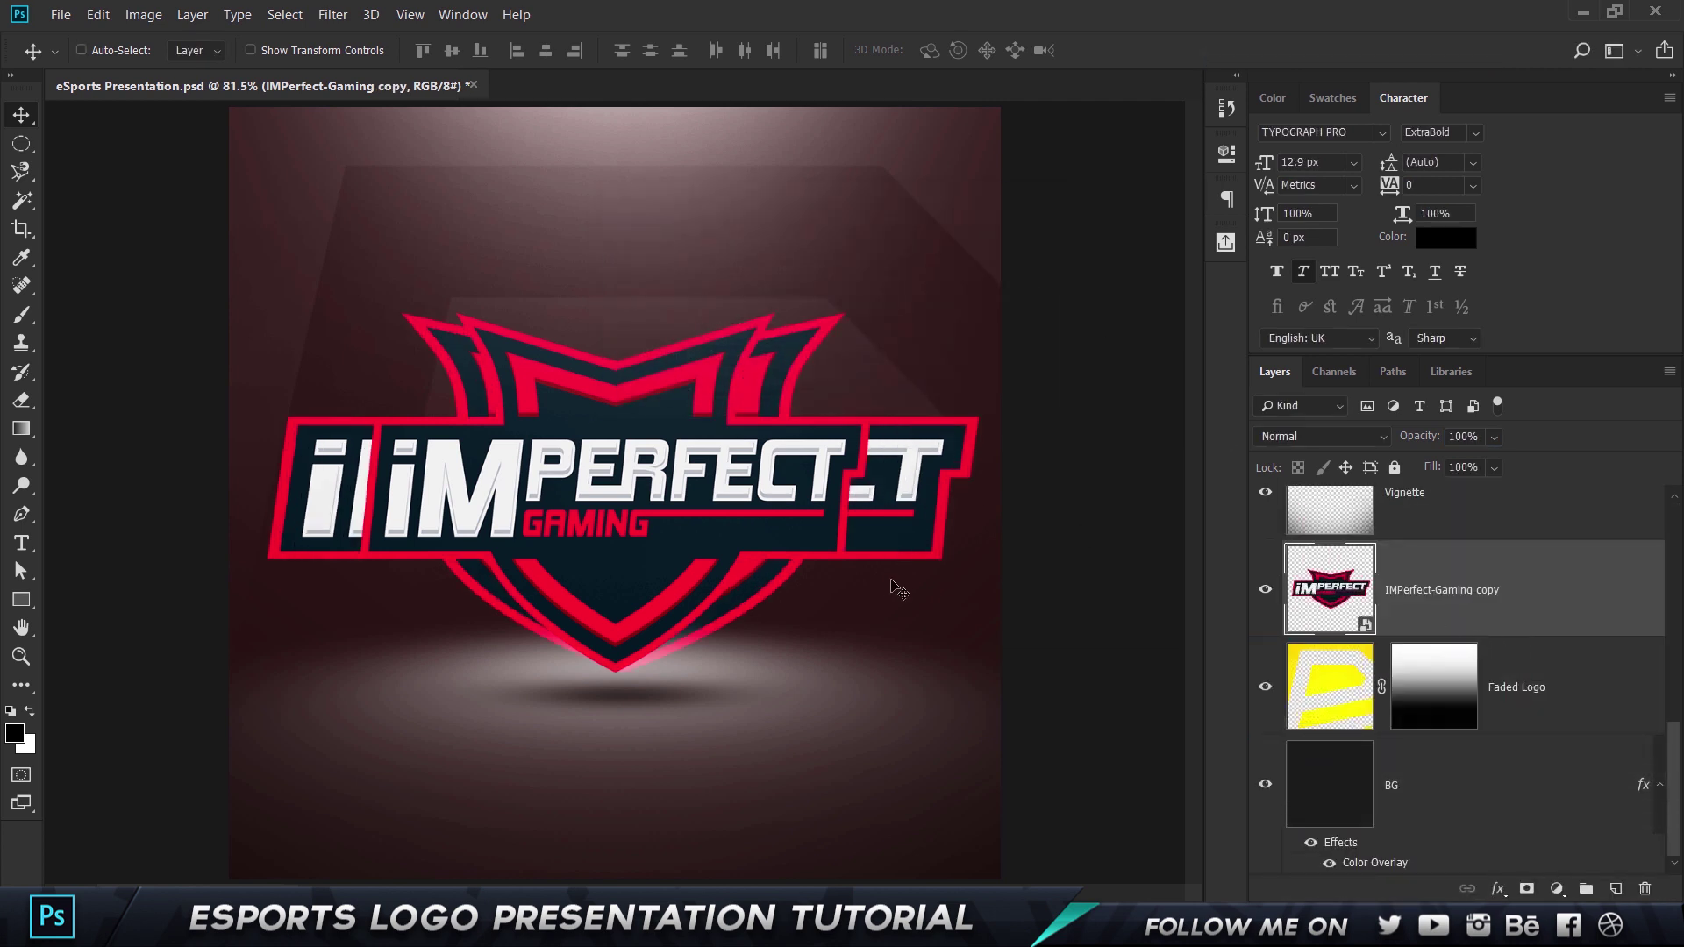
pyautogui.hotkey('ctrl', '-')
pyautogui.moveTo(883, 340); pyautogui.dragTo(1348, 35)
pyautogui.press('Return')
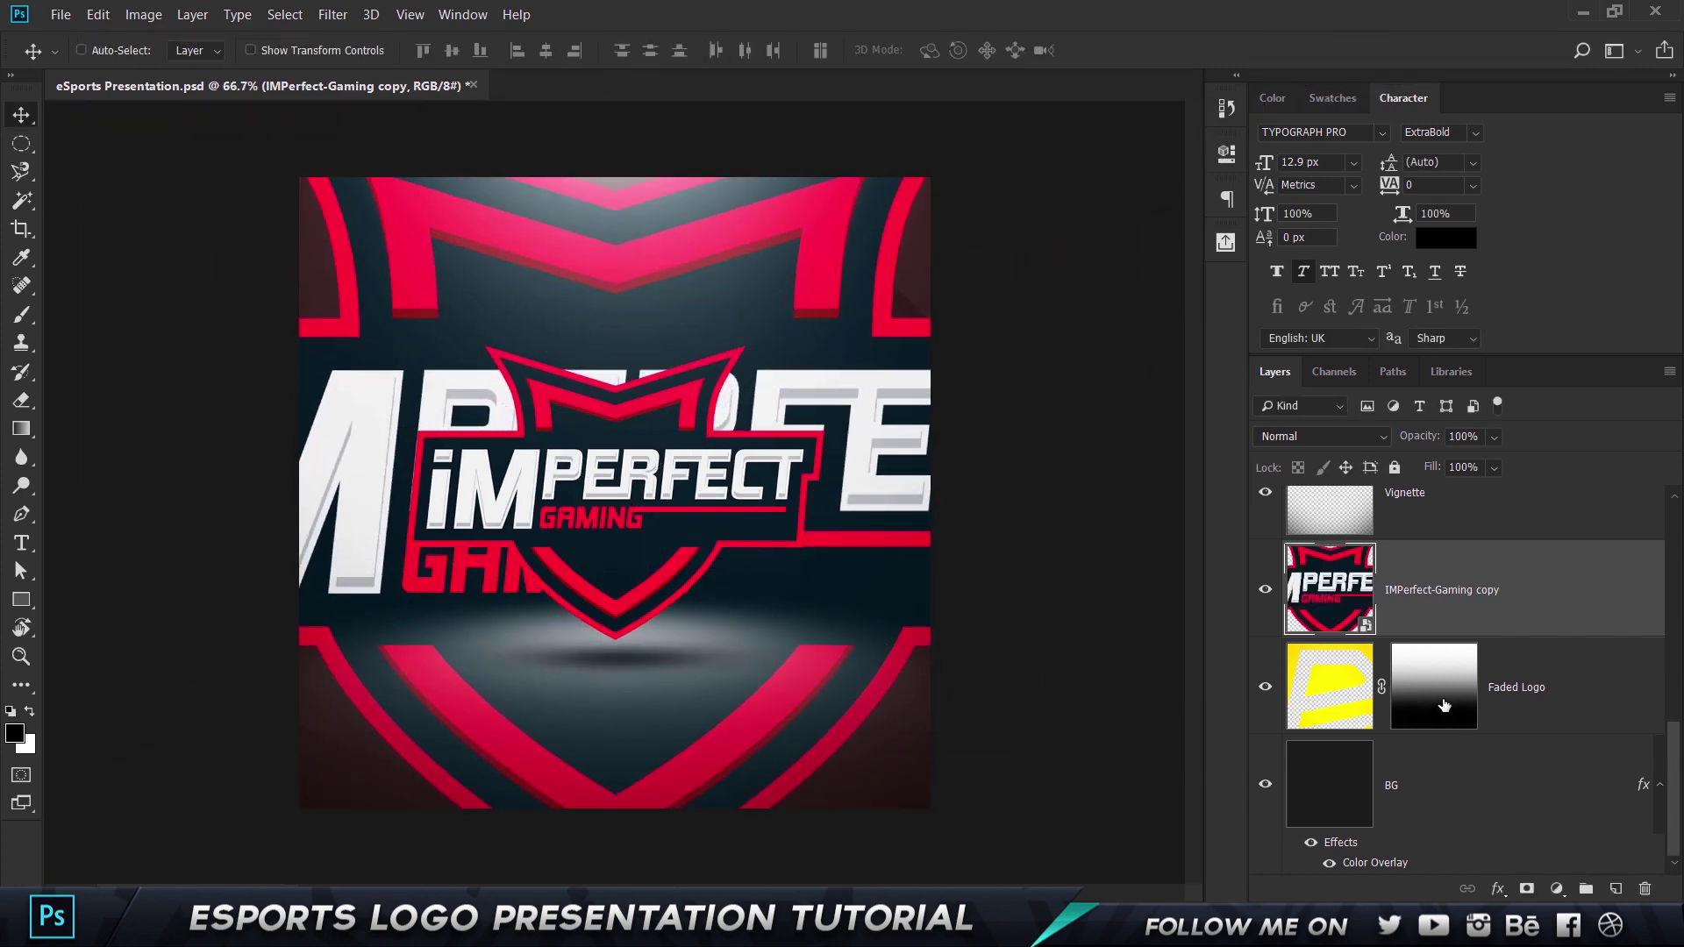
# Move the gradient mask from Faded Logo to the IMPerfect-Gaming copy and delete the Faded Logo layer
pyautogui.moveTo(1441, 699); pyautogui.dragTo(1455, 589)
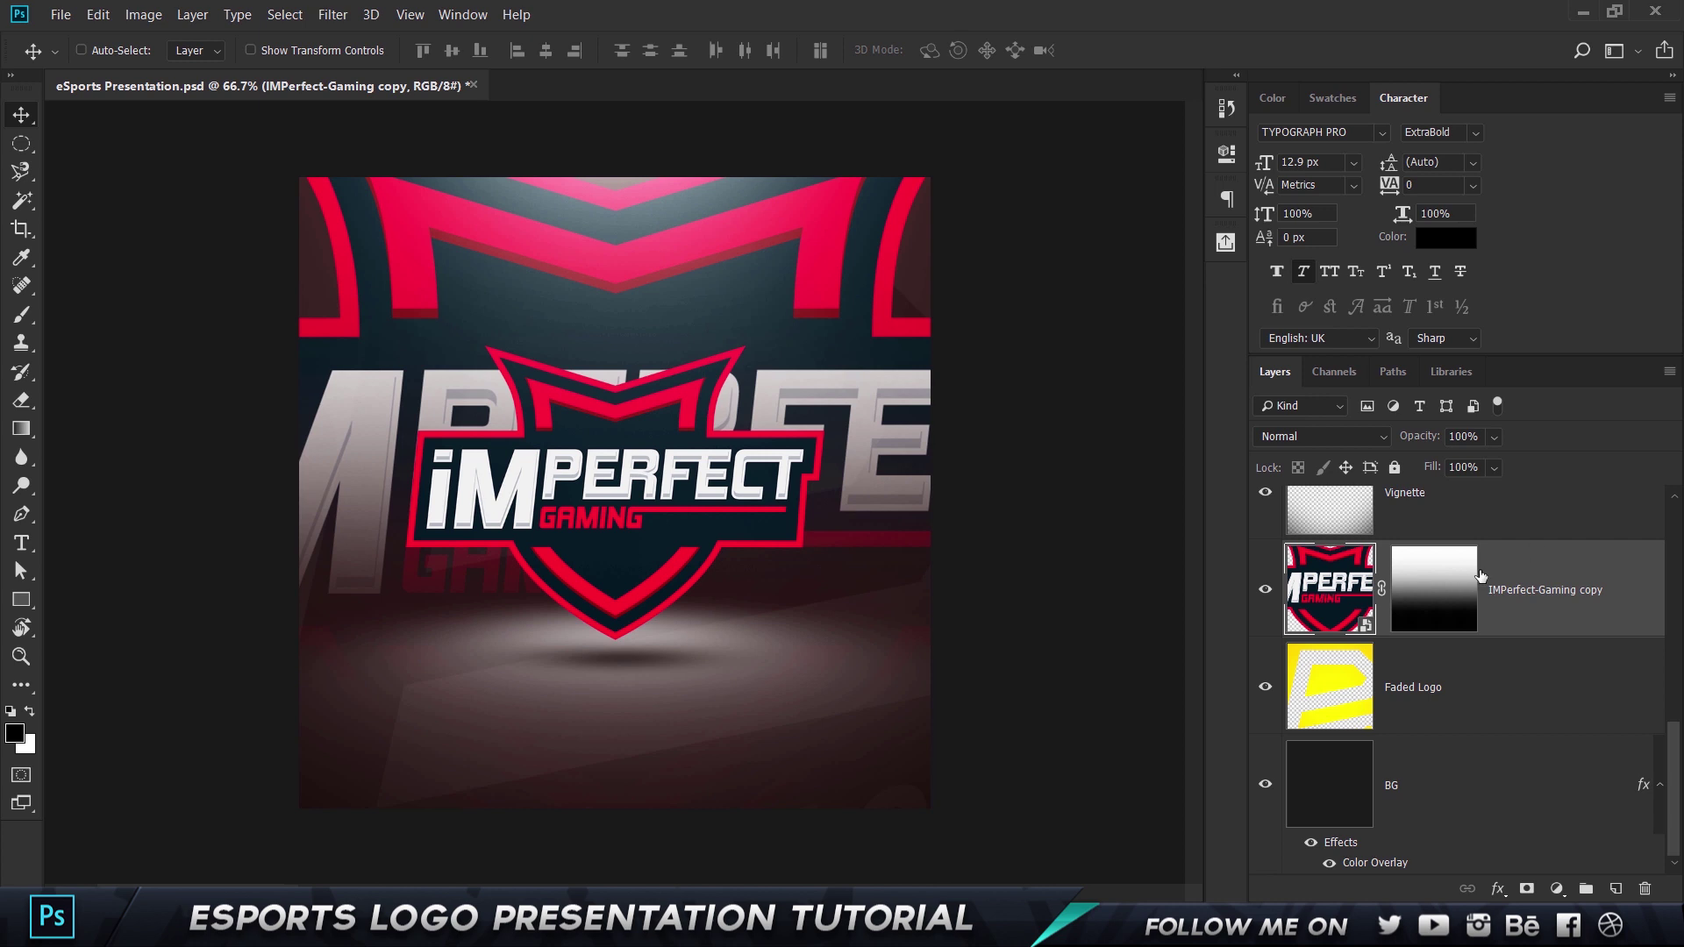
pyautogui.click(1480, 684)
pyautogui.scroll(1, 1479, 720)
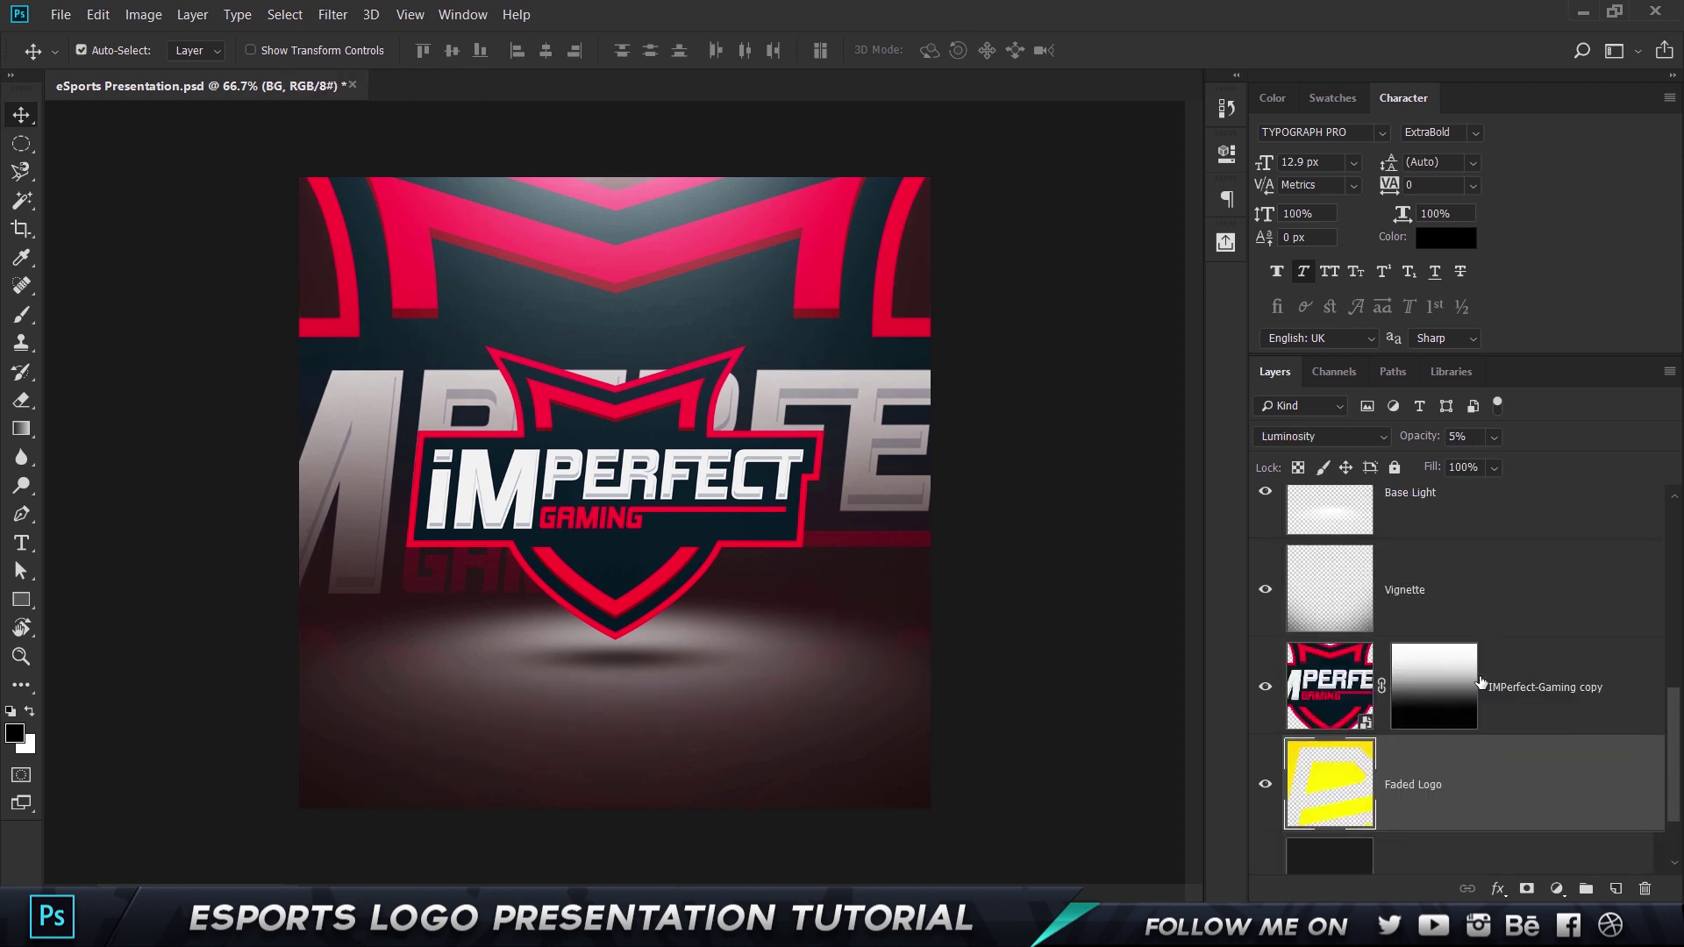
pyautogui.press('Delete')
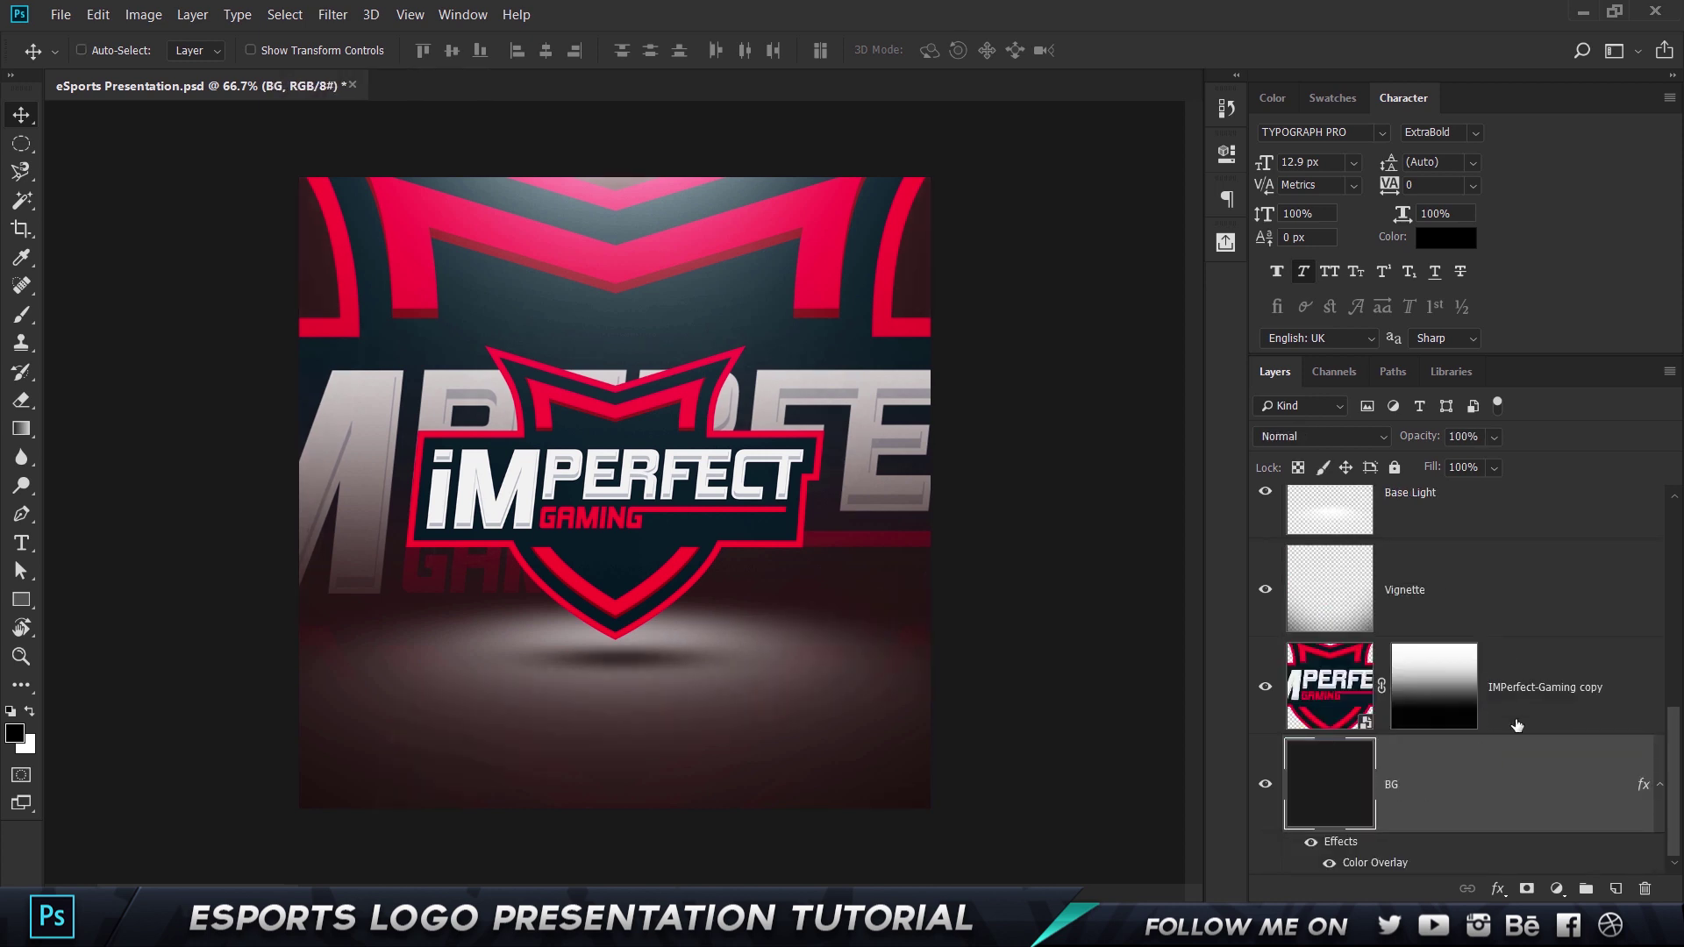
# Set the IMPerfect-Gaming copy's blend mode to Luminosity and its opacity to 5%
pyautogui.click(1531, 689)
pyautogui.click(1326, 439)
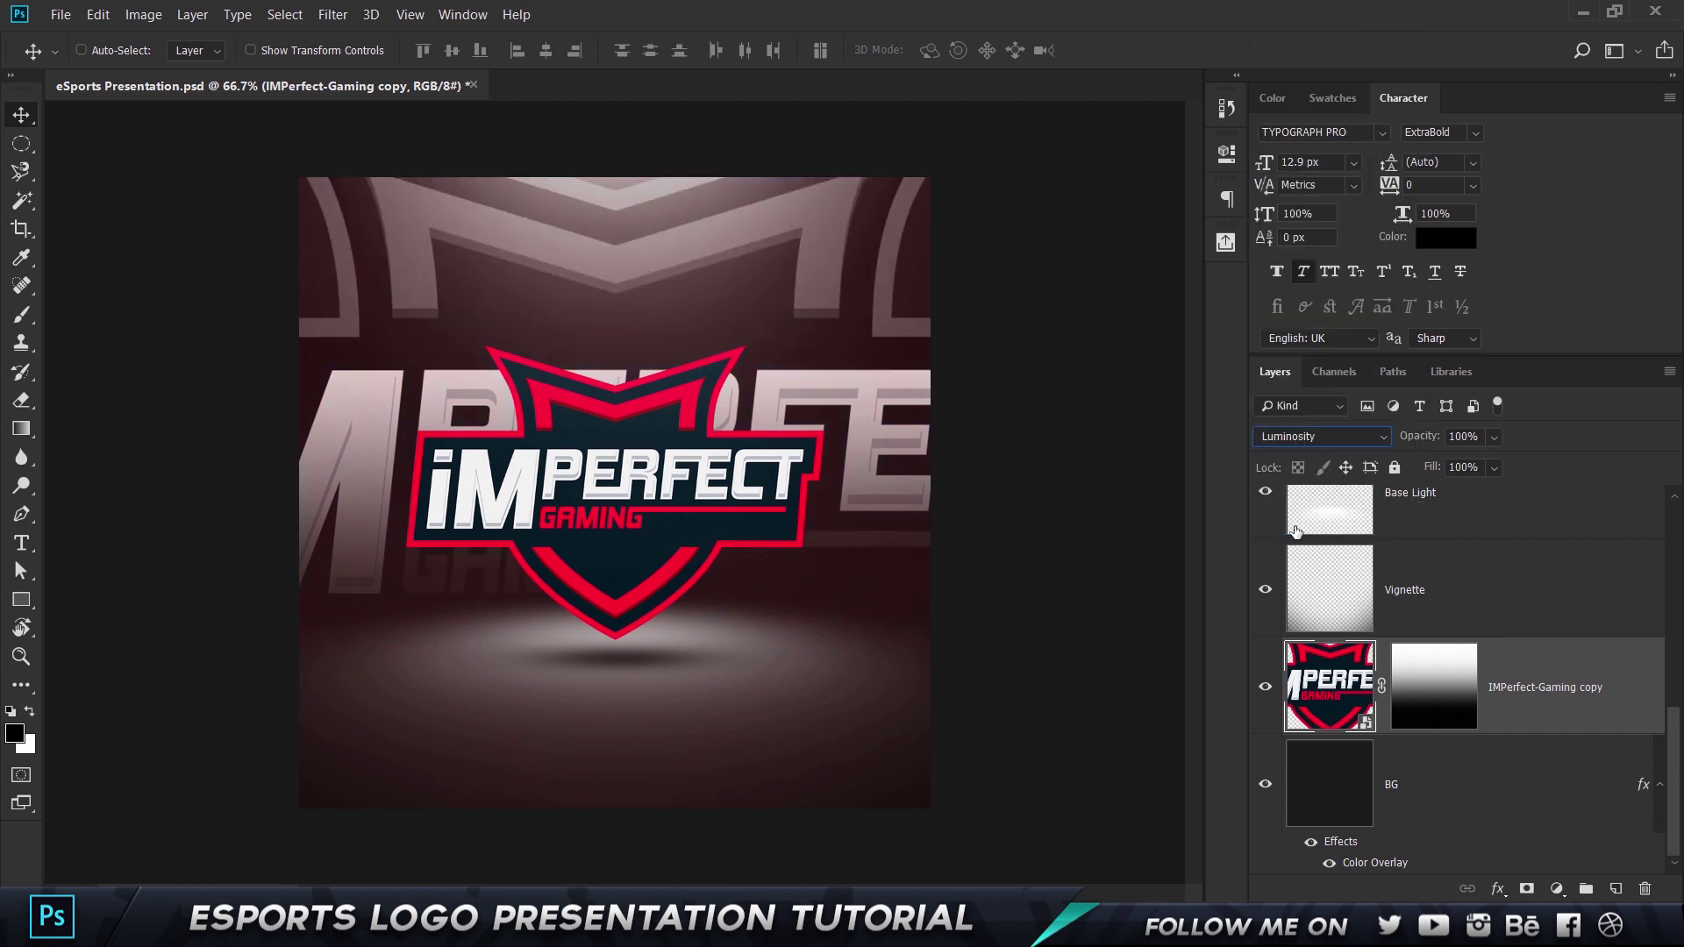
pyautogui.click(1419, 437)
pyautogui.click(1424, 438)
pyautogui.write('5')
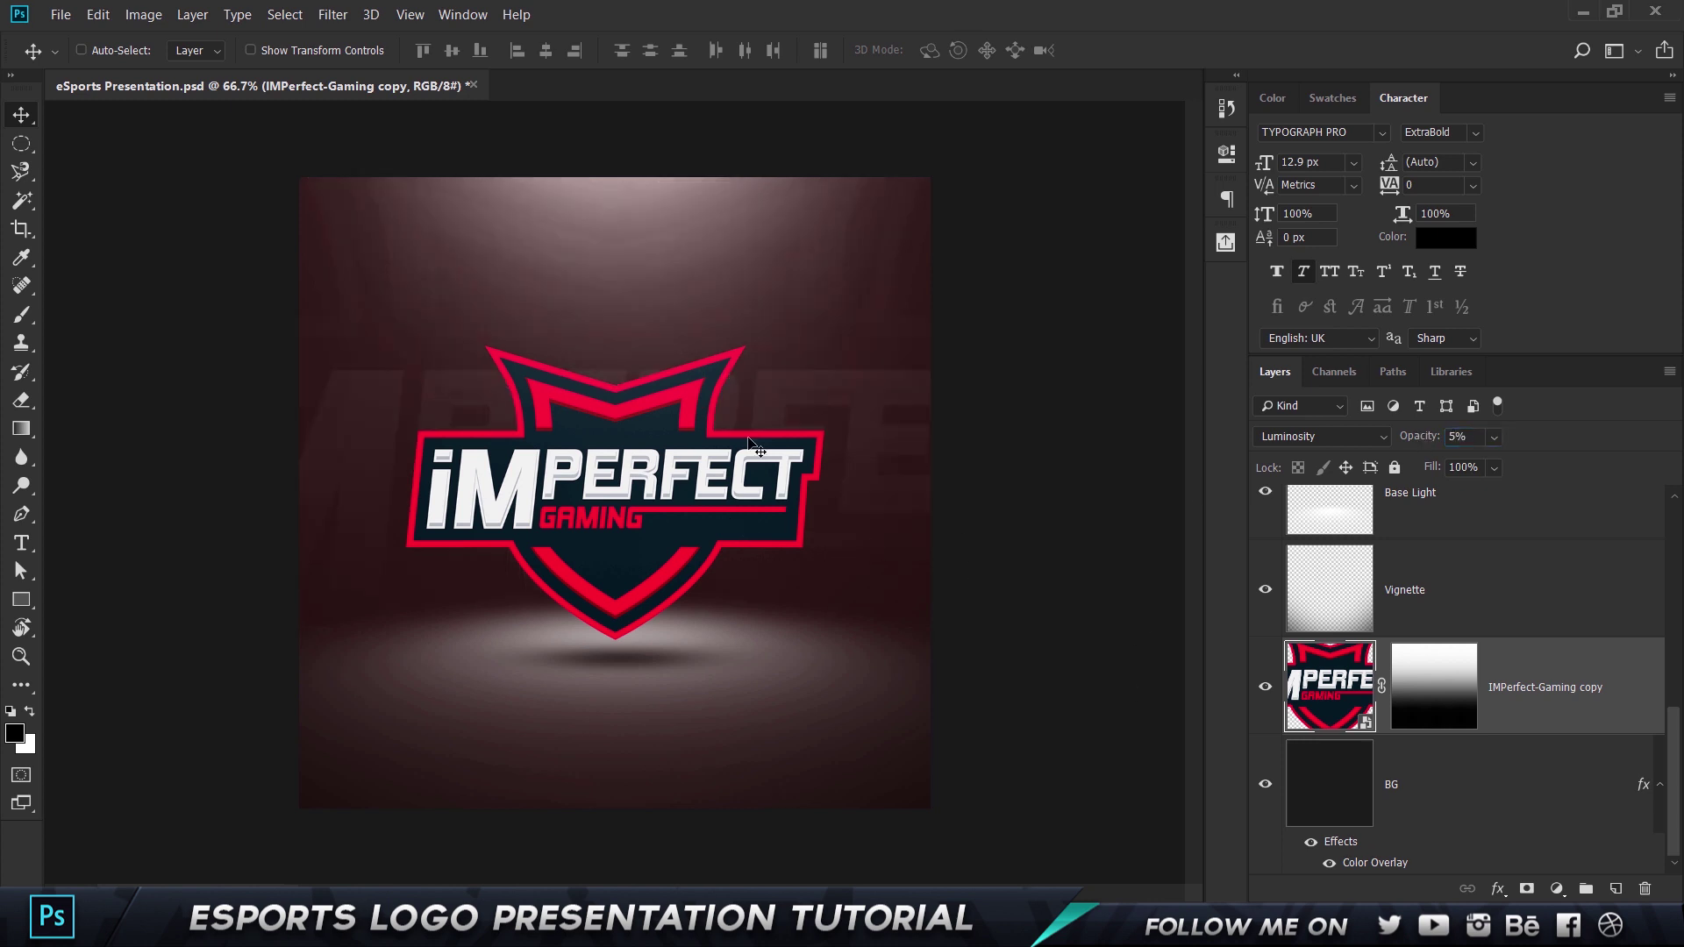
# Create a new empty layer directly above the IMPerfect-Gaming logo layer
pyautogui.scroll(5, 1400, 674)
pyautogui.click(1525, 742)
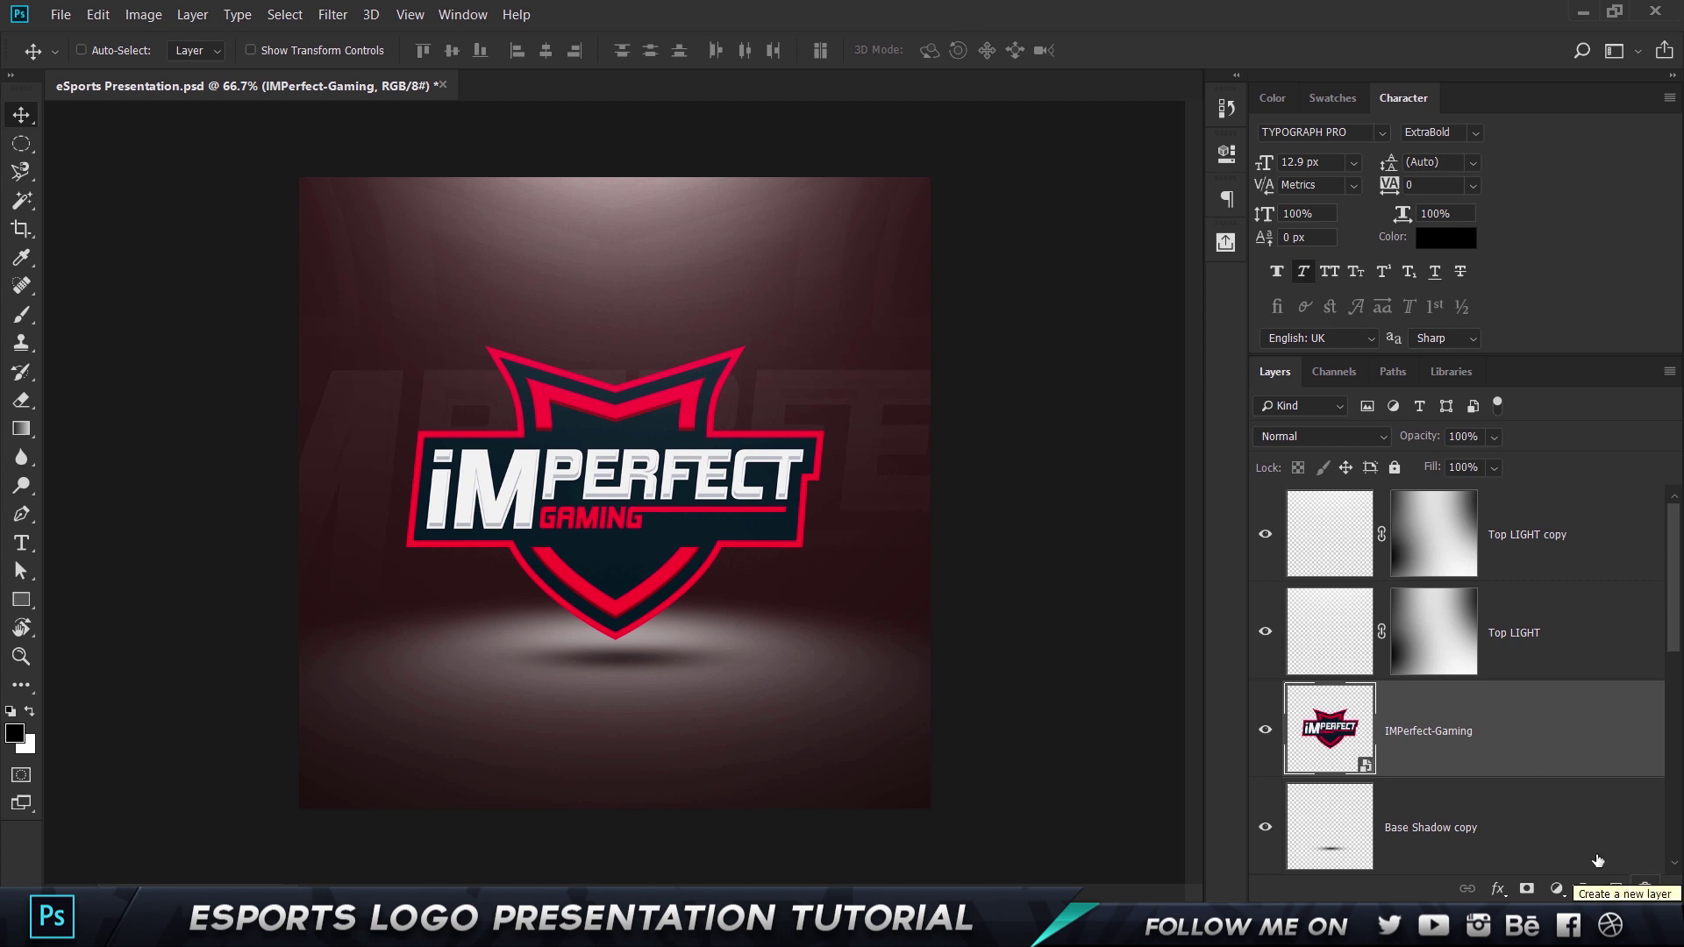
pyautogui.click(1611, 890)
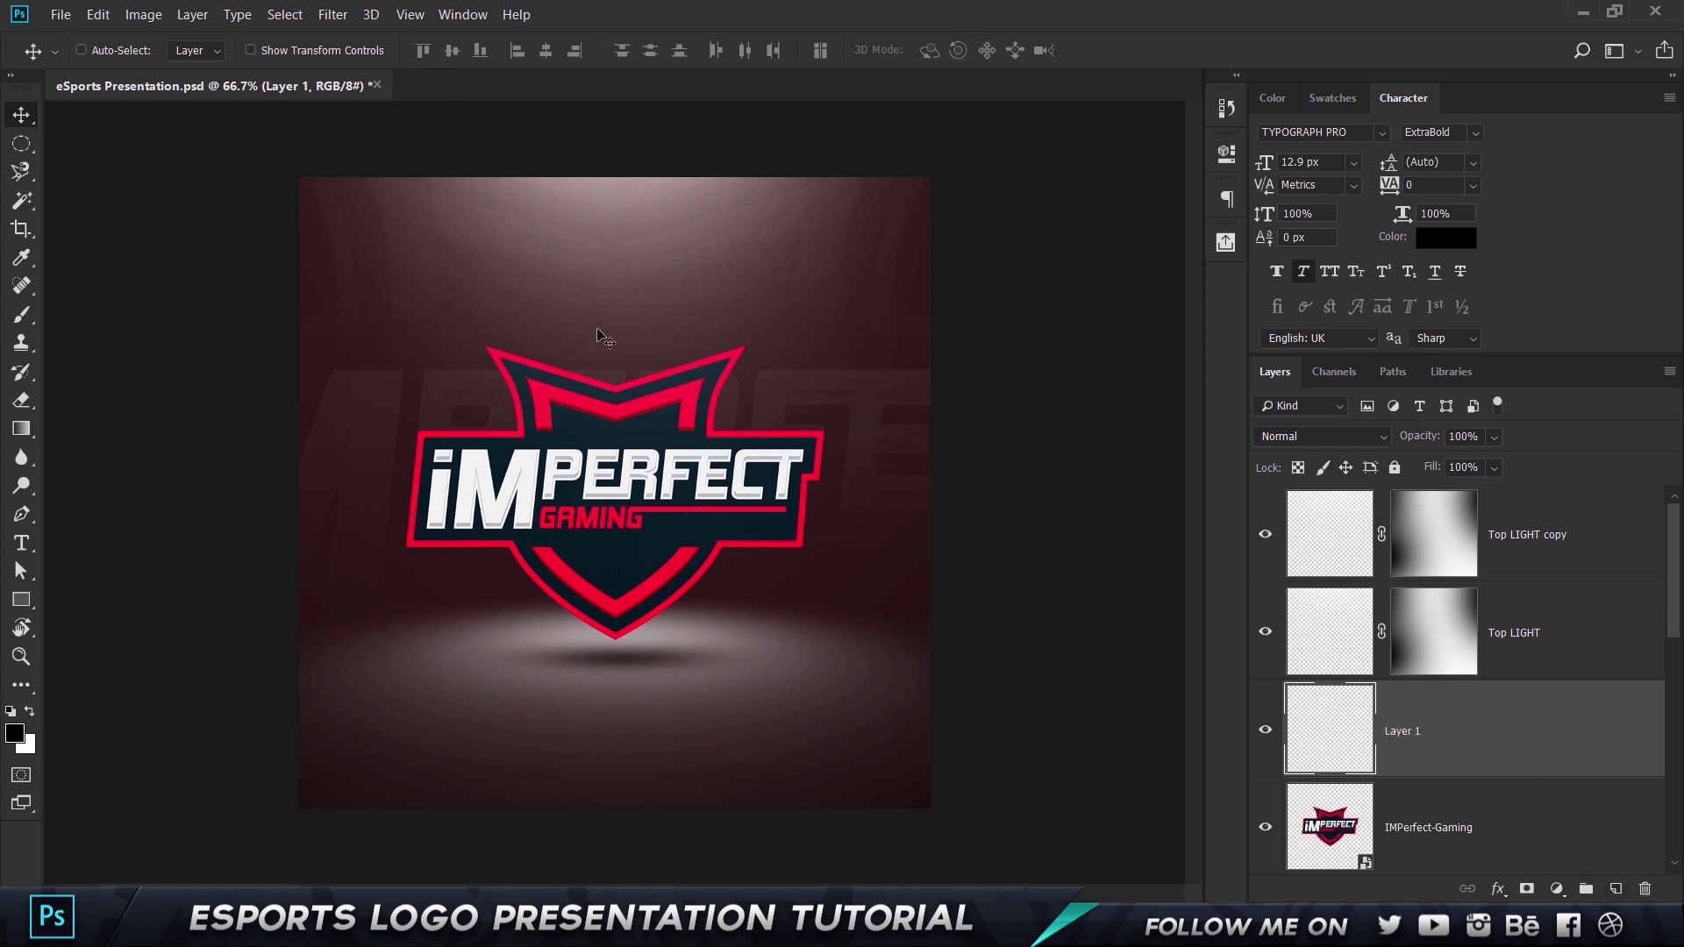
# Set the Brush tool's foreground colour to light red ff7a7a
pyautogui.scroll(3, 614, 338)
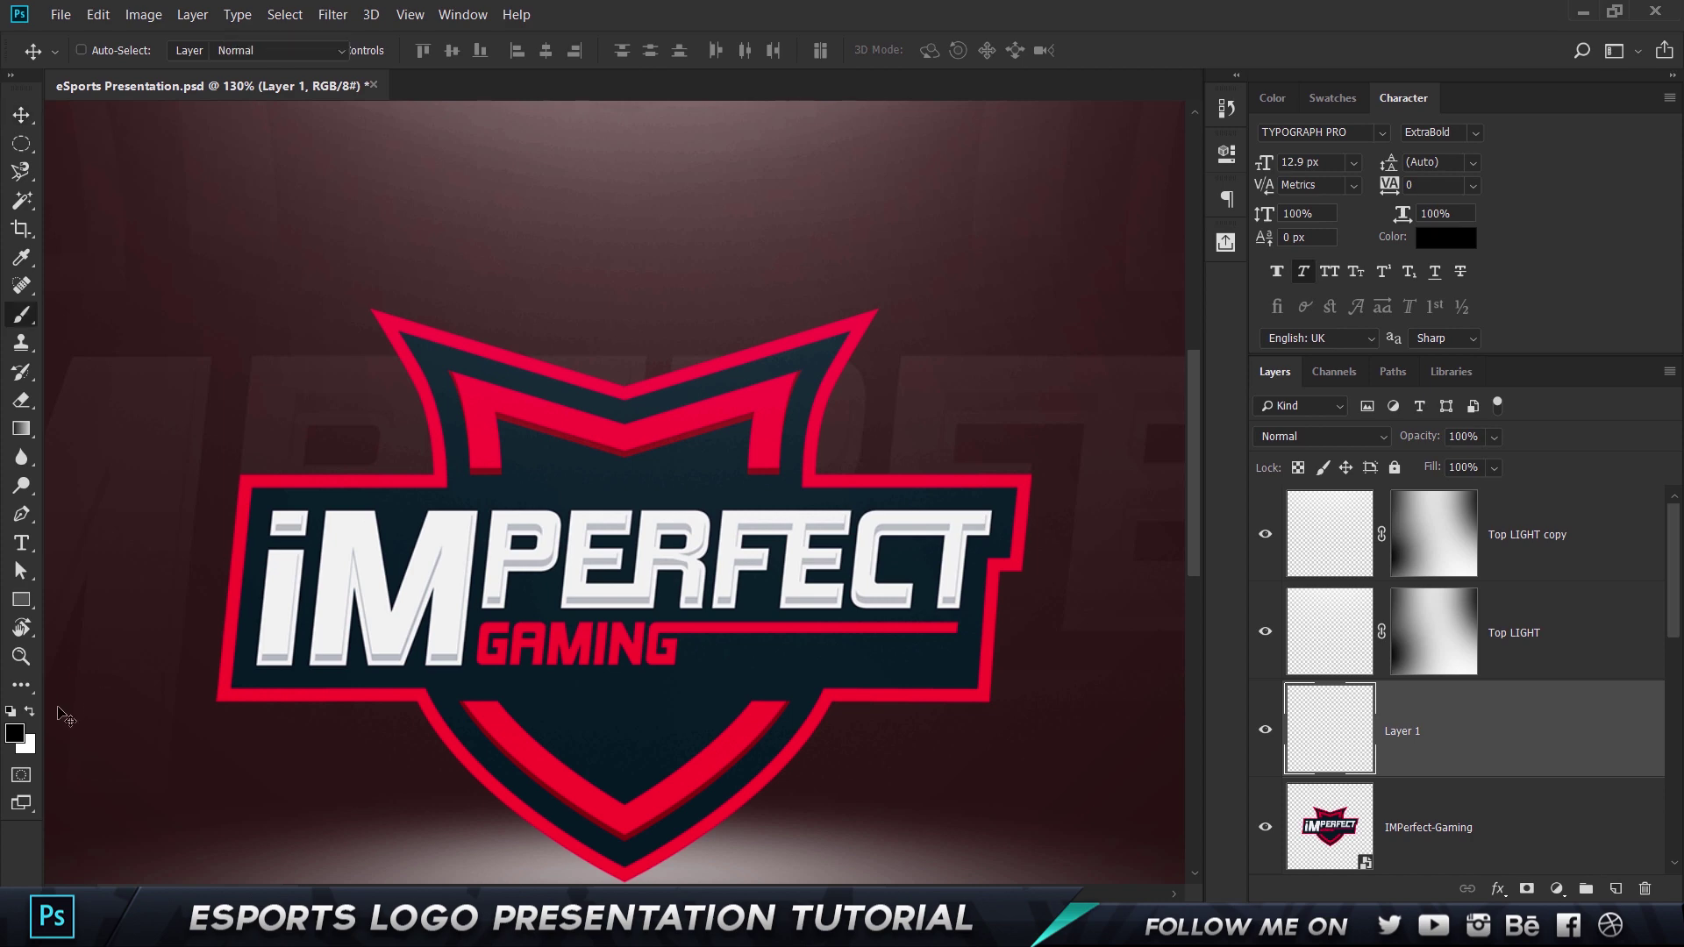
pyautogui.press('b')
pyautogui.click(14, 733)
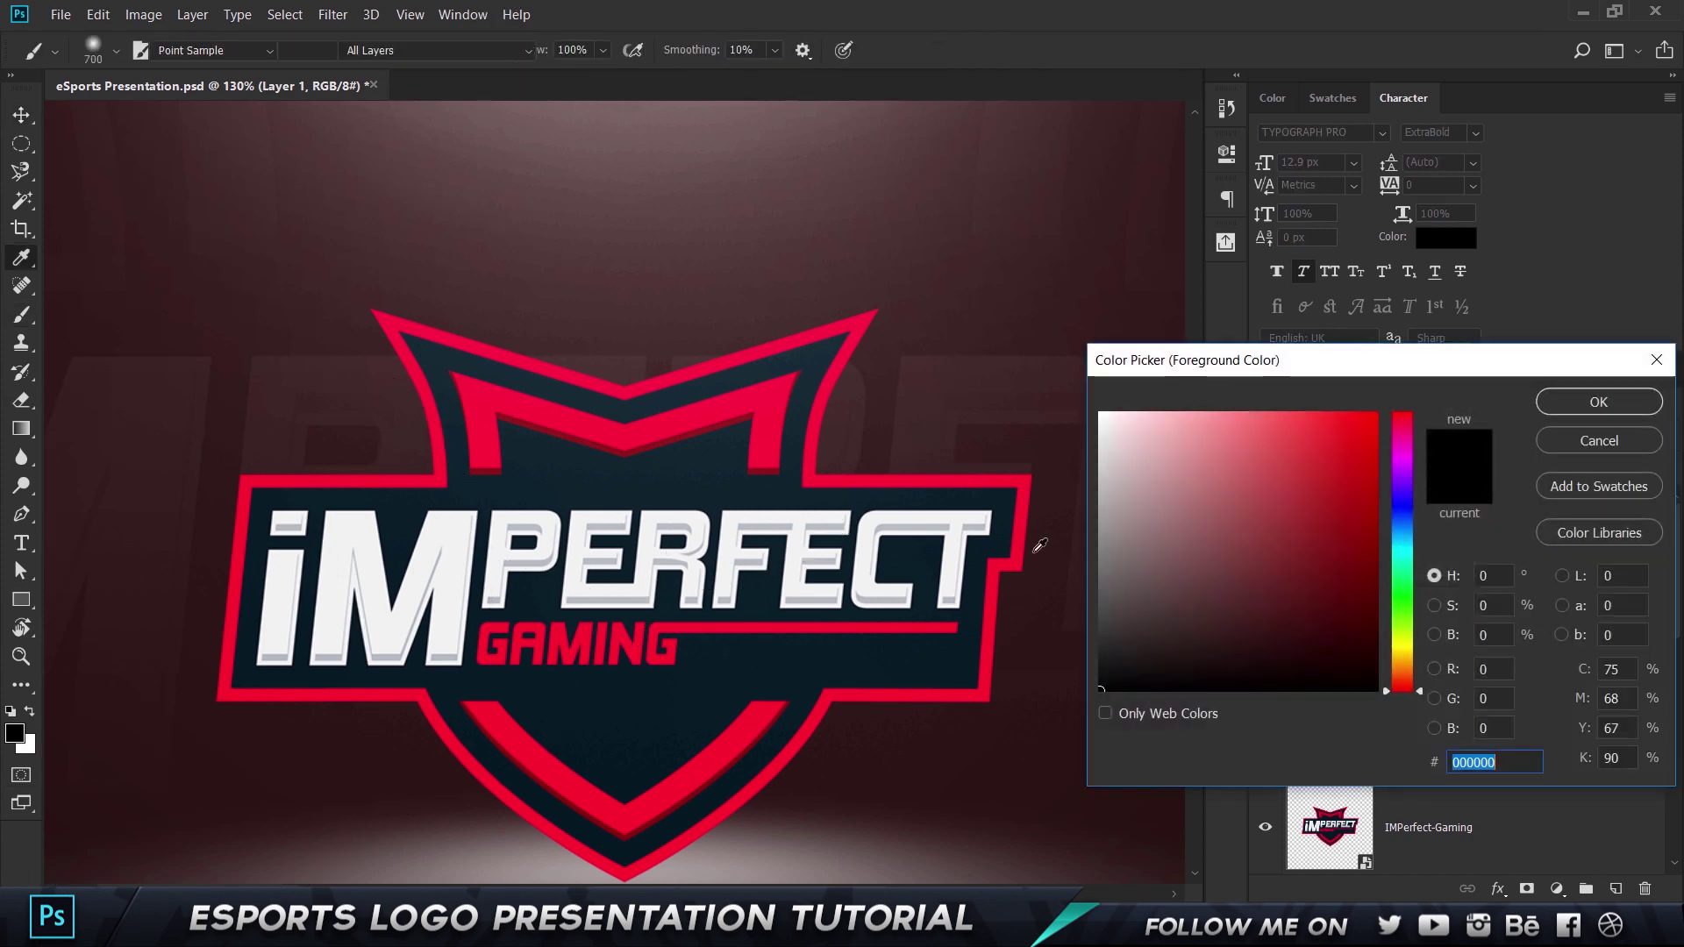
pyautogui.moveTo(1364, 488); pyautogui.dragTo(1417, 349)
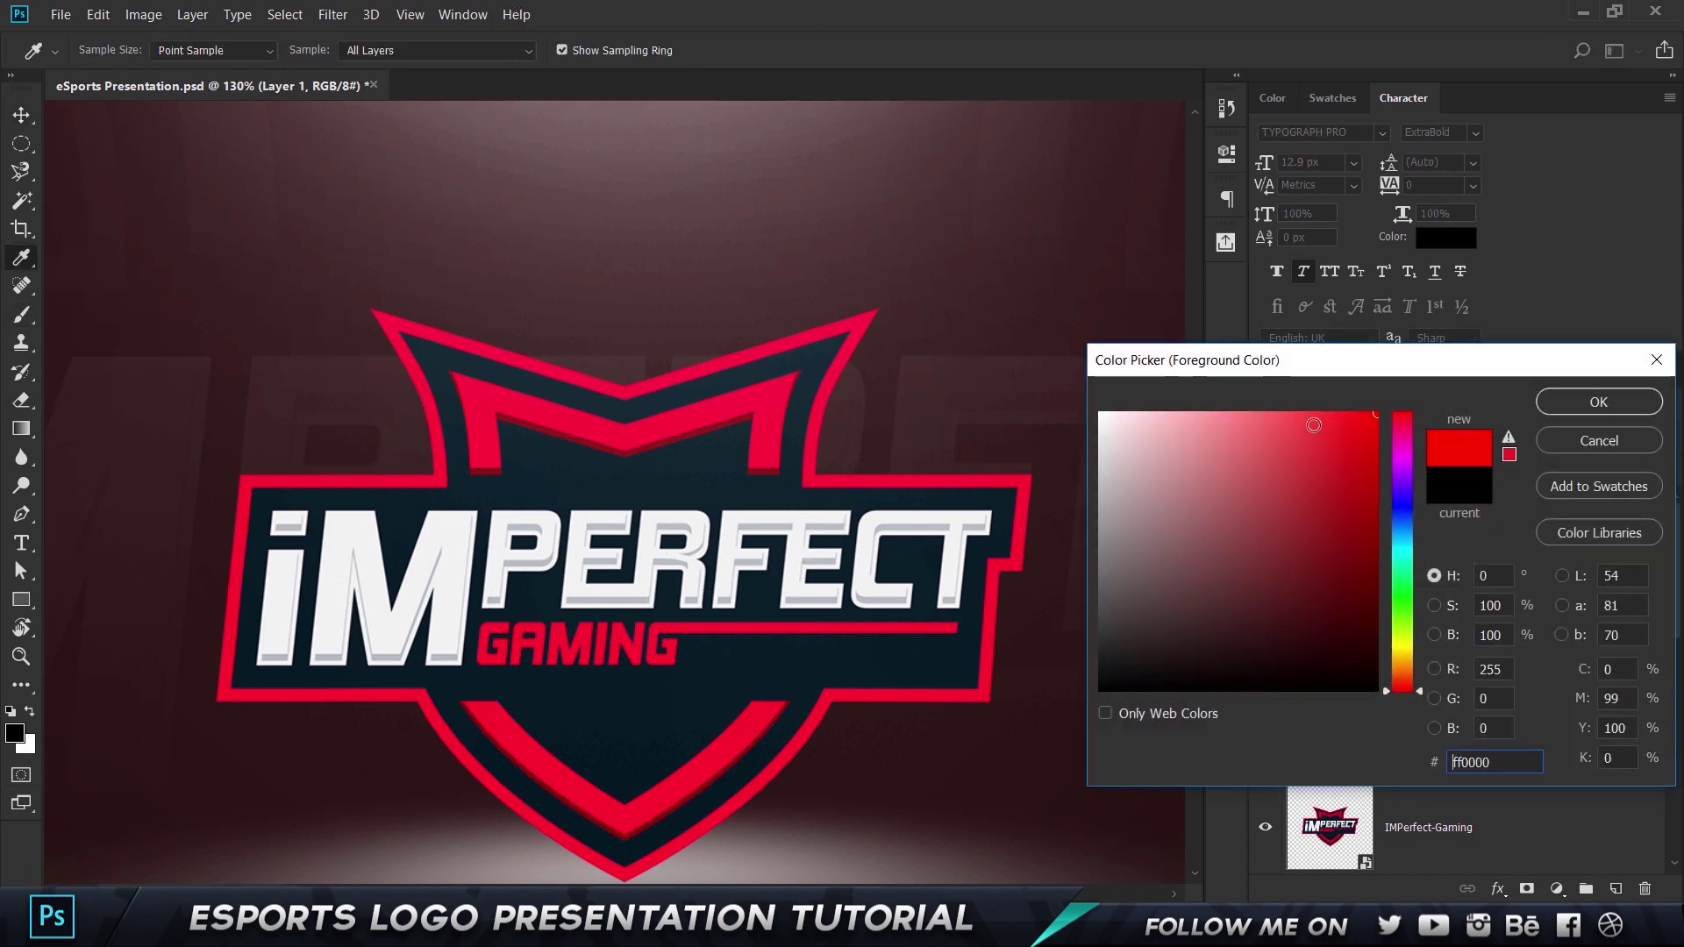
pyautogui.moveTo(1354, 425)
pyautogui.mouseDown()
pyautogui.moveTo(1202, 406)
pyautogui.moveTo(1244, 411)
pyautogui.mouseUp()
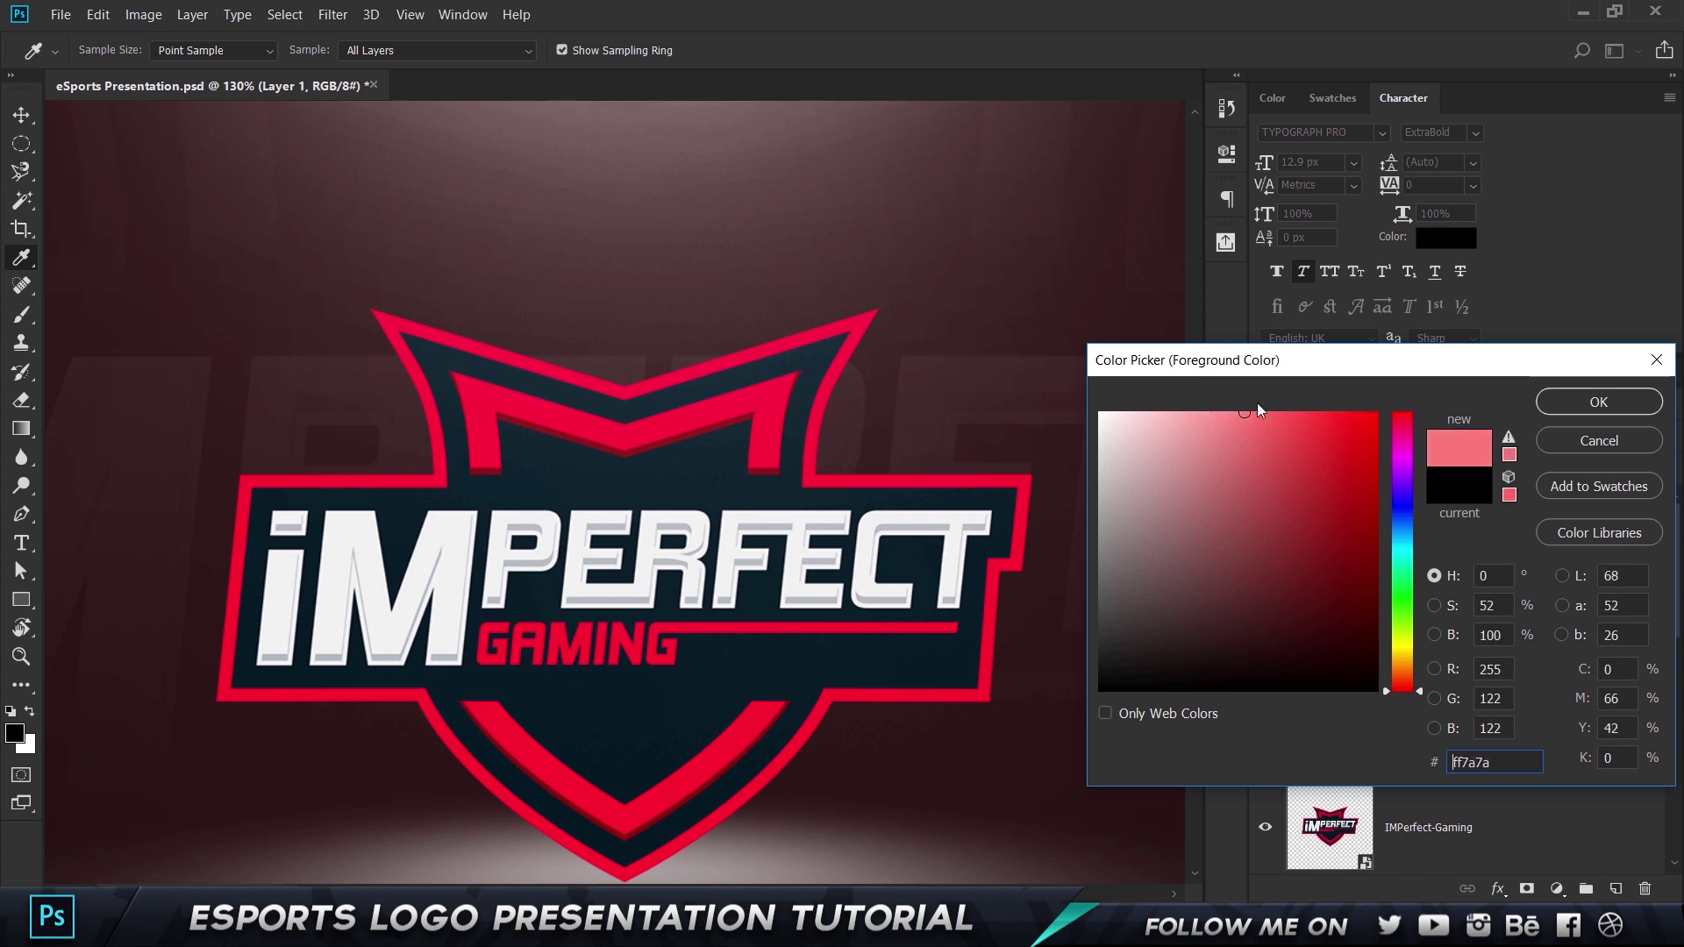
pyautogui.click(1598, 402)
pyautogui.press('b')
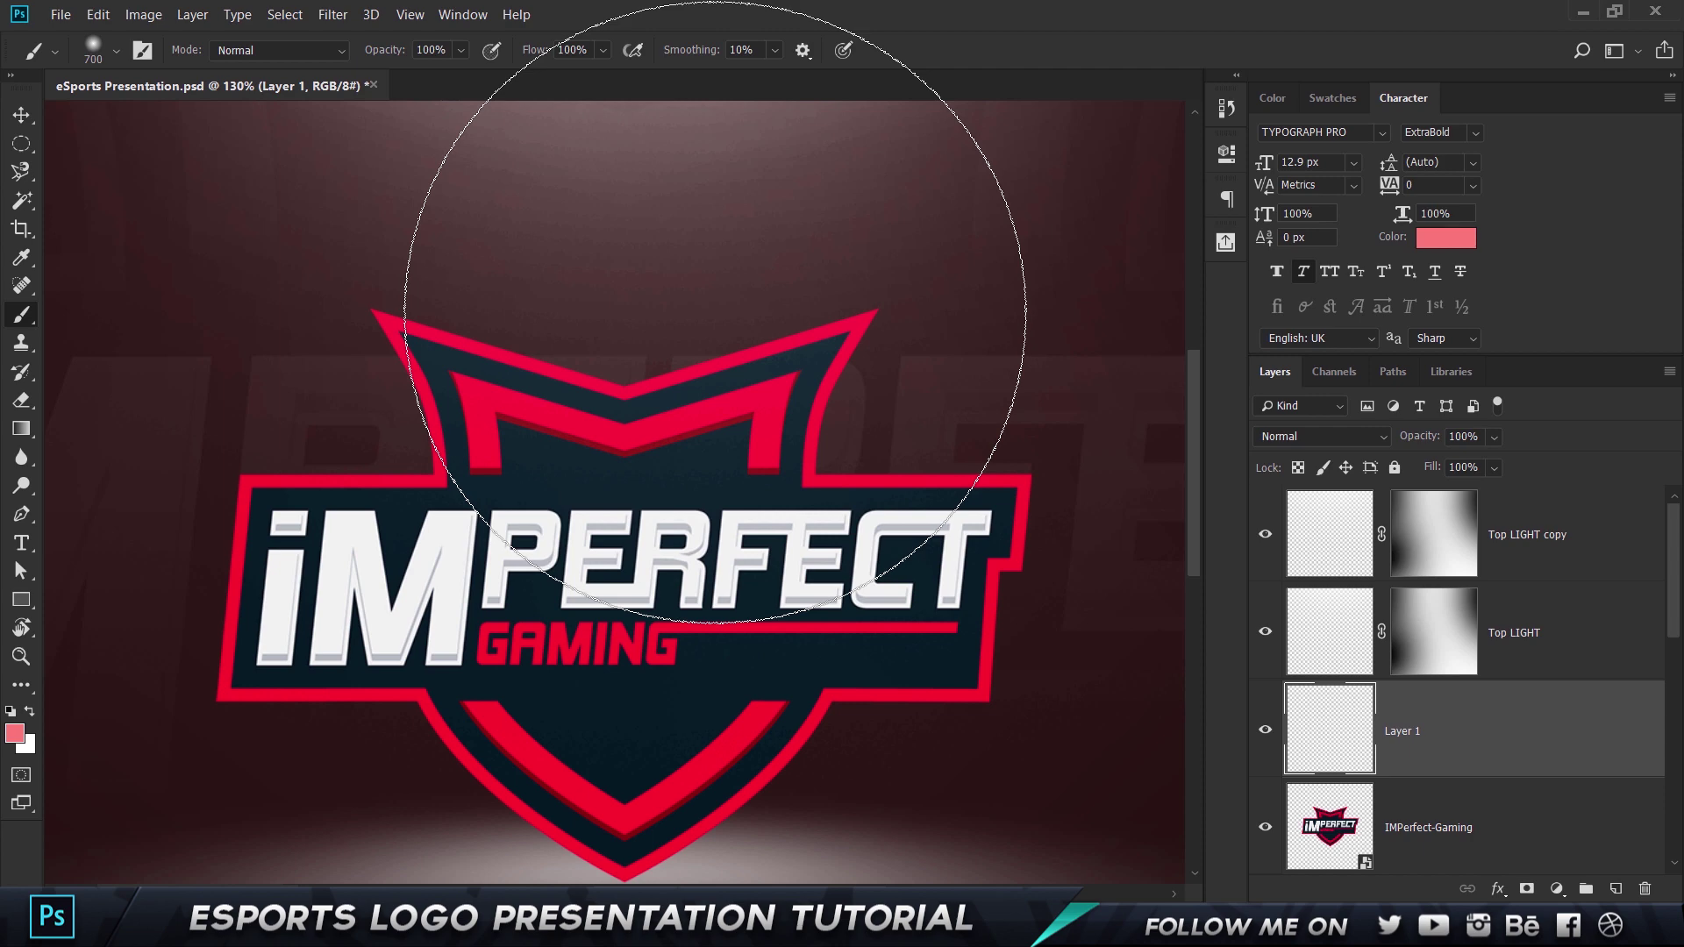
pyautogui.click(11, 737)
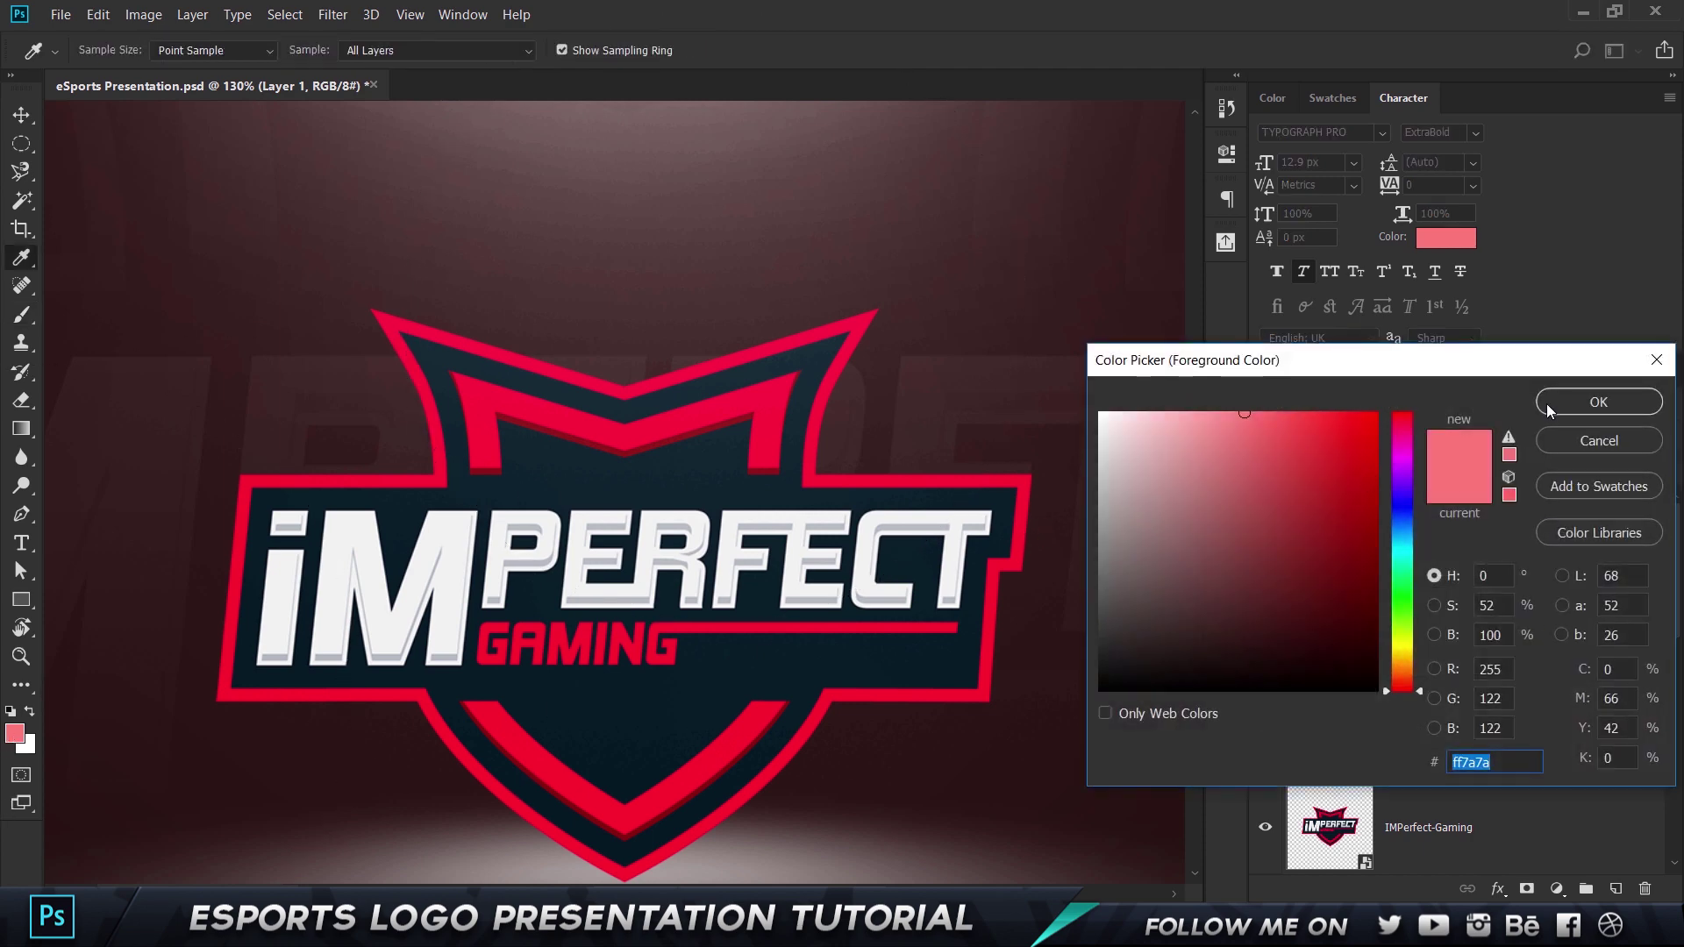
pyautogui.click(1592, 402)
# Reduce the soft brush to 300 px and paint one glow dab over each of the logo's two upper points
pyautogui.press('[')
pyautogui.press('[')
pyautogui.press('[')
pyautogui.press('[')
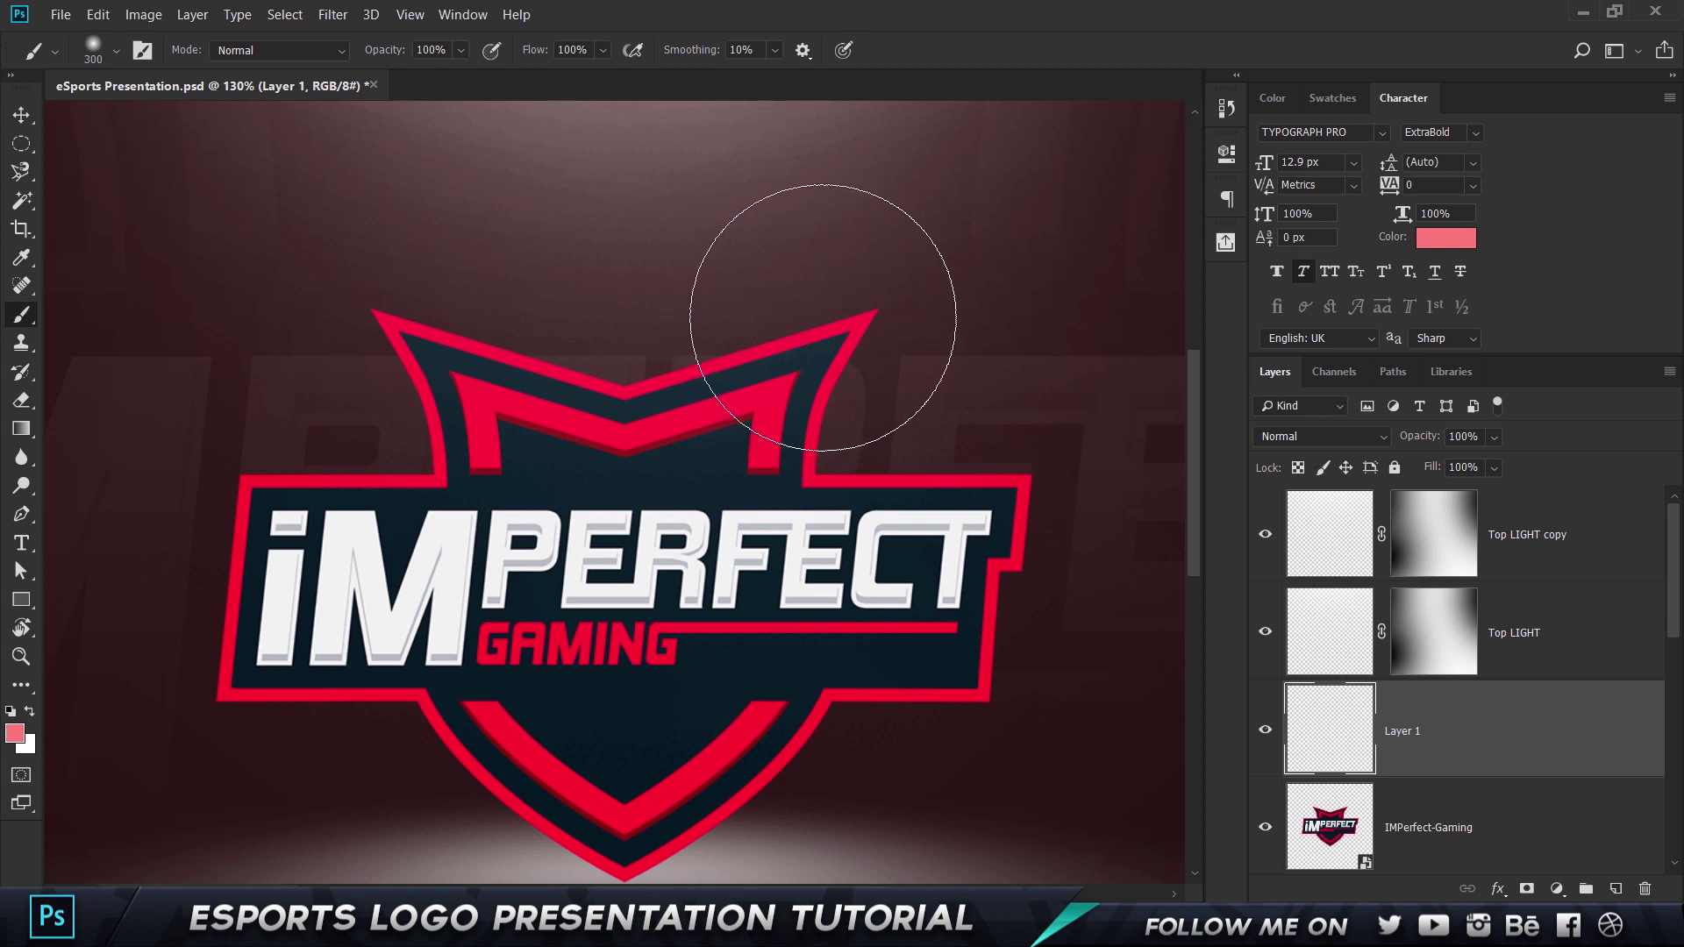
pyautogui.click(810, 319)
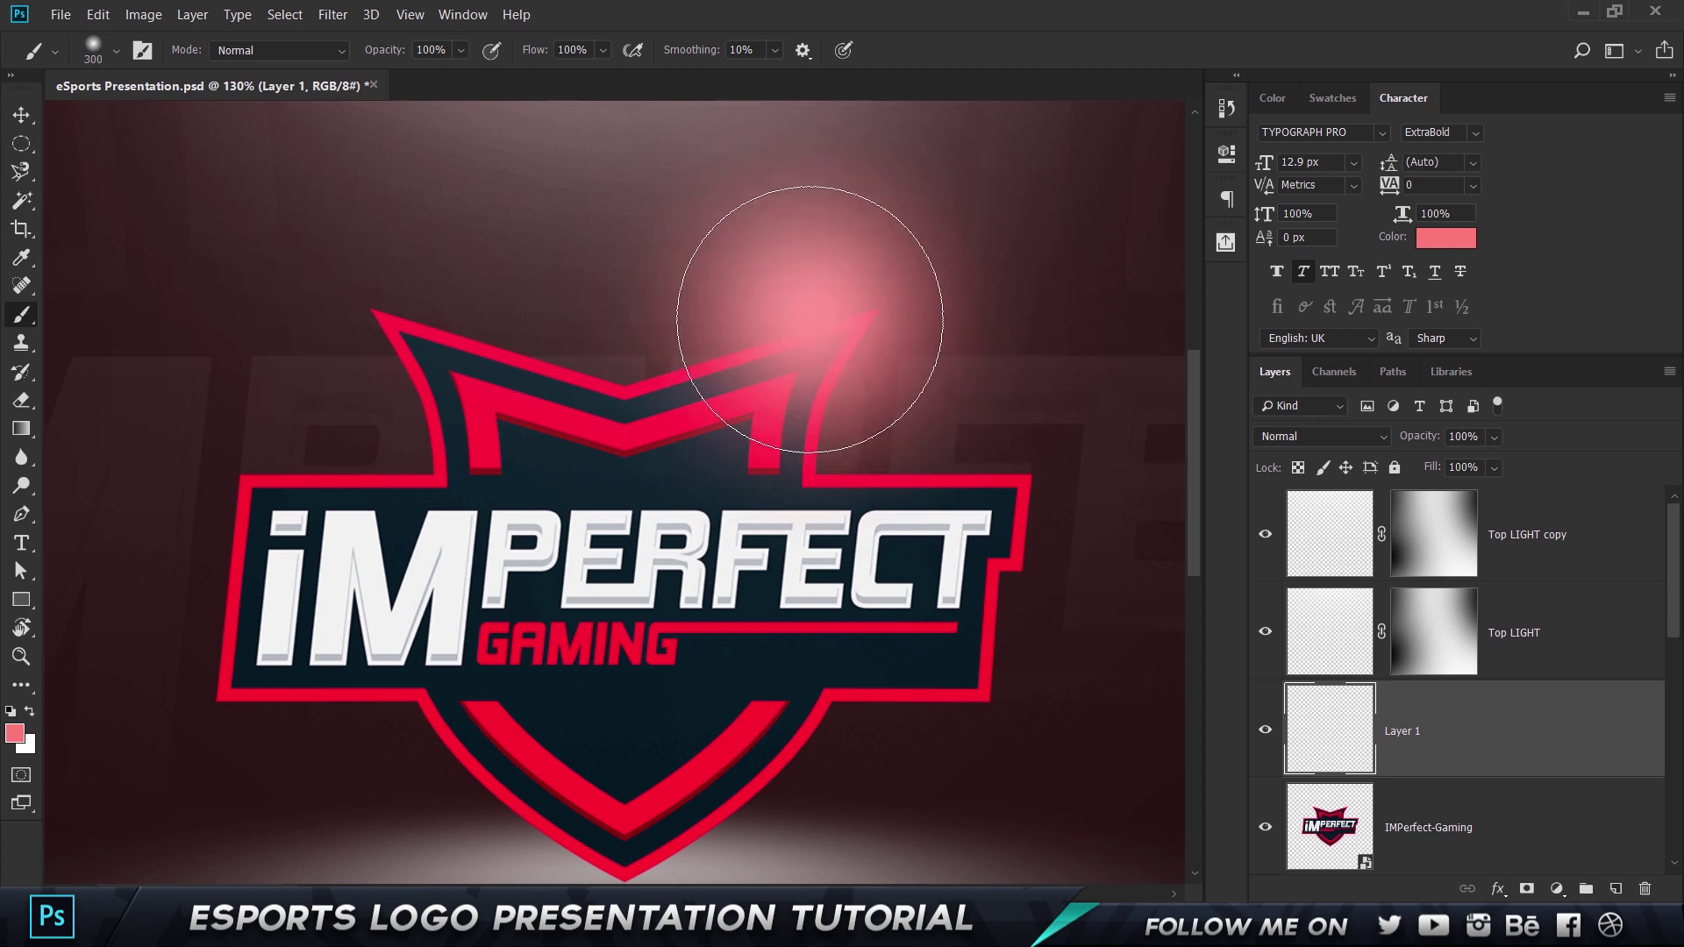
pyautogui.click(394, 307)
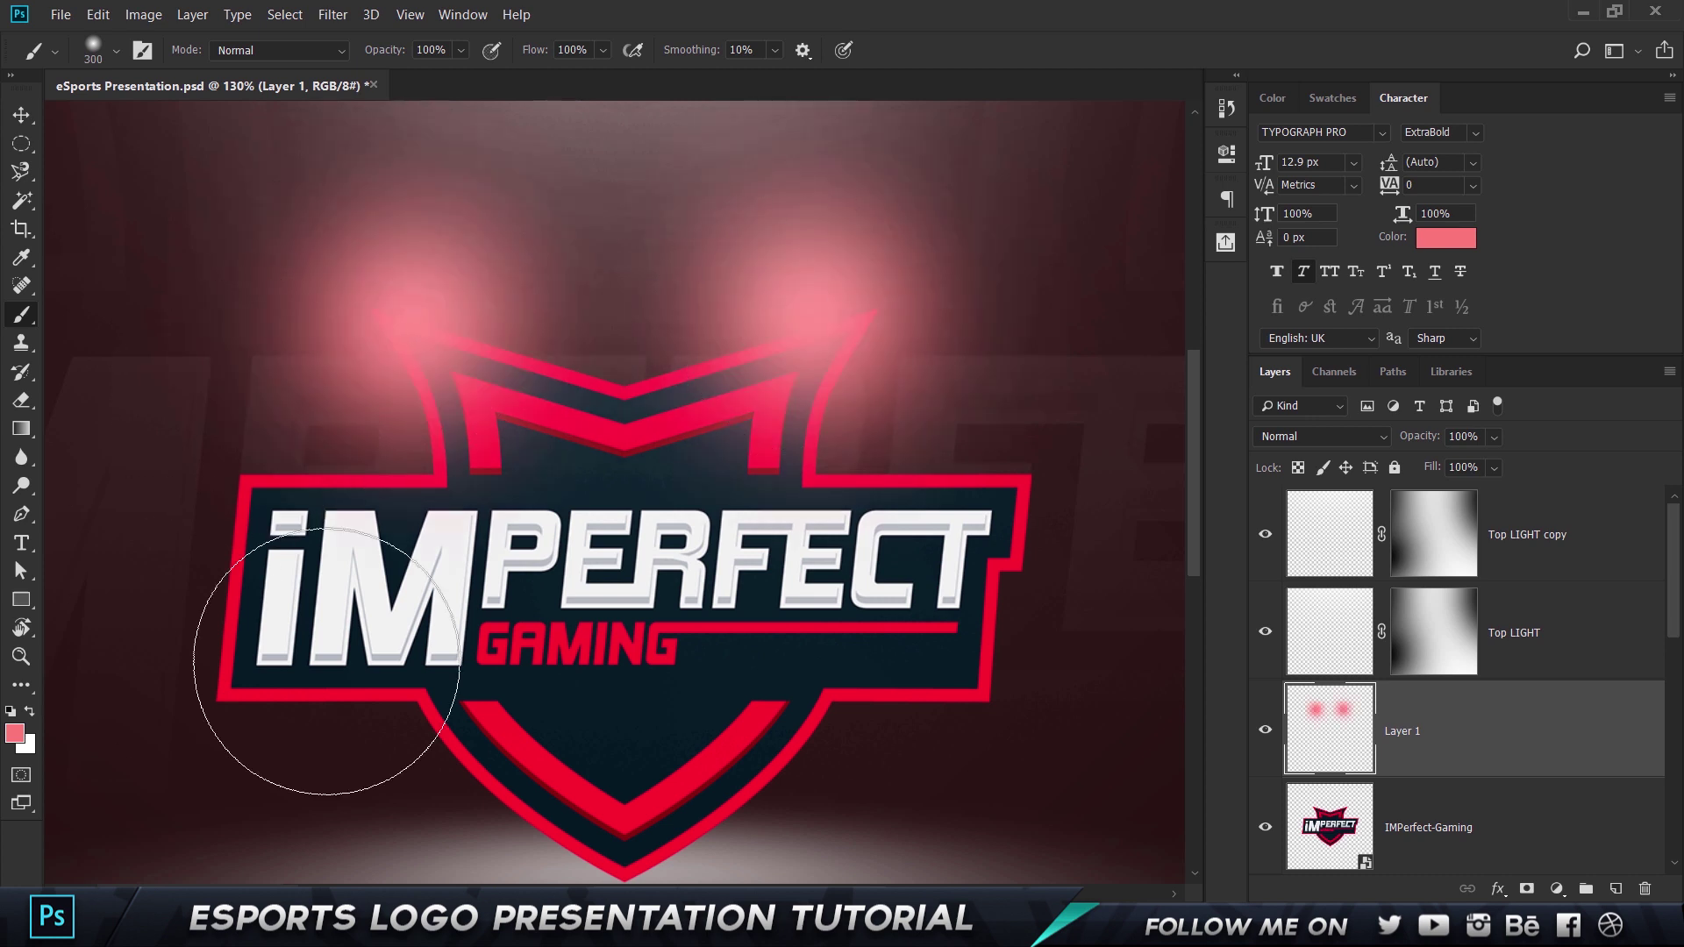
# Set Layer 1's blend mode to Linear Dodge (Add) and its opacity to 10%, and compare the glow on and off
pyautogui.click(1359, 438)
pyautogui.click(1338, 219)
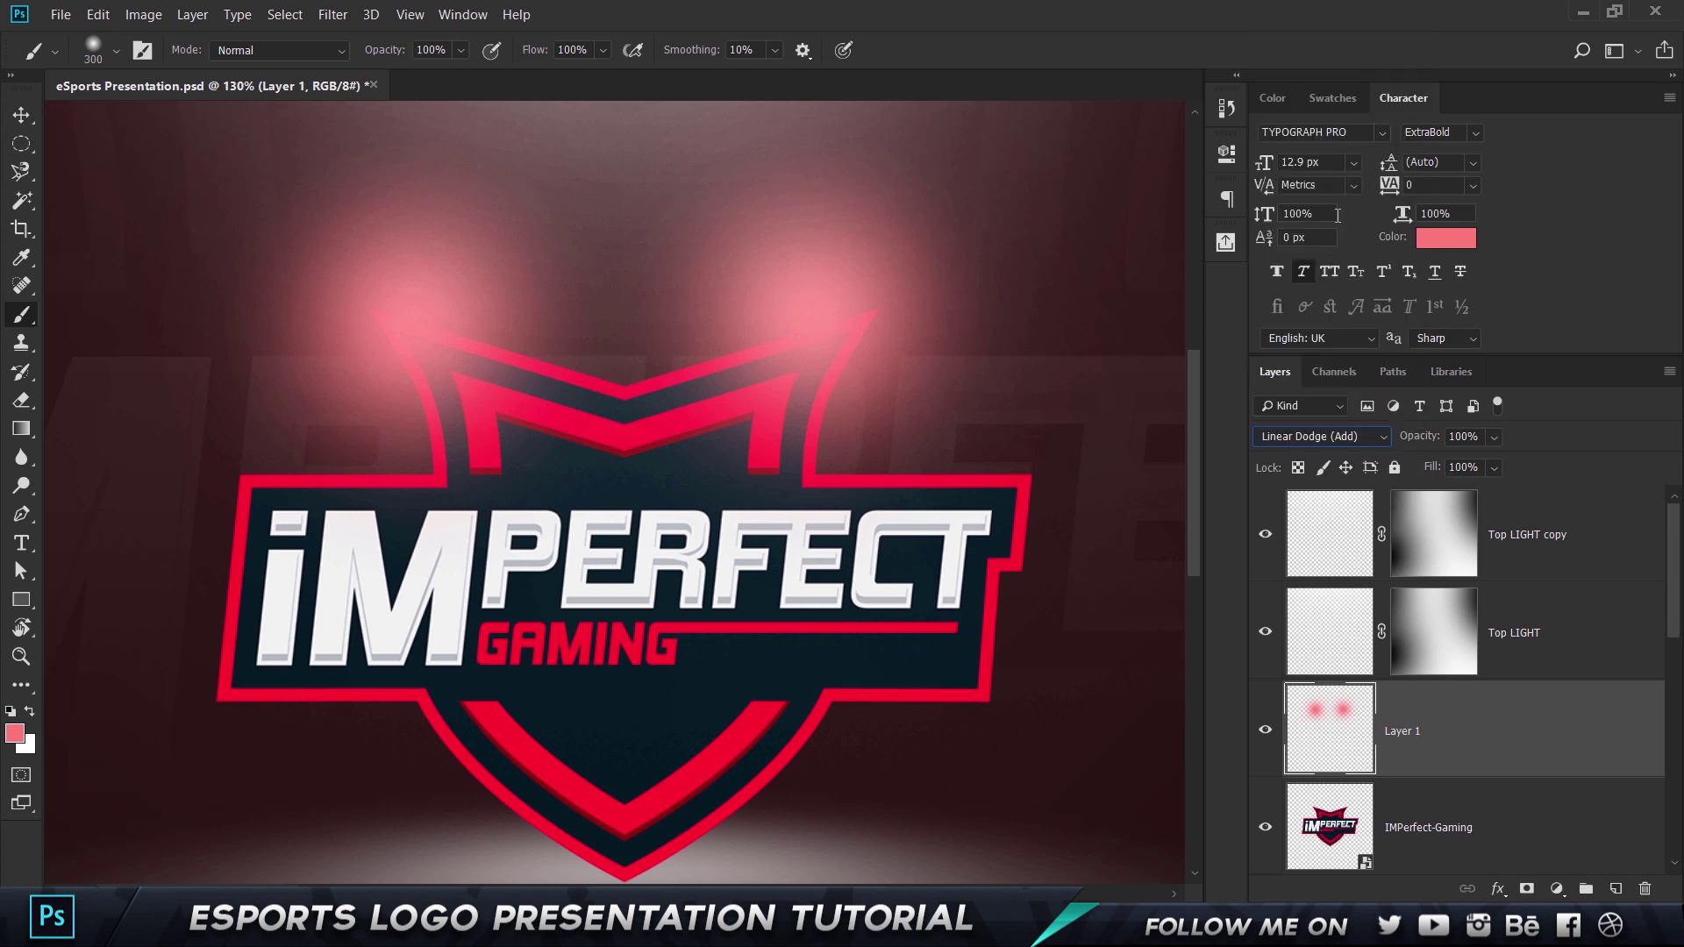
pyautogui.click(1434, 471)
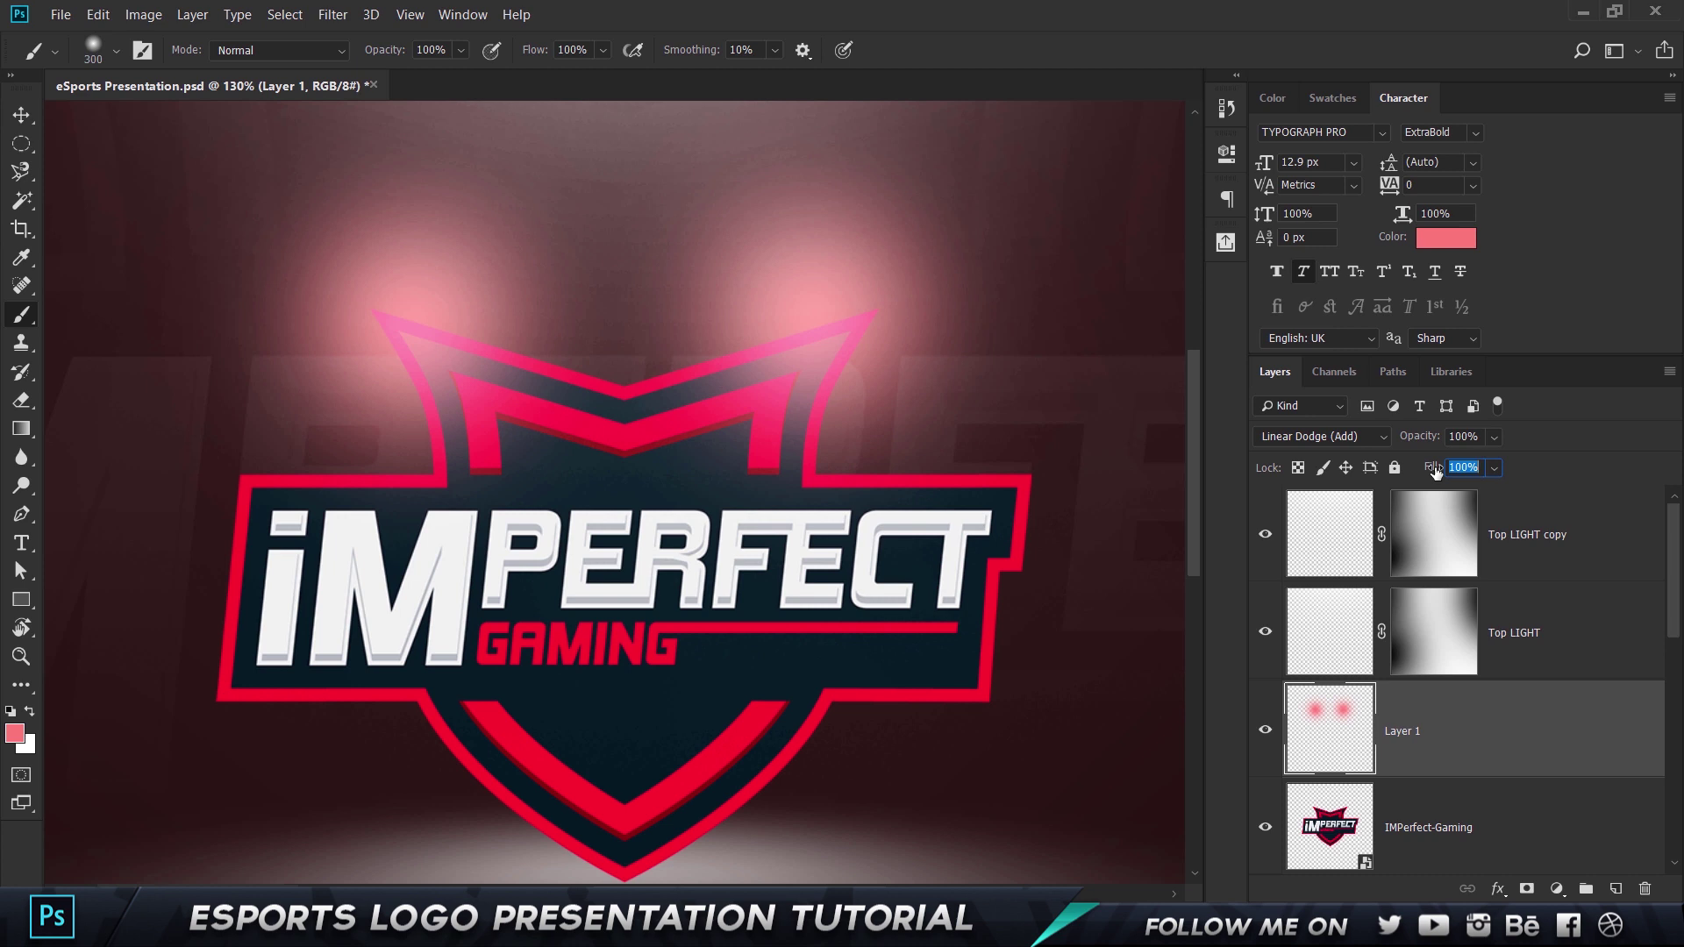
pyautogui.click(1429, 442)
pyautogui.write('10')
pyautogui.press('Return')
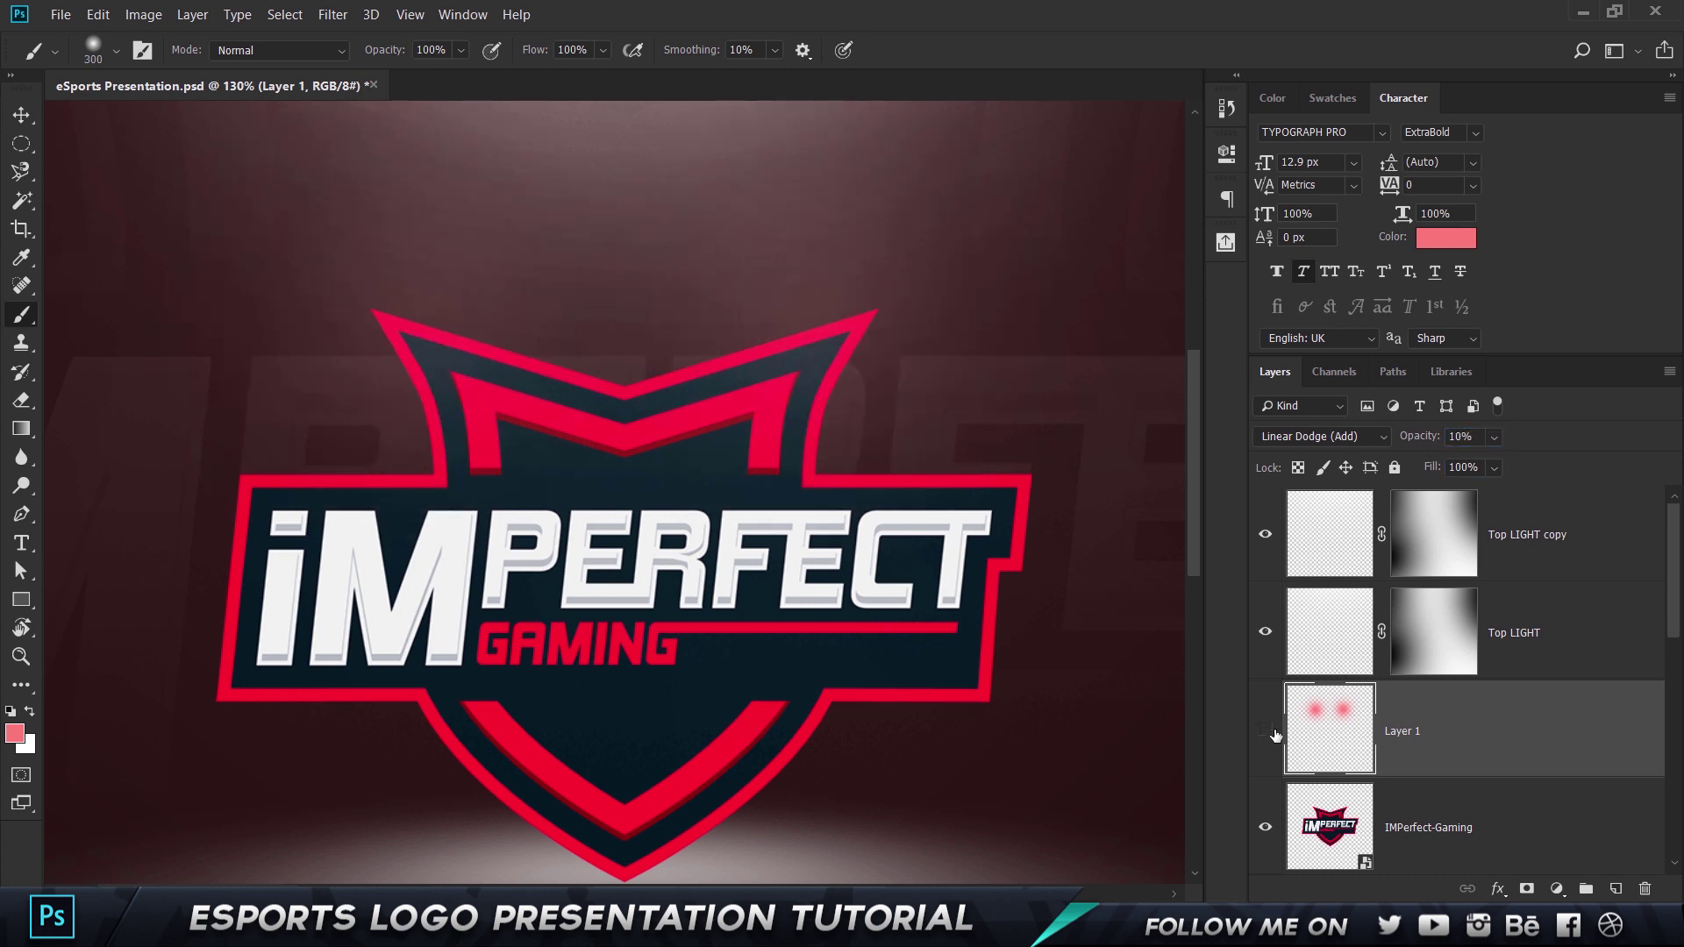
pyautogui.click(1265, 731)
pyautogui.click(1266, 731)
# Paint a third soft glow dab on Layer 1 above the notch in the middle of the shield's upper edge
pyautogui.press('v')
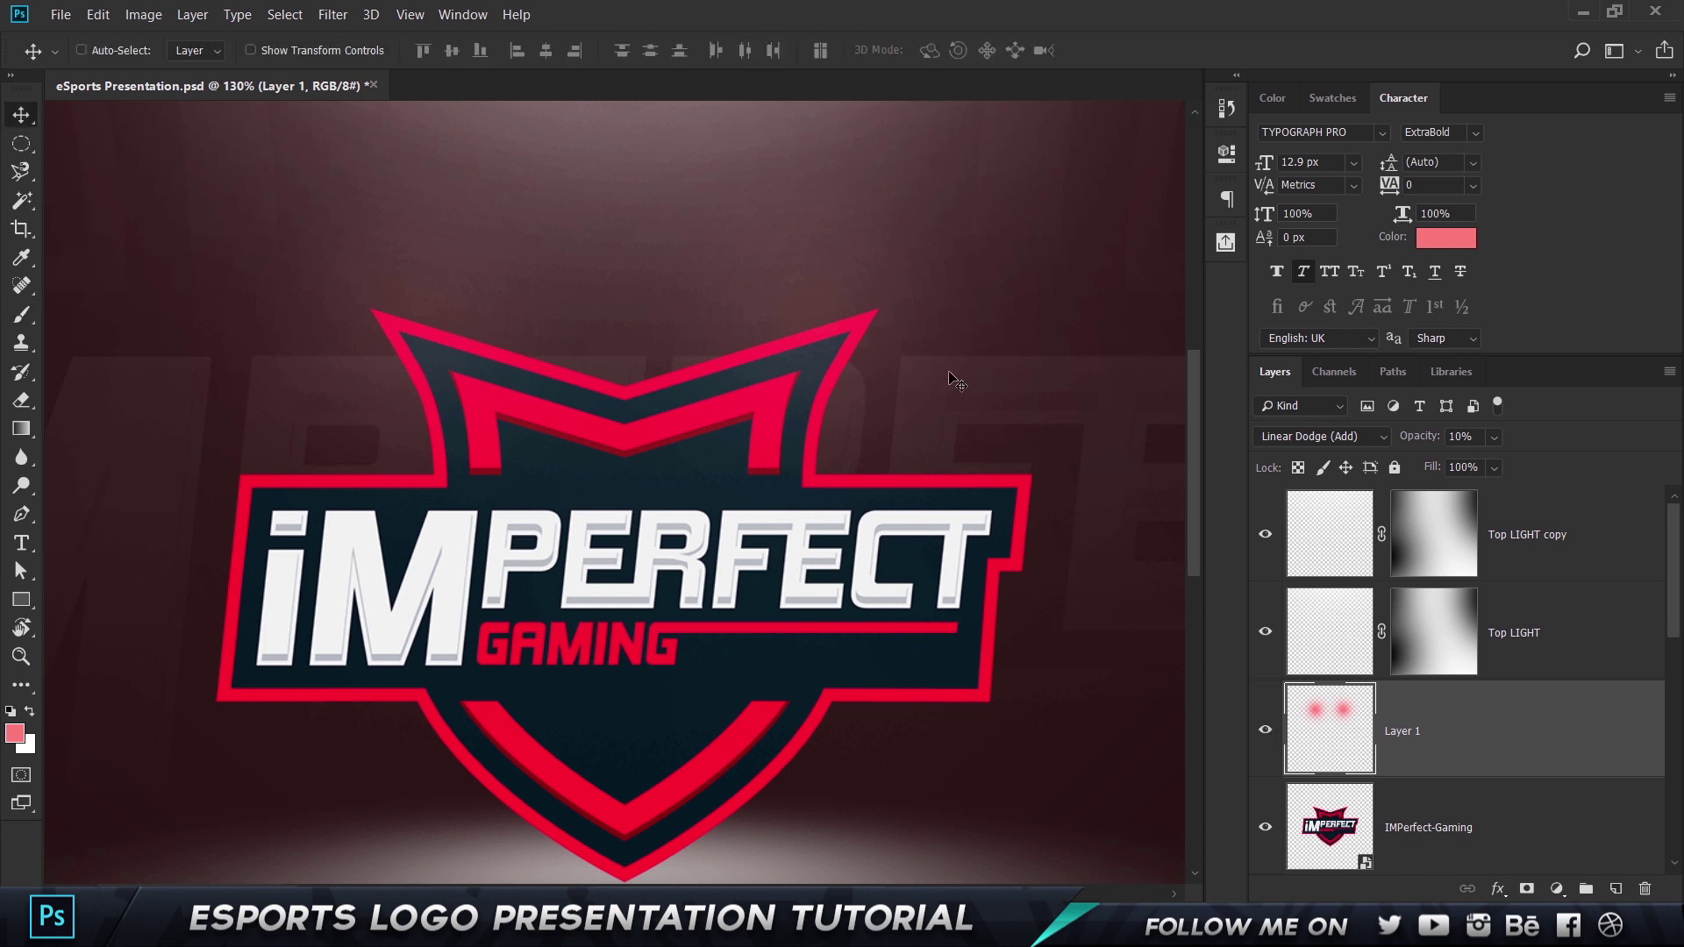
pyautogui.hotkey('ctrl', '0')
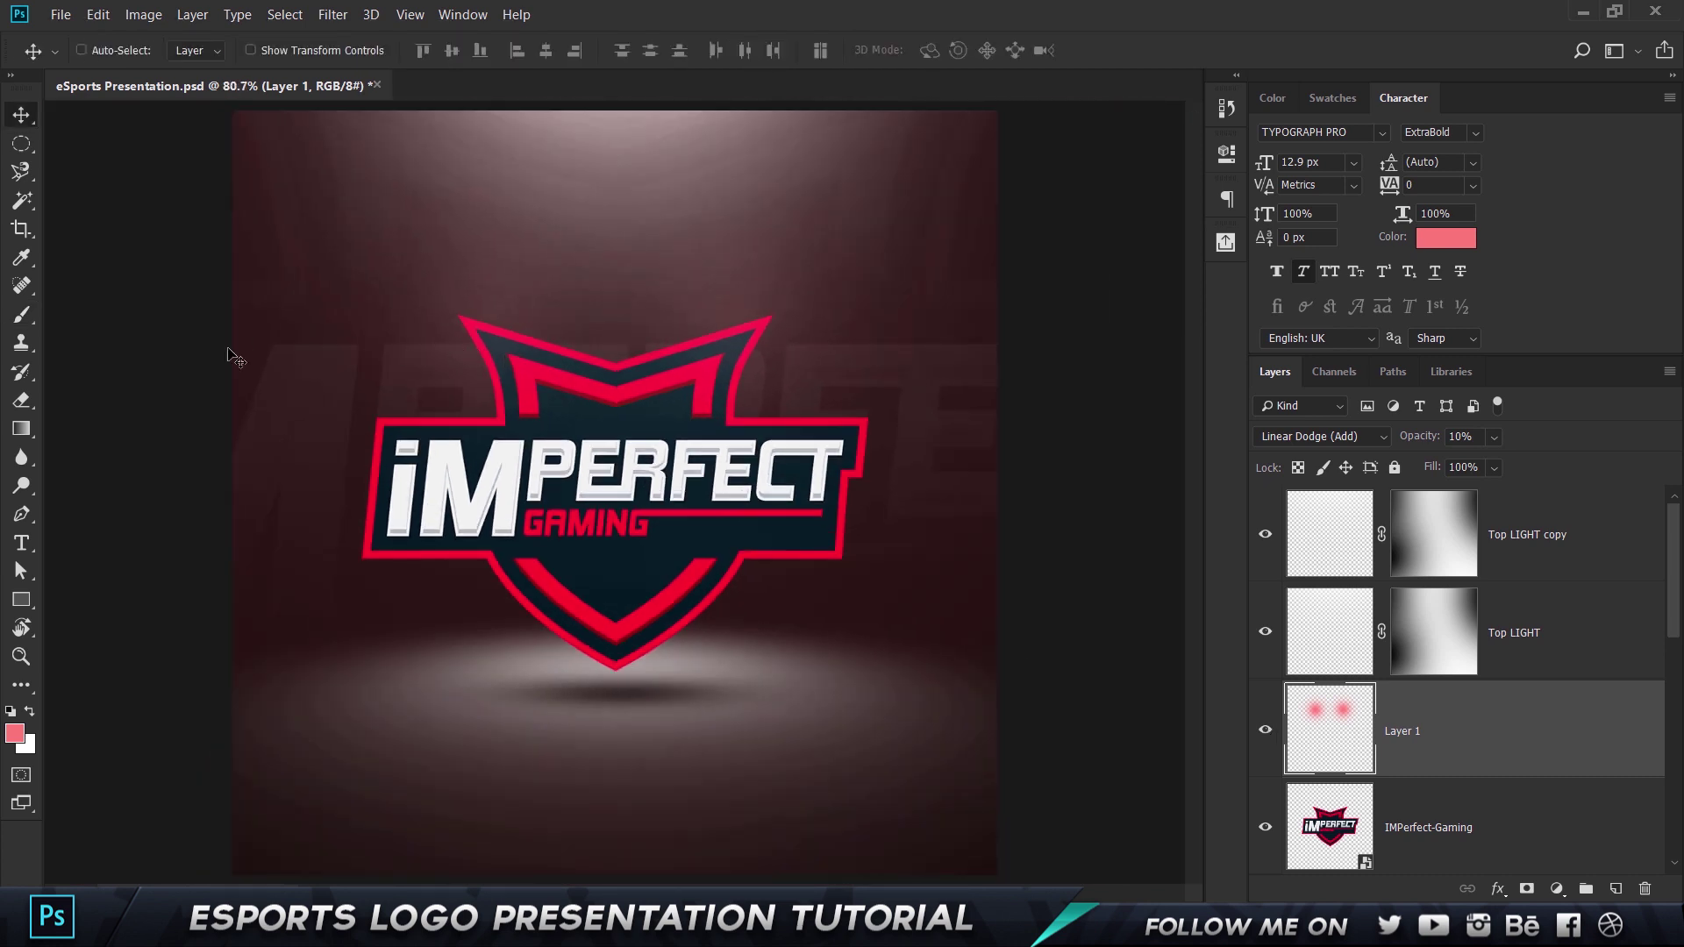
pyautogui.press('b')
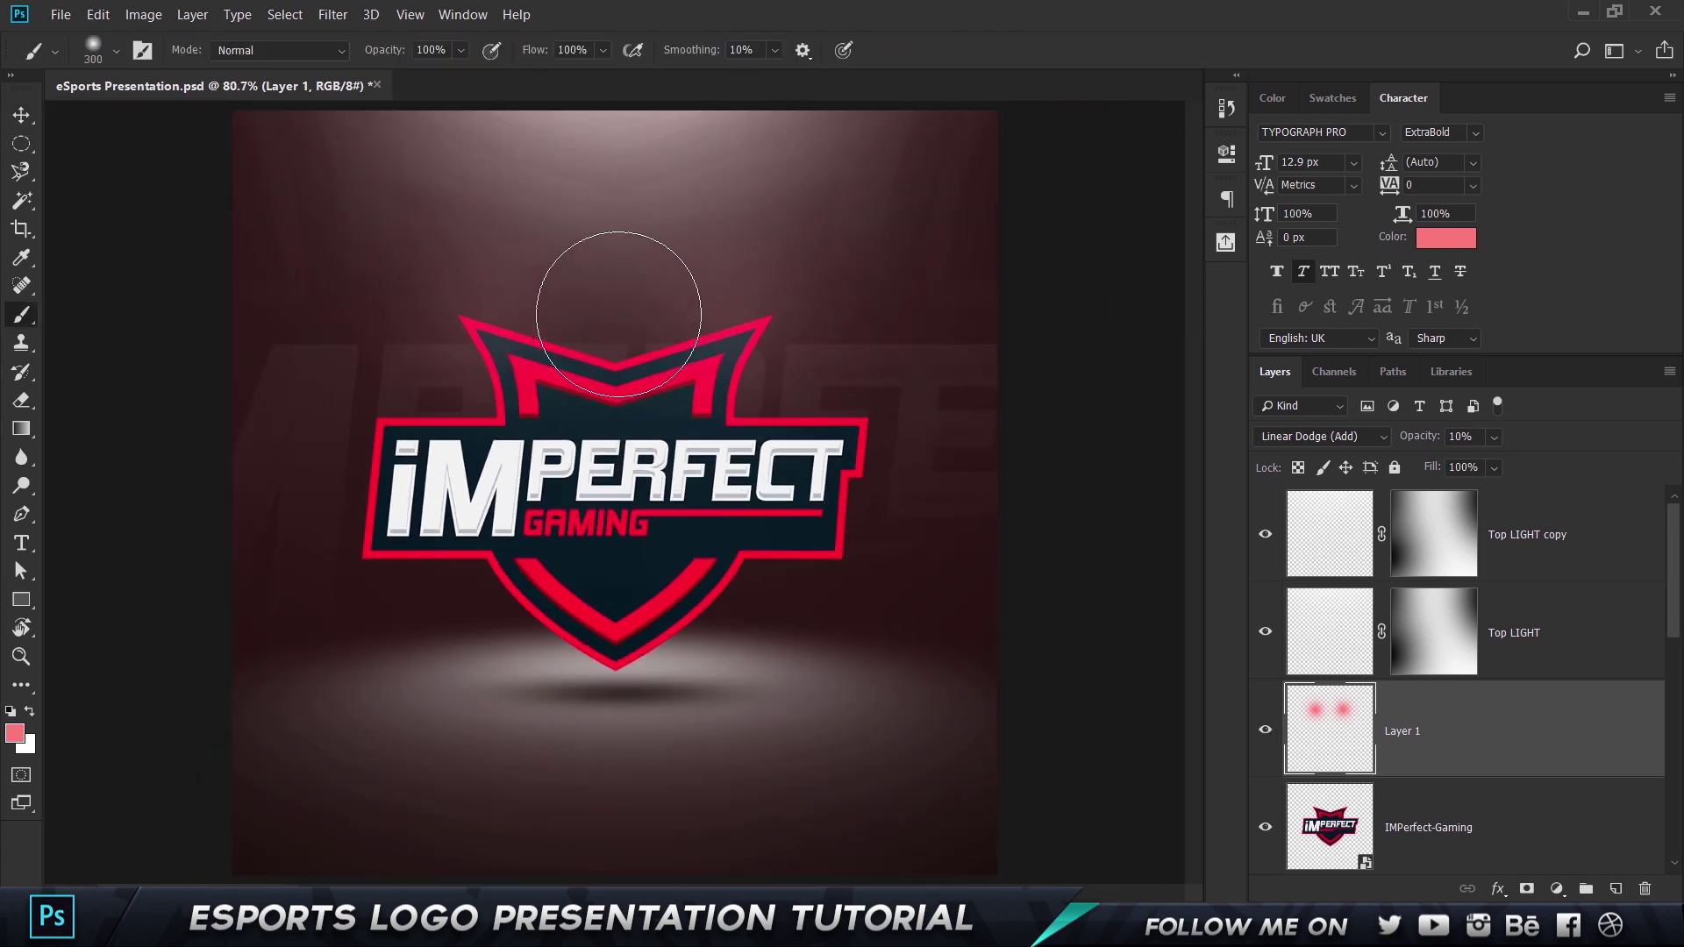
pyautogui.click(605, 298)
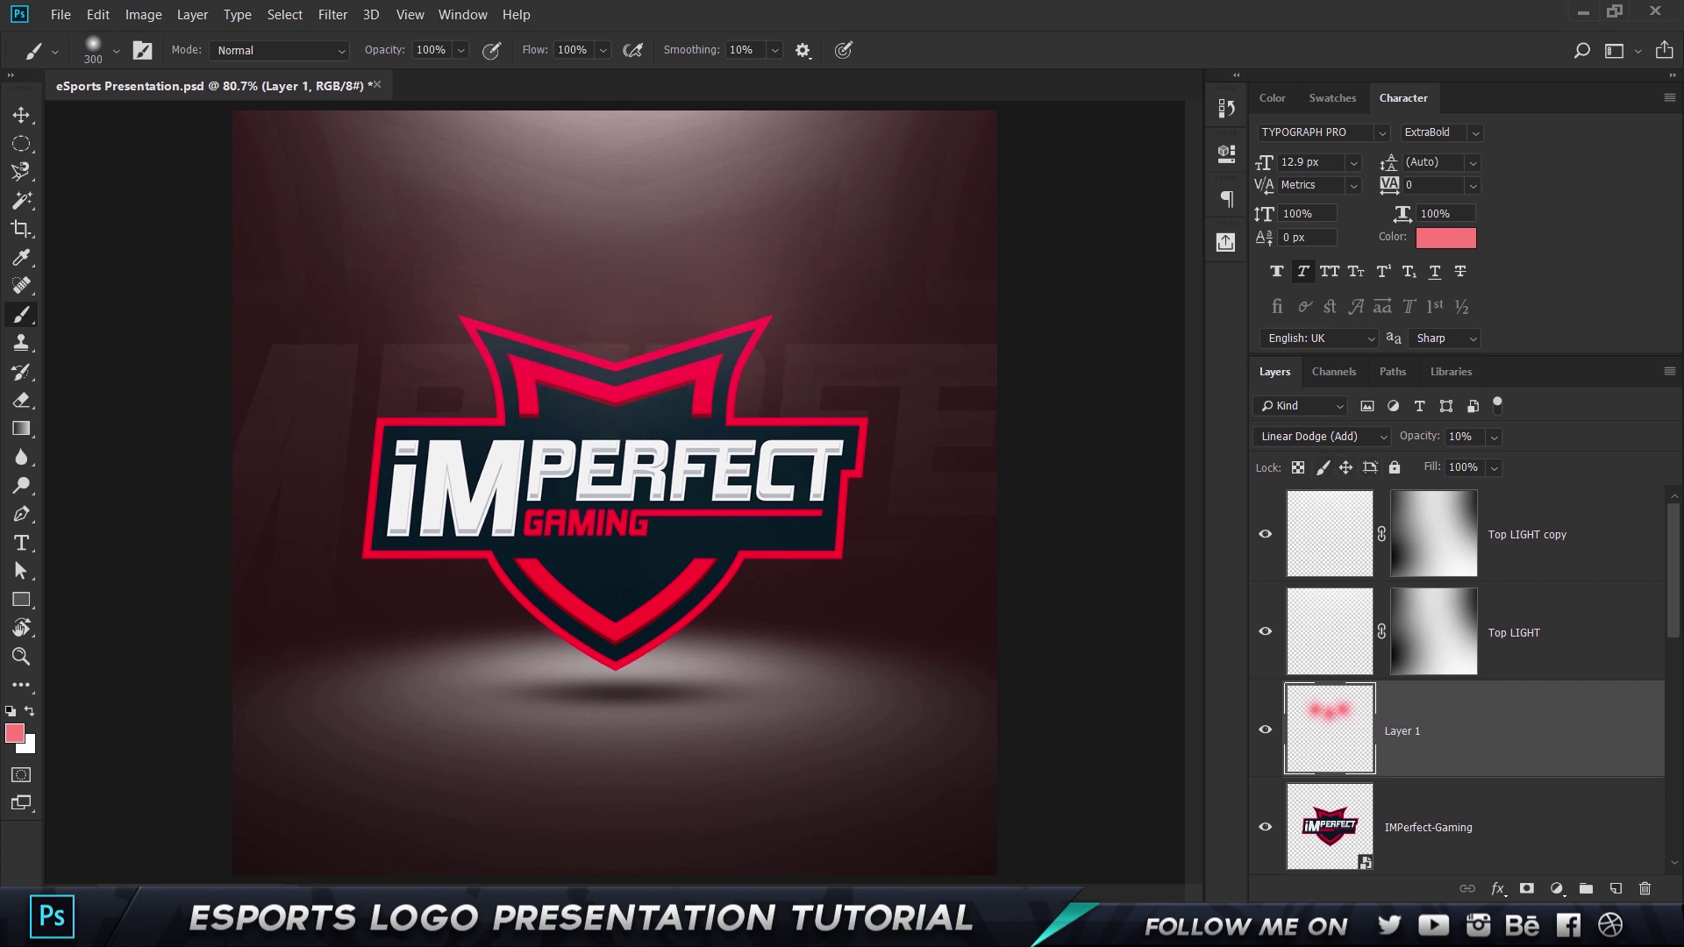
# Add another empty layer between the IMPerfect-Gaming logo and the Layer 1 glow
pyautogui.click(1486, 820)
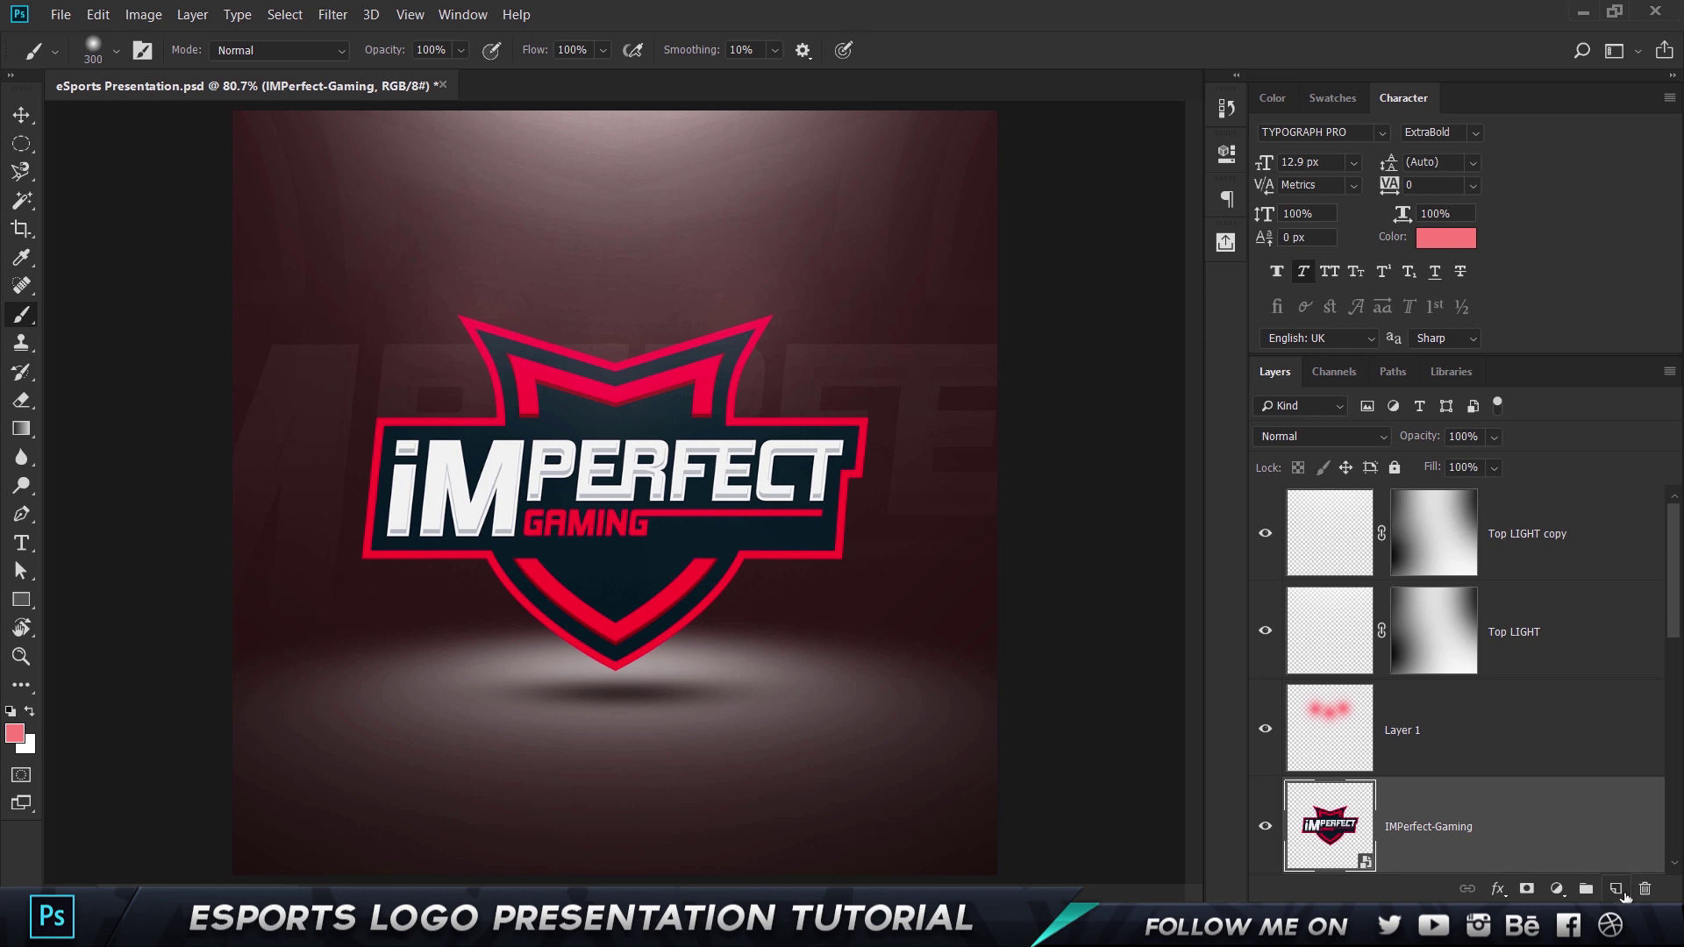
pyautogui.click(1616, 888)
pyautogui.scroll(-3, 1430, 656)
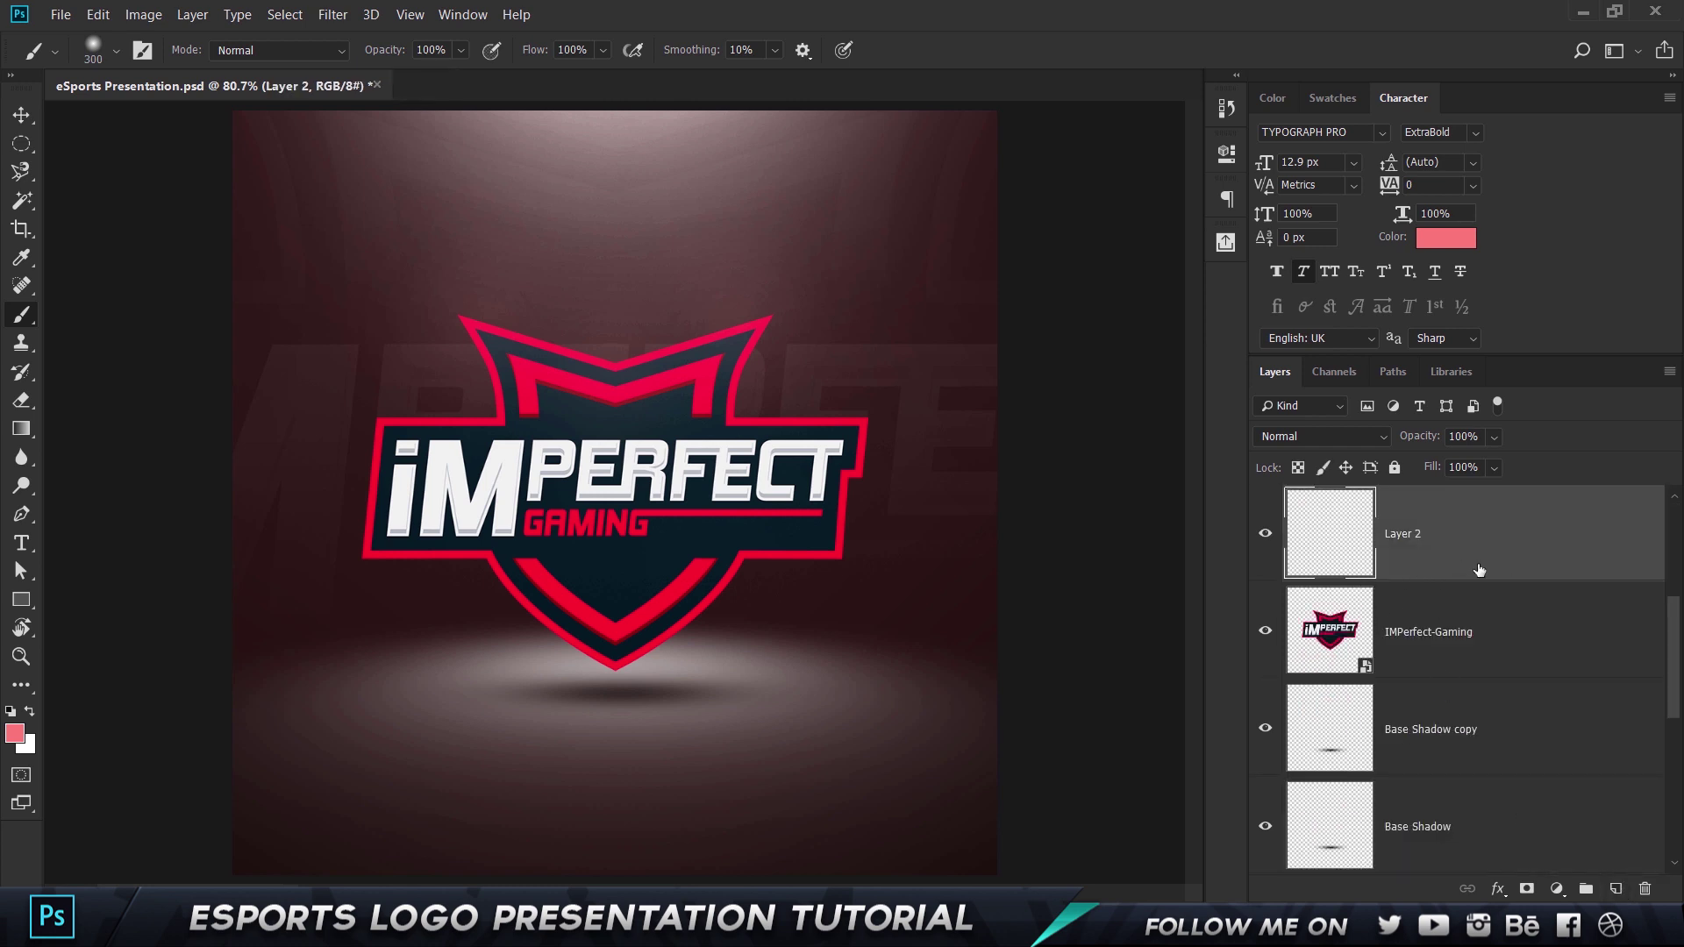
# Select a wide ellipse over the logo's upper half on Layer 2, fill it with white and deselect
pyautogui.click(23, 143)
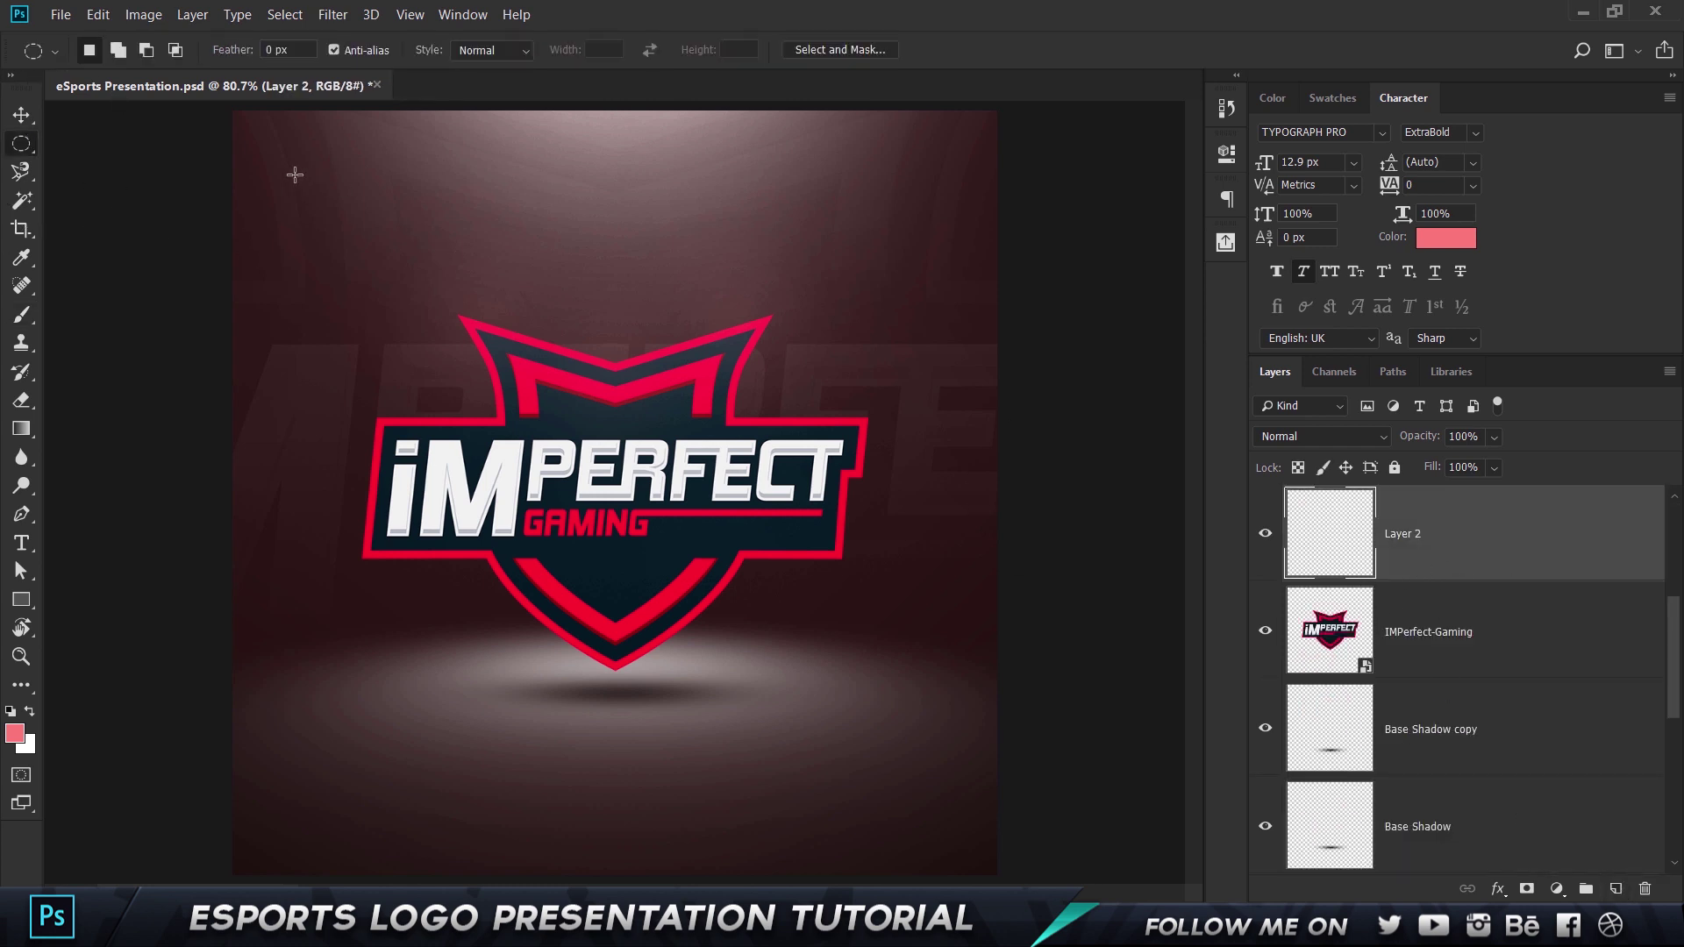
pyautogui.moveTo(326, 212); pyautogui.dragTo(968, 465)
pyautogui.click(12, 711)
pyautogui.click(31, 711)
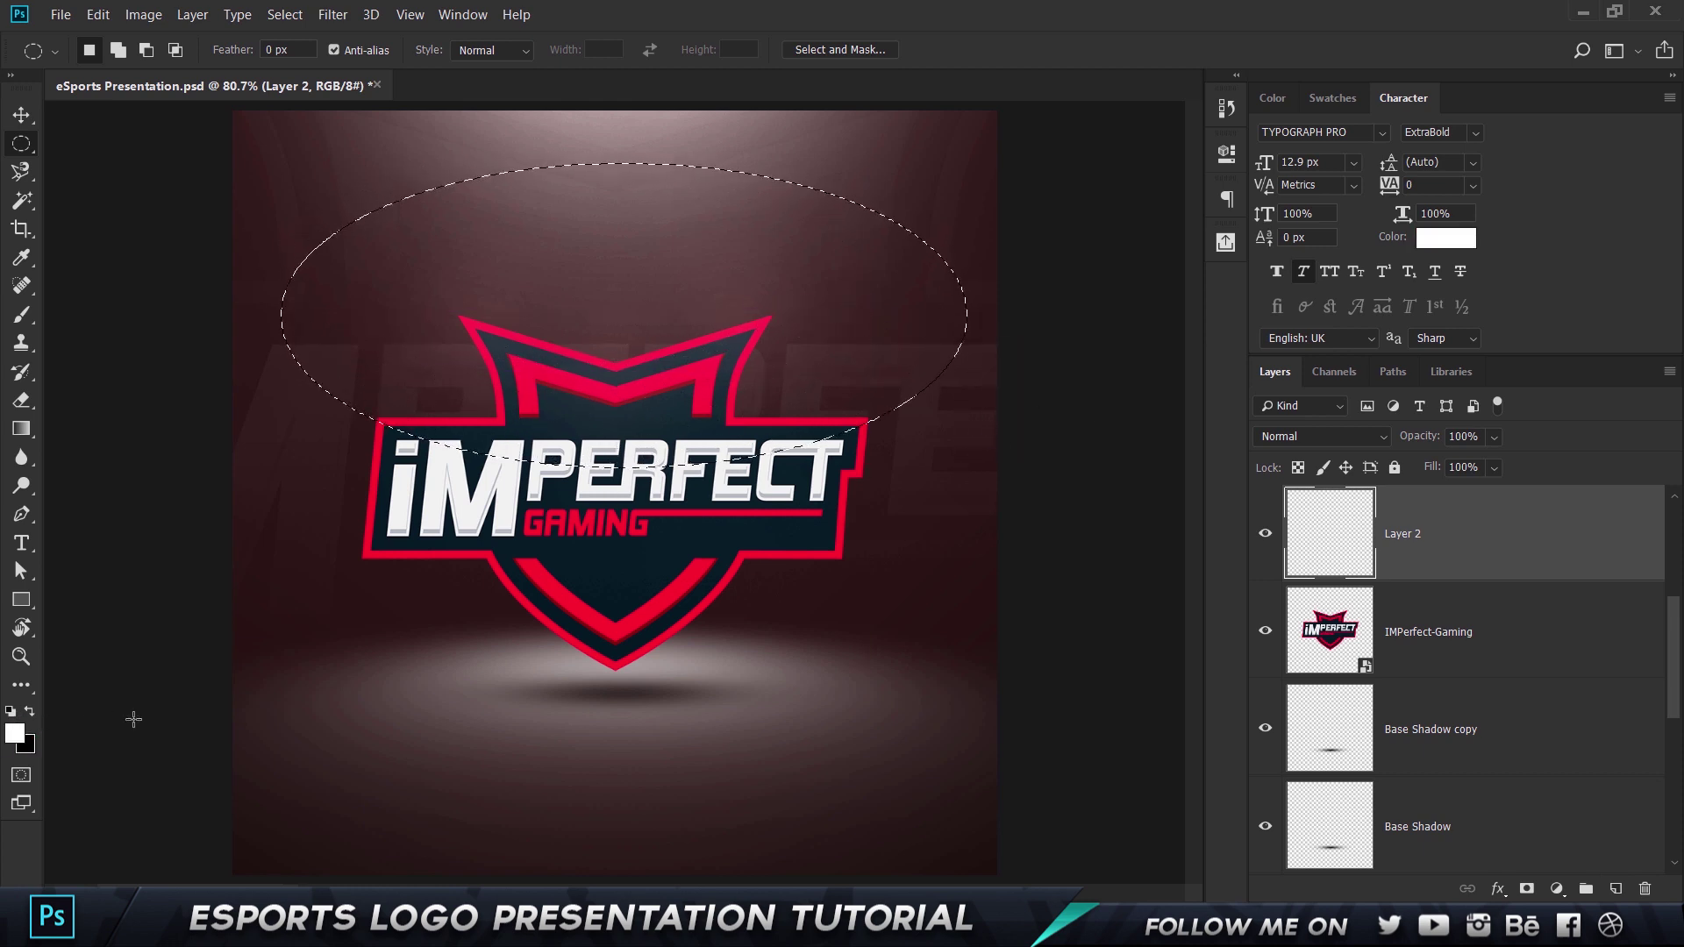
pyautogui.hotkey('alt', 'BackSpace')
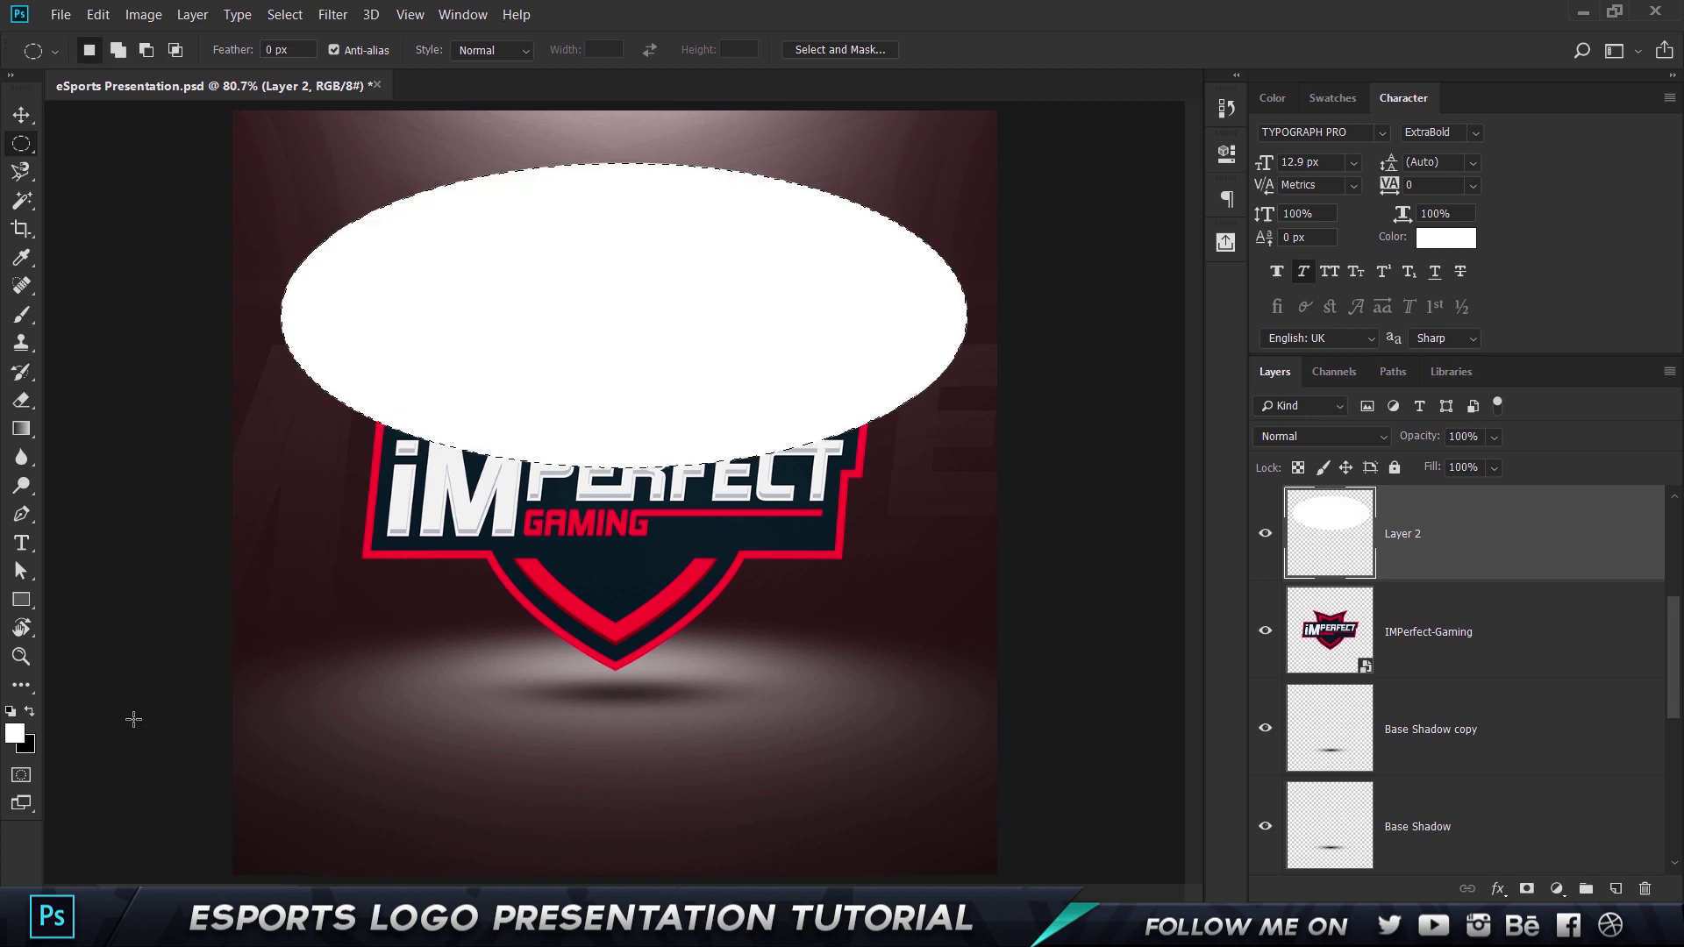
pyautogui.press('v')
pyautogui.hotkey('ctrl', 'd')
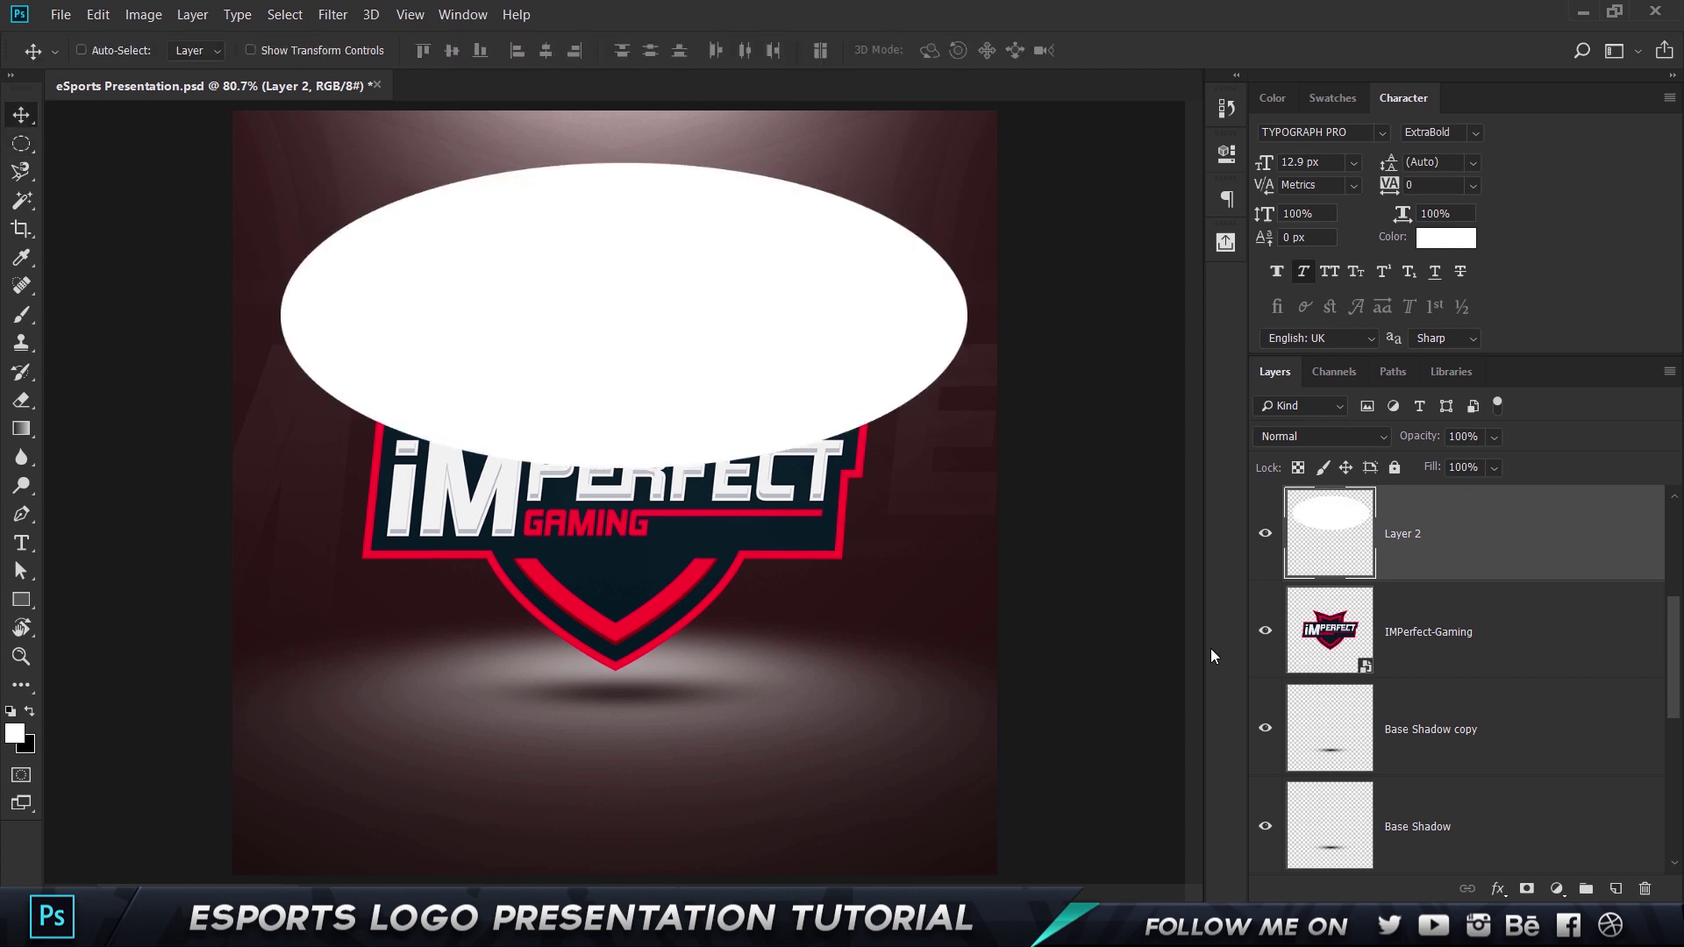
# Clip the white ellipse on Layer 2 to the IMPerfect-Gaming layer and set its opacity to 5%
pyautogui.rightClick(1424, 566)
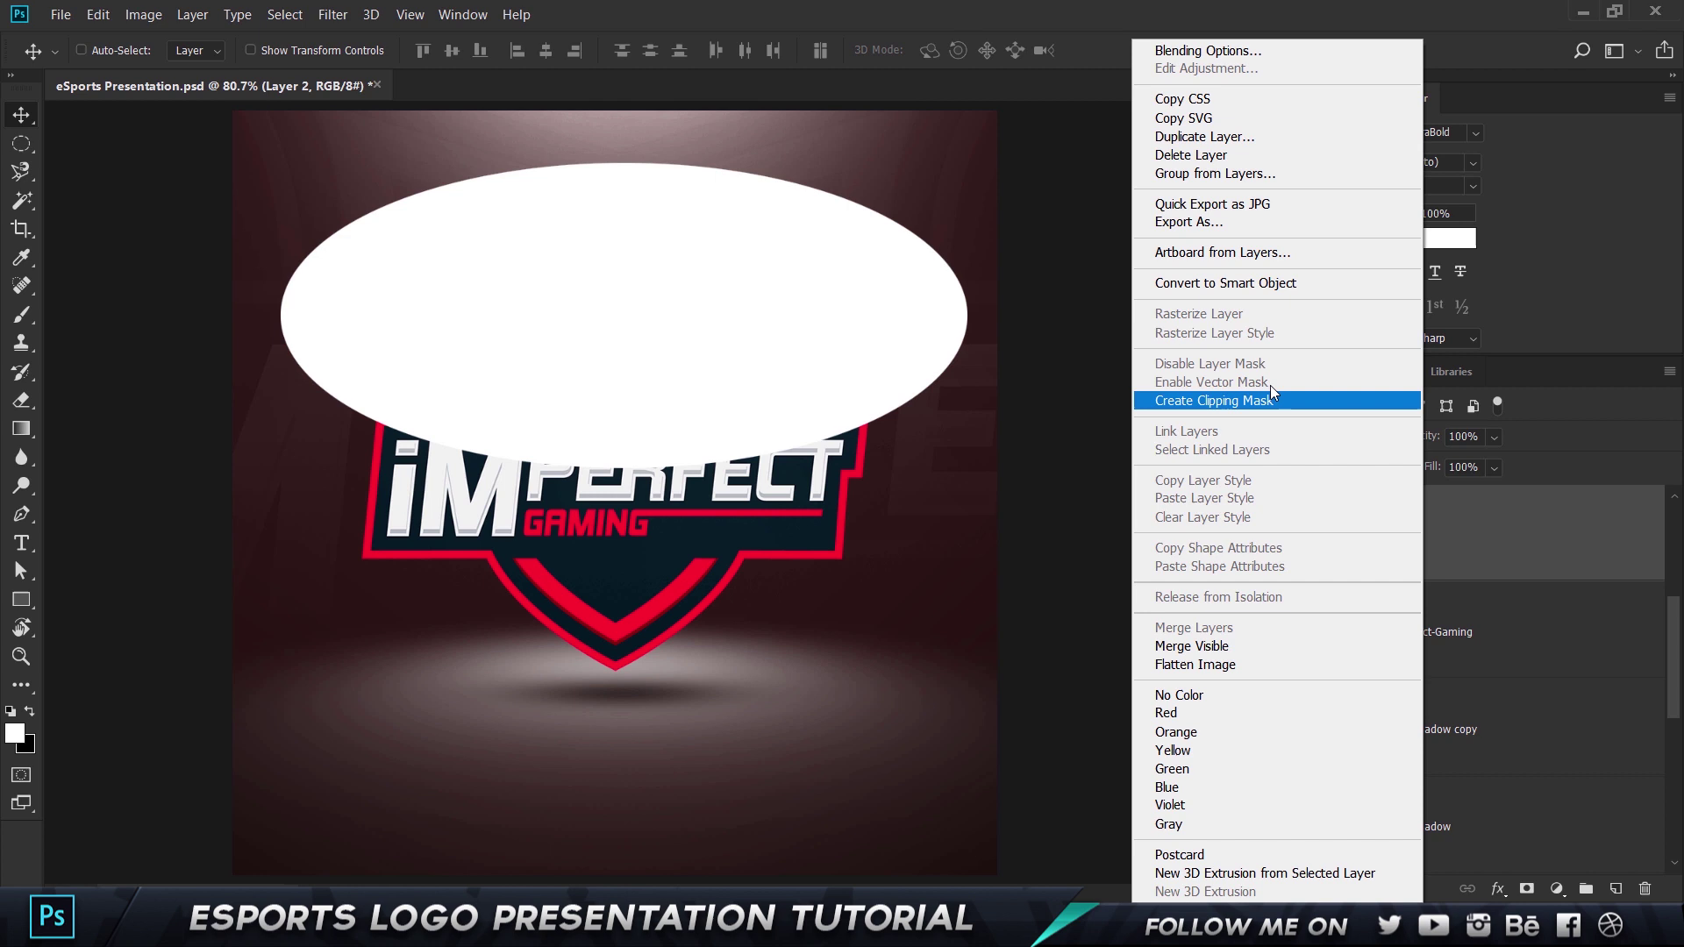
pyautogui.click(1223, 400)
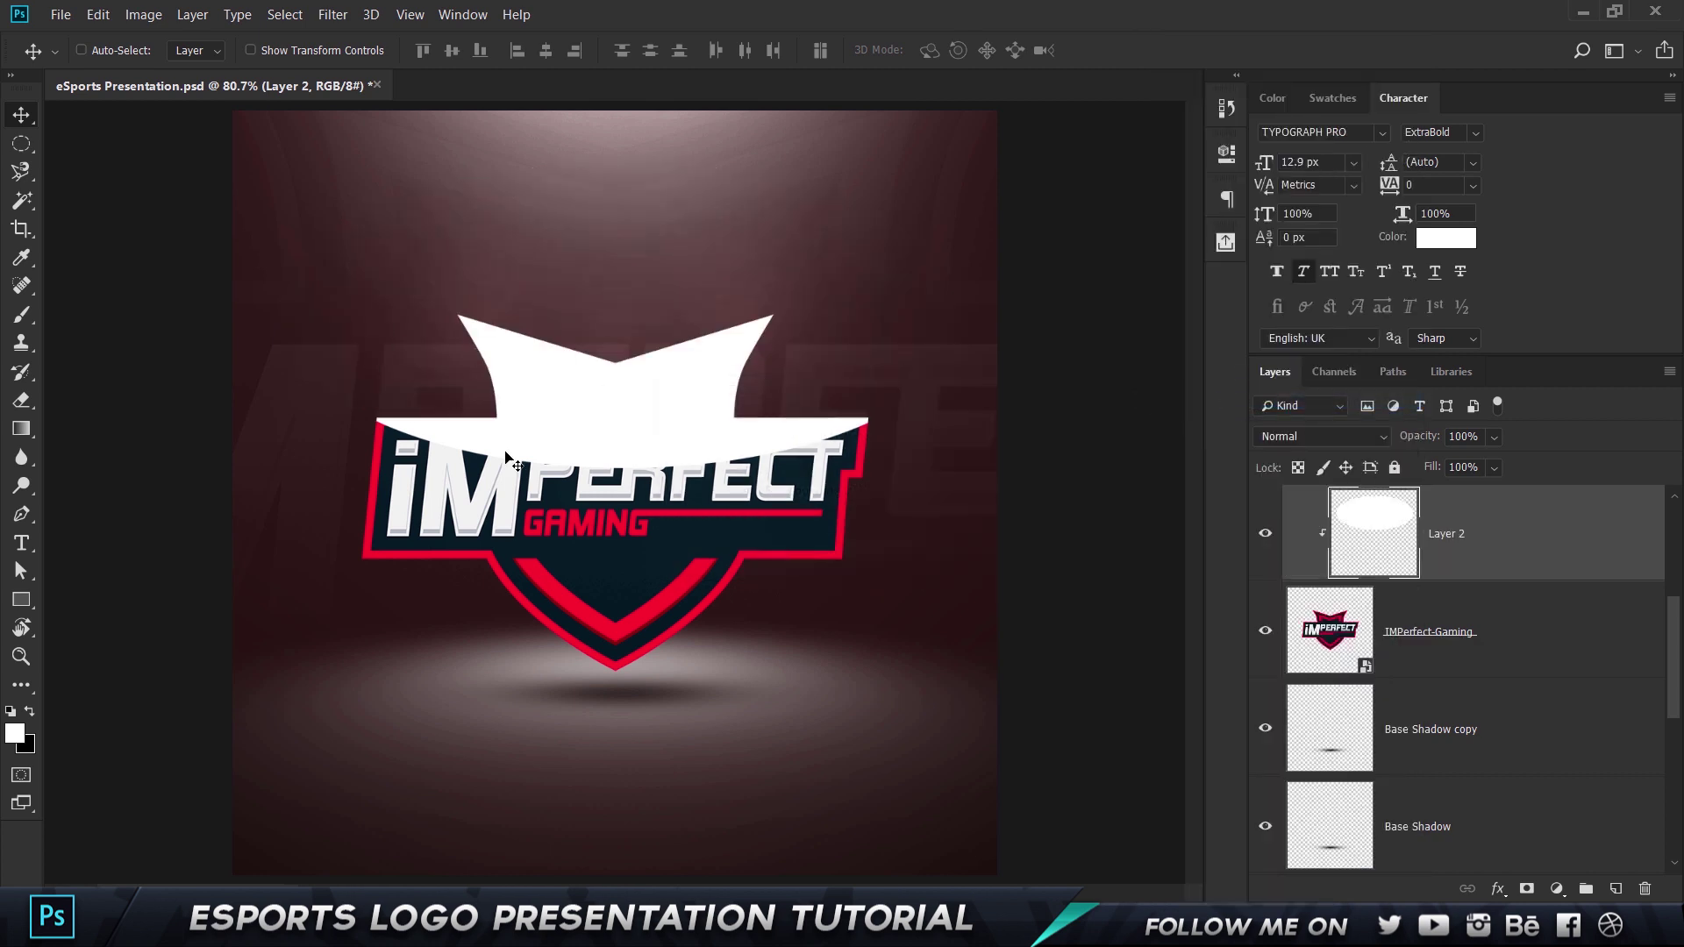
pyautogui.click(1406, 438)
pyautogui.write('5')
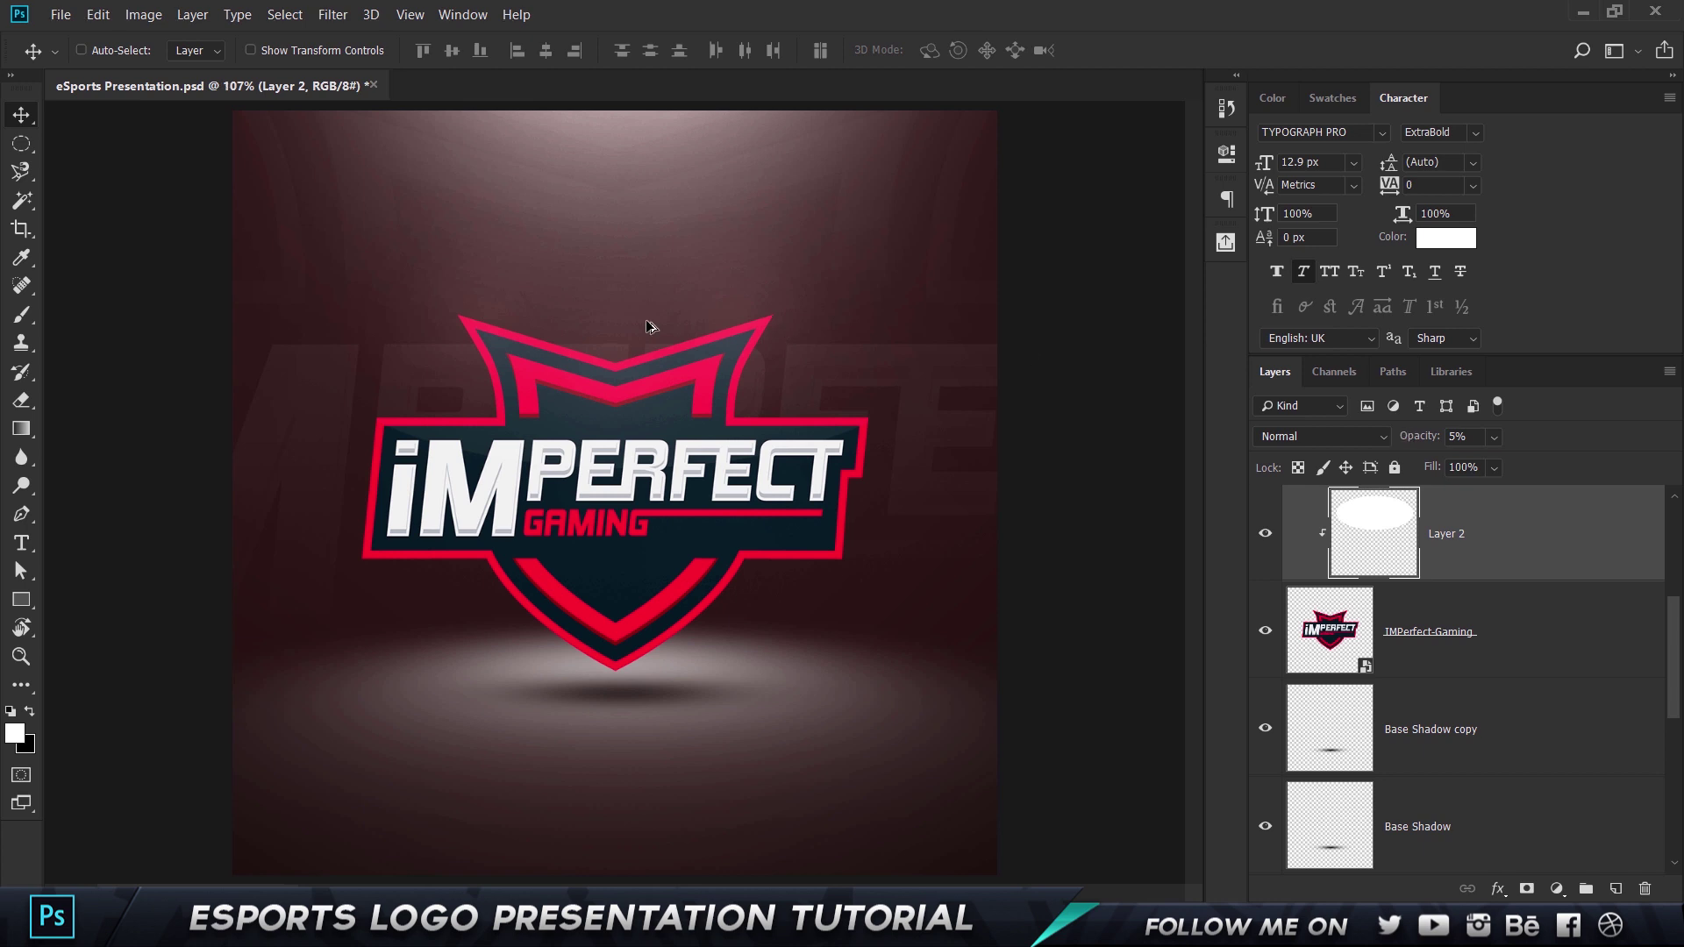
# Try Layer 2's highlight at 10% opacity and examine the effect on the logo
pyautogui.scroll(3, 648, 321)
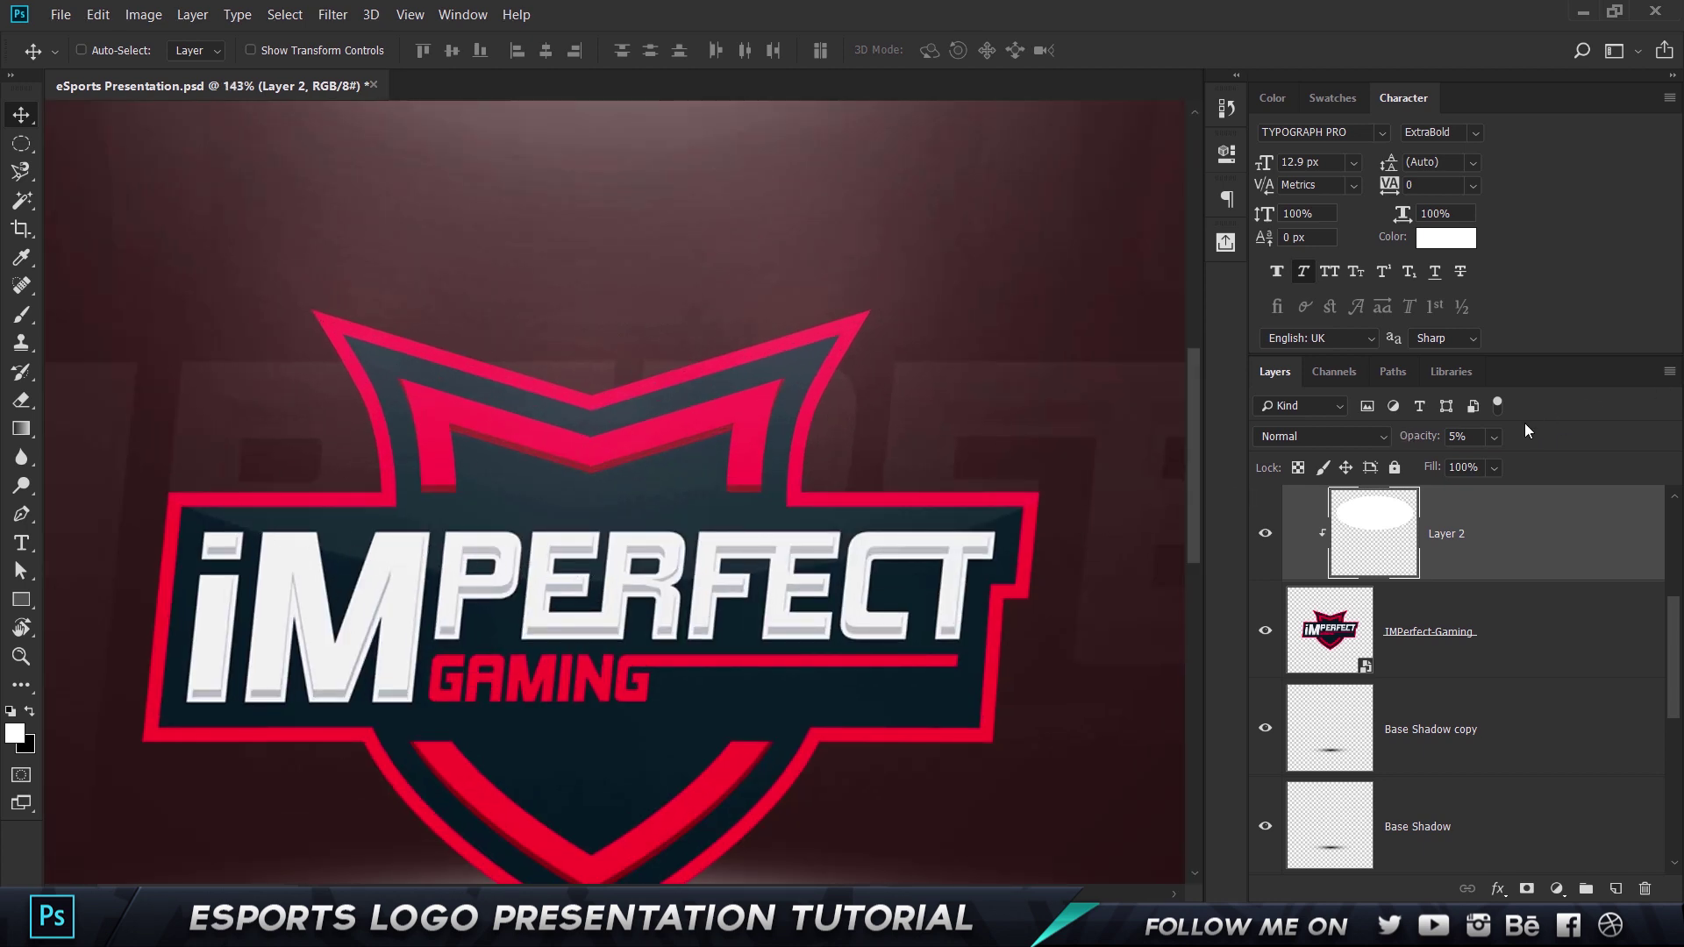
pyautogui.write('10')
pyautogui.press('Return')
pyautogui.scroll(-2, 498, 445)
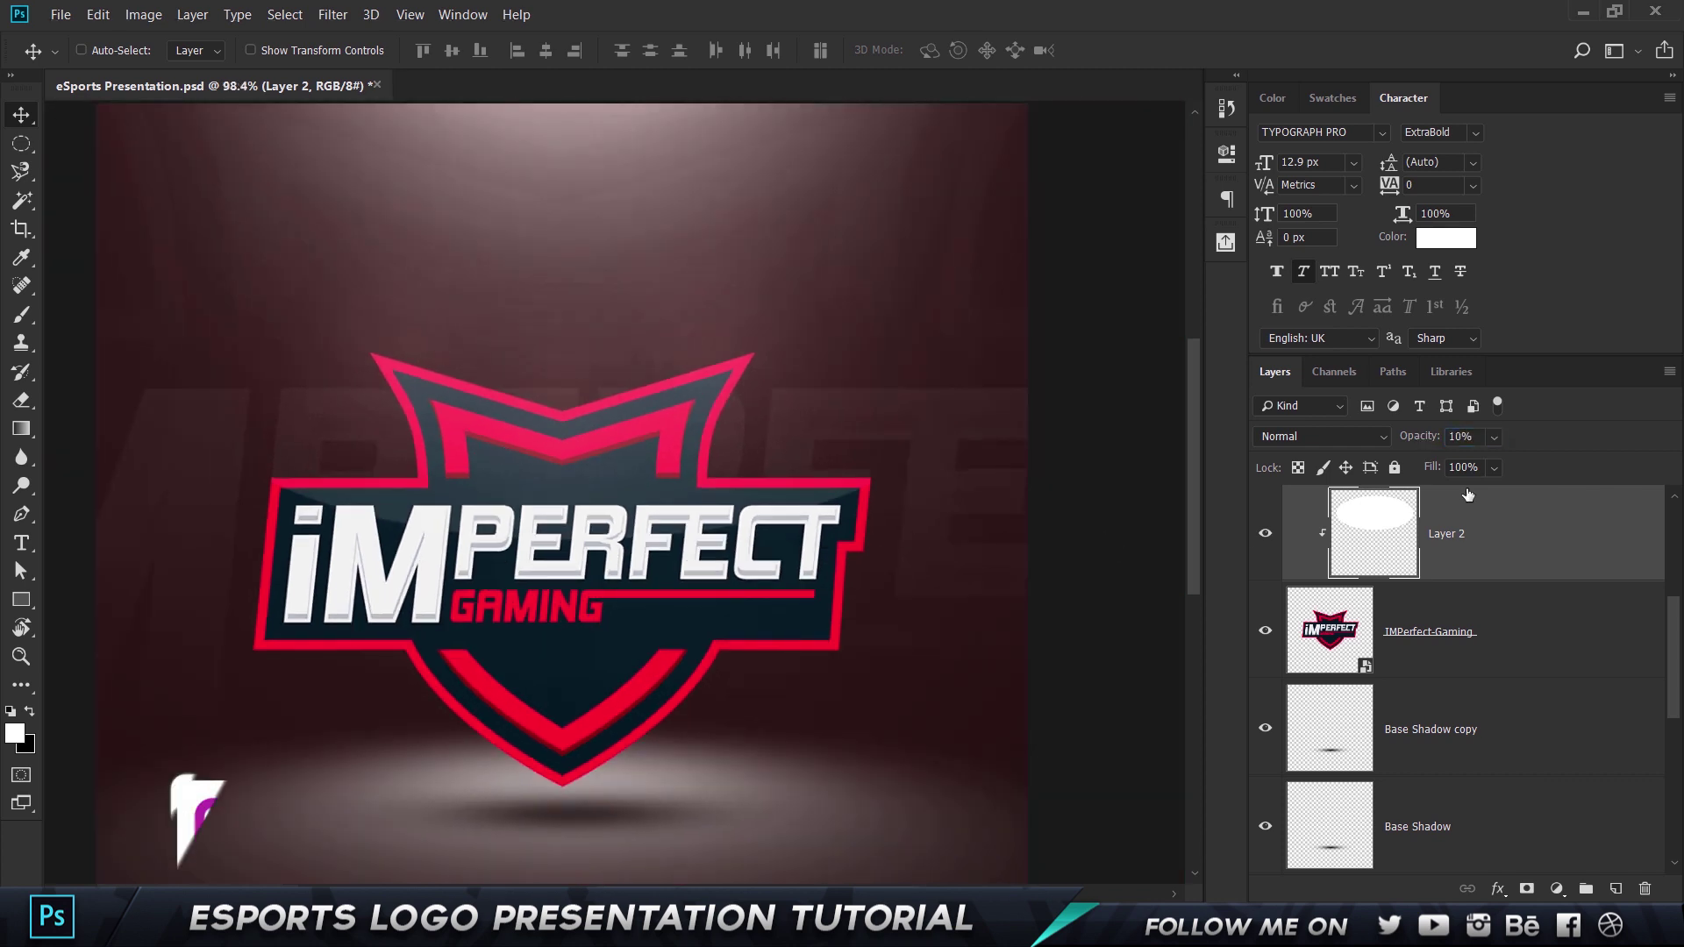
# Set Layer 2's opacity to 5% and its blend mode to Screen
pyautogui.click(1425, 438)
pyautogui.write('5')
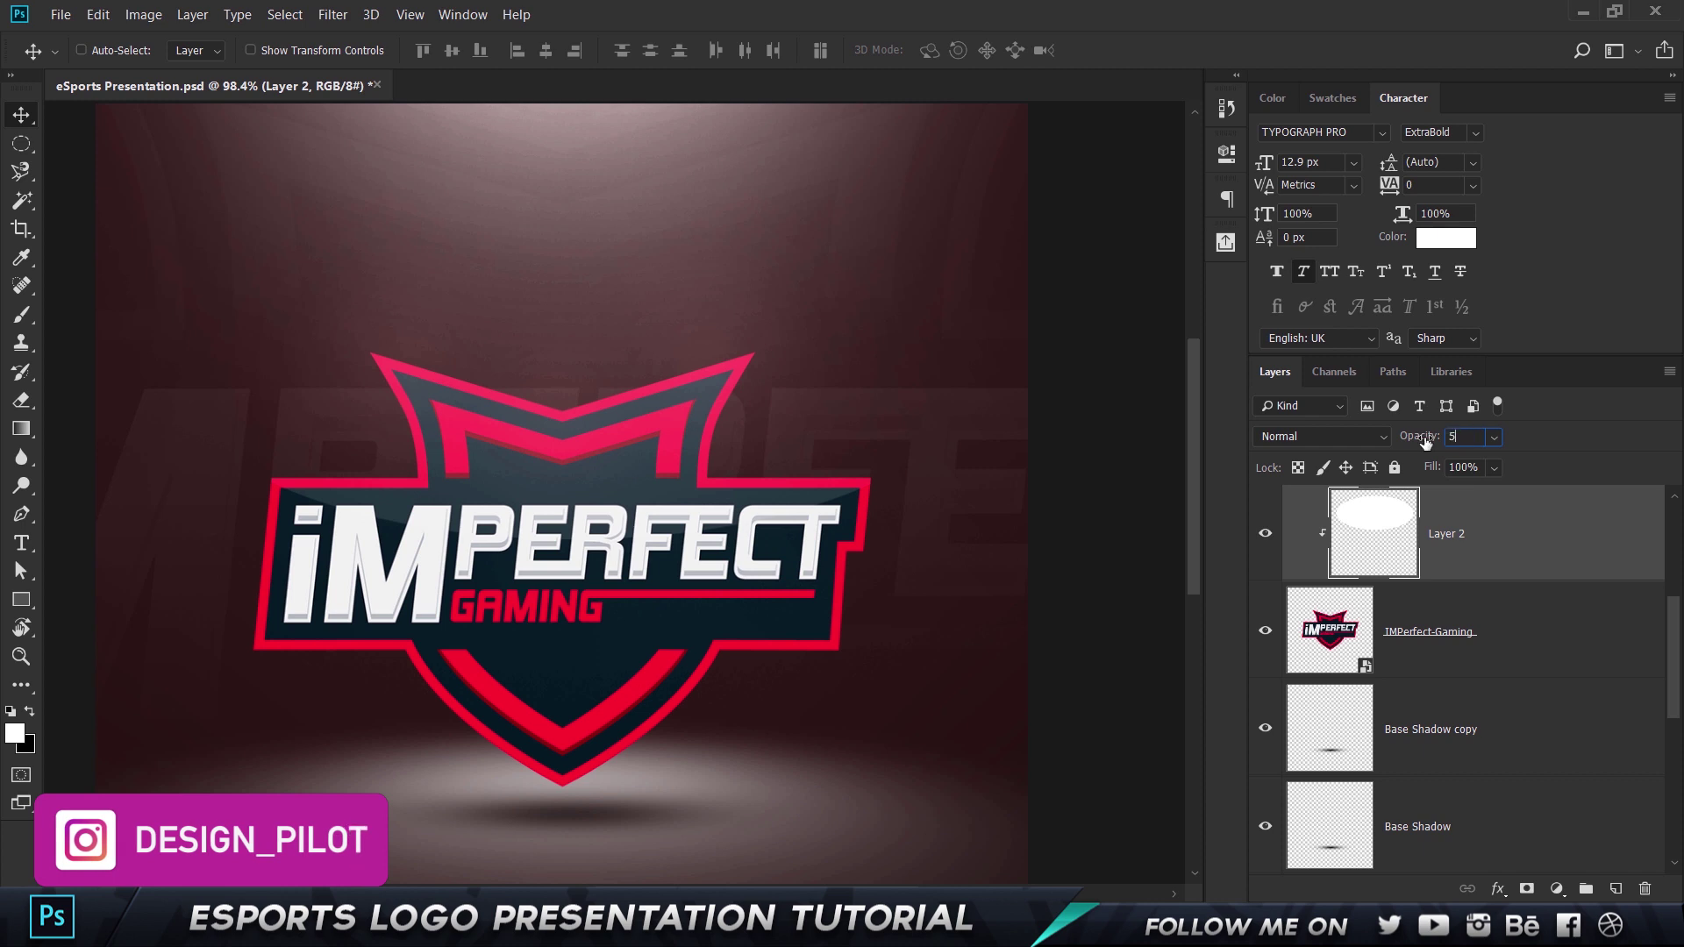
pyautogui.press('Return')
pyautogui.click(1387, 436)
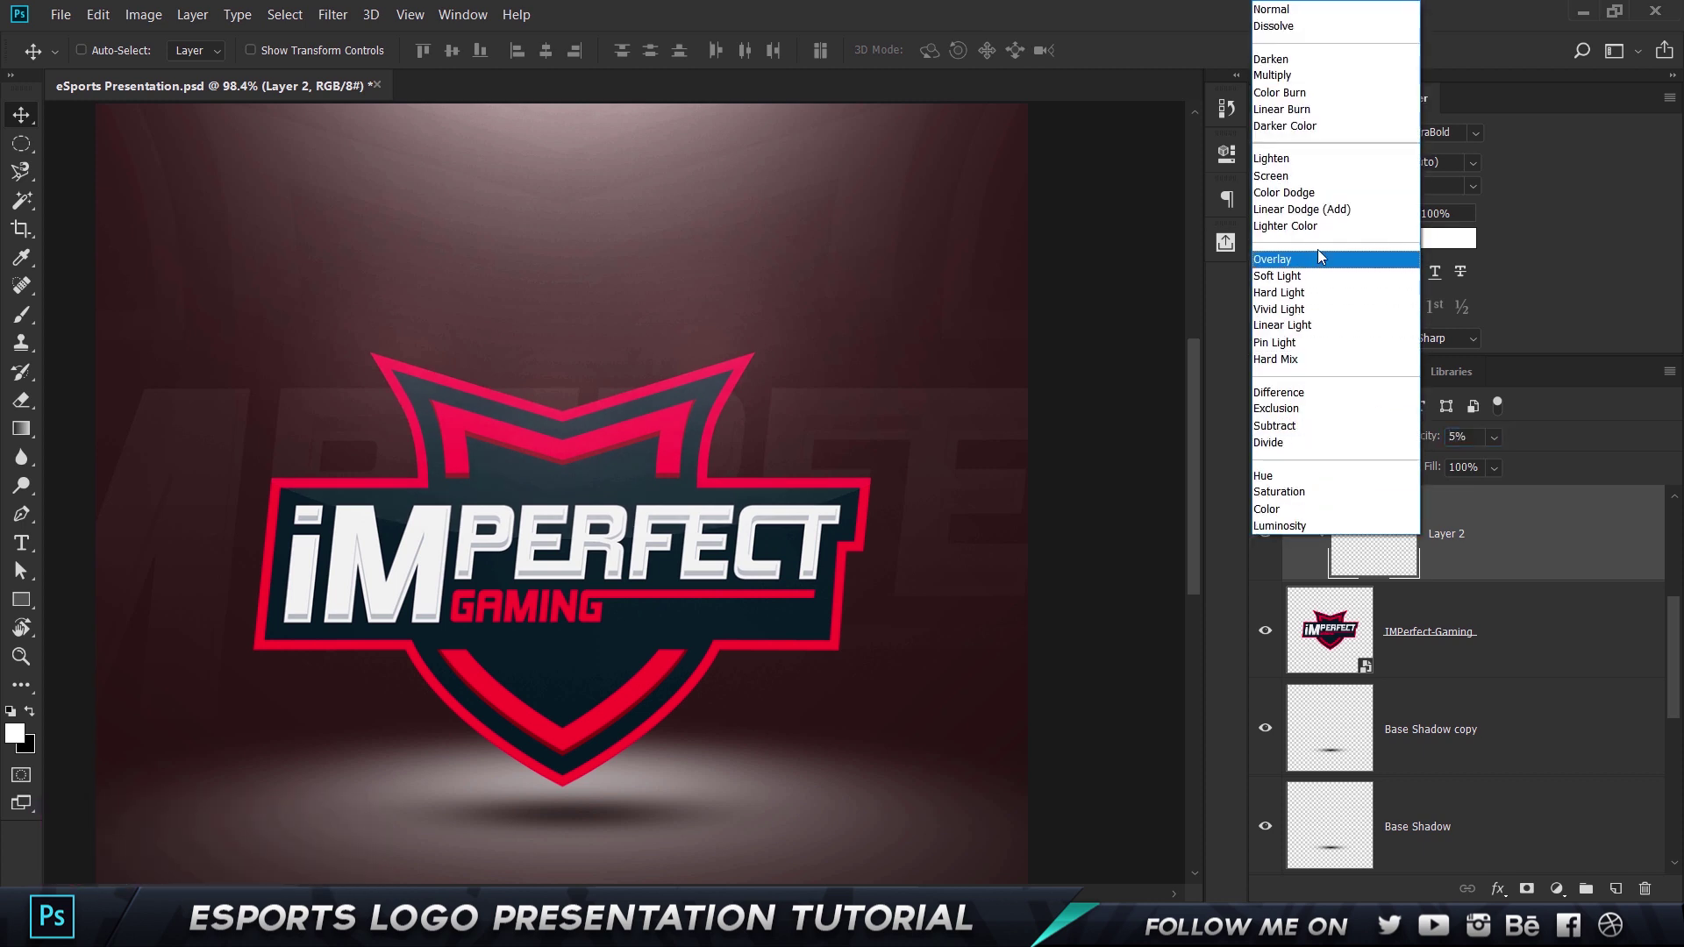
pyautogui.click(1291, 177)
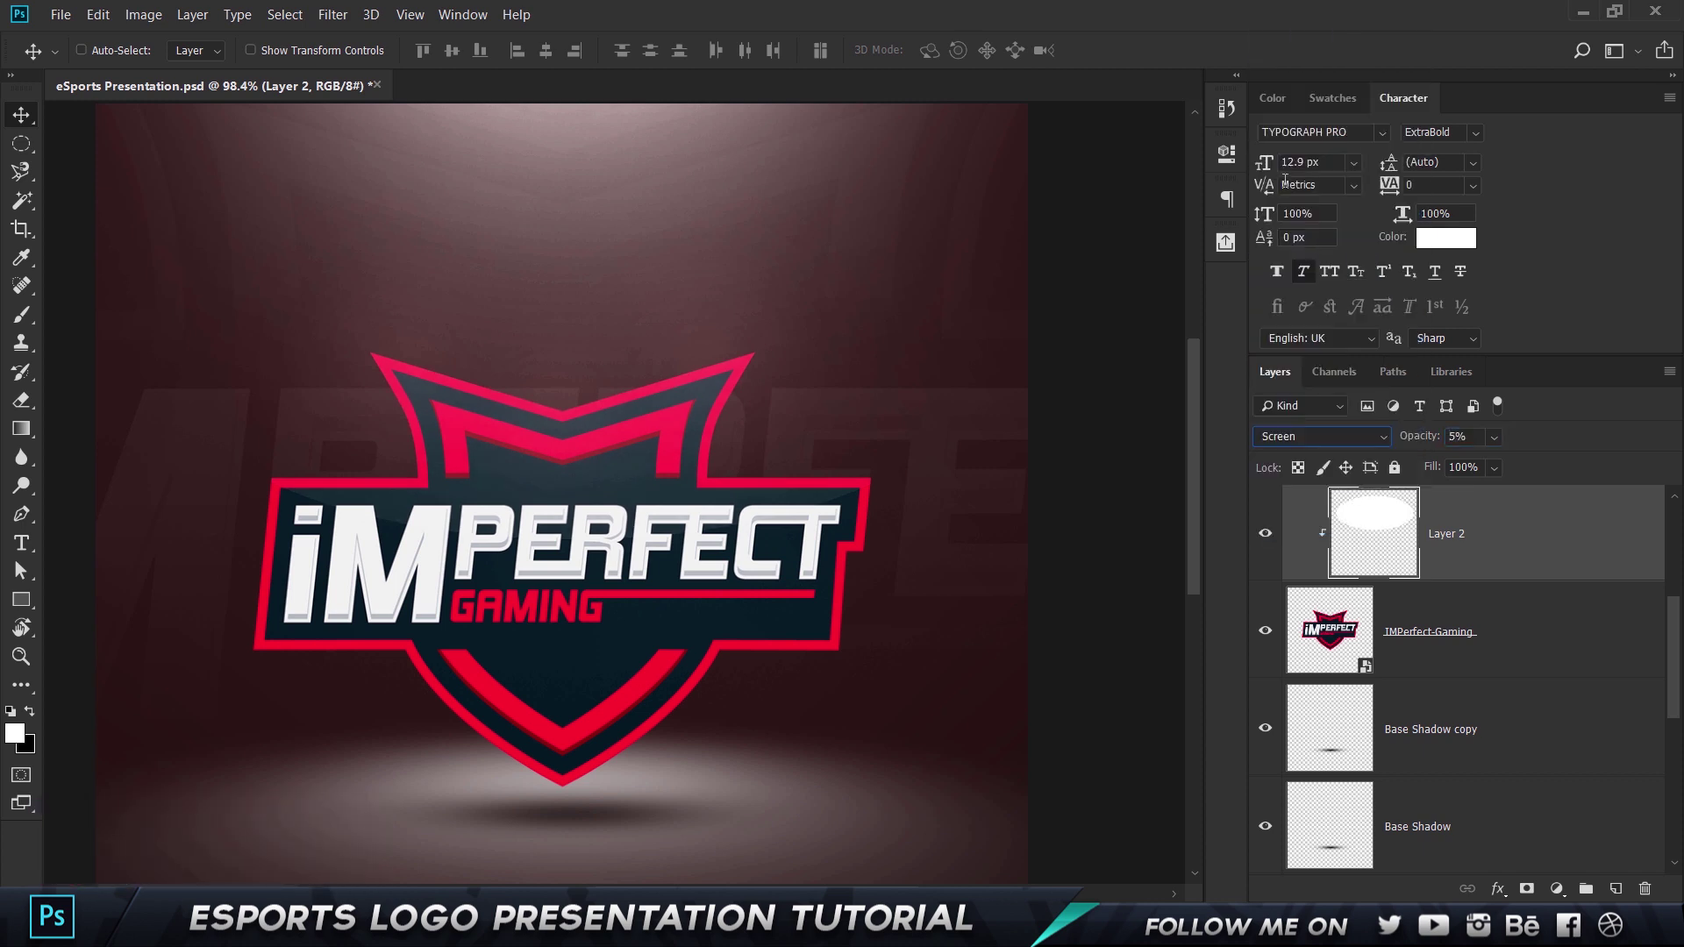
pyautogui.click(1524, 668)
pyautogui.click(1508, 570)
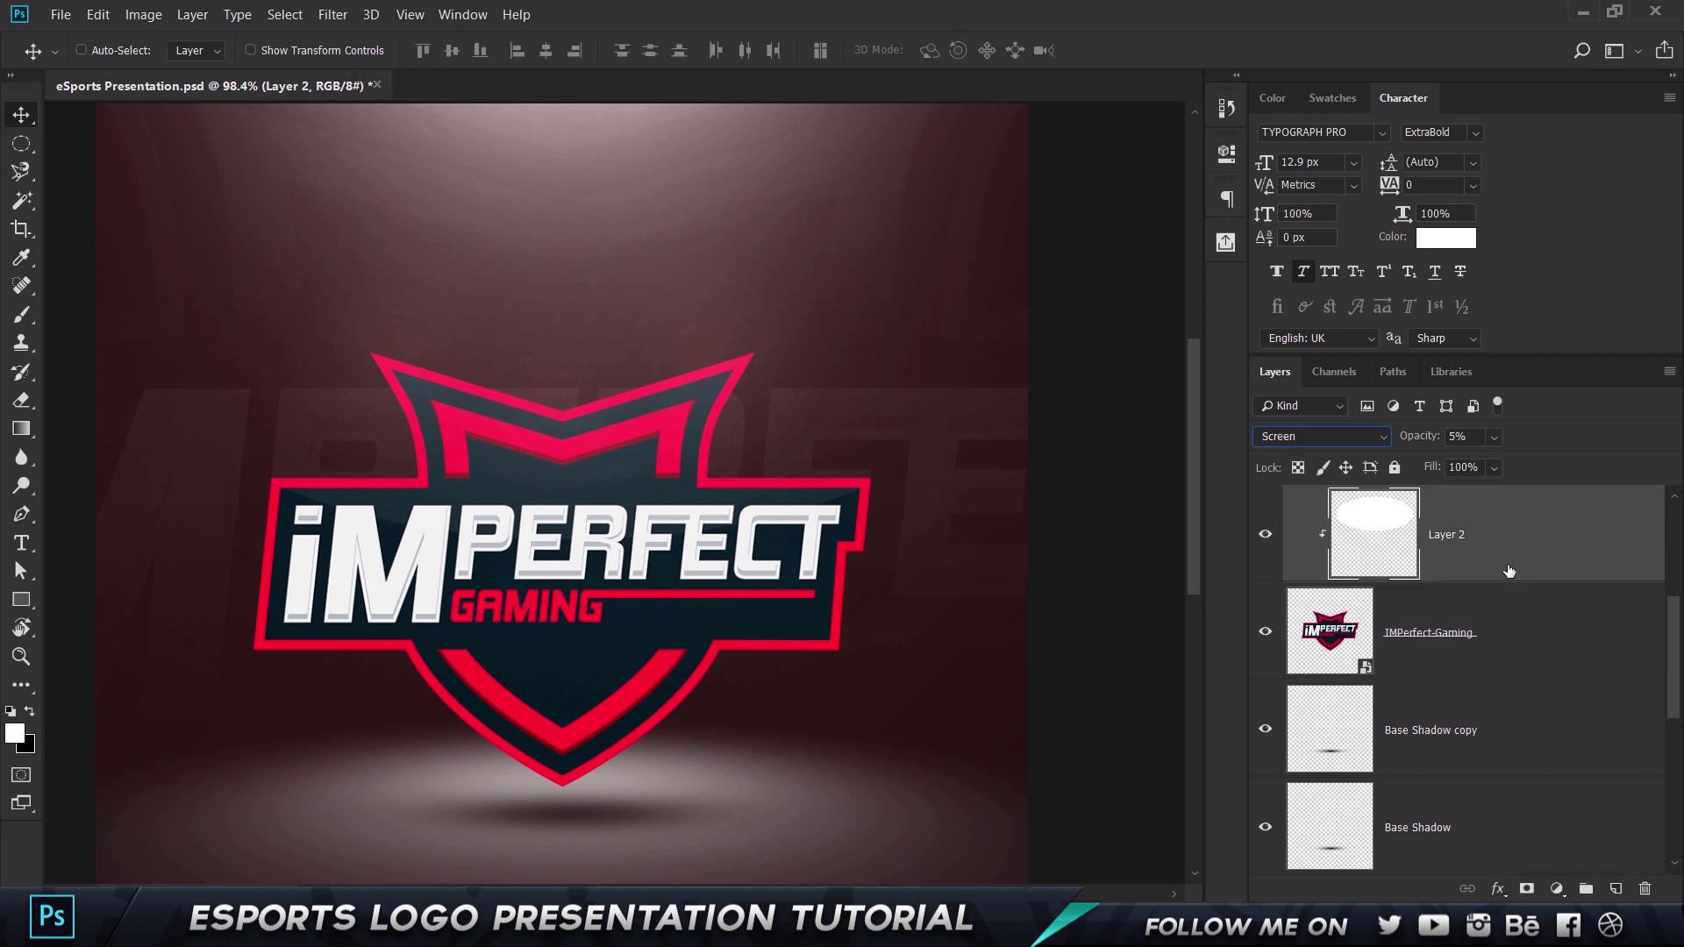
# Group all layers from Top LIGHT copy down to BG and name the group Logo
pyautogui.scroll(4, 1552, 548)
pyautogui.click(1554, 550)
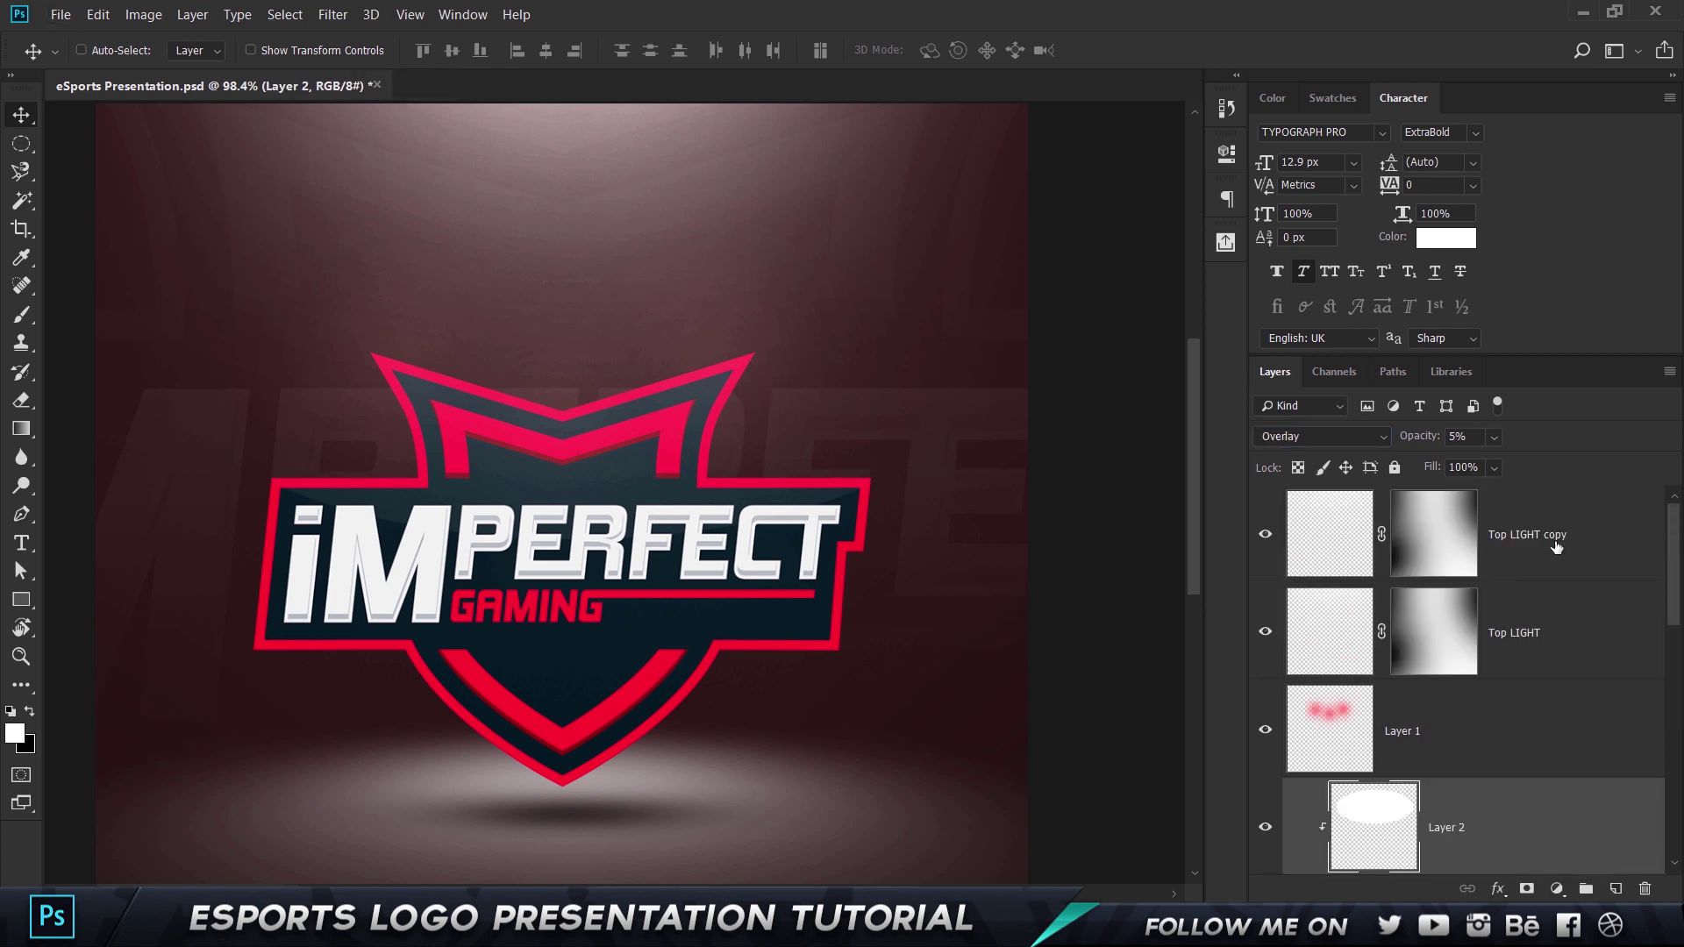
pyautogui.scroll(-10, 1554, 558)
pyautogui.keyDown('shift'); pyautogui.click(1494, 790); pyautogui.keyUp('shift')
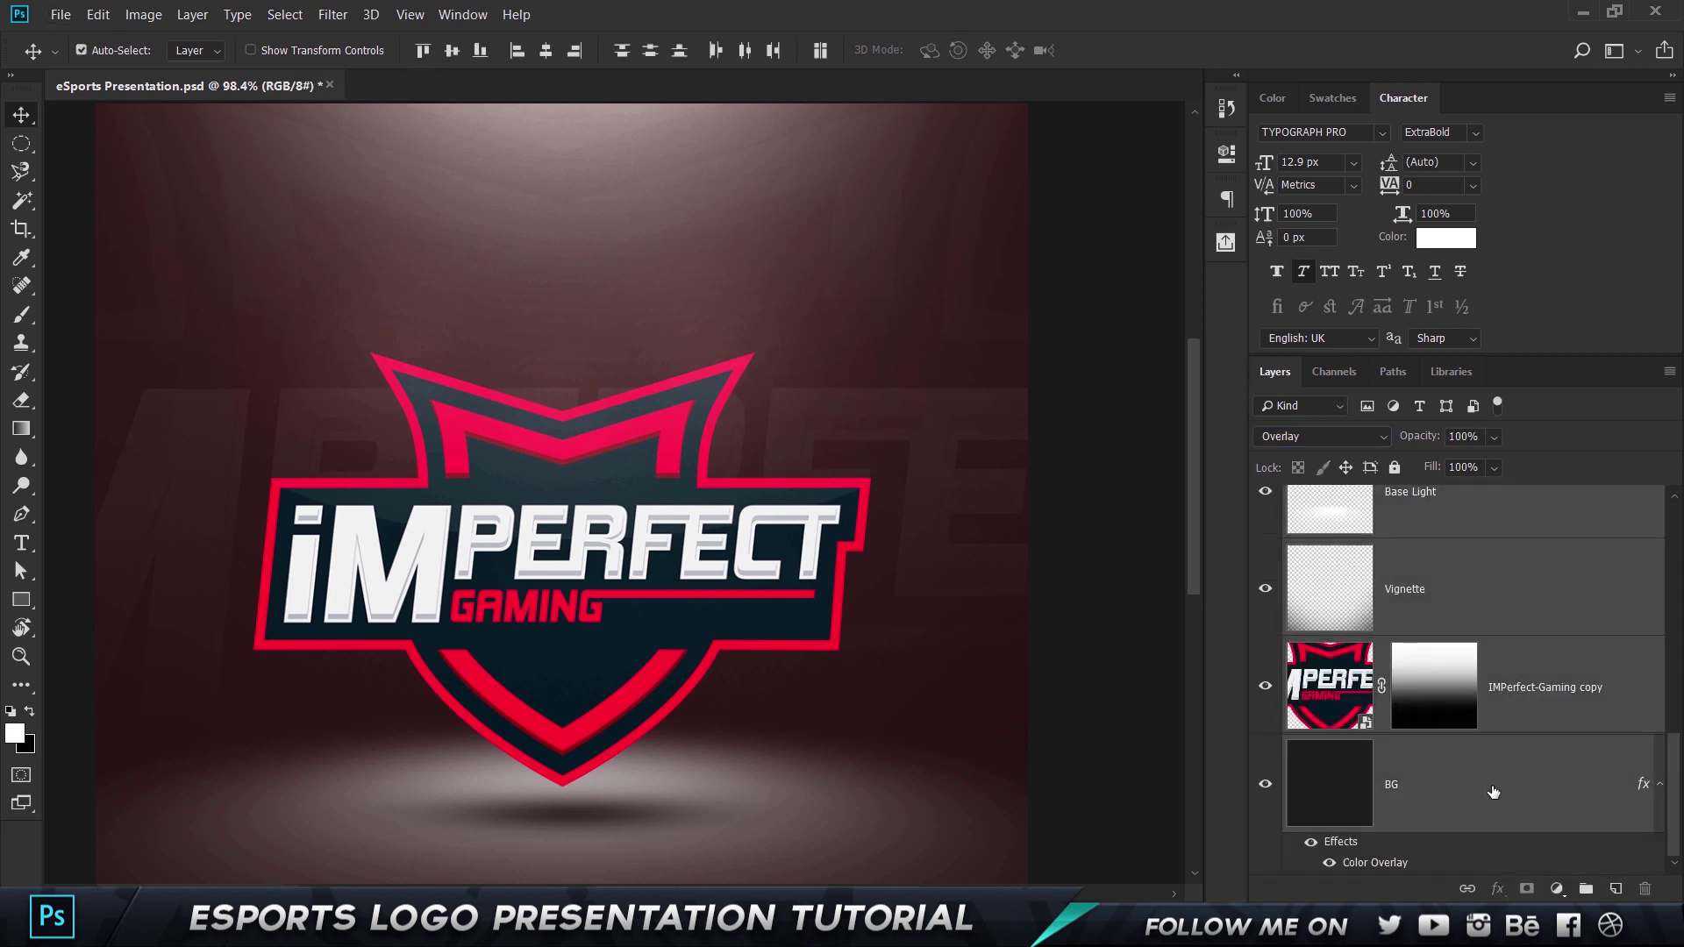
pyautogui.hotkey('ctrl', 'g')
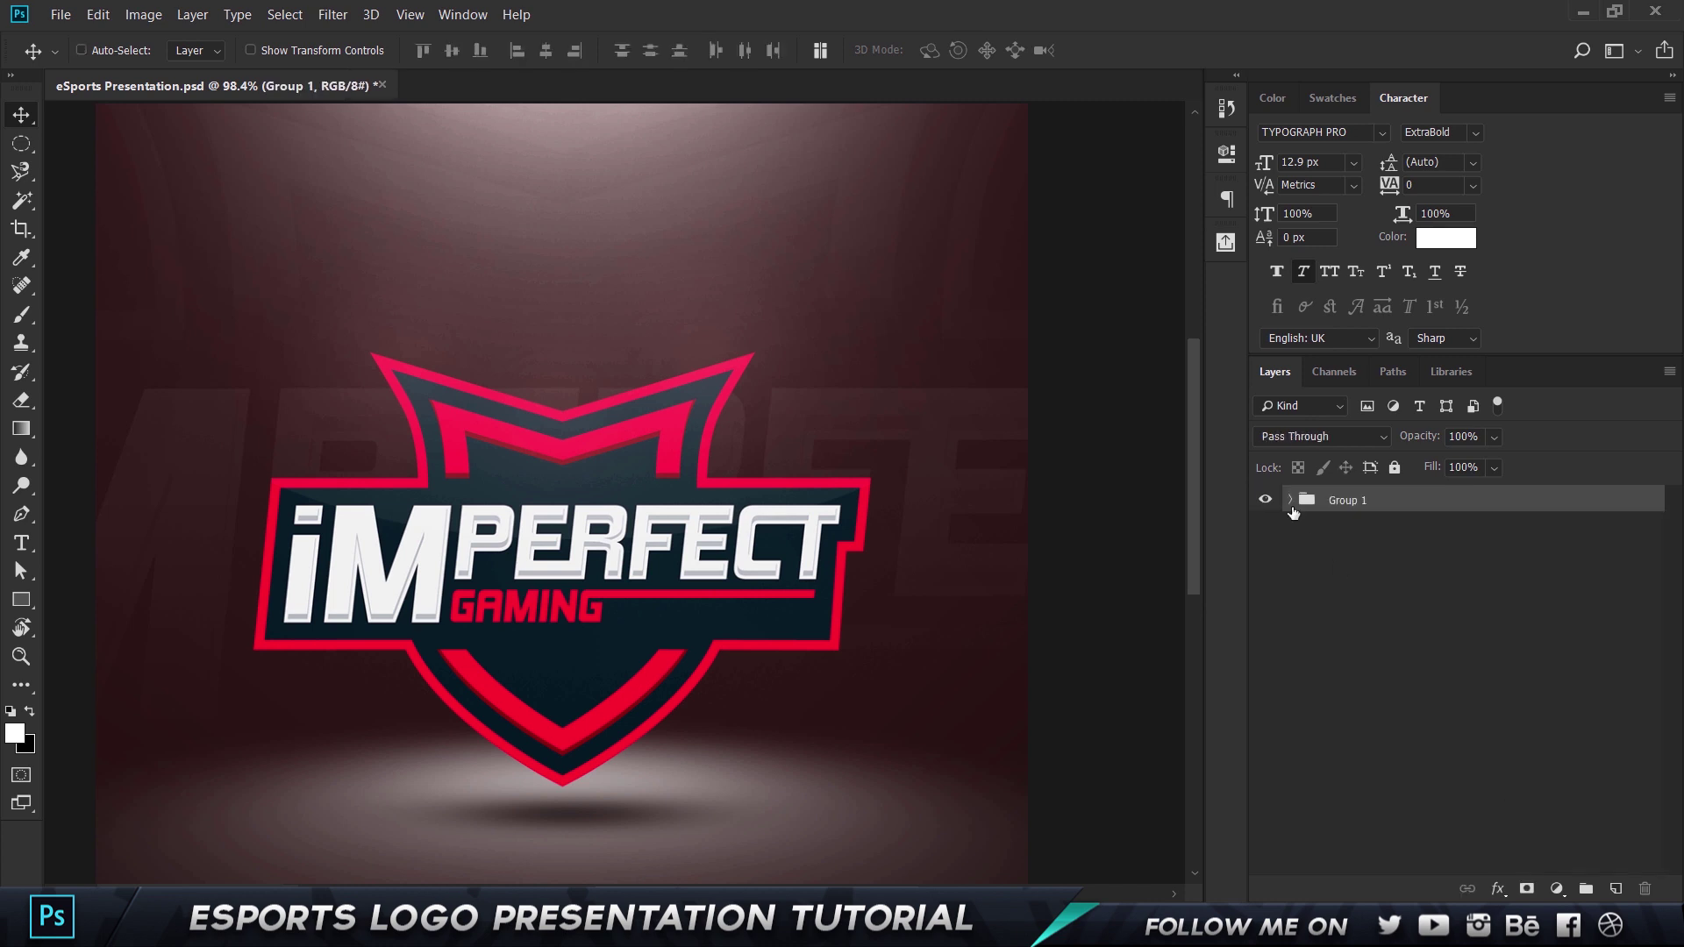
pyautogui.doubleClick(1351, 501)
pyautogui.write('Logo')
pyautogui.press('Return')
pyautogui.hotkey('ctrl', '0')
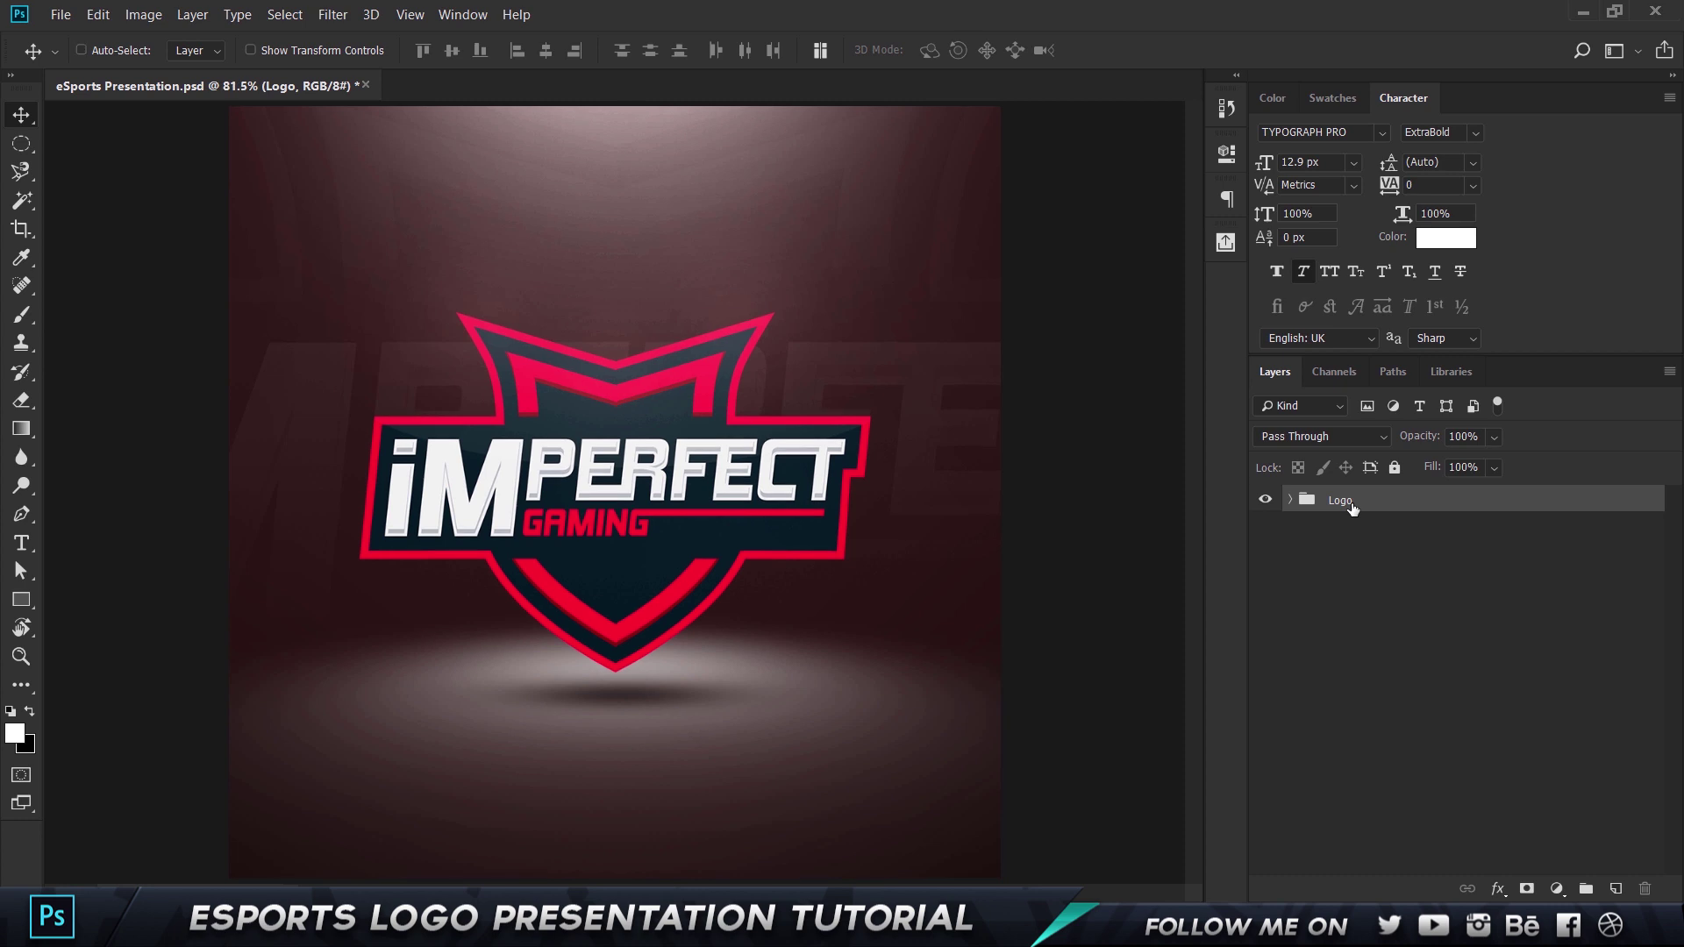
# Add a new layer above Top LIGHT copy inside the Logo group and fill it with white
pyautogui.click(1291, 500)
pyautogui.click(1561, 553)
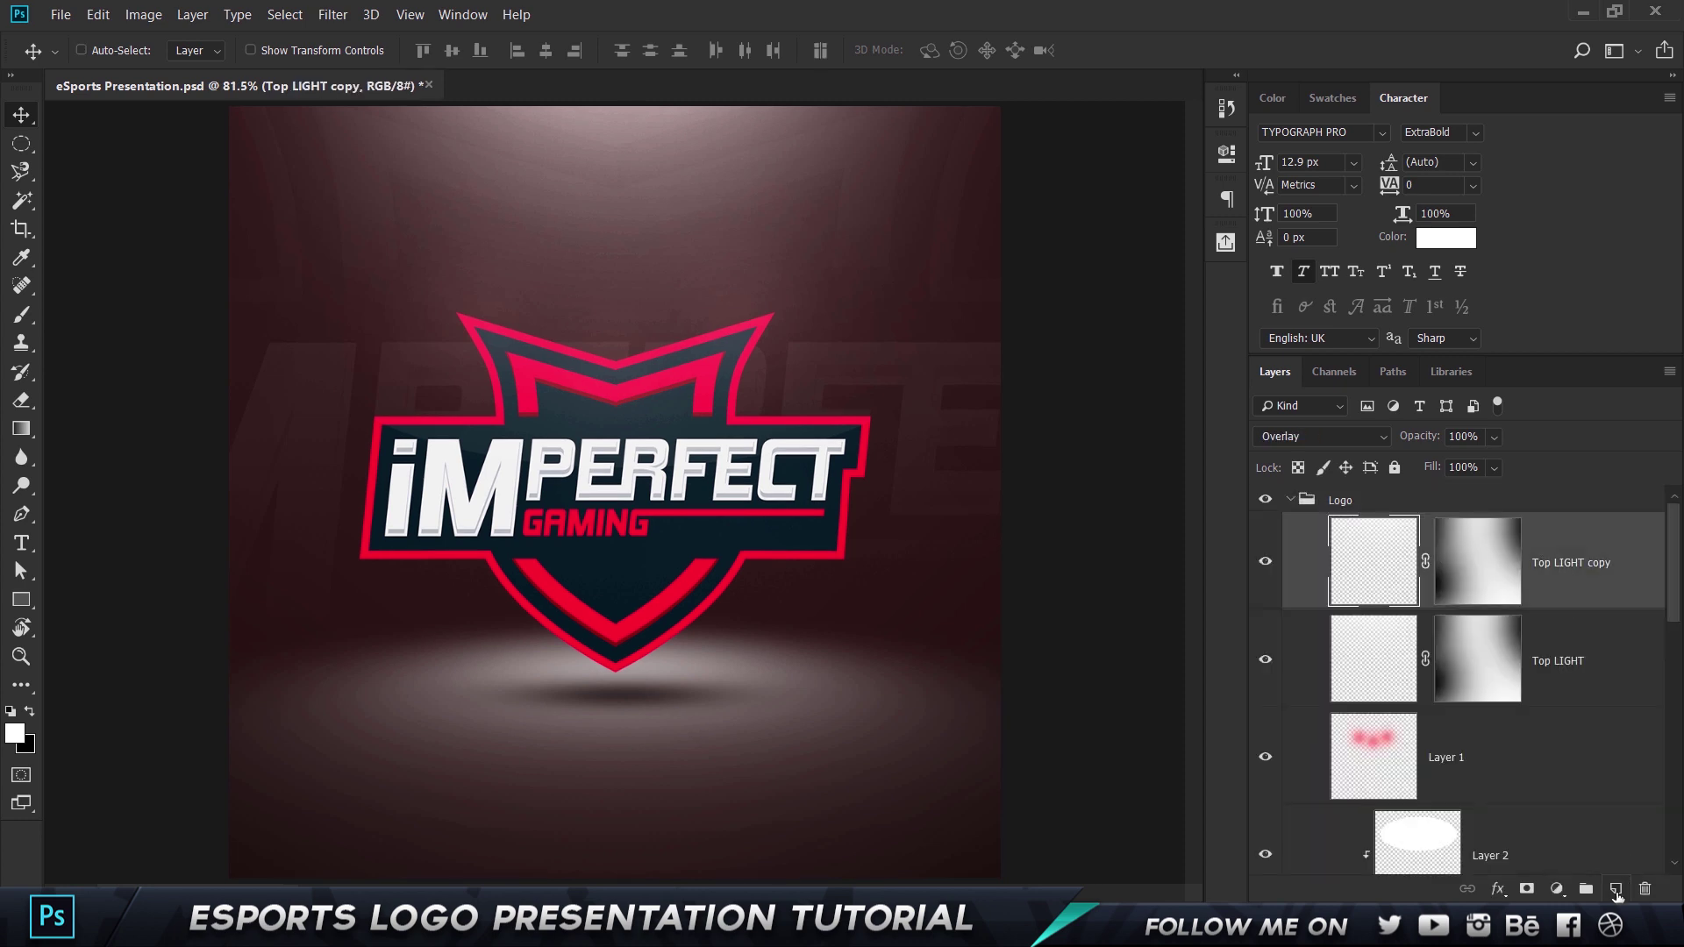
pyautogui.click(1616, 891)
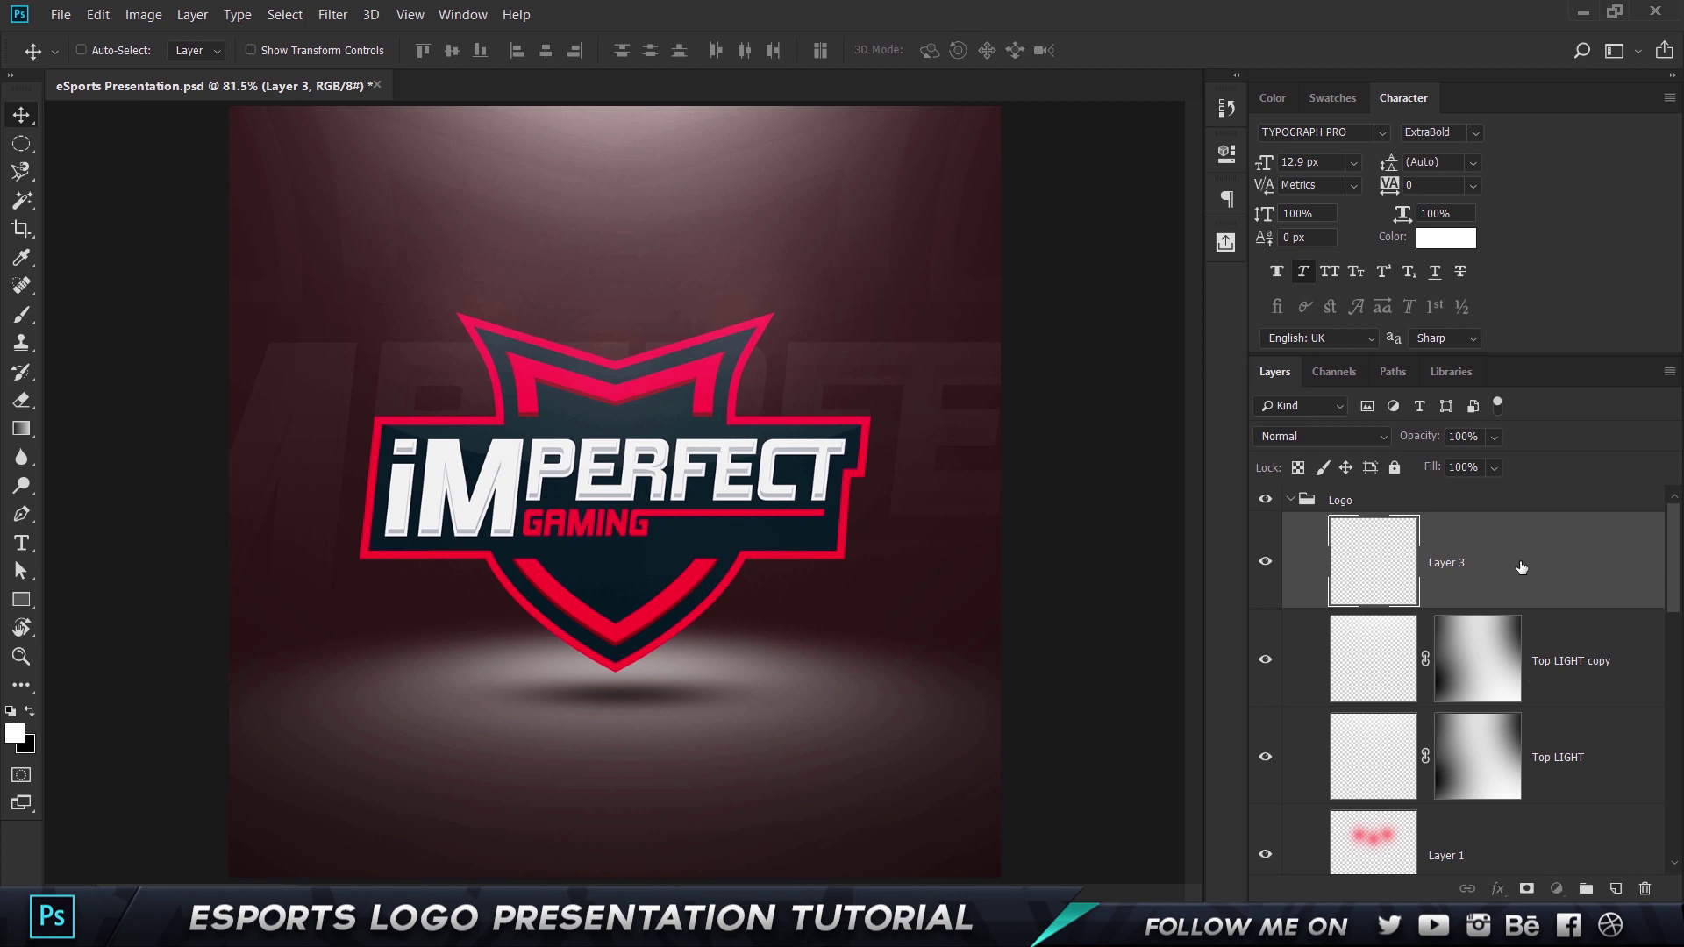
pyautogui.hotkey('alt', 'BackSpace')
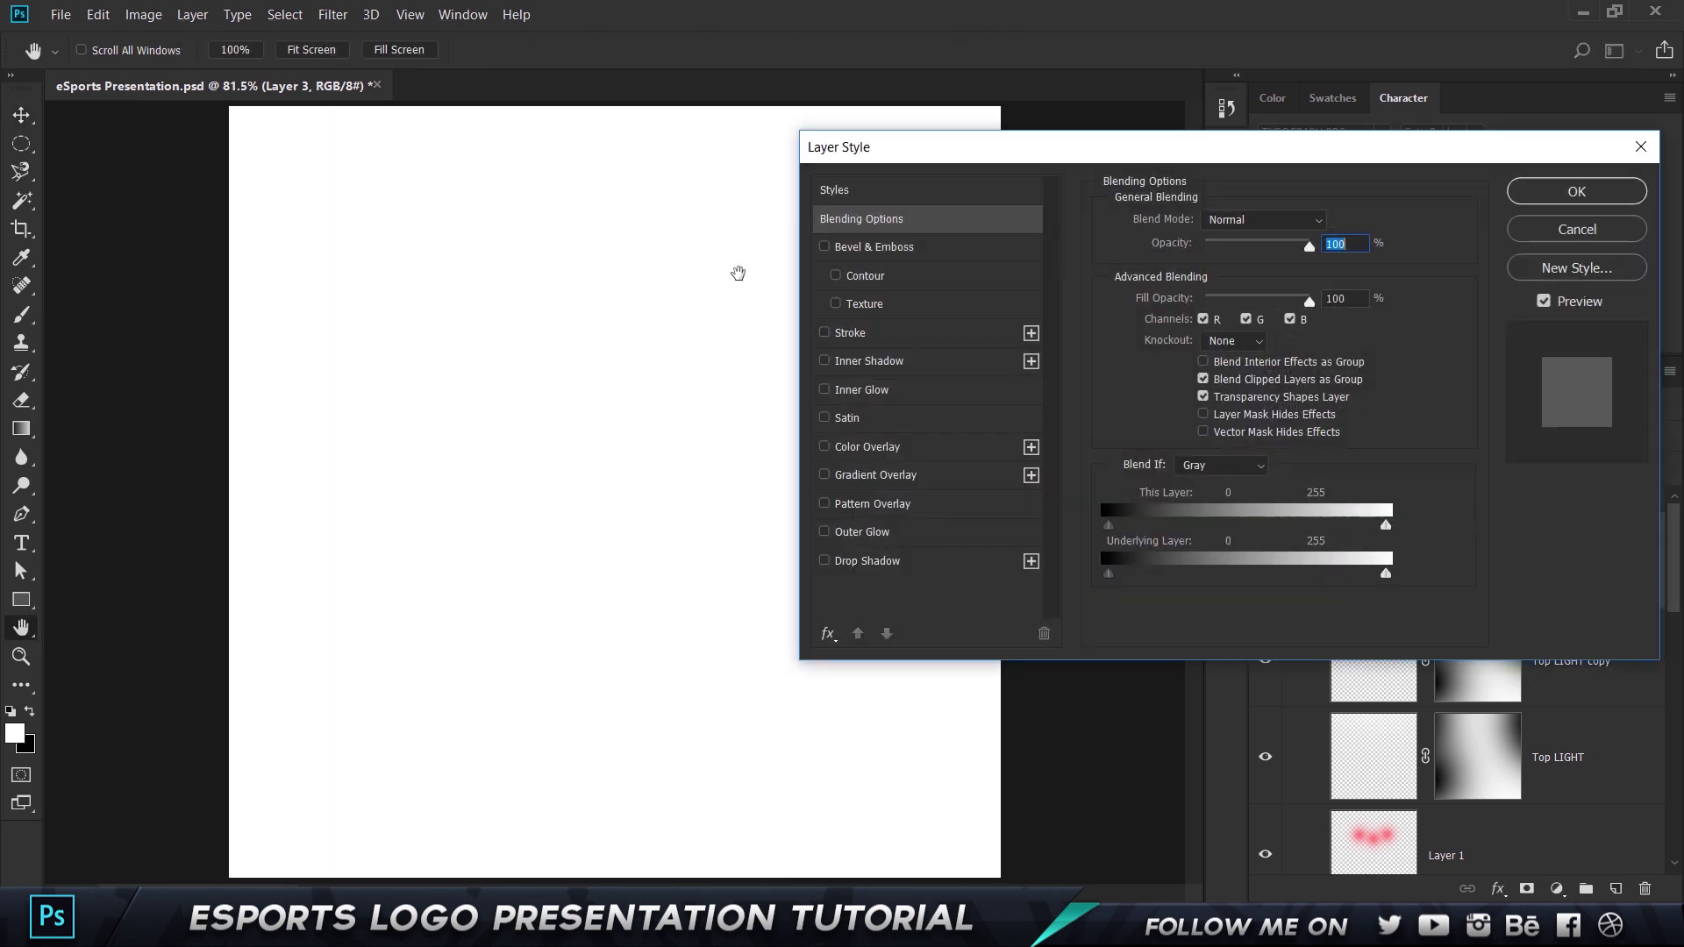
# Give Layer 3 a 2 px inside stroke in white (ffffff)
pyautogui.click(847, 333)
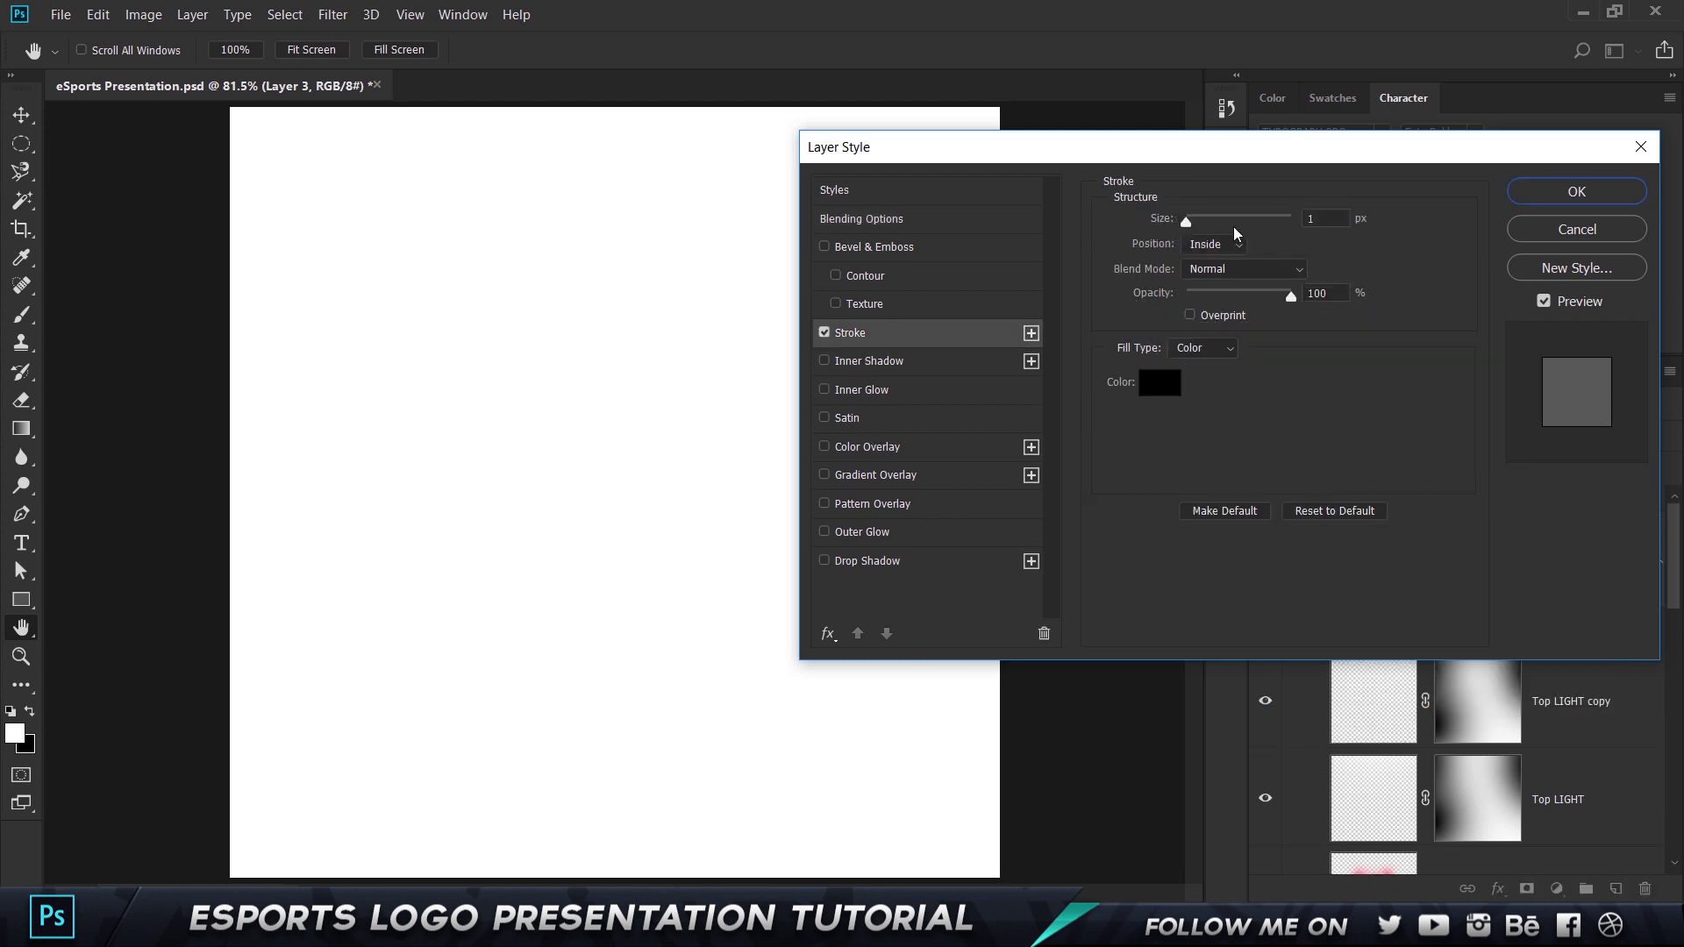
pyautogui.click(1342, 217)
pyautogui.press('Up')
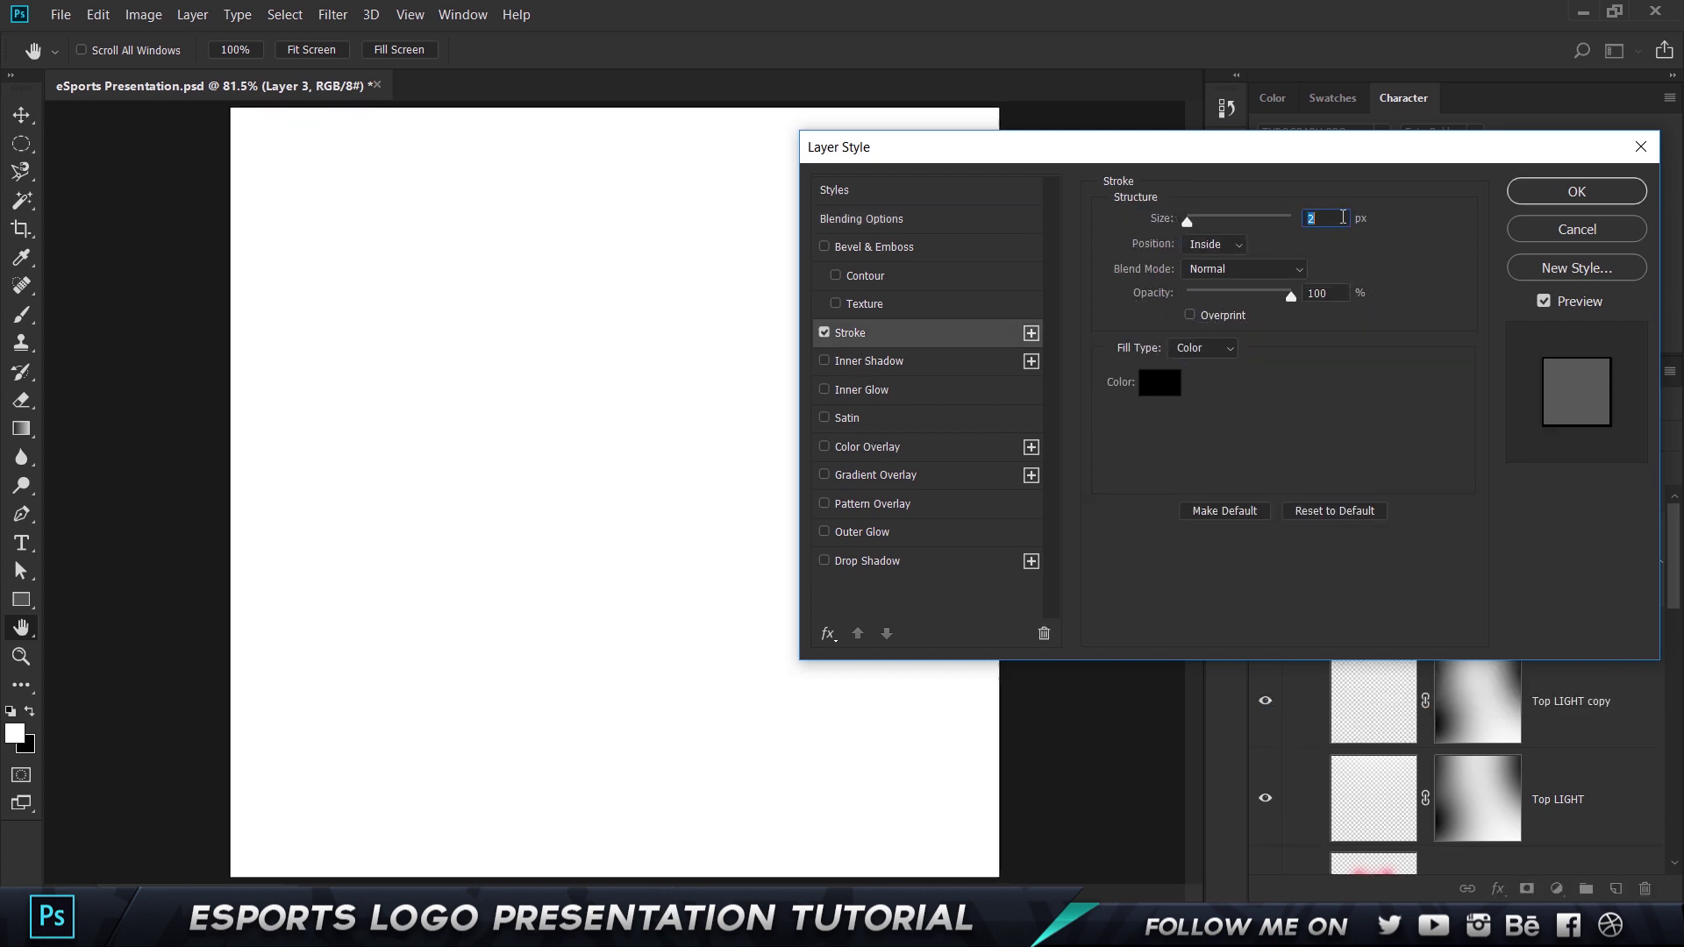
pyautogui.click(1151, 391)
pyautogui.write('ffffff')
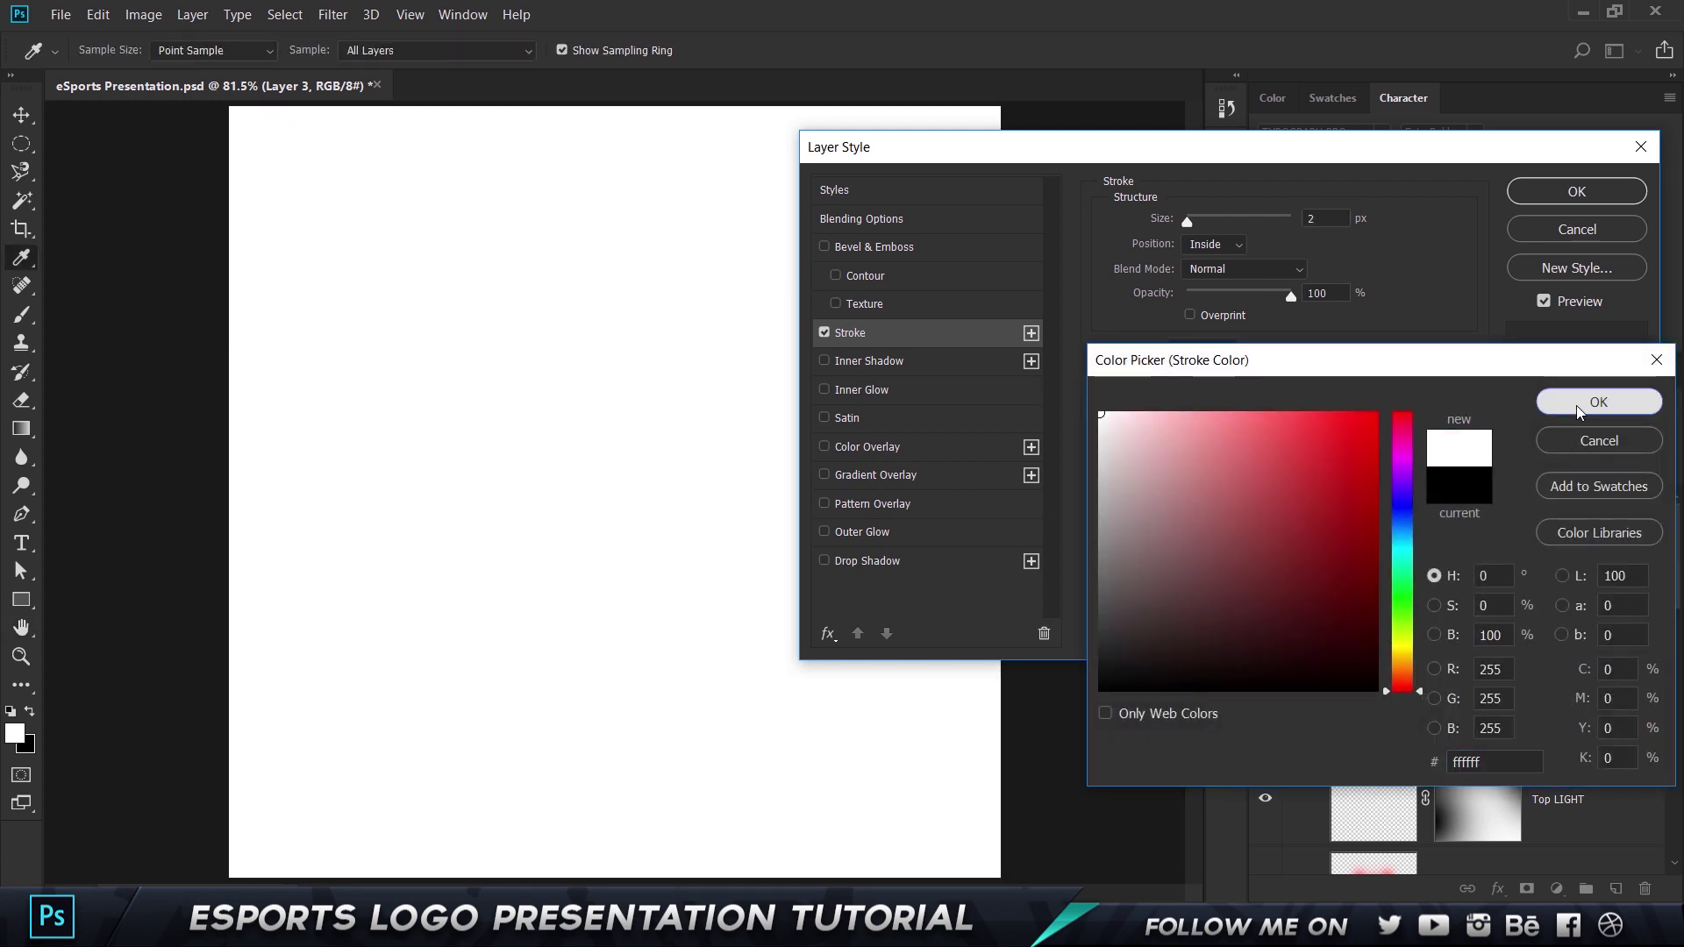
pyautogui.click(1577, 406)
pyautogui.click(1556, 195)
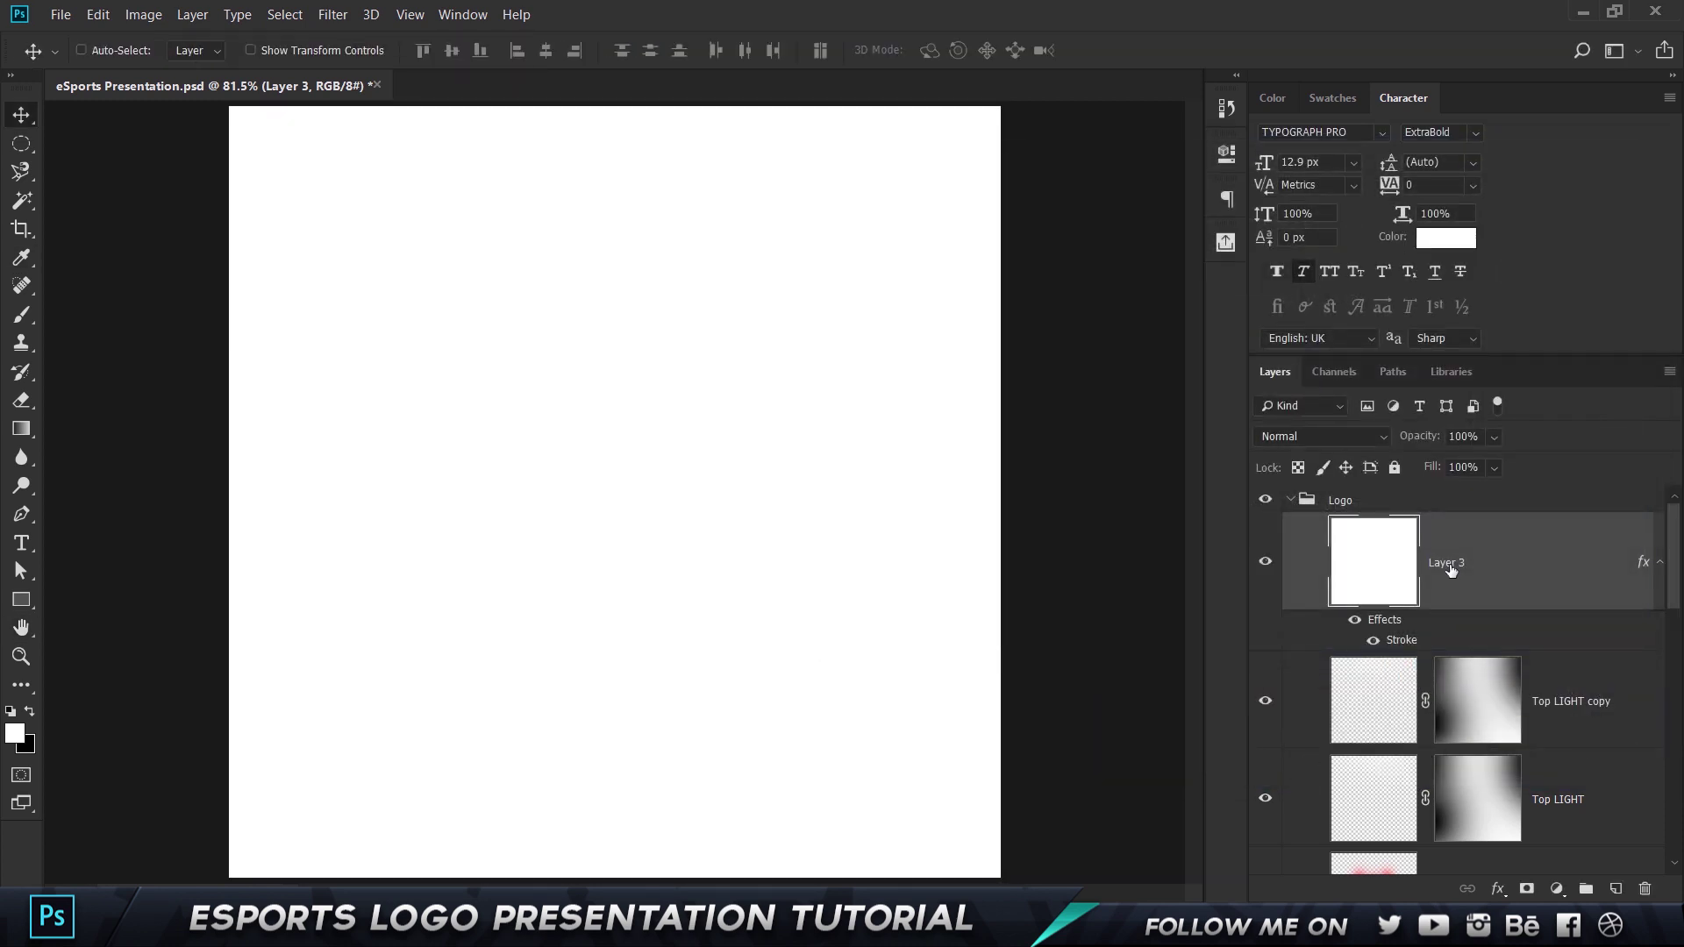
# Set Layer 3's fill to 0%
pyautogui.click(1435, 472)
pyautogui.write('0')
pyautogui.press('Return')
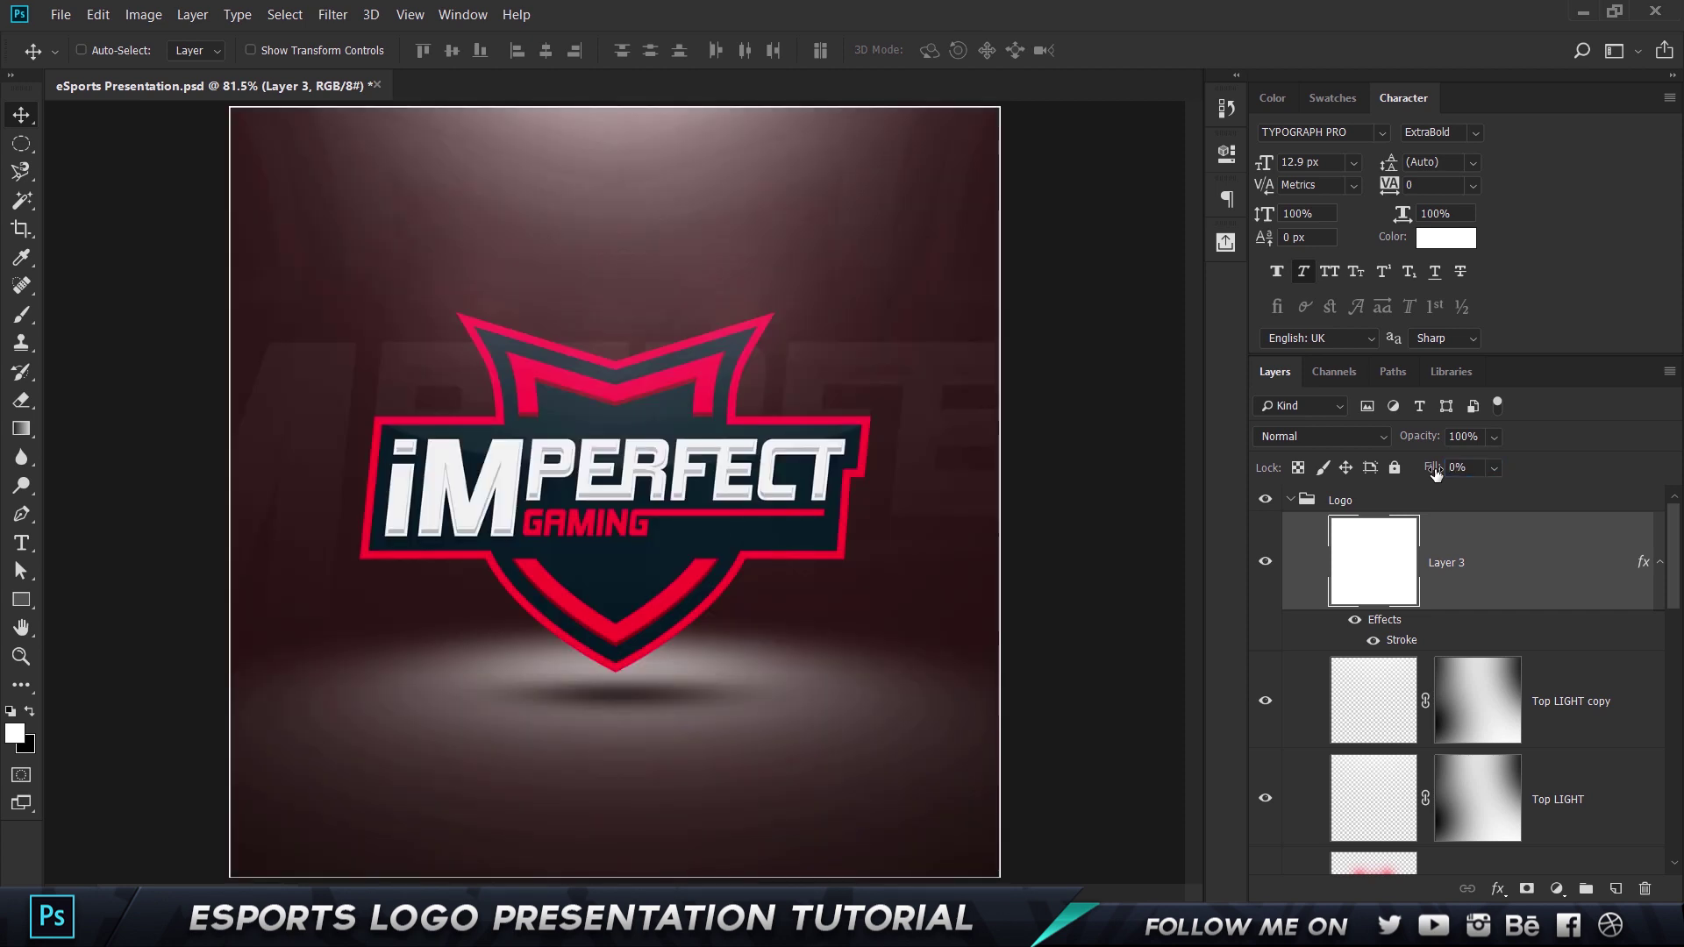
# Rasterize Layer 3's layer style and set the layer's blend mode to Overlay
pyautogui.doubleClick(1541, 551)
pyautogui.press('Escape')
pyautogui.rightClick(1541, 556)
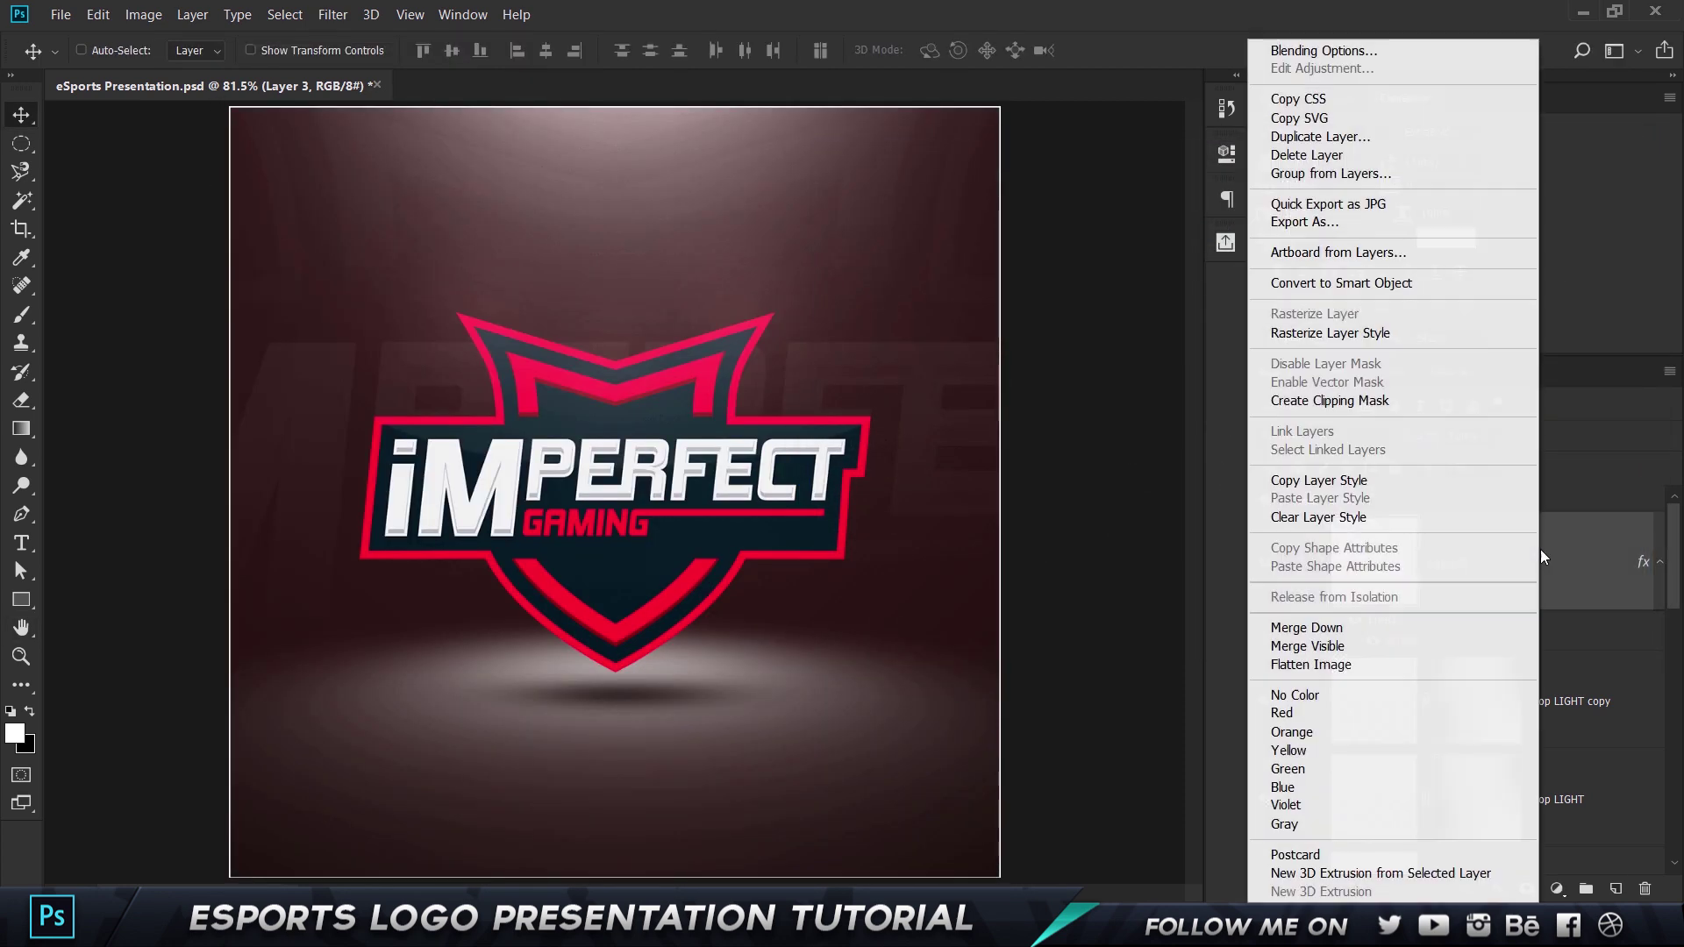
pyautogui.click(1342, 338)
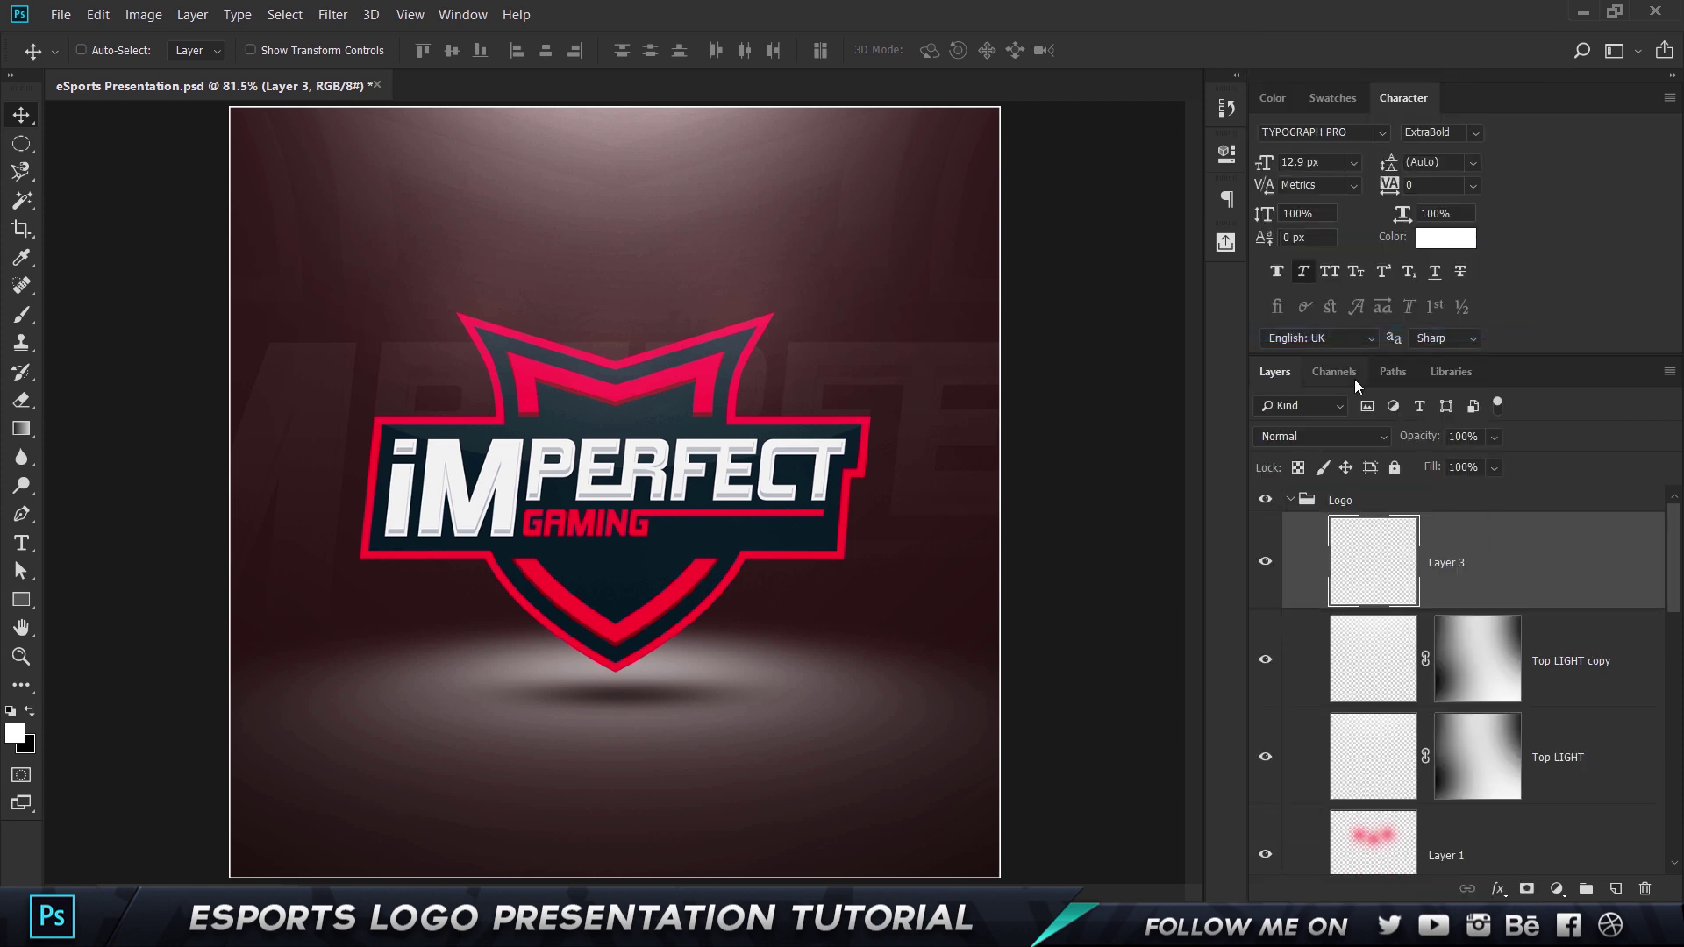
pyautogui.click(1364, 439)
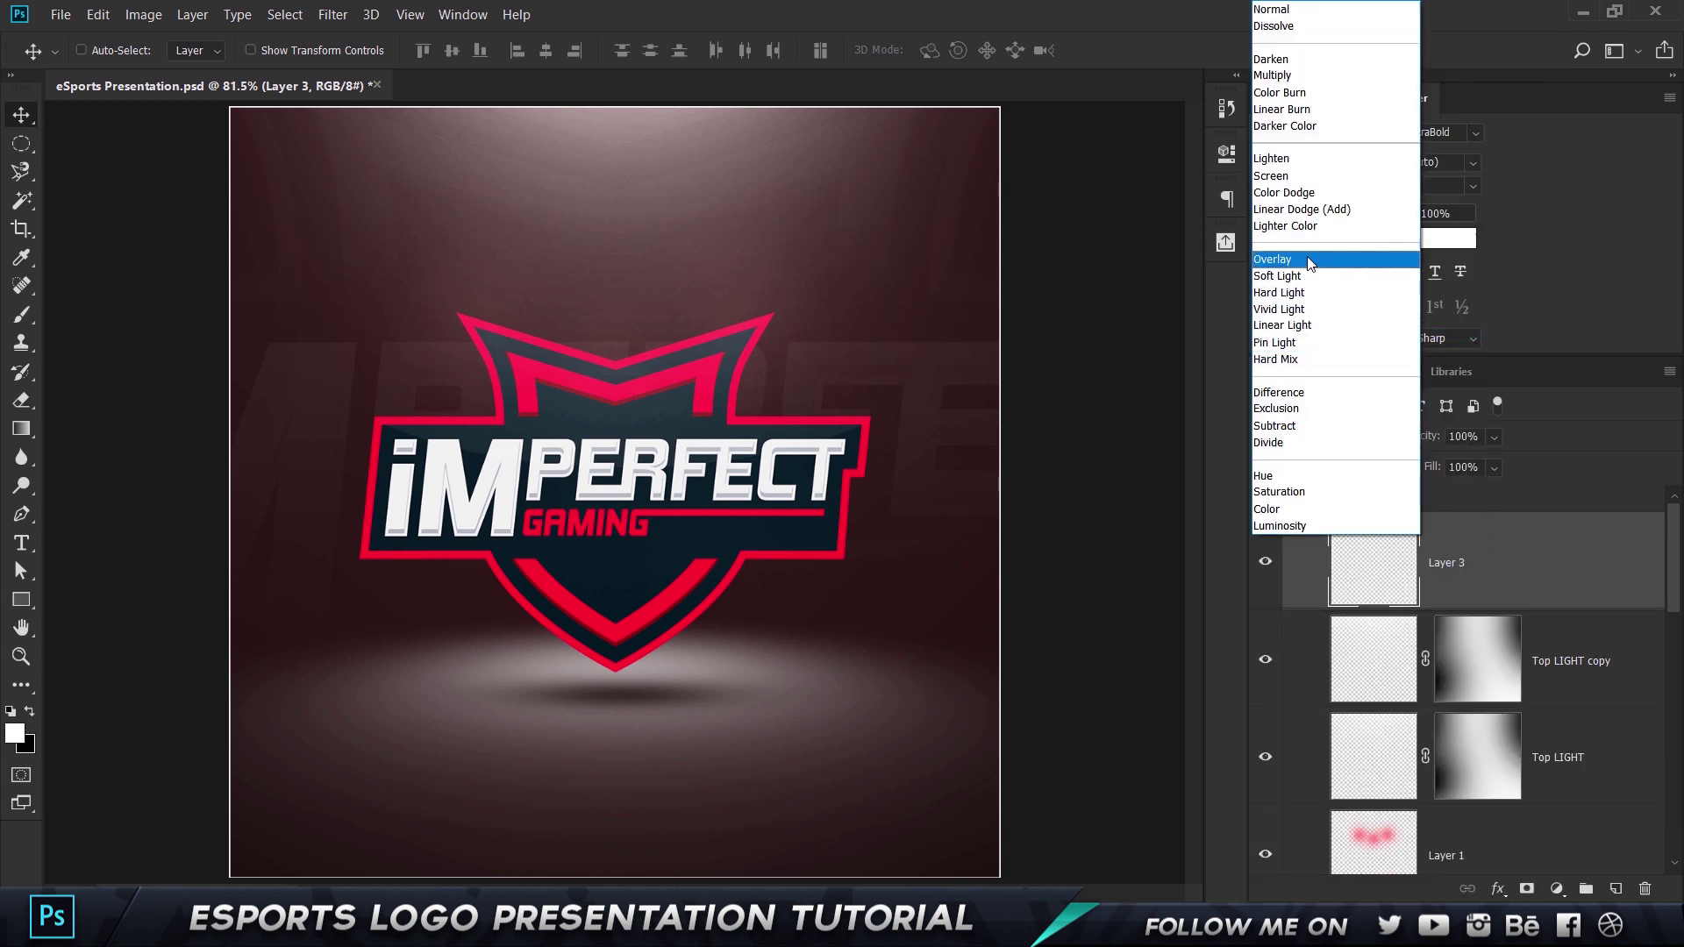
pyautogui.click(1271, 259)
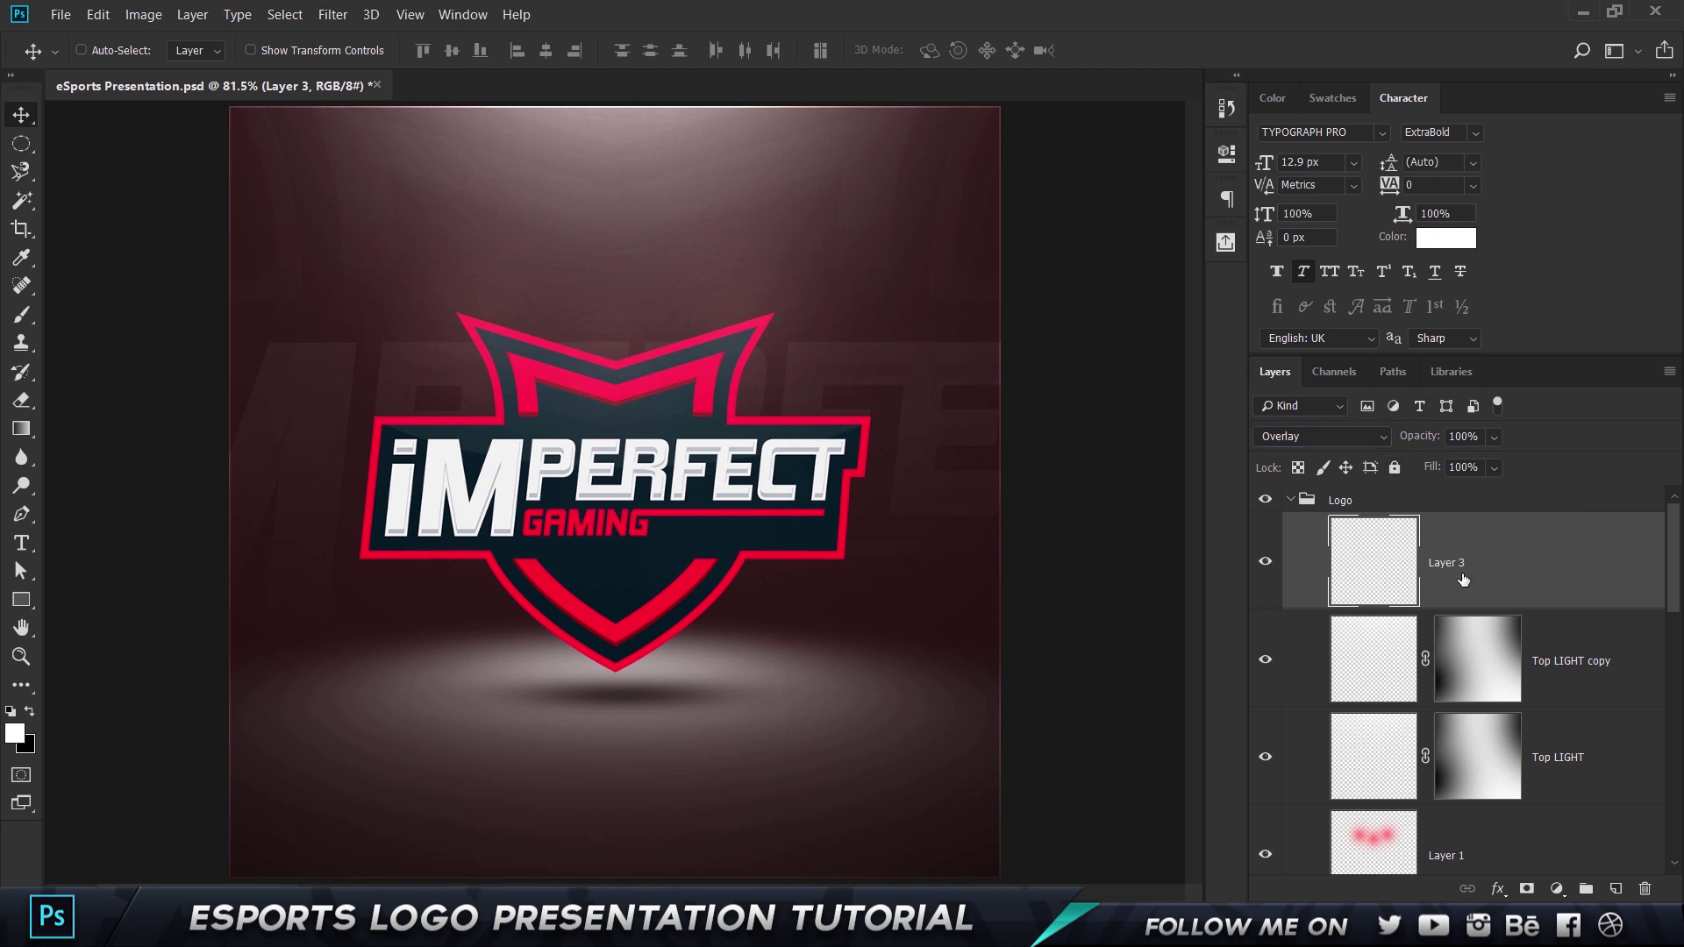
# Collapse the Logo group and add a Color Lookup adjustment above it using the filmstock_50.3dl 3DLUT at 30% opacity
pyautogui.click(1289, 499)
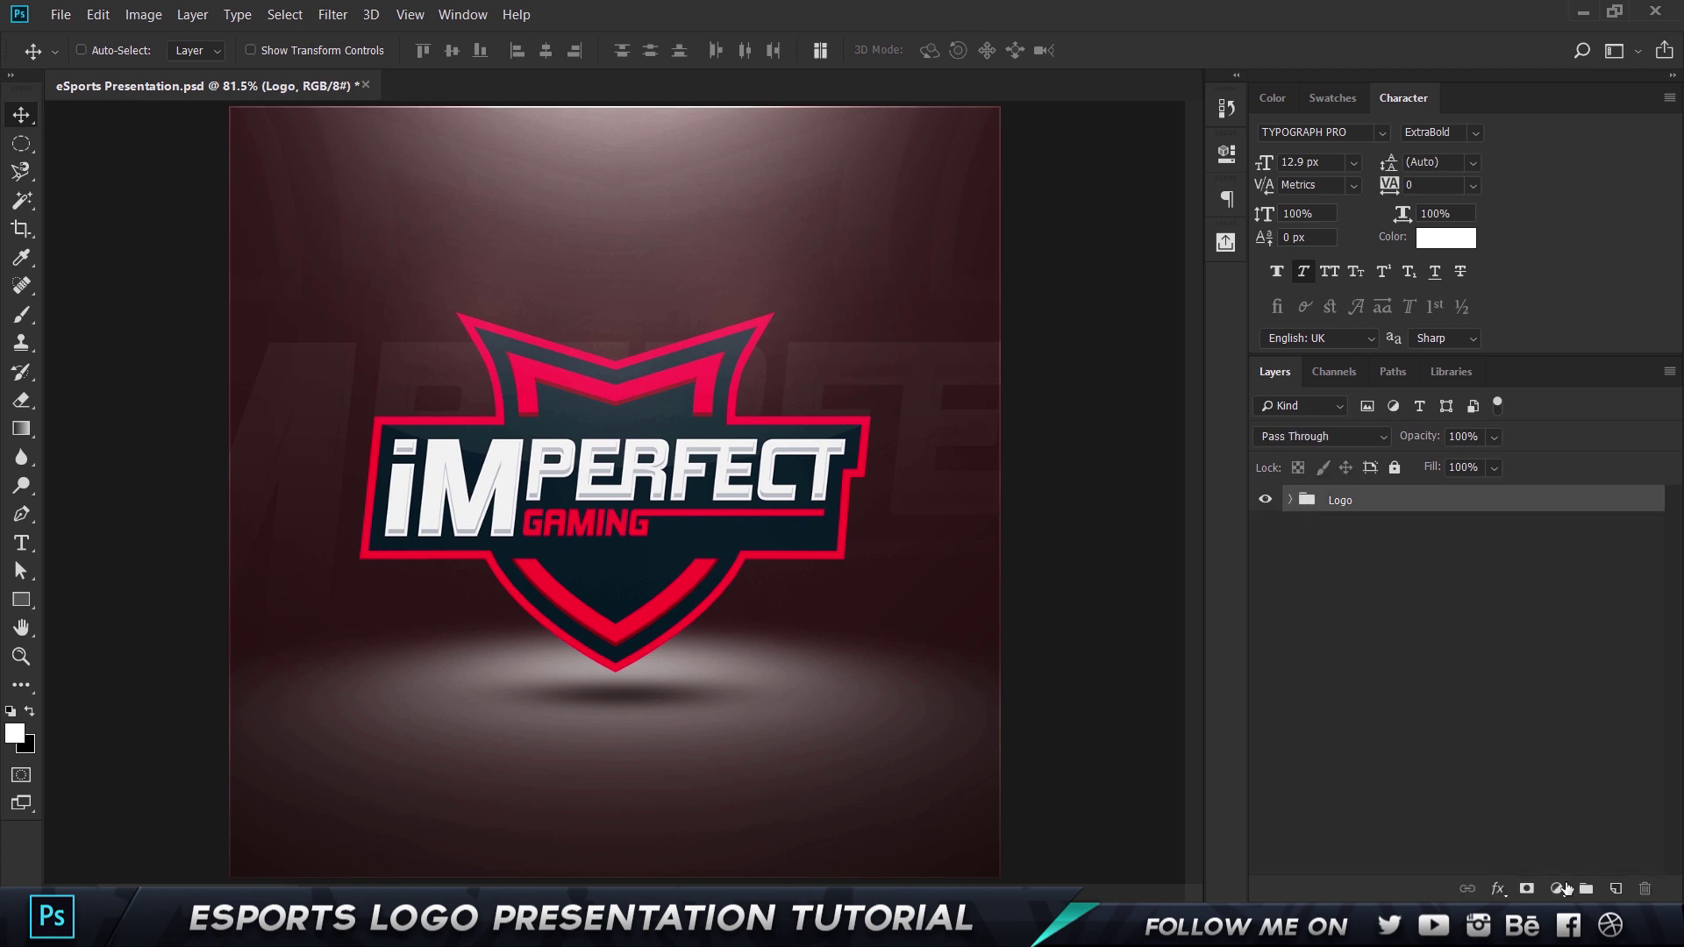
pyautogui.click(1558, 888)
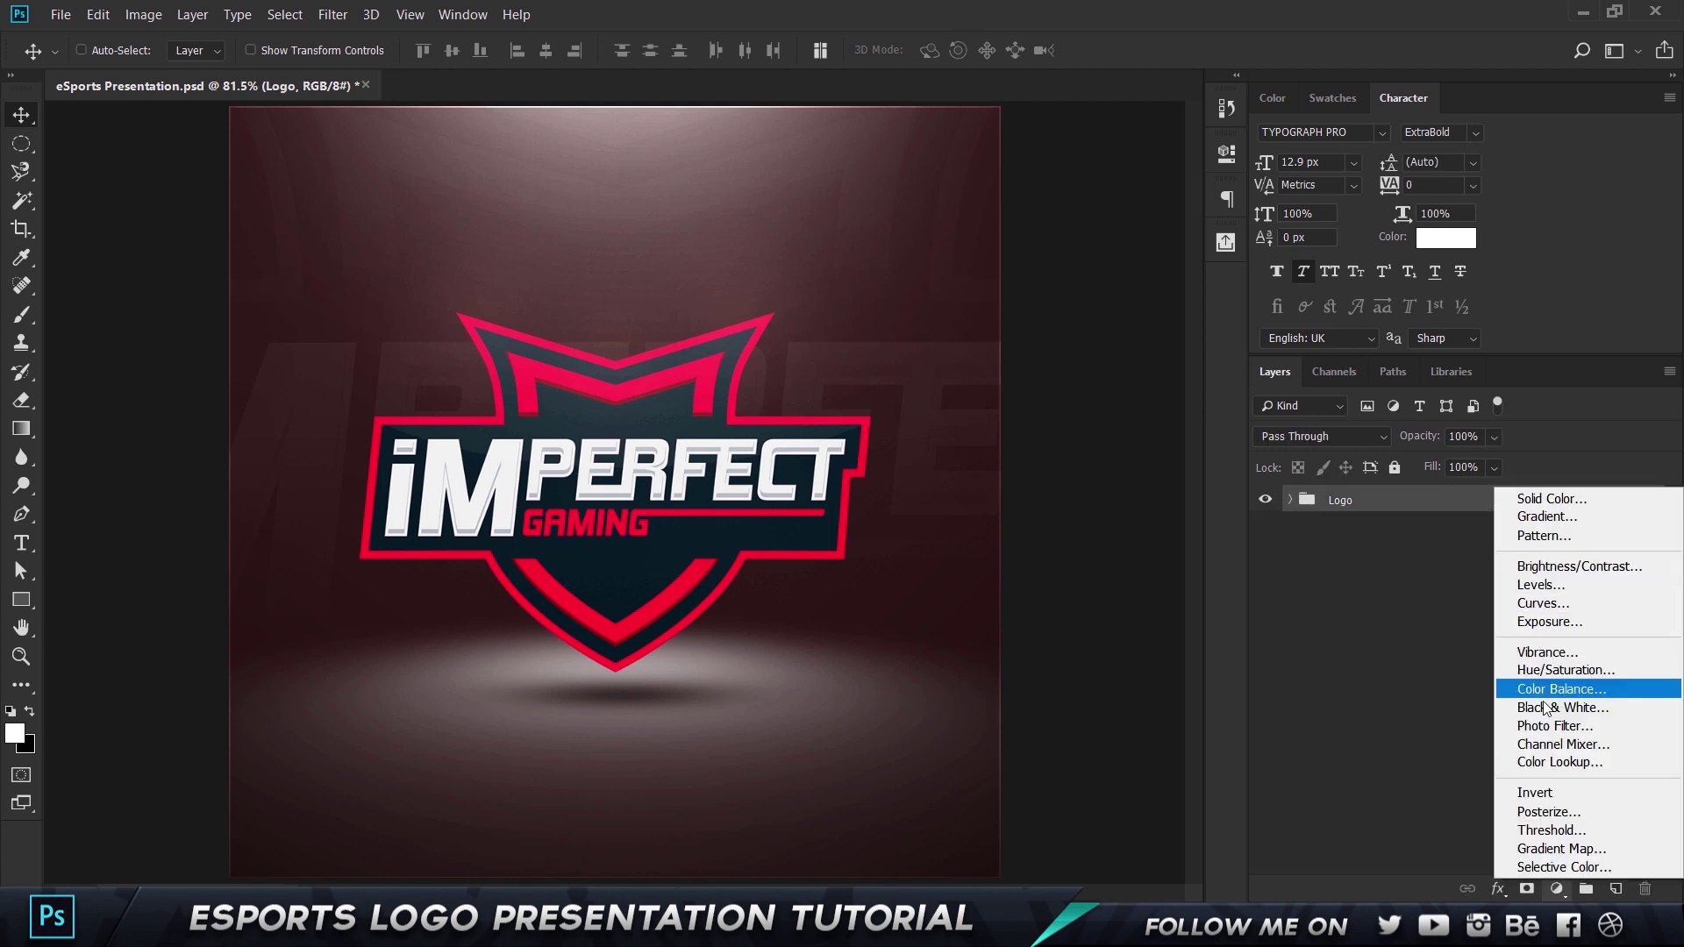
pyautogui.click(1546, 760)
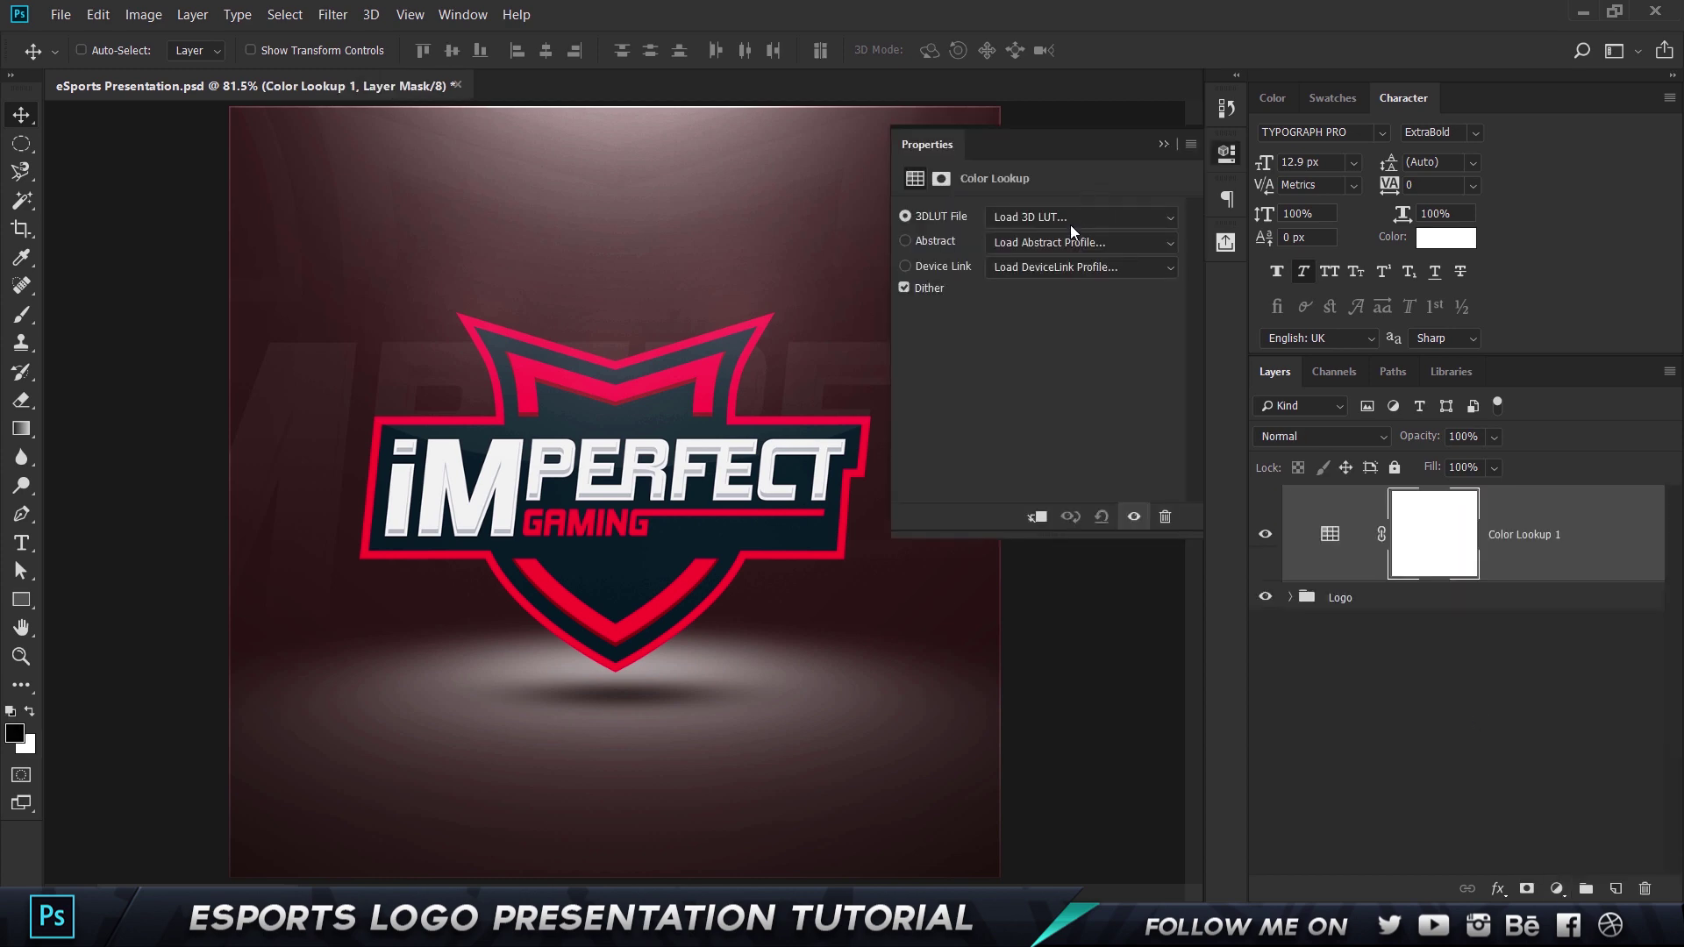
pyautogui.click(1070, 219)
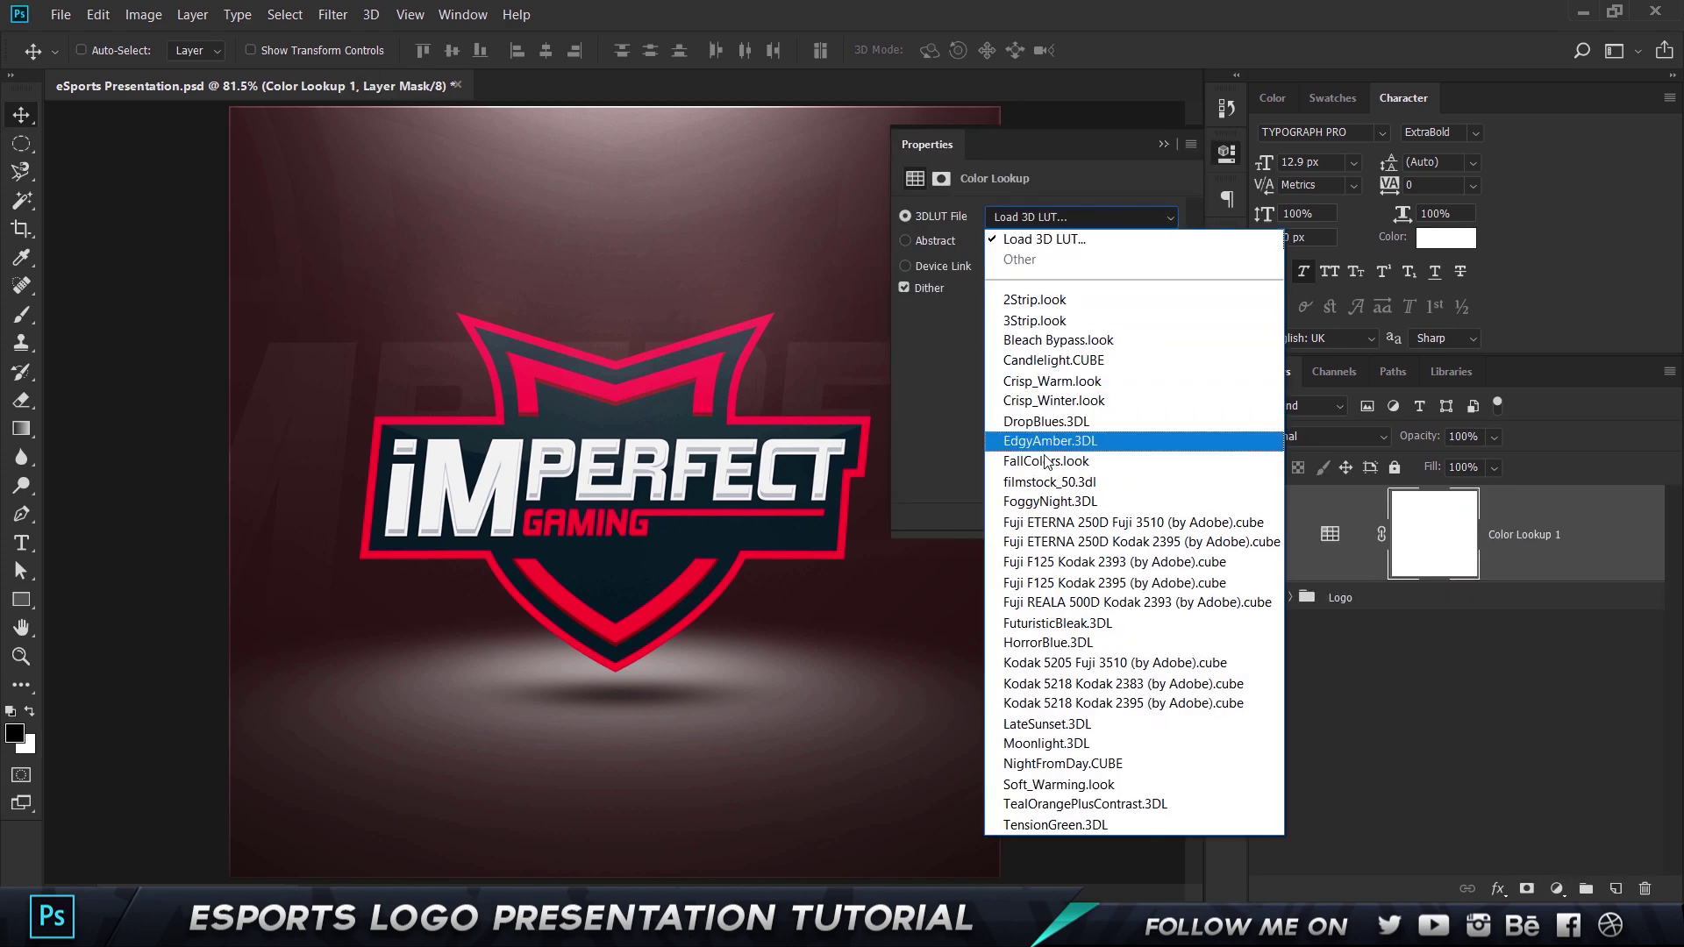
pyautogui.click(1043, 482)
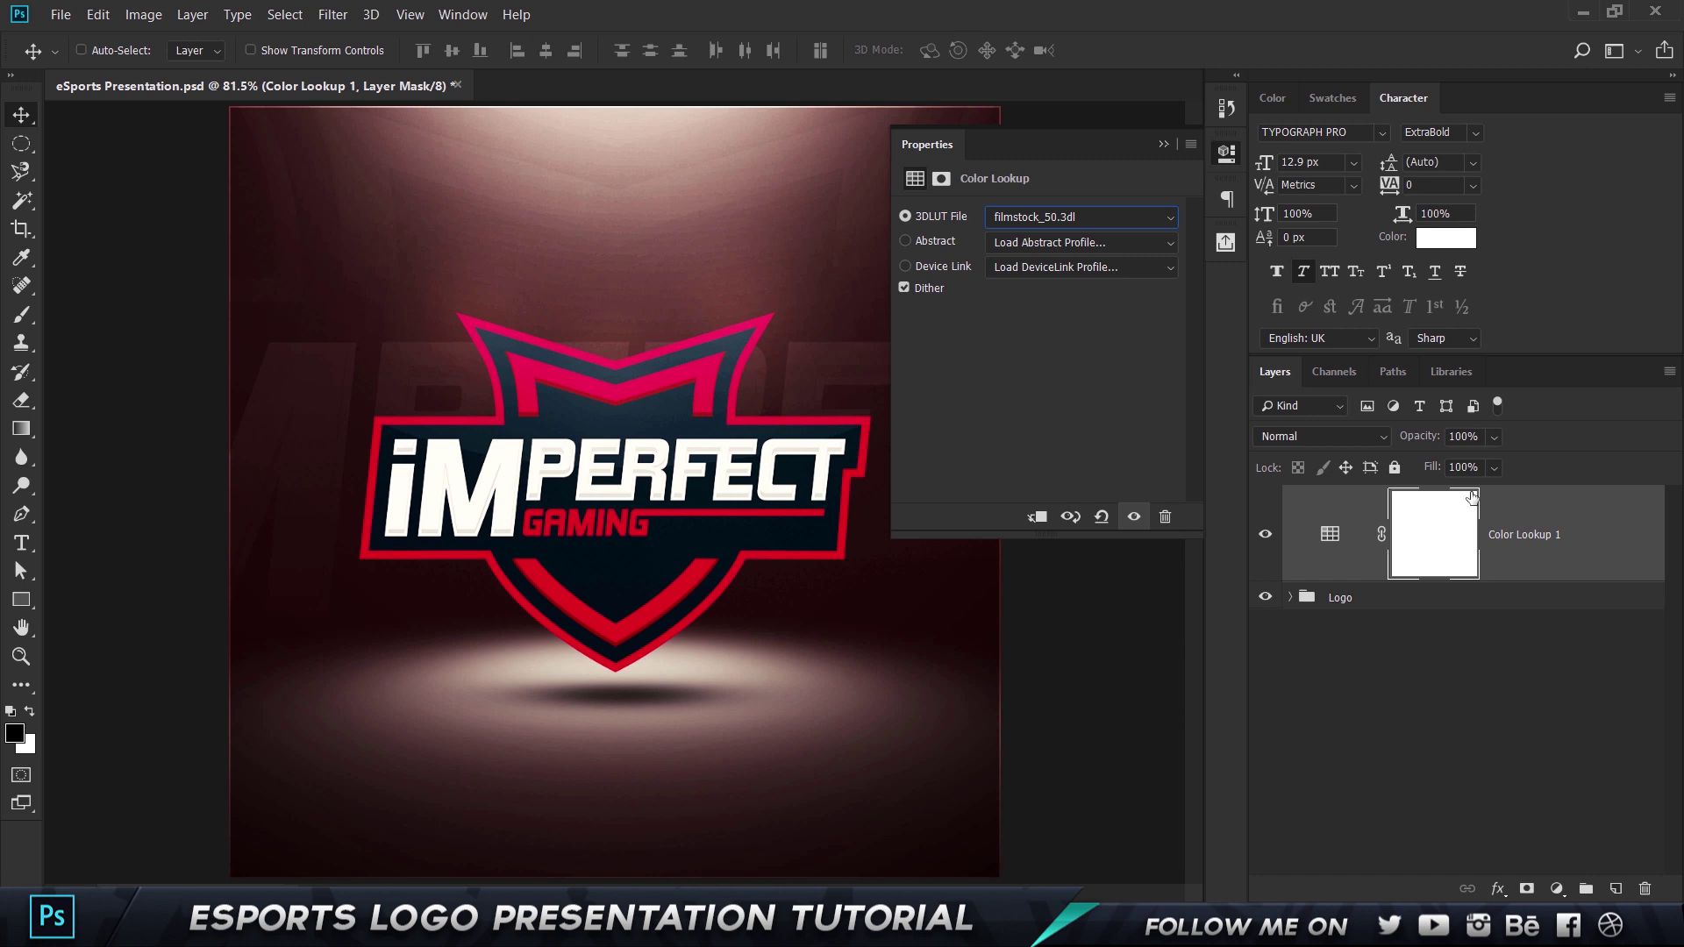
pyautogui.click(1431, 438)
pyautogui.write('30')
pyautogui.press('Return')
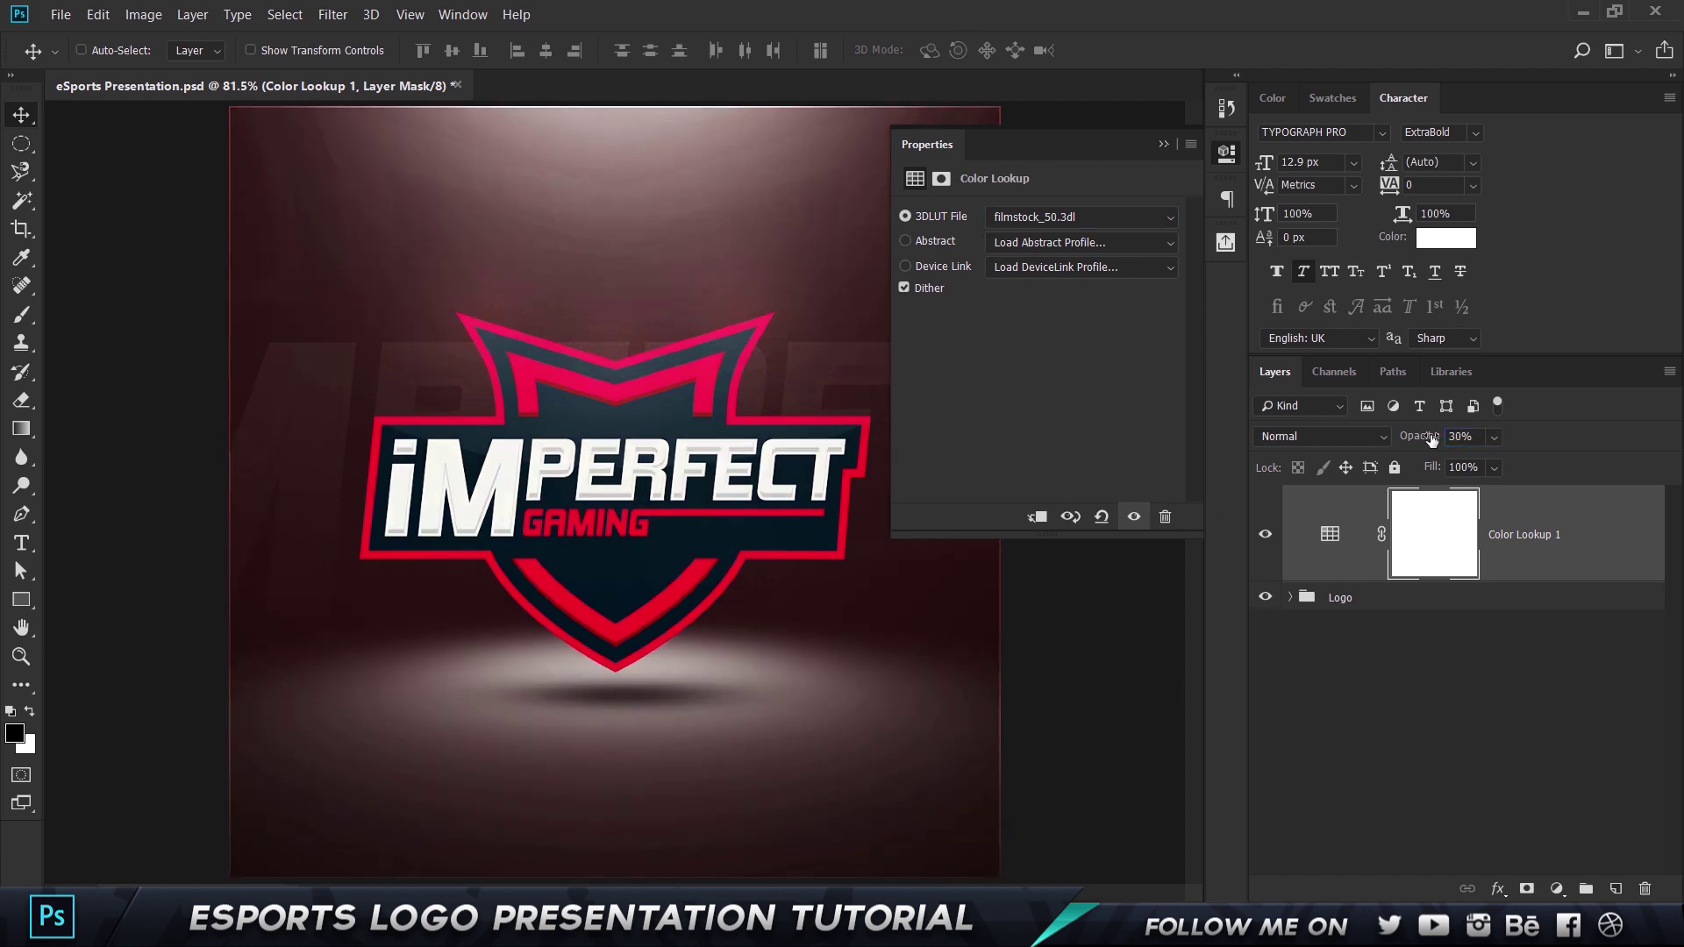
# Toggle the visibility of Color Lookup 1 to compare the artwork with and without the colour grade
pyautogui.click(1264, 534)
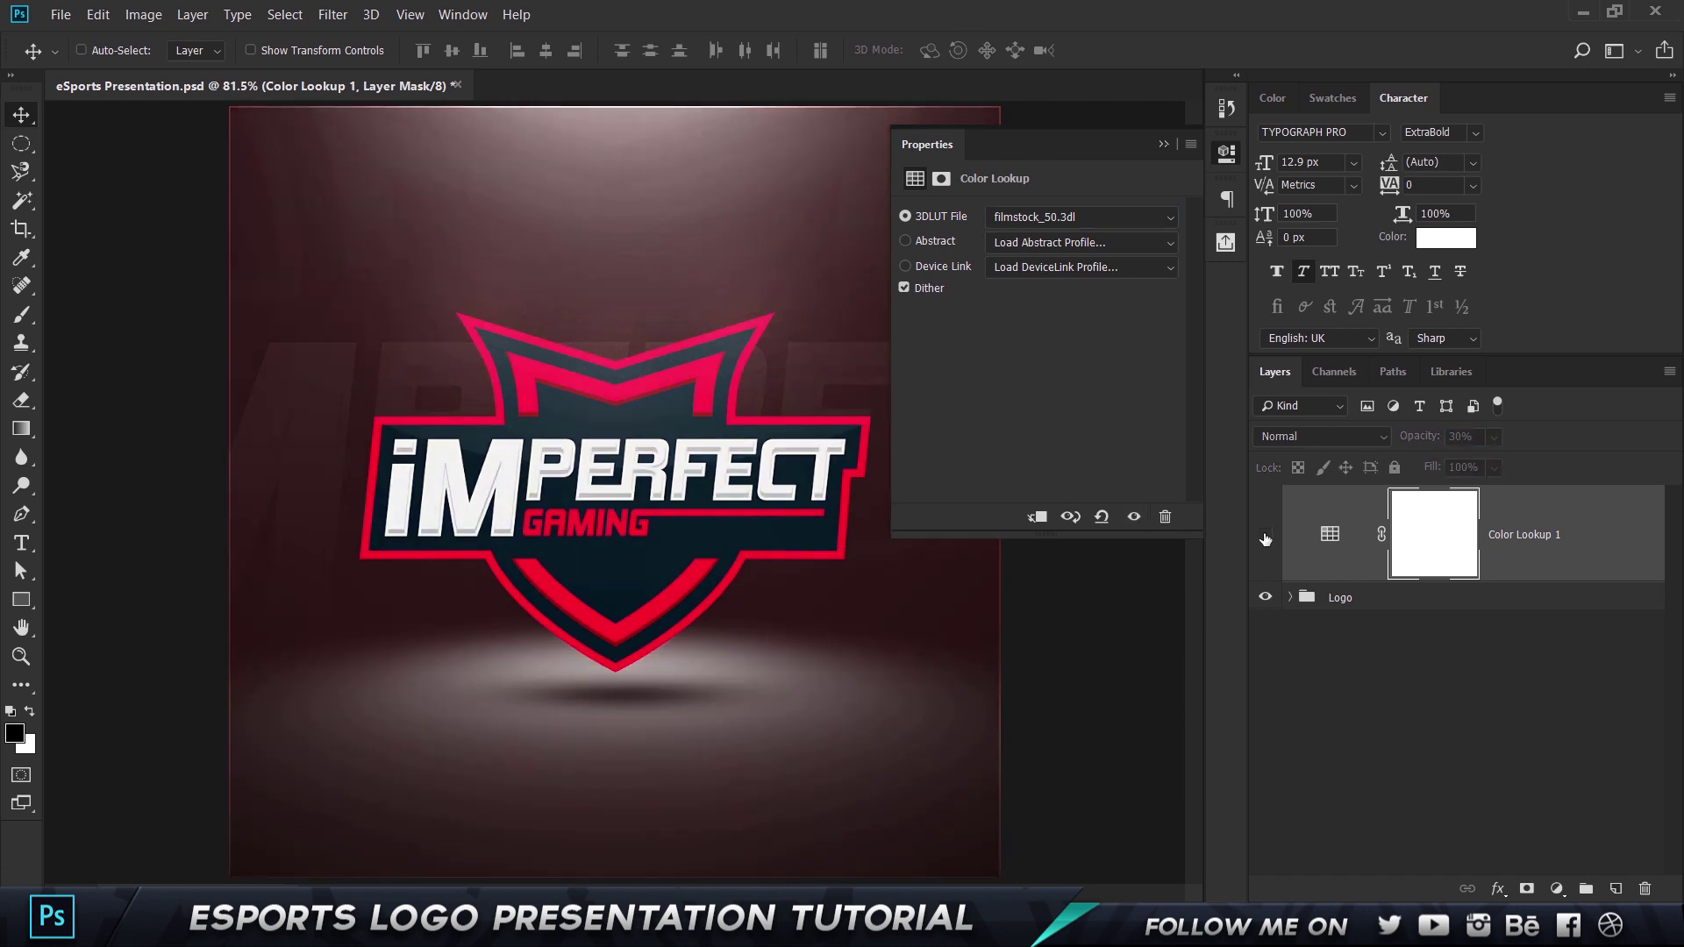
pyautogui.click(1265, 535)
pyautogui.click(1265, 534)
pyautogui.click(1265, 534)
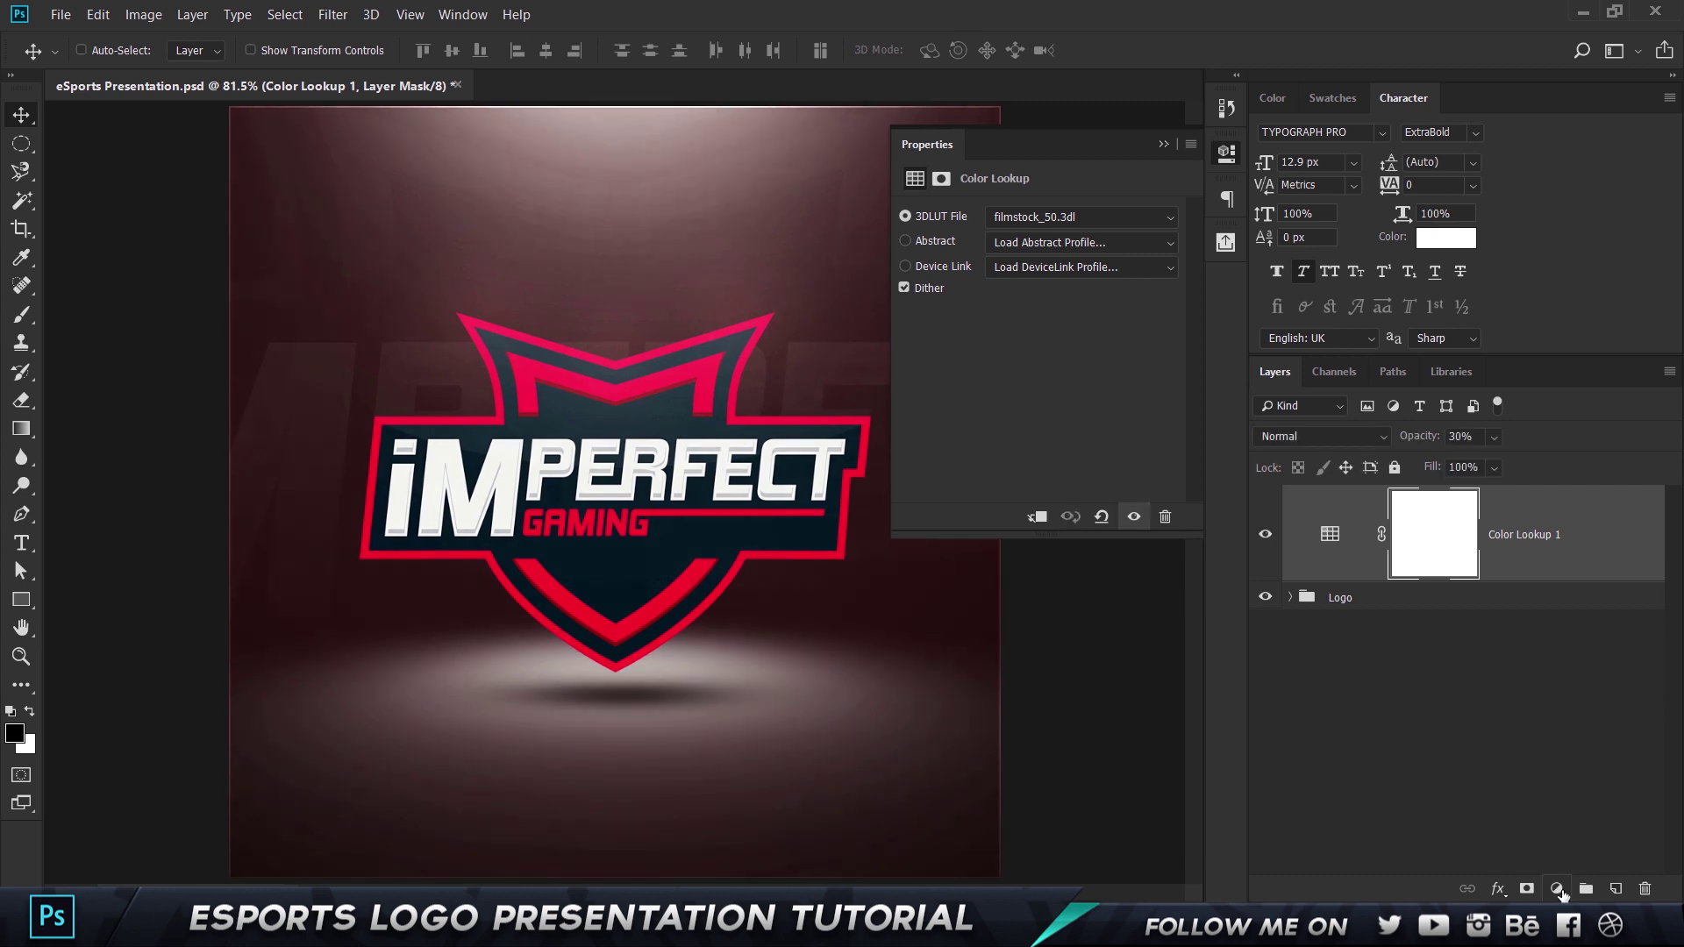
# Add a second Color Lookup adjustment above Color Lookup 1 using the Crisp_Warm.look 3DLUT
pyautogui.click(1558, 888)
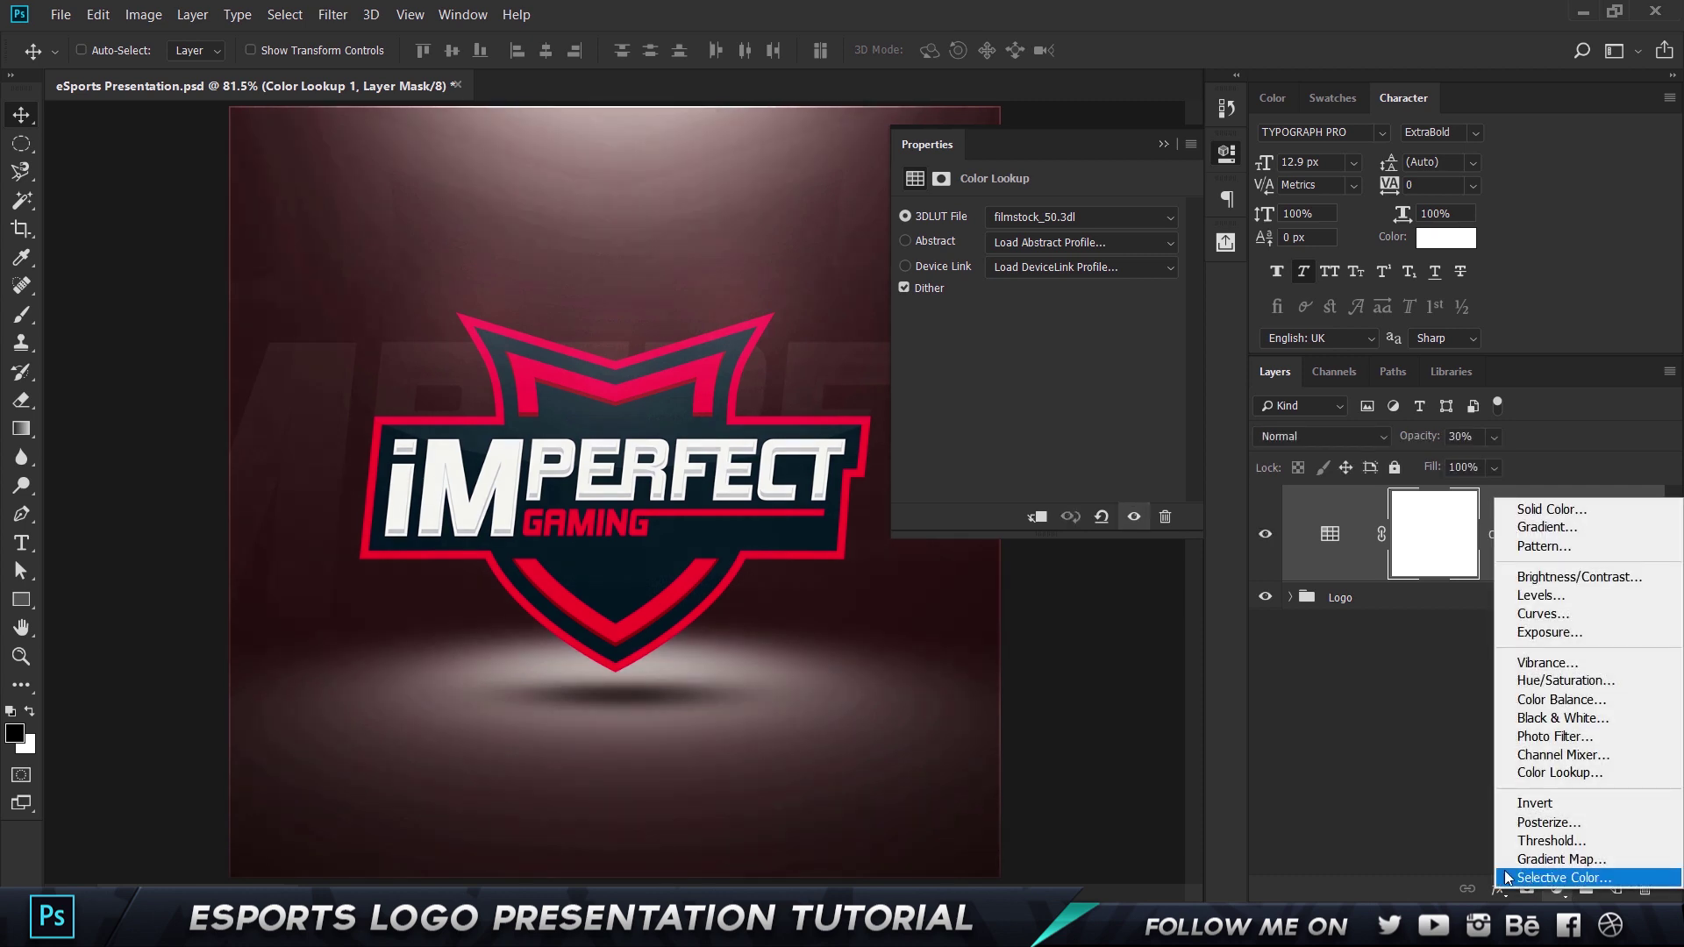
pyautogui.click(1558, 772)
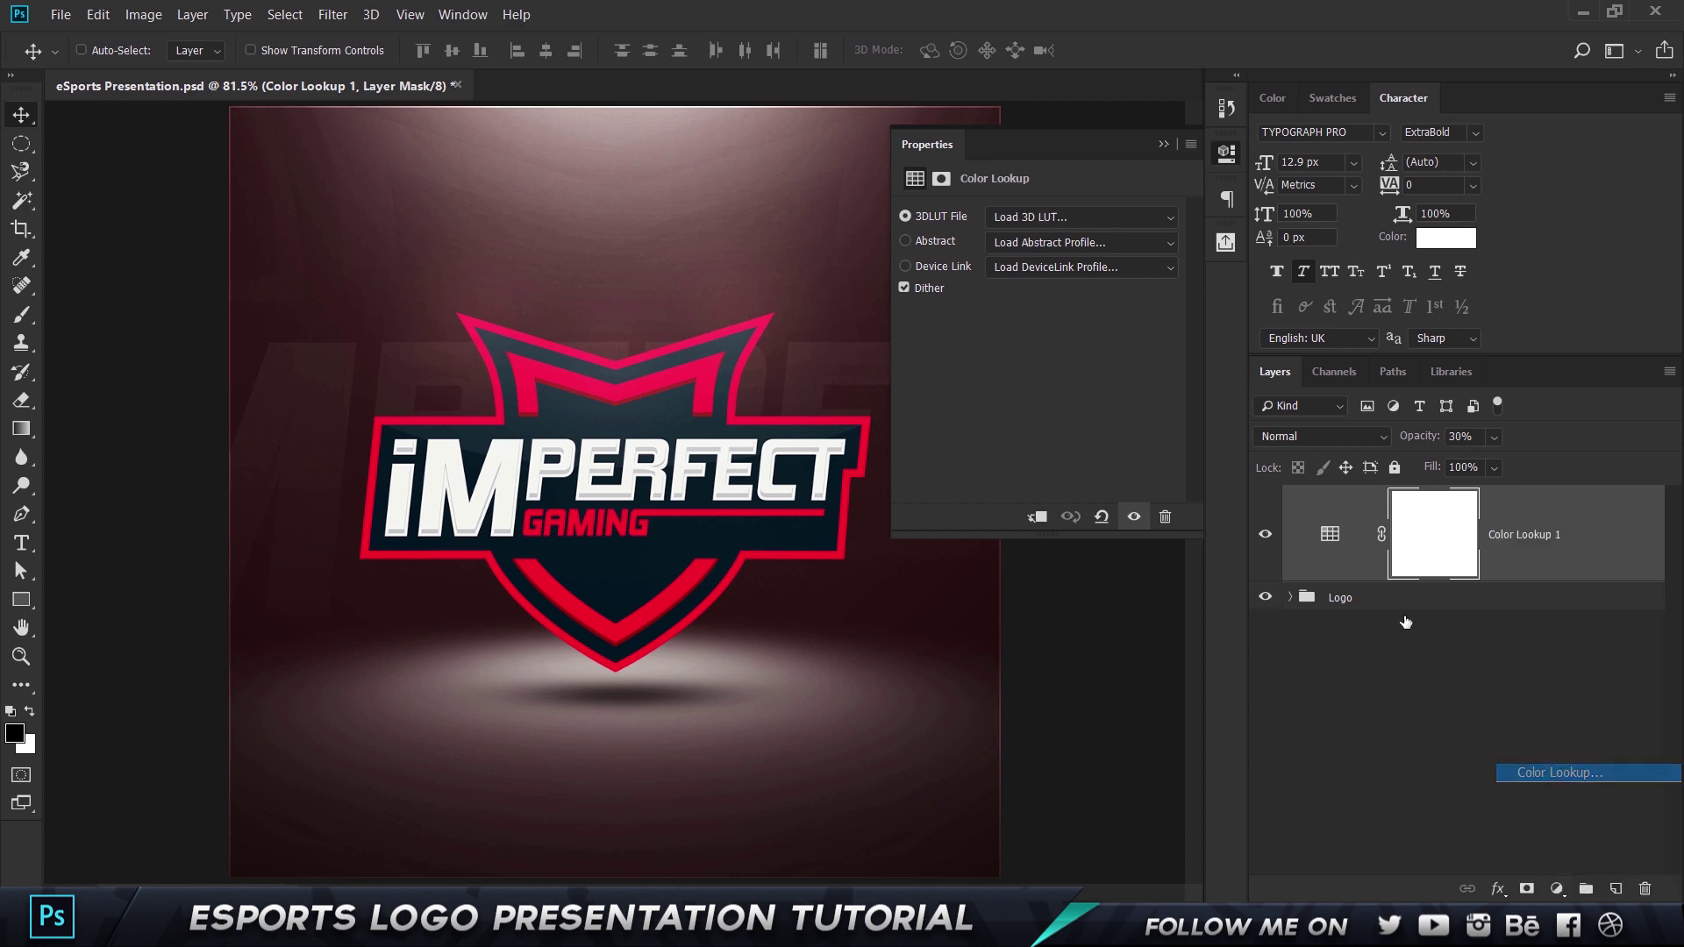
pyautogui.click(1086, 215)
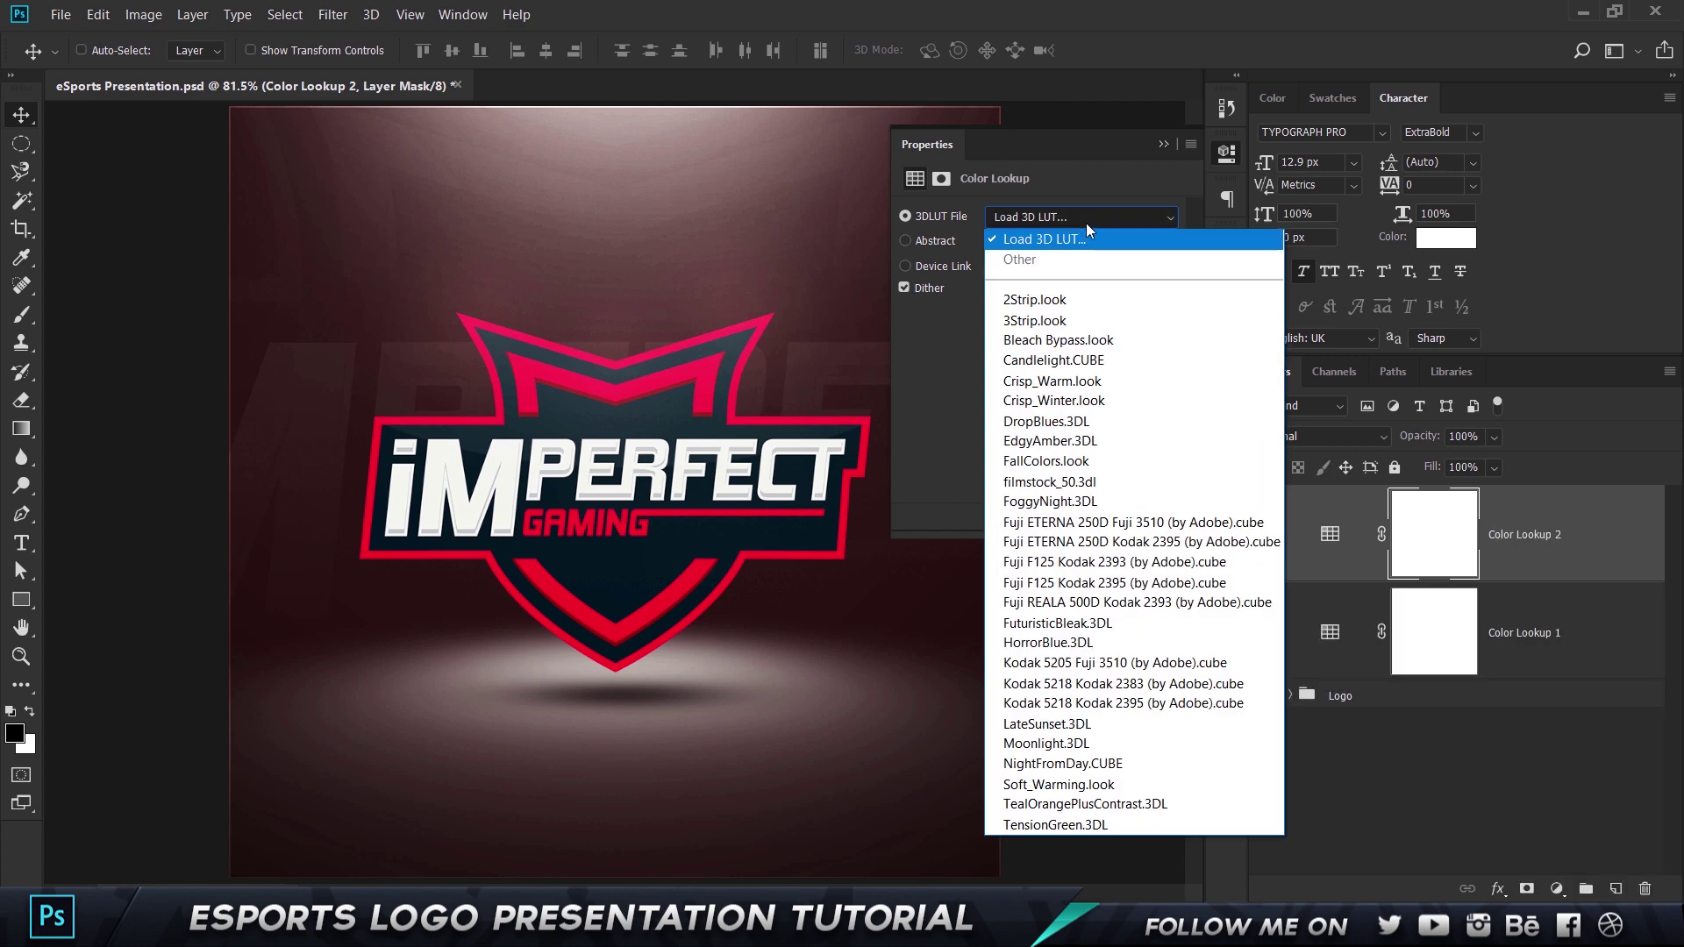
pyautogui.click(1052, 382)
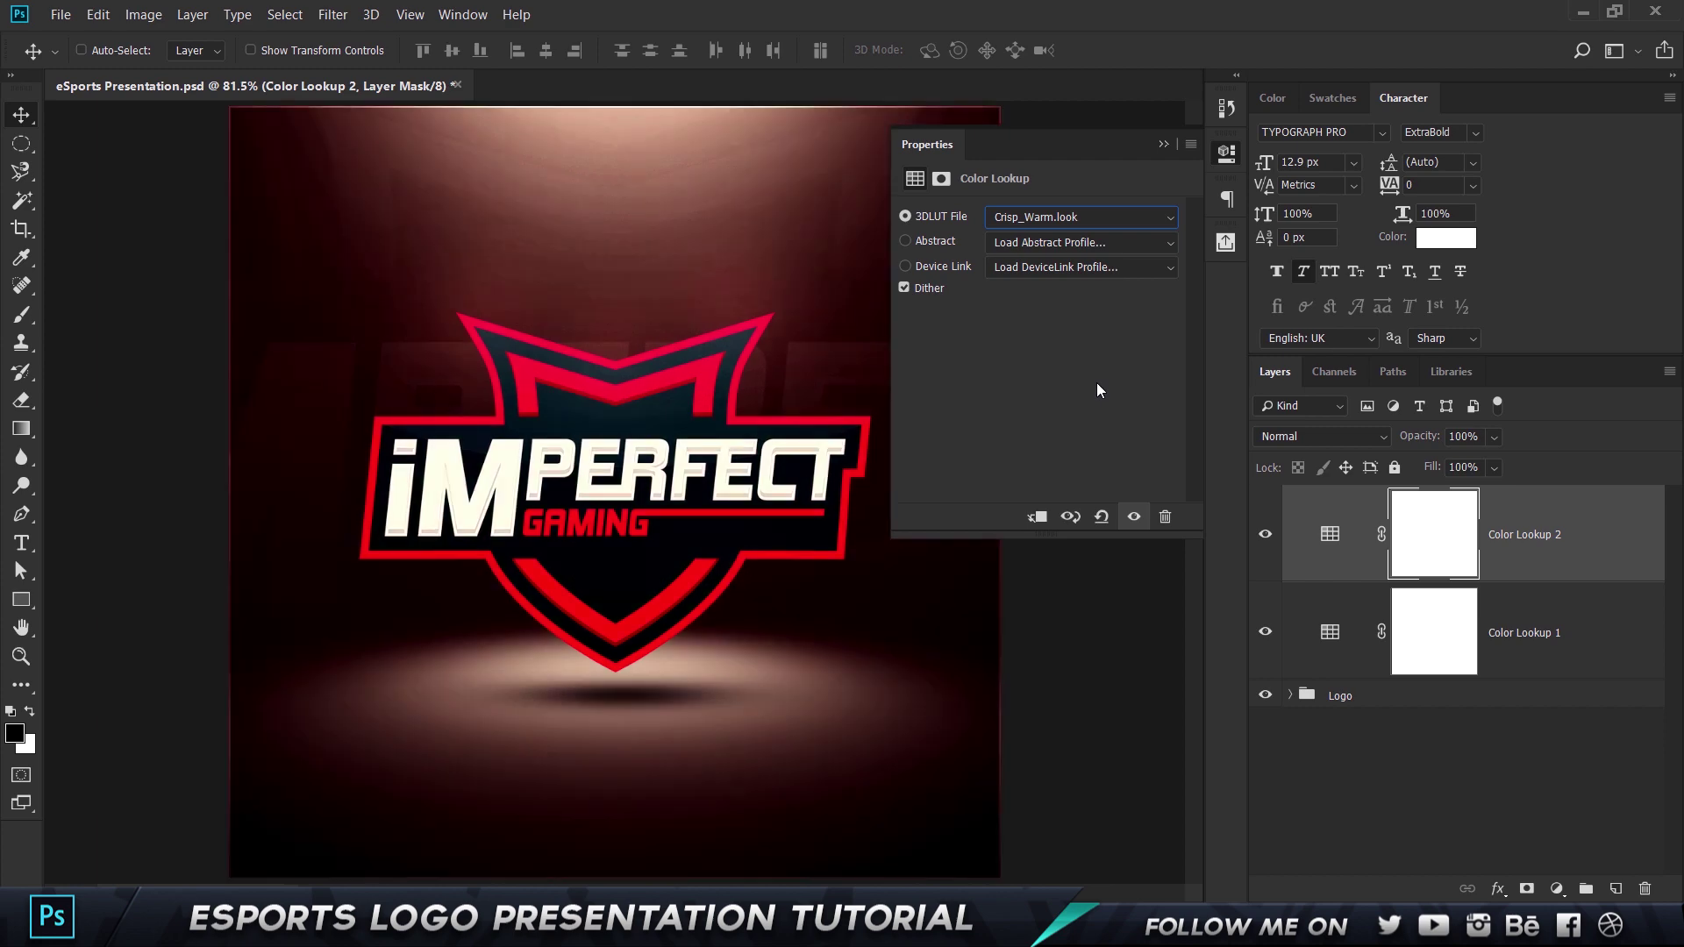
# Try the Crisp_Winter.look 3DLUT on Color Lookup 2 and return to Crisp_Warm.look
pyautogui.click(1087, 217)
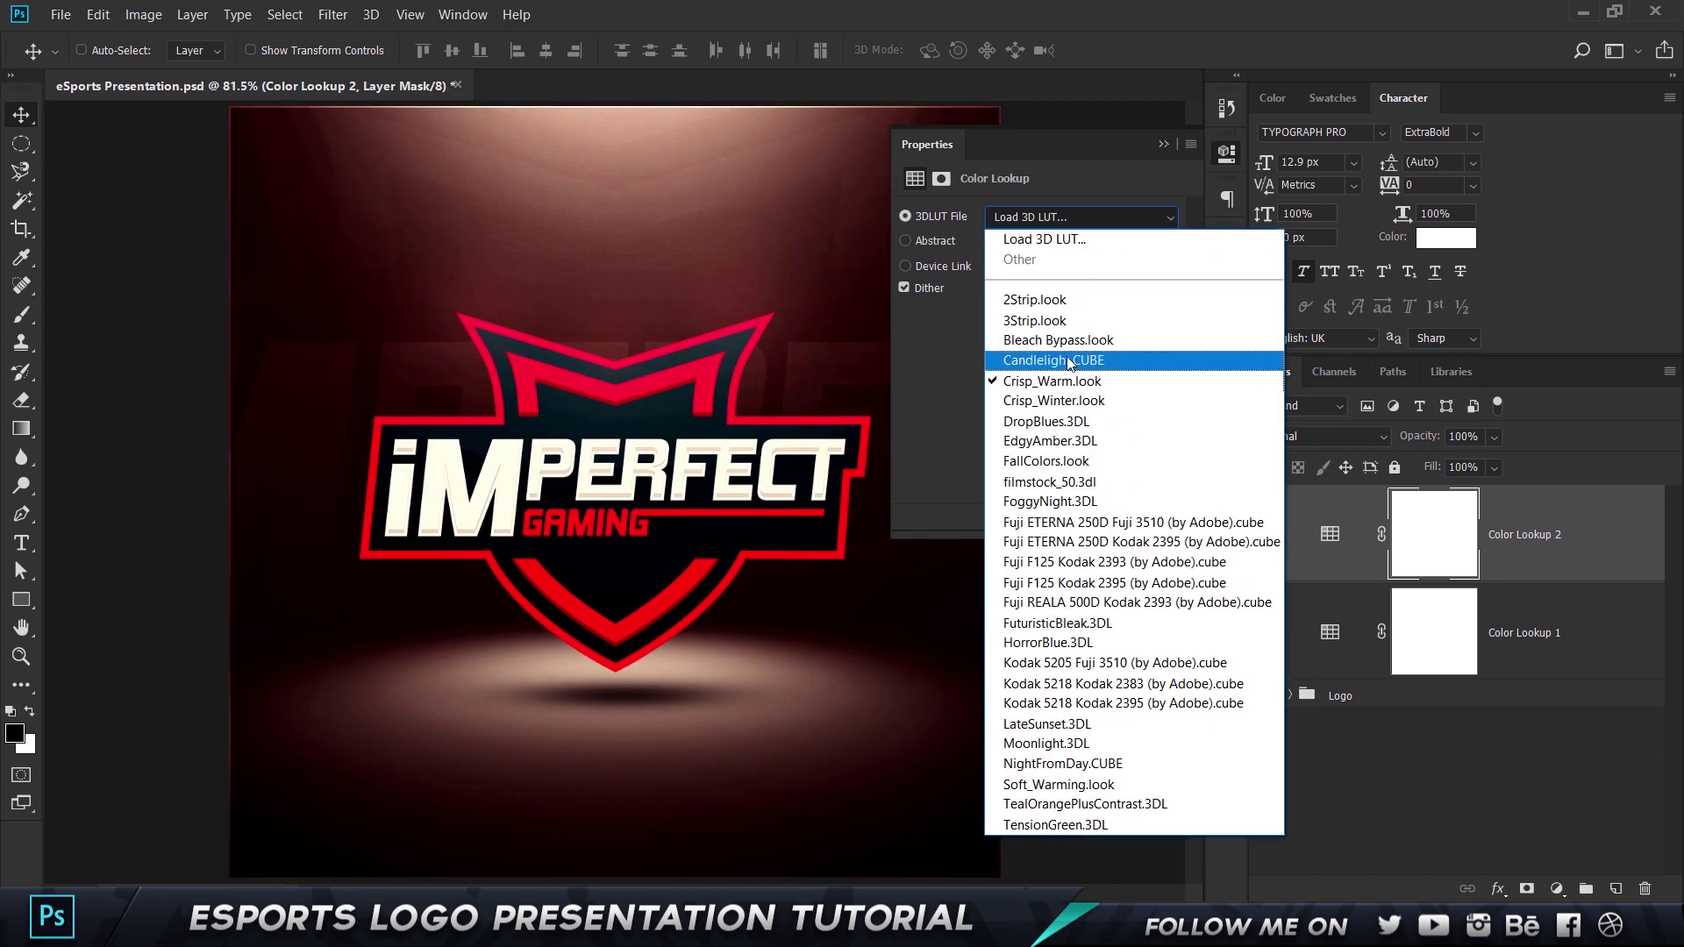
pyautogui.click(1069, 401)
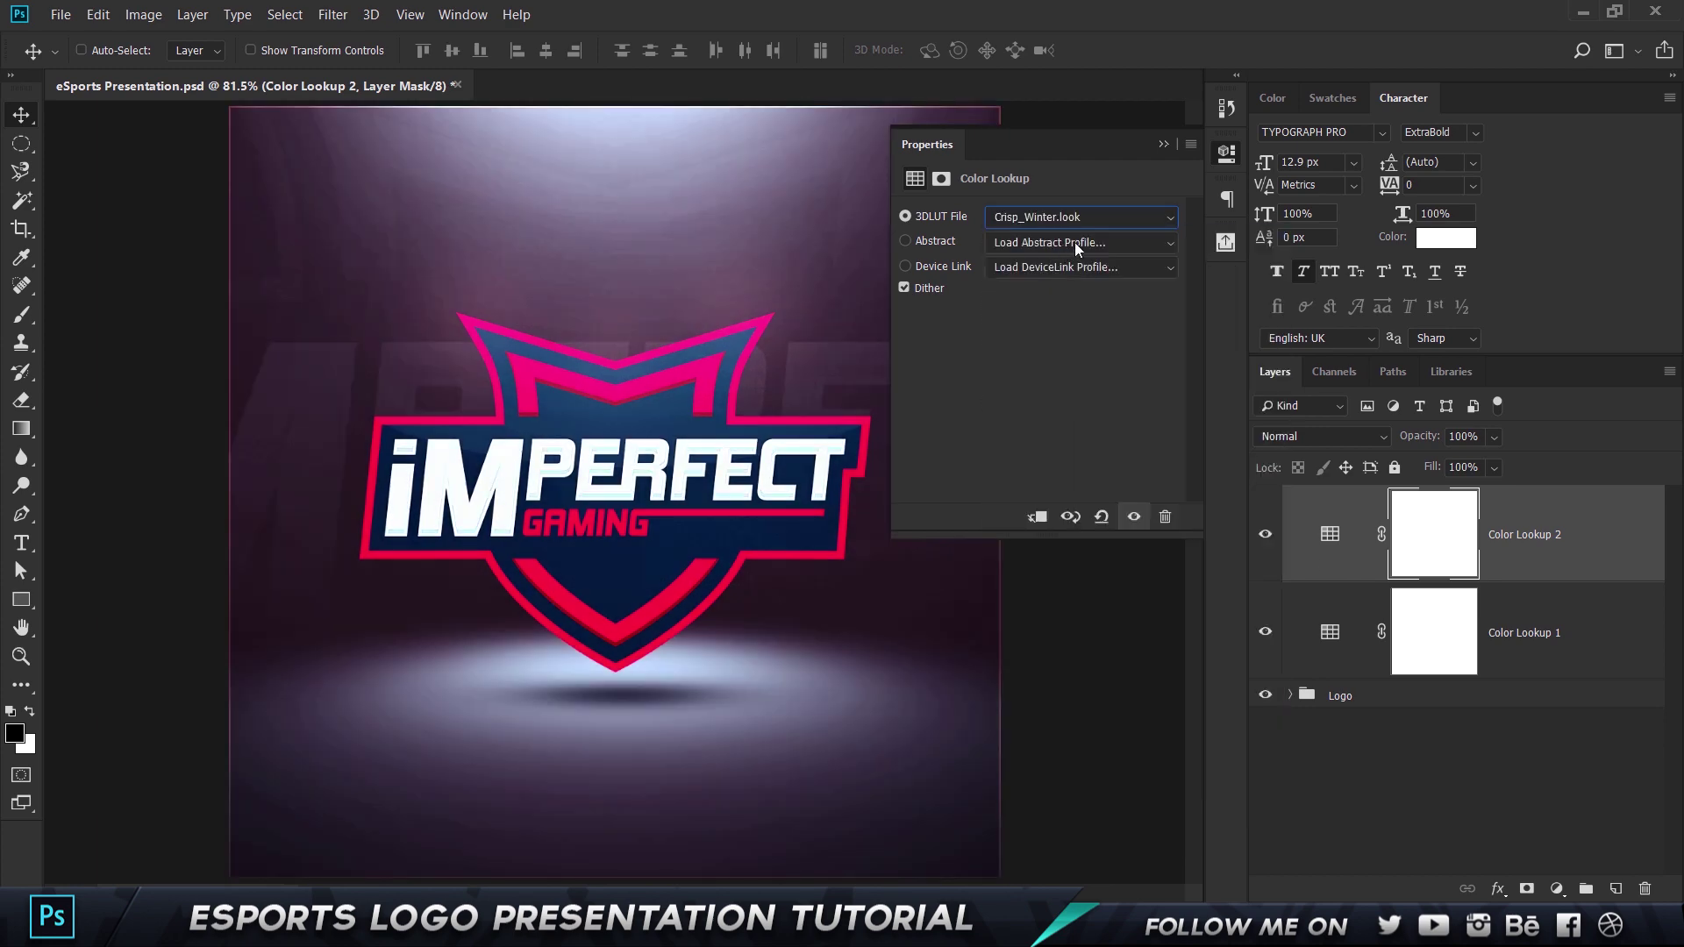
pyautogui.click(1077, 218)
pyautogui.click(1058, 378)
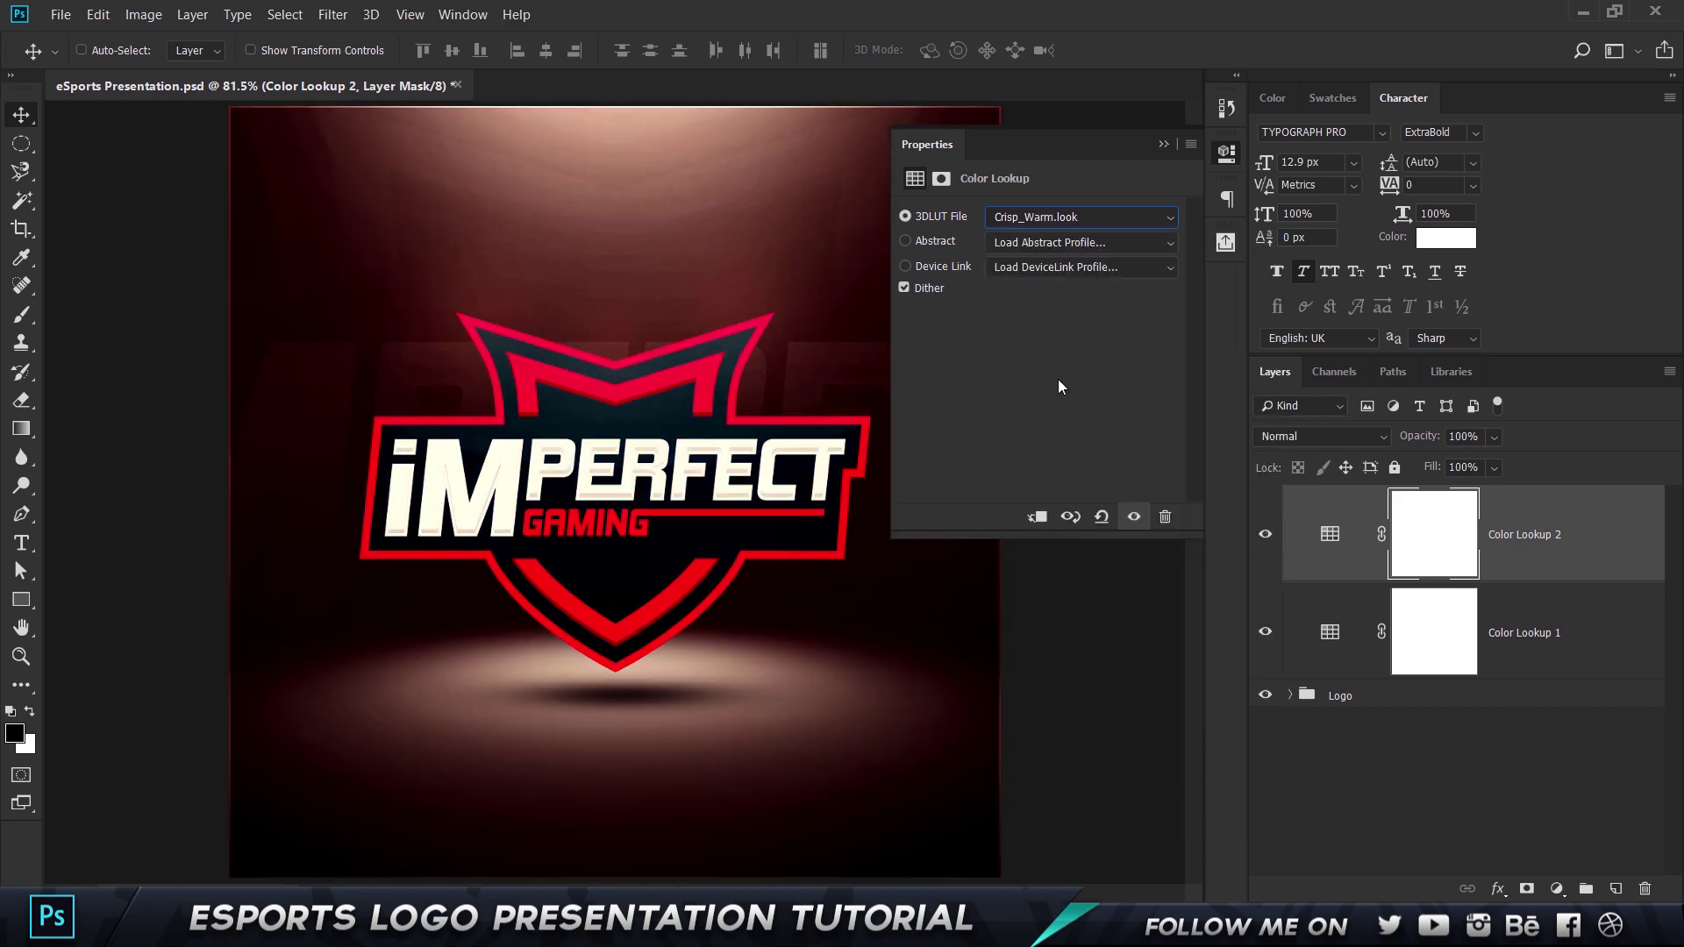
# Set the opacity of Color Lookup 2 to 20%
pyautogui.click(1403, 435)
pyautogui.write('20')
pyautogui.press('Return')
pyautogui.press('x')
pyautogui.hotkey('ctrl', '2')
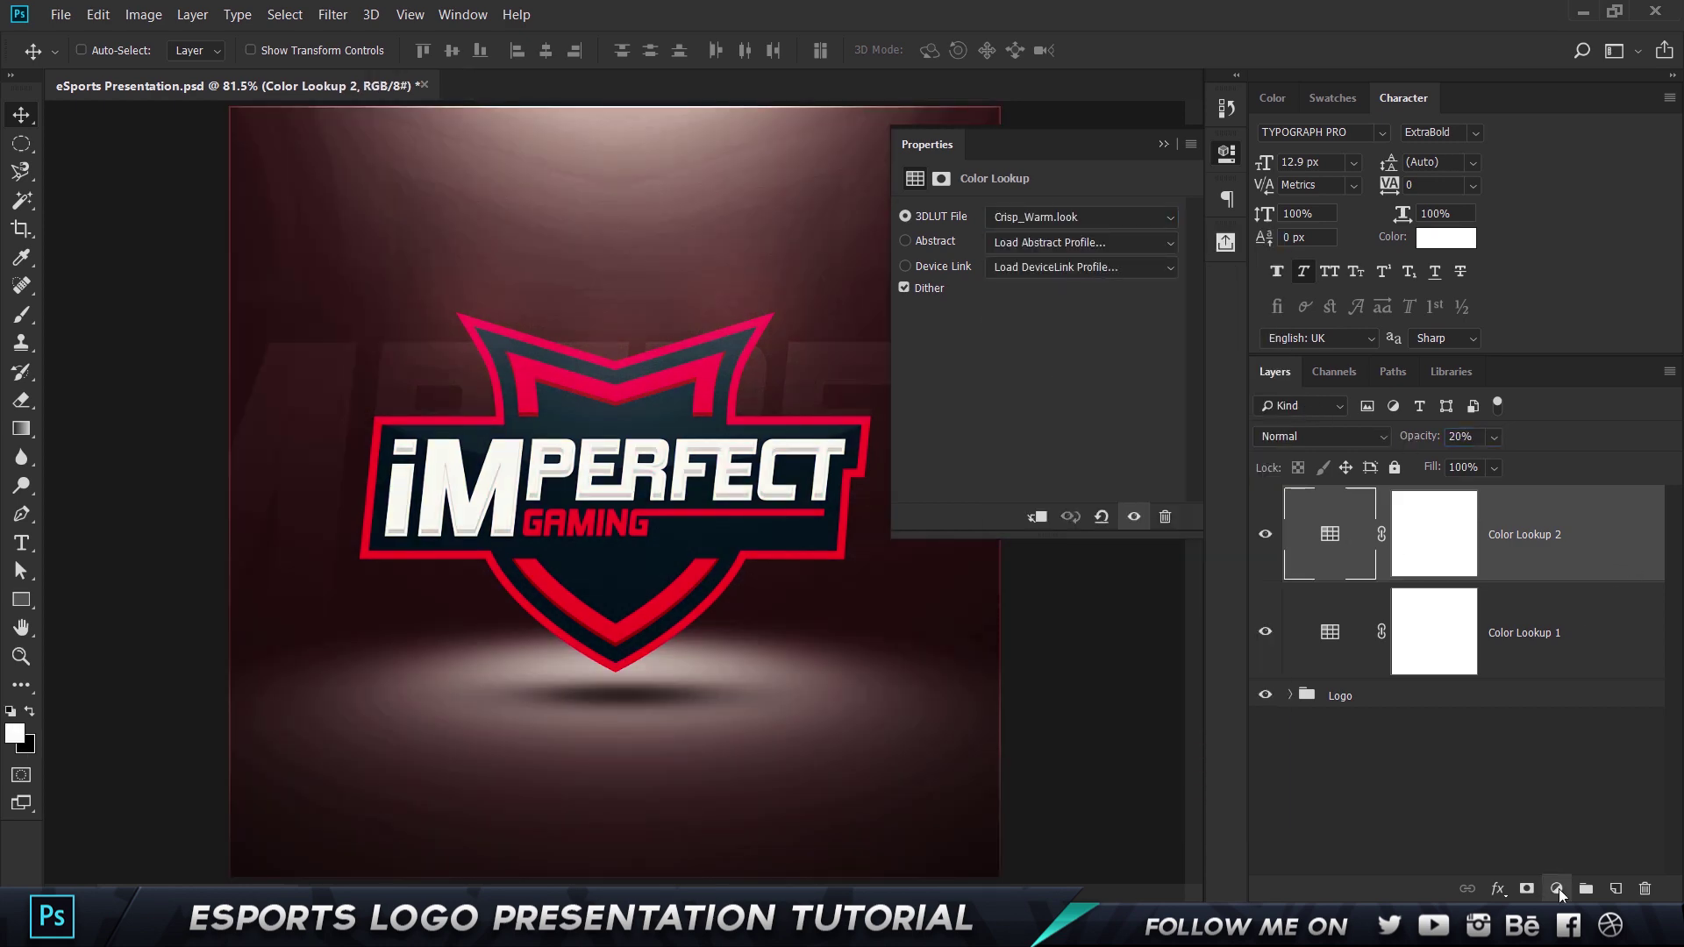
# Add a third Color Lookup adjustment on top at 30% opacity with the 3Strip.look 3DLUT
pyautogui.click(1558, 888)
pyautogui.click(1565, 768)
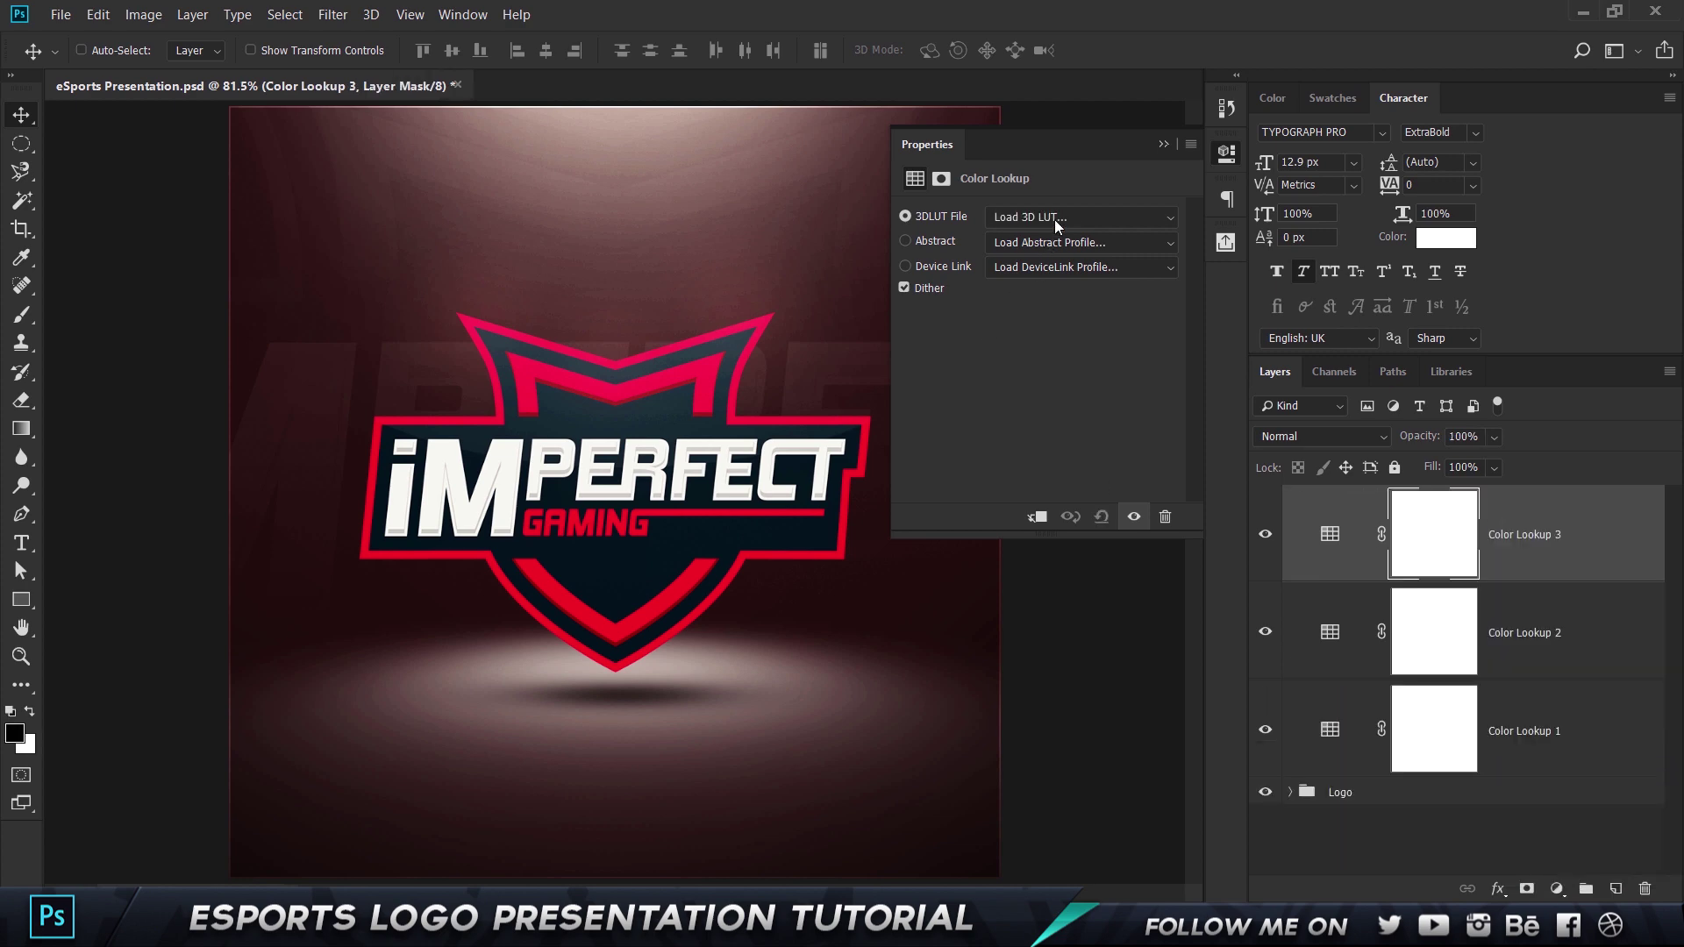
pyautogui.click(1418, 438)
pyautogui.write('30')
pyautogui.click(1031, 218)
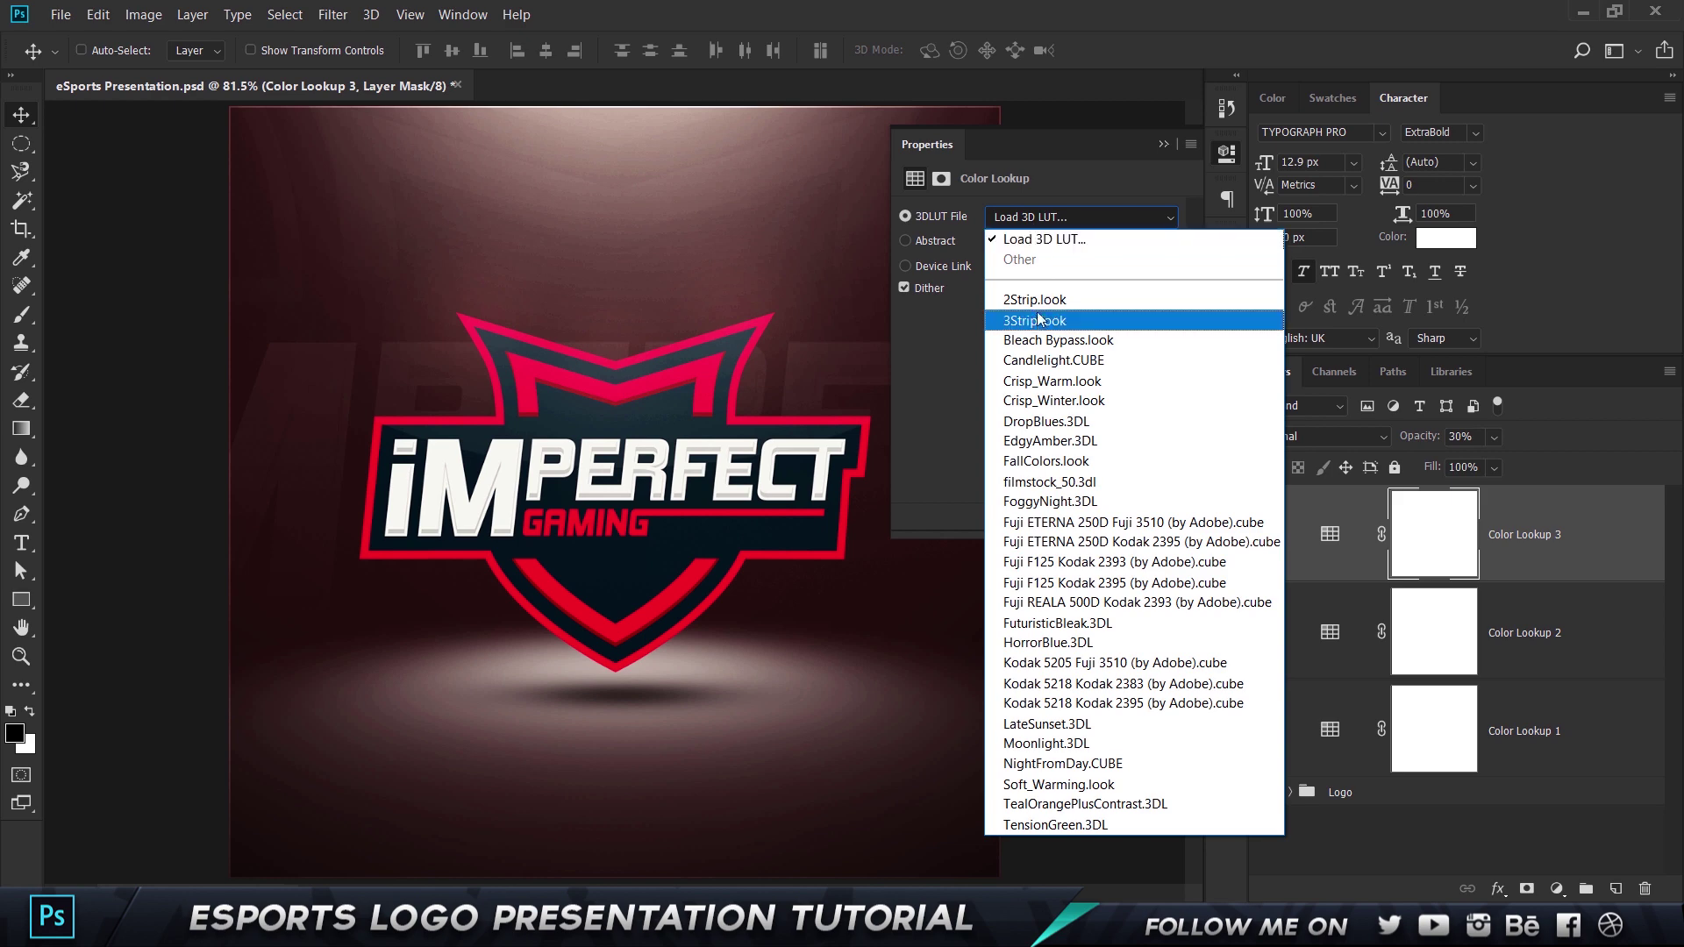
pyautogui.click(1037, 318)
# Try the 2Strip.look 3DLUT on Color Lookup 3 and return to 3Strip.look
pyautogui.click(1040, 220)
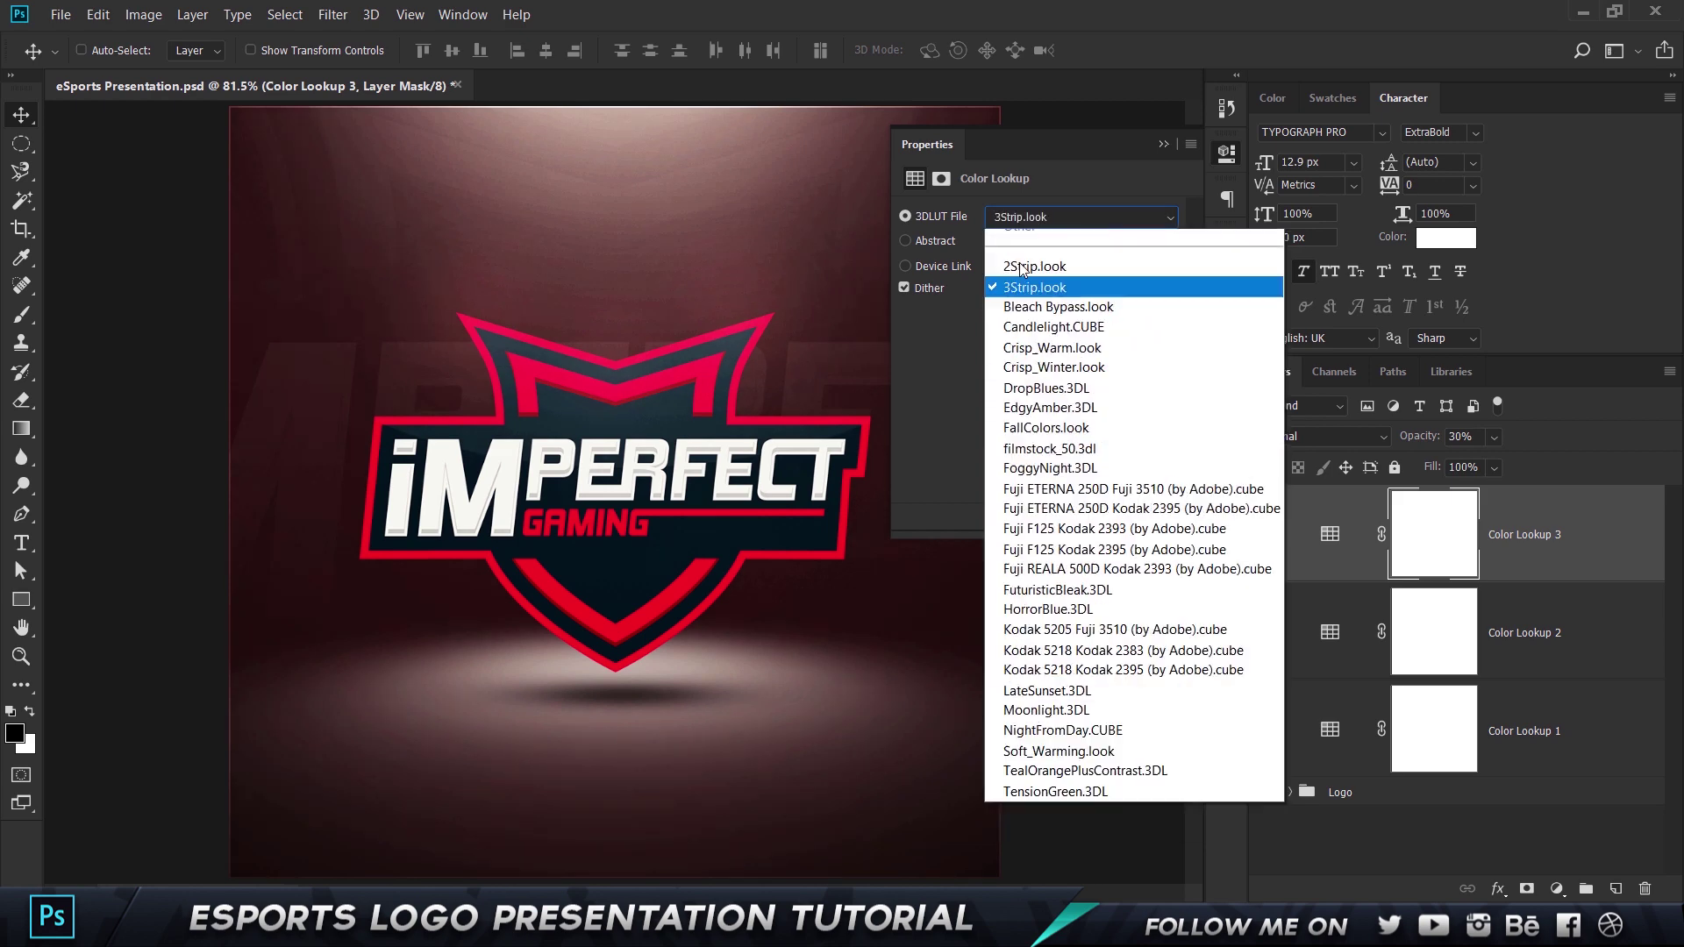
pyautogui.scroll(1, 1035, 280)
pyautogui.click(1027, 290)
pyautogui.click(1057, 219)
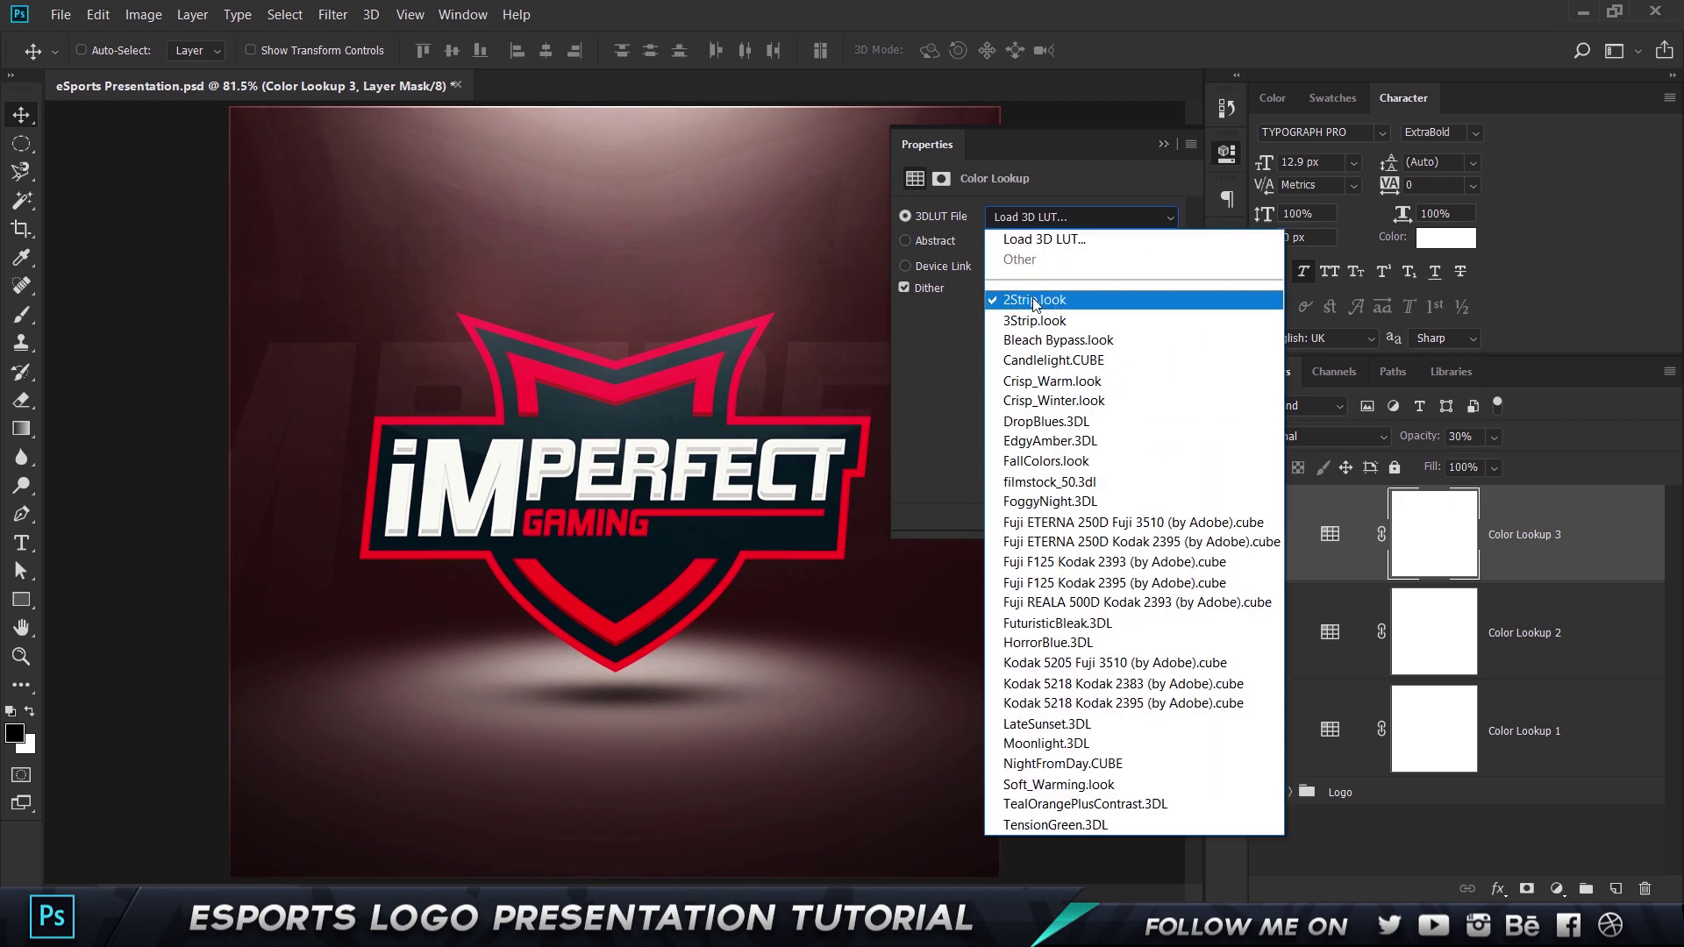
pyautogui.click(1034, 317)
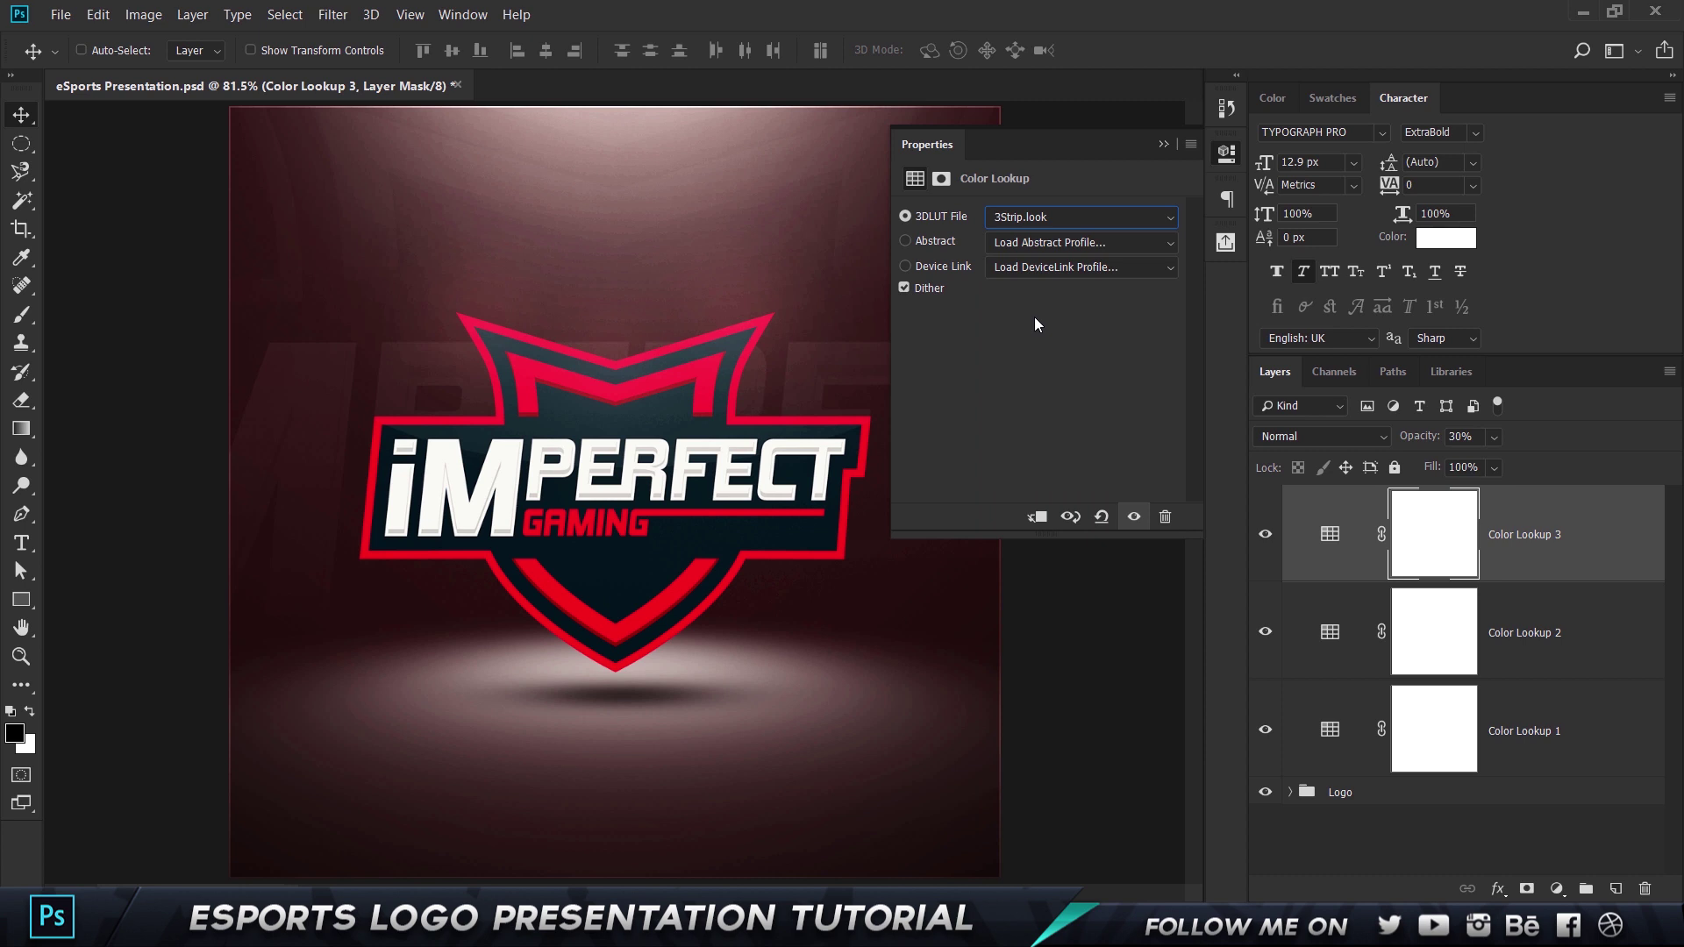
# Set the opacity of the Vignette layer inside the Logo group to 40% and leave the group collapsed with no layer selected
pyautogui.click(1265, 454)
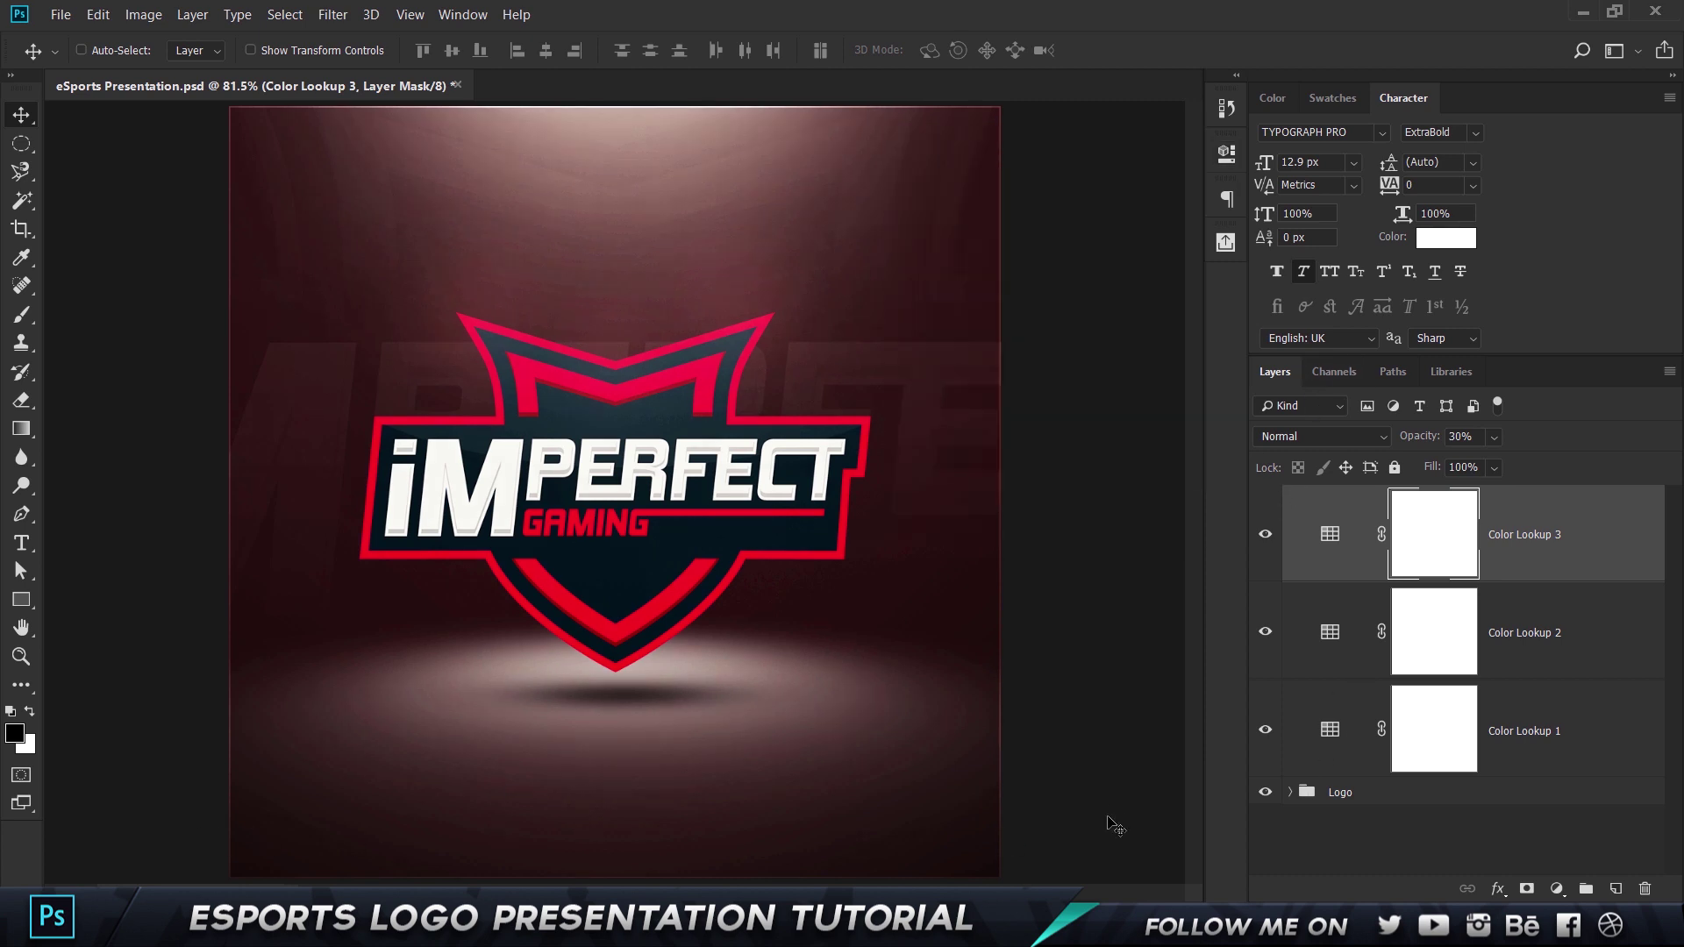
pyautogui.click(1289, 792)
pyautogui.scroll(-5, 1339, 736)
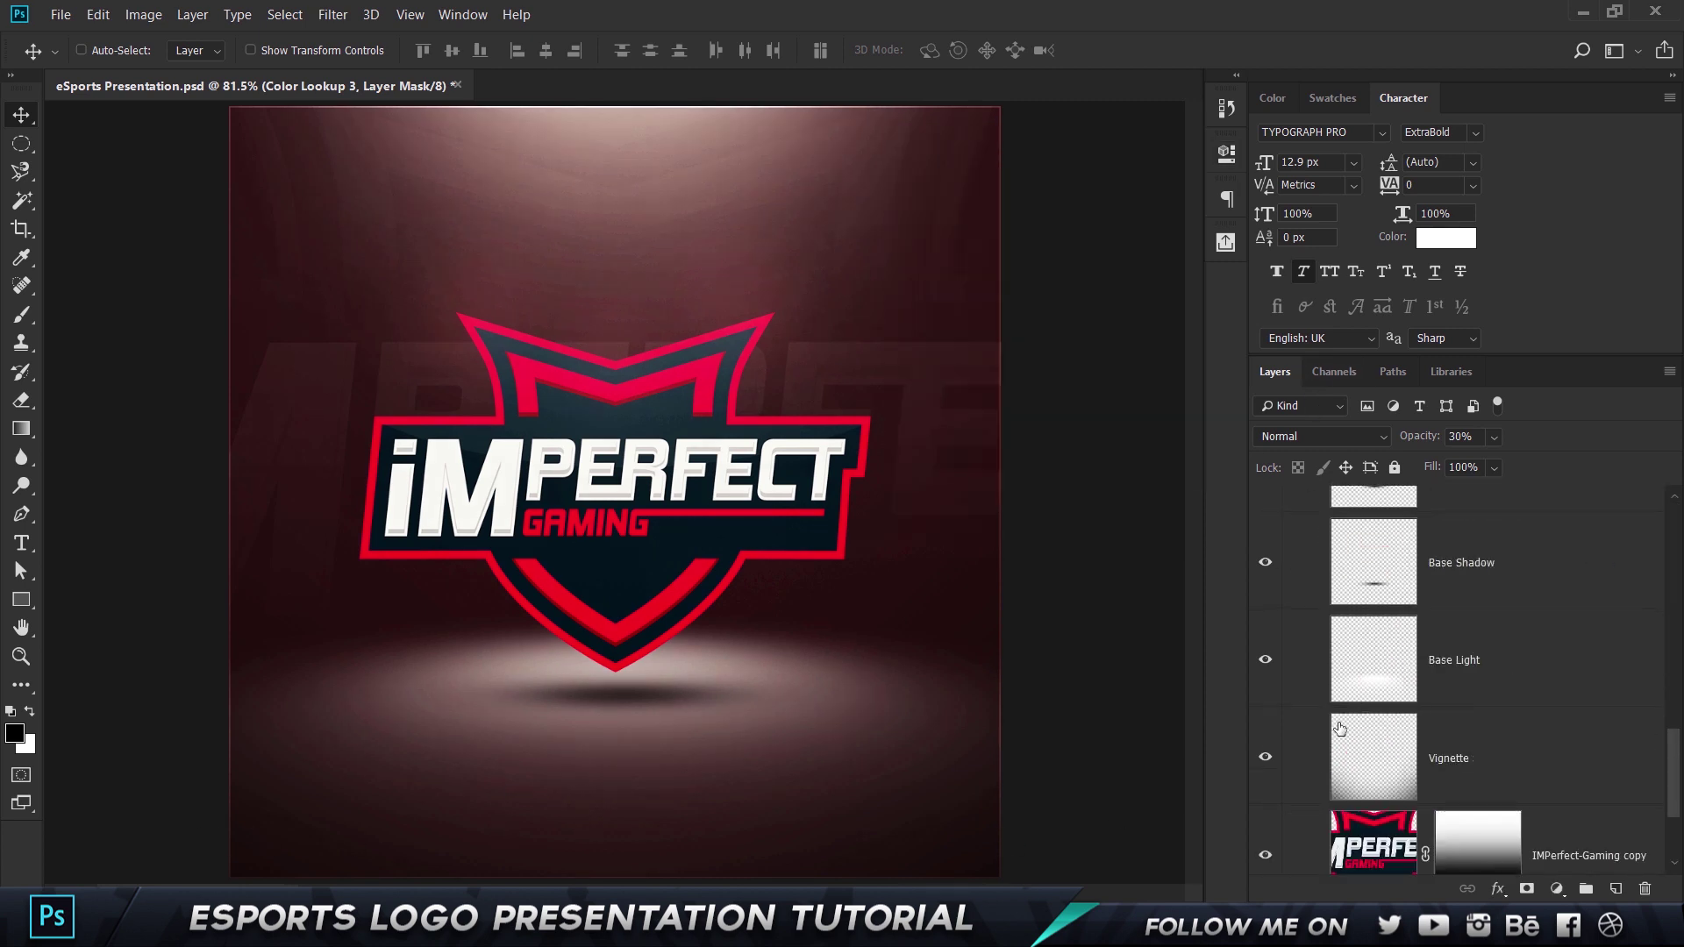
pyautogui.scroll(-2, 1491, 834)
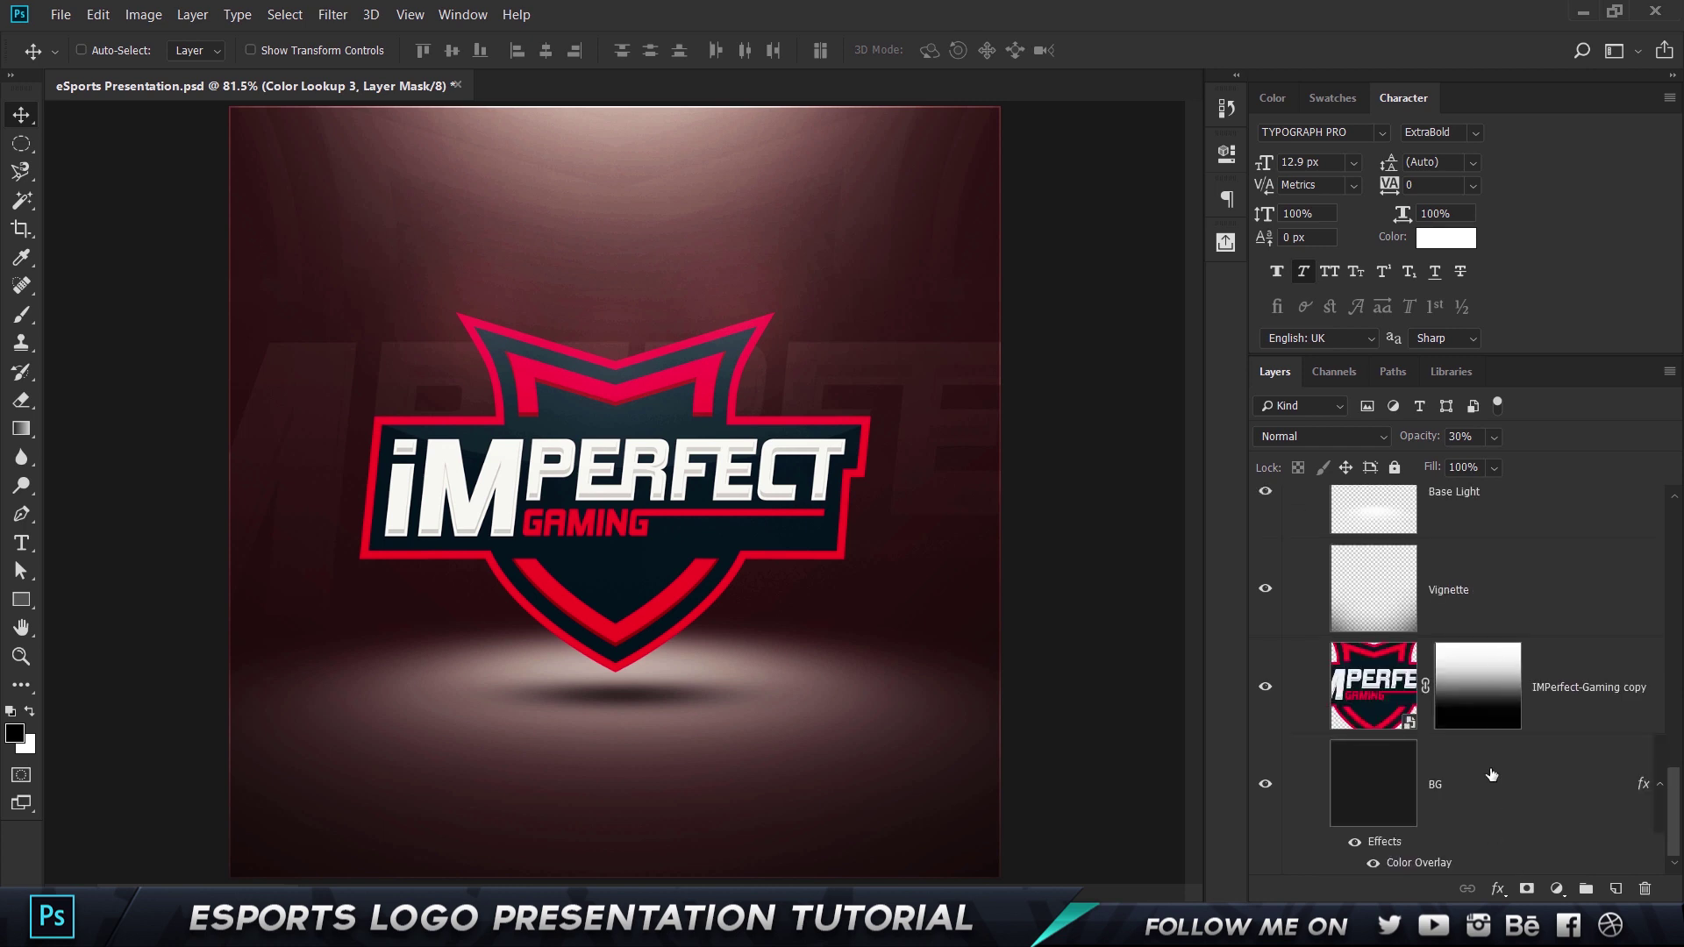
pyautogui.scroll(4, 1491, 775)
pyautogui.scroll(-3, 1530, 766)
pyautogui.click(1497, 614)
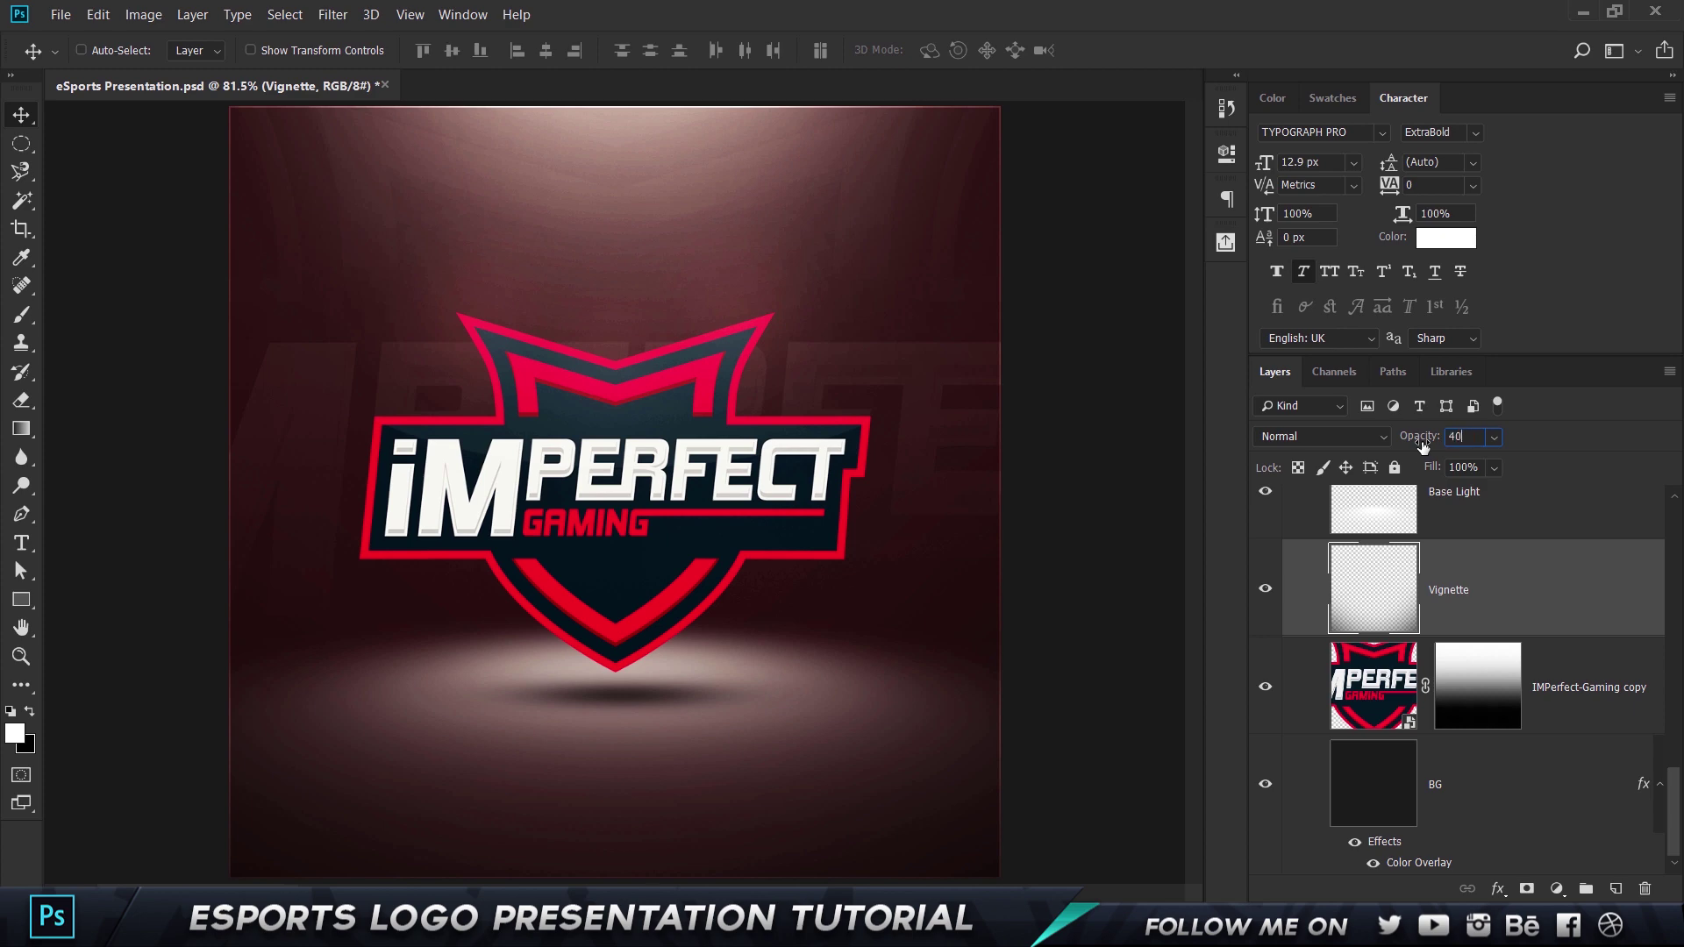
pyautogui.scroll(10, 1263, 507)
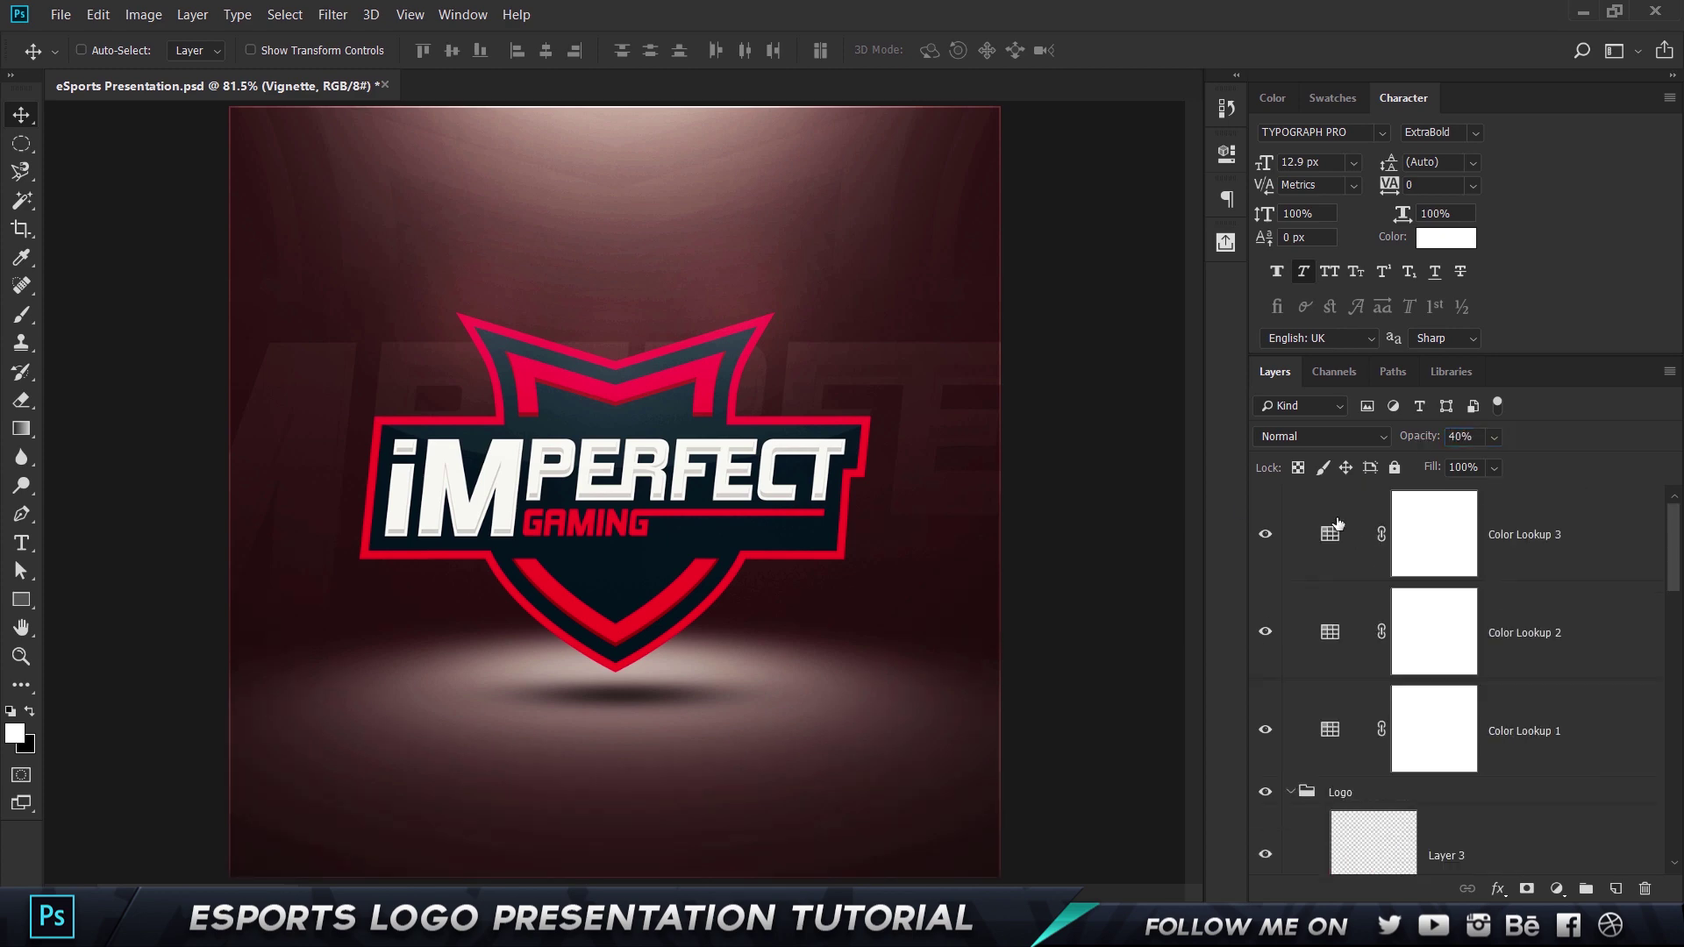
pyautogui.click(1454, 851)
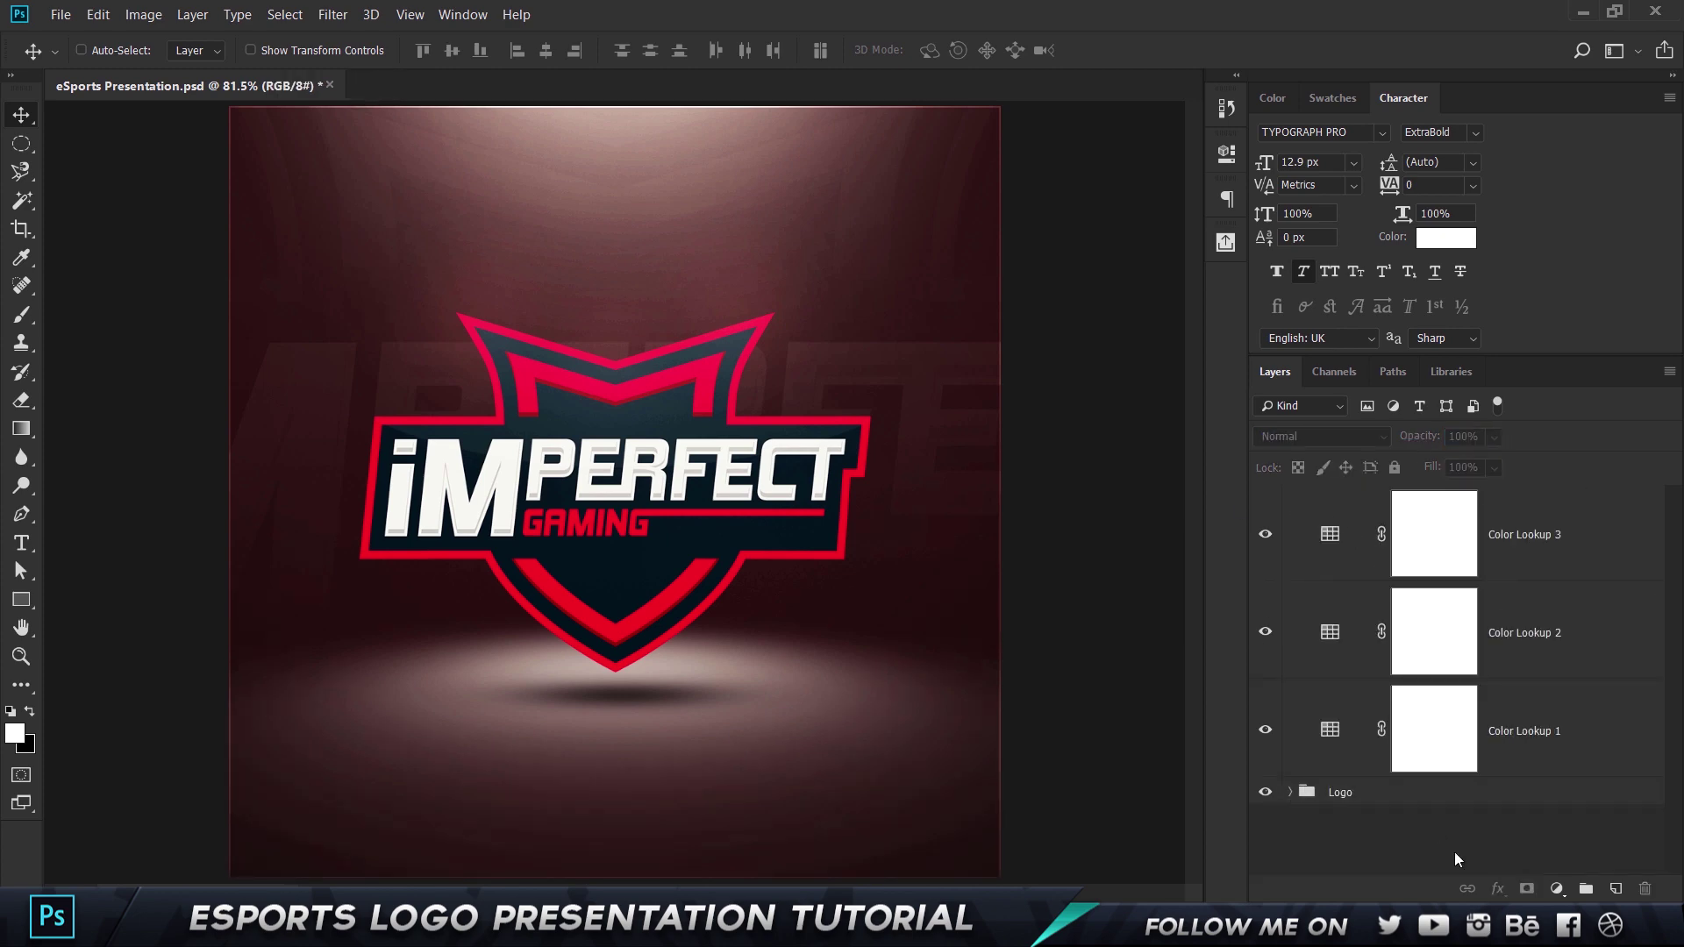